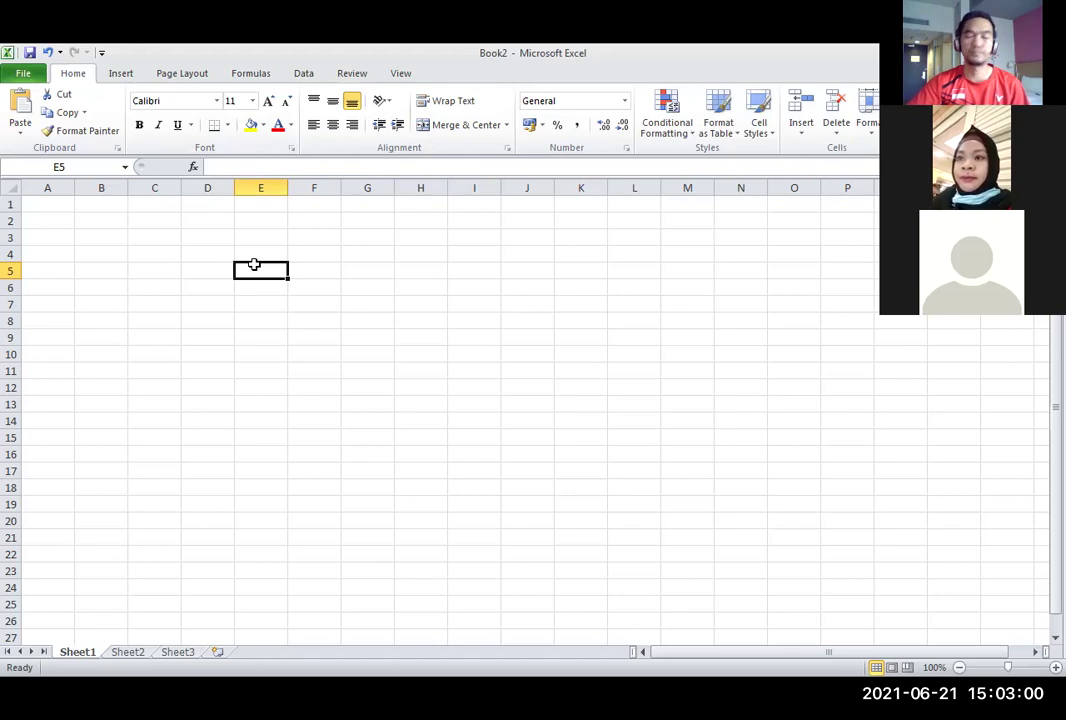
{"action": "left_click", "coordinate": [195, 264]}
{"action": "left_click", "coordinate": [280, 239]}
{"action": "left_click", "coordinate": [207, 303]}
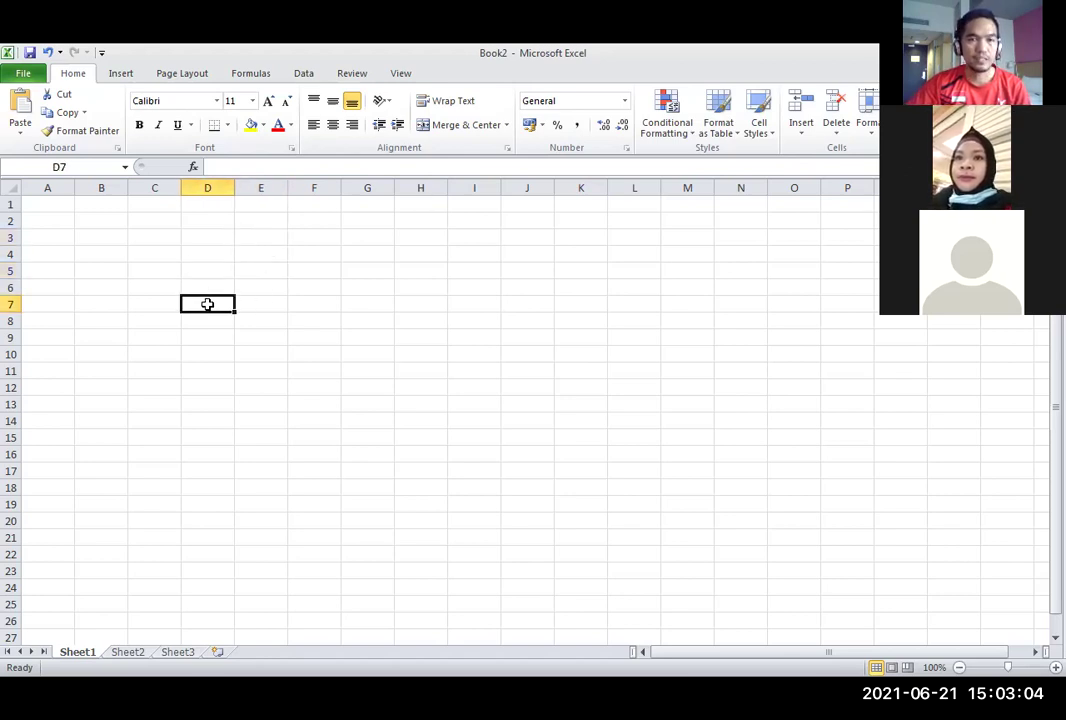
{"action": "left_click", "coordinate": [276, 266]}
{"action": "left_click", "coordinate": [198, 256]}
{"action": "left_click", "coordinate": [302, 252]}
{"action": "left_click", "coordinate": [205, 318]}
{"action": "left_click", "coordinate": [115, 253]}
{"action": "left_click", "coordinate": [295, 253]}
{"action": "left_click", "coordinate": [150, 307]}
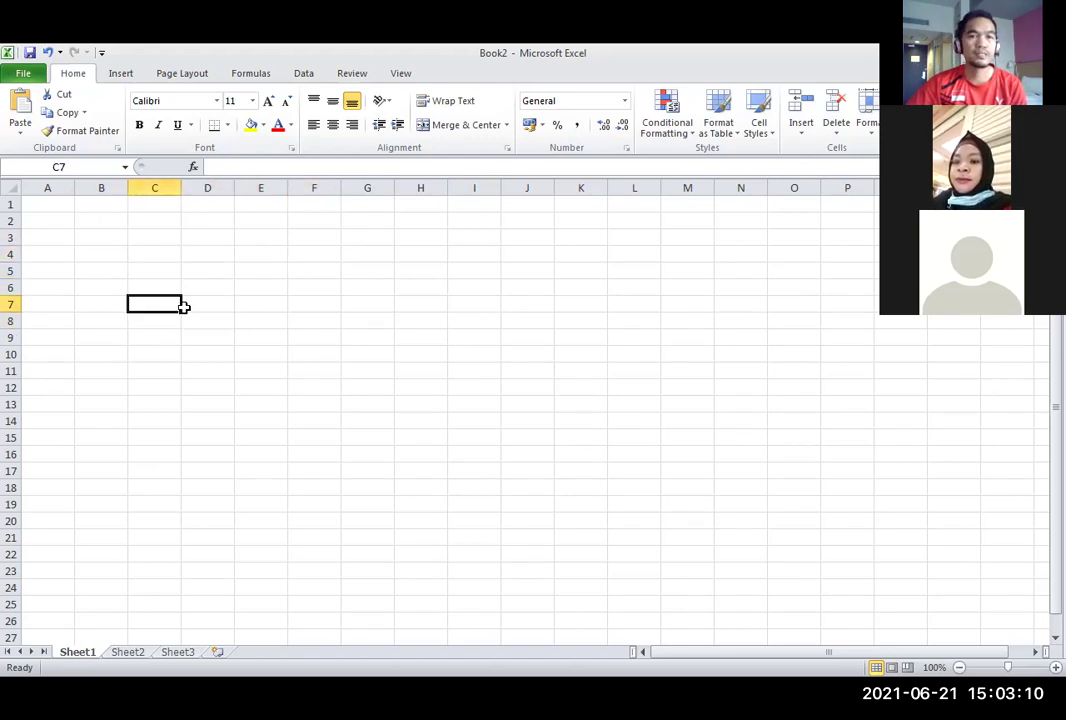
{"action": "left_click", "coordinate": [375, 303]}
{"action": "left_click", "coordinate": [455, 270]}
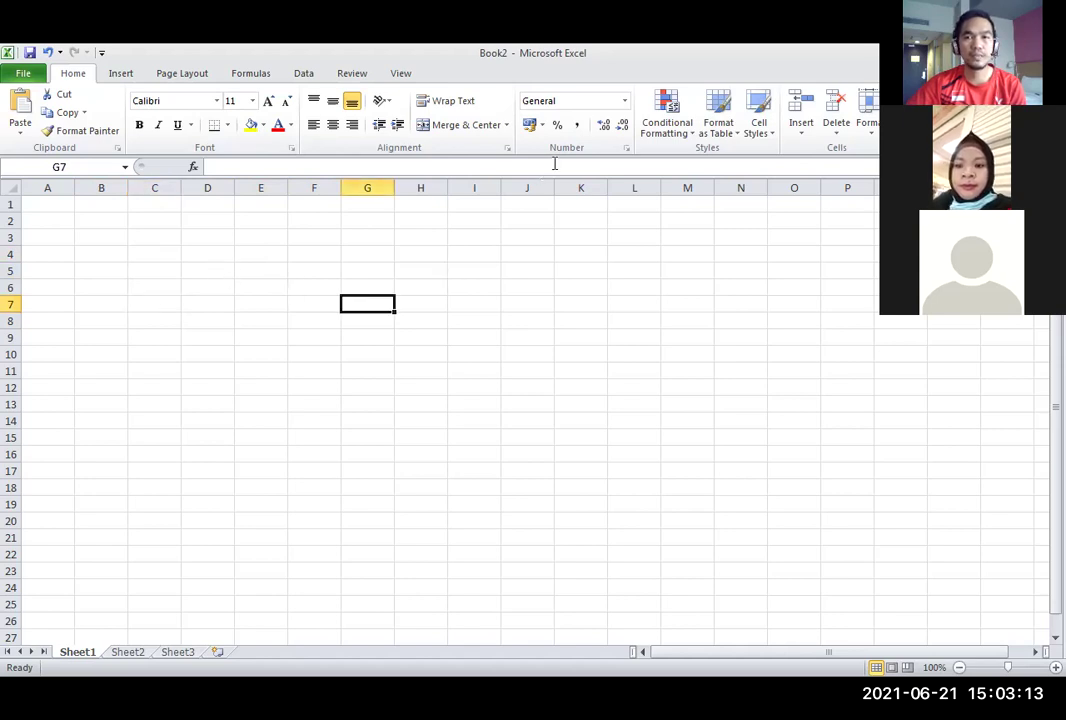
{"action": "left_click", "coordinate": [298, 302]}
{"action": "left_click", "coordinate": [197, 318]}
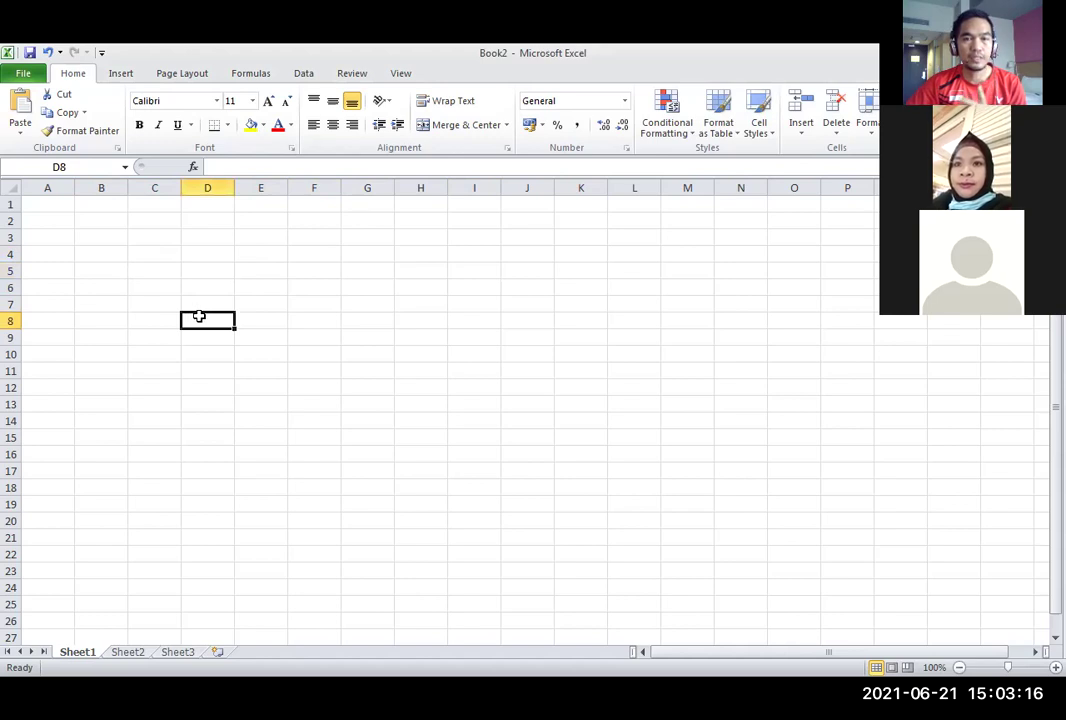
{"action": "left_click", "coordinate": [141, 272]}
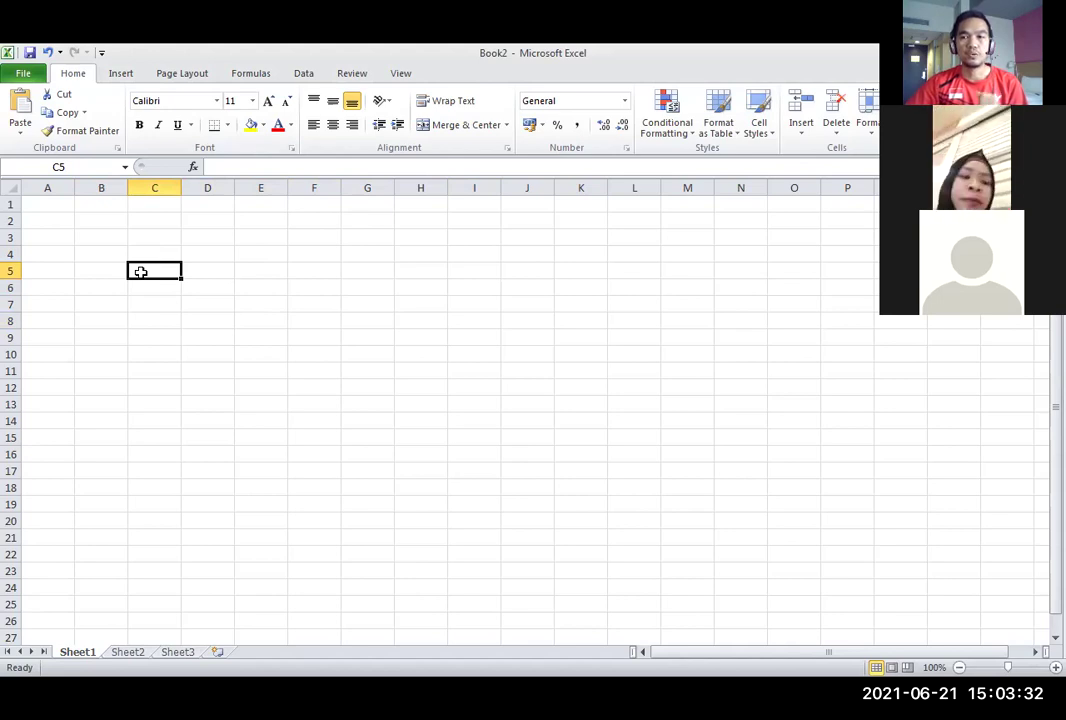
{"action": "left_click", "coordinate": [190, 246]}
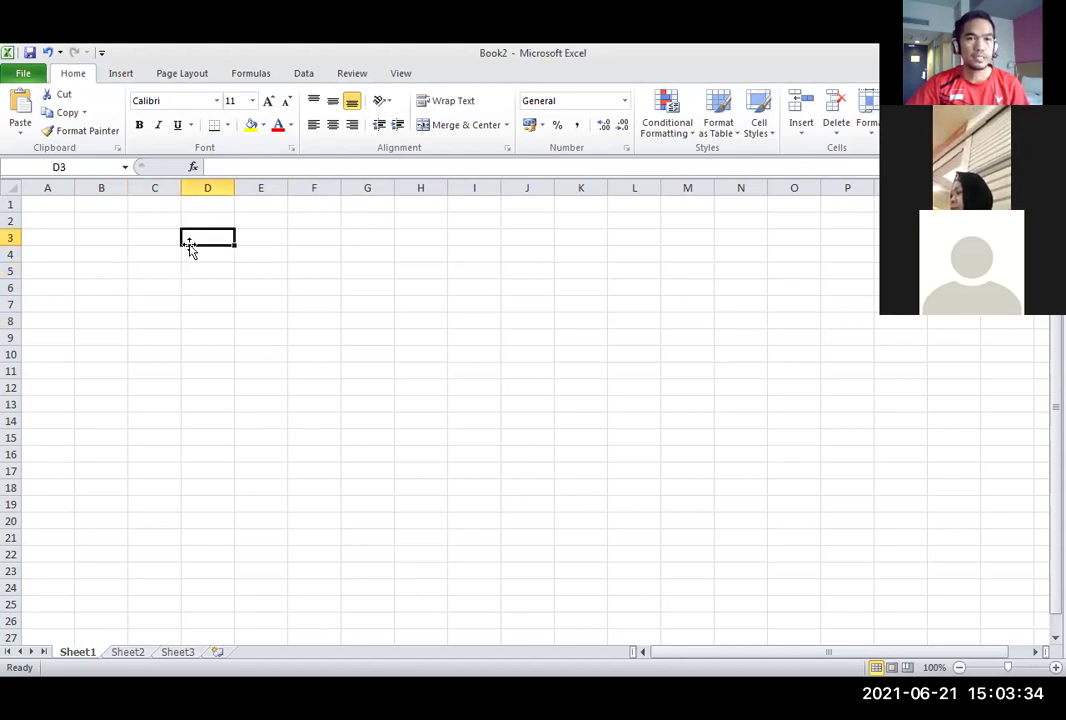
Select entire columns A, B, C and E one after another to examine the sheet's column structure.
{"action": "left_click", "coordinate": [50, 187]}
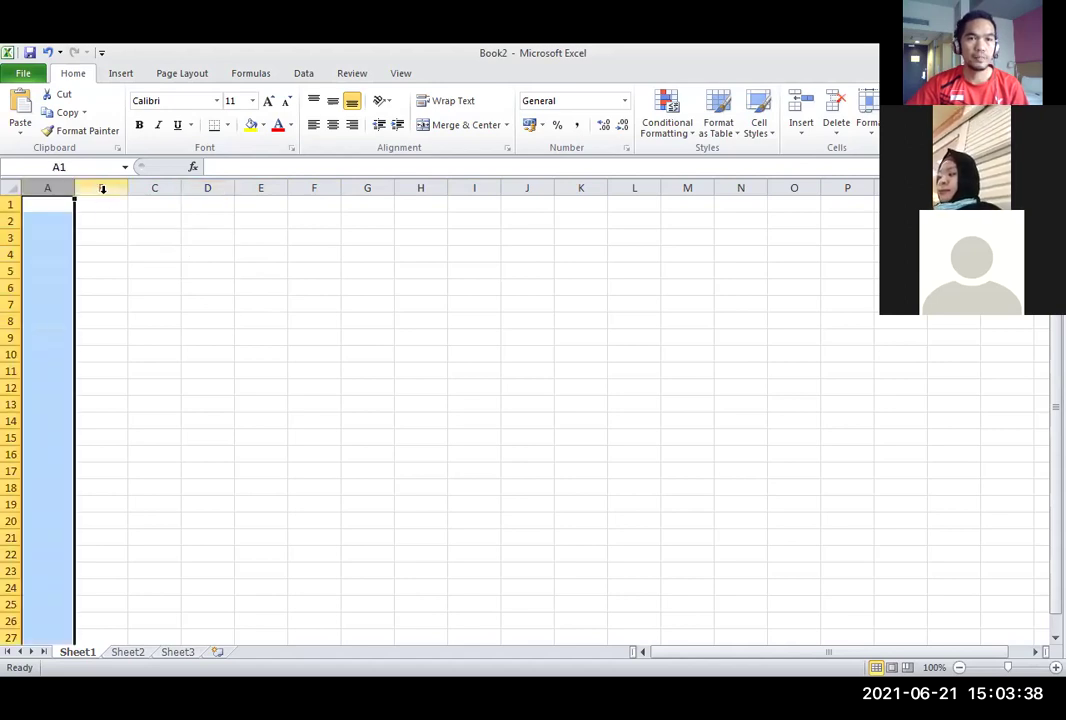
{"action": "left_click", "coordinate": [101, 187]}
{"action": "left_click", "coordinate": [168, 187]}
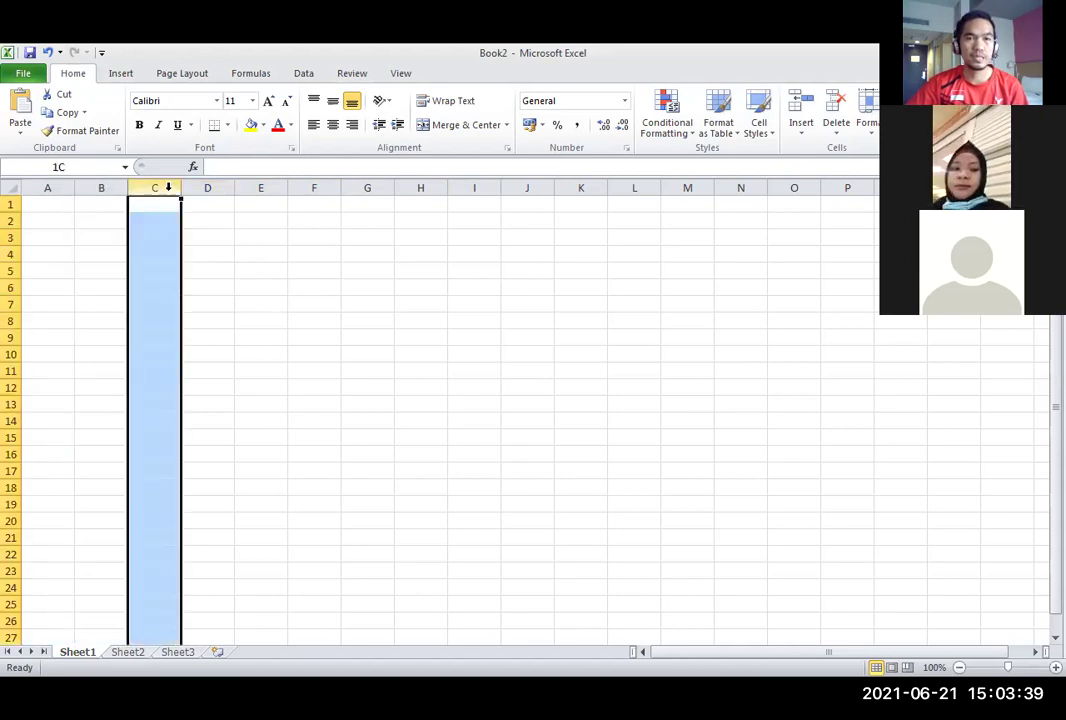
{"action": "left_click", "coordinate": [259, 187]}
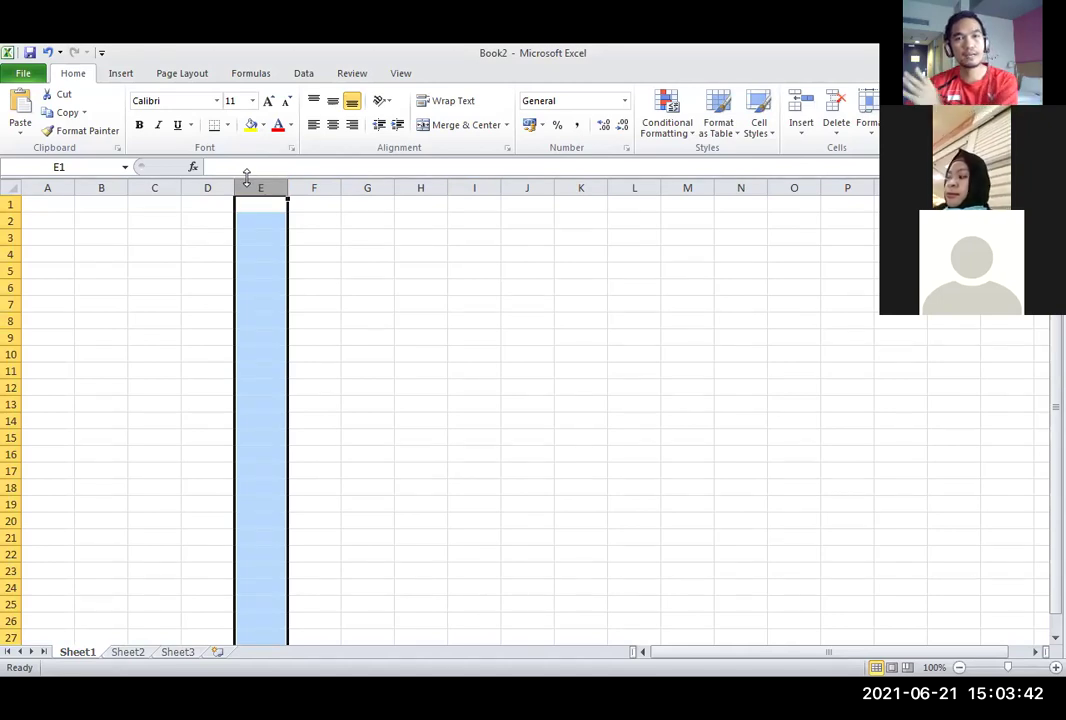
{"action": "left_click", "coordinate": [355, 285]}
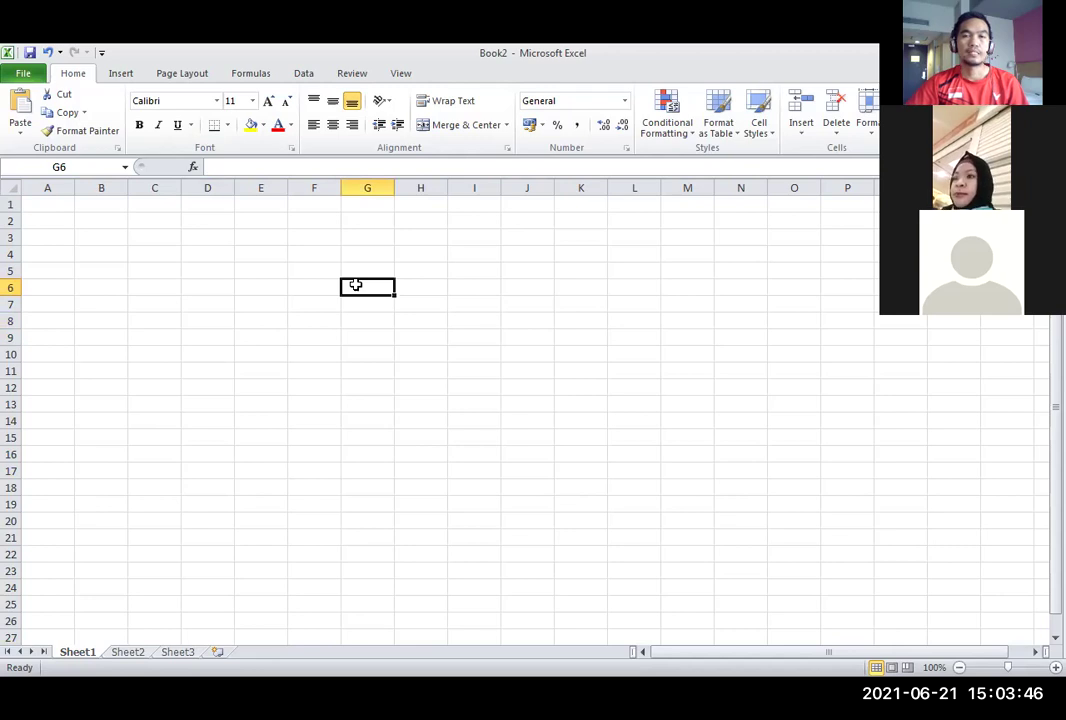
{"action": "left_click", "coordinate": [319, 268]}
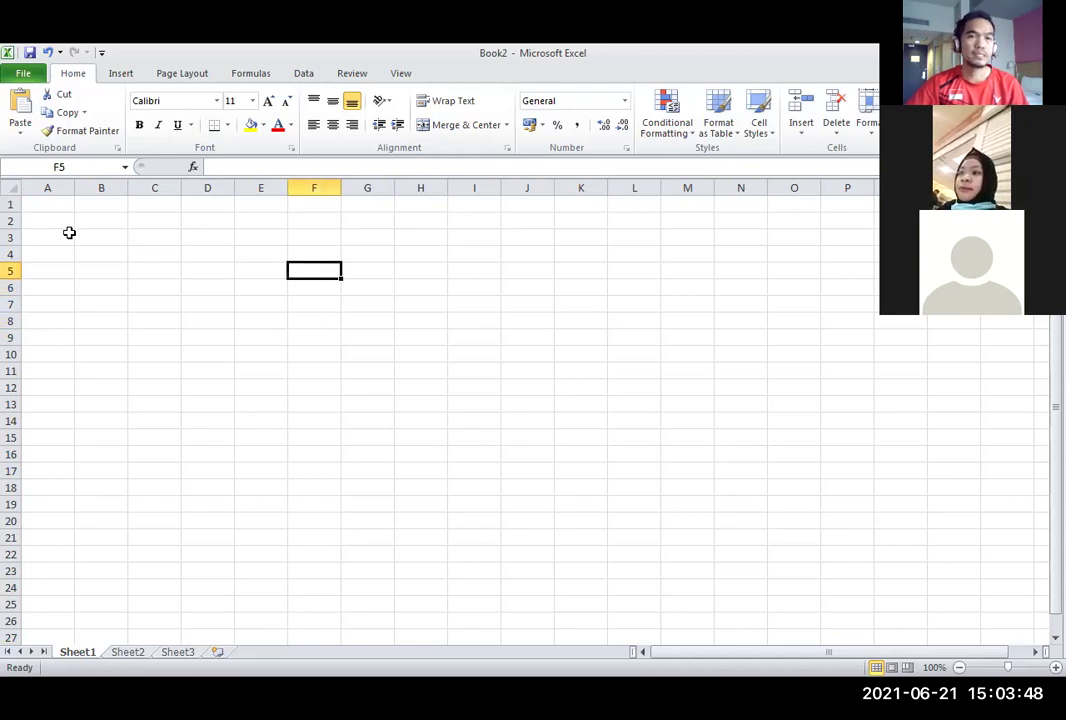
Select entire rows 1, 2, 3 and 20 one after another to examine the sheet's row structure.
{"action": "left_click", "coordinate": [10, 204]}
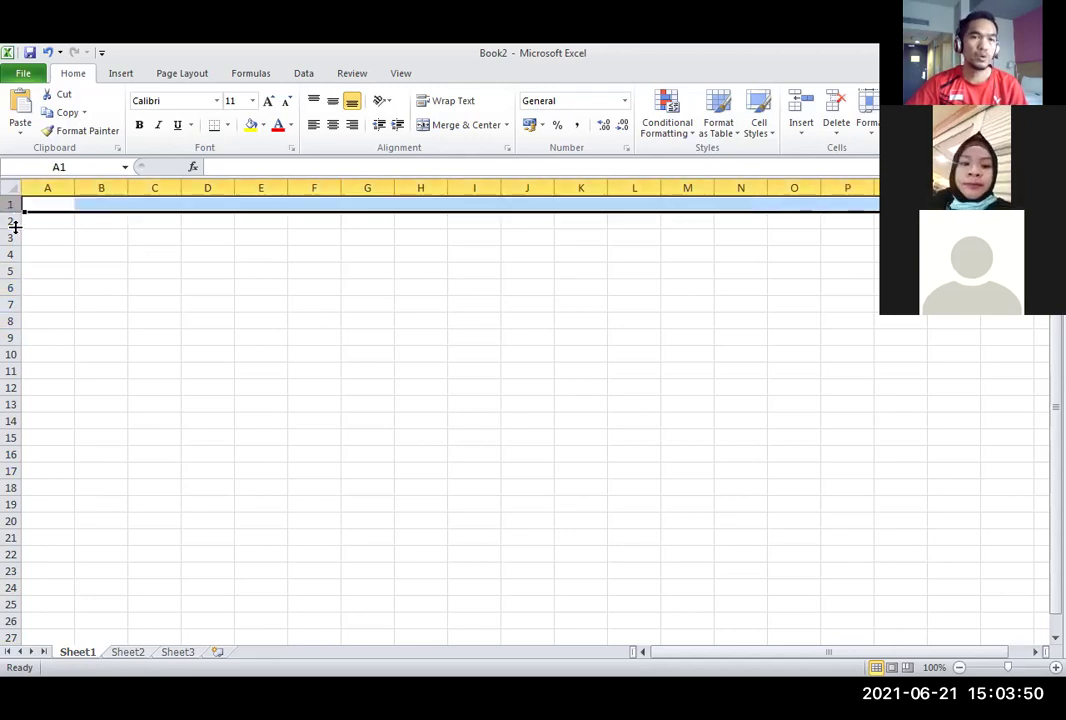
{"action": "left_click", "coordinate": [11, 221]}
{"action": "left_click", "coordinate": [11, 237]}
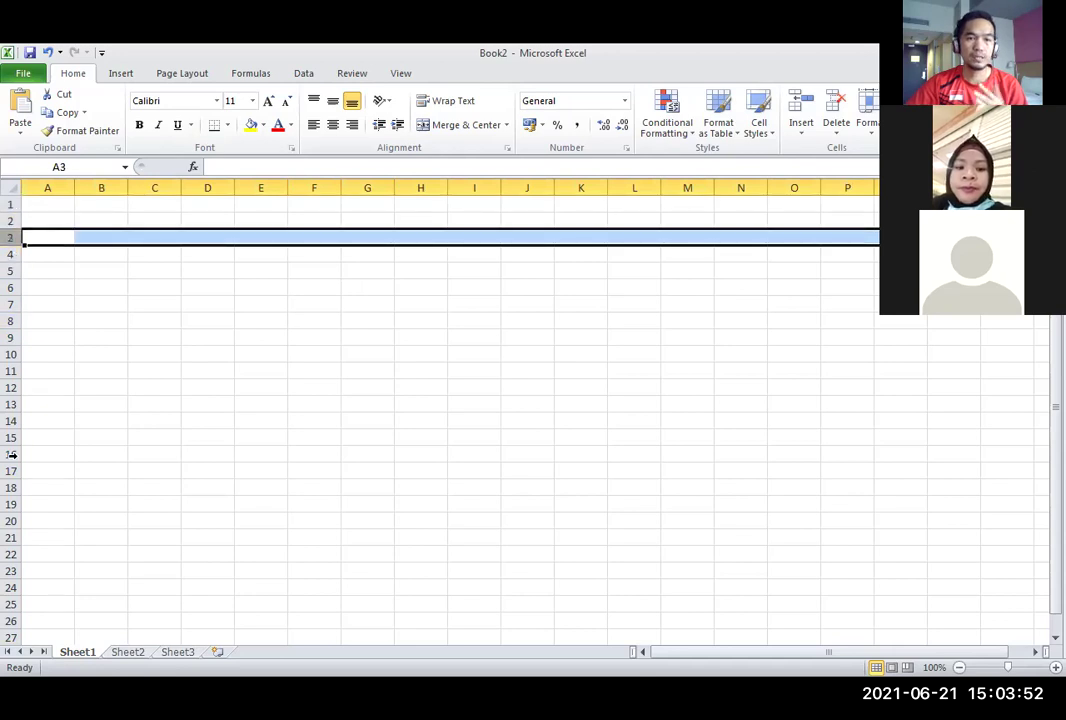
{"action": "left_click", "coordinate": [11, 520]}
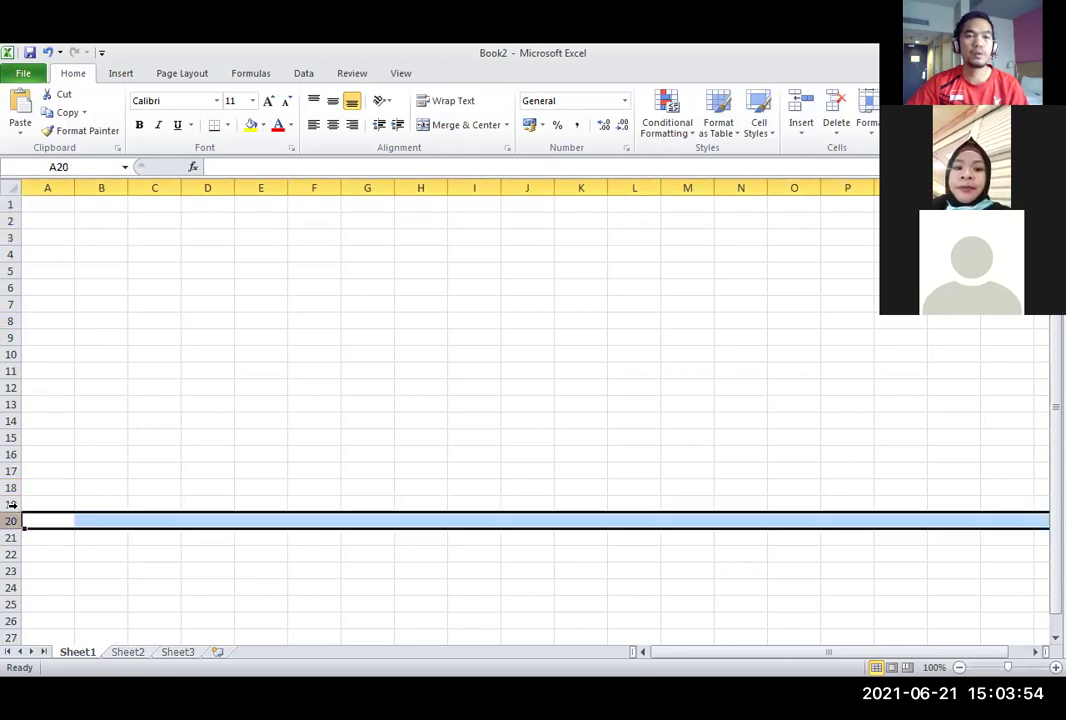
{"action": "left_click", "coordinate": [352, 322]}
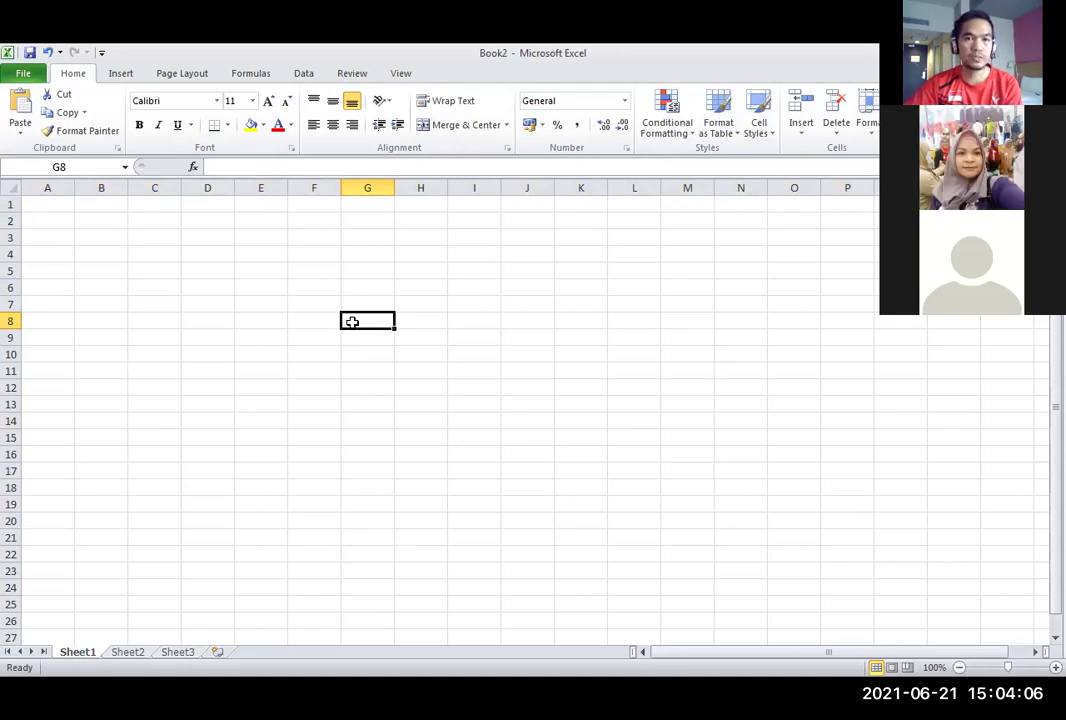
{"action": "left_click", "coordinate": [299, 289]}
{"action": "left_click", "coordinate": [164, 255]}
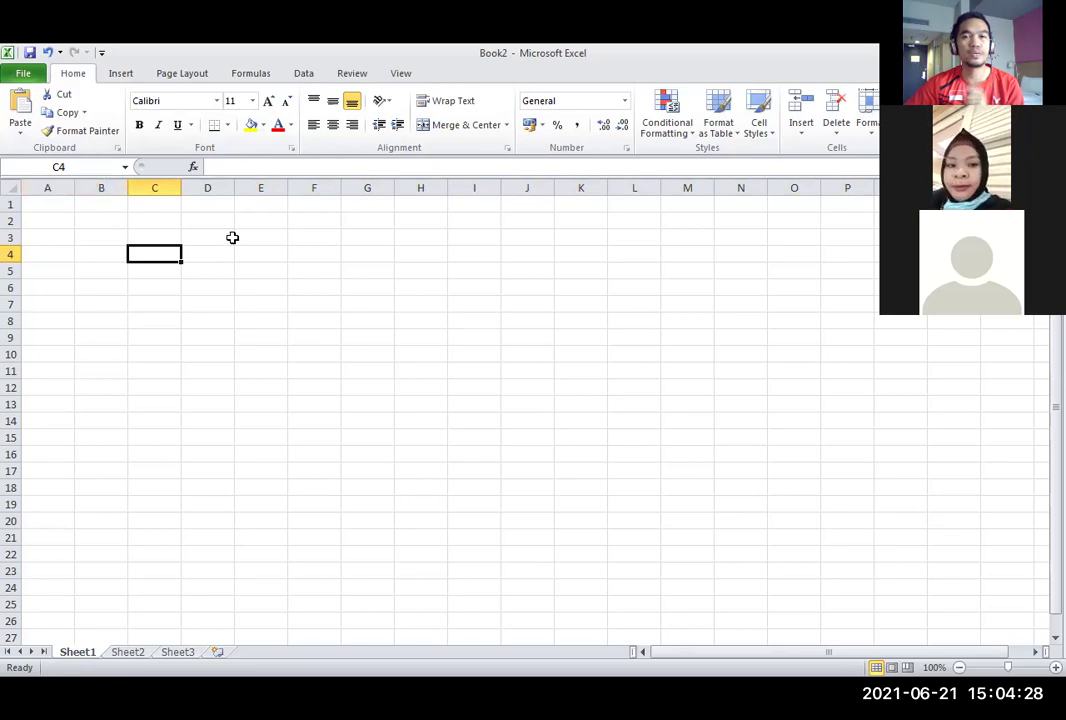
{"action": "left_click", "coordinate": [539, 300]}
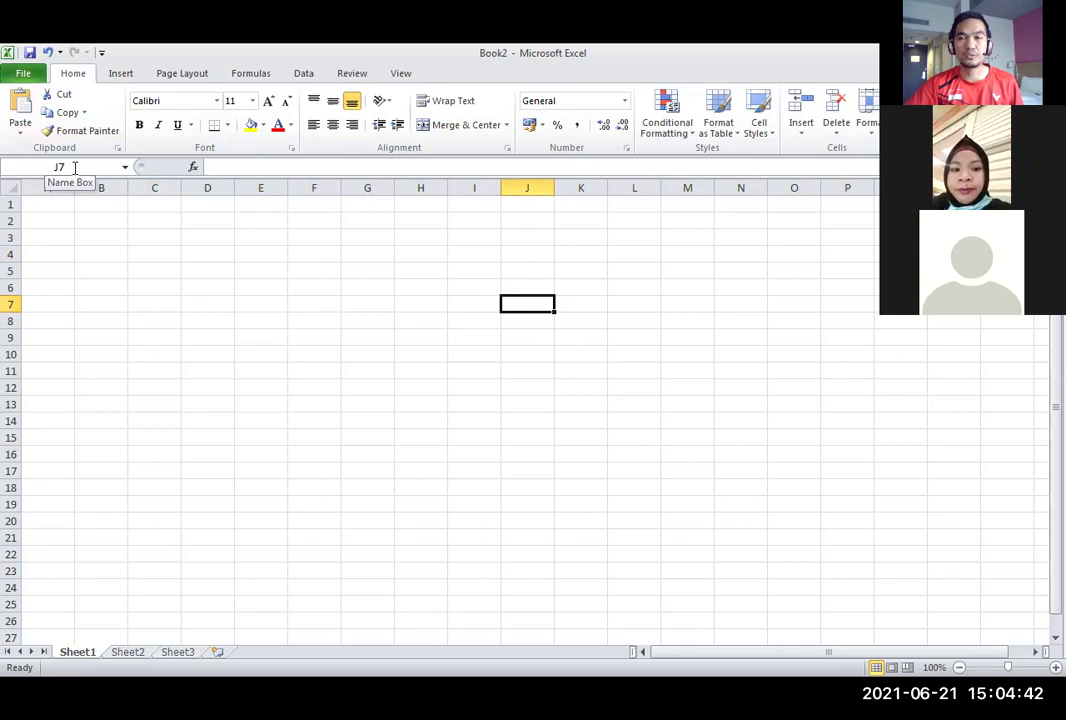
{"action": "left_click", "coordinate": [215, 252]}
{"action": "left_click", "coordinate": [187, 347]}
{"action": "left_click", "coordinate": [302, 325]}
{"action": "left_click", "coordinate": [450, 302]}
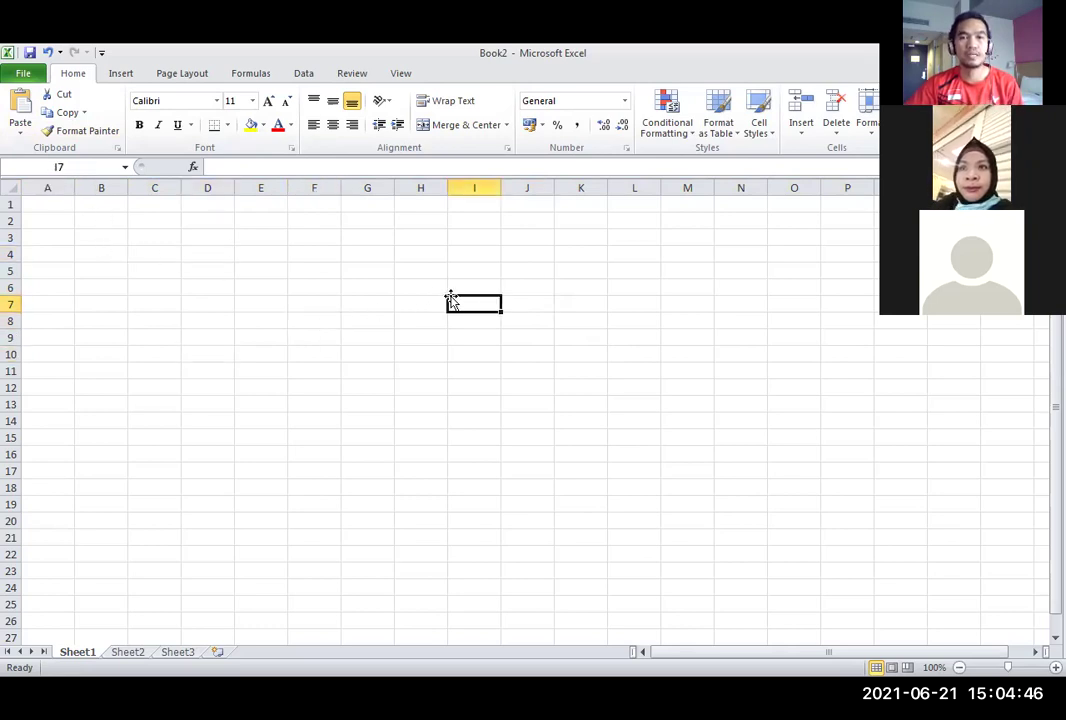
{"action": "left_click", "coordinate": [416, 286]}
{"action": "left_click", "coordinate": [183, 254]}
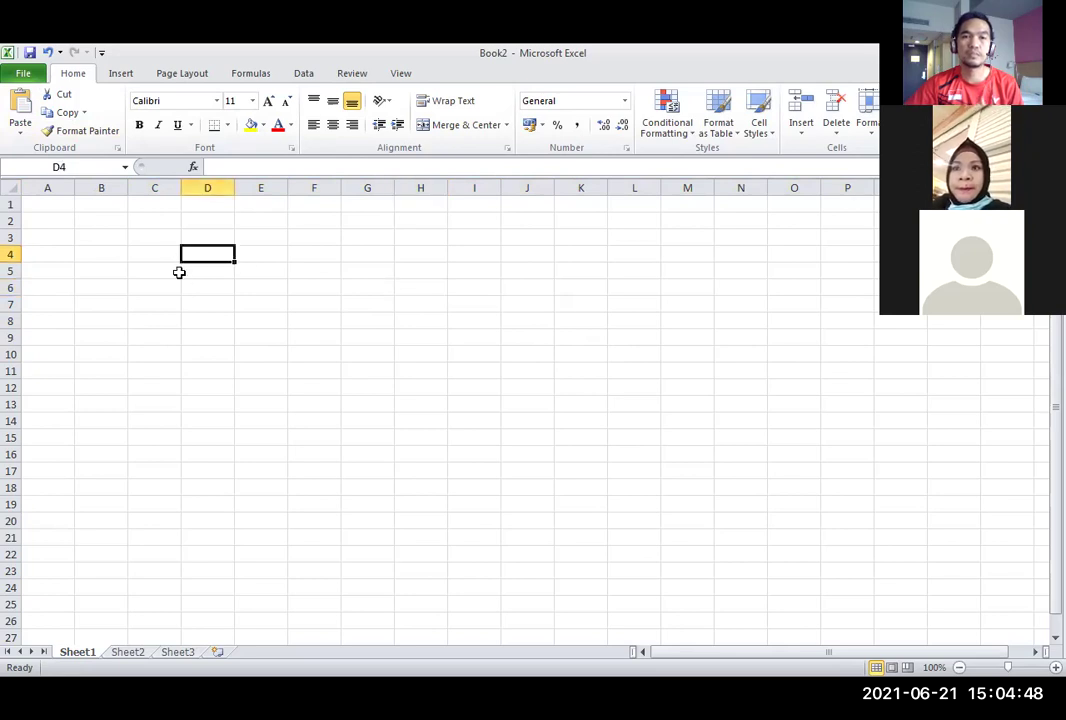
{"action": "left_click", "coordinate": [145, 285]}
{"action": "left_click", "coordinate": [276, 266]}
{"action": "left_click", "coordinate": [347, 293]}
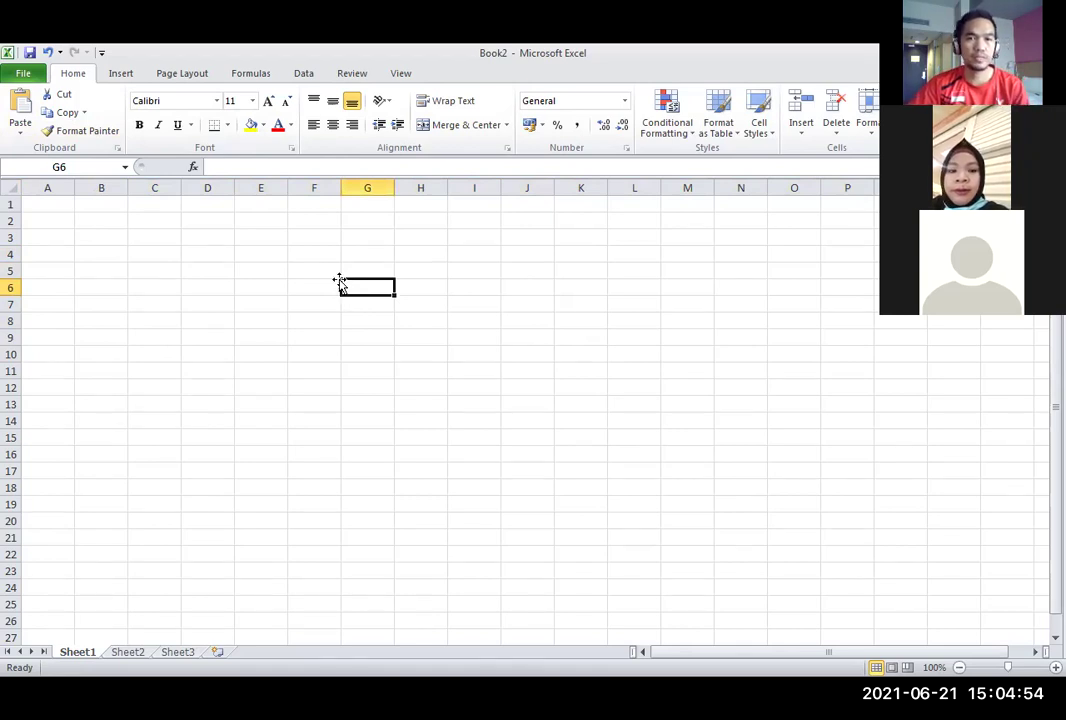
{"action": "left_click", "coordinate": [331, 267]}
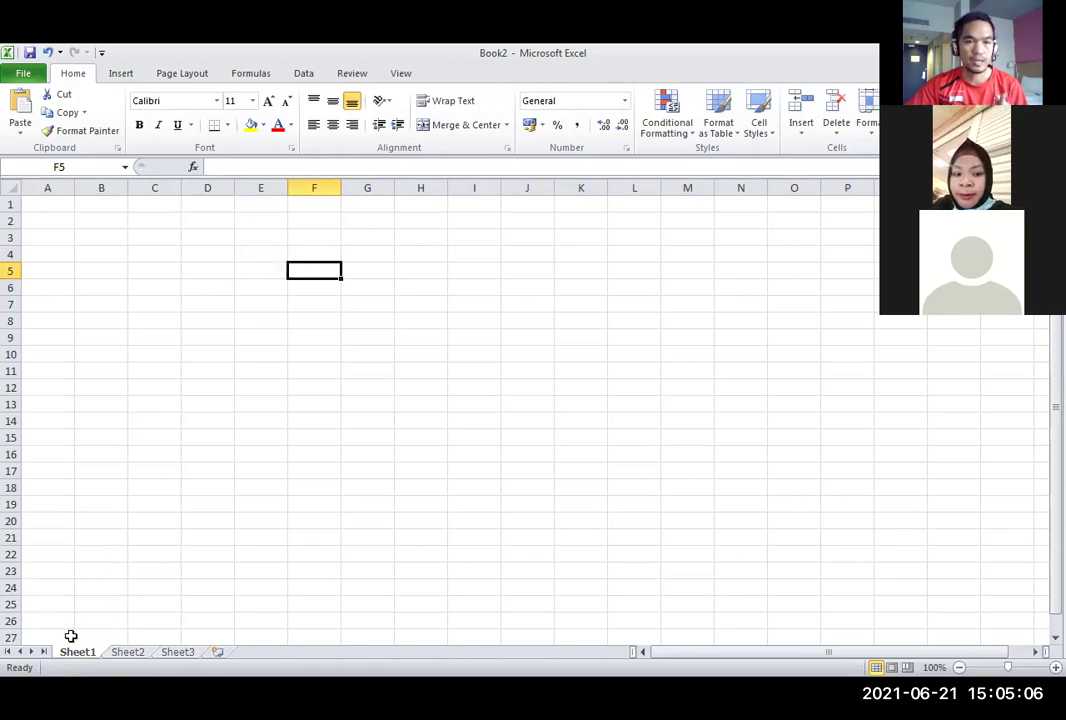
View the Sheet2 and Sheet3 worksheets, and return to Sheet1.
{"action": "left_click", "coordinate": [132, 655]}
{"action": "left_click", "coordinate": [176, 653]}
{"action": "left_click", "coordinate": [135, 655]}
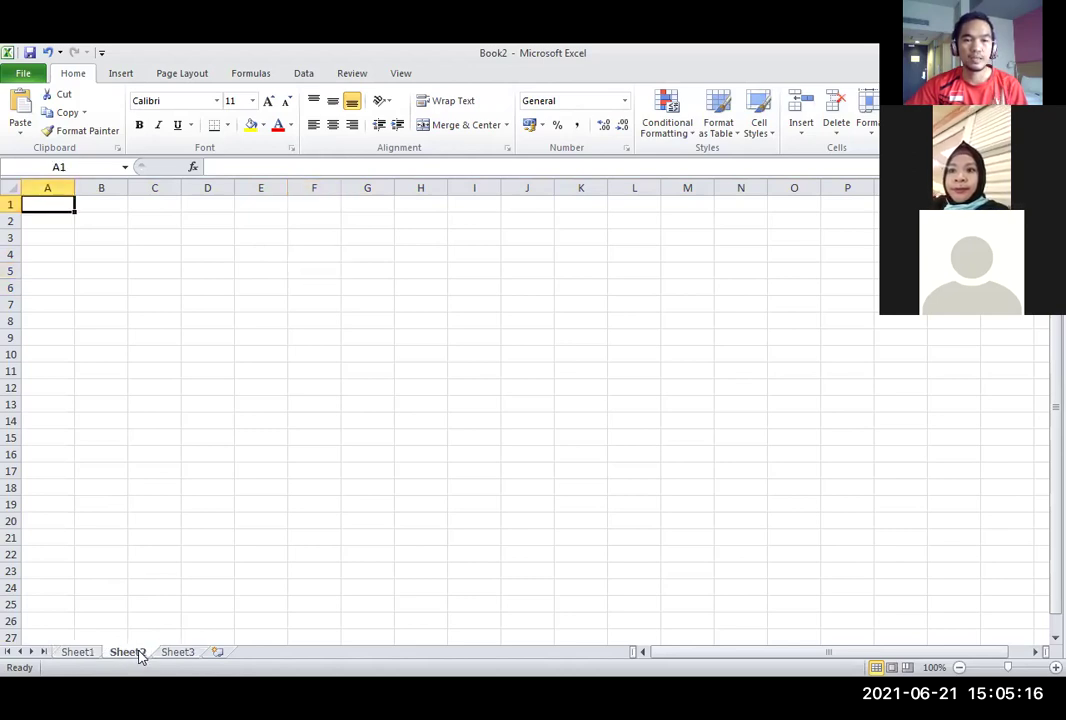
{"action": "left_click", "coordinate": [75, 654]}
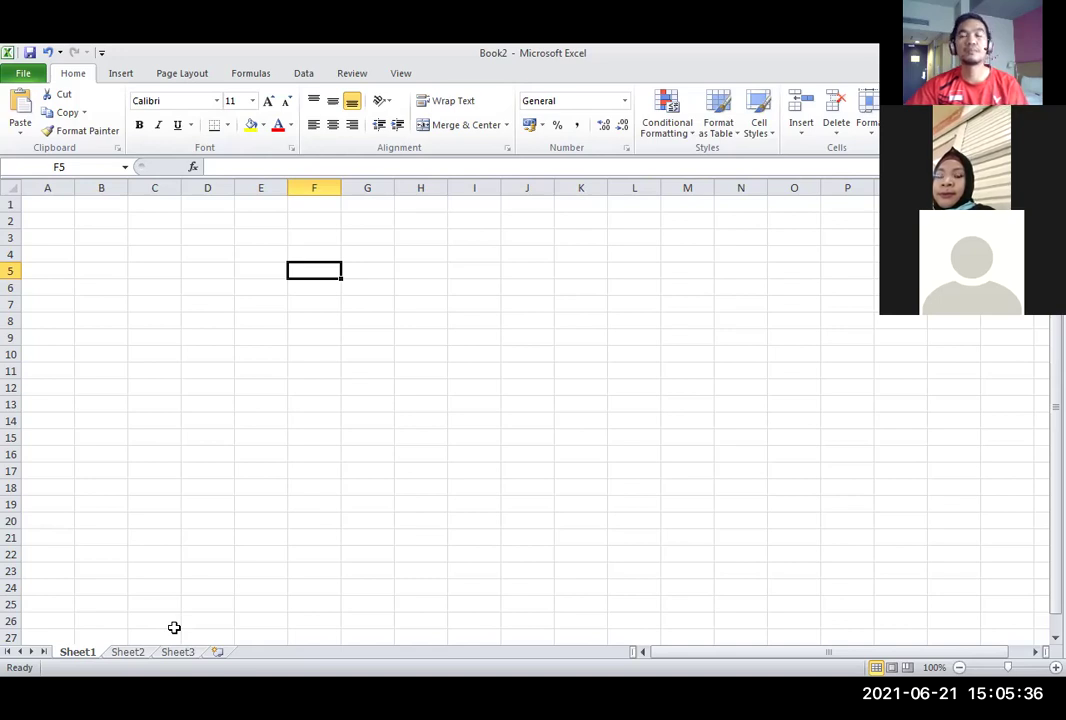
Enter the column heading "Nomor" in cell C4 of Sheet1, with only the first letter capitalized.
{"action": "left_click", "coordinate": [324, 449]}
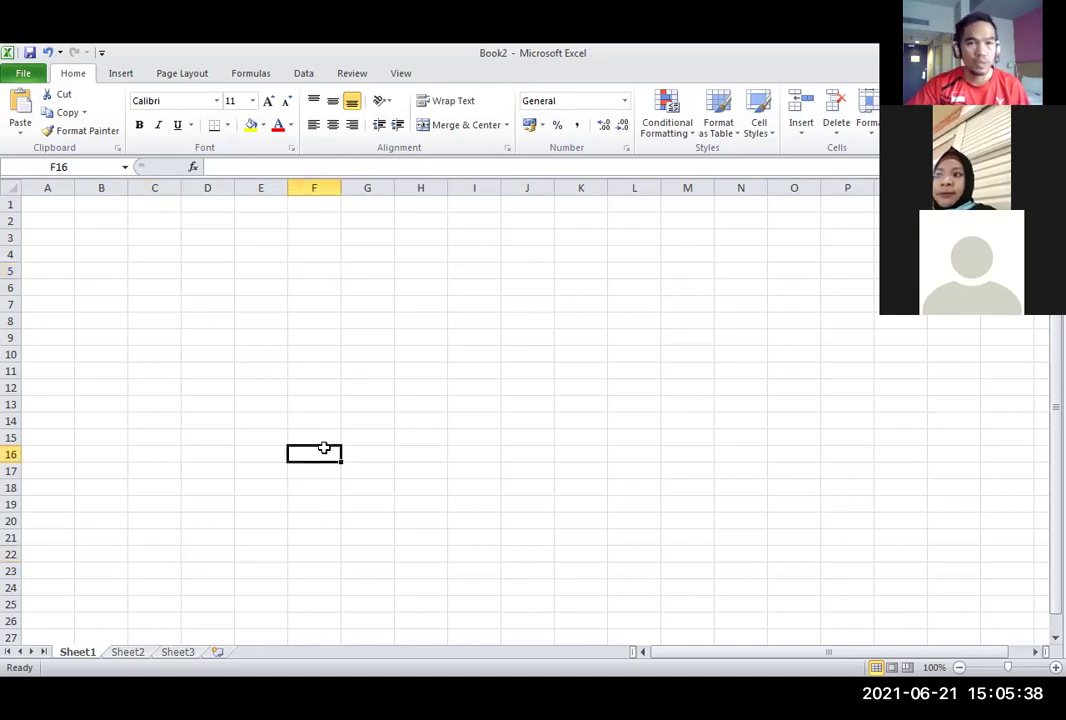
{"action": "left_click", "coordinate": [259, 381]}
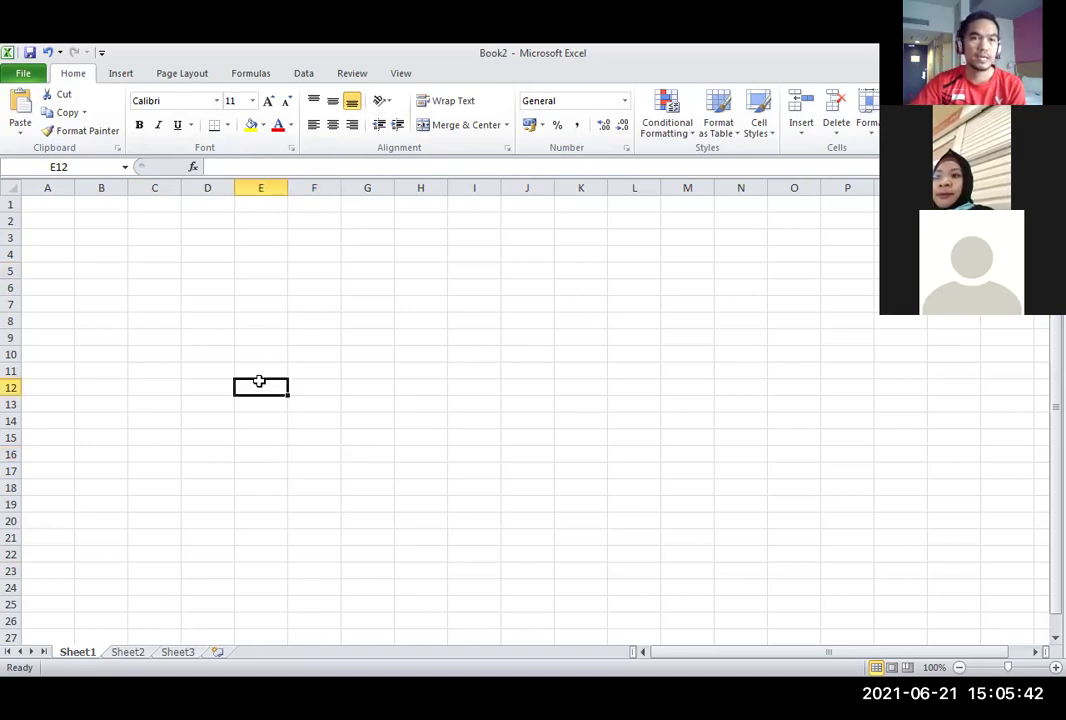
{"action": "left_click", "coordinate": [167, 254]}
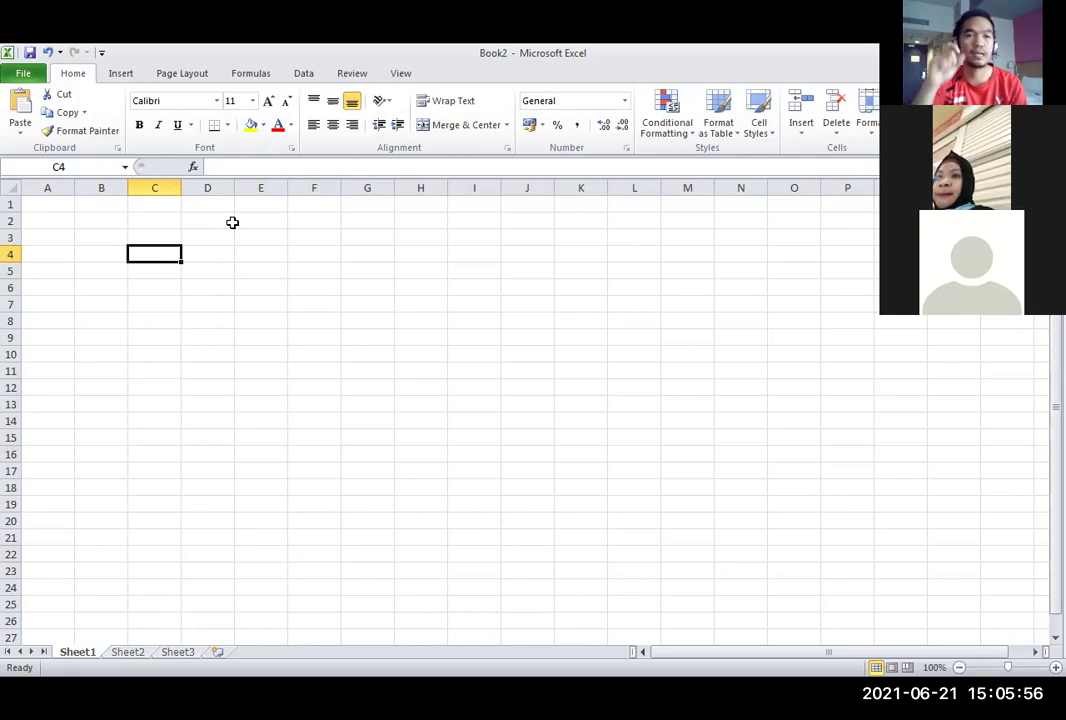
{"action": "type", "text": "no"}
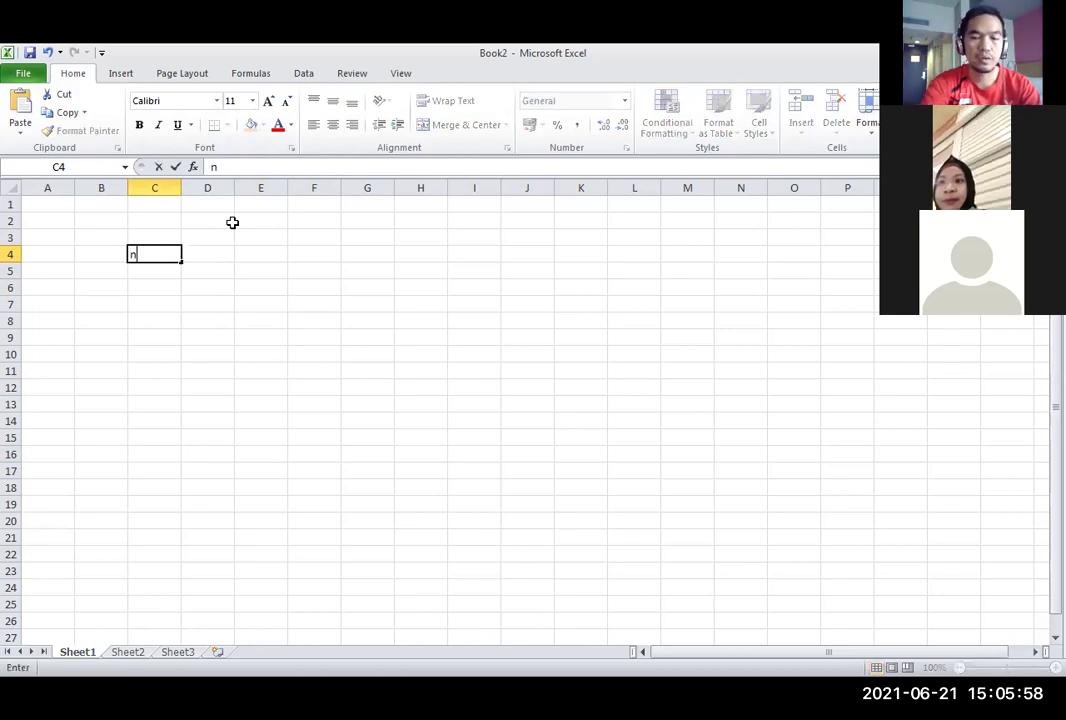
{"action": "key", "text": "BackSpace"}
{"action": "key", "text": "BackSpace"}
{"action": "type", "text": "NOMOR"}
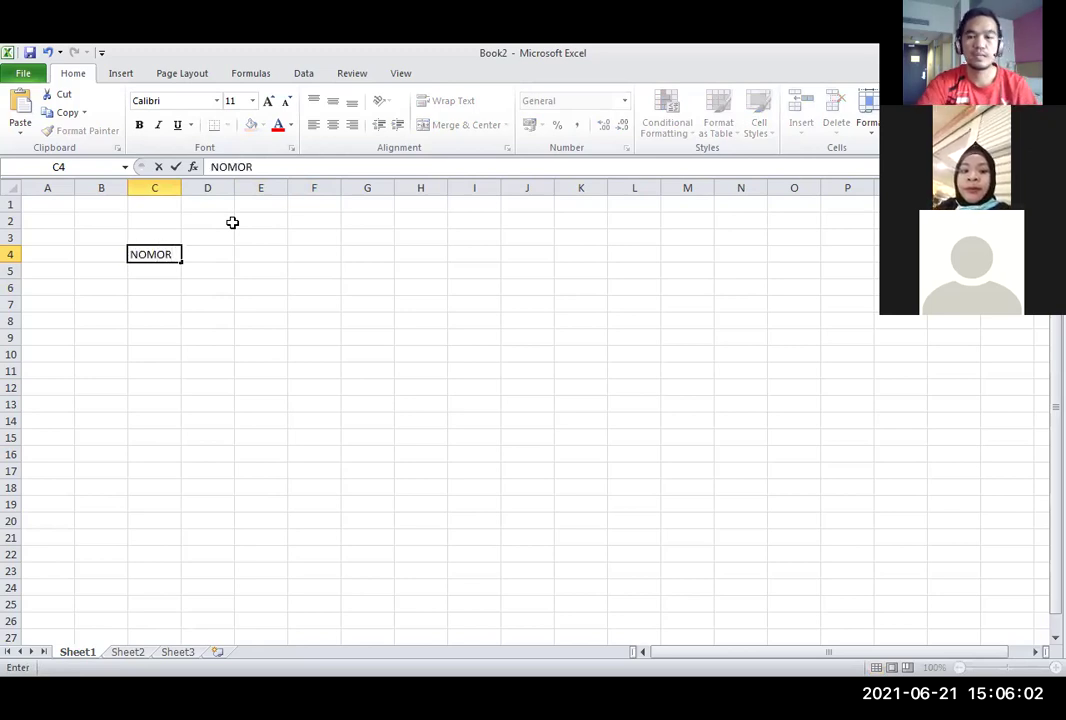
{"action": "key", "text": "BackSpace"}
{"action": "key", "text": "BackSpace"}
{"action": "key", "text": "BackSpace"}
{"action": "key", "text": "BackSpace"}
{"action": "type", "text": "omor"}
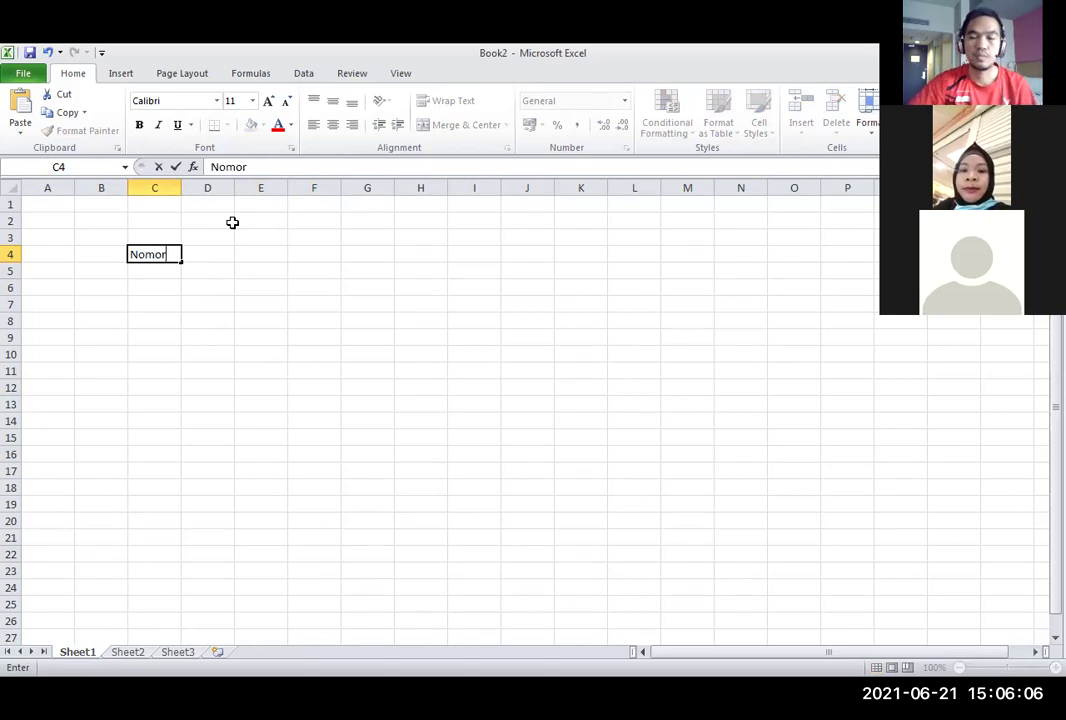
Enter the column heading "Nama Barang" in cell D4, beside the Nomor heading.
{"action": "left_click", "coordinate": [217, 252]}
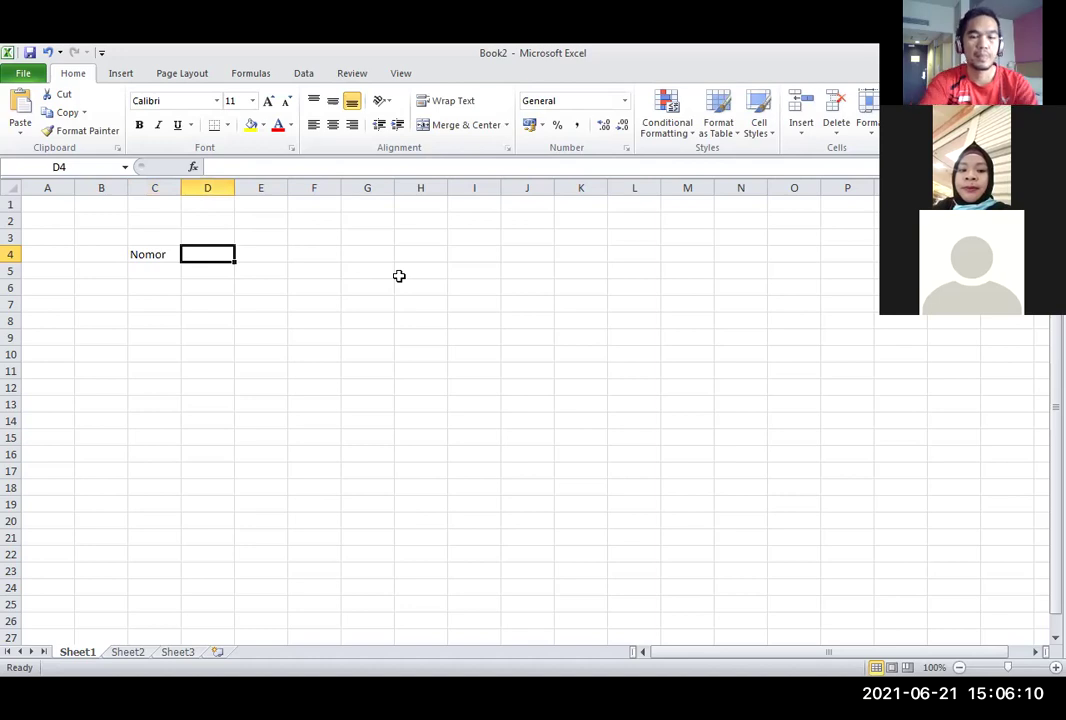
{"action": "type", "text": "Nama Barang"}
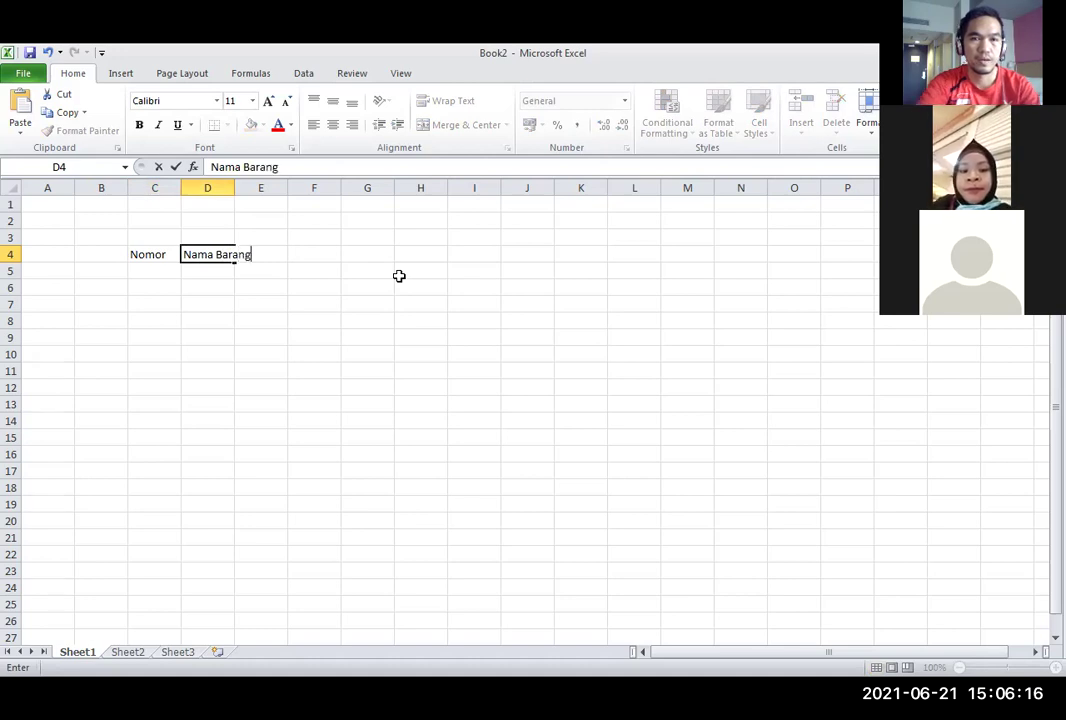
{"action": "key", "text": "Return"}
{"action": "key", "text": "Up"}
{"action": "key", "text": "Right"}
{"action": "key", "text": "Up"}
{"action": "key", "text": "Left"}
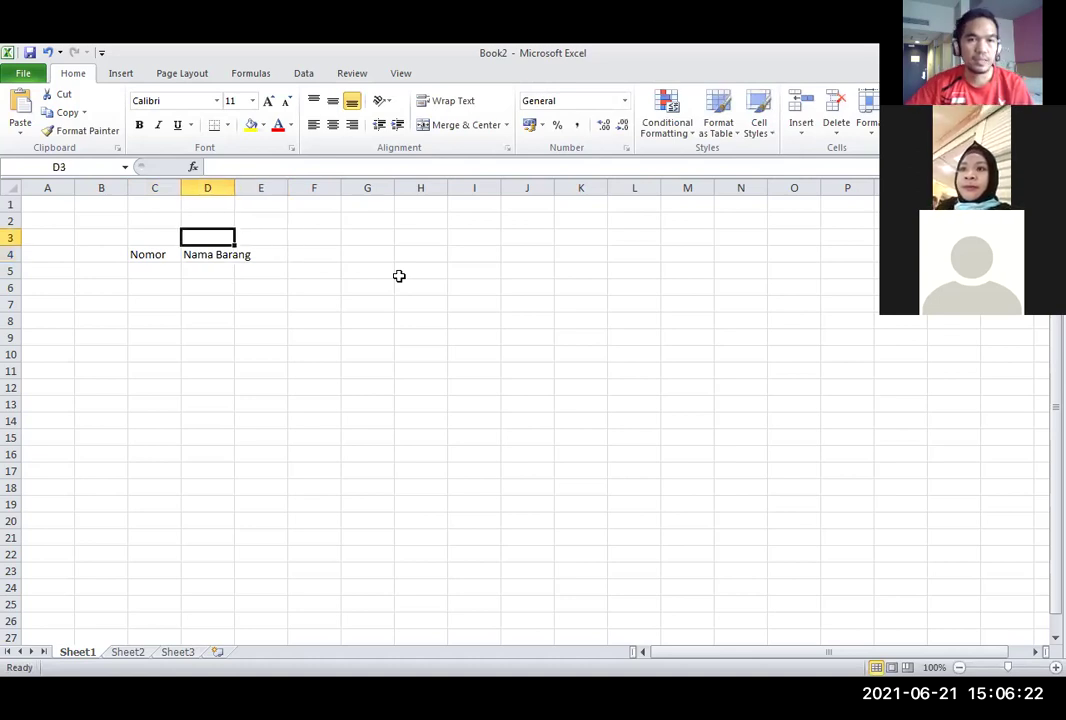
Inspect the contents of heading cells C4 and D4.
{"action": "left_click", "coordinate": [305, 305]}
{"action": "left_click", "coordinate": [166, 262]}
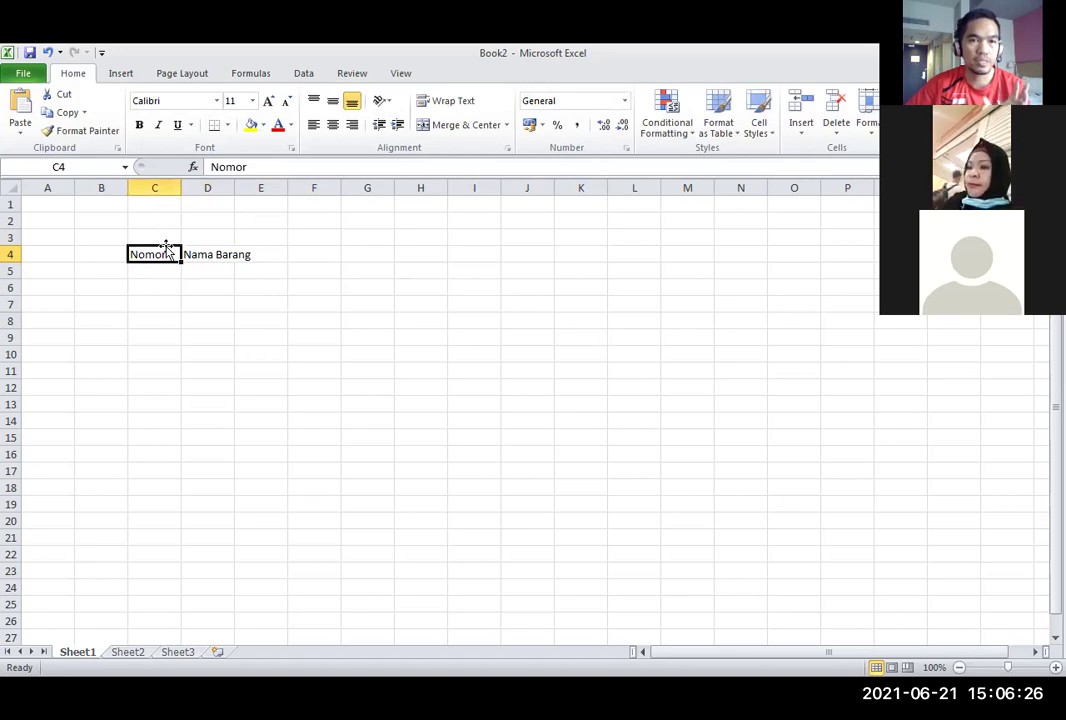
{"action": "left_click", "coordinate": [212, 254]}
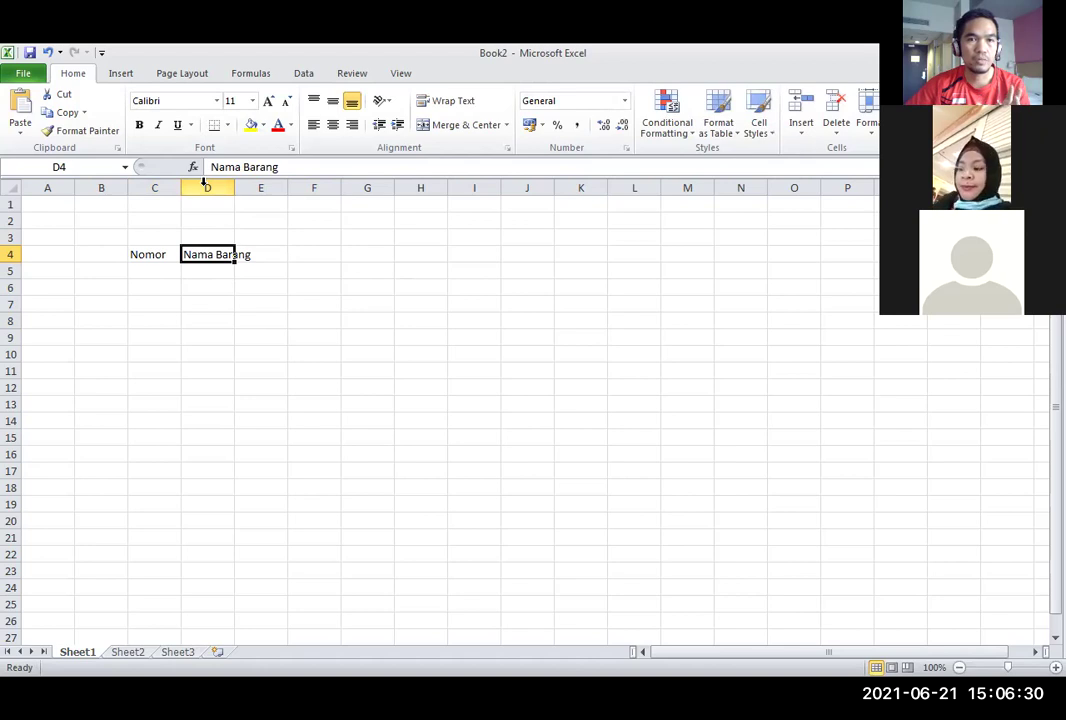
{"action": "left_click", "coordinate": [217, 300]}
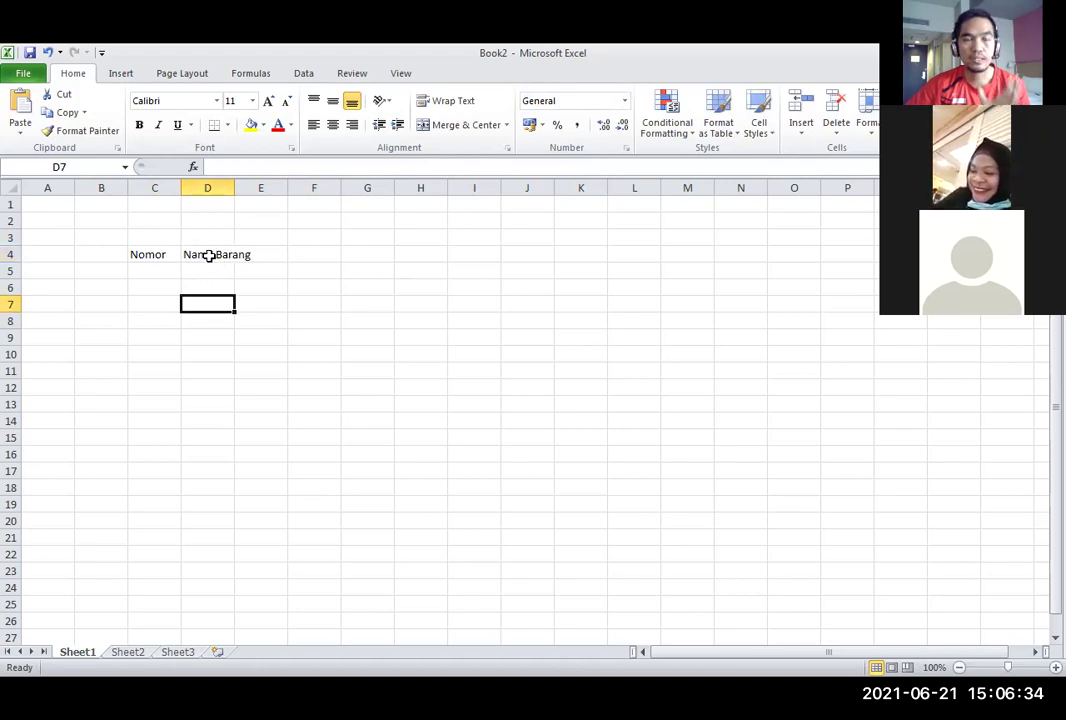
Enter the column heading "Jumlah Barang" in cell E4, beside the Nama Barang heading.
{"action": "left_click", "coordinate": [208, 255]}
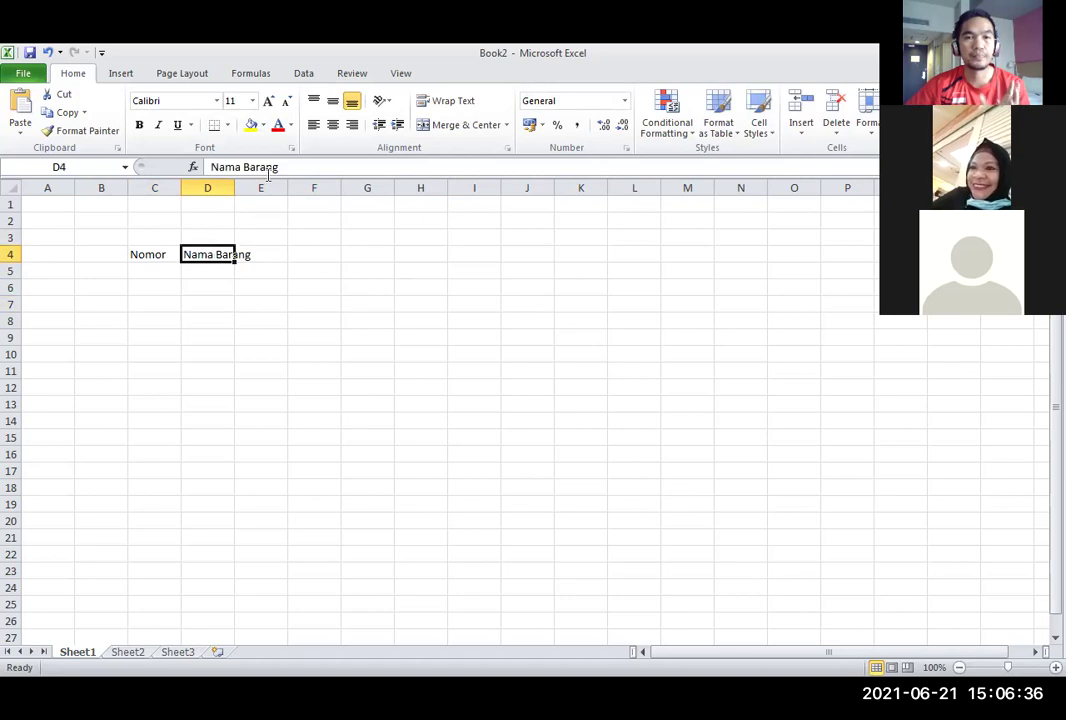
{"action": "left_click", "coordinate": [257, 253]}
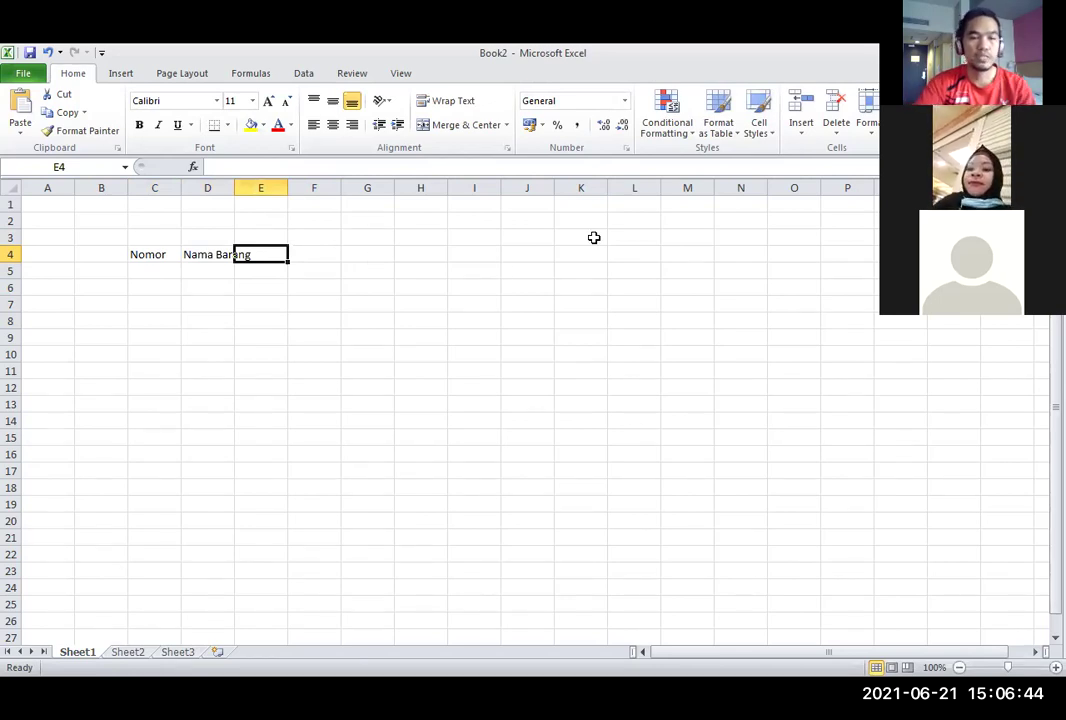
{"action": "type", "text": "Jumlah Barang"}
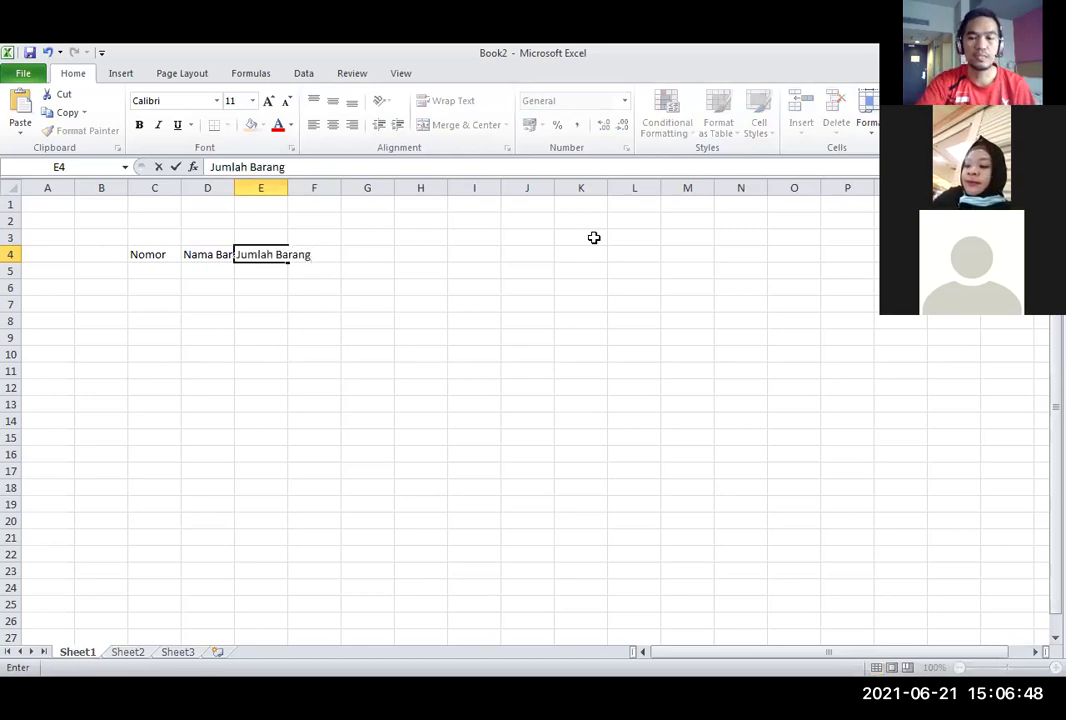
{"action": "key", "text": "Up"}
Enter the column heading "Harga Barang" in cell F4, beside the Jumlah Barang heading.
{"action": "key", "text": "Right"}
{"action": "key", "text": "Down"}
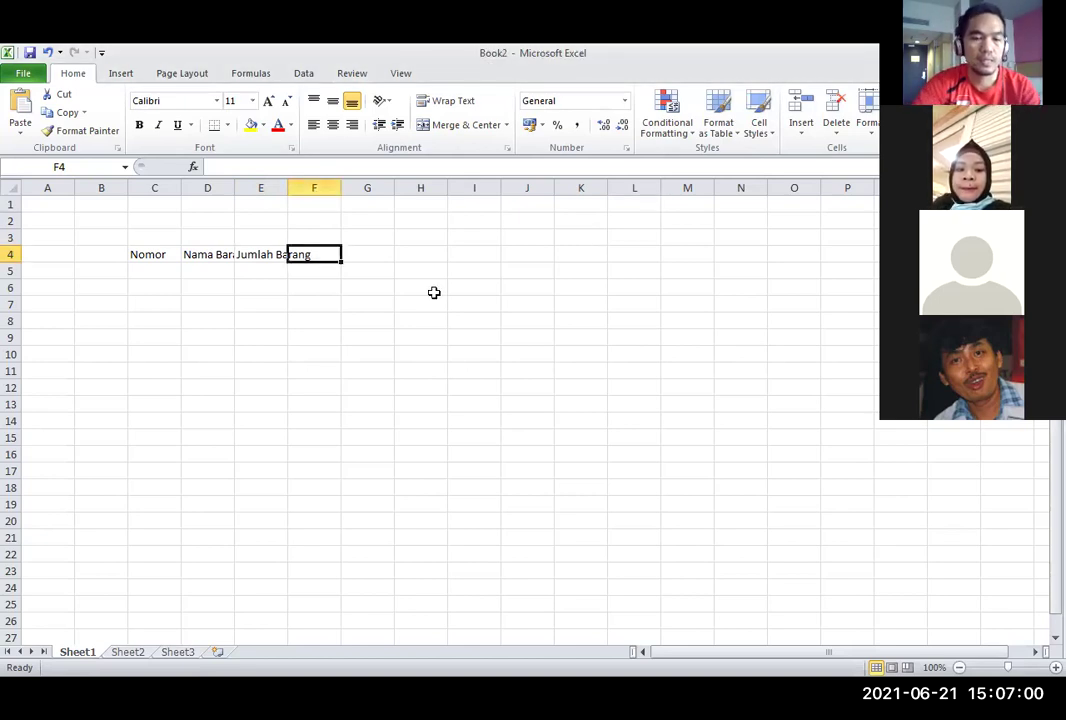
{"action": "type", "text": "Harga"}
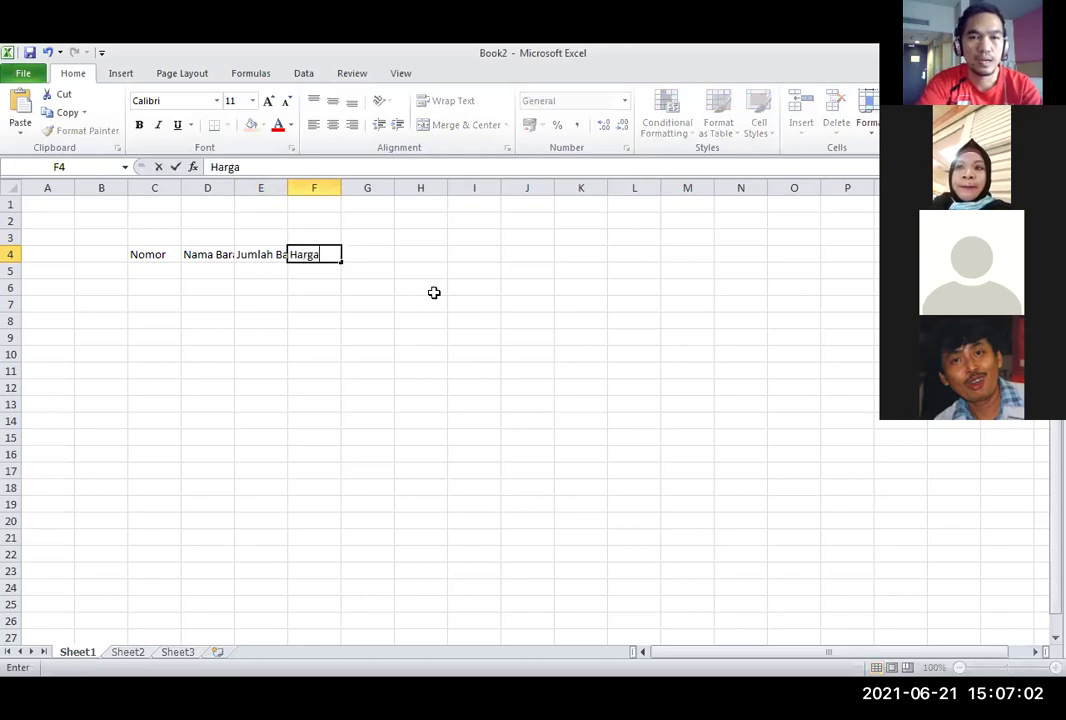
{"action": "type", "text": " Barang"}
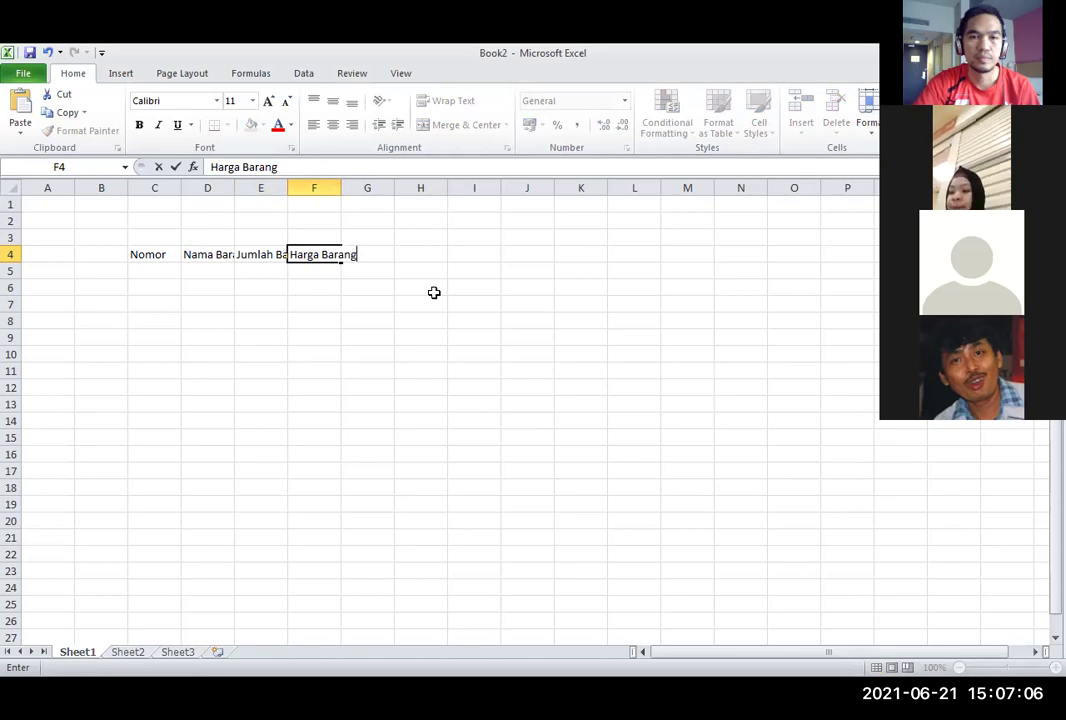
{"action": "key", "text": "Tab"}
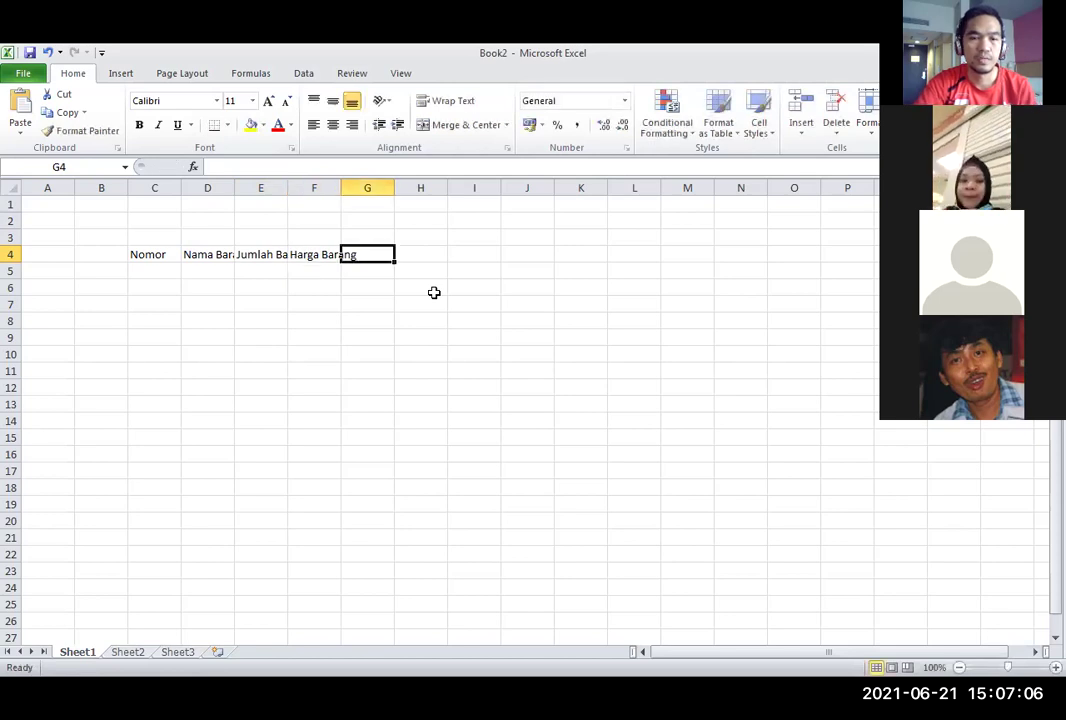
Enter the column heading "Total Harga" in cell G4 to complete the heading row.
{"action": "type", "text": "Tota"}
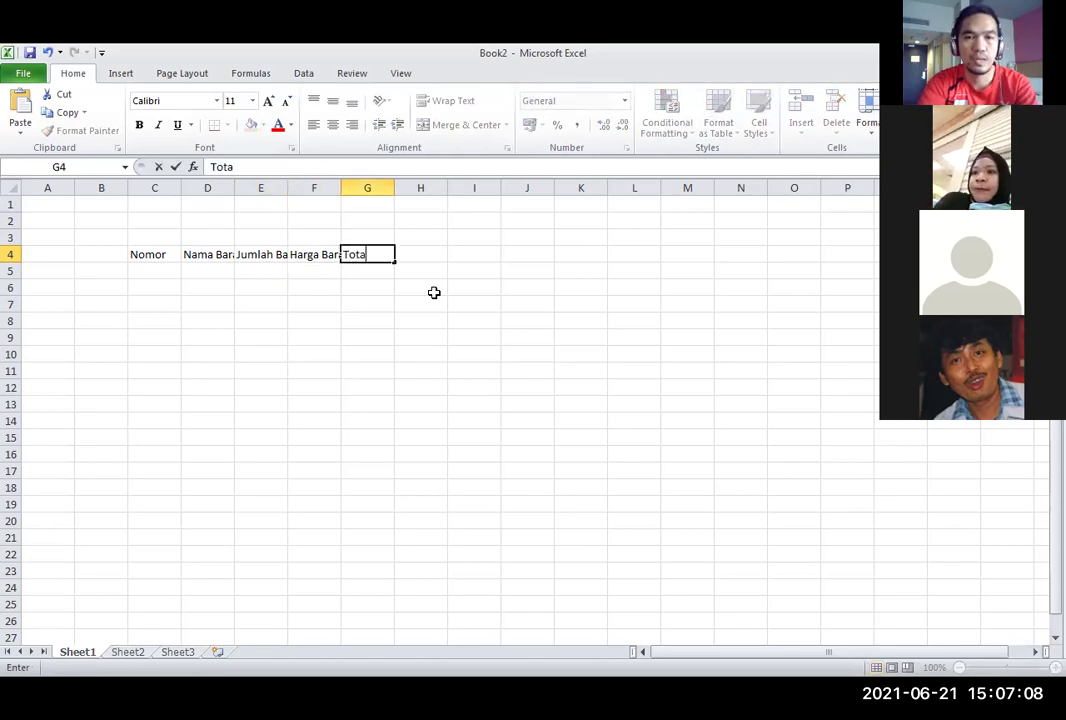
{"action": "type", "text": "l H"}
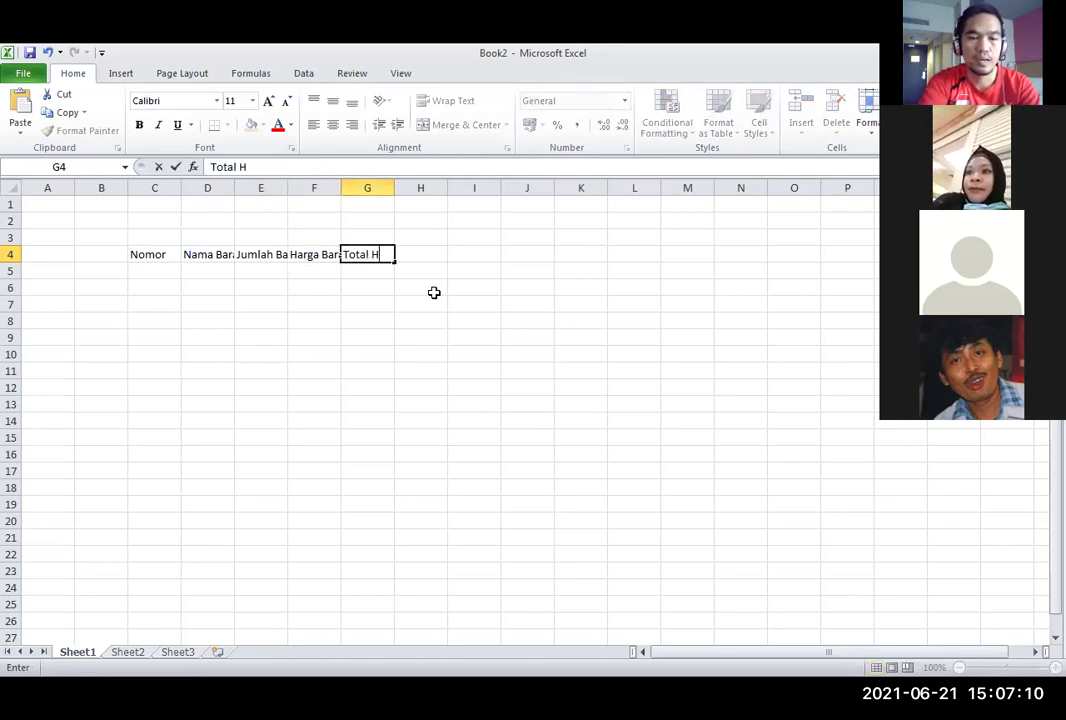
{"action": "type", "text": "arga"}
{"action": "key", "text": "Return"}
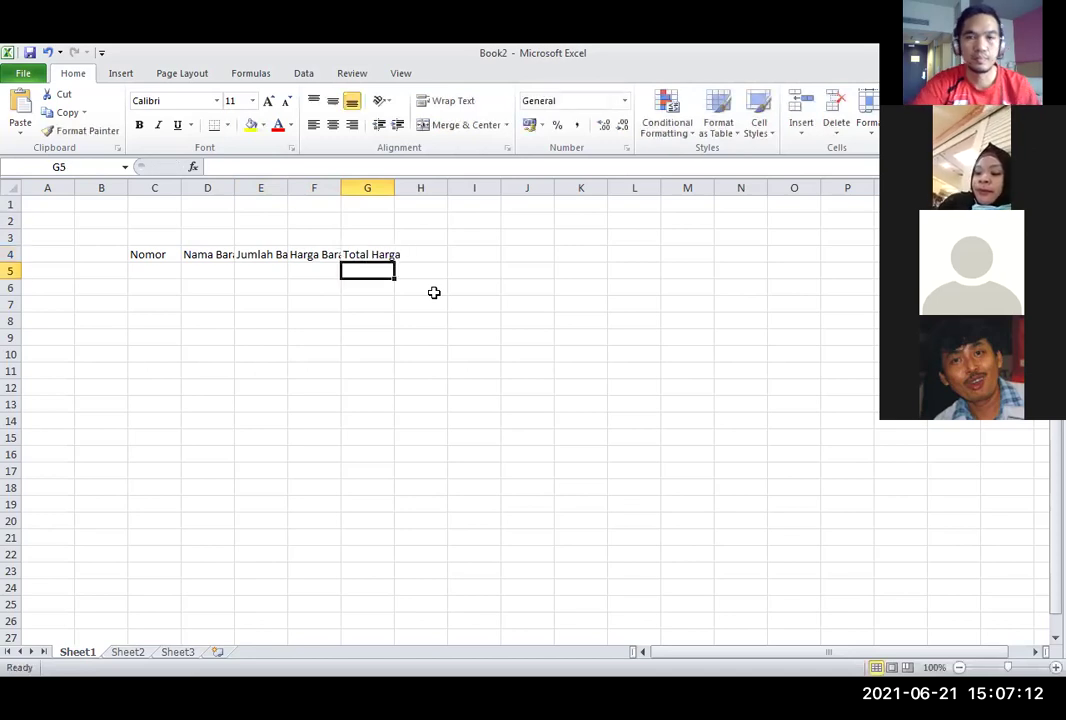
Examine the row 4 headings in cells C4 to G4 at a larger zoom, comparing the text with the column widths.
{"action": "left_click", "coordinate": [436, 305]}
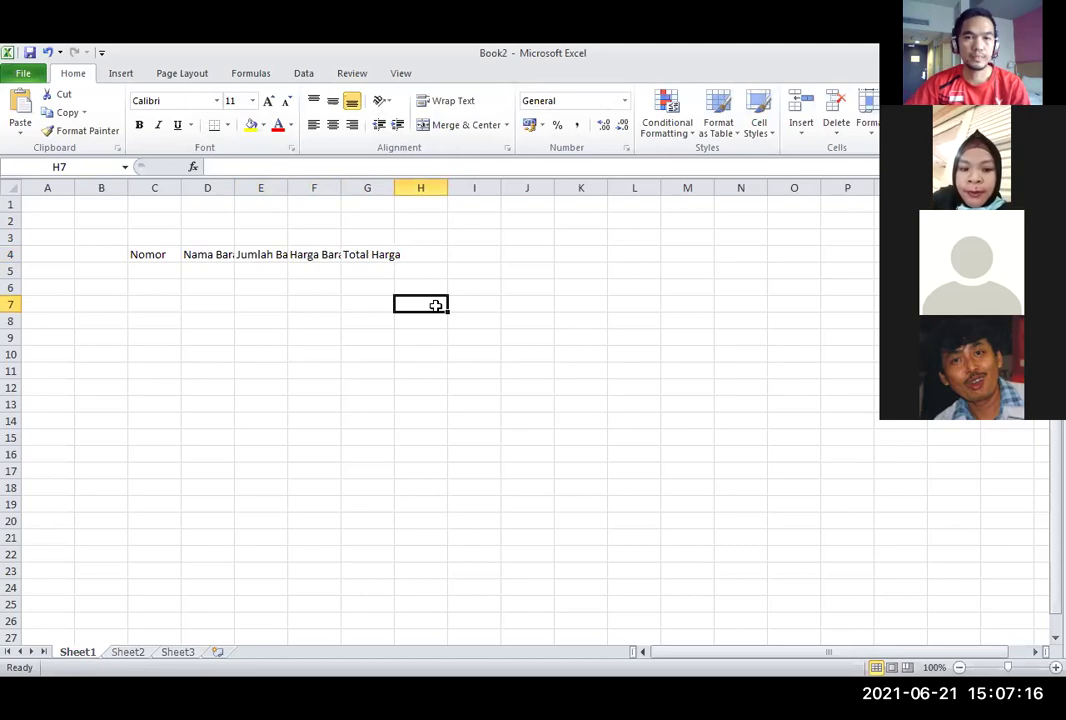
{"action": "left_click", "coordinate": [342, 337]}
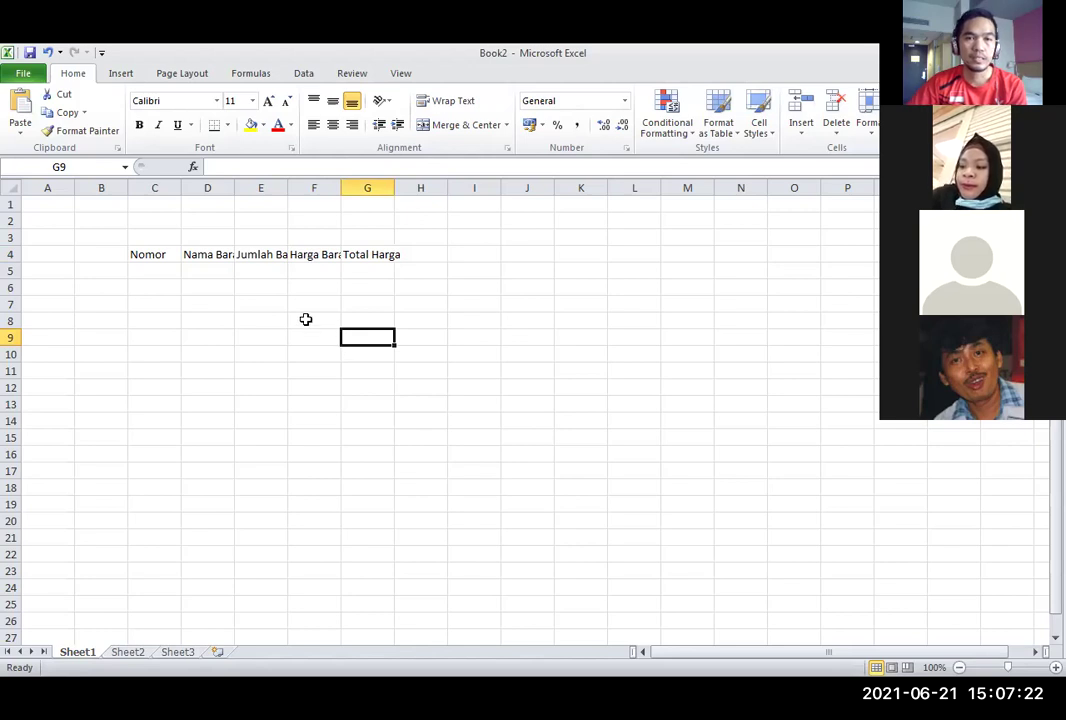
{"action": "left_click", "coordinate": [306, 319]}
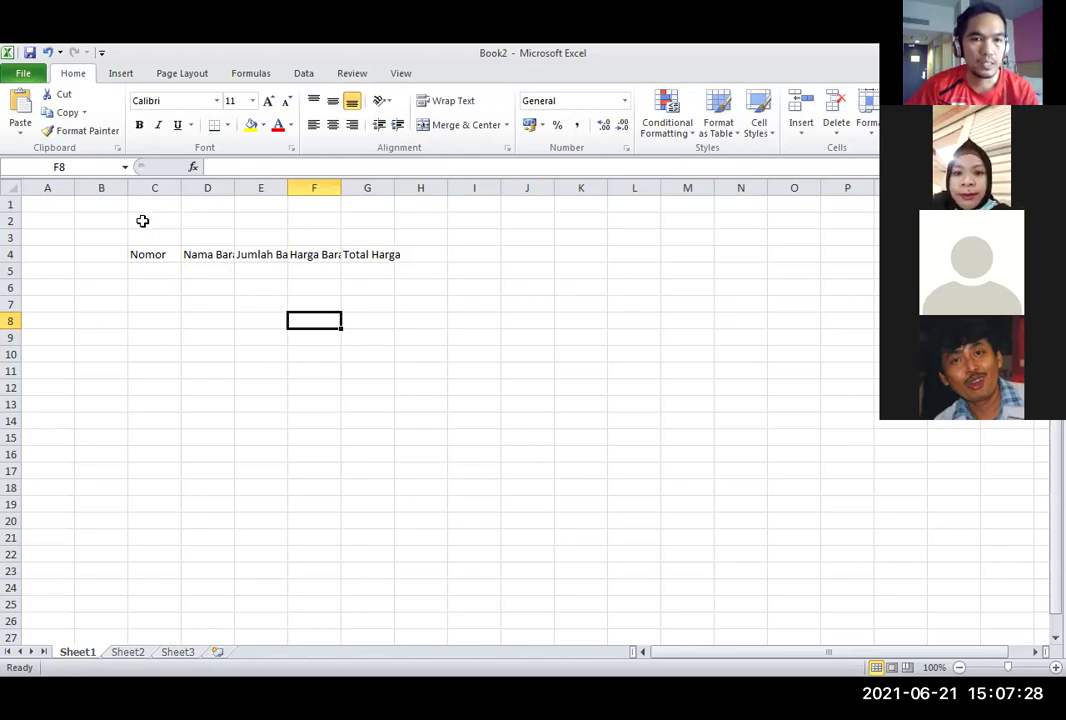
{"action": "scroll", "coordinate": [140, 221], "scroll_direction": "up", "scroll_amount": 3}
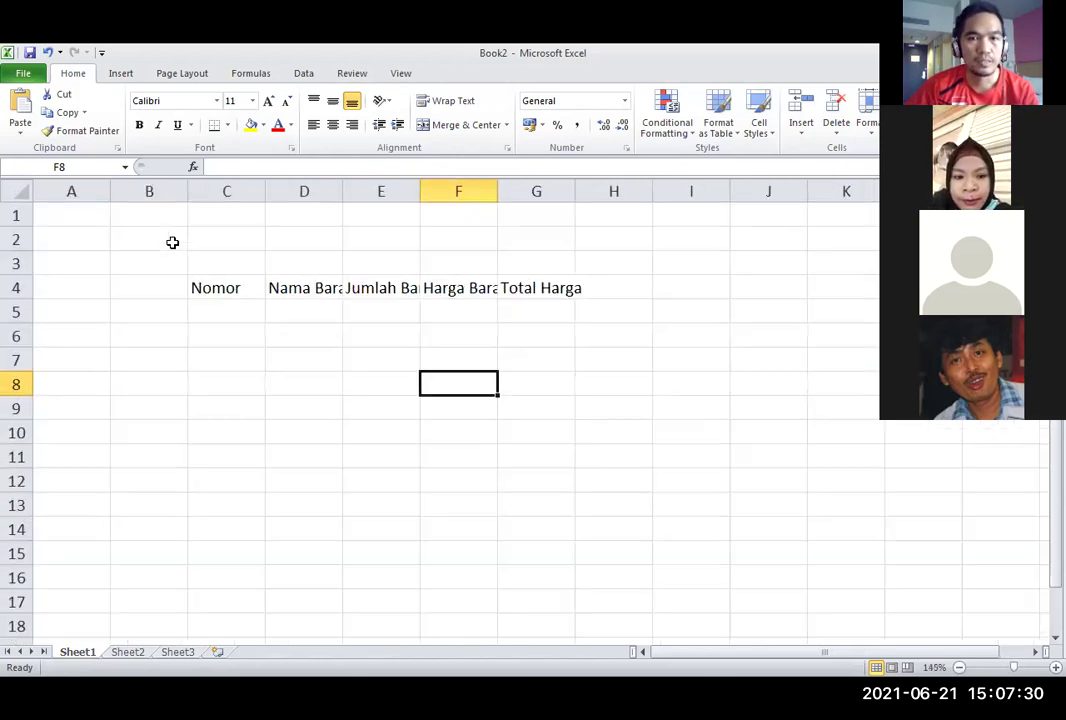
{"action": "left_click", "coordinate": [255, 289]}
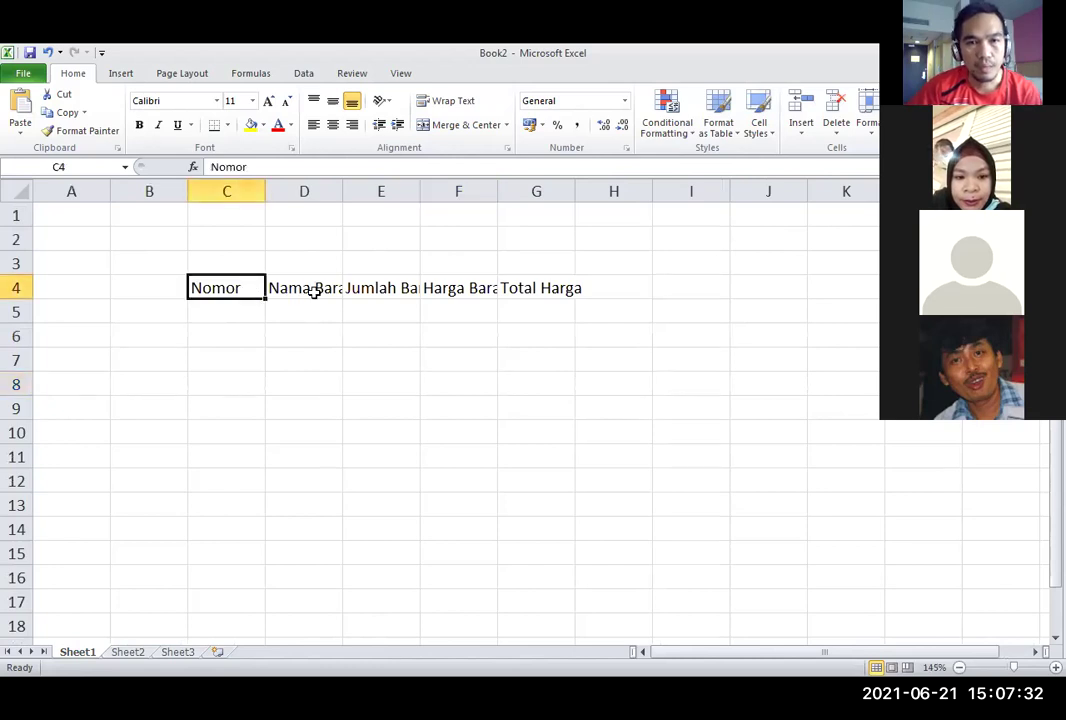
{"action": "left_click", "coordinate": [313, 289]}
{"action": "left_click", "coordinate": [366, 359]}
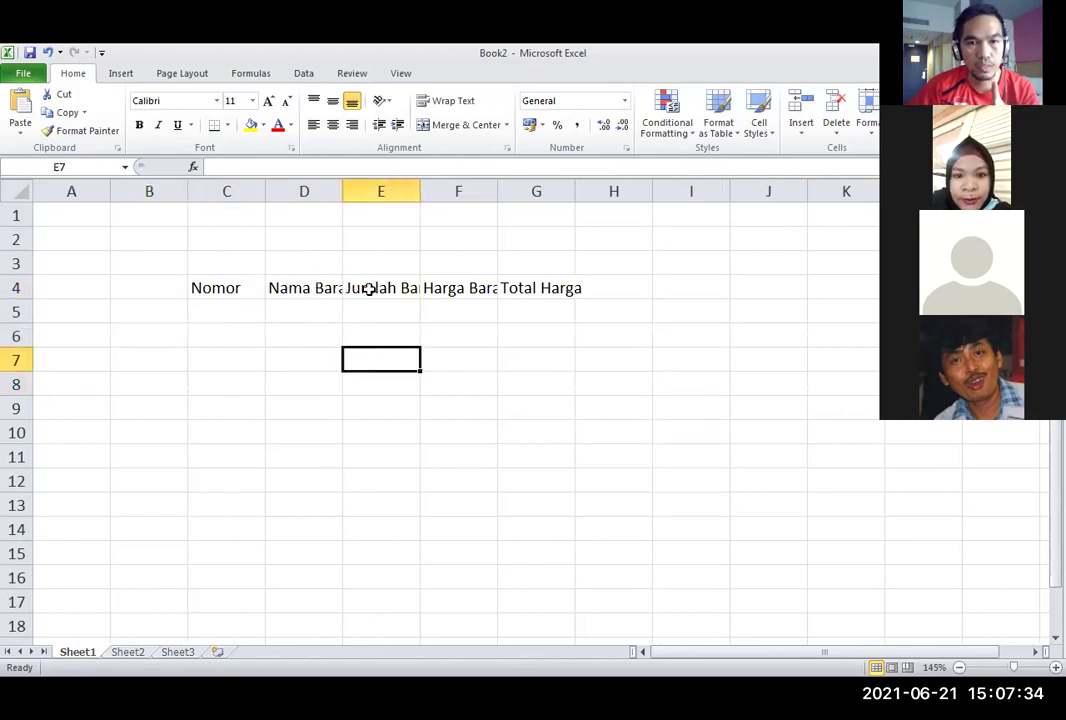
{"action": "left_click", "coordinate": [378, 290]}
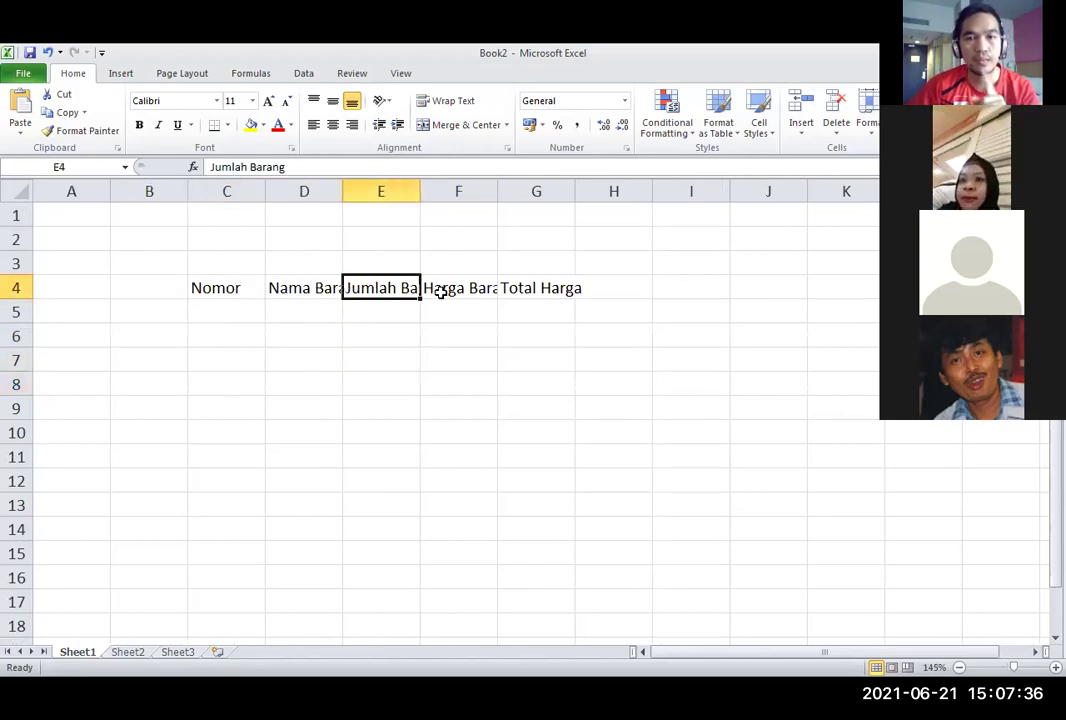
{"action": "left_click", "coordinate": [440, 291]}
{"action": "left_click", "coordinate": [523, 289]}
{"action": "left_click", "coordinate": [505, 340]}
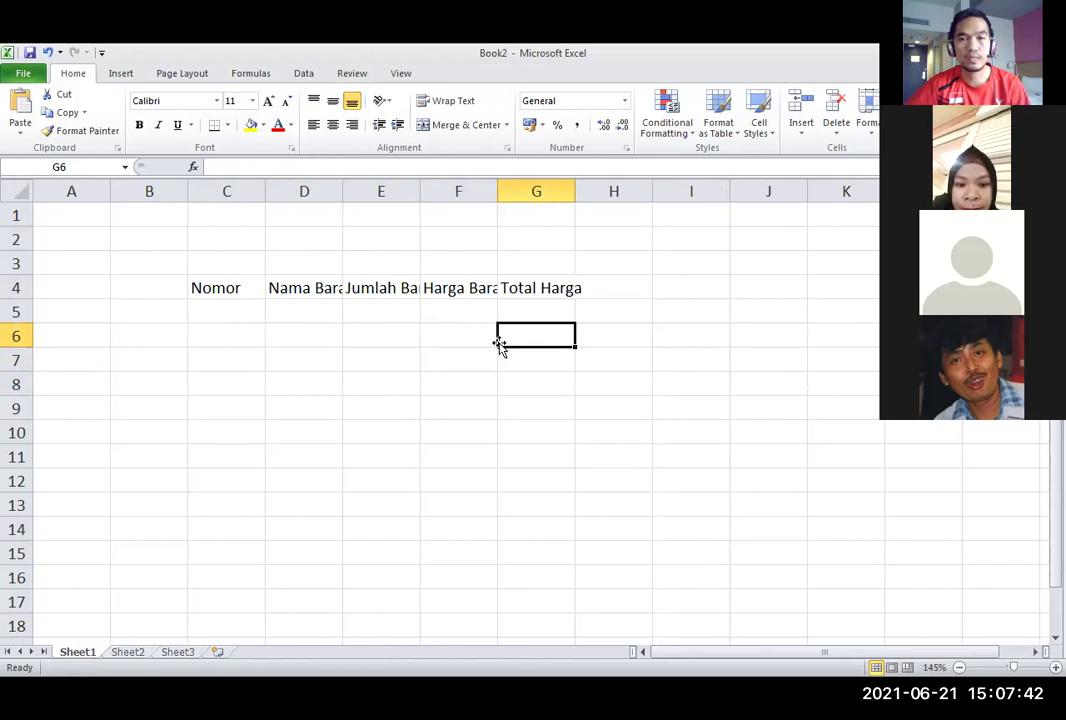
{"action": "left_click", "coordinate": [462, 367]}
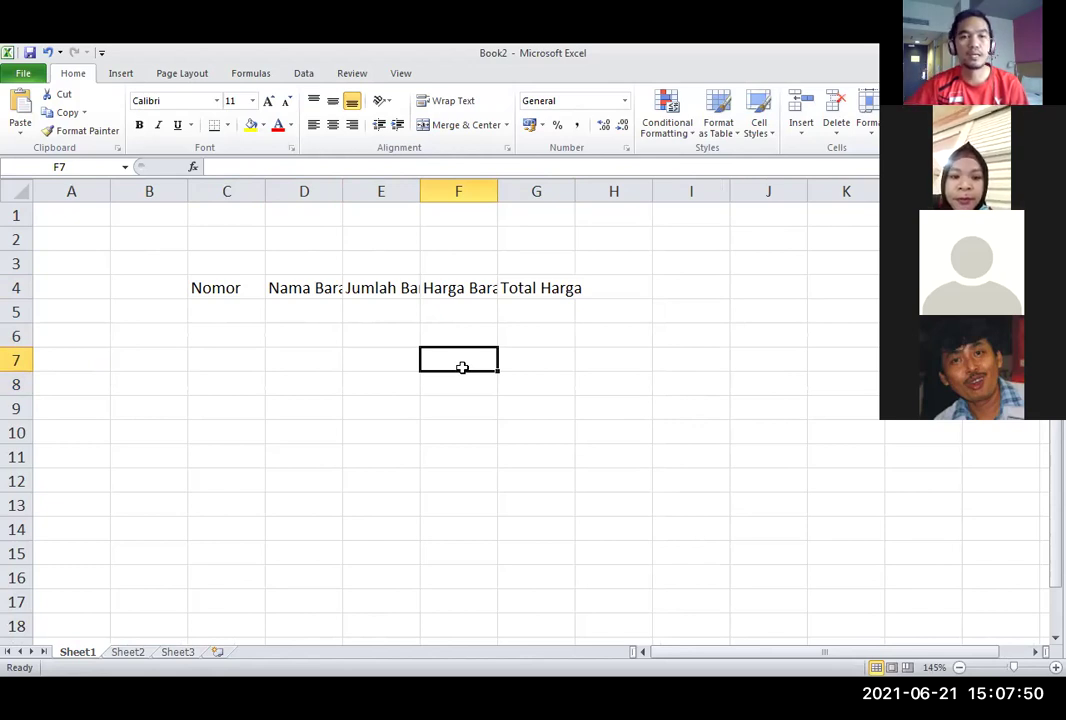
{"action": "left_click", "coordinate": [304, 290]}
{"action": "left_click", "coordinate": [393, 290]}
{"action": "left_click", "coordinate": [374, 369]}
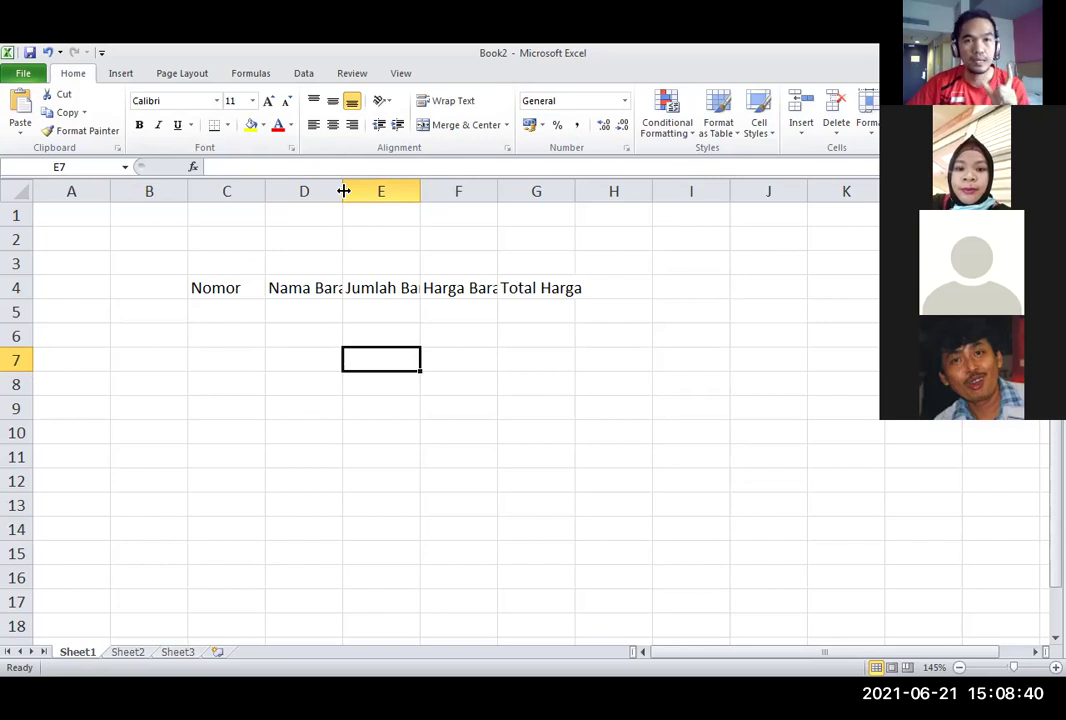
Widen columns D, E, F and G so their headings in row 4 fit inside their own cells.
{"action": "left_click_drag", "start_coordinate": [343, 190], "coordinate": [419, 190]}
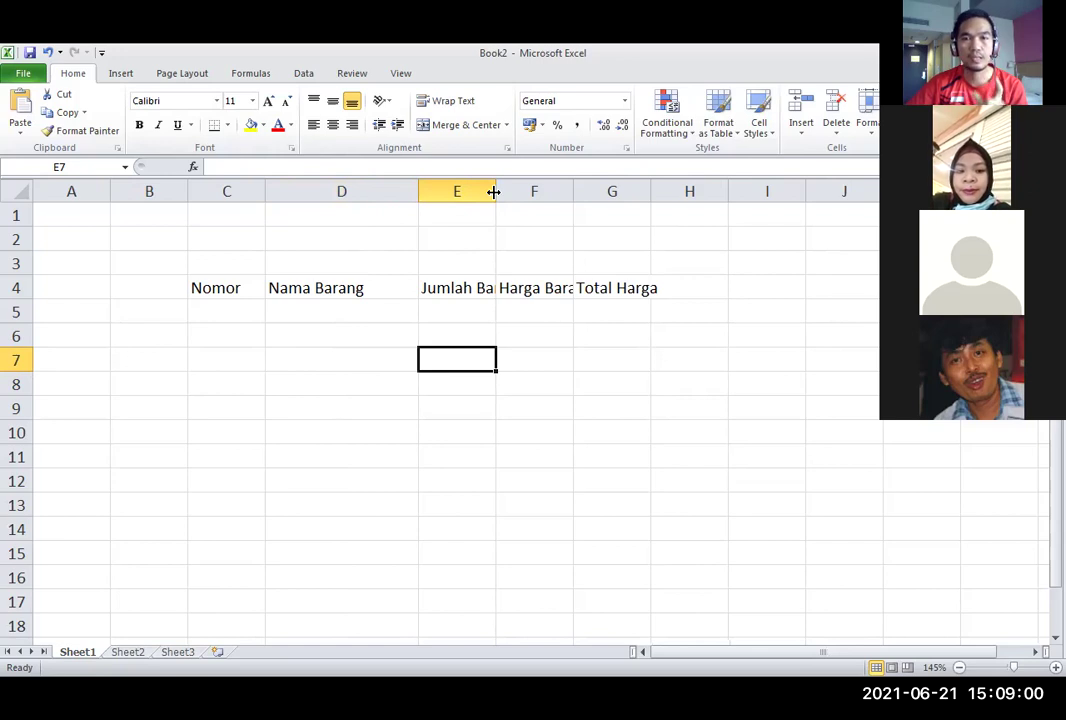
{"action": "left_click_drag", "start_coordinate": [494, 192], "coordinate": [576, 193]}
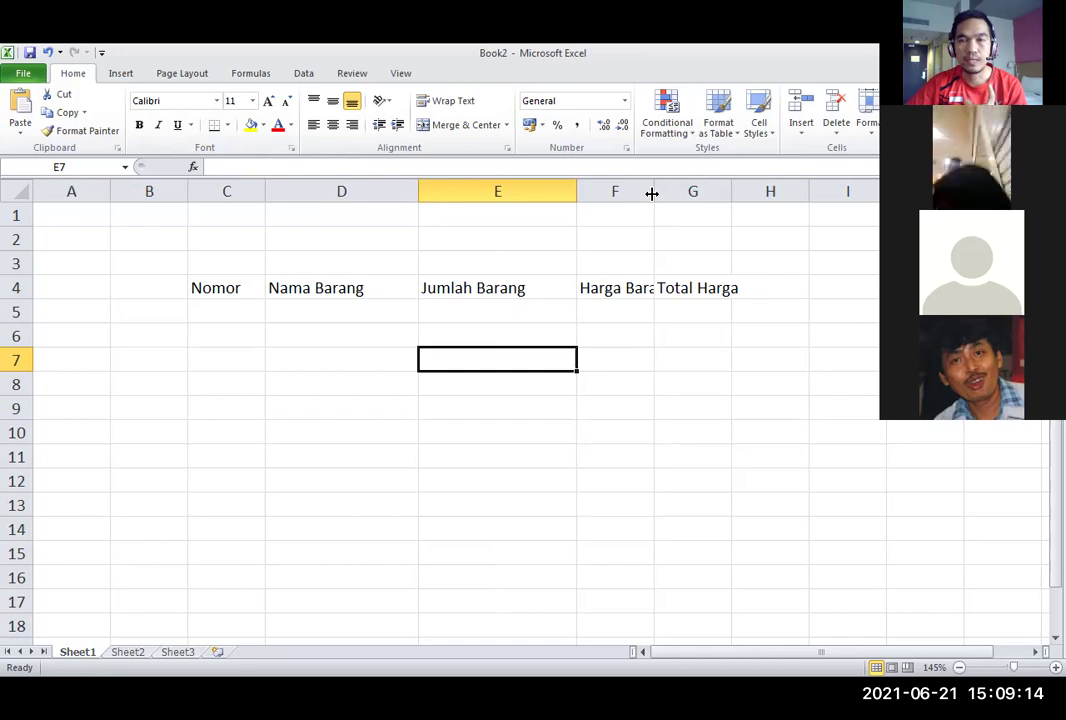
{"action": "left_click_drag", "start_coordinate": [651, 193], "coordinate": [712, 193]}
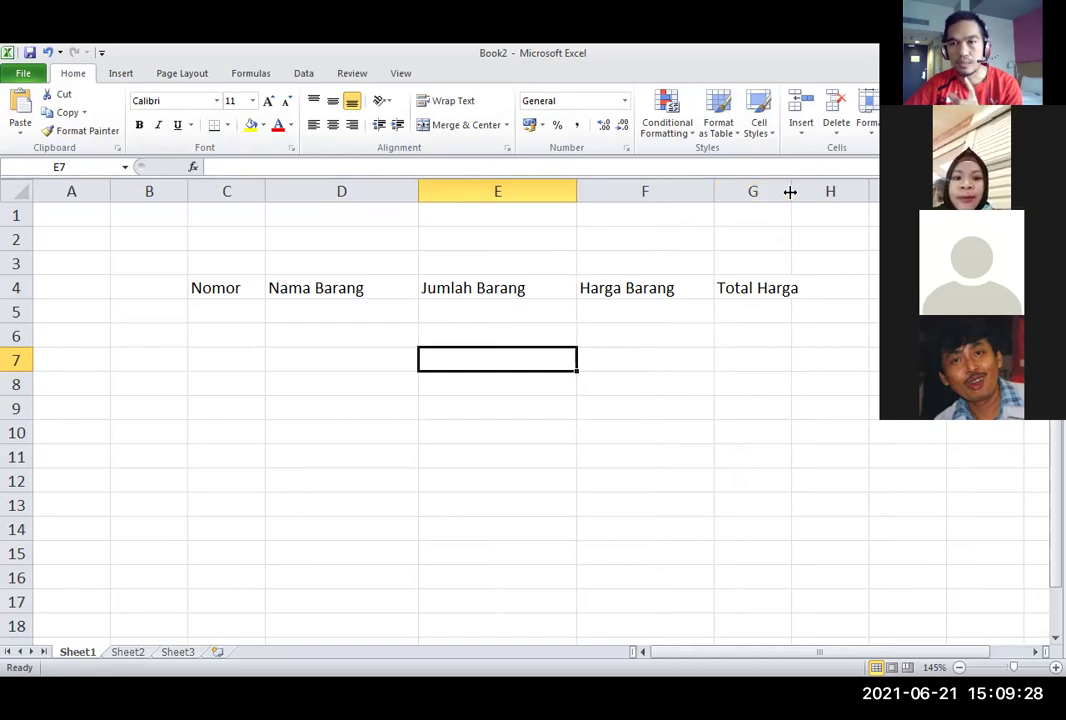
{"action": "left_click_drag", "start_coordinate": [790, 191], "coordinate": [810, 191]}
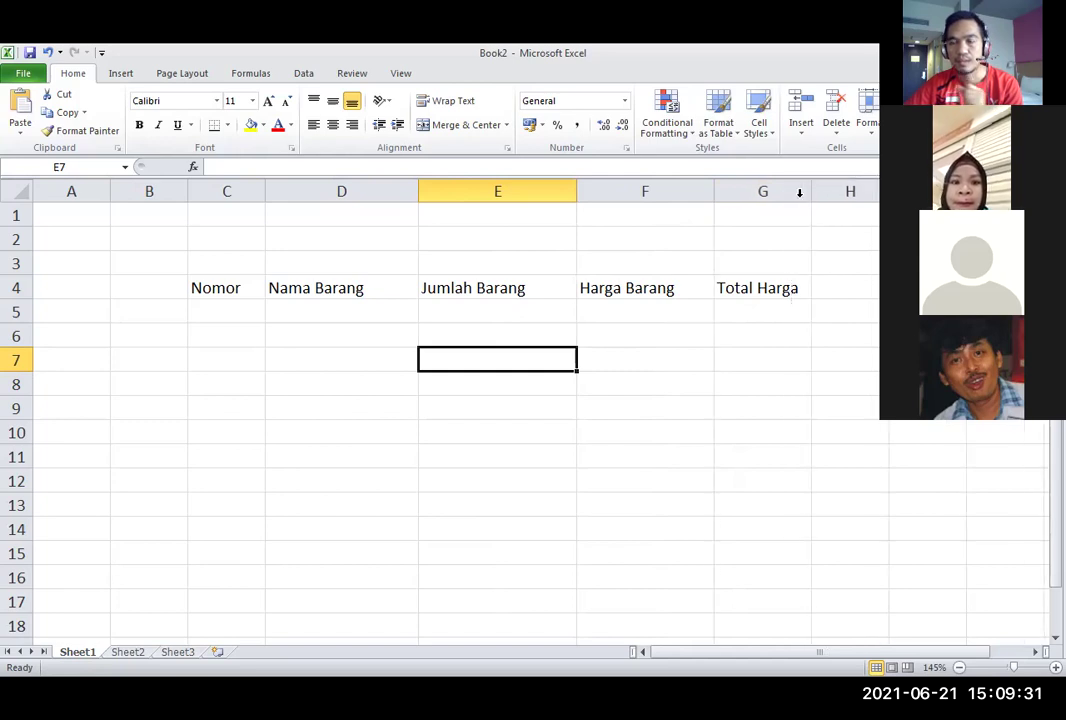
{"action": "left_click", "coordinate": [683, 389]}
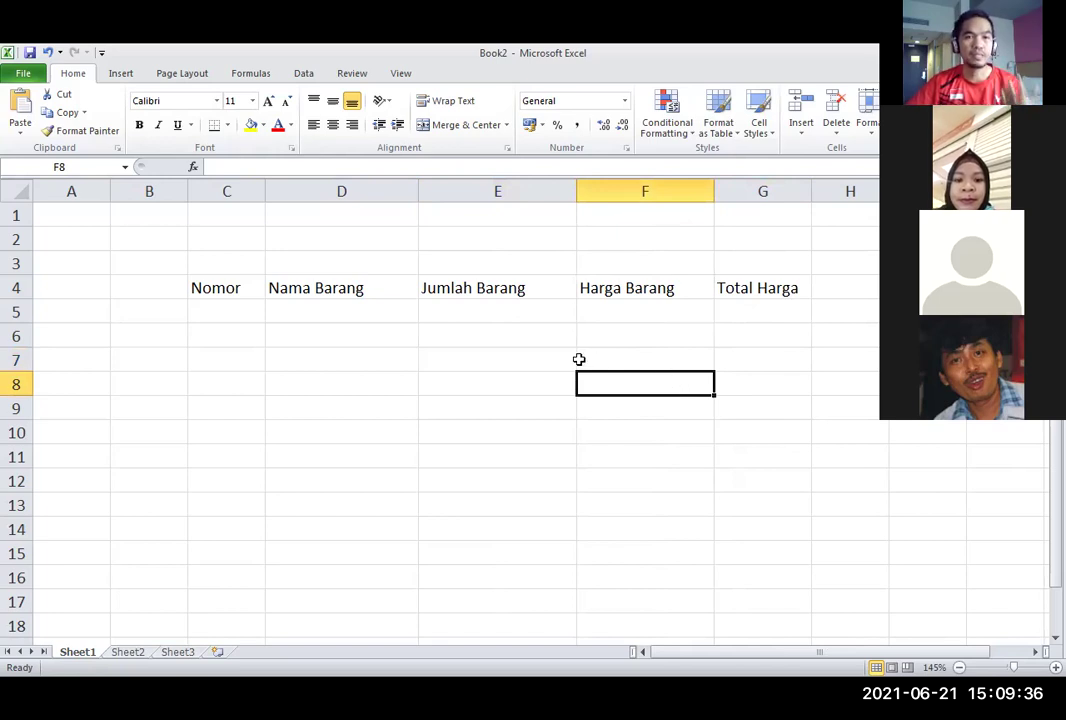
Narrow column D manually to sit closer around the Nama Barang heading.
{"action": "left_click", "coordinate": [350, 290]}
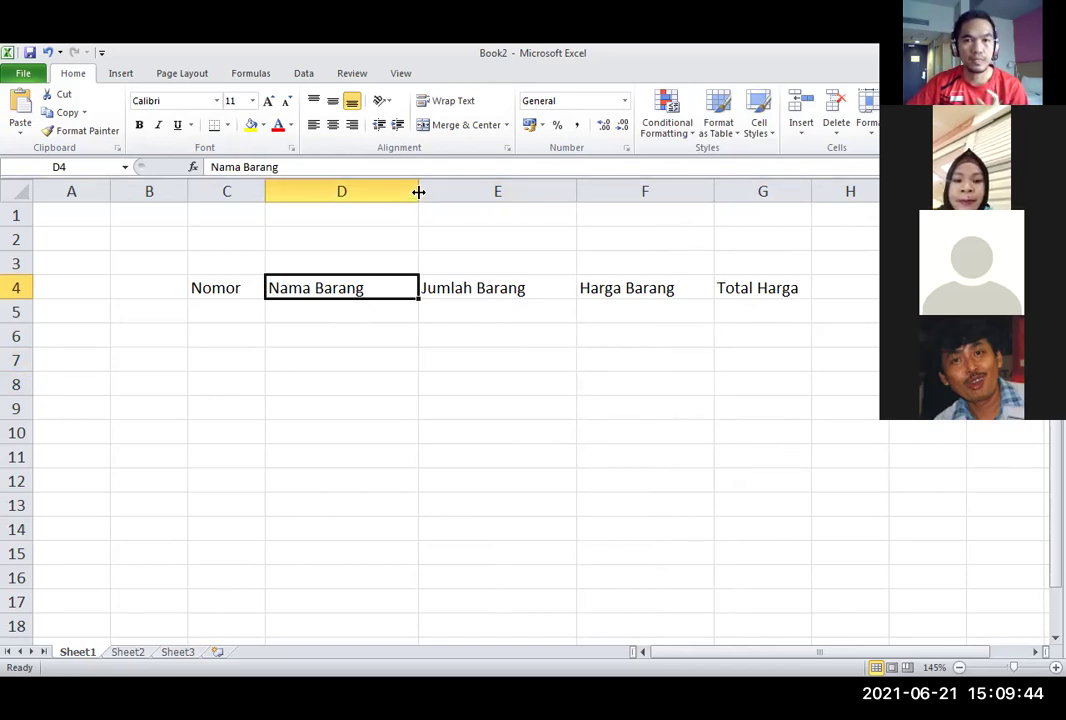
{"action": "left_click_drag", "start_coordinate": [418, 192], "coordinate": [382, 193]}
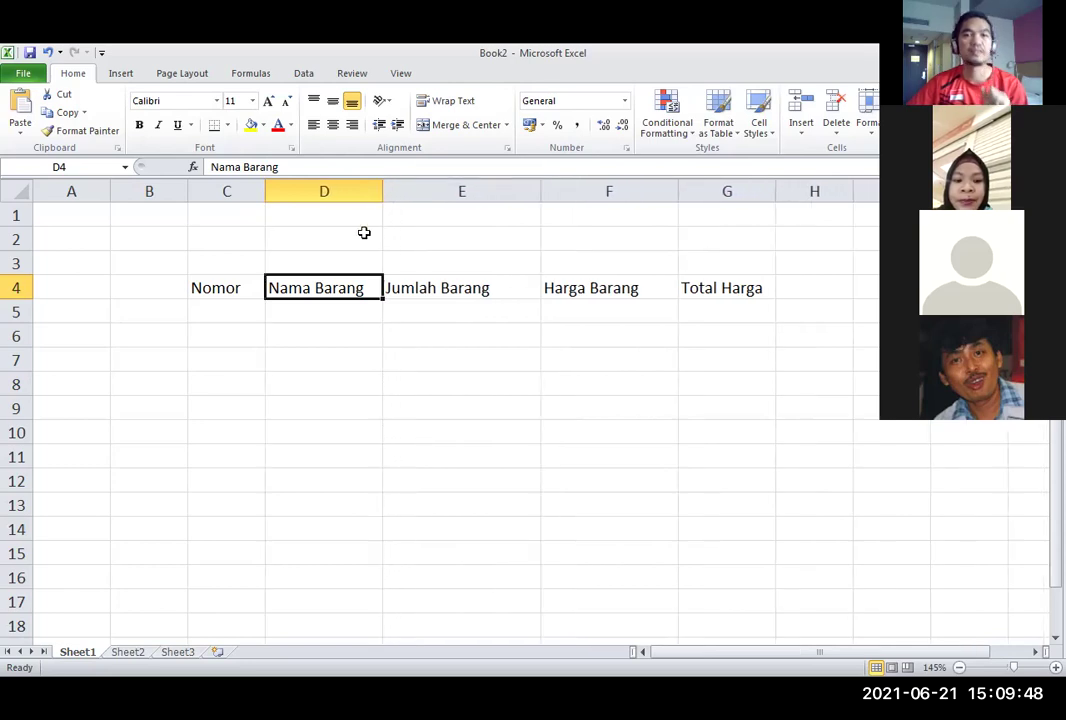
{"action": "left_click", "coordinate": [433, 369]}
{"action": "left_click", "coordinate": [547, 376]}
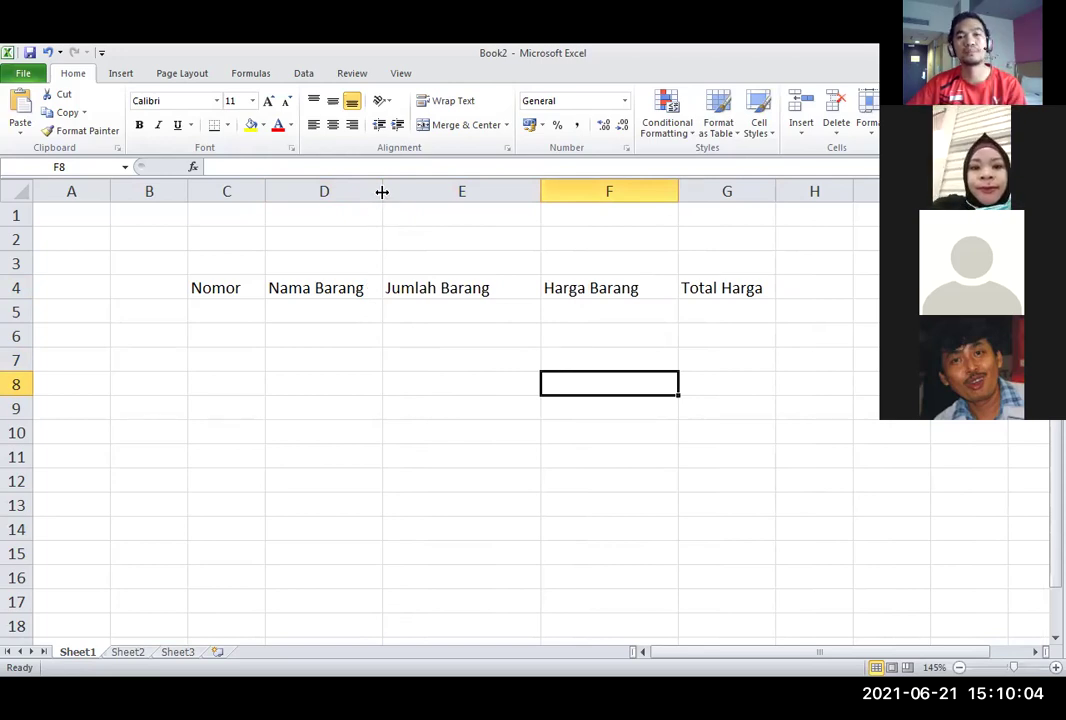
{"action": "left_click", "coordinate": [398, 238]}
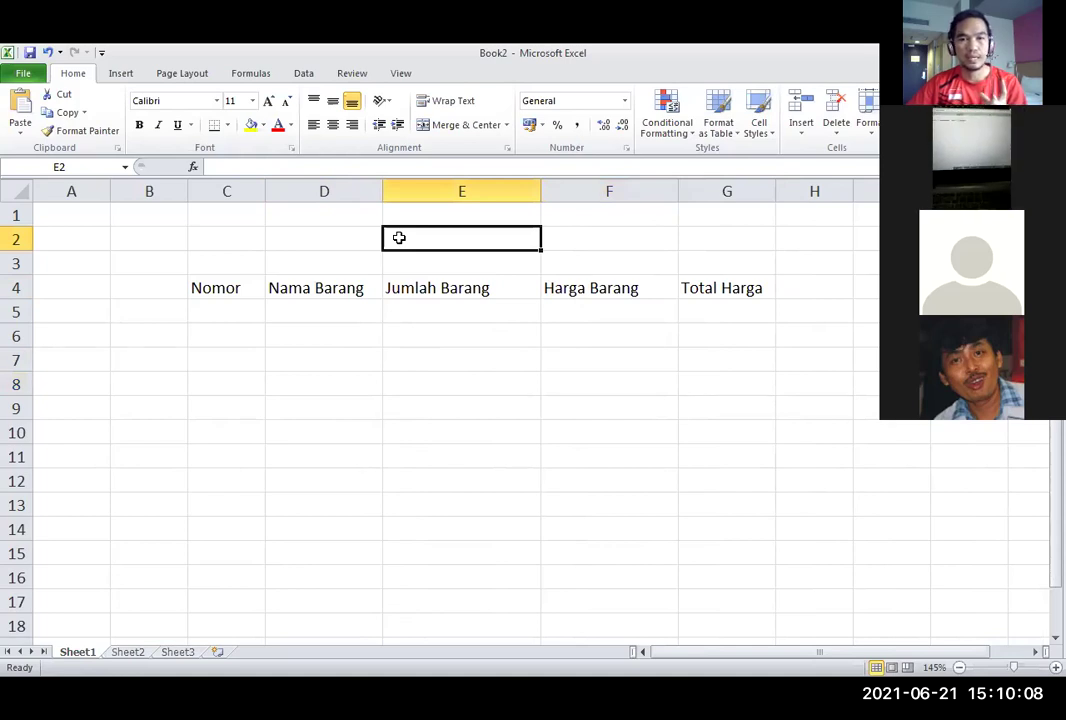
{"action": "left_click", "coordinate": [416, 341]}
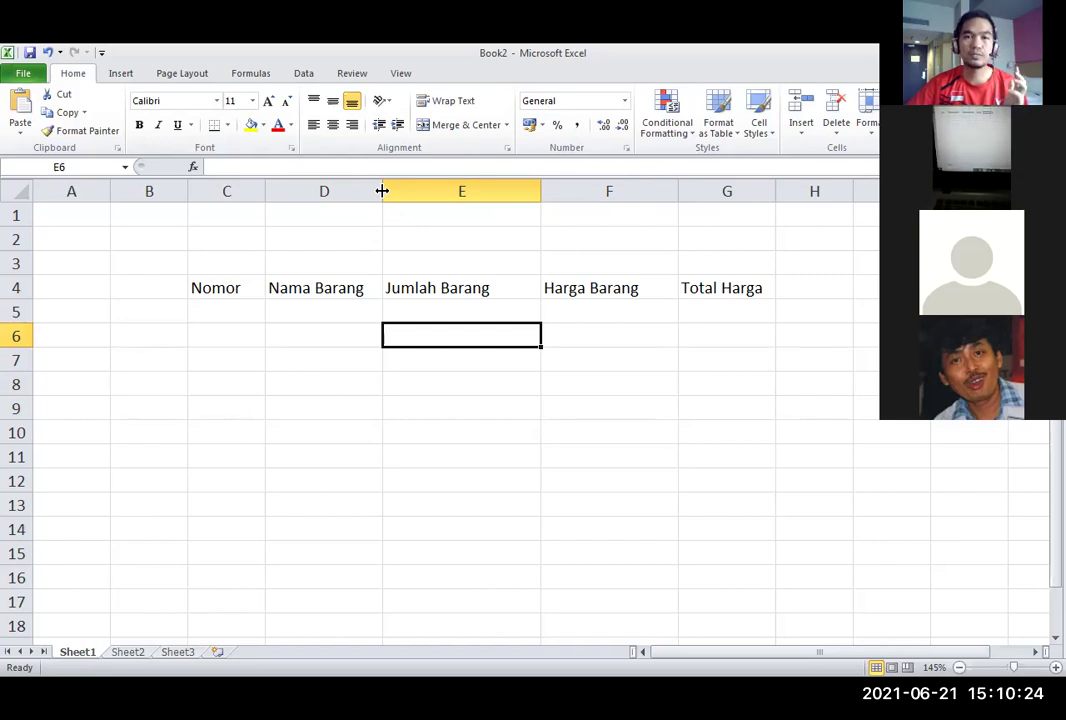
AutoFit columns D, E and F to the exact width of their headings.
{"action": "double_click", "coordinate": [382, 190]}
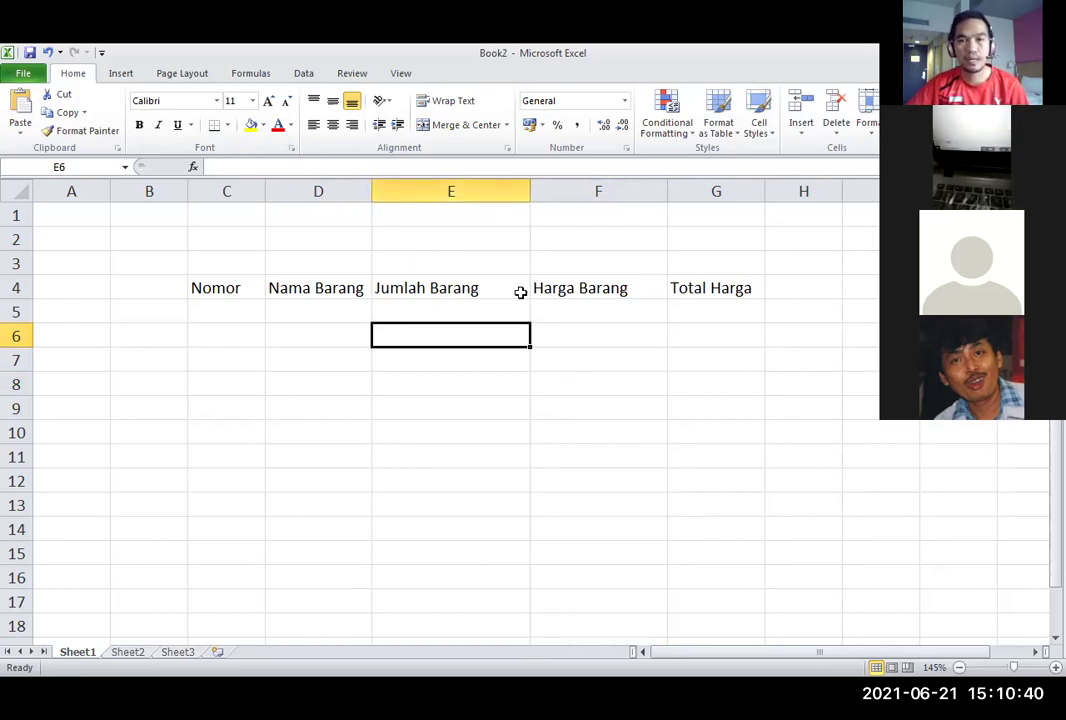
{"action": "double_click", "coordinate": [529, 190]}
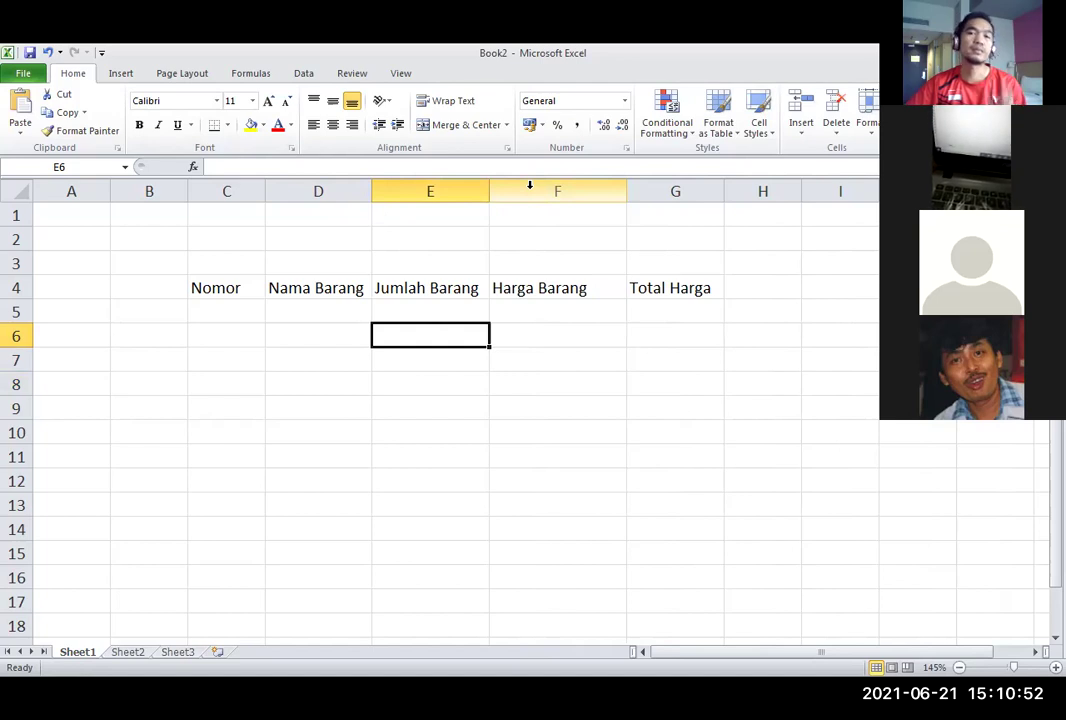
{"action": "double_click", "coordinate": [623, 193]}
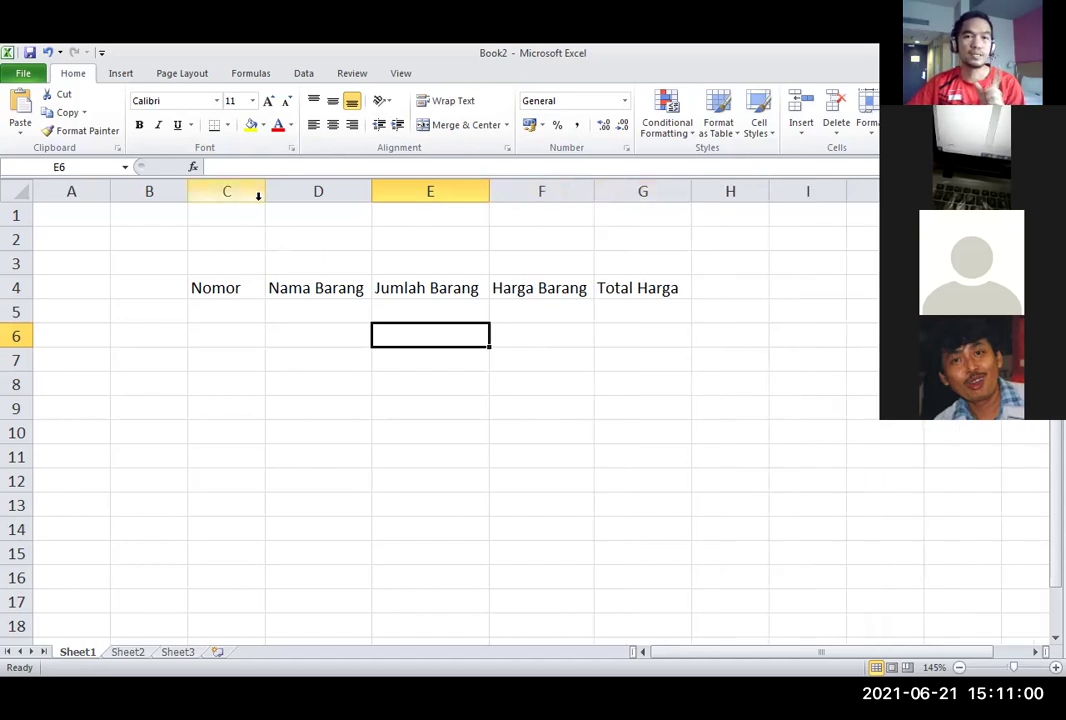
Try narrowing column C around the Nomor heading, and widen it to leave spare room beside the text.
{"action": "left_click_drag", "start_coordinate": [265, 191], "coordinate": [248, 191]}
{"action": "left_click", "coordinate": [424, 240]}
{"action": "left_click", "coordinate": [382, 366]}
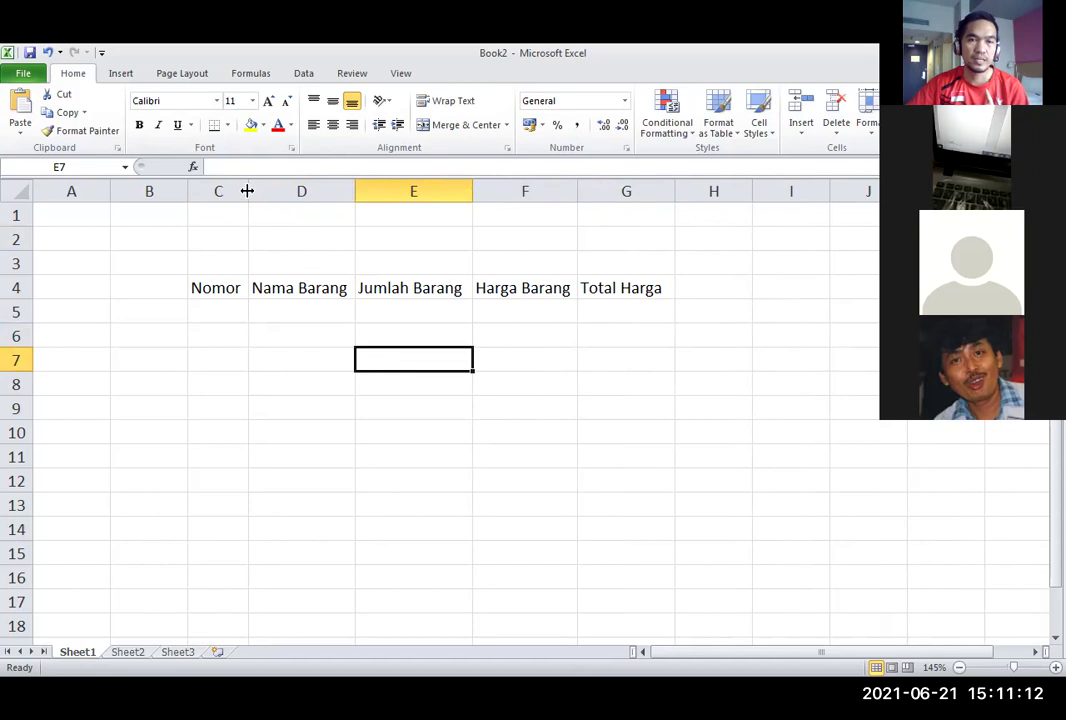
{"action": "left_click_drag", "start_coordinate": [257, 191], "coordinate": [279, 191]}
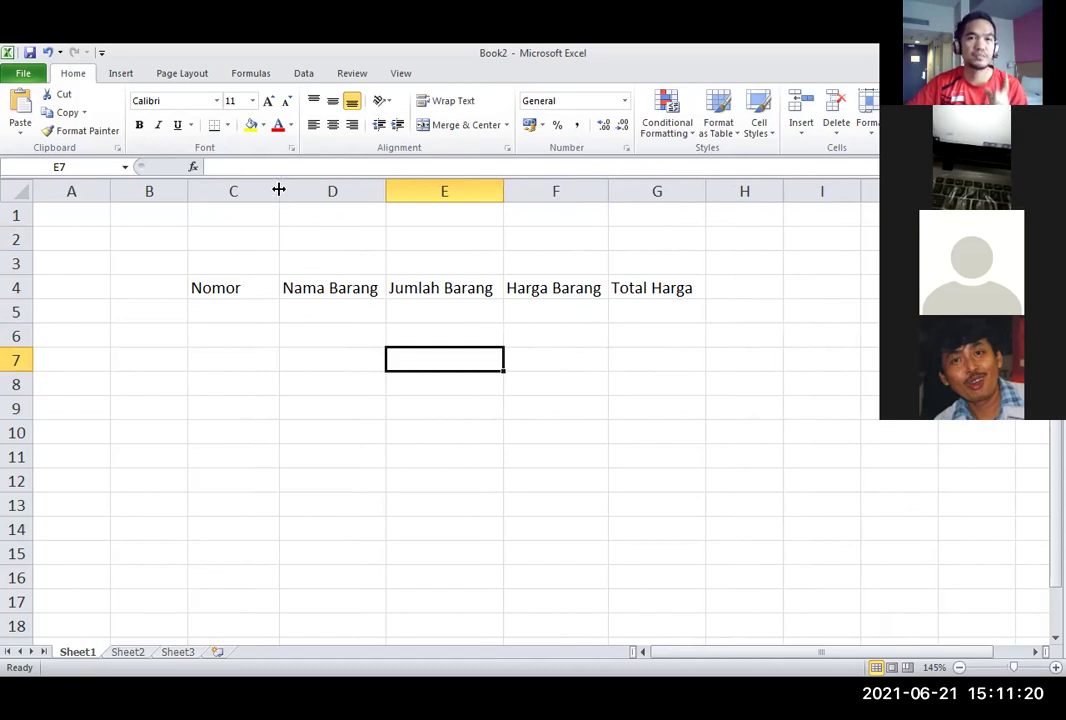
Narrow column C so it fits closely around the Nomor heading.
{"action": "left_click_drag", "start_coordinate": [279, 189], "coordinate": [248, 189]}
{"action": "left_click", "coordinate": [307, 361]}
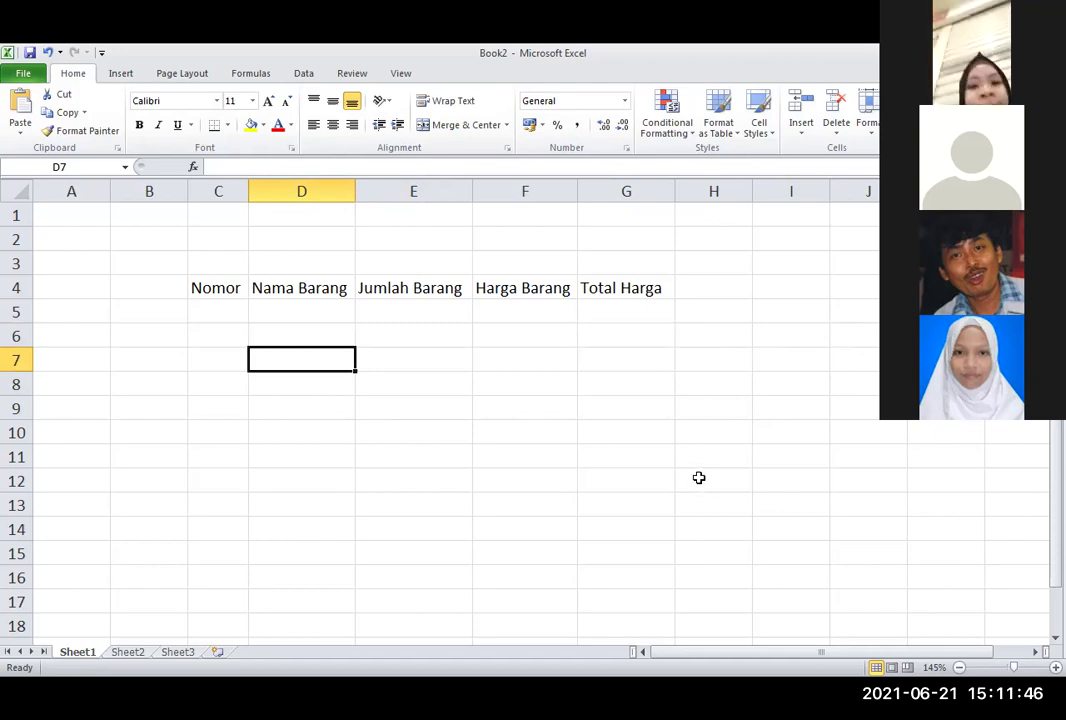
{"action": "left_click", "coordinate": [562, 426]}
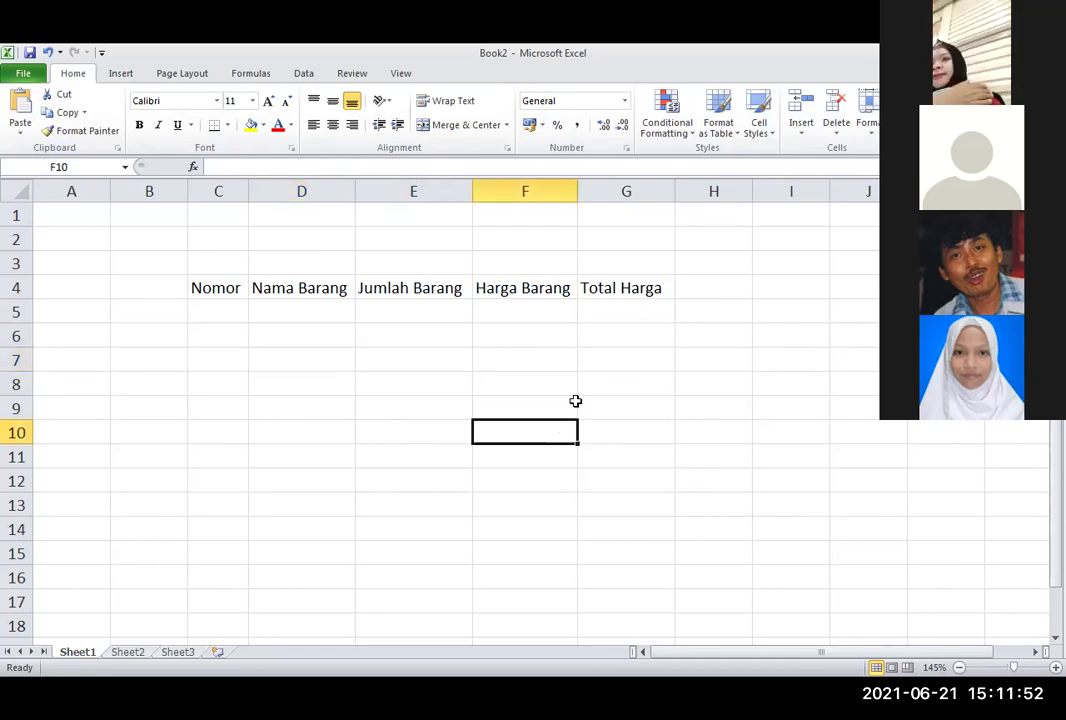
{"action": "left_click", "coordinate": [555, 399]}
{"action": "left_click", "coordinate": [228, 289]}
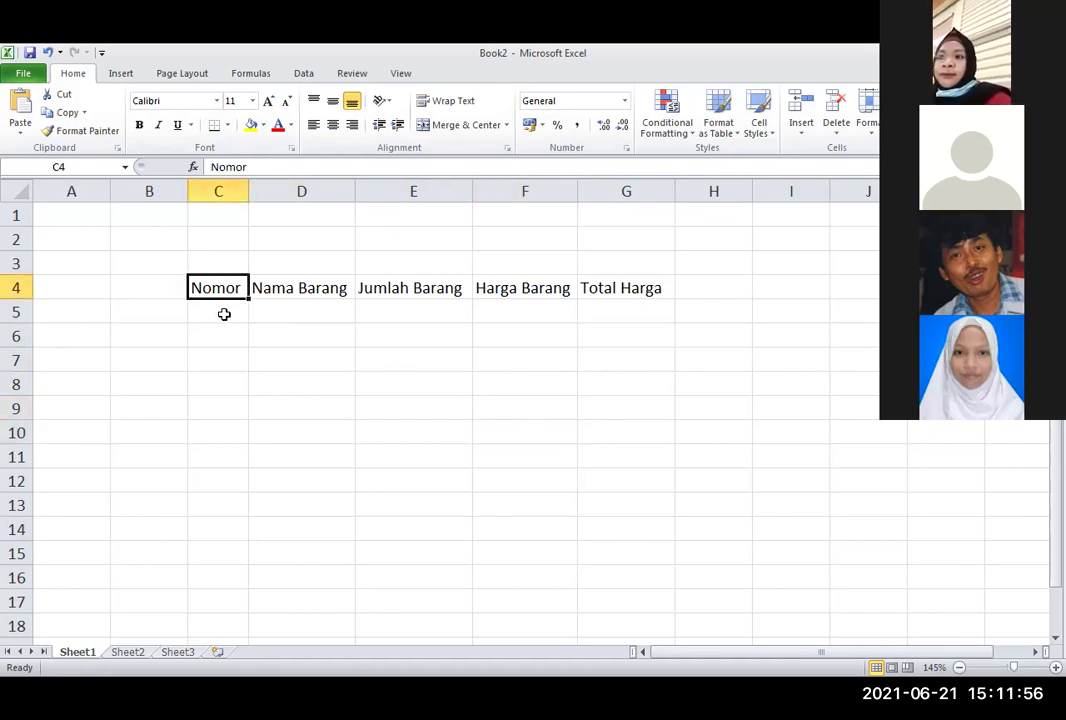
{"action": "left_click", "coordinate": [226, 313]}
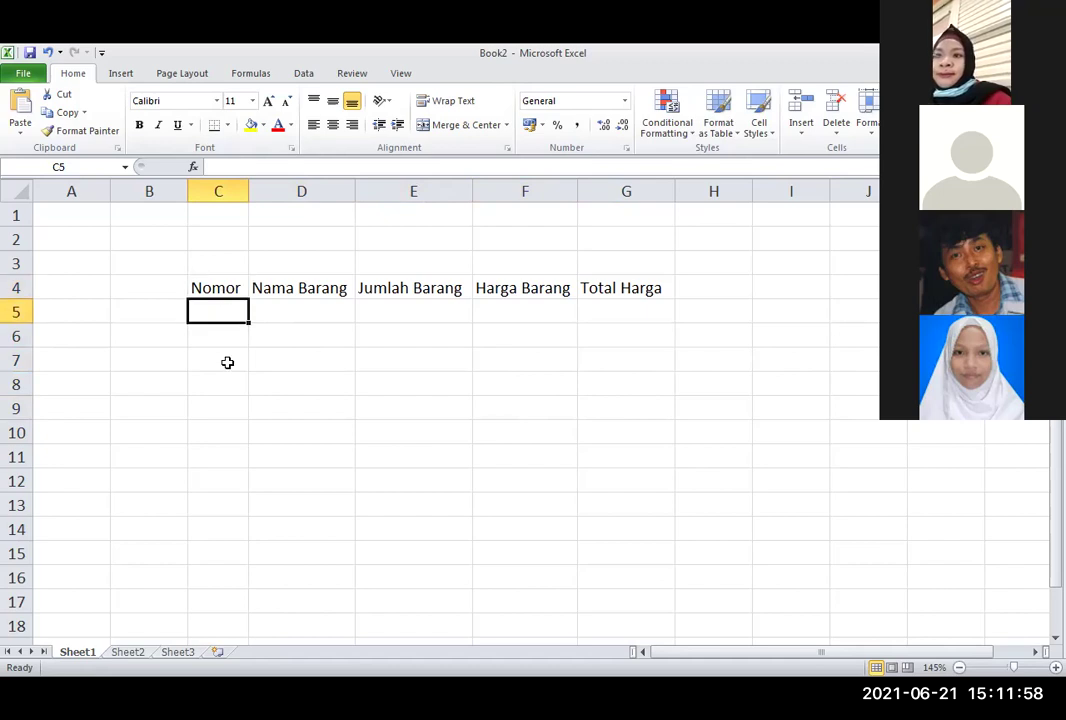
{"action": "left_click", "coordinate": [222, 484]}
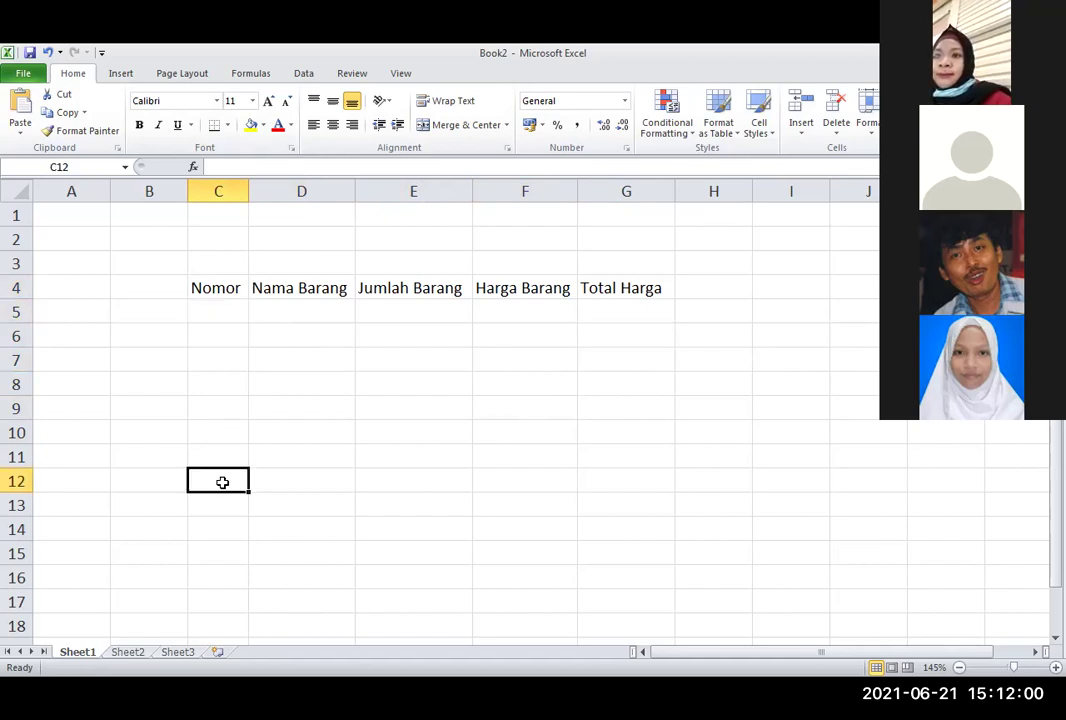
{"action": "left_click", "coordinate": [448, 474]}
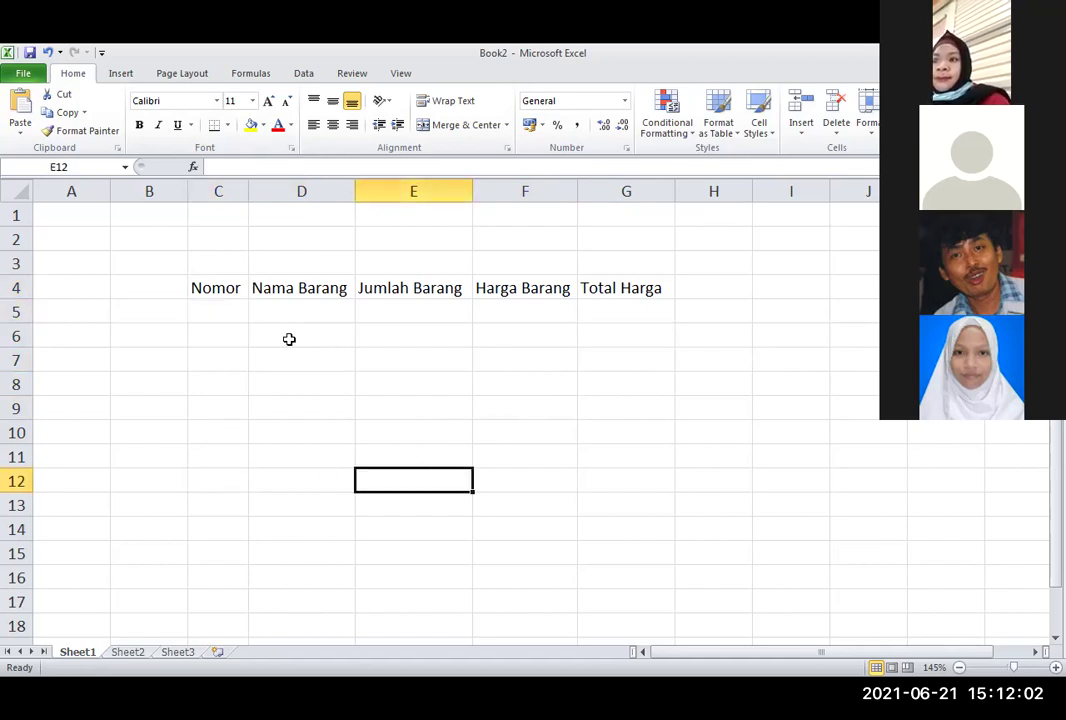
Enter 1, 2 and 3 in cells C5 to C7 under Nomor, and 10 in cell C11.
{"action": "left_click", "coordinate": [214, 308]}
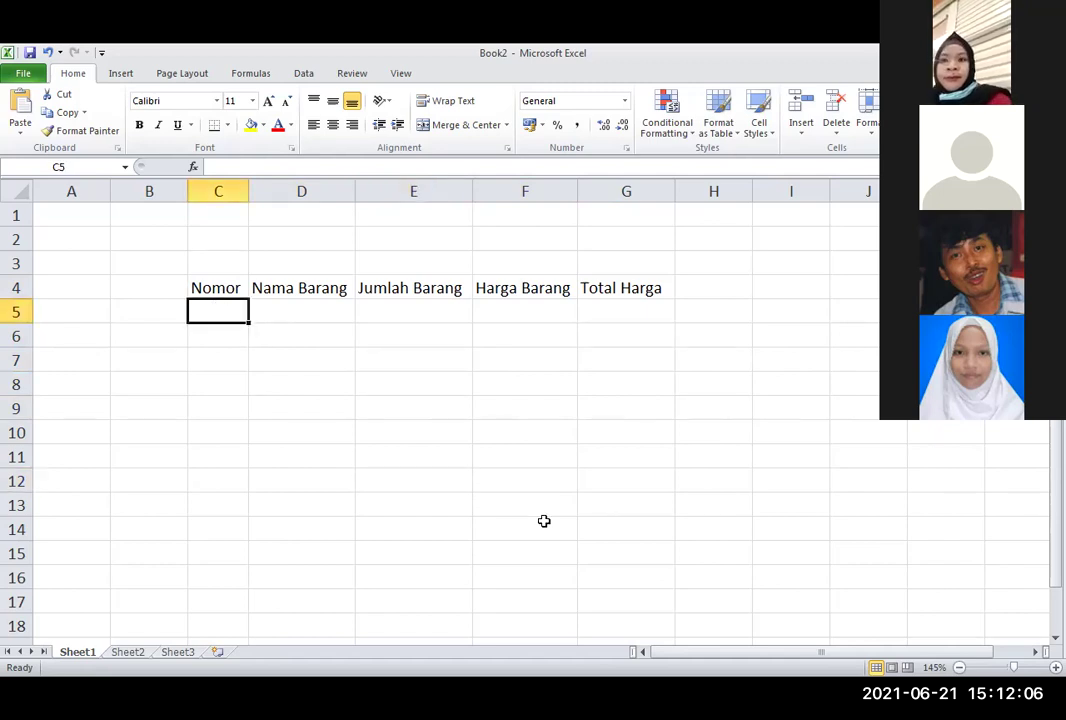
{"action": "type", "text": "1"}
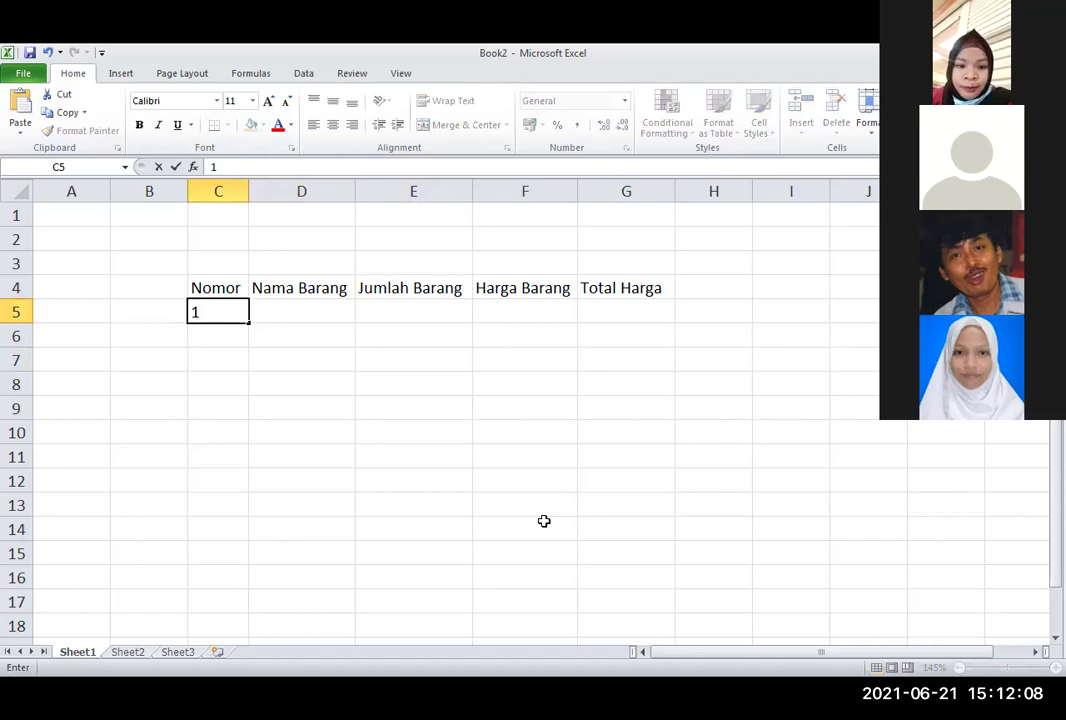
{"action": "key", "text": "Return"}
{"action": "type", "text": "2"}
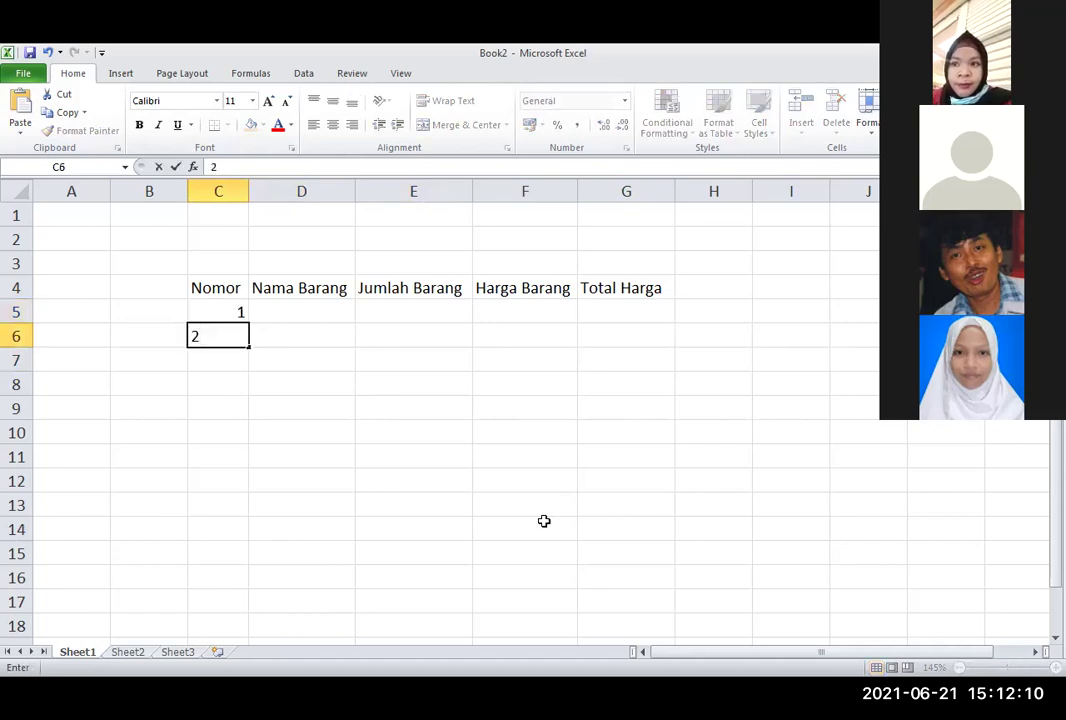
{"action": "key", "text": "Return"}
{"action": "type", "text": "3"}
{"action": "key", "text": "Return"}
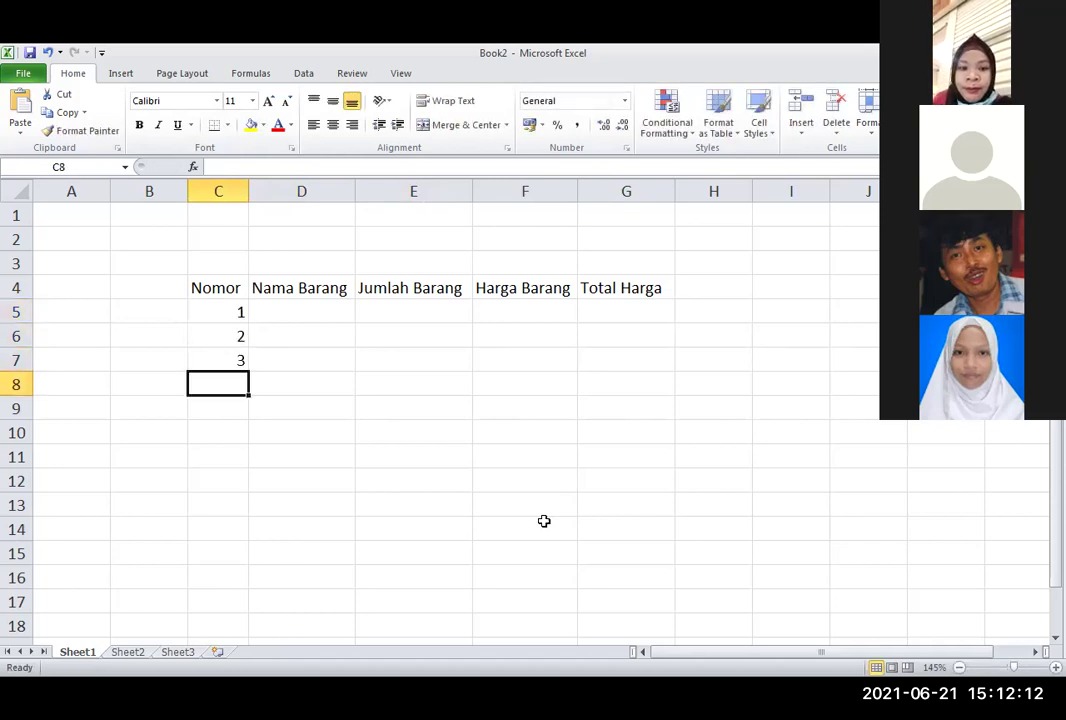
{"action": "type", "text": "10"}
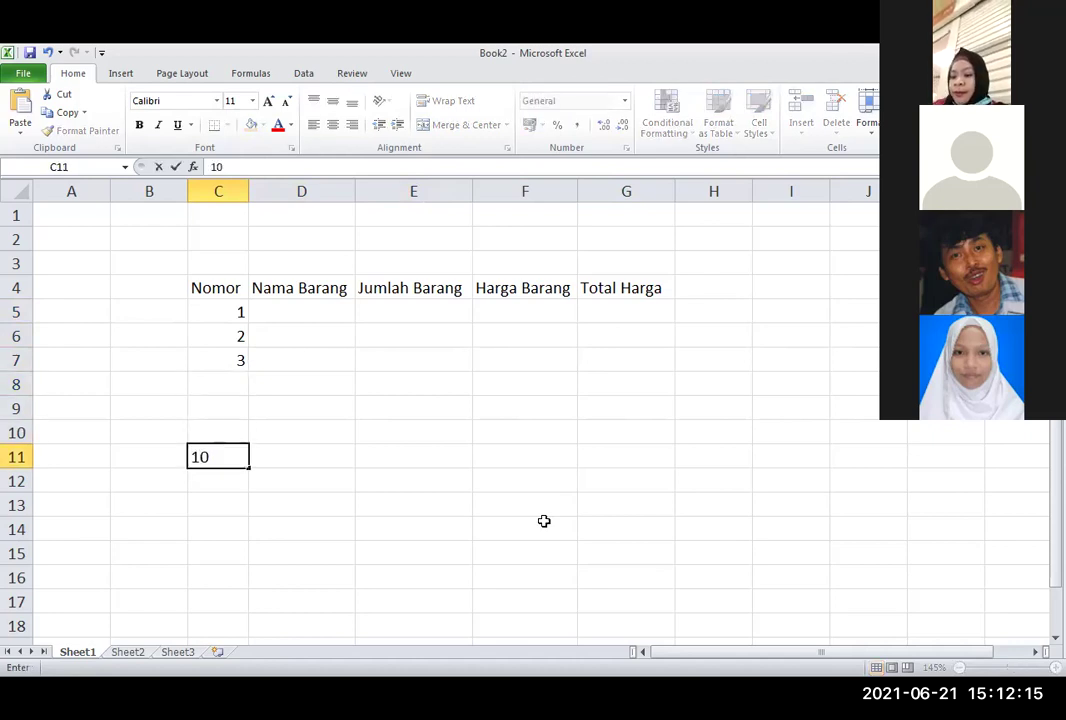
{"action": "key", "text": "Return"}
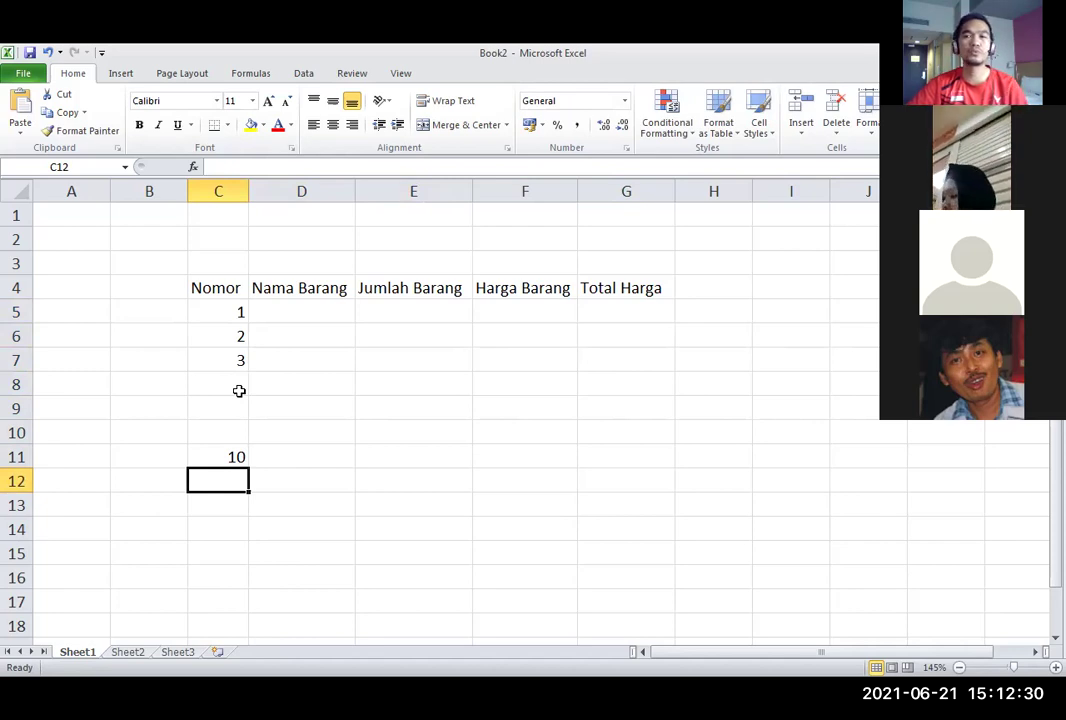
Clear the contents of cells C7 to C11, keeping only the first two numbers under Nomor.
{"action": "left_click", "coordinate": [239, 389]}
{"action": "left_click_drag", "start_coordinate": [240, 362], "coordinate": [236, 445]}
{"action": "key", "text": "Delete"}
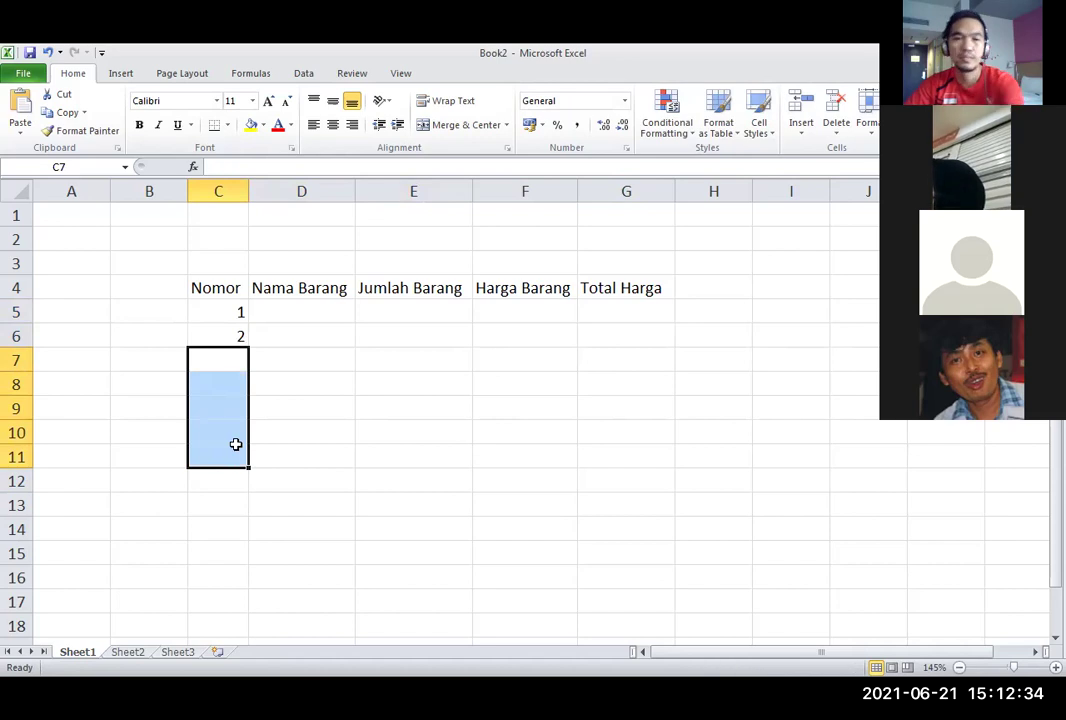
{"action": "left_click", "coordinate": [372, 450]}
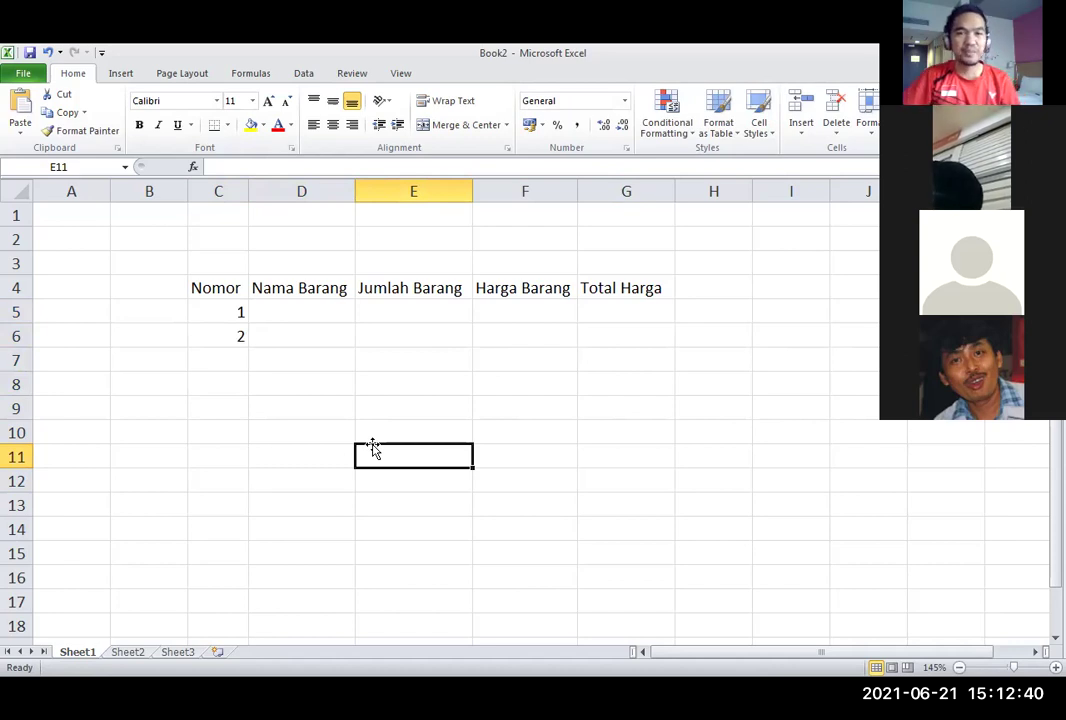
{"action": "left_click", "coordinate": [216, 311]}
{"action": "left_click", "coordinate": [214, 335]}
{"action": "left_click", "coordinate": [296, 380]}
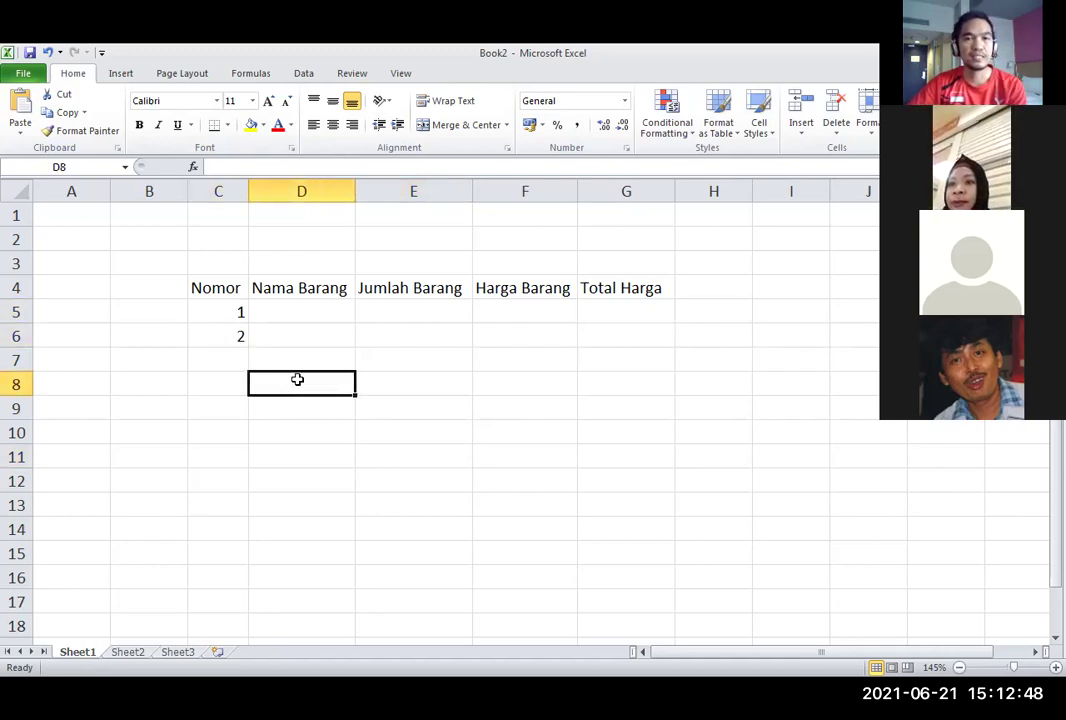
{"action": "left_click", "coordinate": [203, 311]}
{"action": "left_click", "coordinate": [214, 336]}
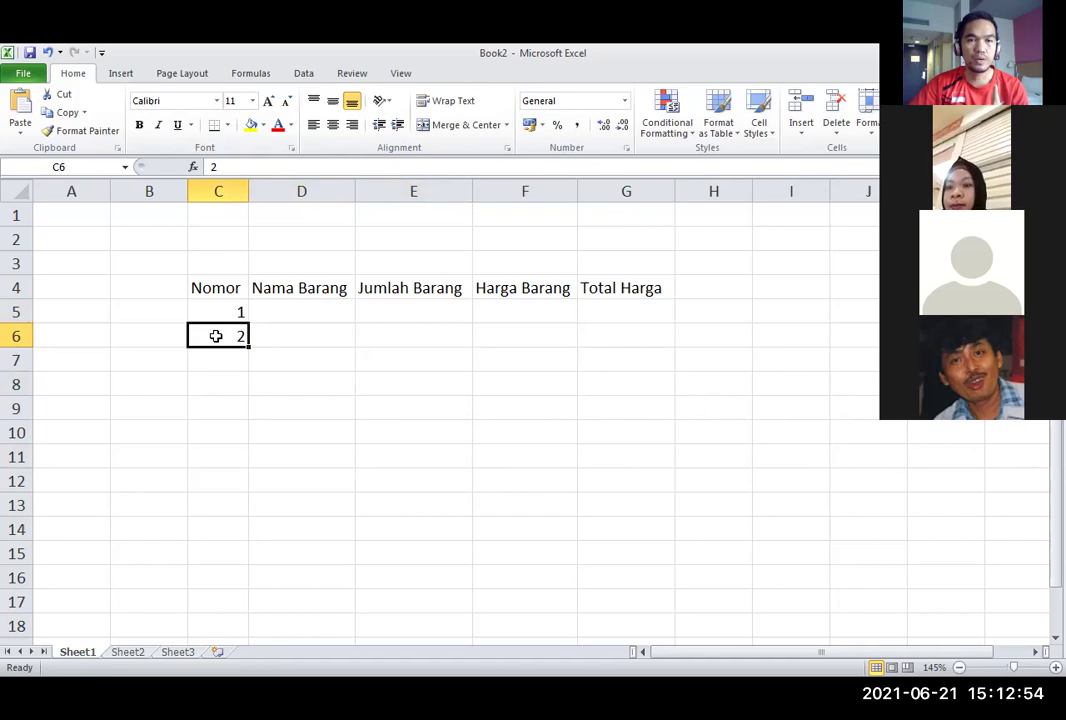
{"action": "left_click", "coordinate": [435, 414]}
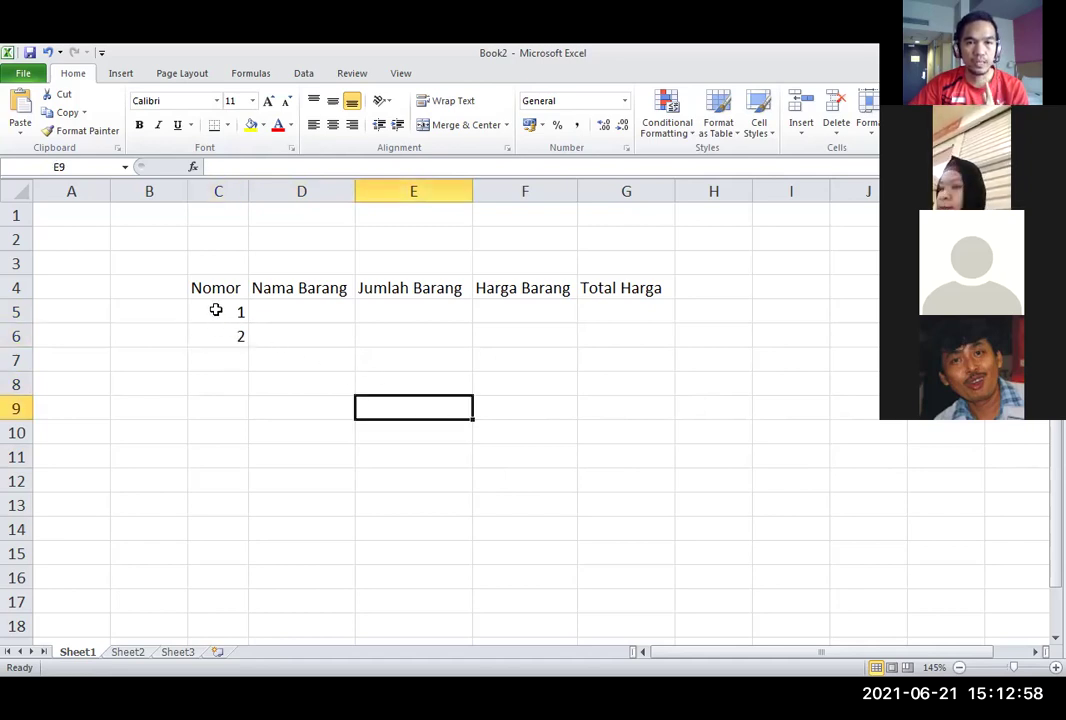
{"action": "left_click_drag", "start_coordinate": [215, 312], "coordinate": [214, 335]}
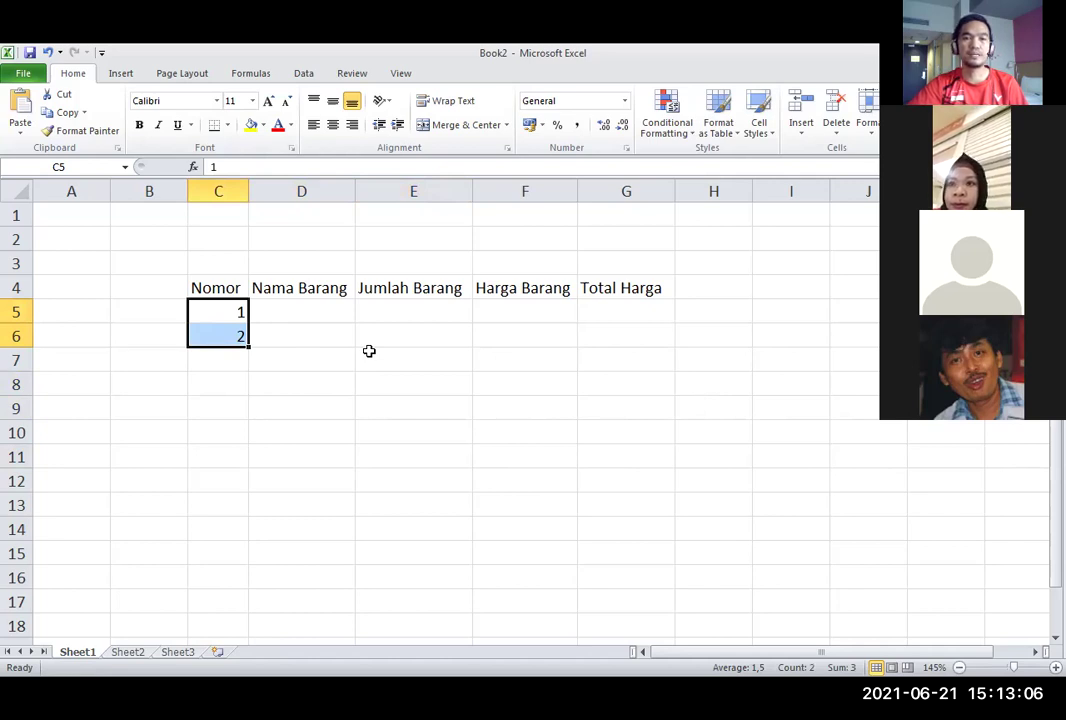
{"action": "left_click", "coordinate": [378, 411]}
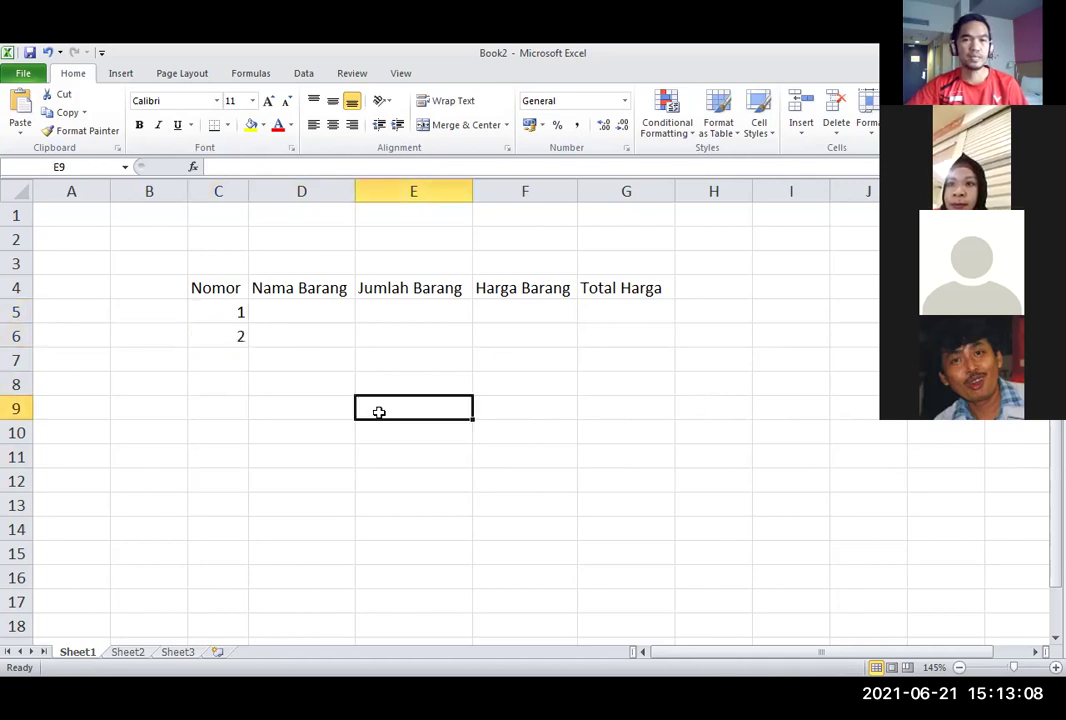
{"action": "left_click", "coordinate": [241, 334]}
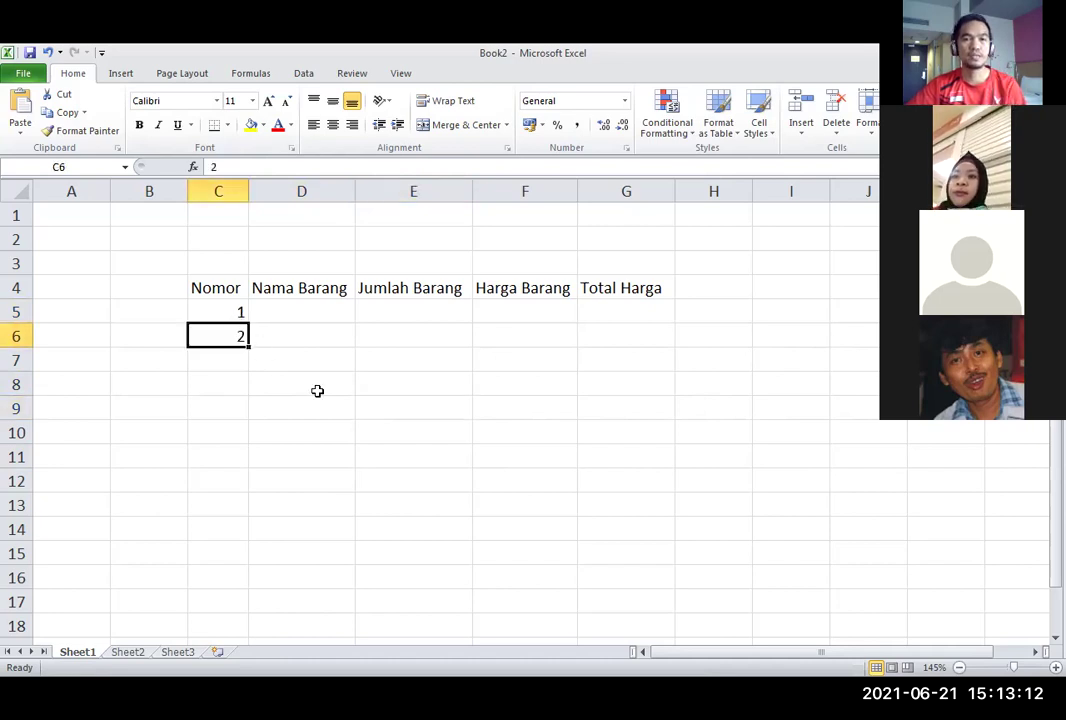
{"action": "left_click", "coordinate": [383, 400]}
AutoFill the number series from cells C5:C6 down to C14, ending at 10.
{"action": "left_click_drag", "start_coordinate": [219, 312], "coordinate": [221, 333]}
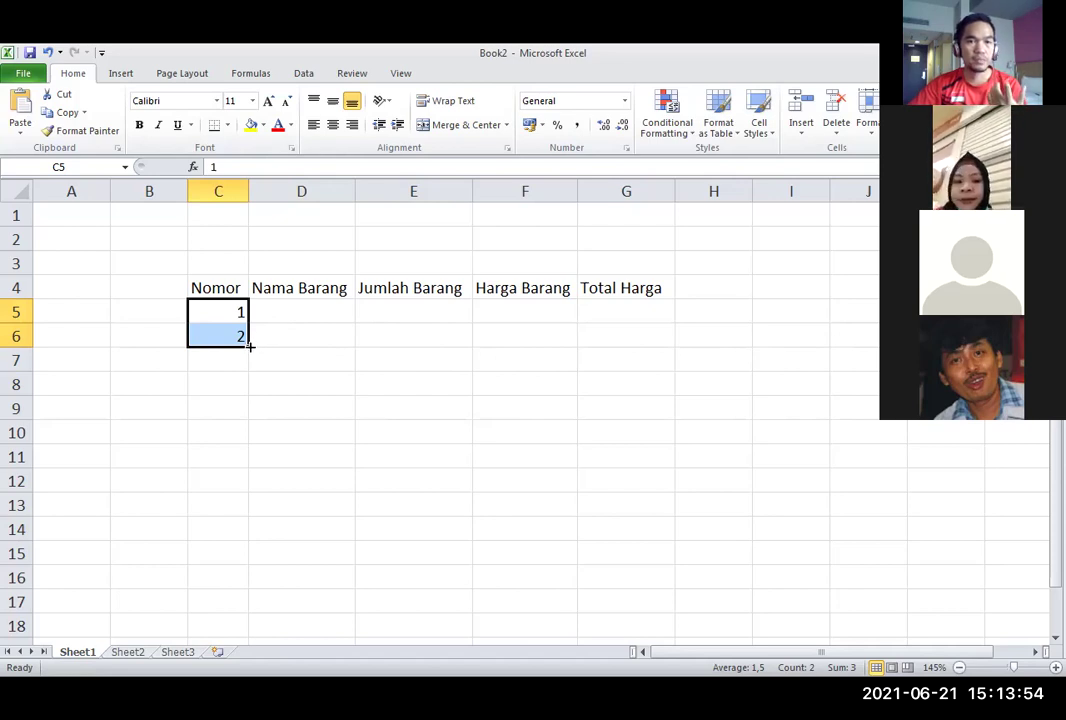
{"action": "left_click_drag", "start_coordinate": [249, 345], "coordinate": [244, 536]}
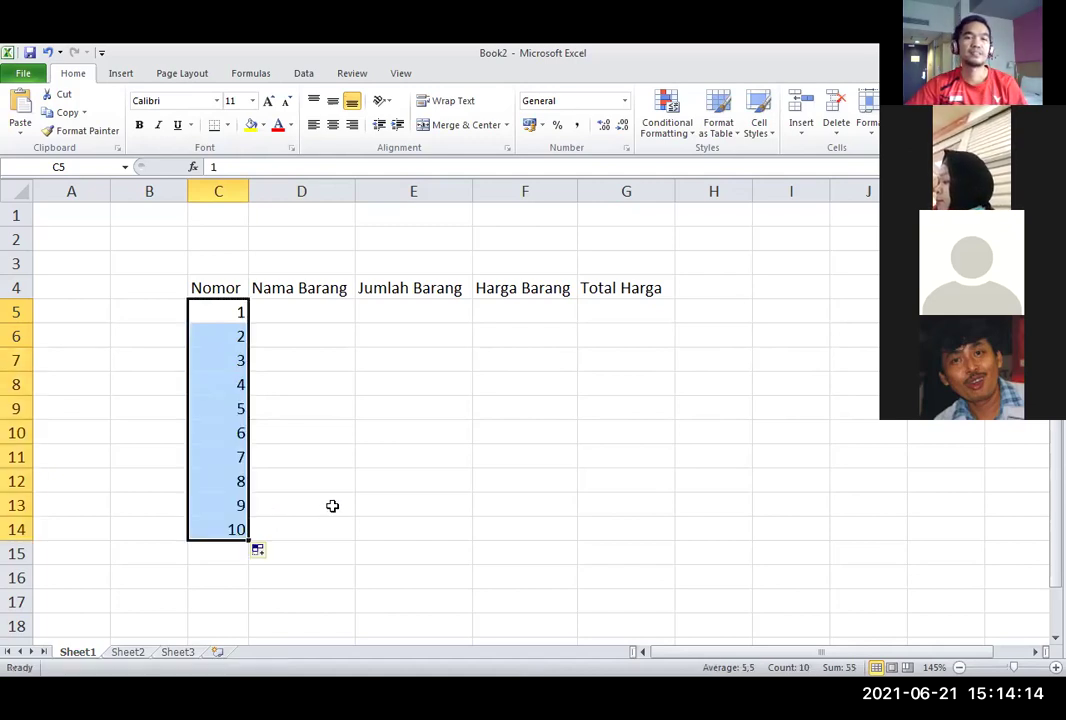
{"action": "left_click", "coordinate": [340, 473]}
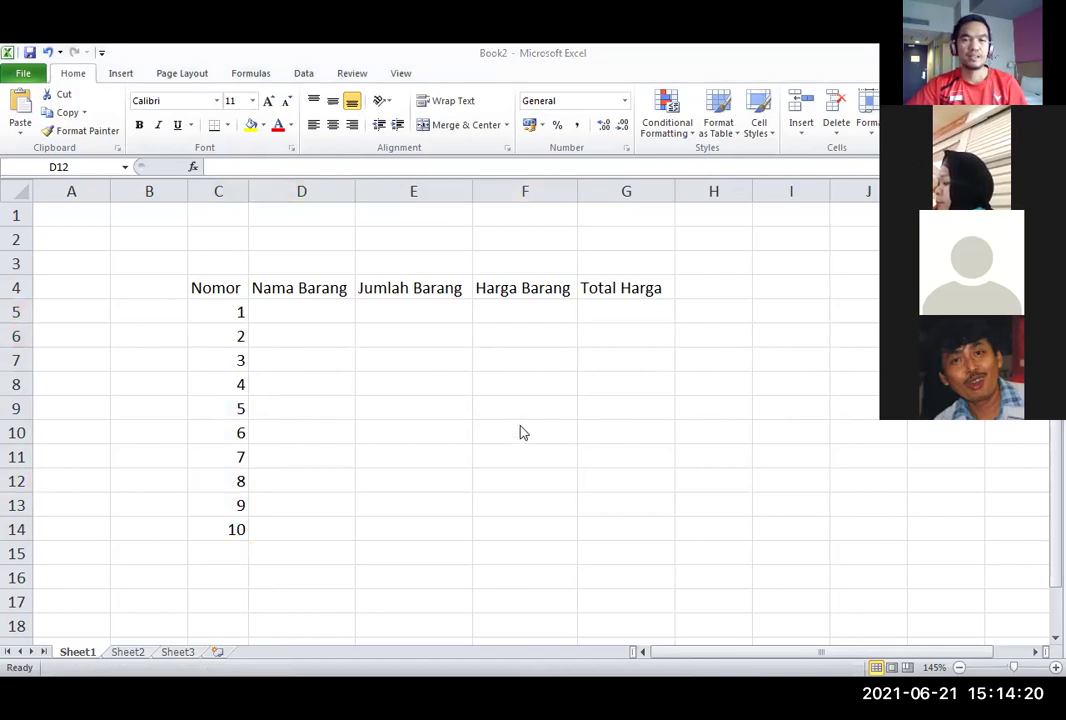
{"action": "left_click", "coordinate": [502, 401]}
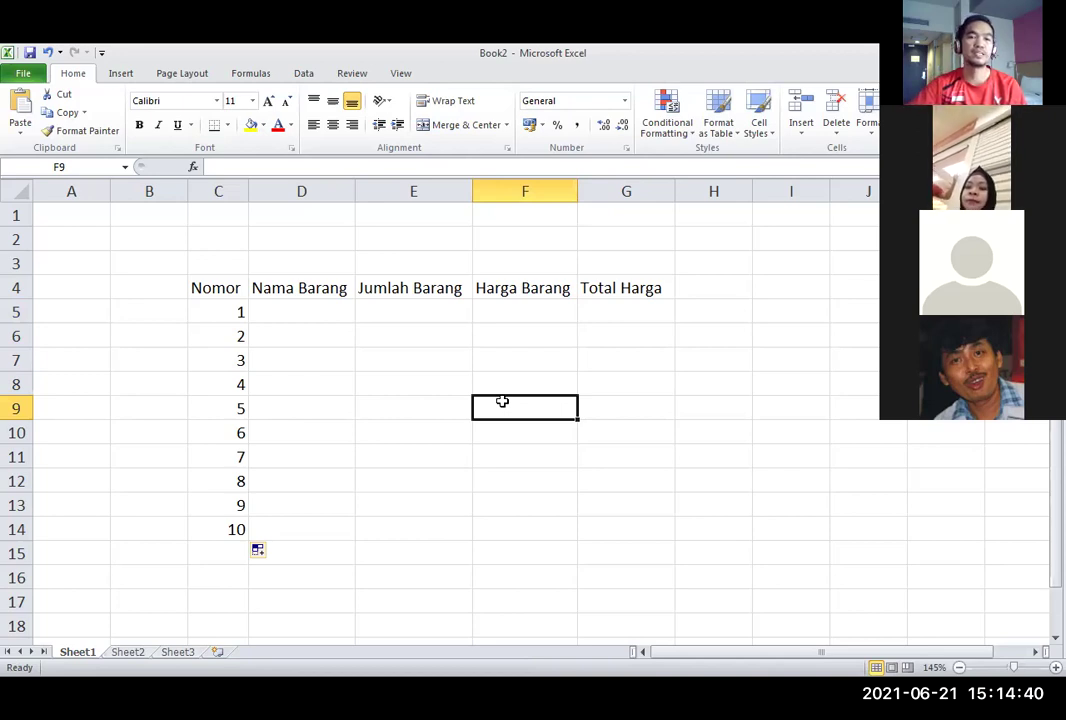
{"action": "left_click", "coordinate": [425, 388]}
Clear the whole number series in cells C5 to C14.
{"action": "left_click_drag", "start_coordinate": [239, 312], "coordinate": [238, 525]}
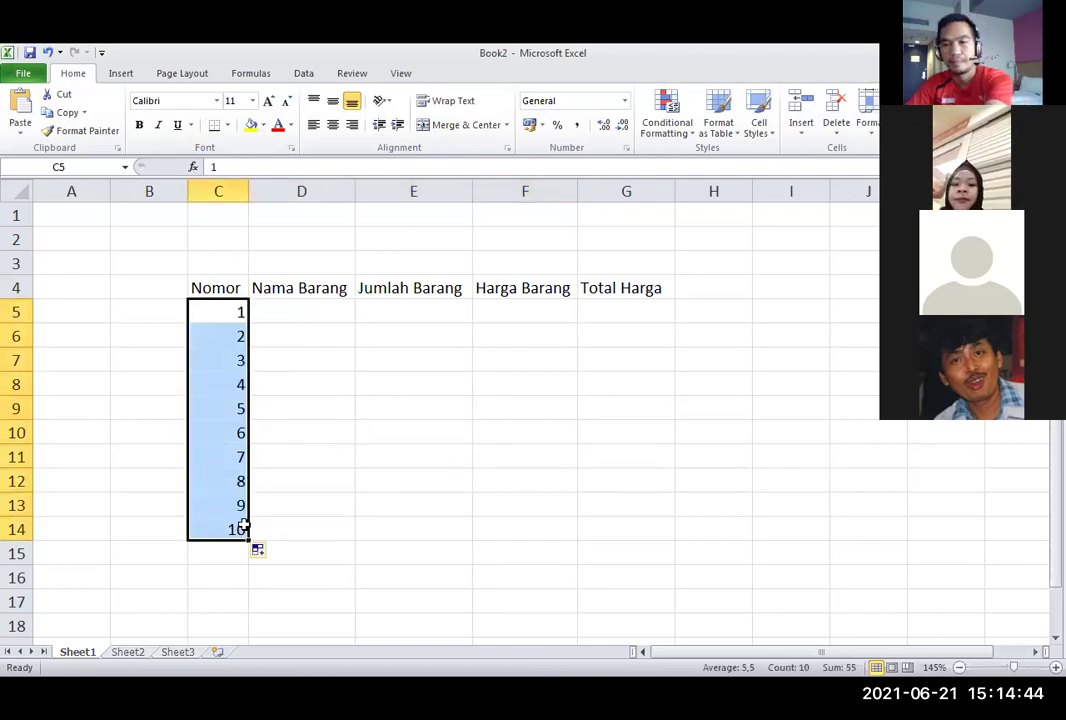
{"action": "key", "text": "Delete"}
{"action": "left_click", "coordinate": [440, 481]}
Enter the starting numbers 1 and 2 in cells C5 and C6 under the Nomor heading.
{"action": "left_click", "coordinate": [224, 310]}
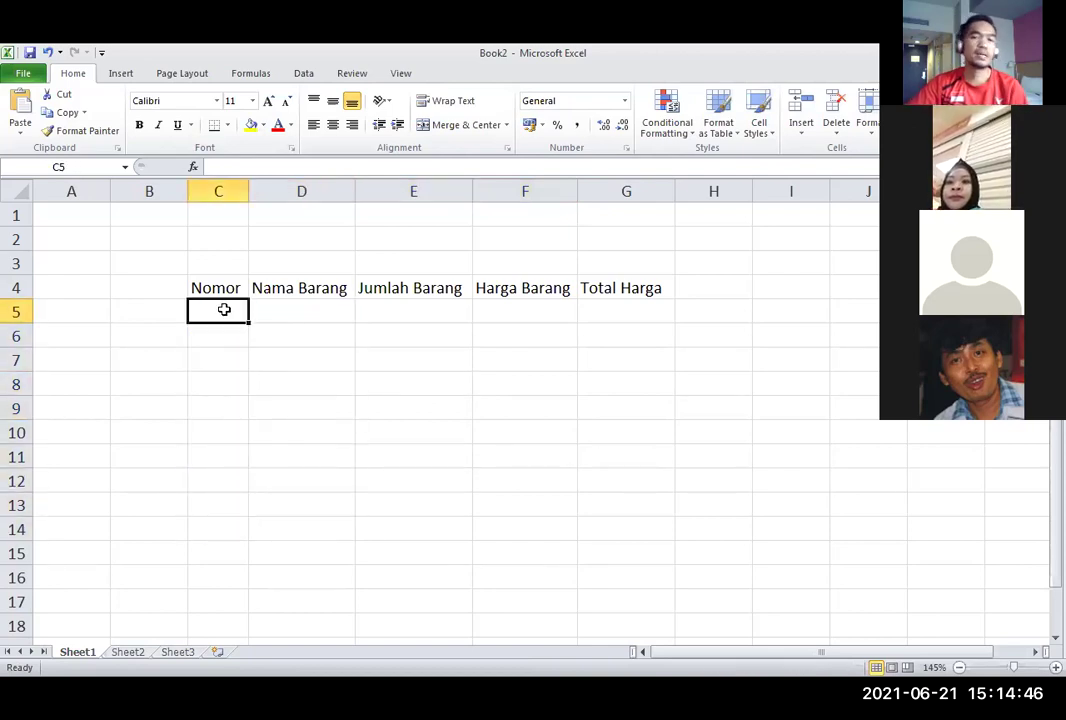
{"action": "type", "text": "1"}
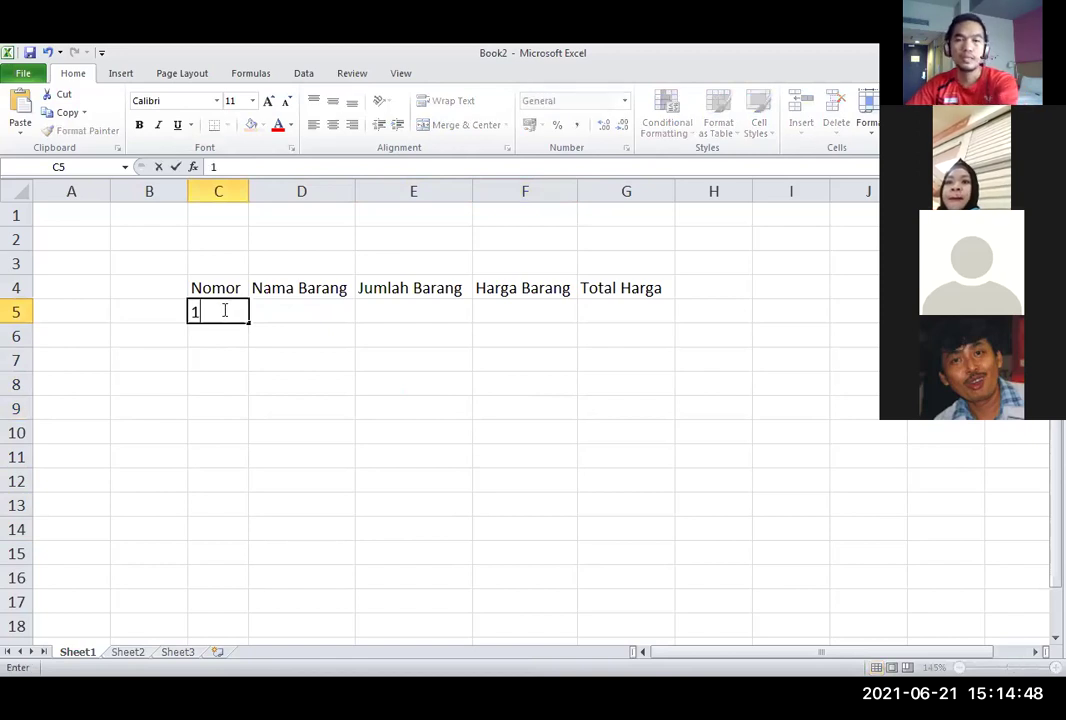
{"action": "key", "text": "Return"}
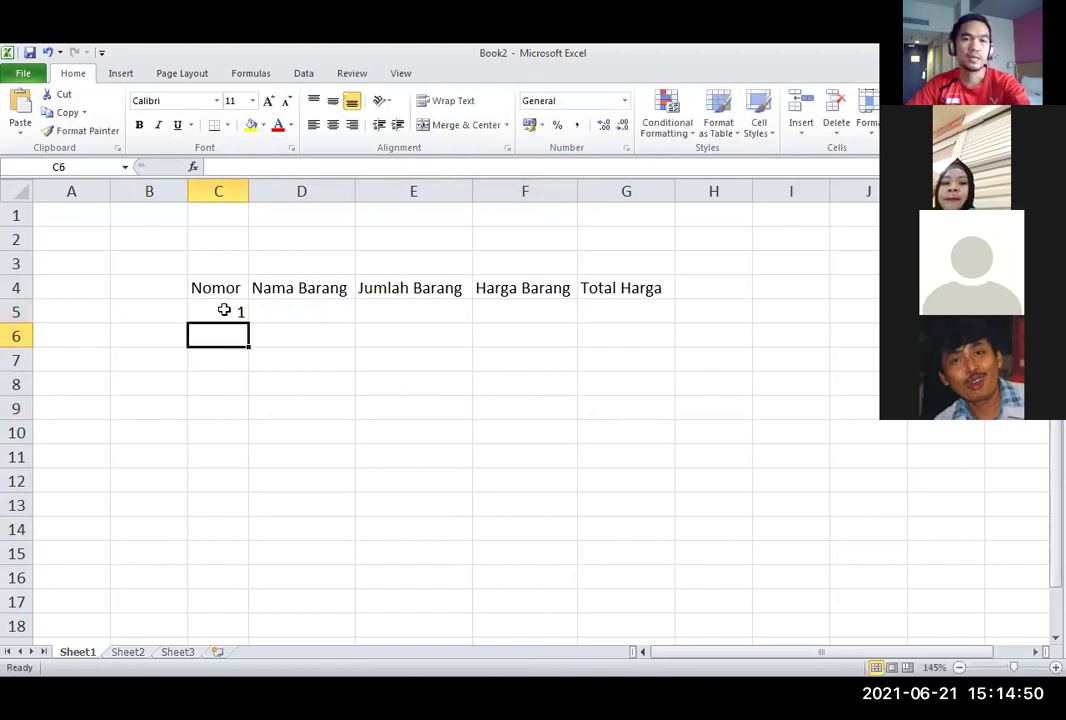
{"action": "type", "text": "2"}
{"action": "key", "text": "Return"}
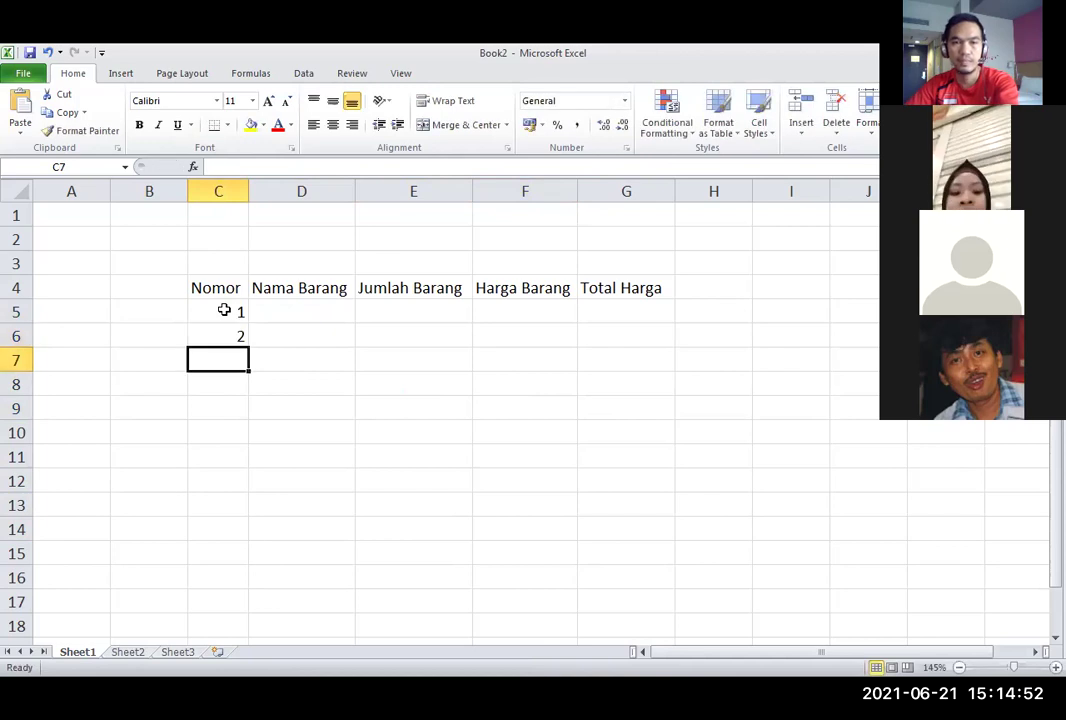
{"action": "left_click", "coordinate": [446, 456]}
Extend the series in C5:C6 down to C14 with AutoFill so the numbering runs to 10.
{"action": "left_click_drag", "start_coordinate": [222, 311], "coordinate": [221, 331]}
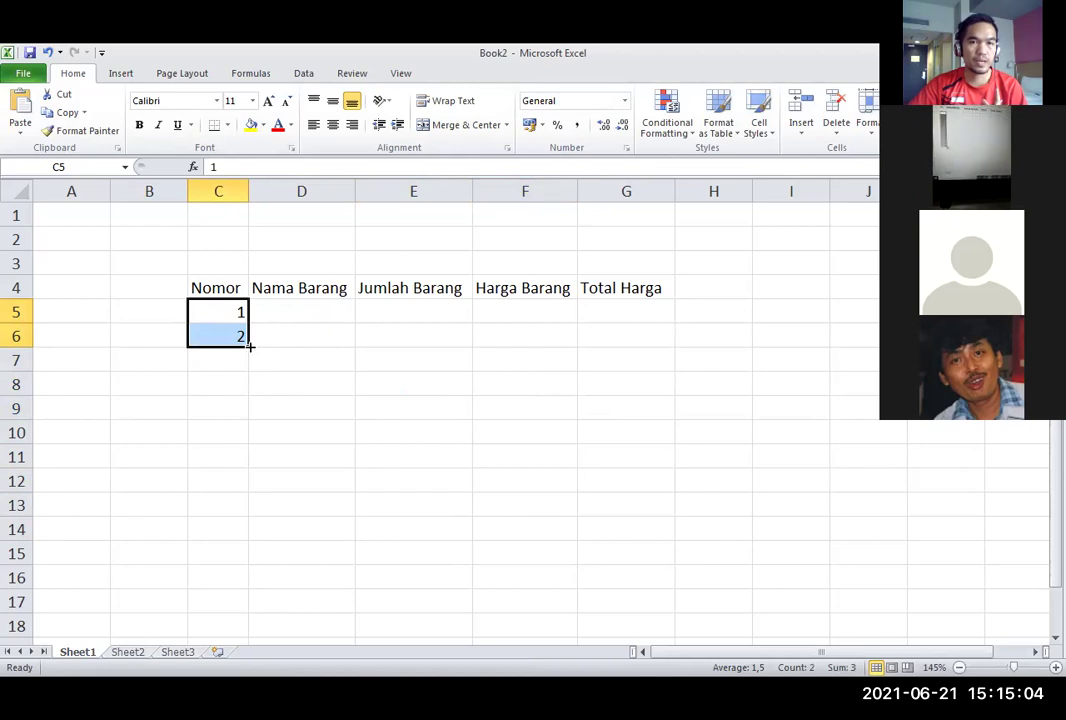
{"action": "left_click_drag", "start_coordinate": [250, 346], "coordinate": [247, 531]}
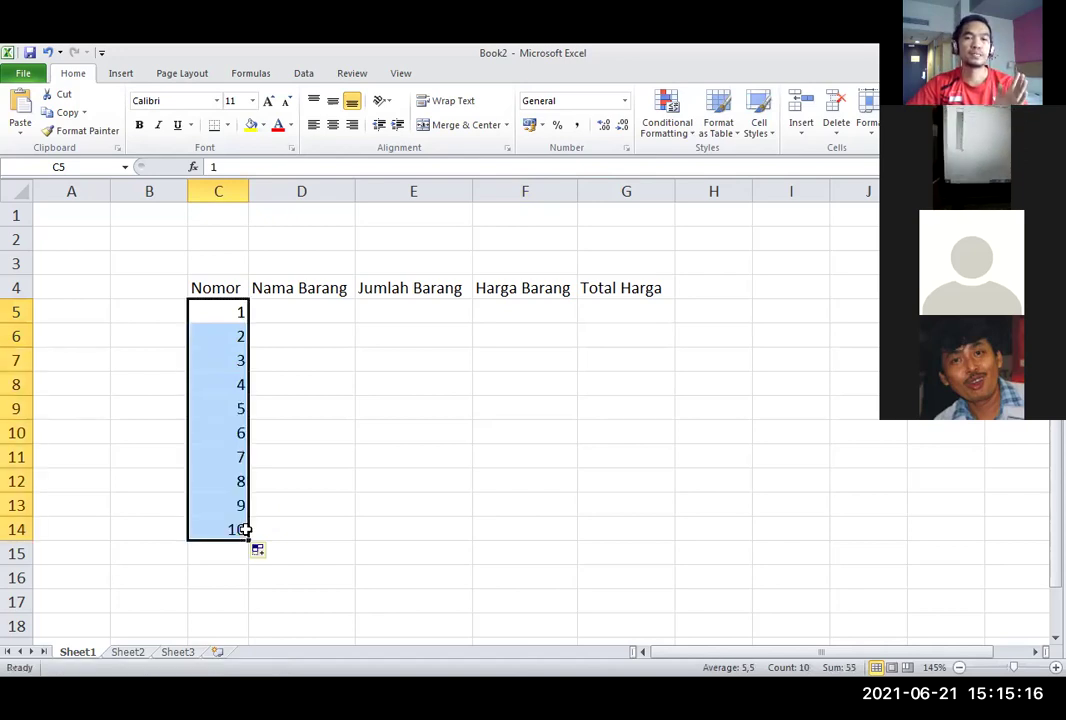
{"action": "left_click", "coordinate": [359, 406]}
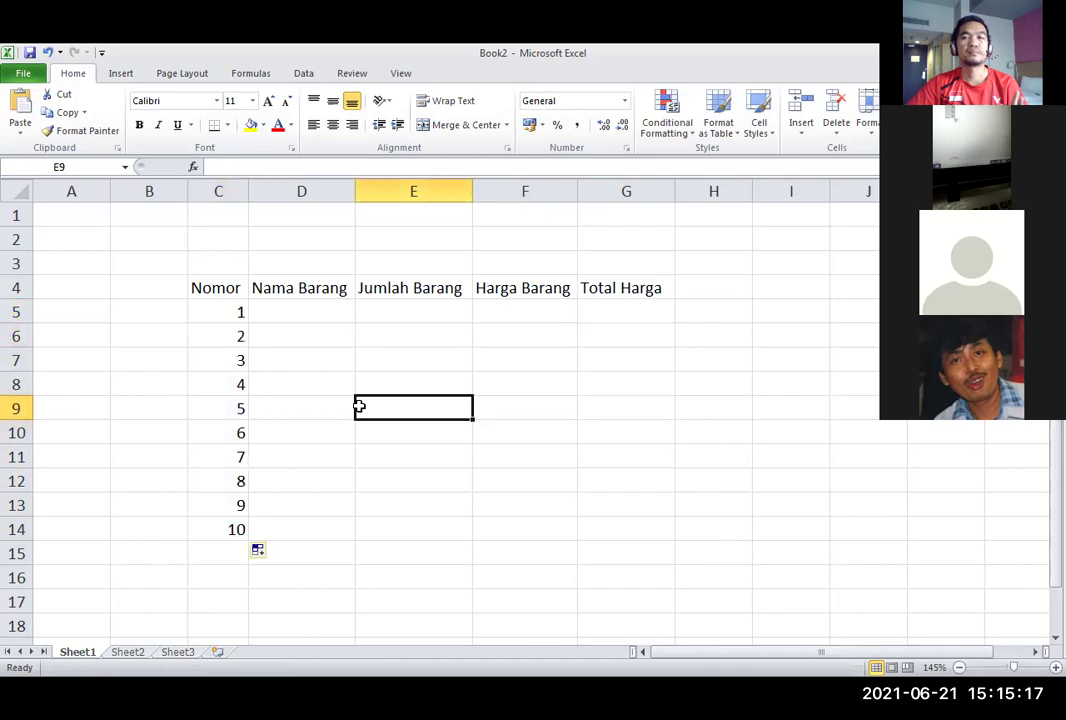
{"action": "left_click", "coordinate": [550, 374]}
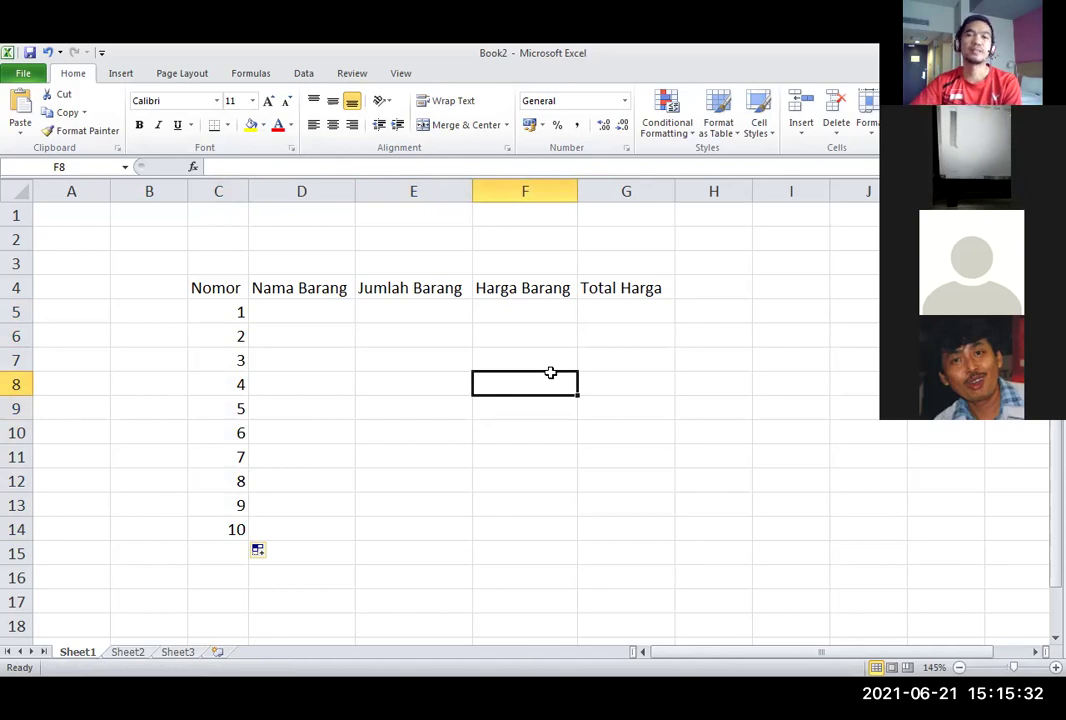
{"action": "left_click", "coordinate": [402, 364]}
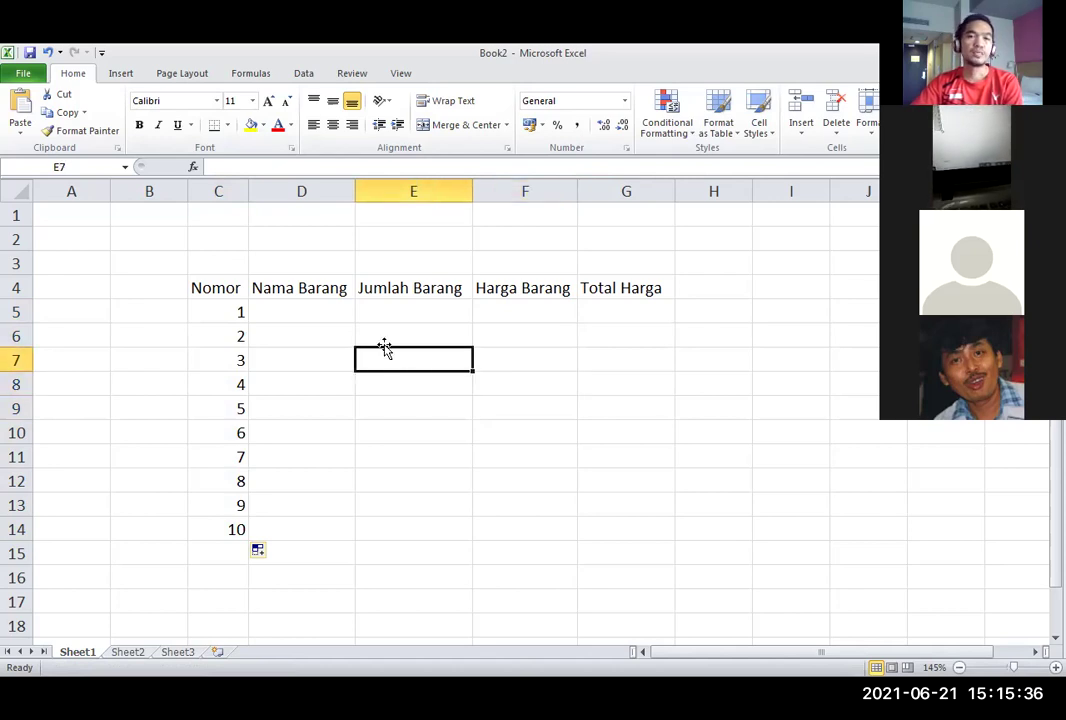
{"action": "left_click", "coordinate": [328, 310]}
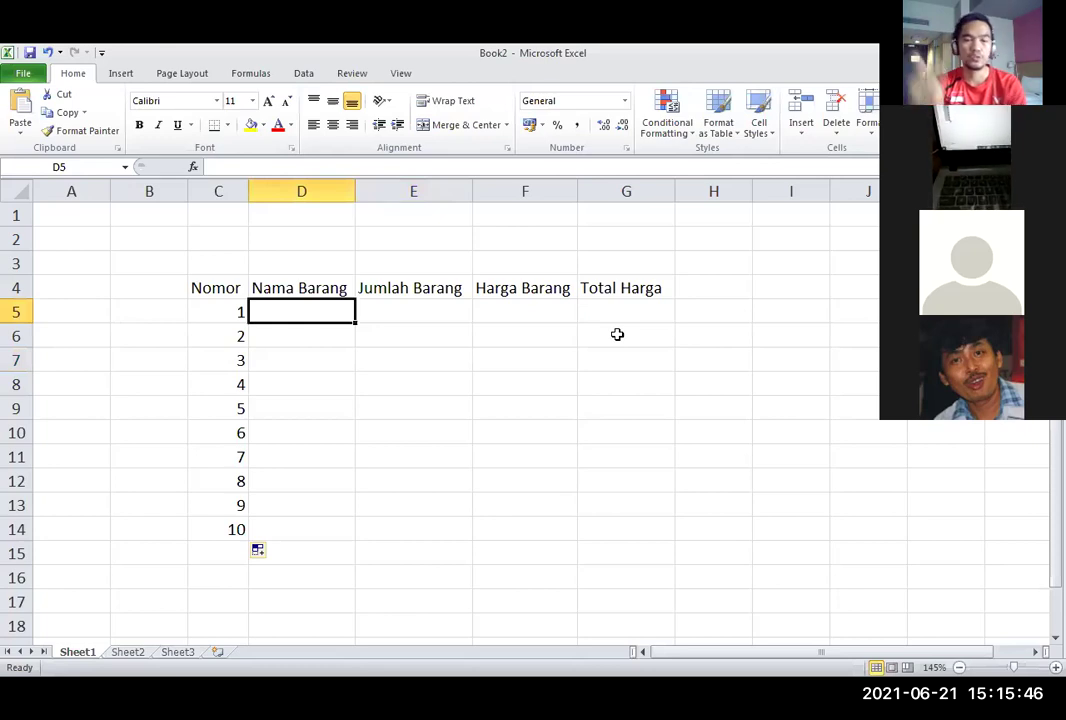
Enter the item names Pena, Pensil, Penggaris and Buku in cells D5 to D8 under the Nama Barang heading.
{"action": "type", "text": "Pena"}
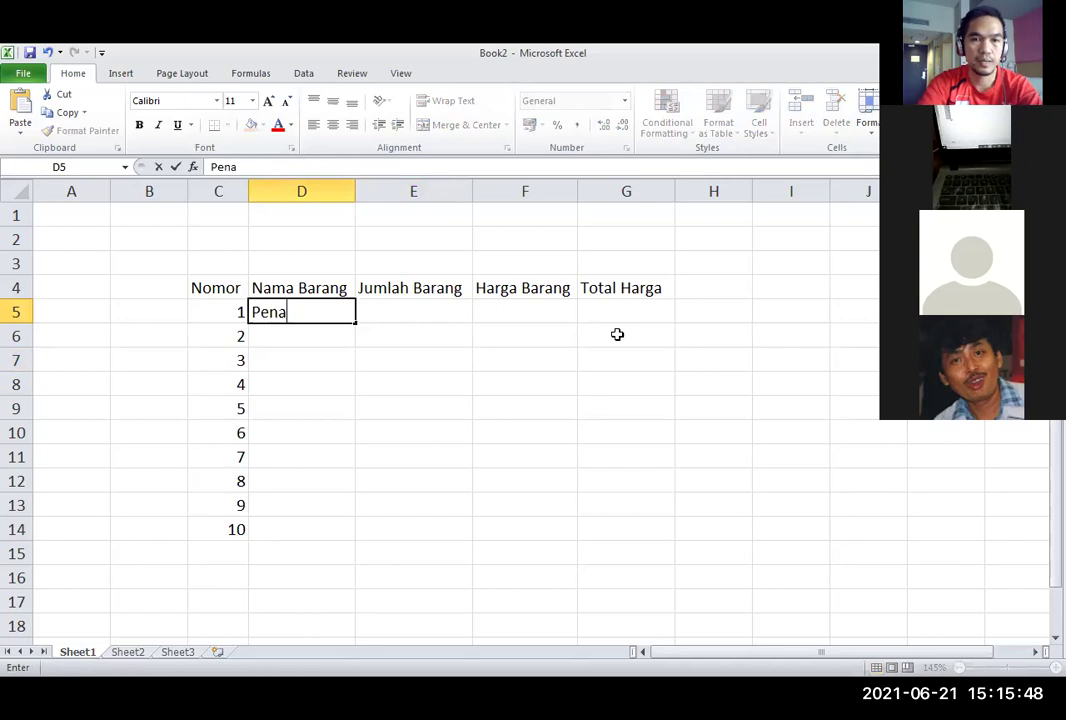
{"action": "key", "text": "Return"}
{"action": "type", "text": "Pensil"}
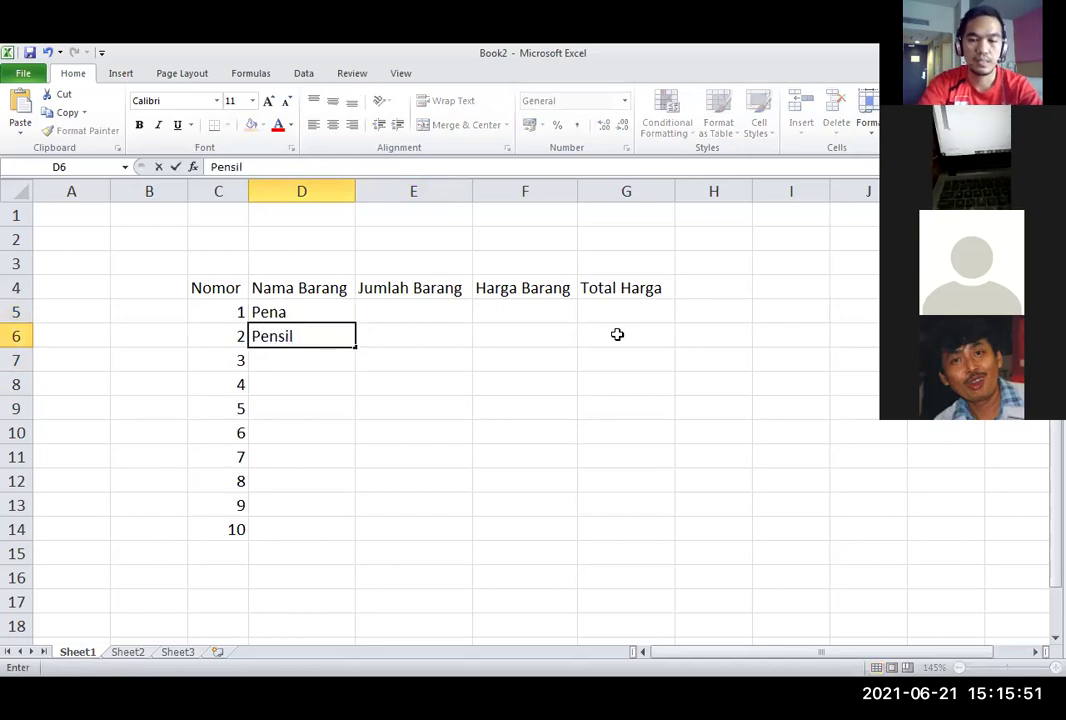
{"action": "key", "text": "Return"}
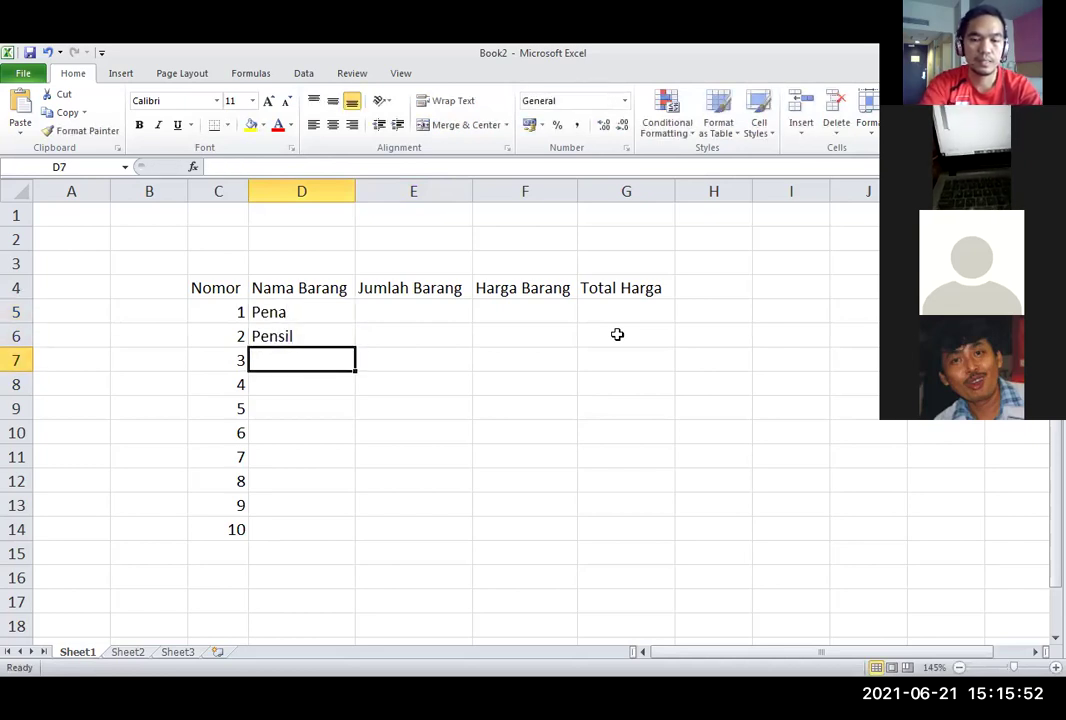
{"action": "type", "text": "Penggaris"}
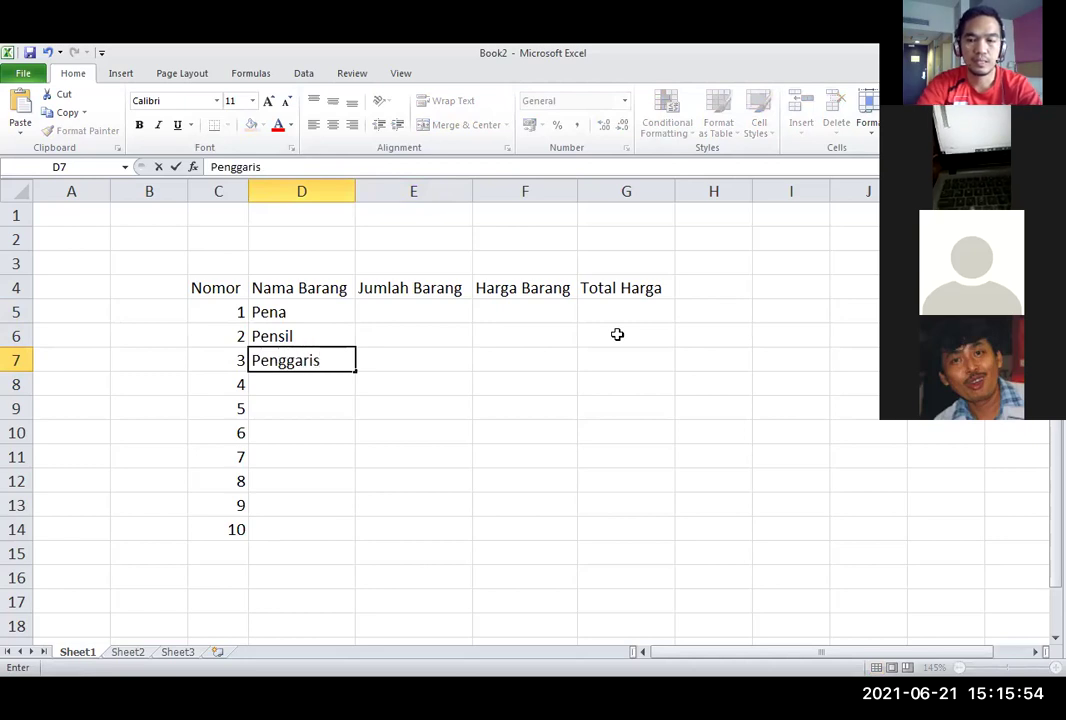
{"action": "key", "text": "Return"}
{"action": "type", "text": "Buku"}
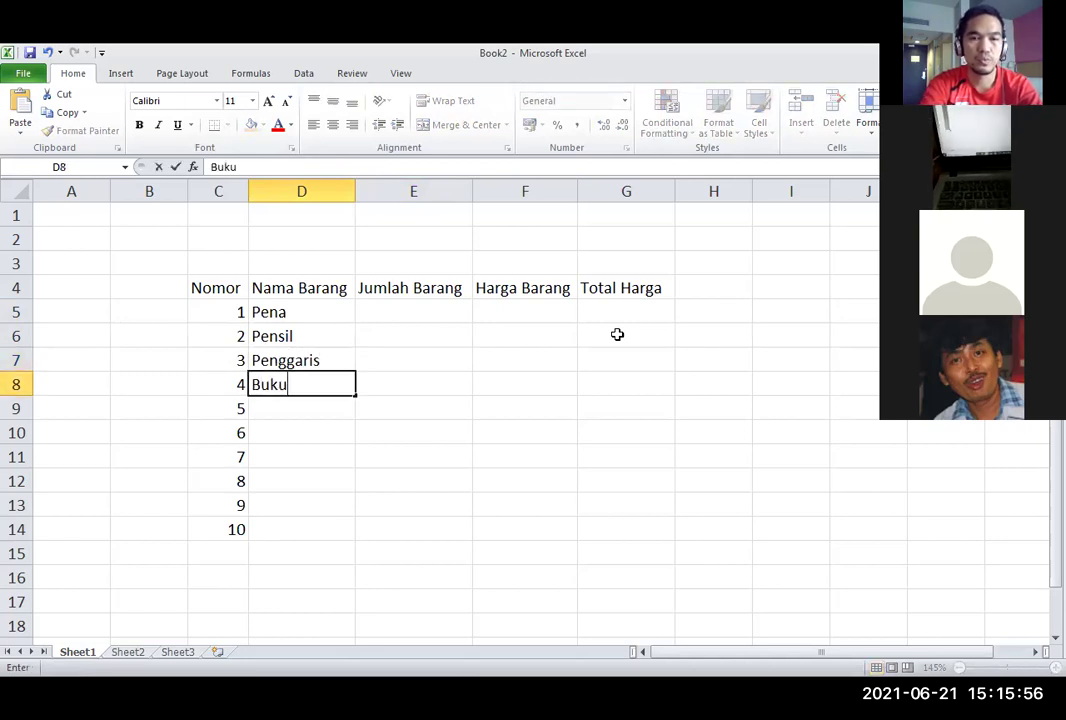
{"action": "key", "text": "Return"}
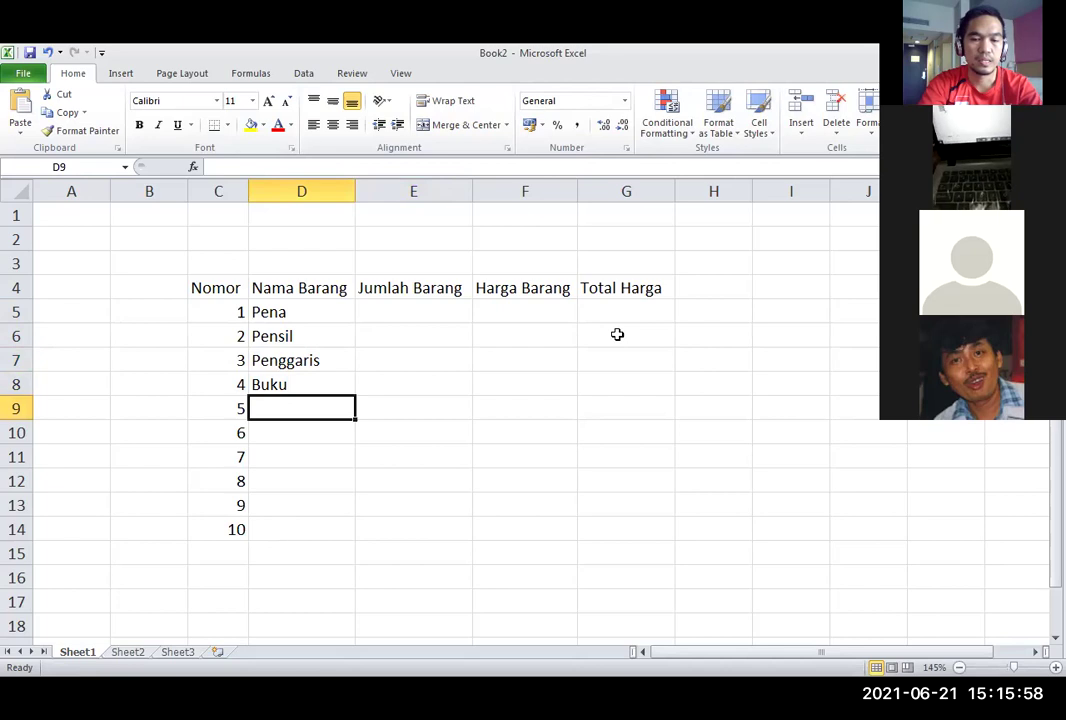
Add the item names Penghapus and Majalah in cells D9 and D10.
{"action": "type", "text": "Pengahpus"}
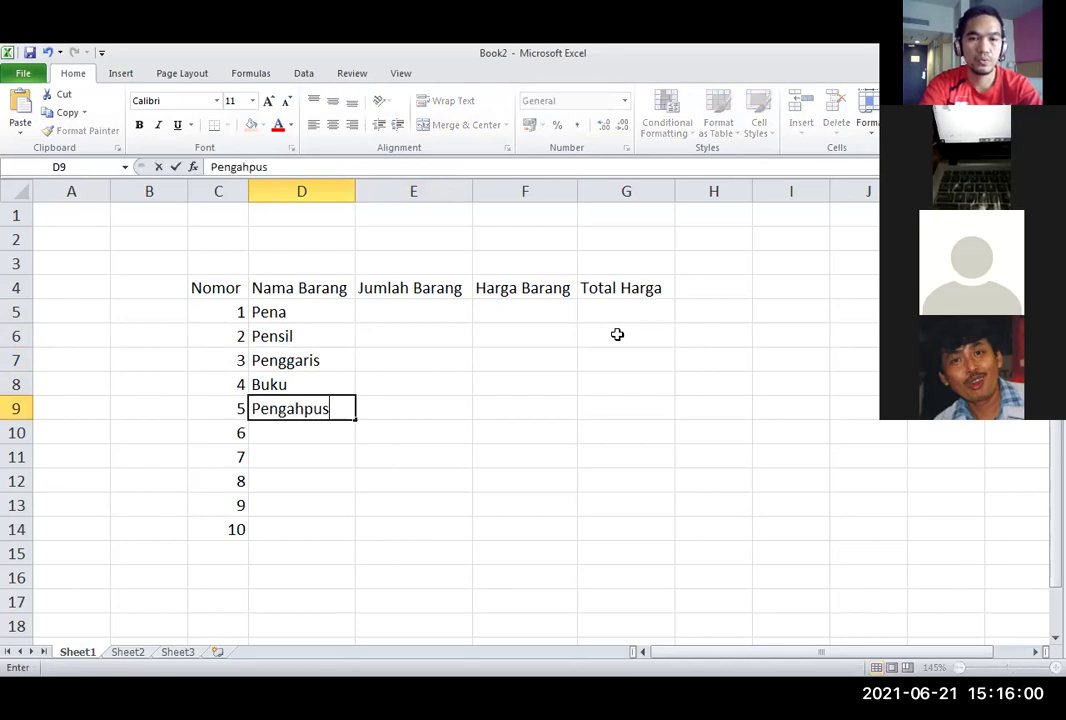
{"action": "key", "text": "BackSpace"}
{"action": "key", "text": "BackSpace"}
{"action": "key", "text": "BackSpace"}
{"action": "key", "text": "BackSpace"}
{"action": "key", "text": "BackSpace"}
{"action": "type", "text": "hapus"}
{"action": "key", "text": "Return"}
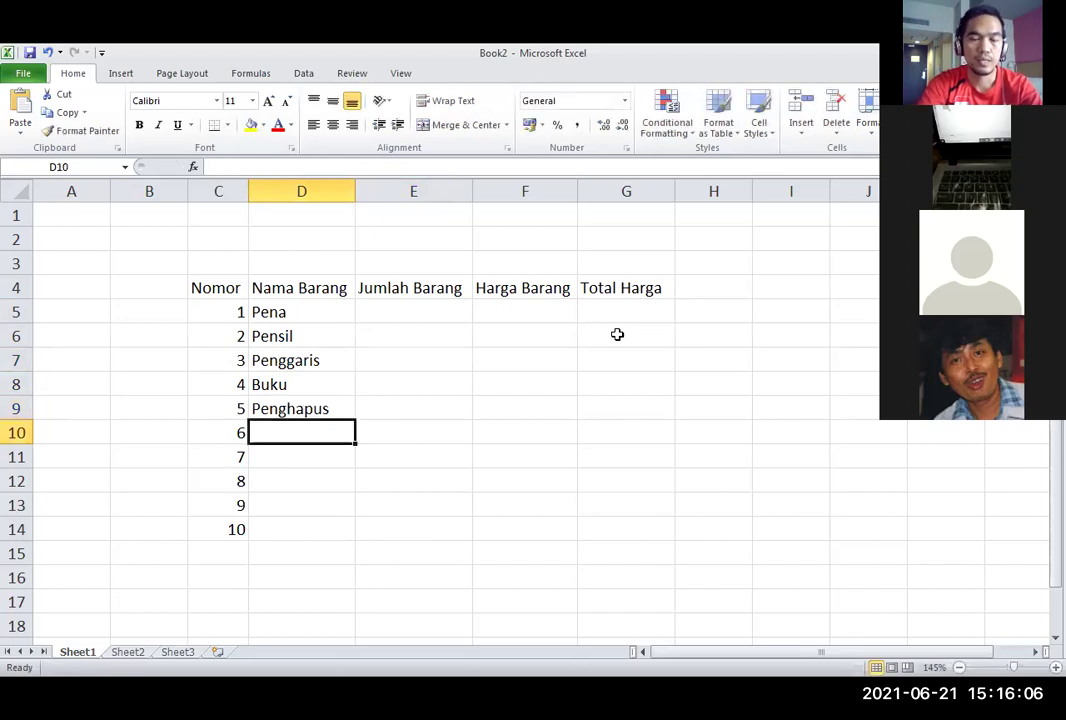
{"action": "type", "text": "Majalah"}
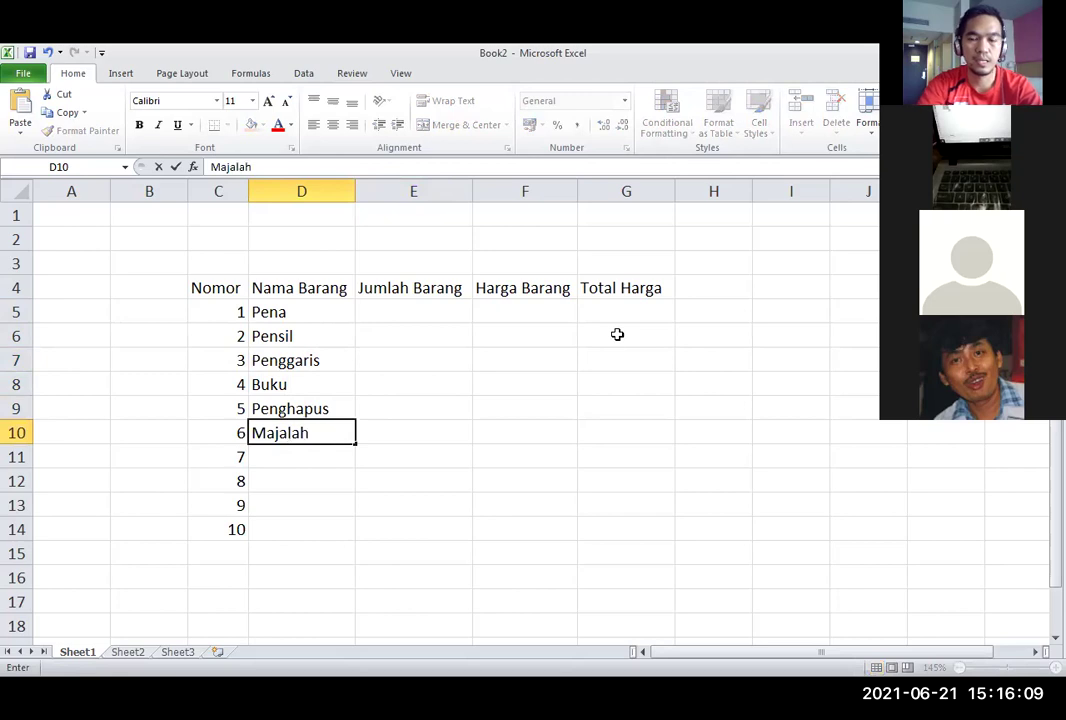
{"action": "key", "text": "Return"}
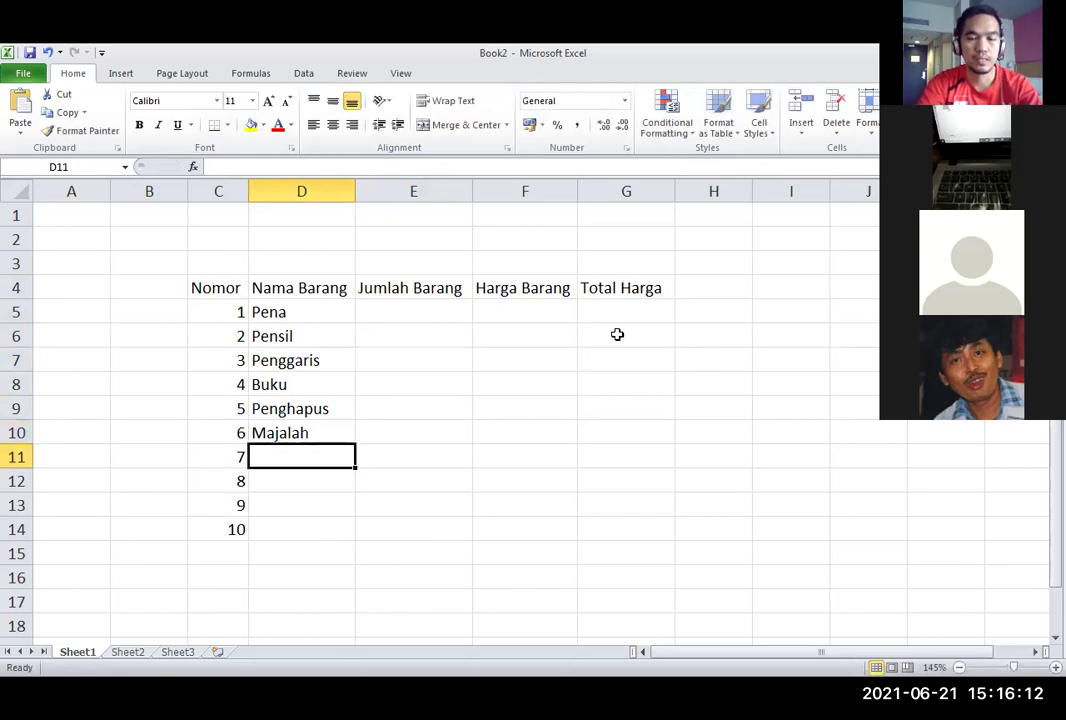
Complete the Nama Barang column with Lemari, Kursi, Meja and Televisi in cells D11 to D14.
{"action": "type", "text": "Lemari"}
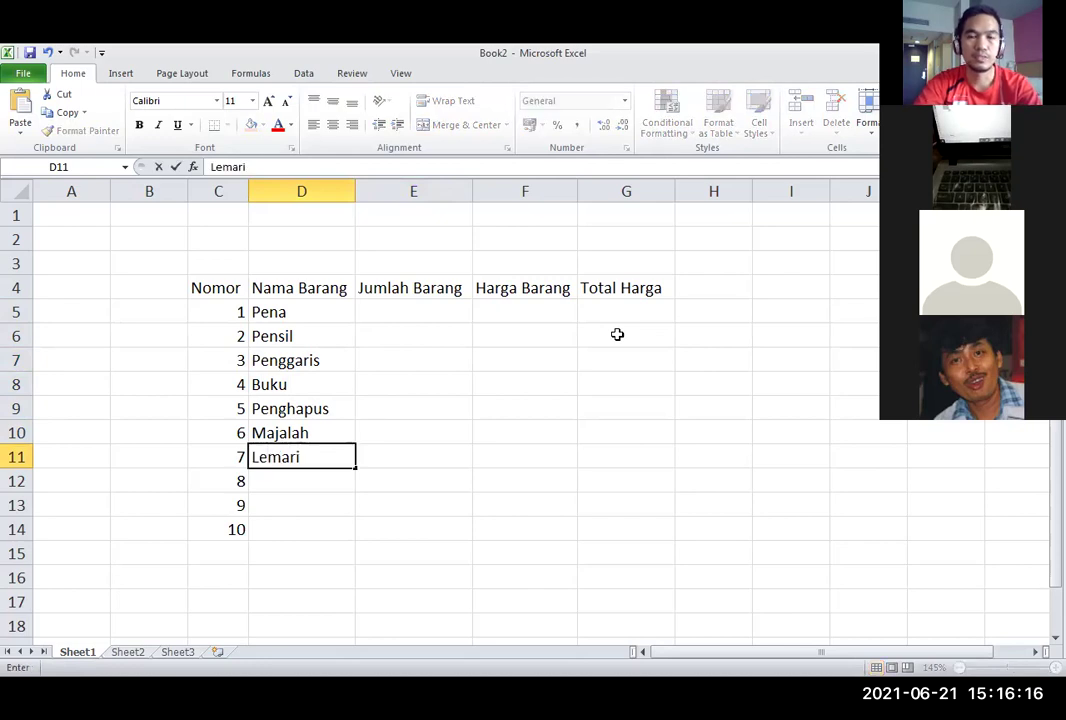
{"action": "key", "text": "Return"}
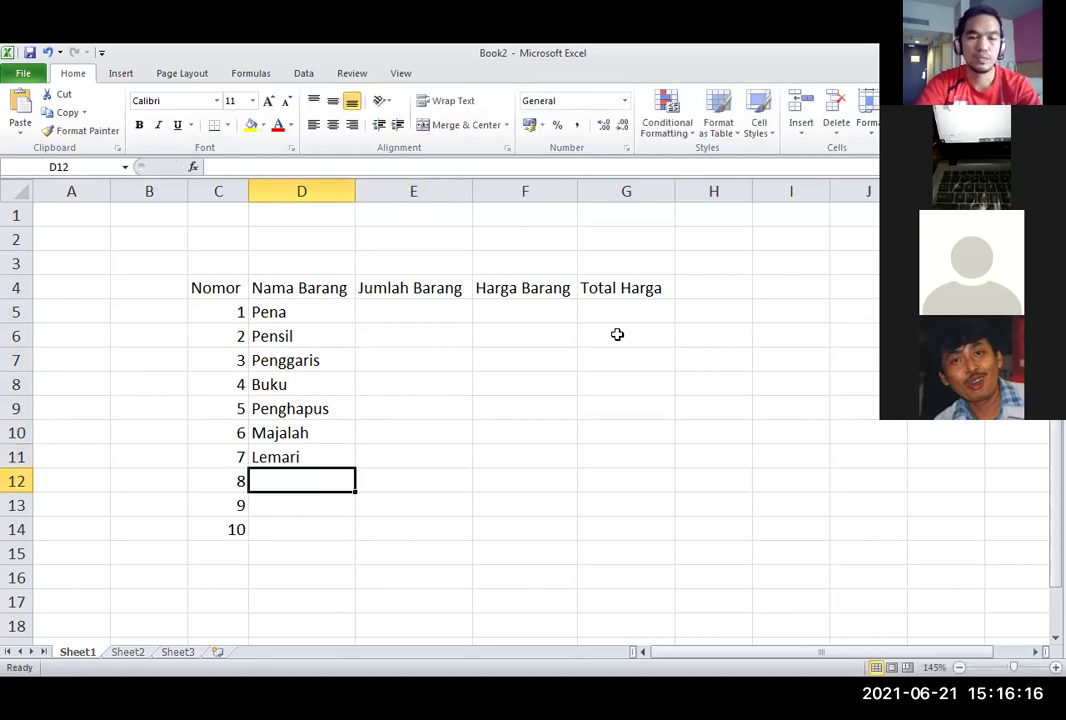
{"action": "type", "text": "u"}
{"action": "key", "text": "BackSpace"}
{"action": "type", "text": "Kursi"}
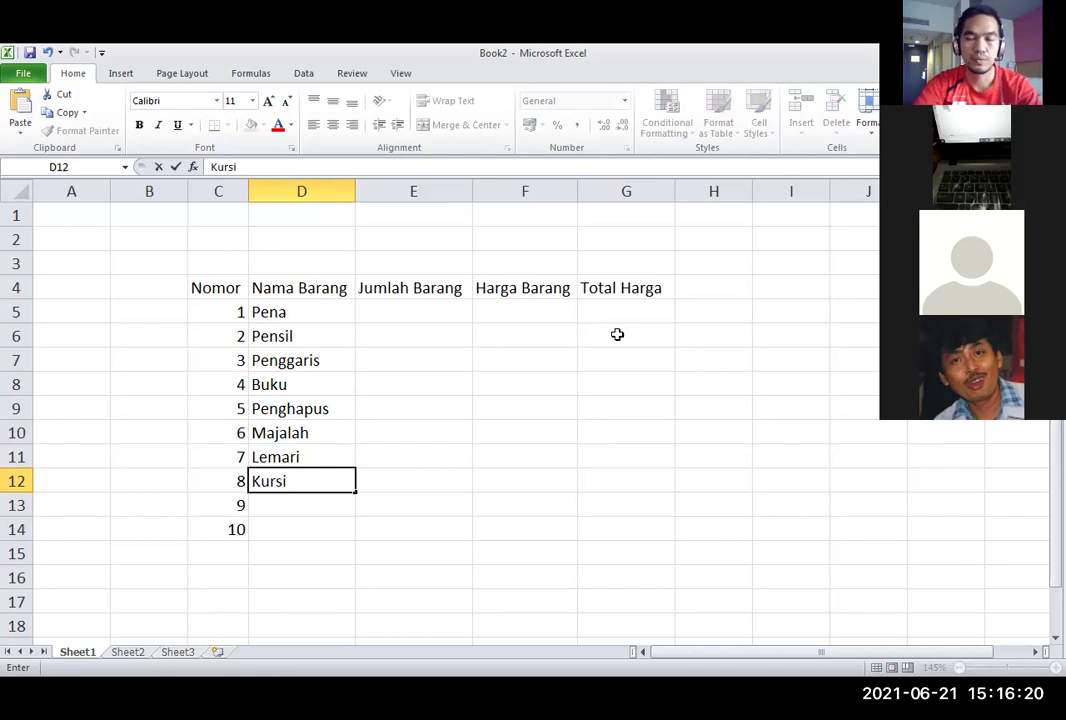
{"action": "key", "text": "Return"}
{"action": "type", "text": "Meja"}
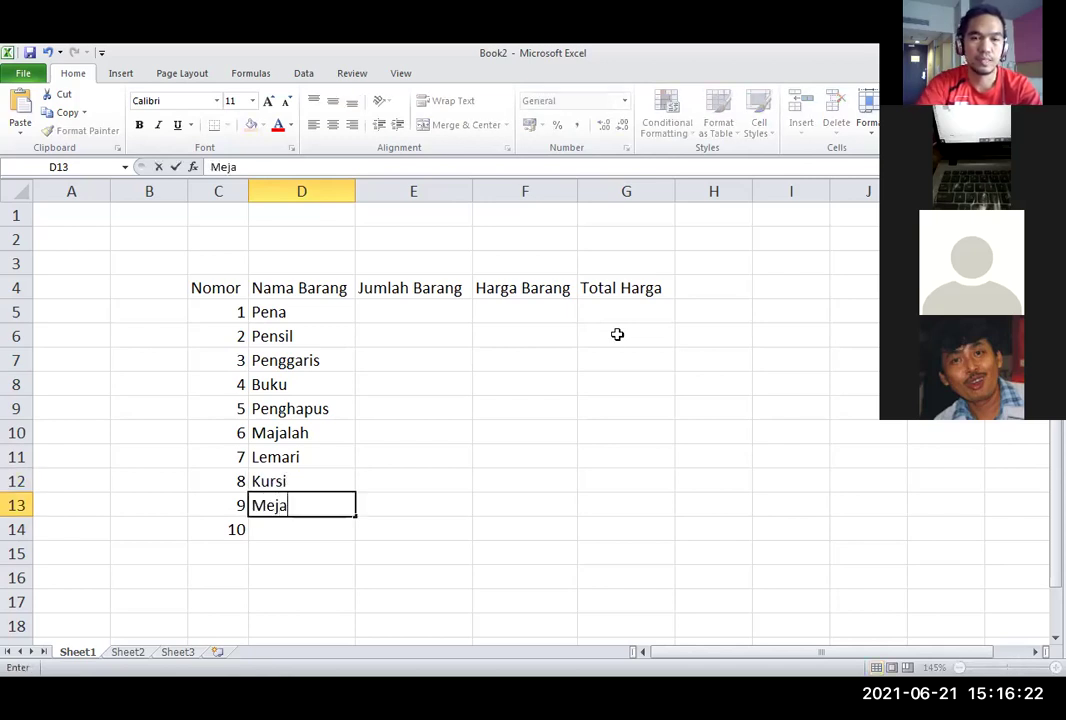
{"action": "key", "text": "Return"}
{"action": "type", "text": "Televisi"}
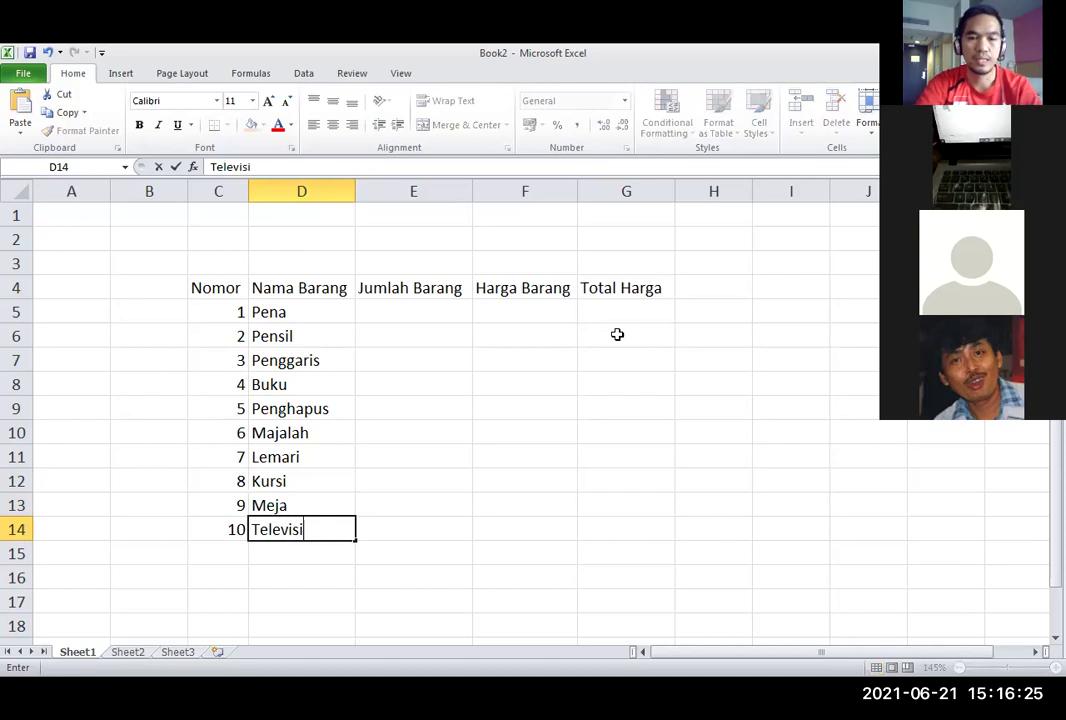
{"action": "key", "text": "Return"}
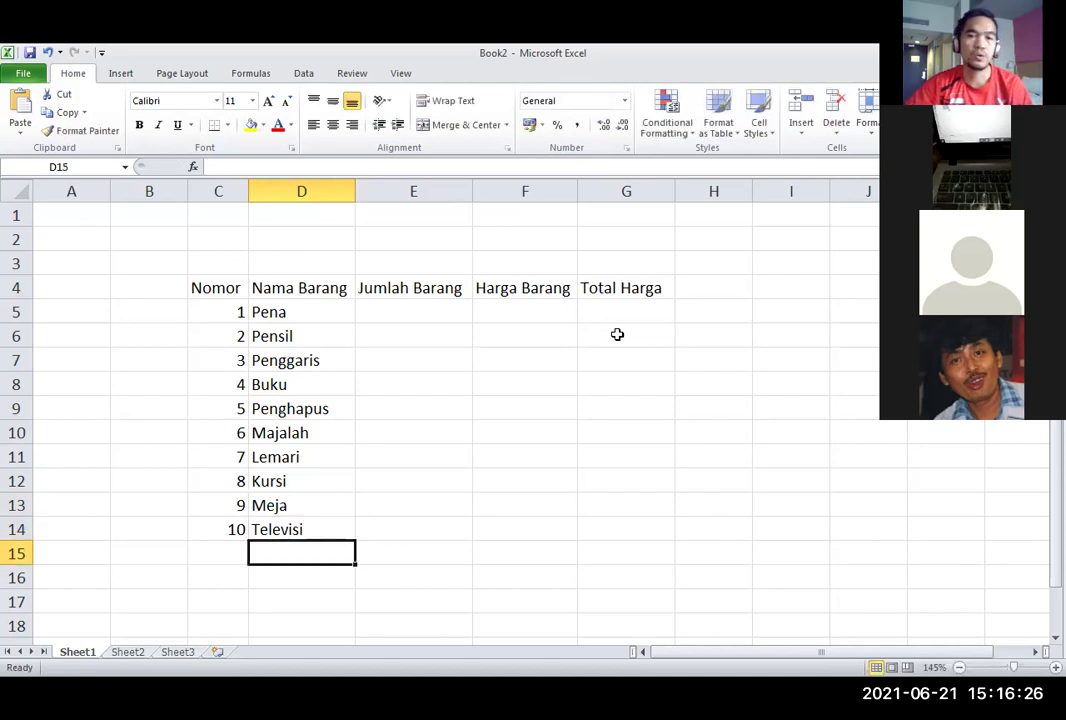
{"action": "left_click", "coordinate": [339, 409]}
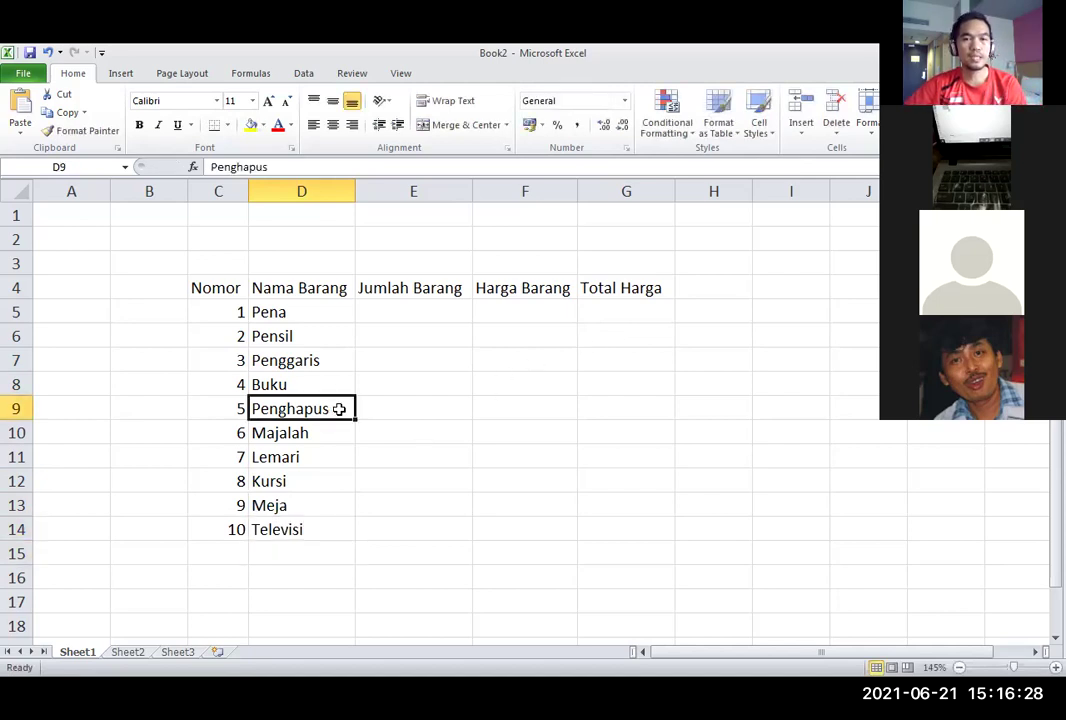
{"action": "left_click", "coordinate": [416, 352]}
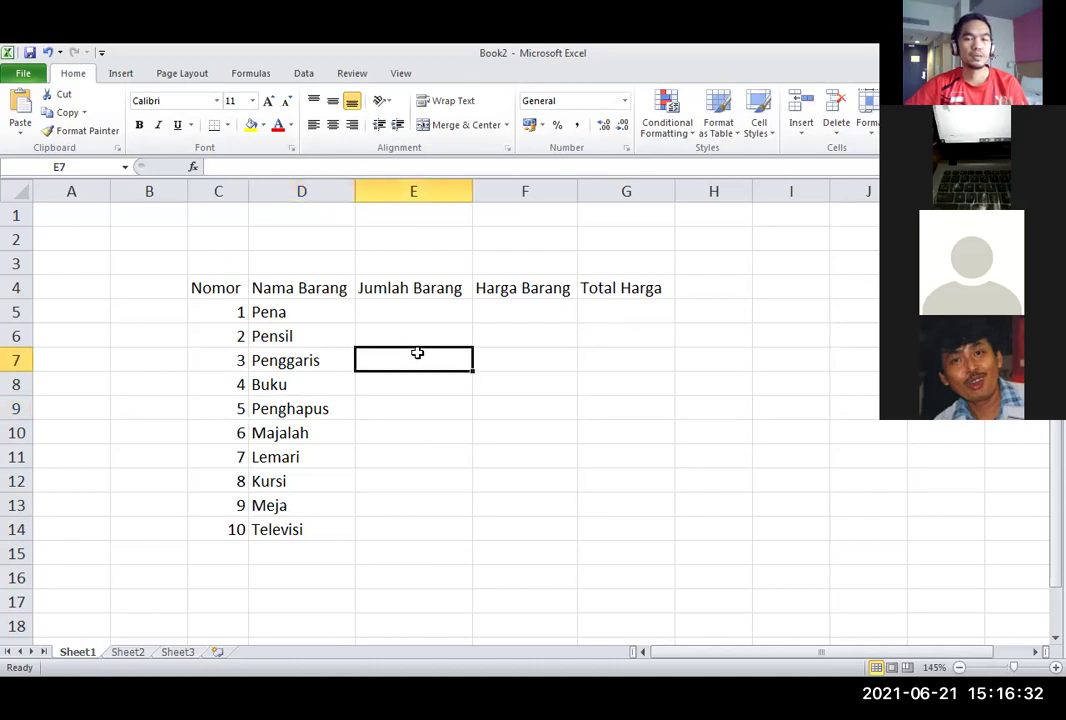
{"action": "left_click", "coordinate": [320, 318]}
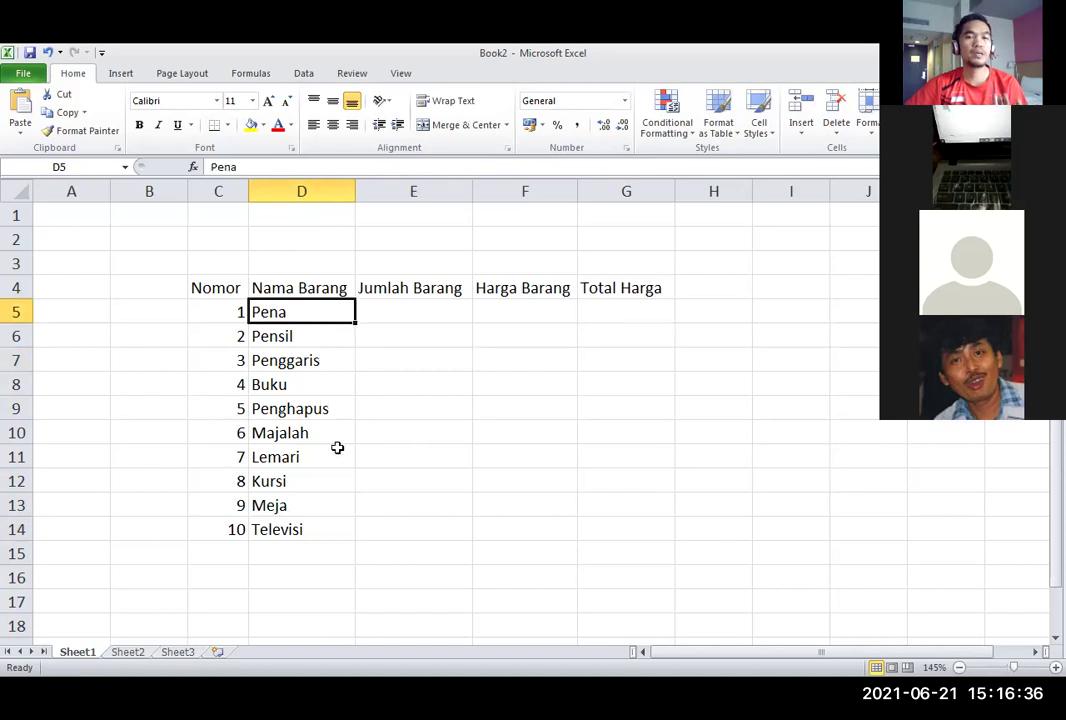
{"action": "left_click", "coordinate": [312, 521]}
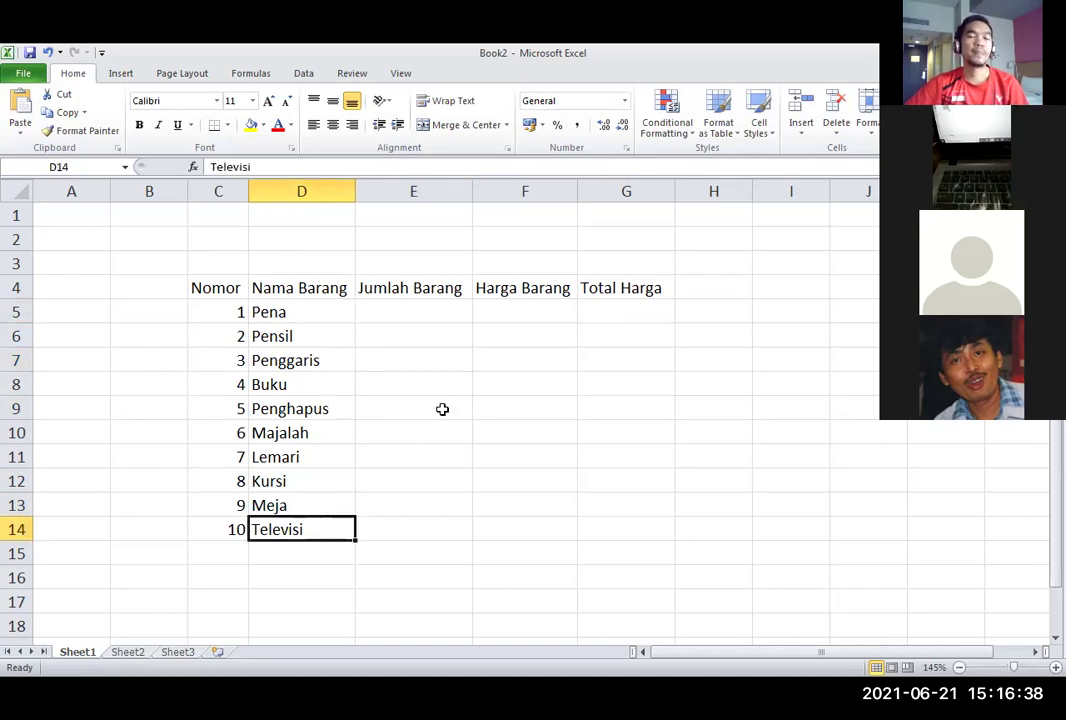
{"action": "left_click_drag", "start_coordinate": [436, 318], "coordinate": [590, 528]}
{"action": "left_click", "coordinate": [549, 412]}
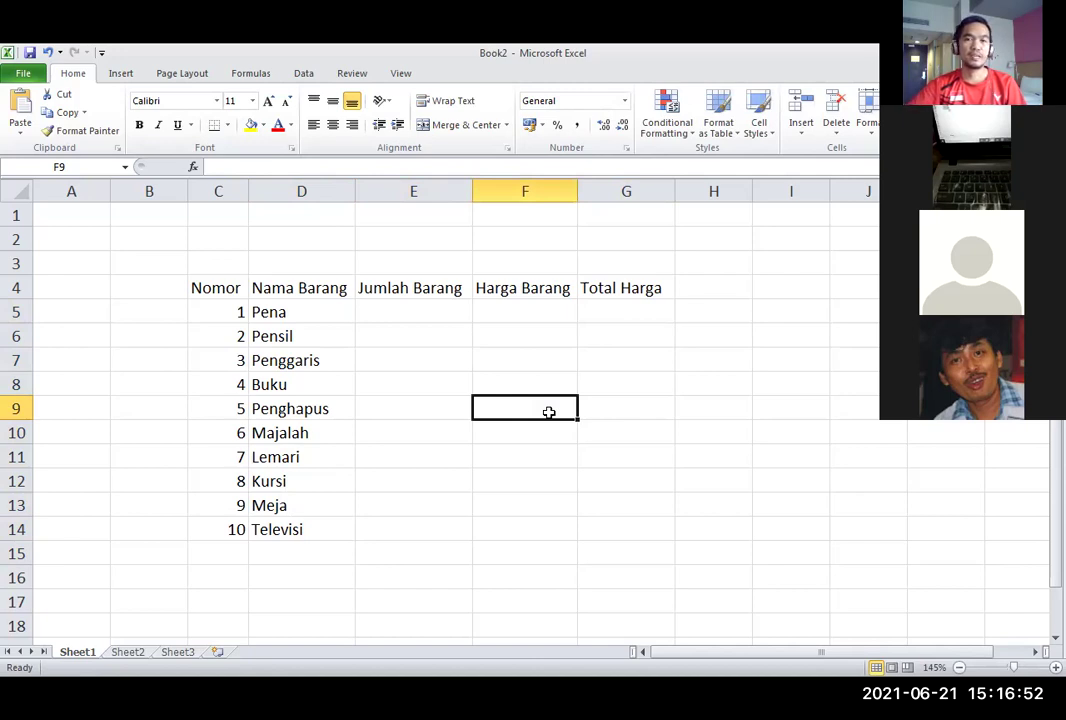
{"action": "left_click", "coordinate": [530, 352]}
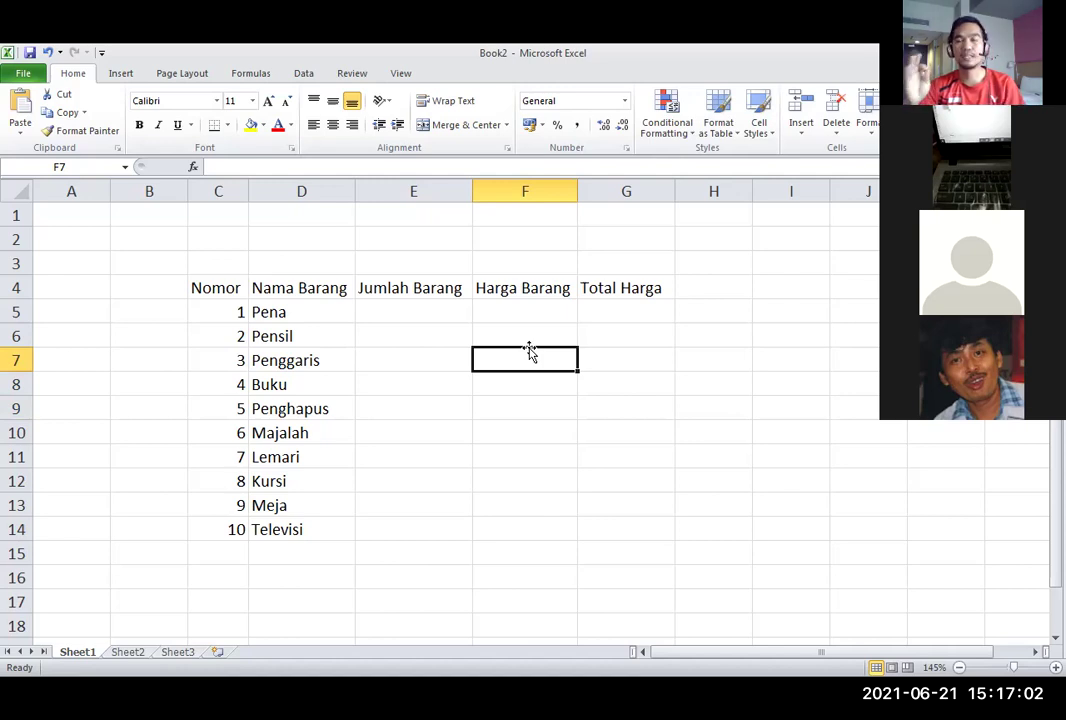
{"action": "left_click", "coordinate": [521, 390]}
{"action": "left_click", "coordinate": [412, 386]}
{"action": "left_click", "coordinate": [528, 369]}
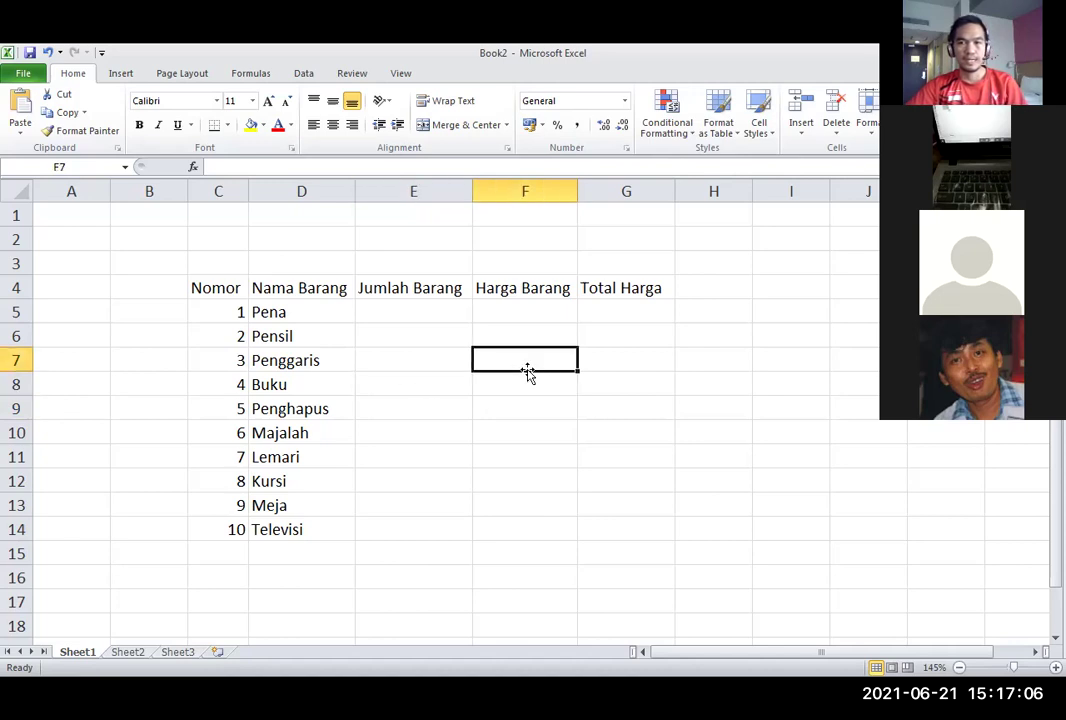
{"action": "left_click", "coordinate": [627, 357]}
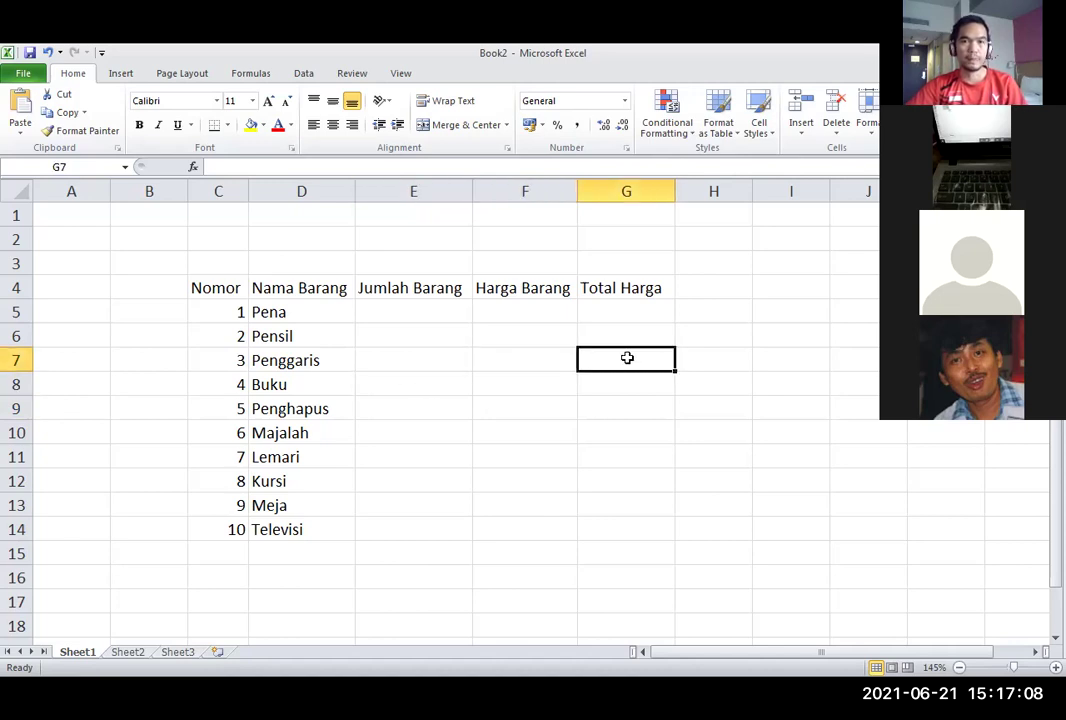
{"action": "left_click", "coordinate": [421, 310]}
{"action": "left_click", "coordinate": [772, 426]}
Enter the quantities 3, 5, 7, 3 and 5 in cells E5 to E9 under the Jumlah Barang heading.
{"action": "left_click", "coordinate": [418, 314]}
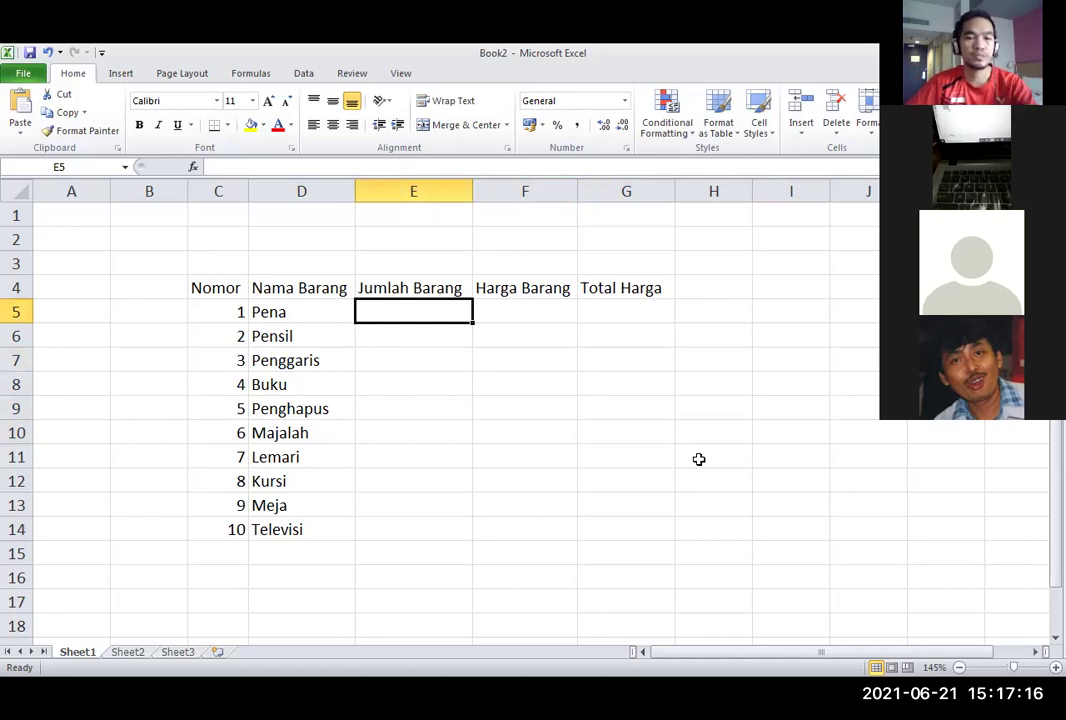
{"action": "type", "text": "3"}
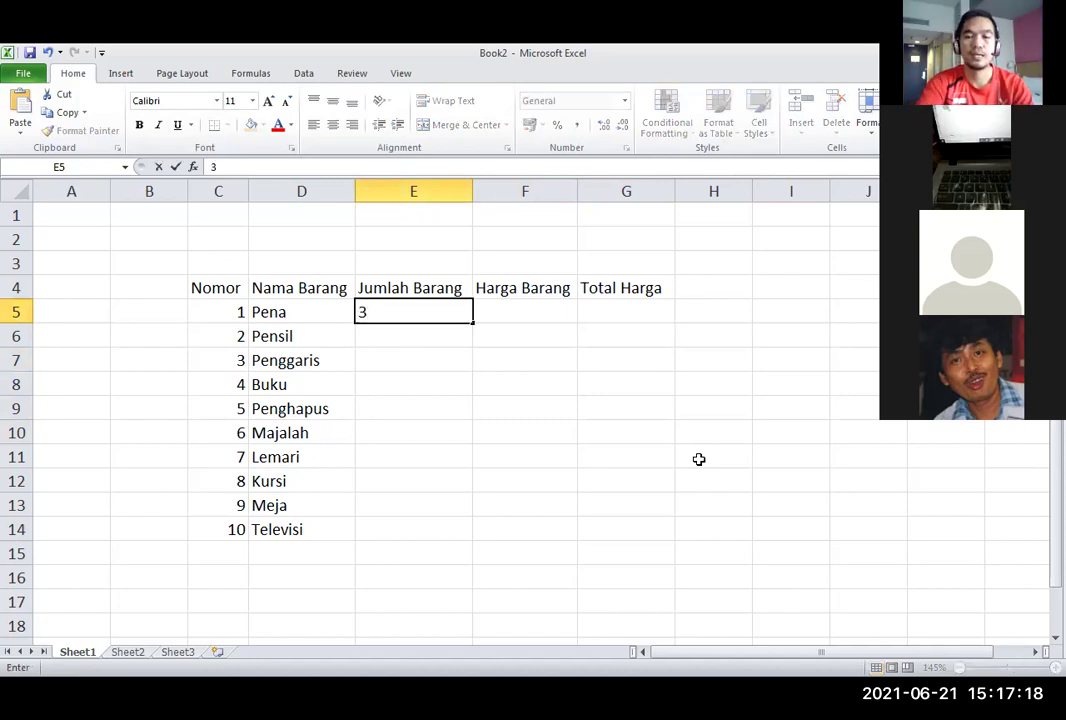
{"action": "key", "text": "Return"}
{"action": "type", "text": "5"}
{"action": "key", "text": "Return"}
{"action": "type", "text": "7"}
{"action": "key", "text": "Return"}
{"action": "type", "text": "3"}
{"action": "key", "text": "Return"}
{"action": "type", "text": "5"}
{"action": "key", "text": "Return"}
Fill the remaining Jumlah Barang cells E10 to E14 with the quantities 7, 8, 2, 8 and 4.
{"action": "type", "text": "7"}
{"action": "key", "text": "Return"}
{"action": "type", "text": "8"}
{"action": "key", "text": "Return"}
{"action": "type", "text": "2"}
{"action": "key", "text": "Return"}
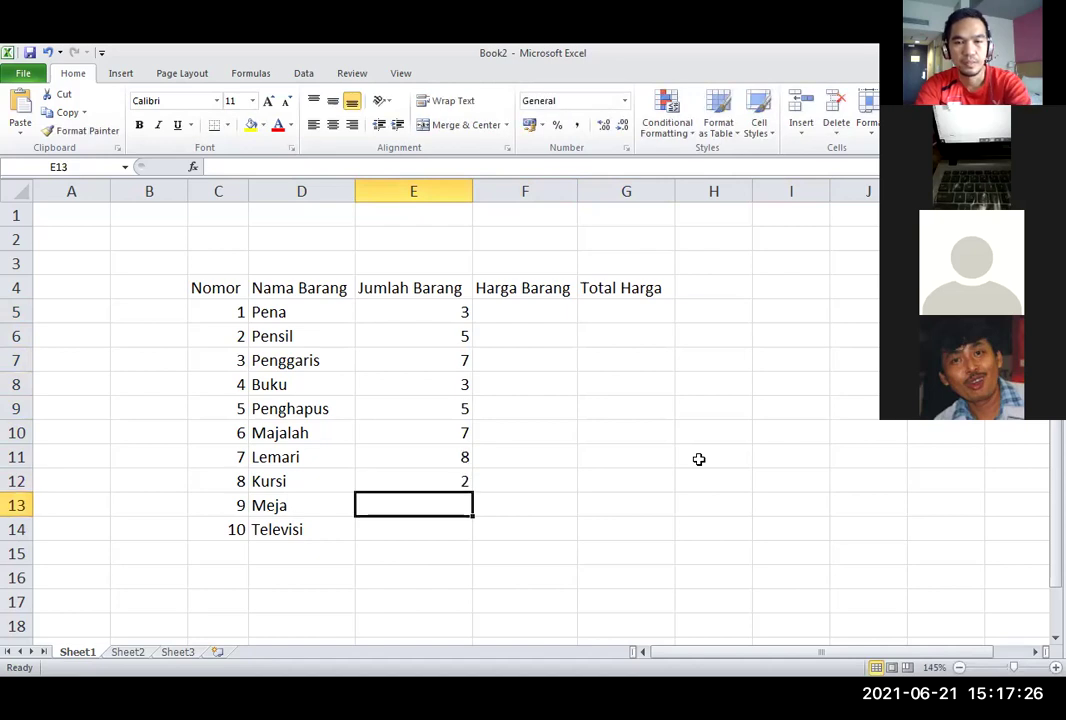
{"action": "type", "text": "8"}
{"action": "key", "text": "Return"}
{"action": "type", "text": "4"}
{"action": "key", "text": "Return"}
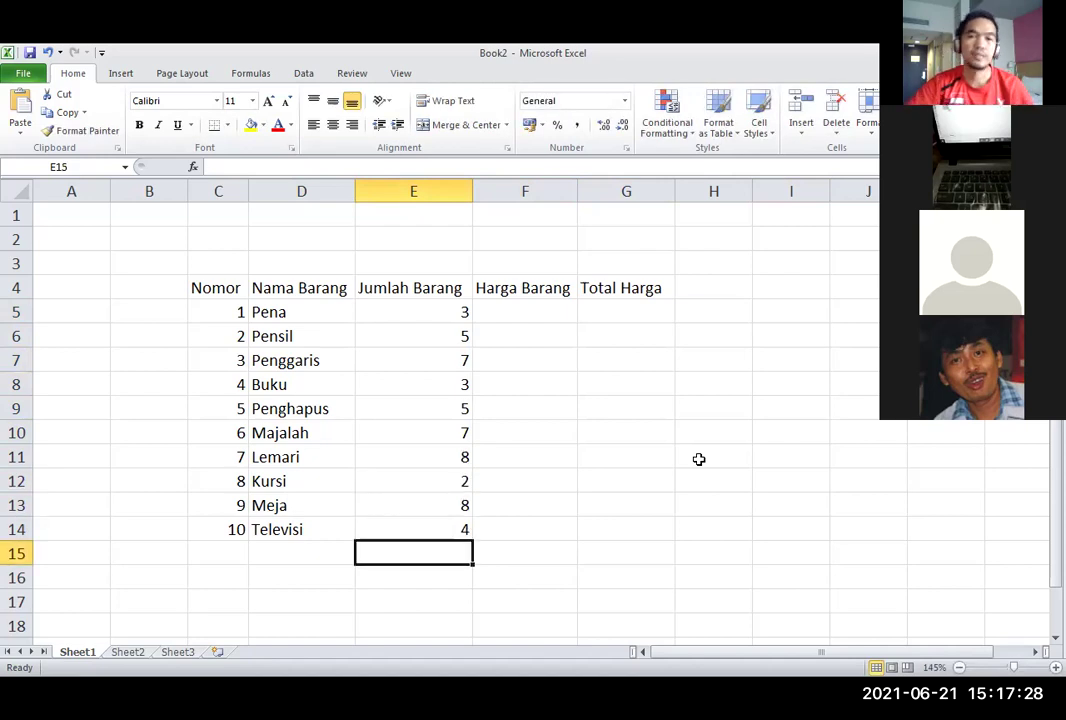
{"action": "left_click", "coordinate": [699, 459]}
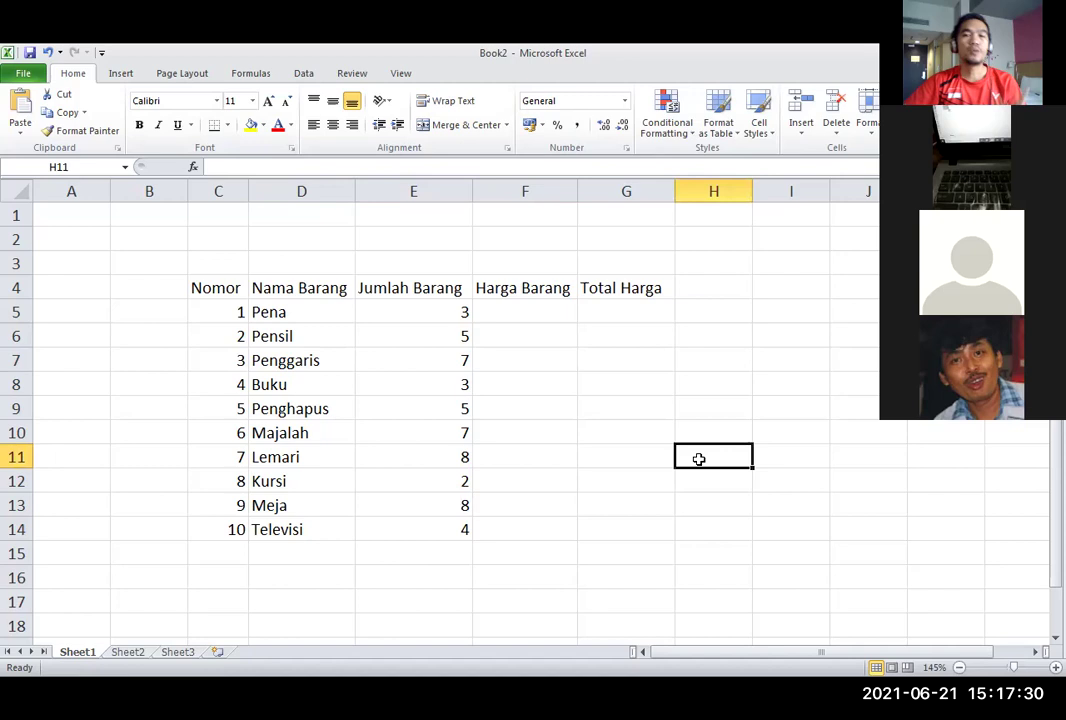
{"action": "left_click", "coordinate": [552, 434]}
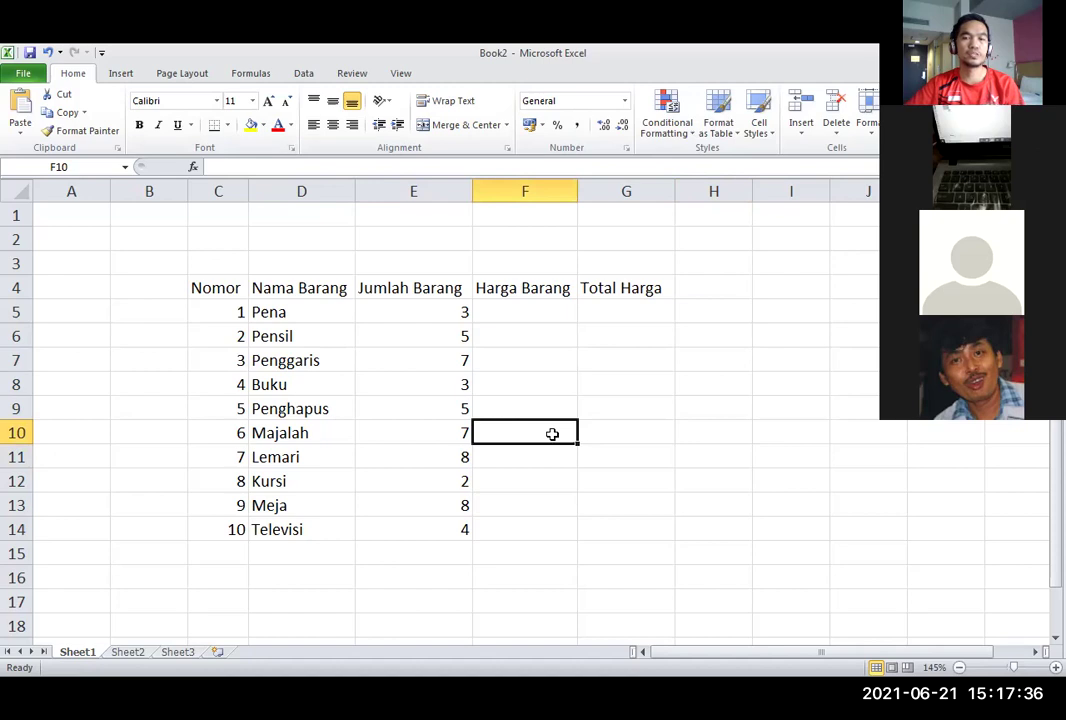
{"action": "left_click", "coordinate": [521, 376]}
{"action": "left_click_drag", "start_coordinate": [438, 310], "coordinate": [458, 528]}
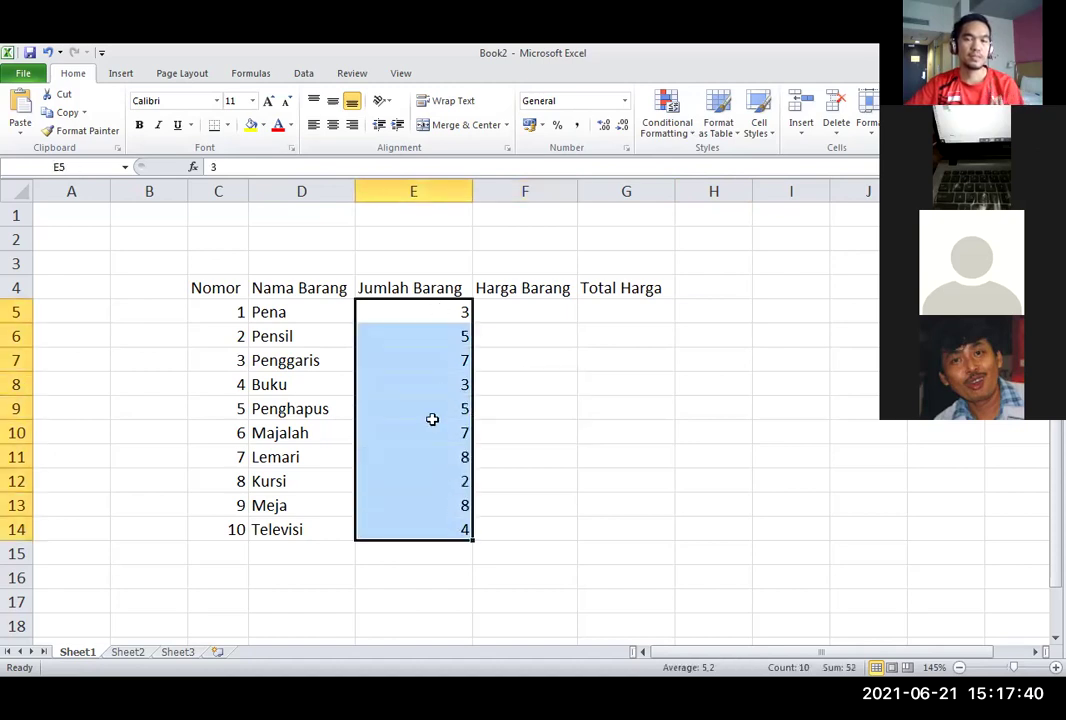
{"action": "left_click", "coordinate": [564, 352]}
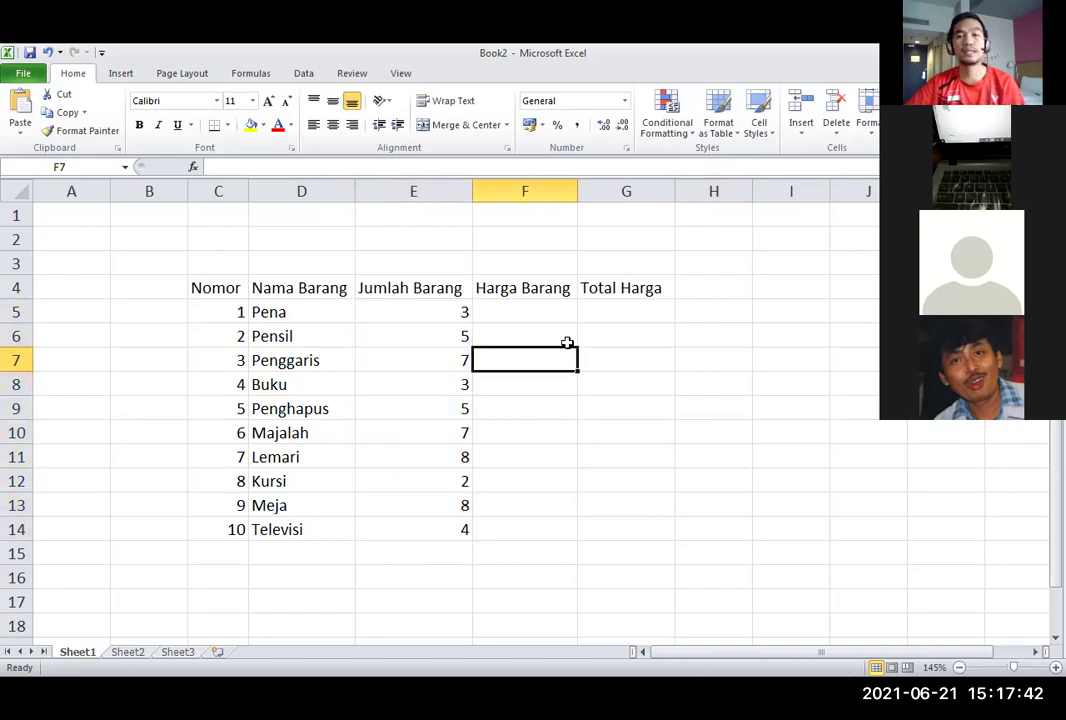
{"action": "left_click", "coordinate": [749, 236]}
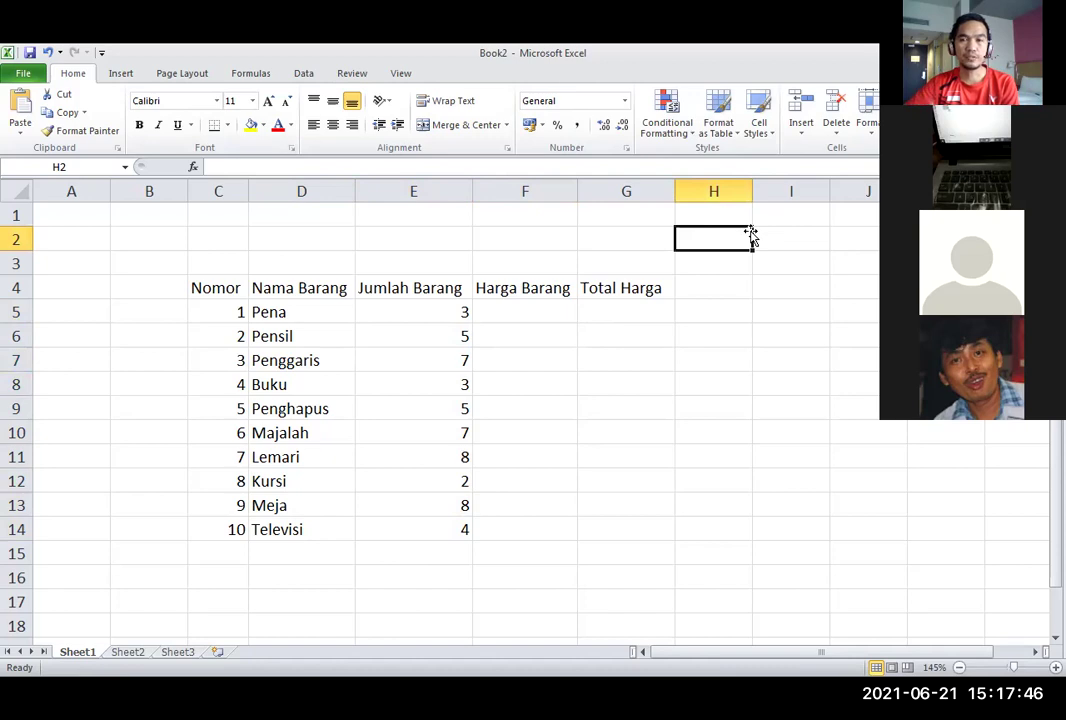
{"action": "left_click", "coordinate": [530, 402]}
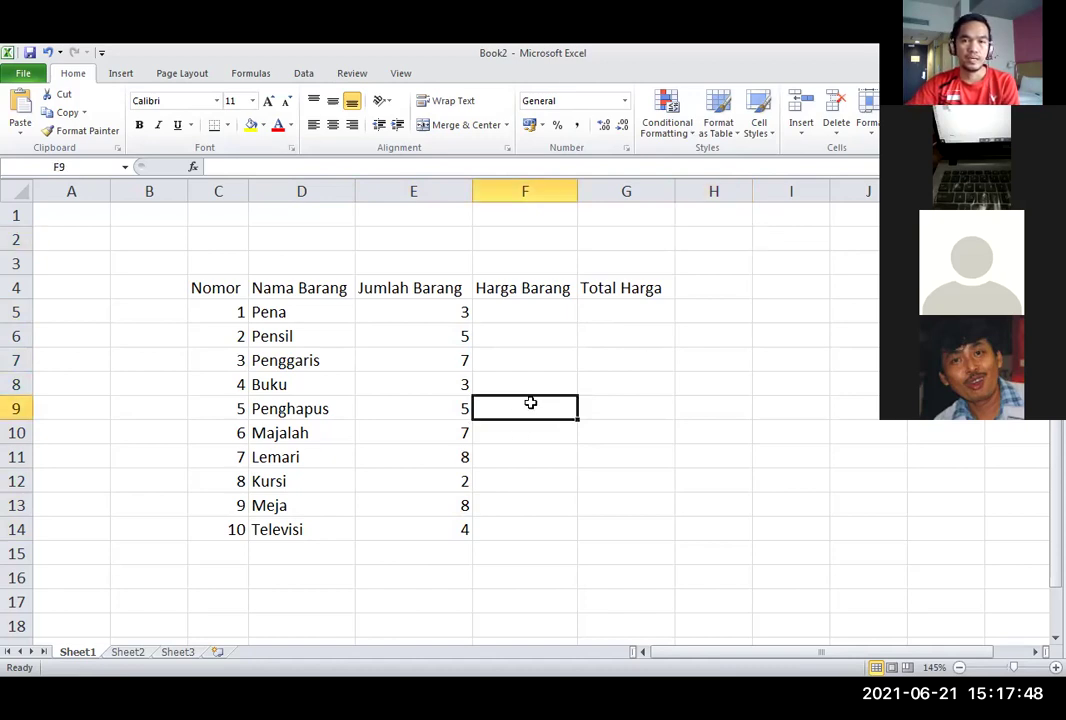
{"action": "left_click_drag", "start_coordinate": [445, 307], "coordinate": [435, 520]}
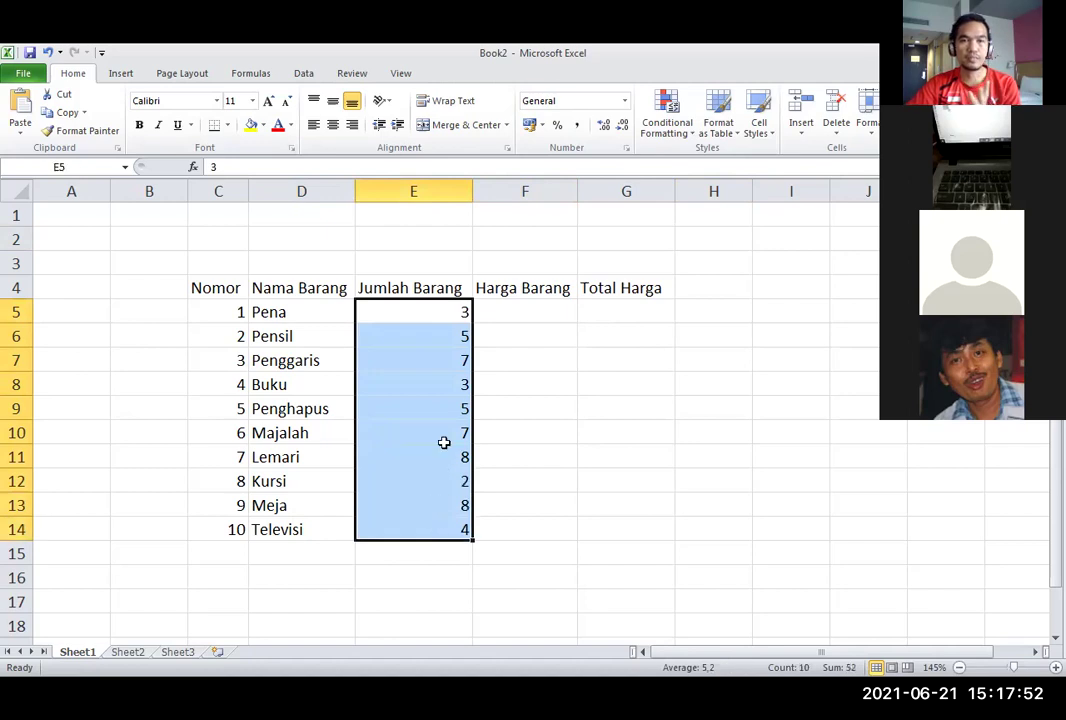
{"action": "left_click", "coordinate": [431, 314]}
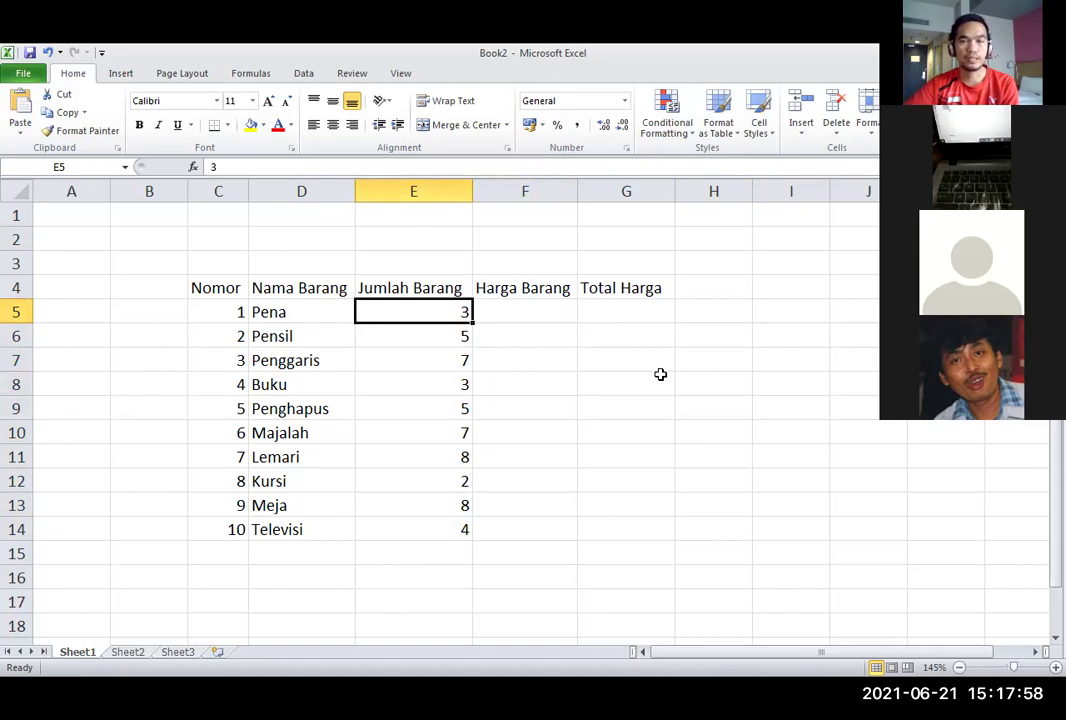
{"action": "left_click", "coordinate": [600, 376]}
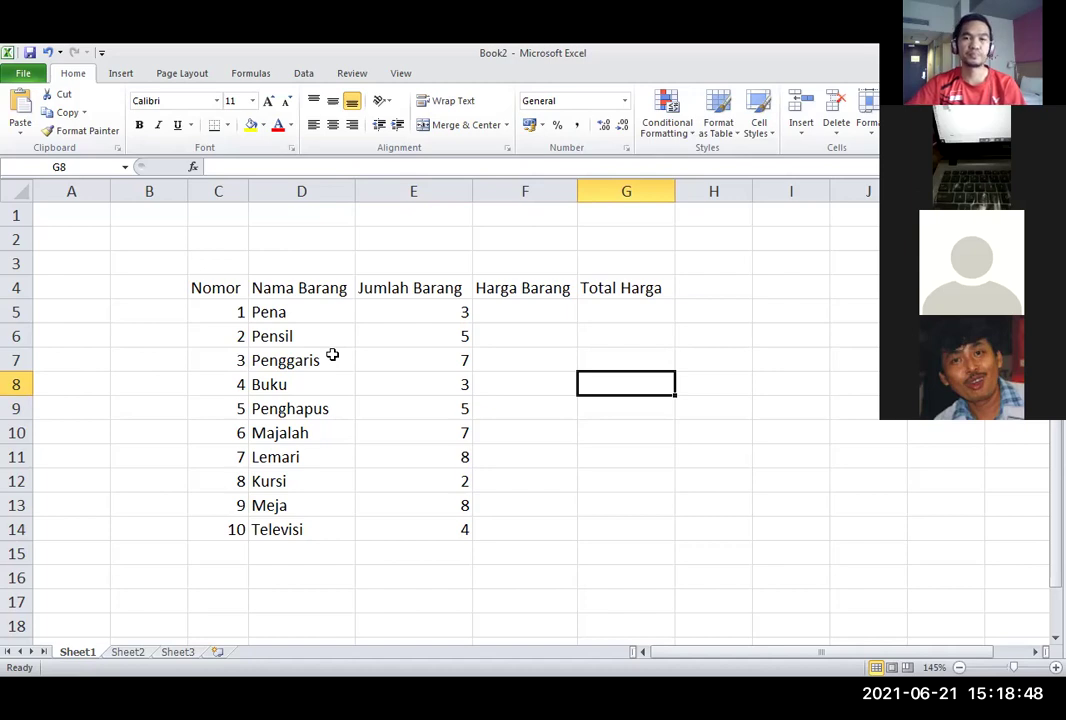
{"action": "left_click", "coordinate": [559, 364]}
{"action": "left_click", "coordinate": [644, 400]}
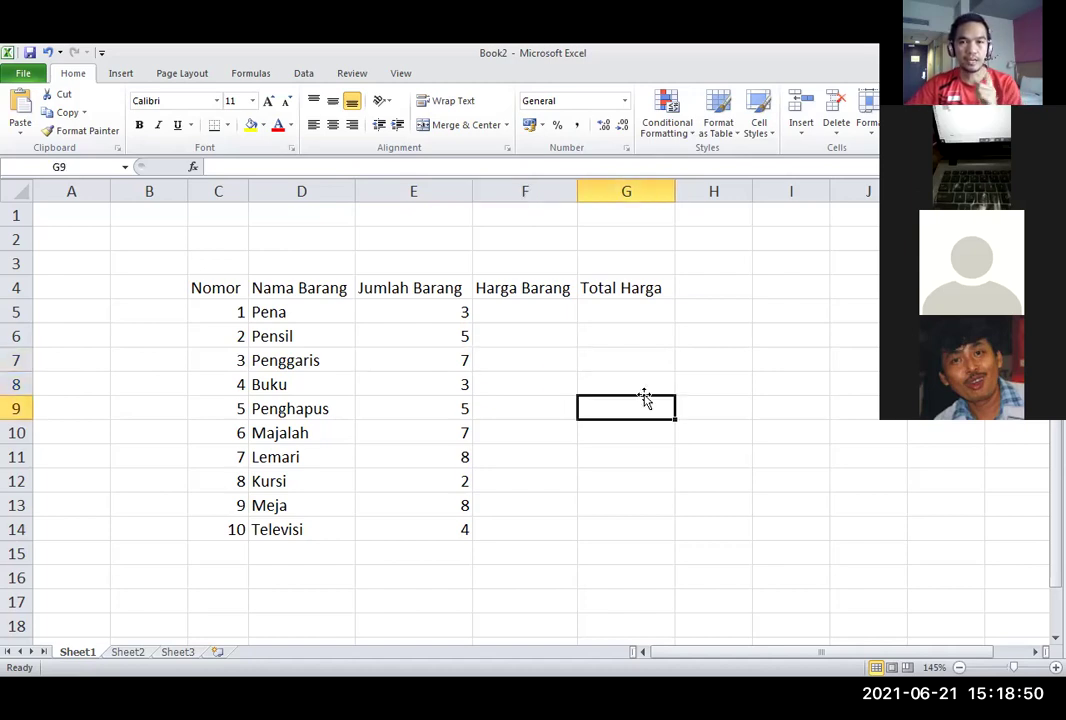
Enter the prices 2500, 4500, 3500, 5000 and 10500 in cells F5 to F9 under the Harga Barang heading.
{"action": "left_click", "coordinate": [540, 309]}
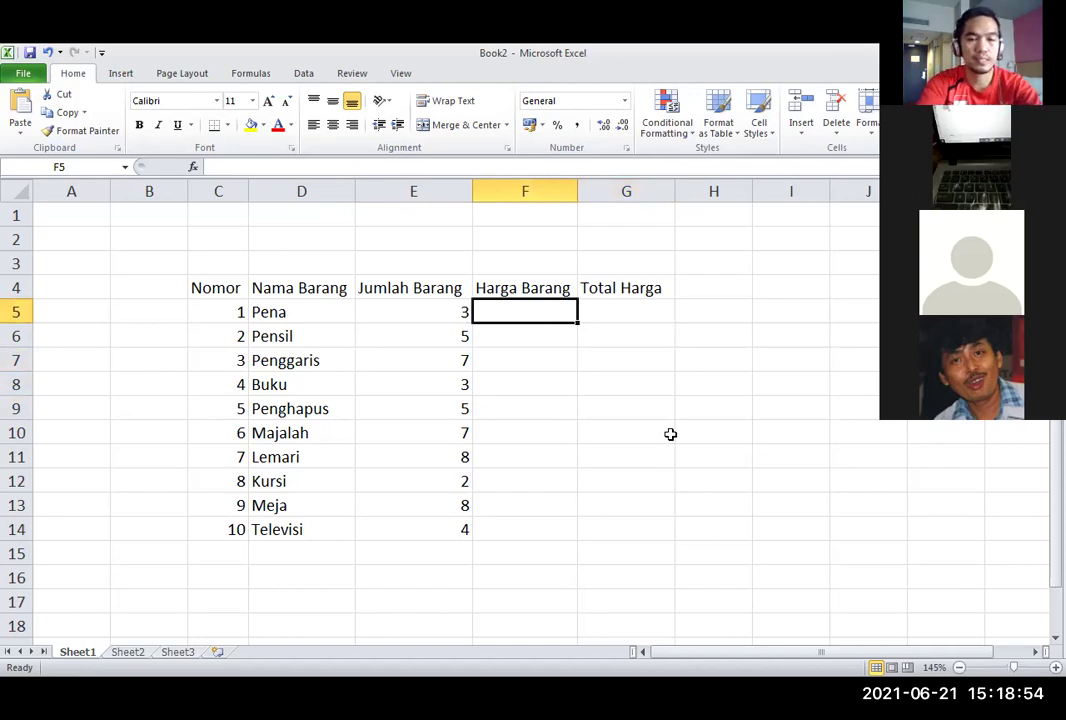
{"action": "type", "text": "2500"}
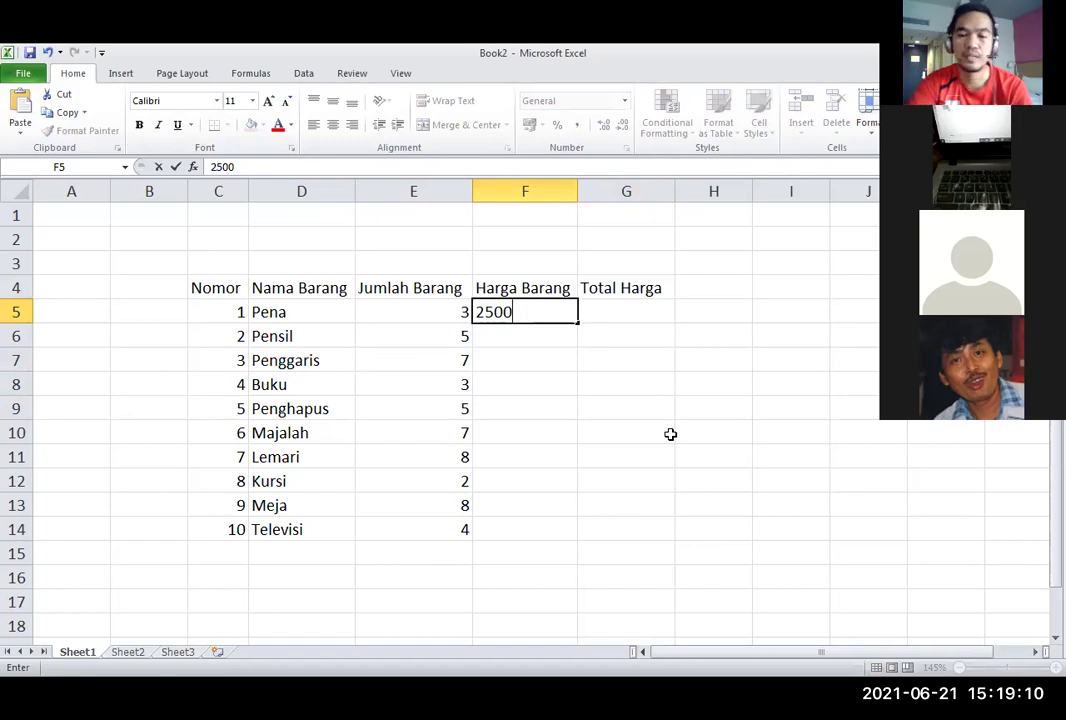
{"action": "key", "text": "Return"}
{"action": "type", "text": "4500"}
{"action": "key", "text": "Return"}
{"action": "type", "text": "3500"}
{"action": "key", "text": "Return"}
{"action": "type", "text": "50"}
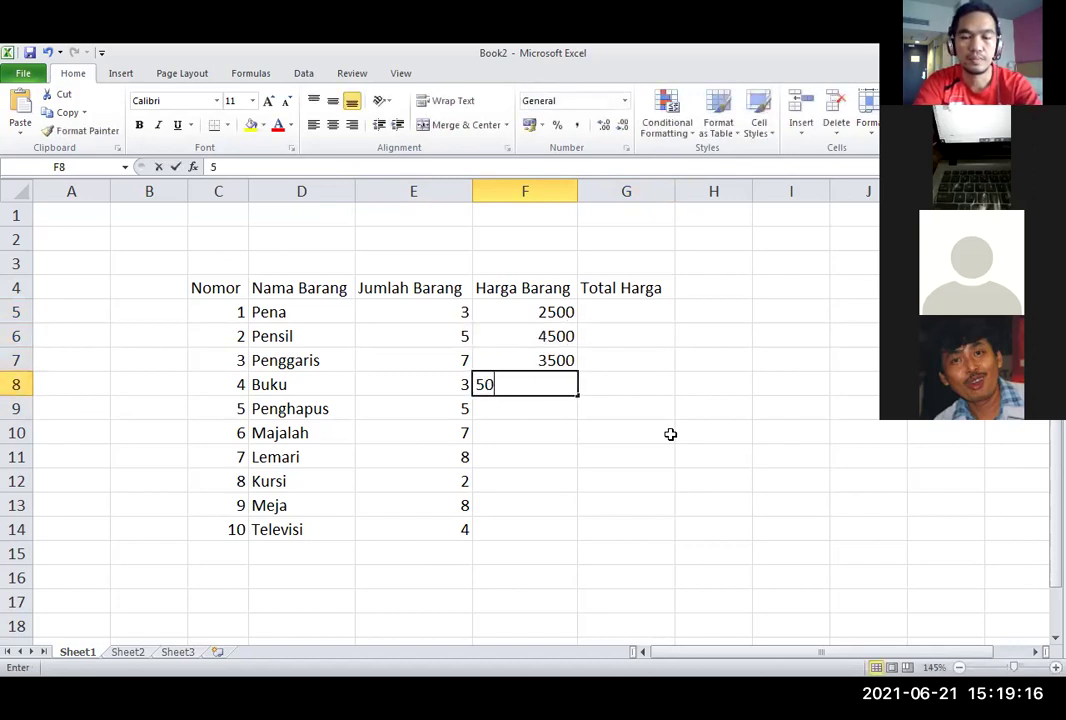
{"action": "type", "text": "00"}
{"action": "key", "text": "Return"}
{"action": "type", "text": "10500"}
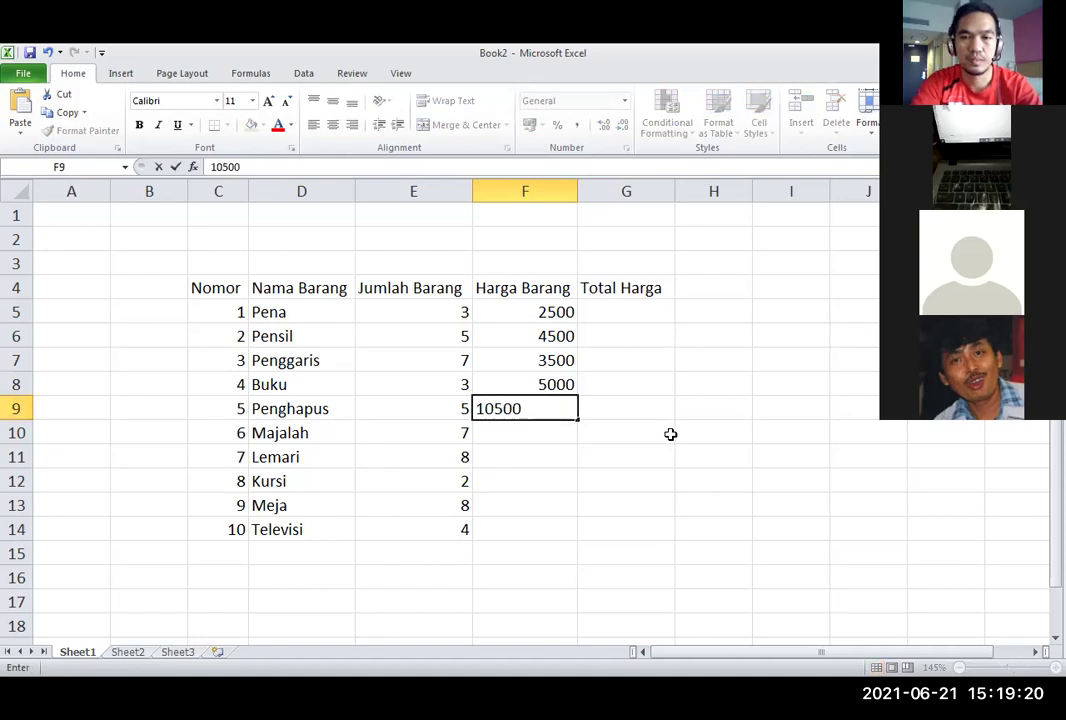
{"action": "key", "text": "Return"}
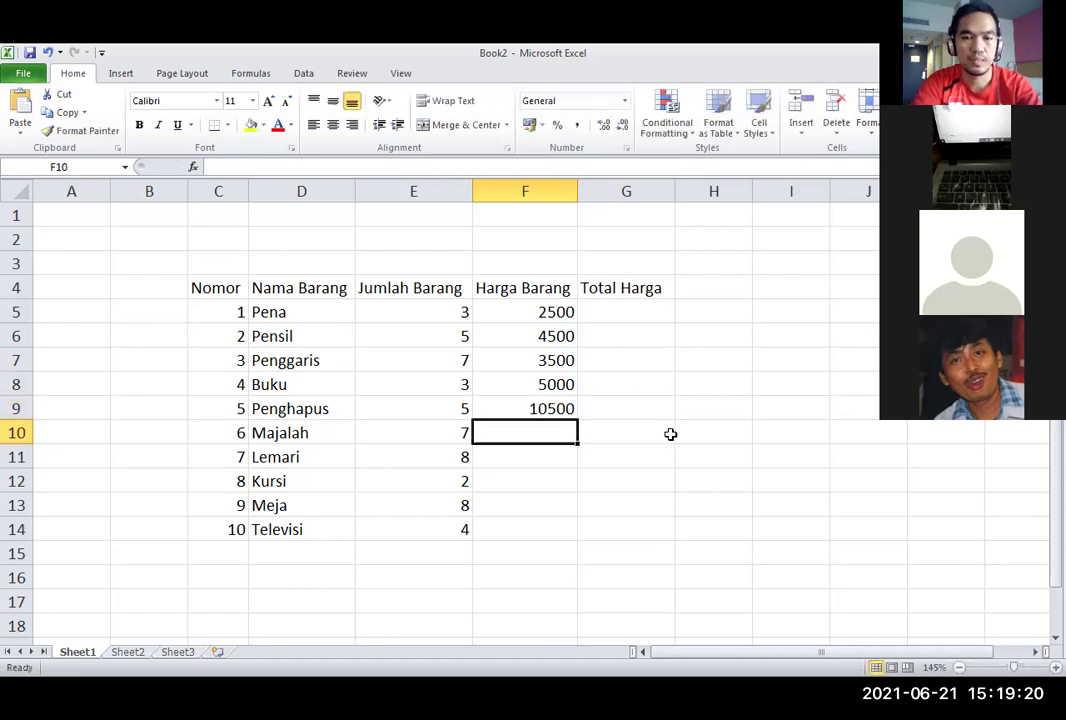
Complete the Harga Barang column with the prices 4500, 3500, 2500, 5600 and 15500 in cells F10 to F14.
{"action": "type", "text": "4500"}
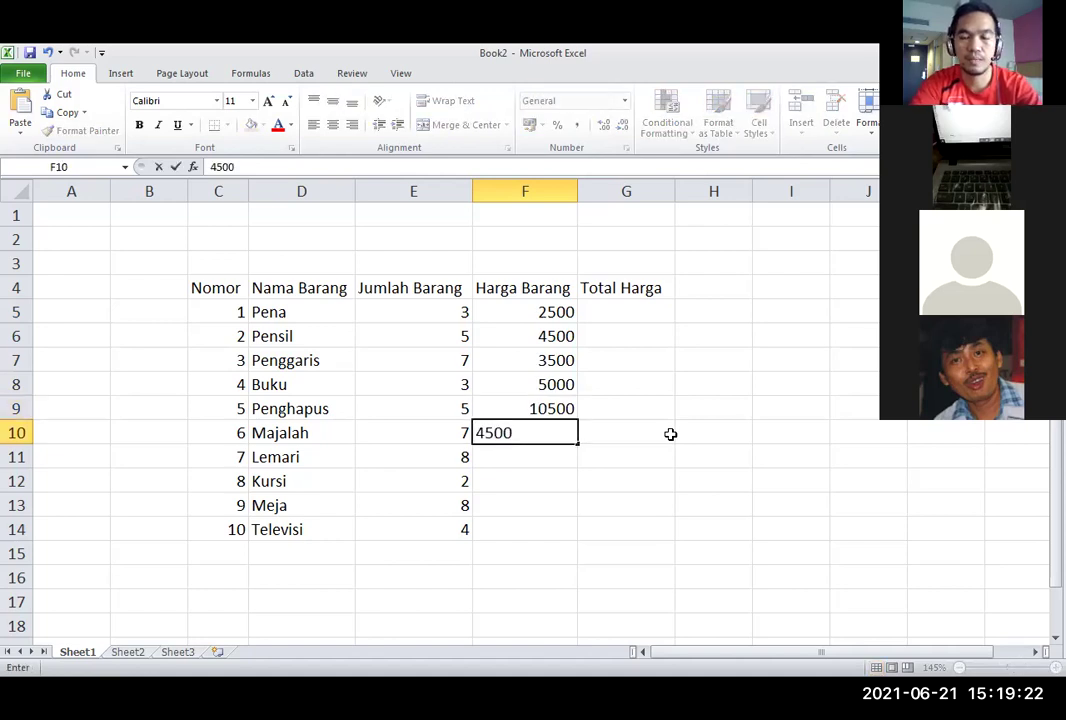
{"action": "key", "text": "Return"}
{"action": "type", "text": "3500"}
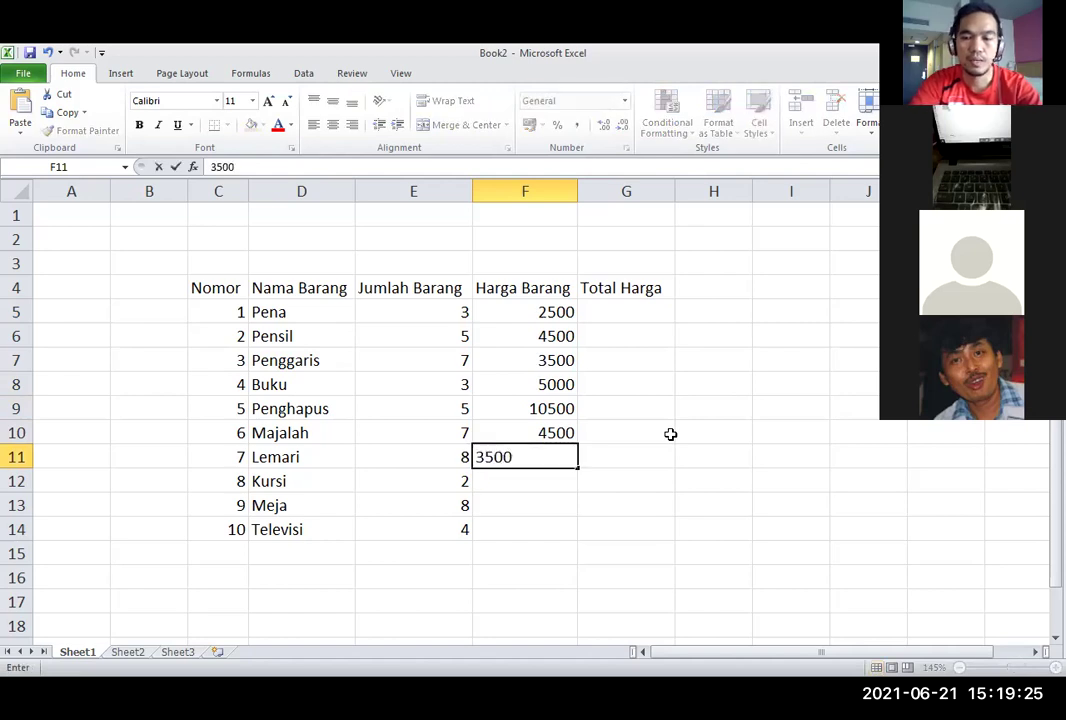
{"action": "key", "text": "Return"}
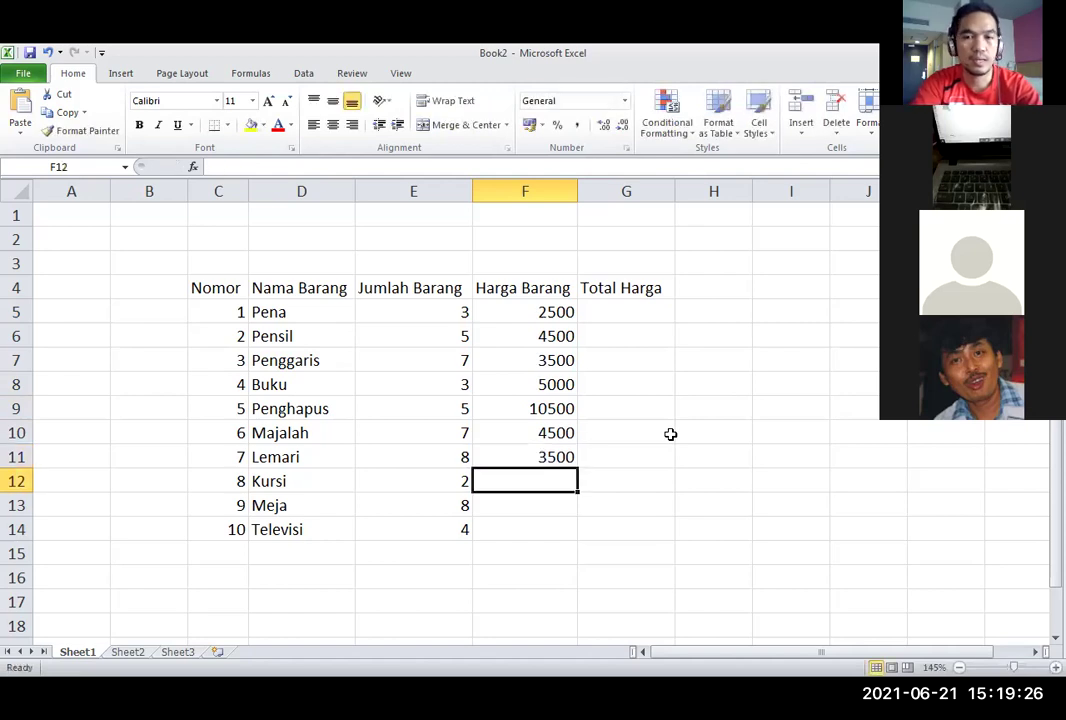
{"action": "type", "text": "2500"}
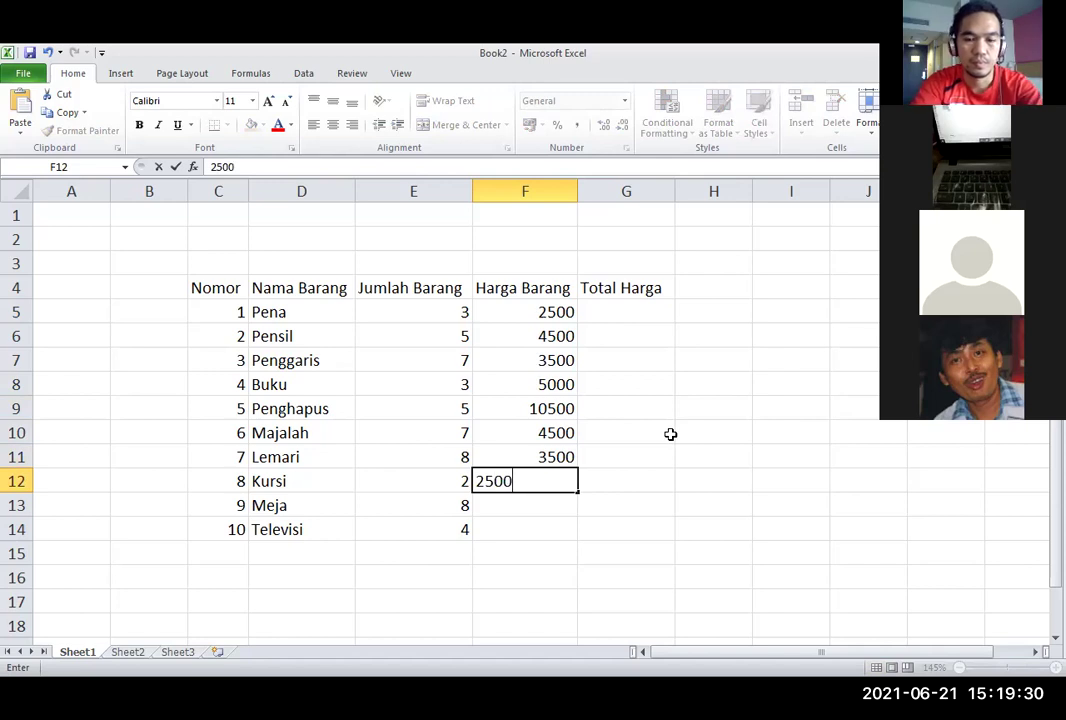
{"action": "key", "text": "Return"}
{"action": "type", "text": "5600"}
{"action": "key", "text": "Return"}
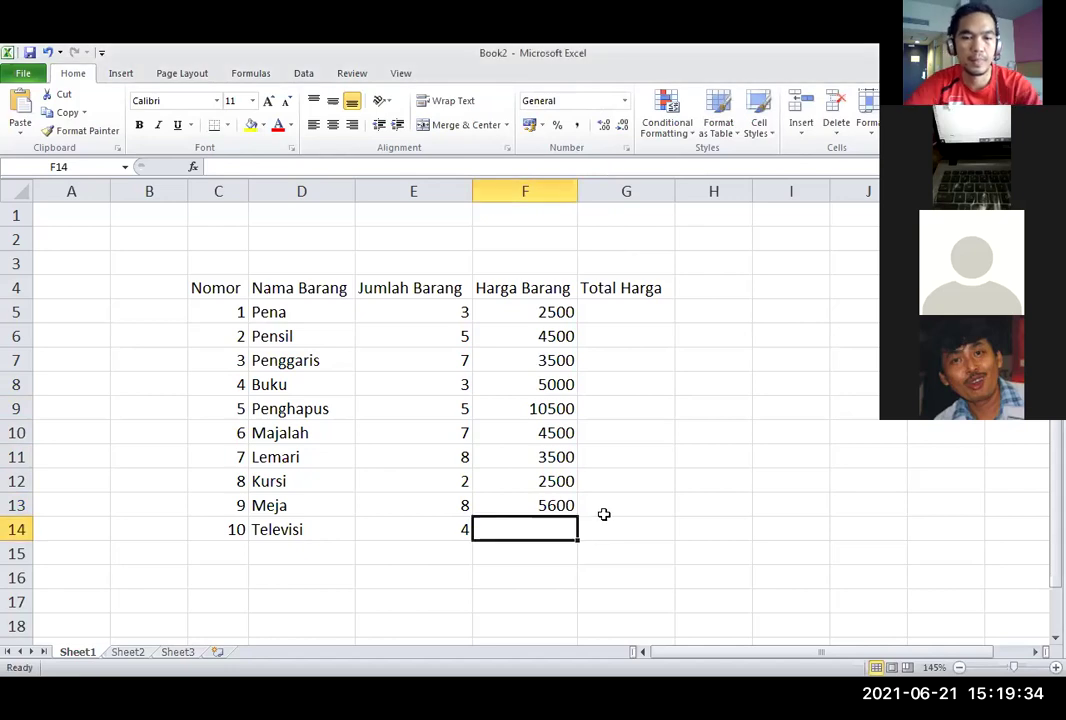
{"action": "type", "text": "15500"}
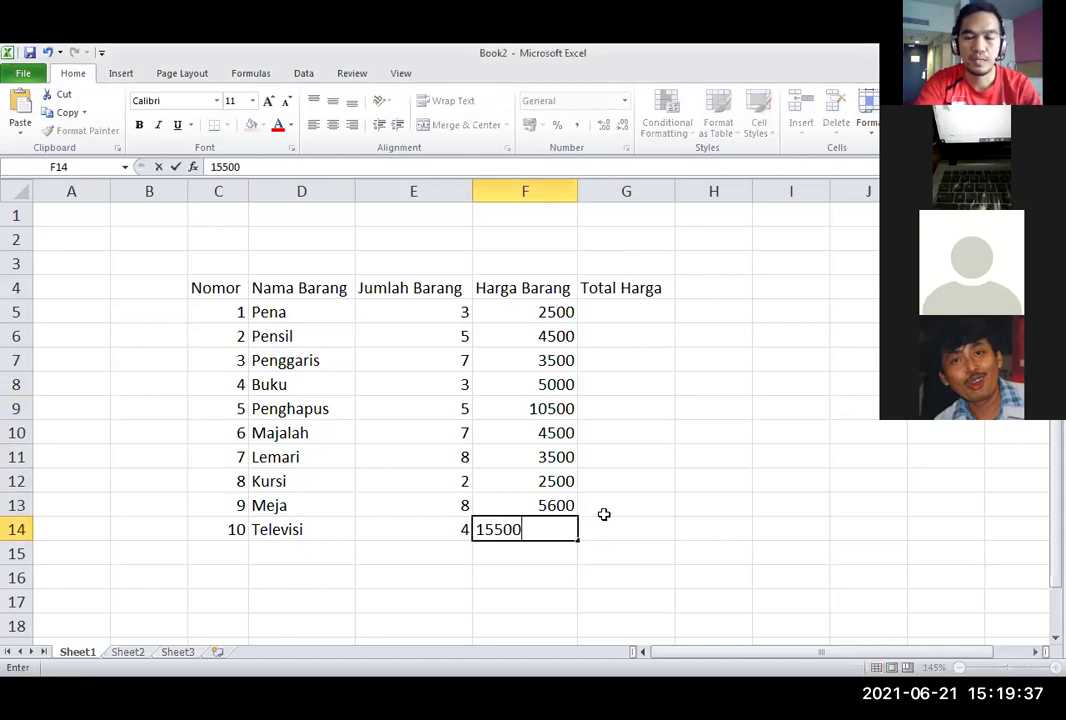
{"action": "key", "text": "Return"}
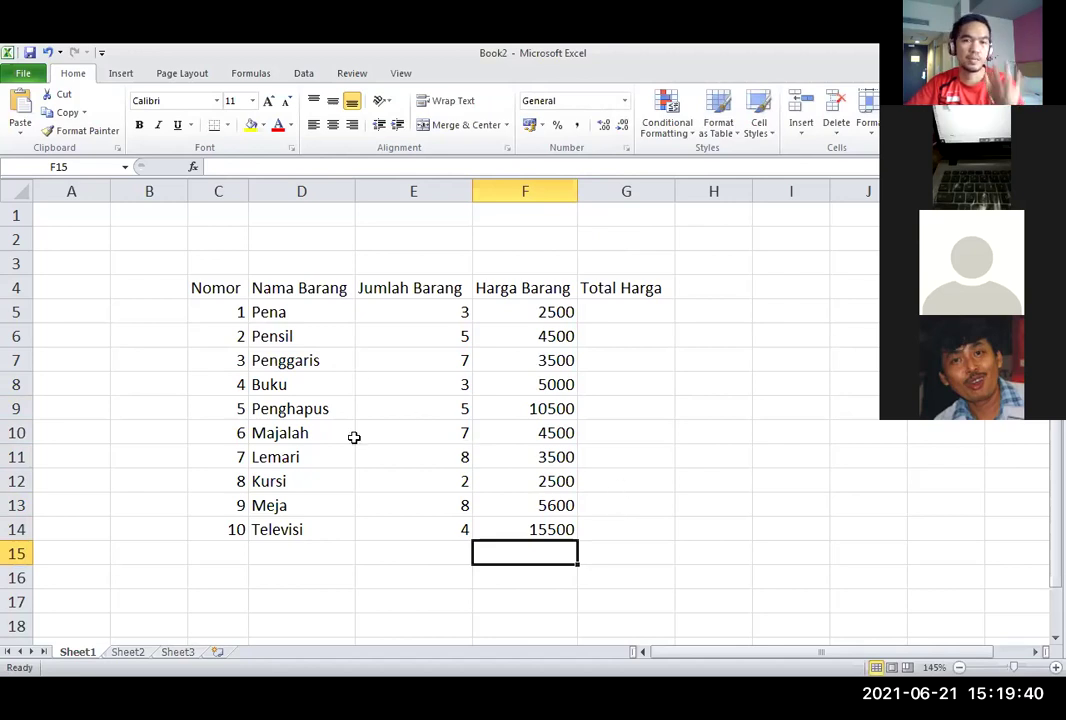
{"action": "left_click", "coordinate": [535, 360]}
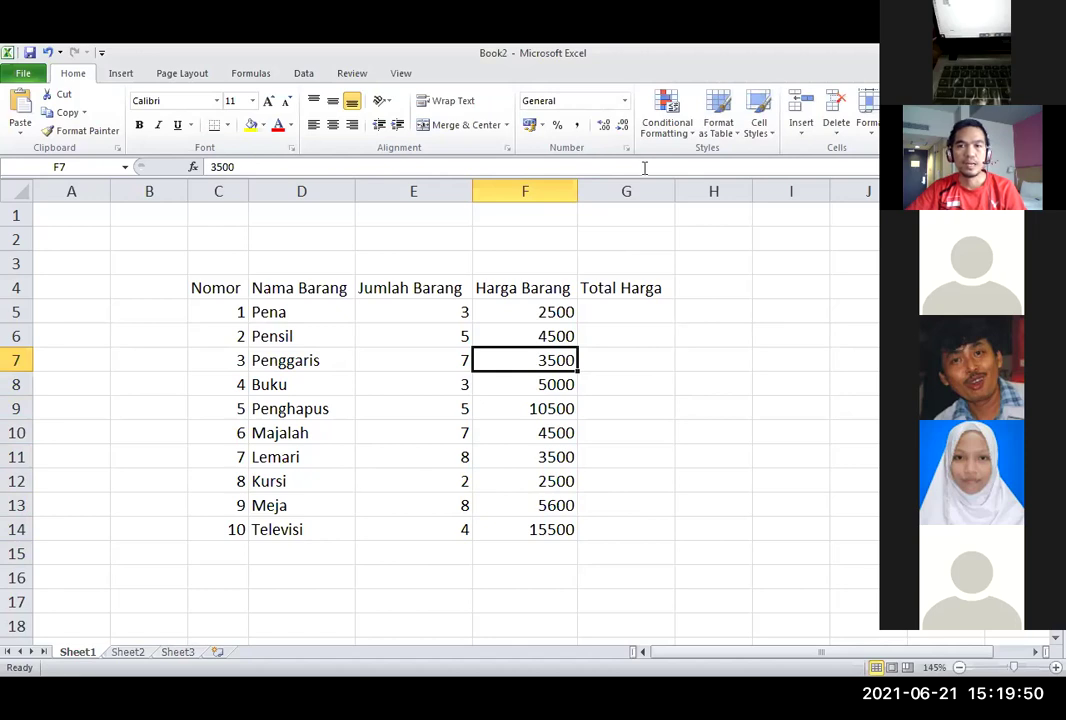
{"action": "left_click", "coordinate": [406, 256]}
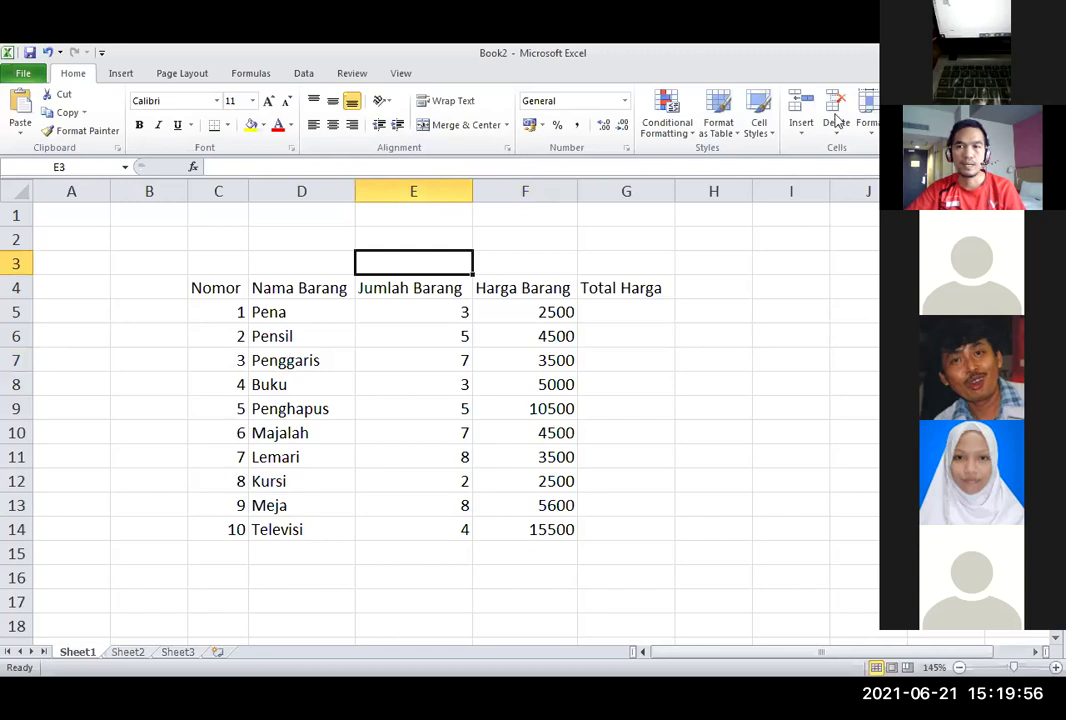
{"action": "left_click", "coordinate": [544, 370]}
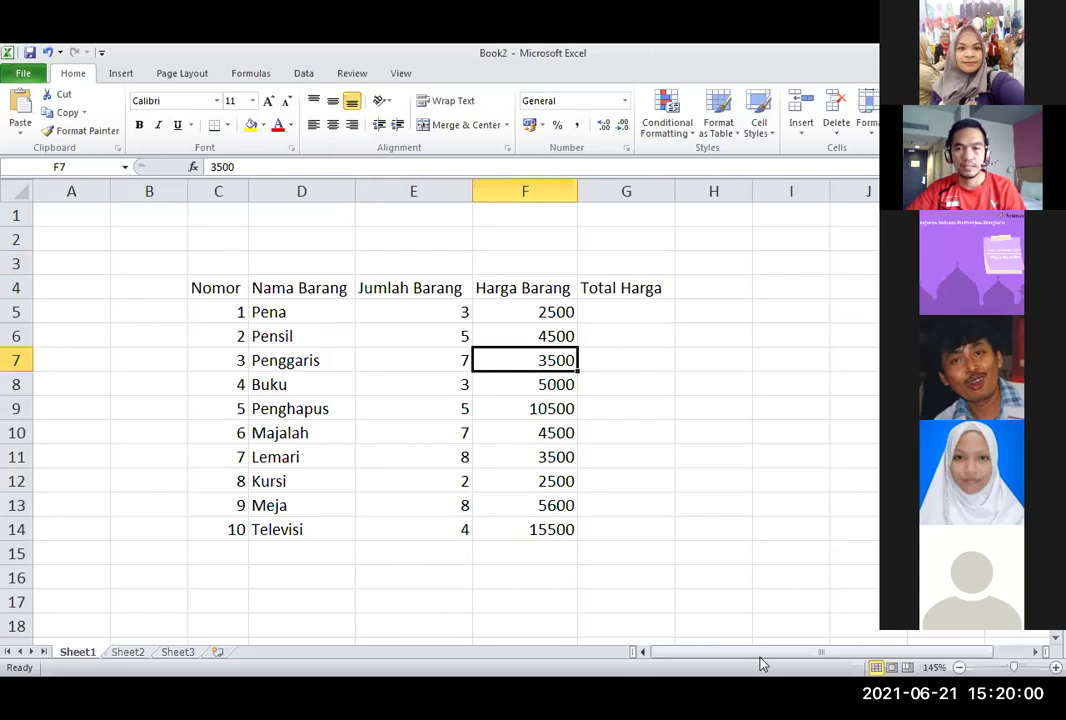
{"action": "left_click_drag", "start_coordinate": [800, 660], "coordinate": [807, 659]}
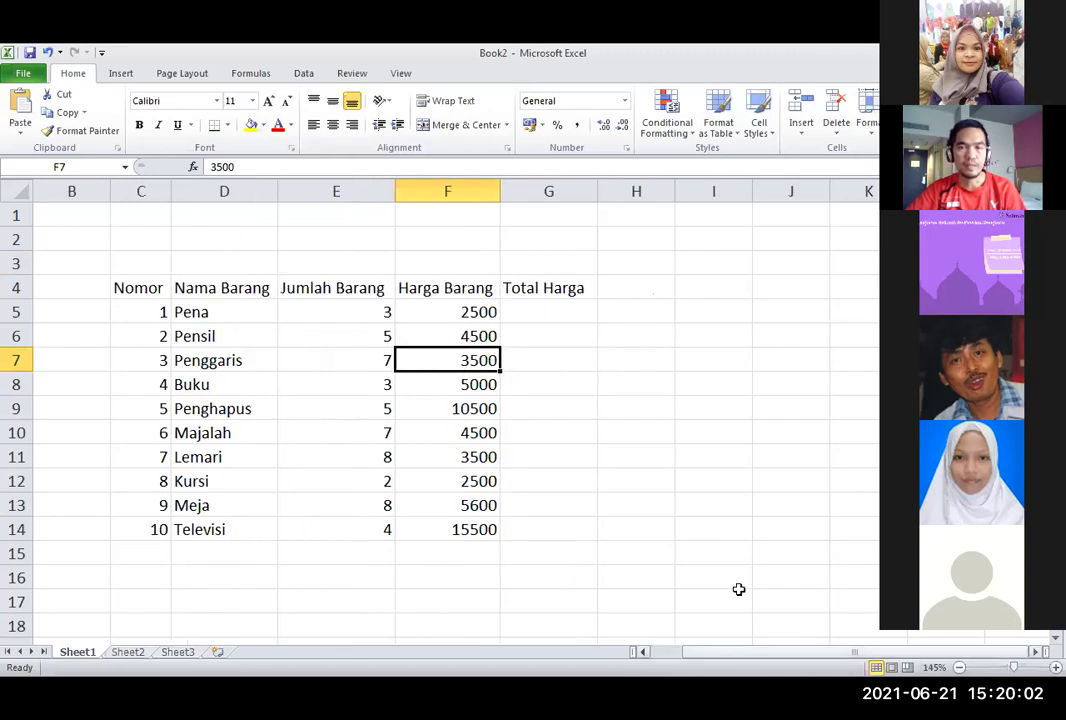
{"action": "left_click", "coordinate": [545, 384]}
{"action": "left_click", "coordinate": [718, 564]}
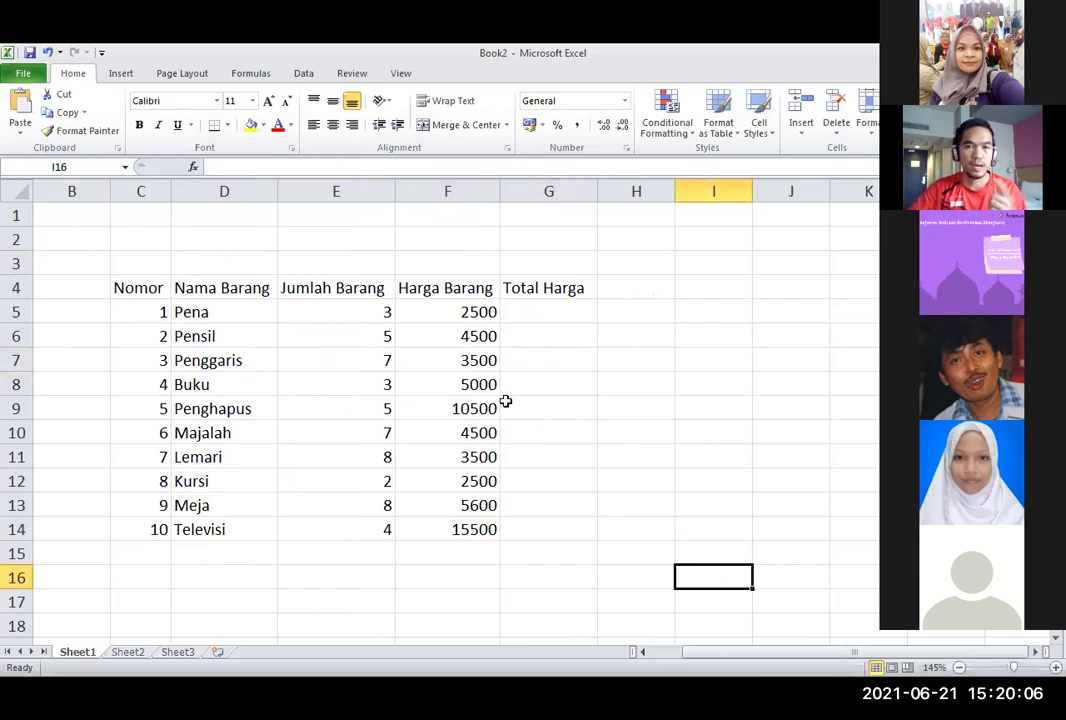
Examine how the numbers in the Harga Barang and Jumlah Barang columns are entered.
{"action": "left_click", "coordinate": [477, 312]}
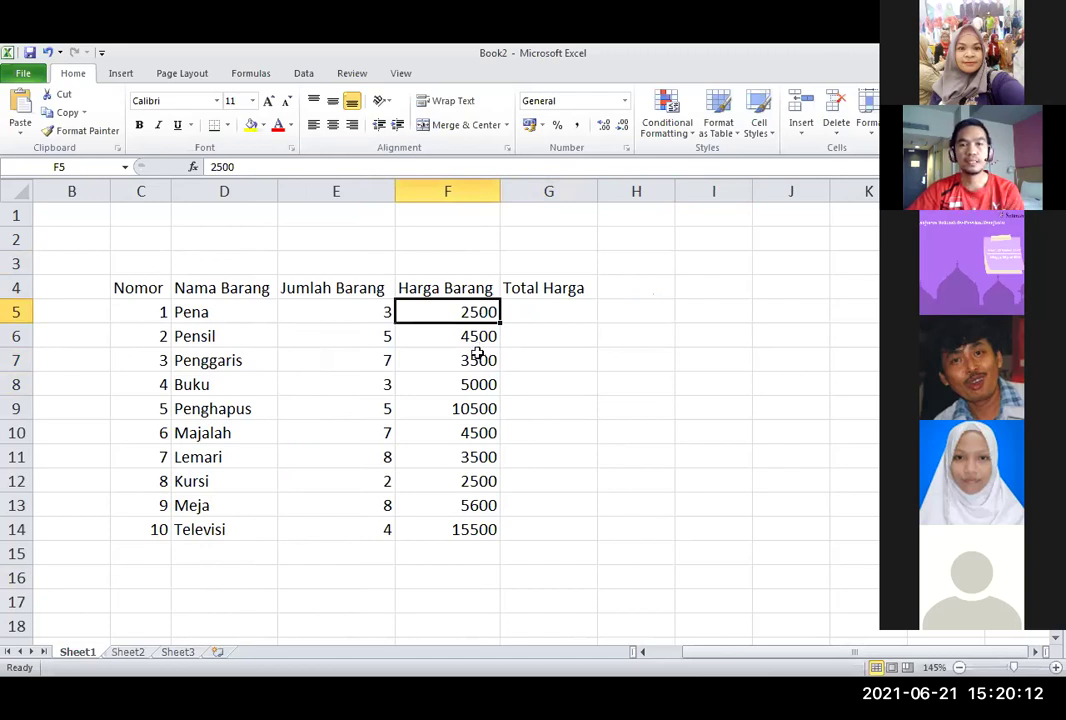
{"action": "left_click", "coordinate": [478, 354]}
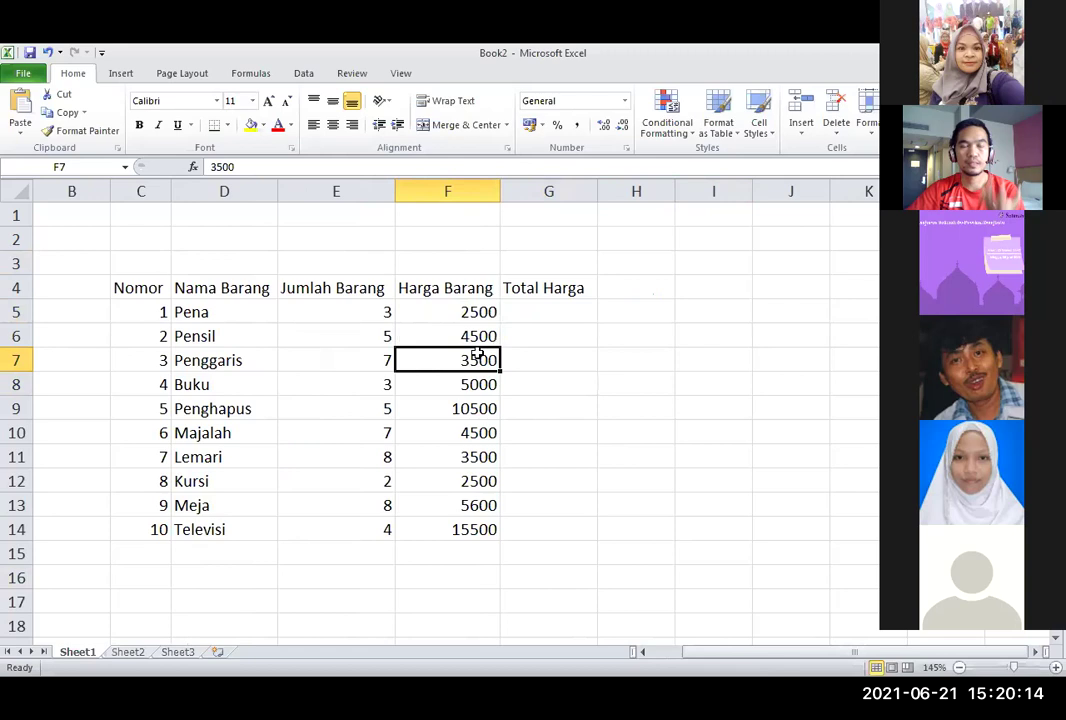
{"action": "left_click", "coordinate": [478, 405]}
{"action": "left_click", "coordinate": [476, 433]}
{"action": "left_click", "coordinate": [475, 481]}
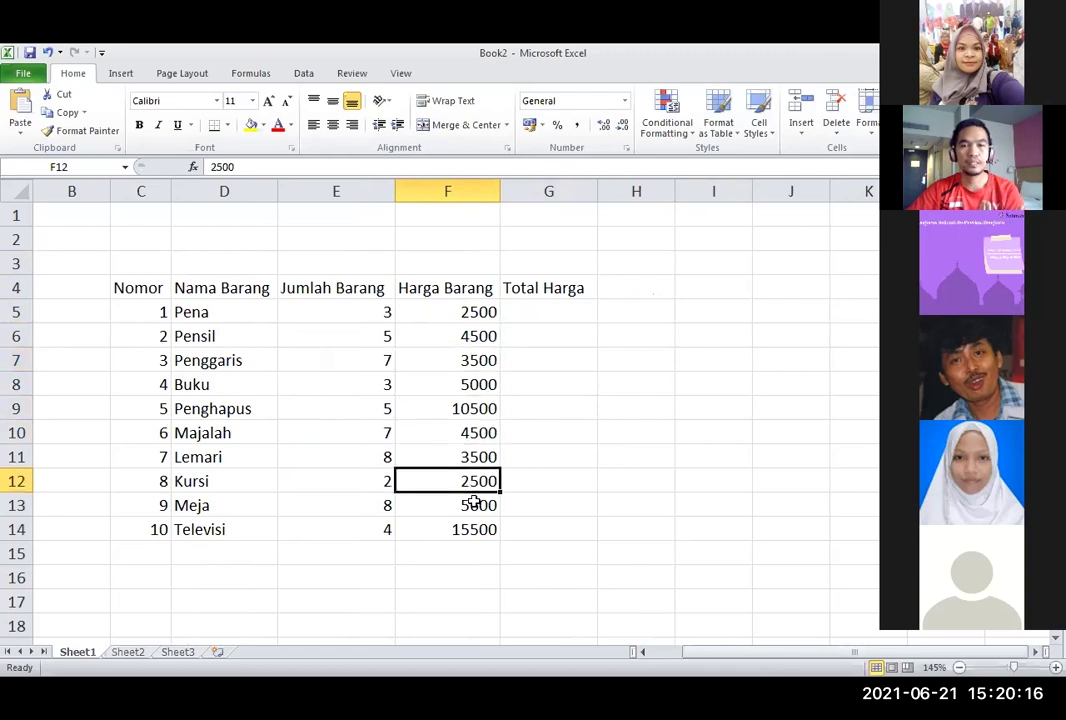
{"action": "left_click", "coordinate": [517, 598]}
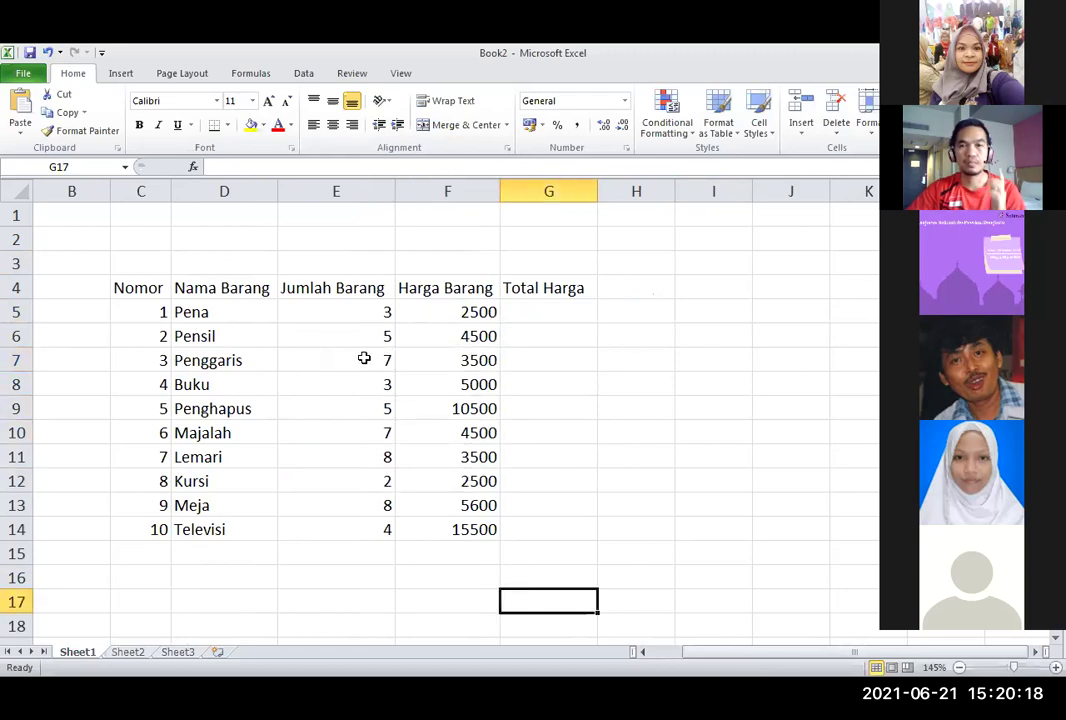
{"action": "left_click", "coordinate": [369, 314]}
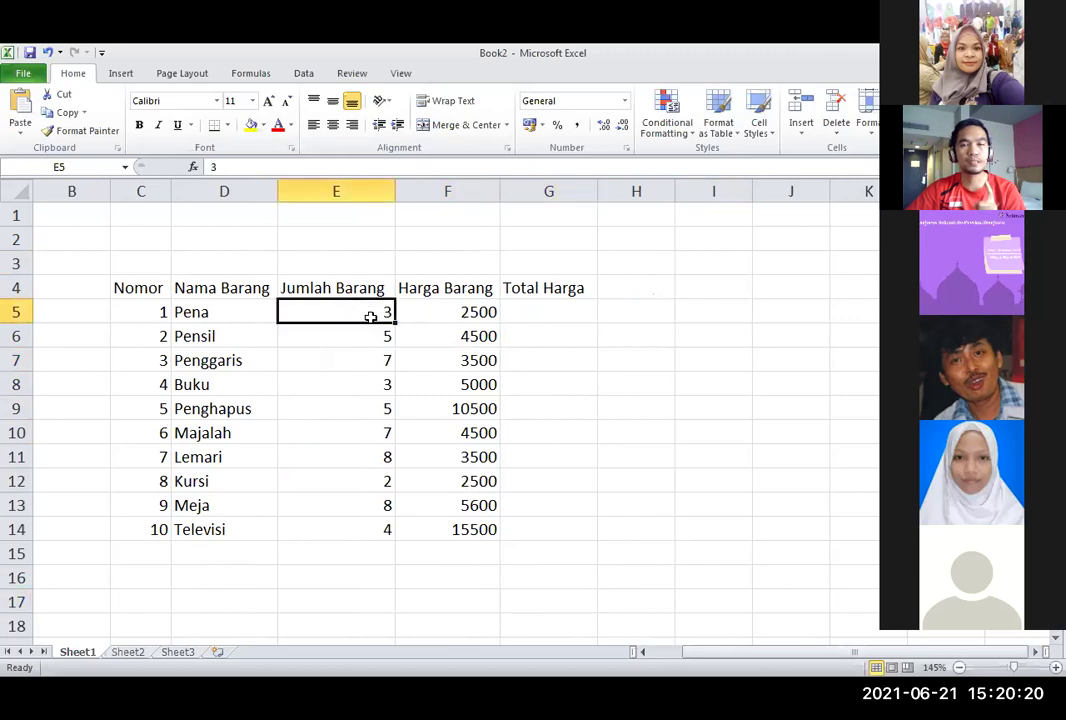
{"action": "left_click", "coordinate": [380, 528]}
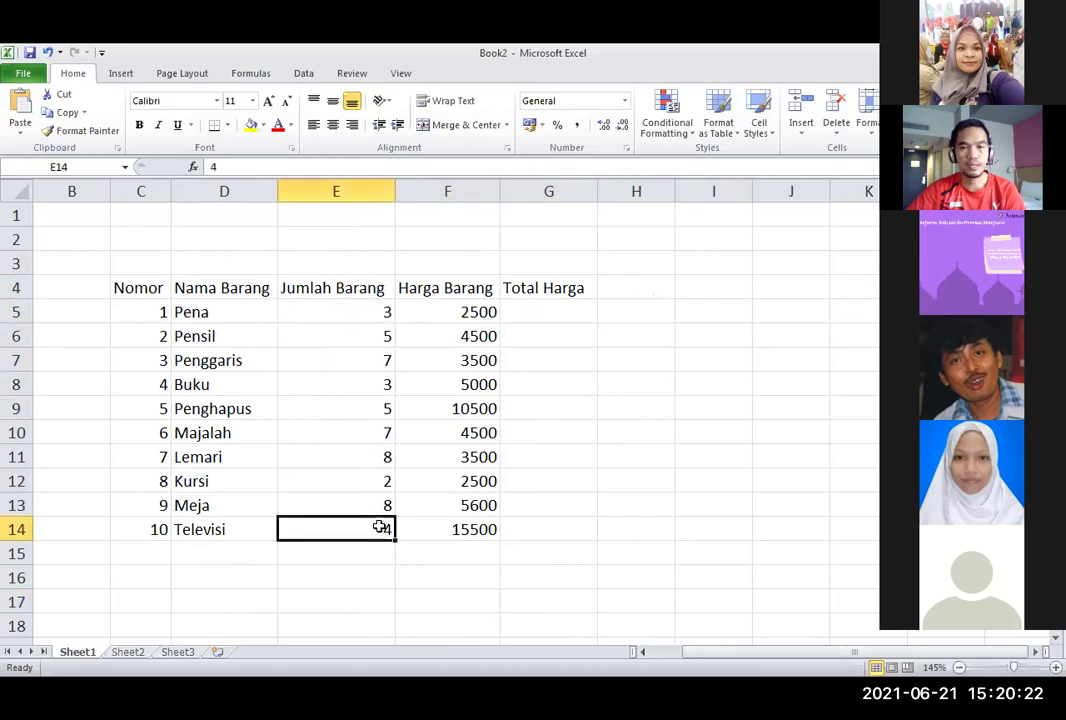
{"action": "left_click", "coordinate": [476, 321]}
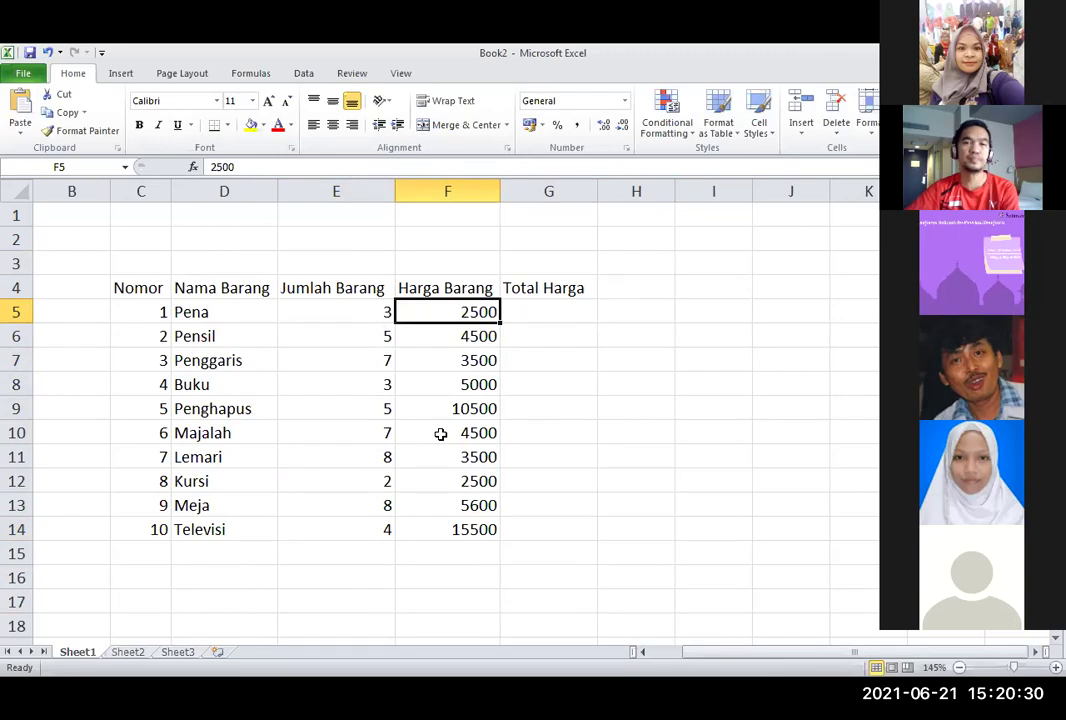
{"action": "left_click", "coordinate": [534, 609]}
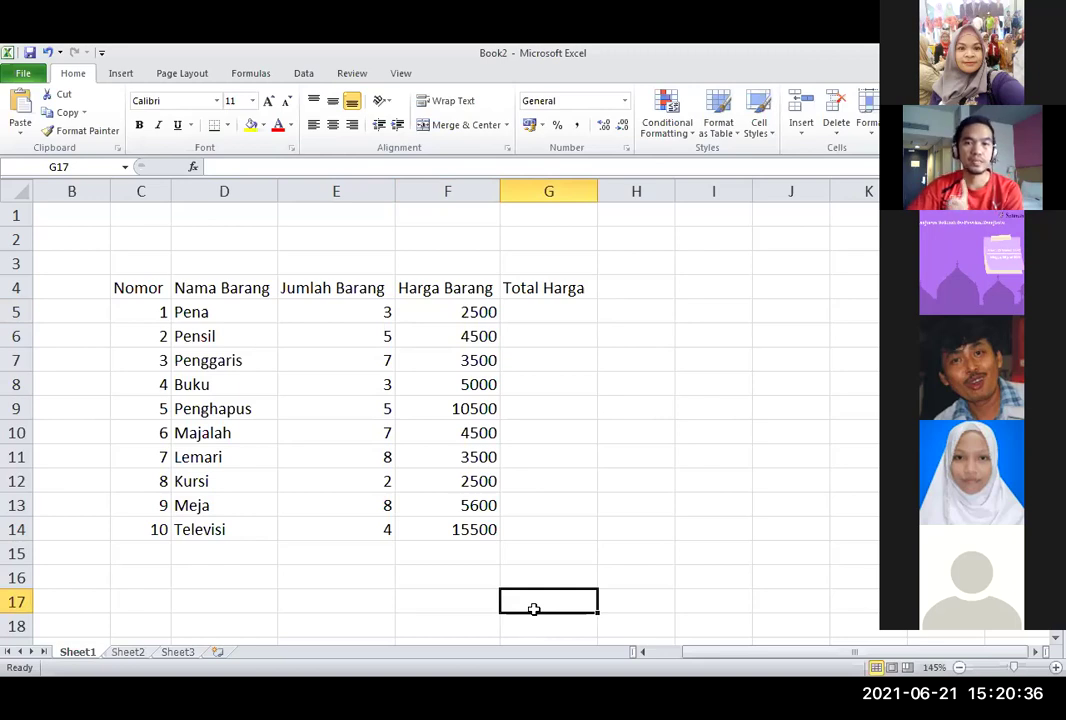
Enter the sample values 3 pcs in cell E2 and 2500 in cell F2 above the table headings.
{"action": "left_click", "coordinate": [342, 236]}
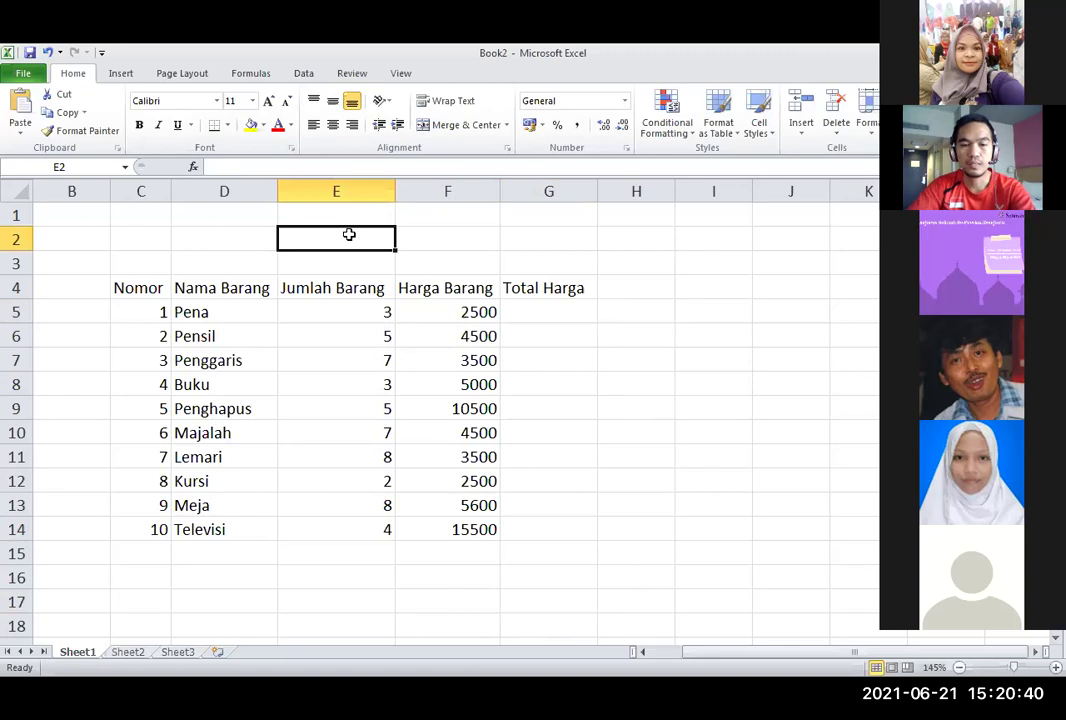
{"action": "type", "text": "3 pcs"}
{"action": "key", "text": "Return"}
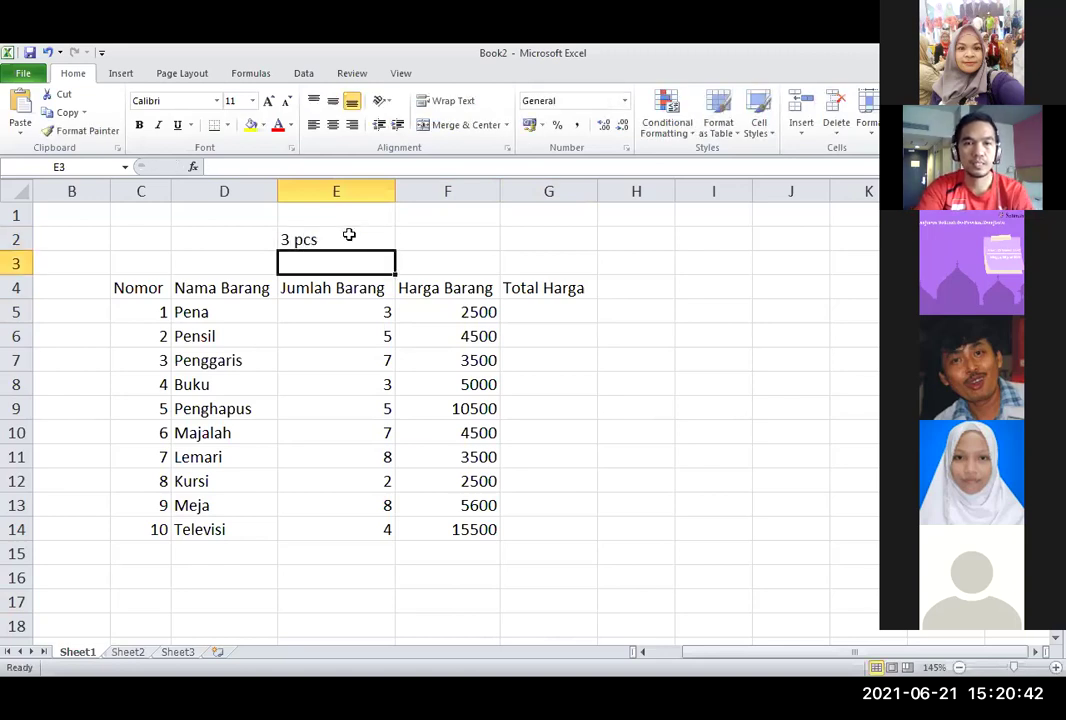
{"action": "left_click", "coordinate": [562, 236]}
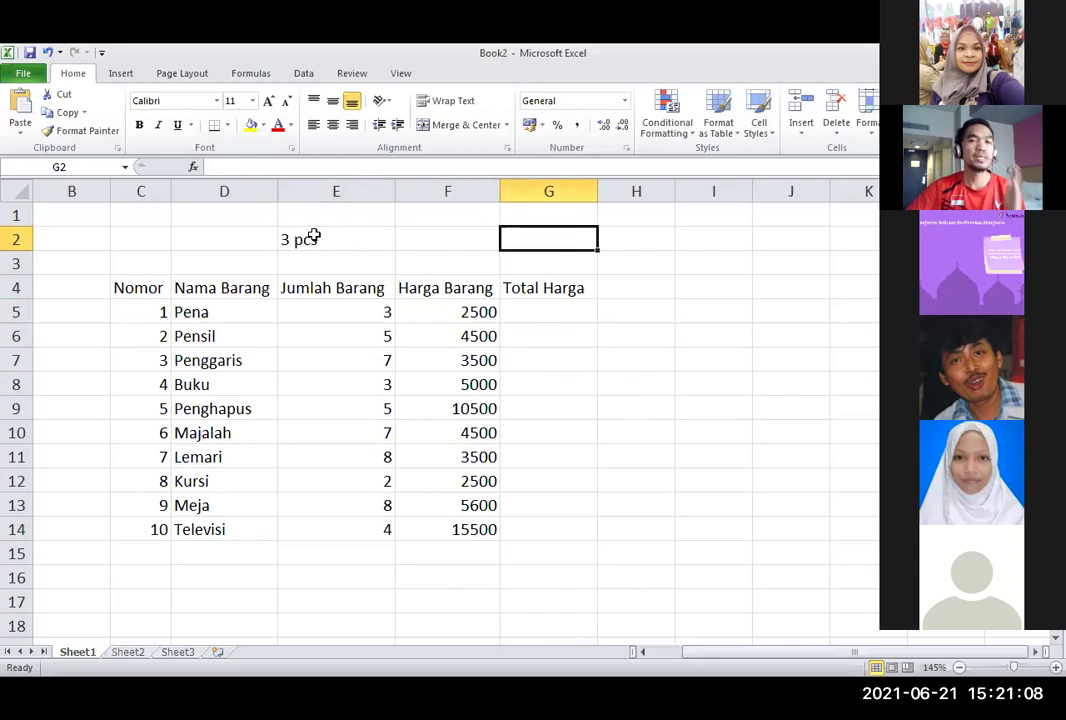
{"action": "left_click", "coordinate": [313, 236]}
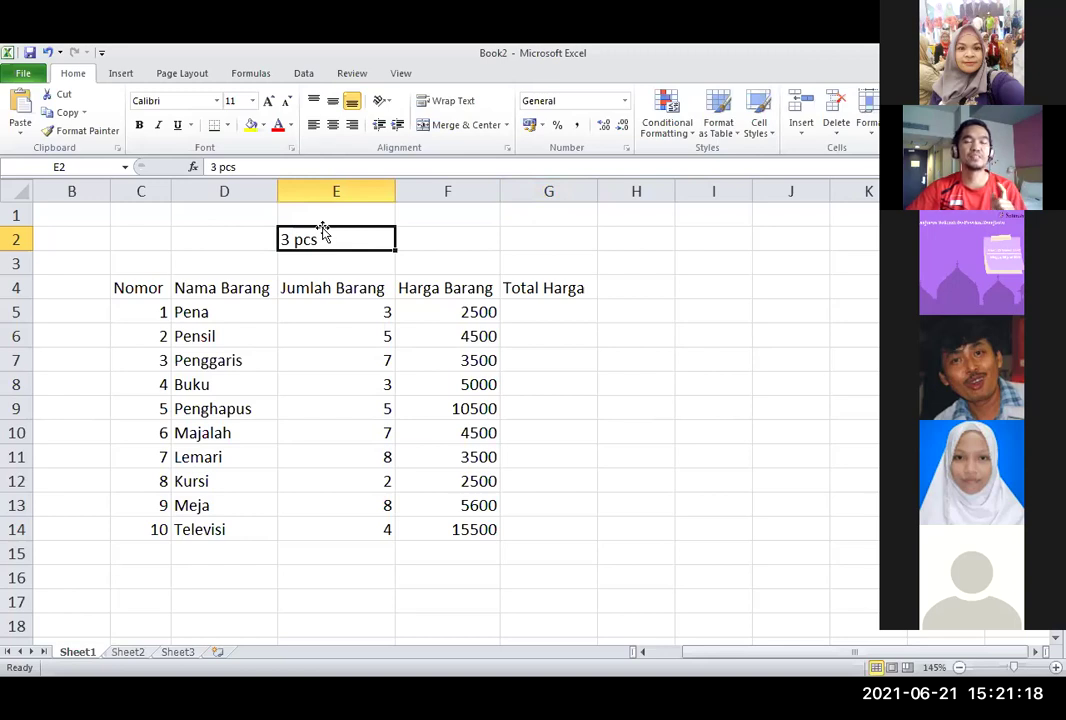
{"action": "left_click", "coordinate": [398, 241]}
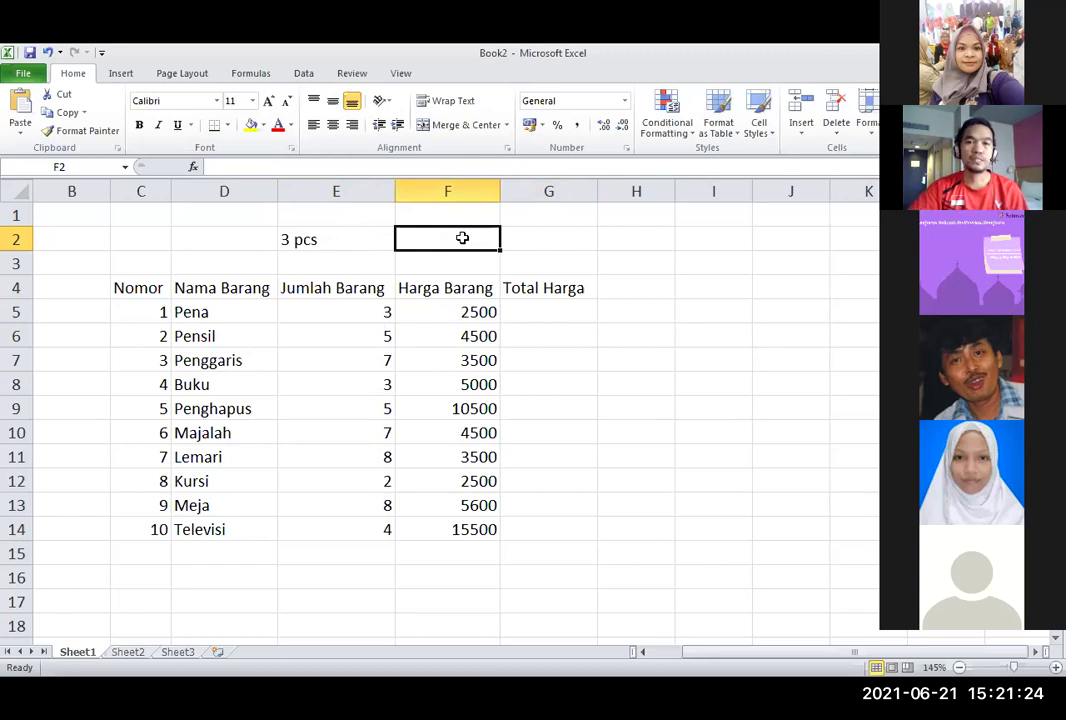
{"action": "type", "text": "2500"}
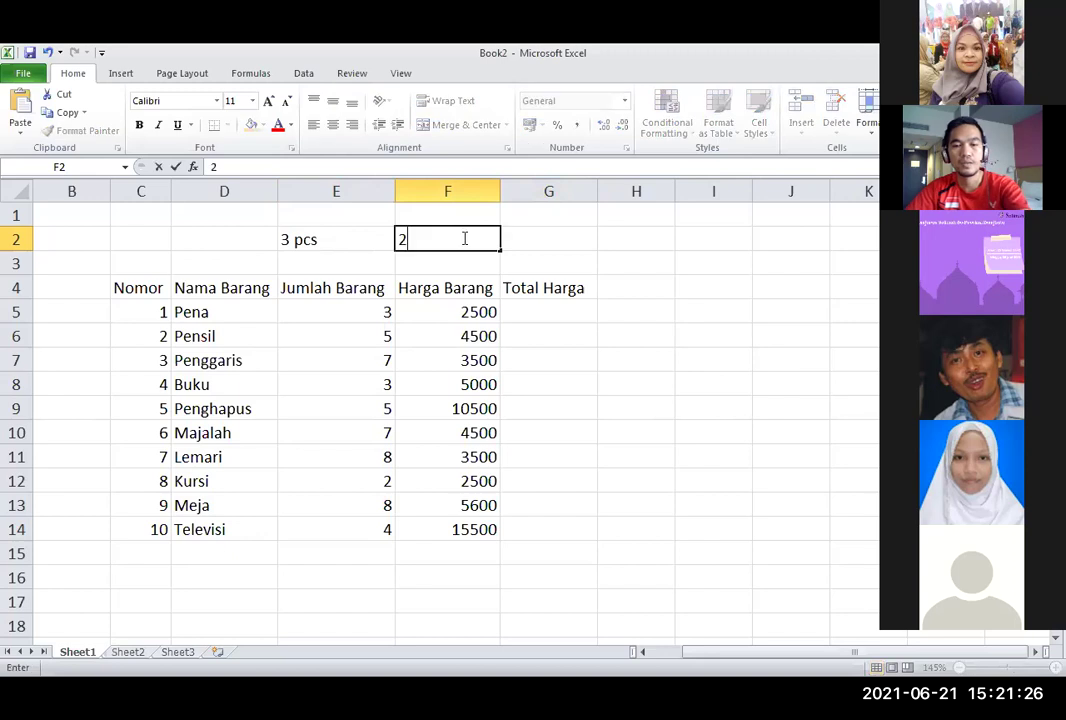
{"action": "left_click", "coordinate": [583, 224]}
{"action": "left_click", "coordinate": [855, 575]}
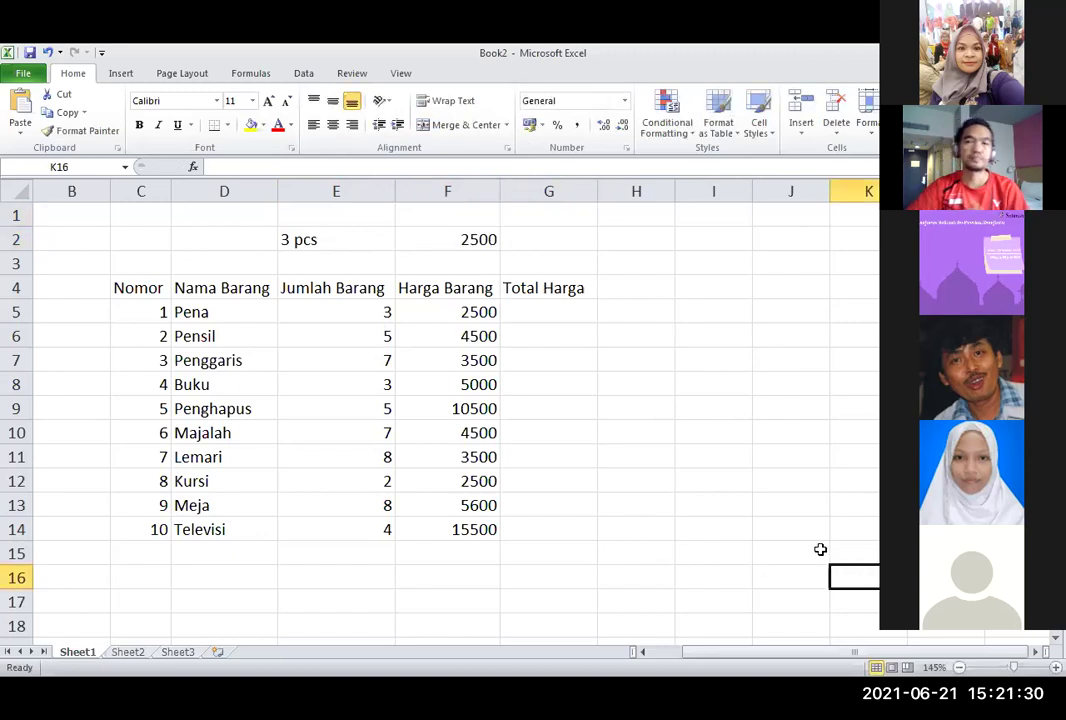
Enter a formula in cell G2 that multiplies the price in F2 by the quantity in E2, =F2*E2.
{"action": "left_click", "coordinate": [532, 236]}
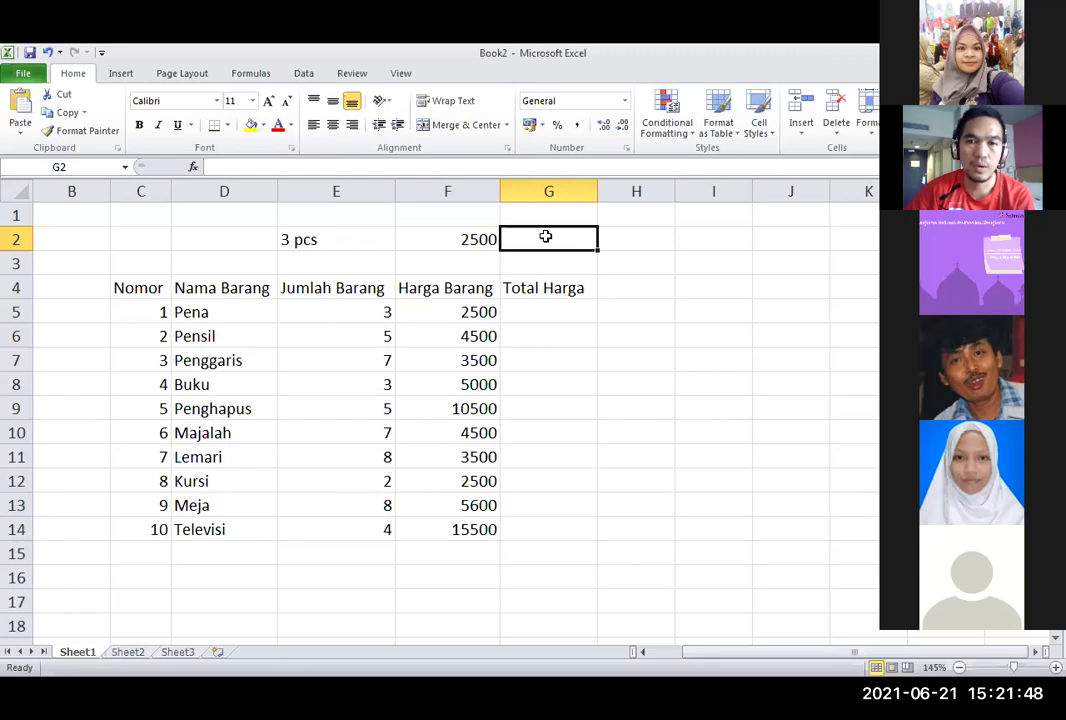
{"action": "type", "text": "="}
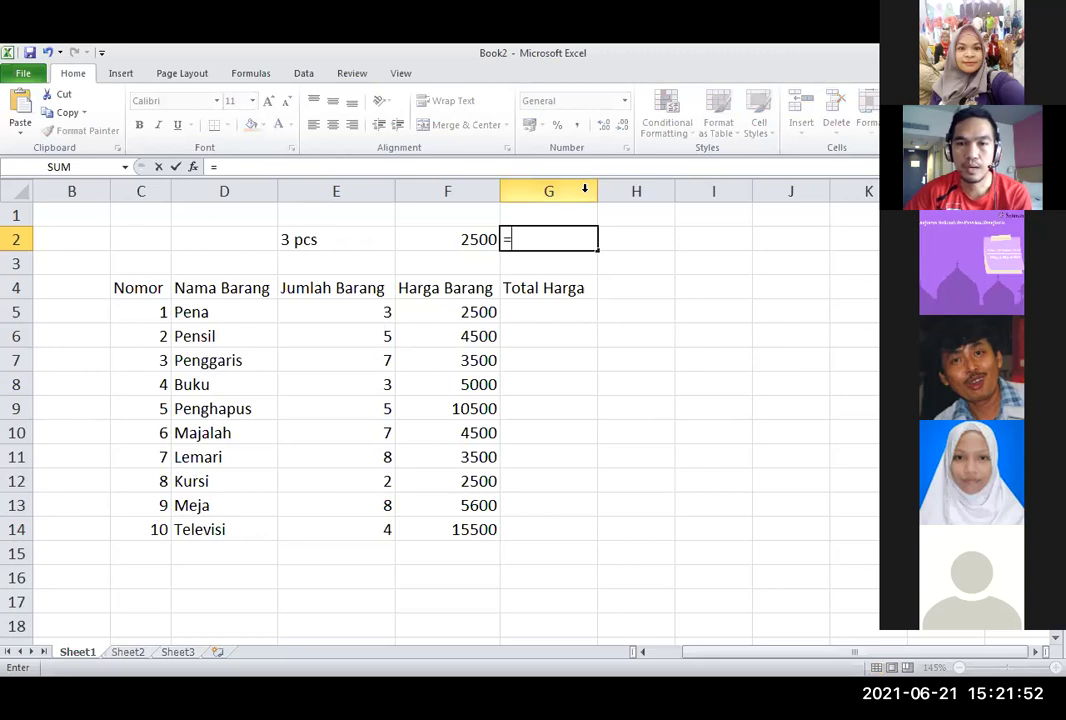
{"action": "left_click", "coordinate": [452, 240]}
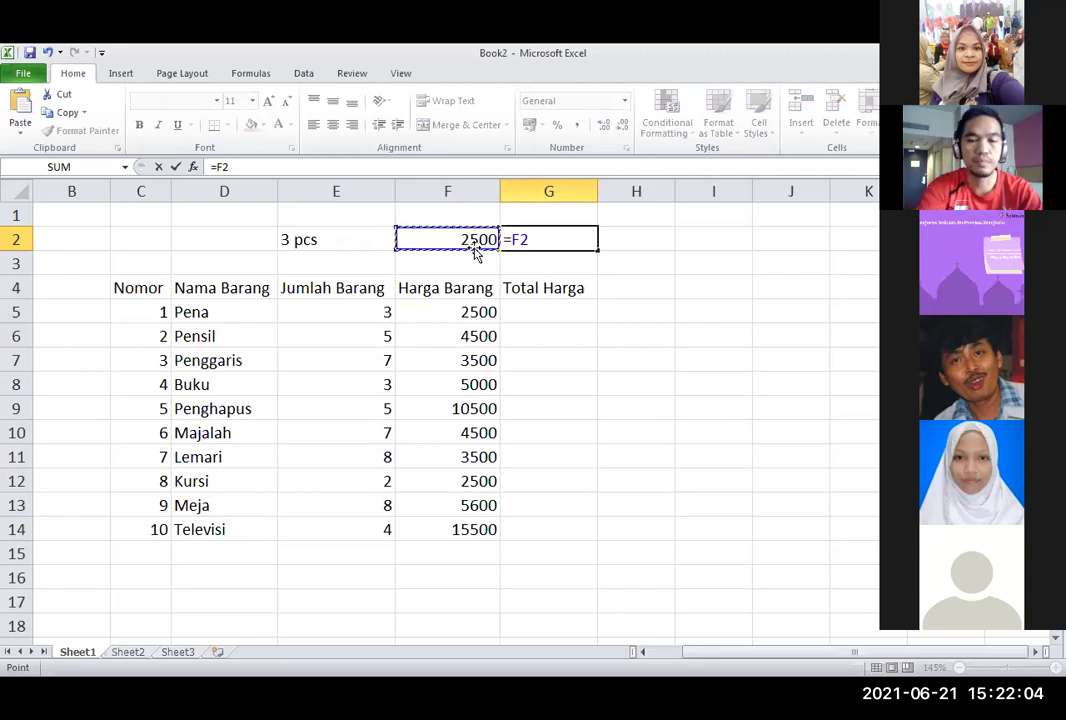
{"action": "type", "text": "*"}
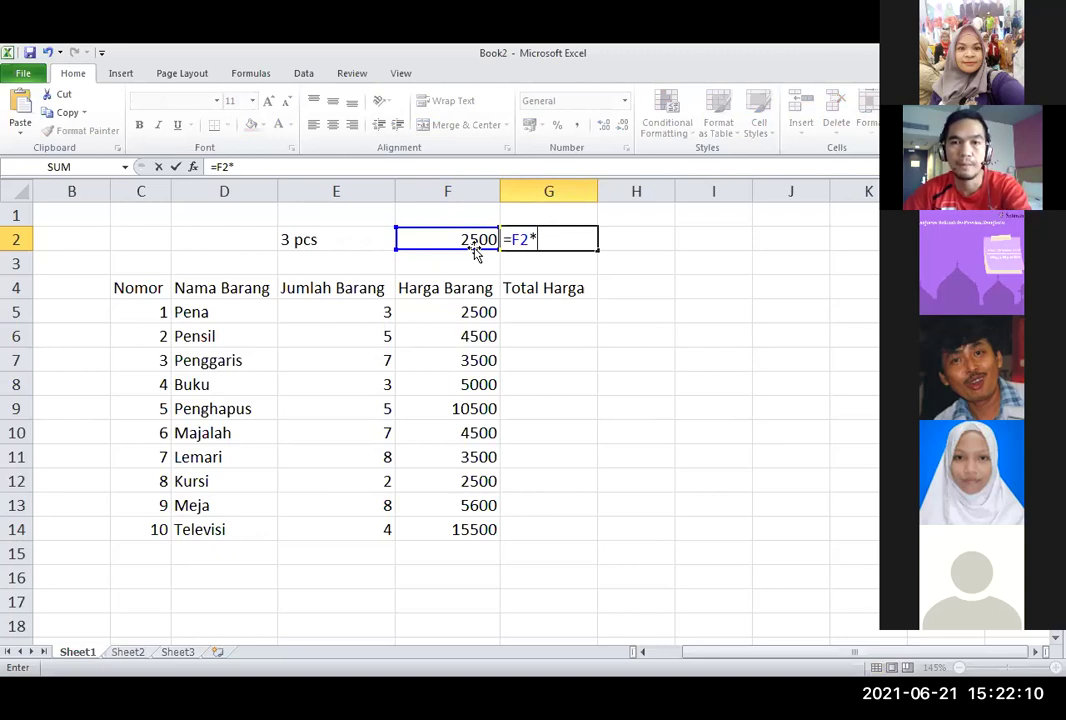
{"action": "left_click", "coordinate": [316, 241]}
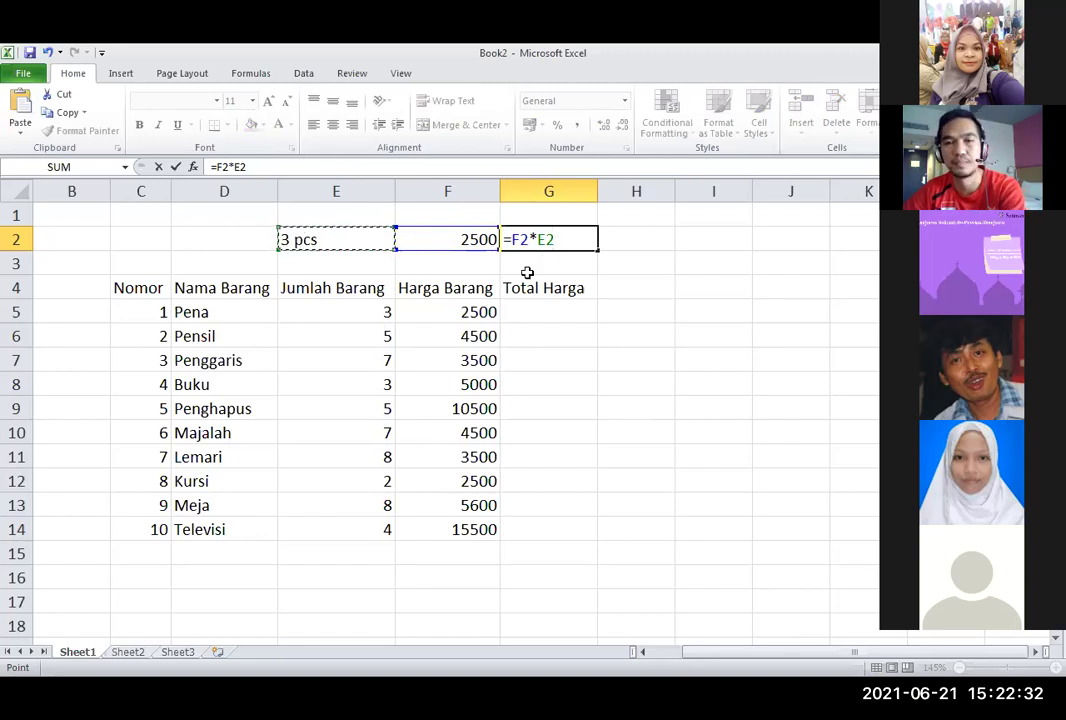
{"action": "key", "text": "Return"}
{"action": "left_click", "coordinate": [604, 386]}
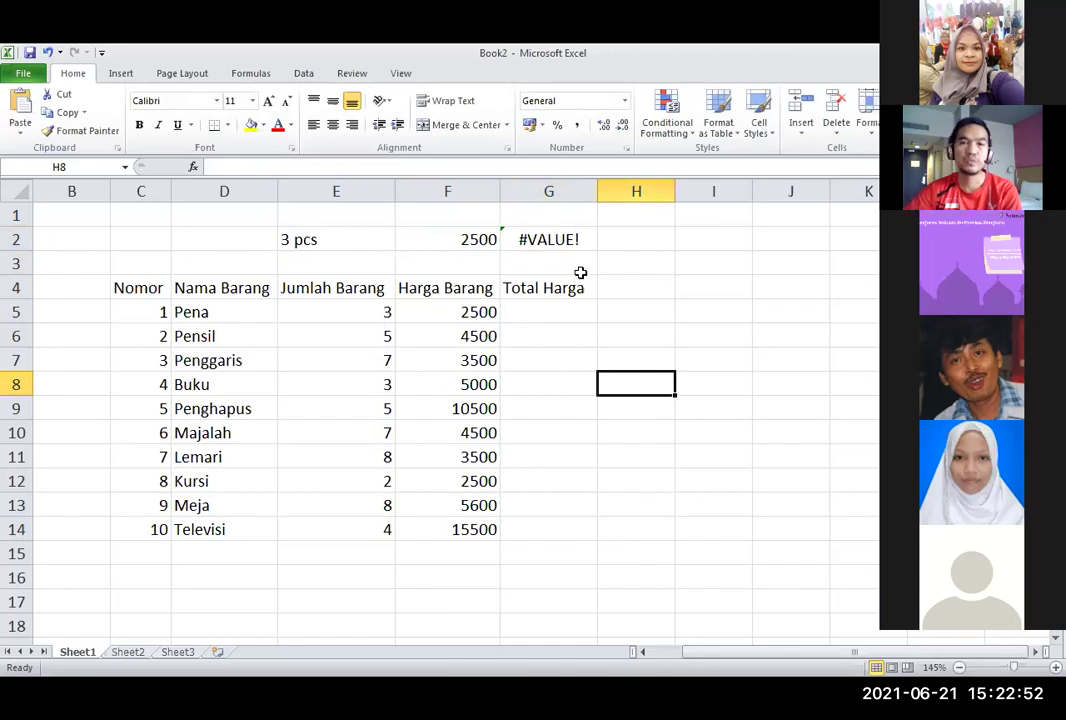
{"action": "left_click", "coordinate": [568, 252]}
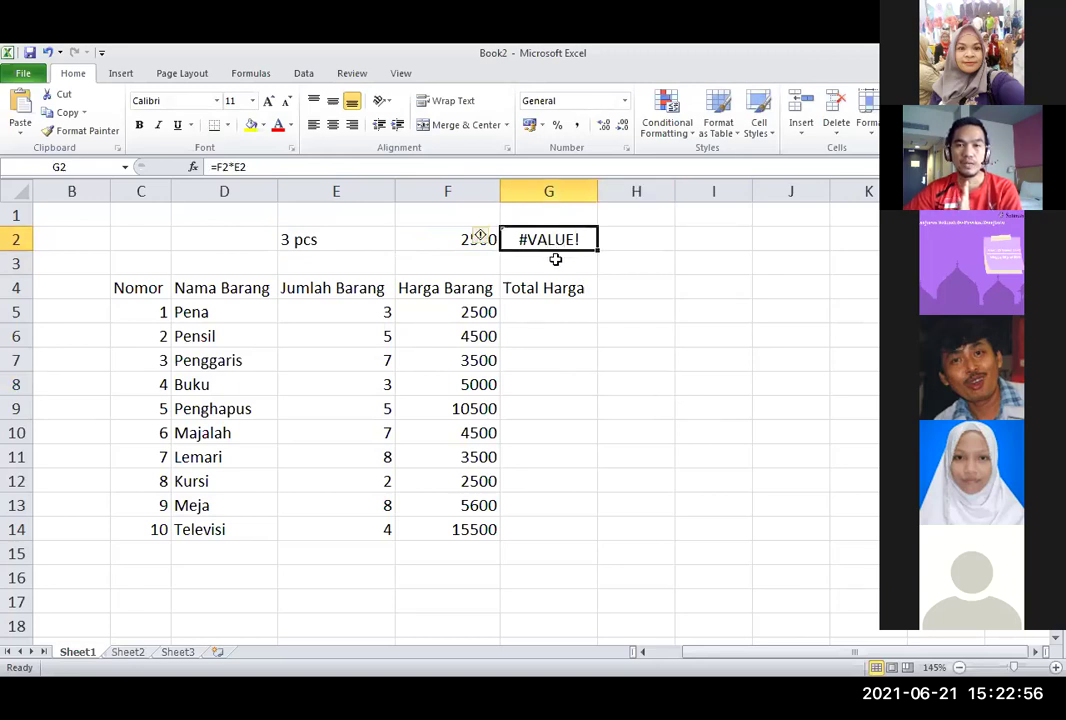
{"action": "left_click", "coordinate": [566, 262]}
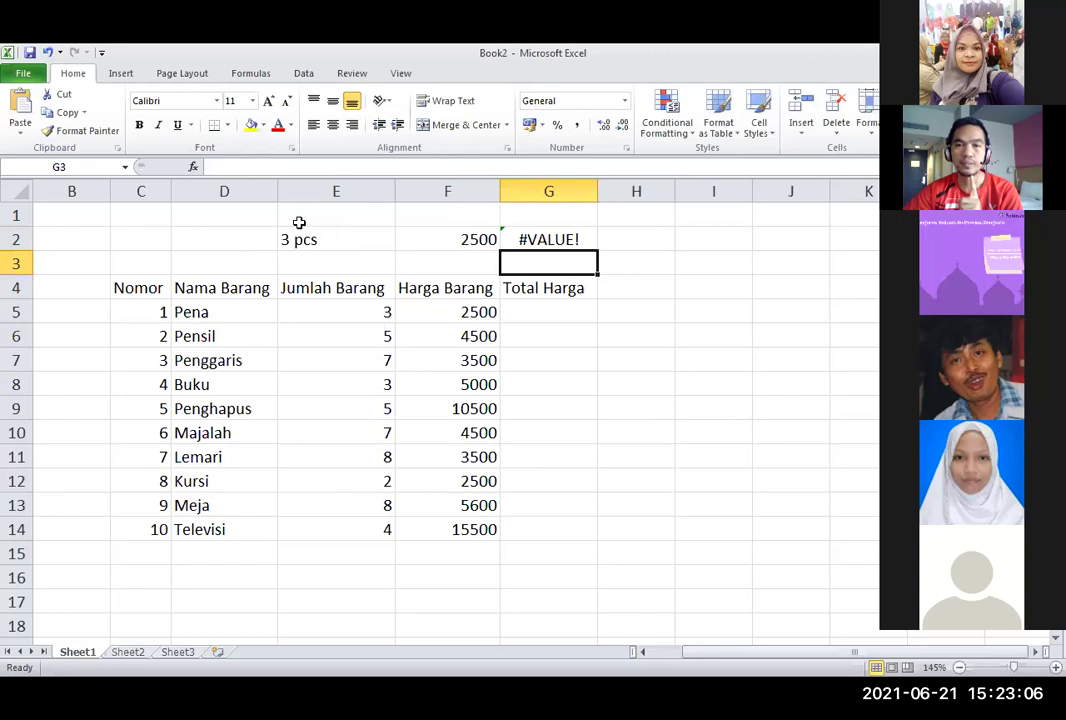
Clear the sample quantity in cell E2 and enter the plain number 3 in its place.
{"action": "left_click", "coordinate": [419, 258]}
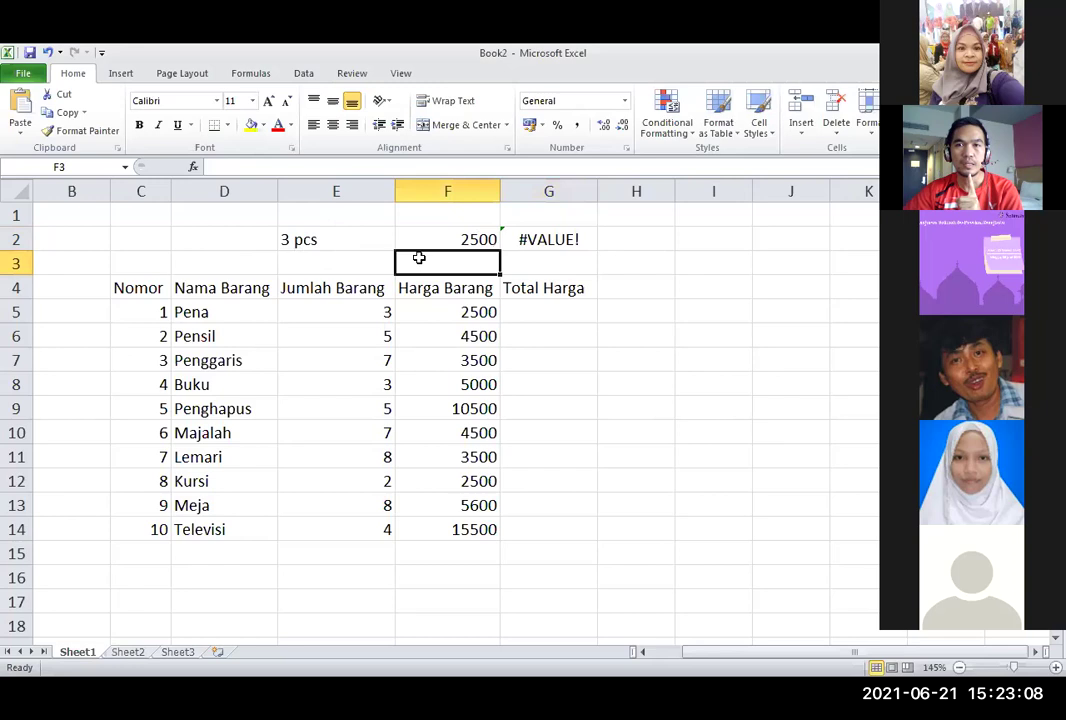
{"action": "left_click", "coordinate": [328, 262]}
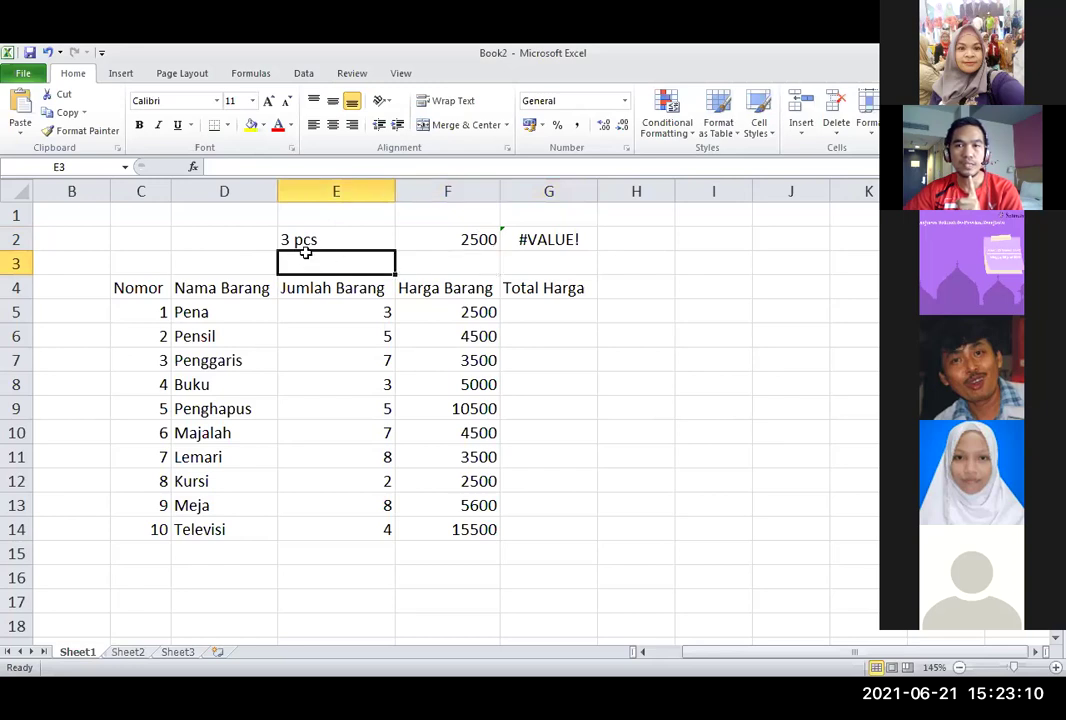
{"action": "left_click", "coordinate": [334, 240]}
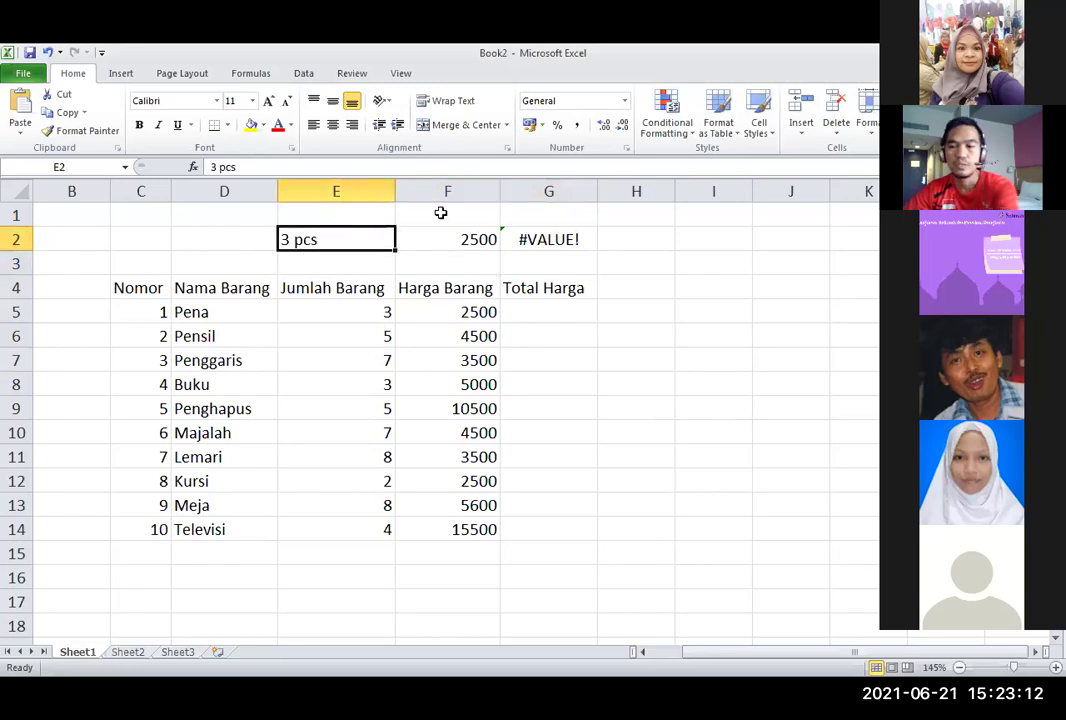
{"action": "key", "text": "Delete"}
{"action": "left_click", "coordinate": [531, 360]}
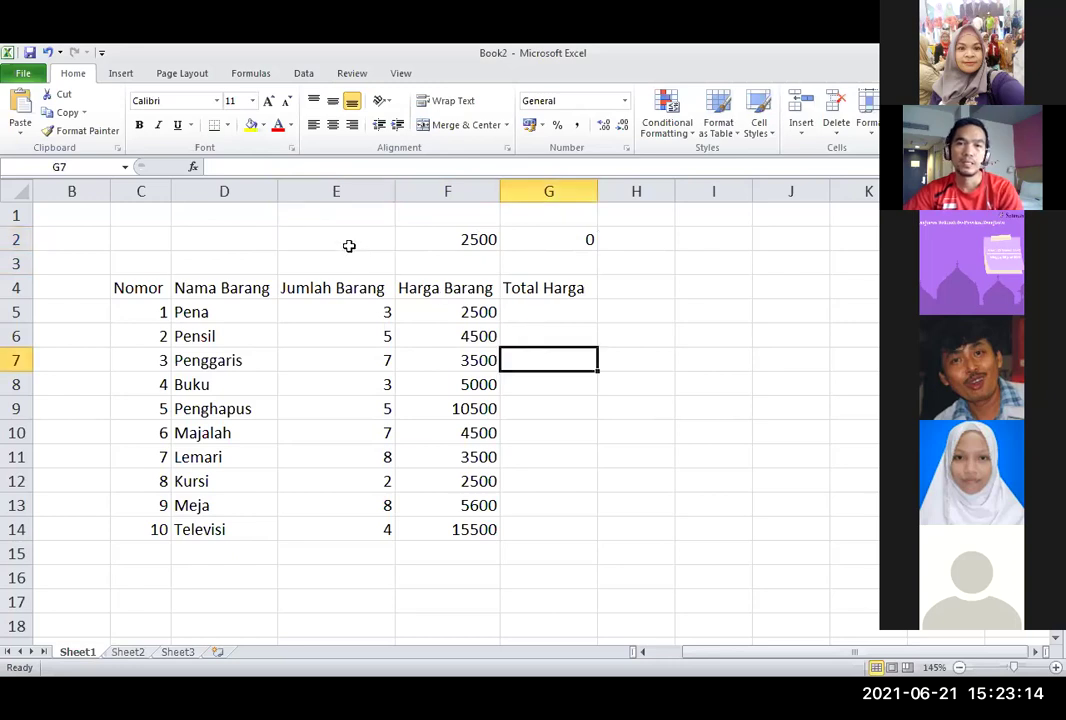
{"action": "left_click", "coordinate": [340, 238]}
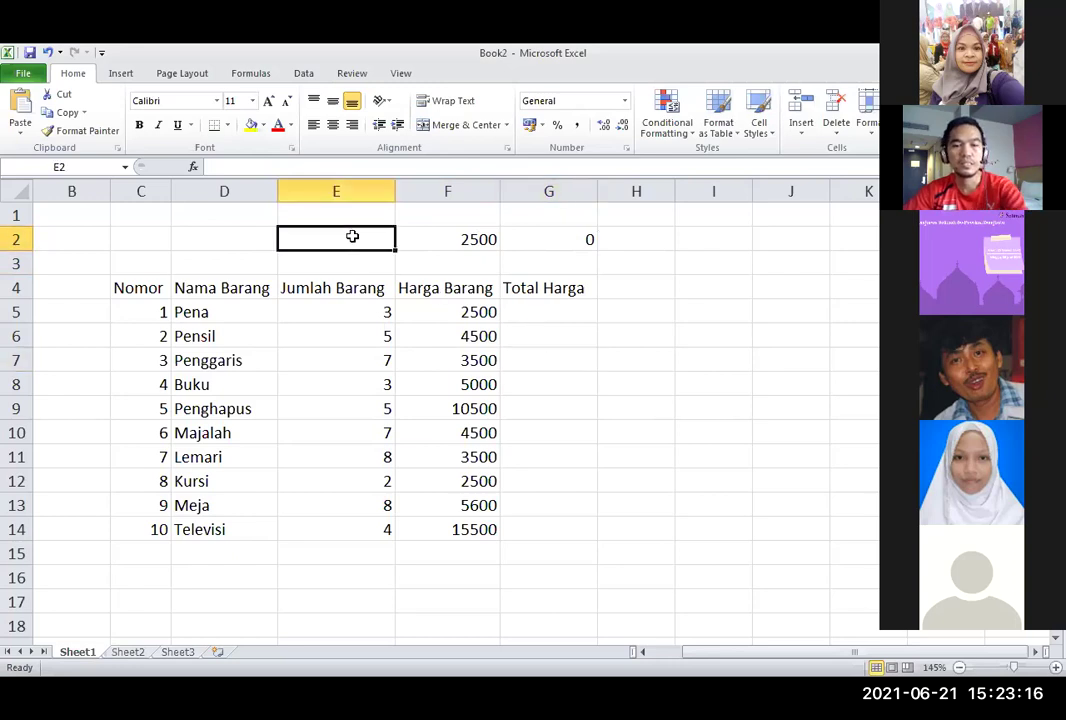
{"action": "type", "text": "3"}
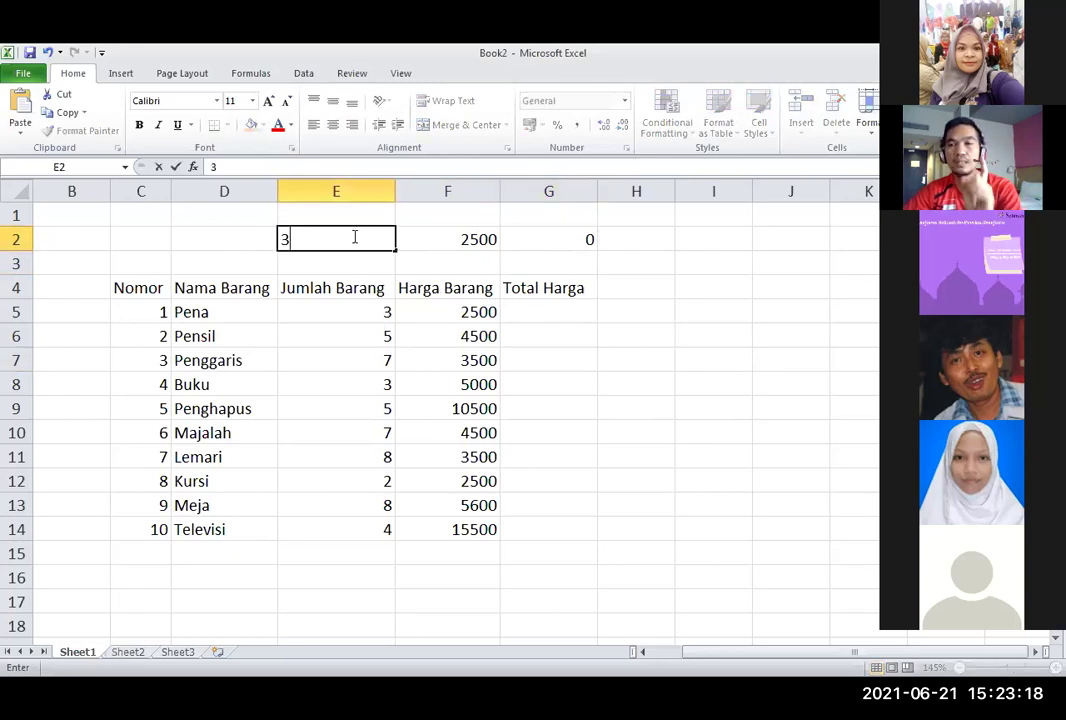
{"action": "key", "text": "Return"}
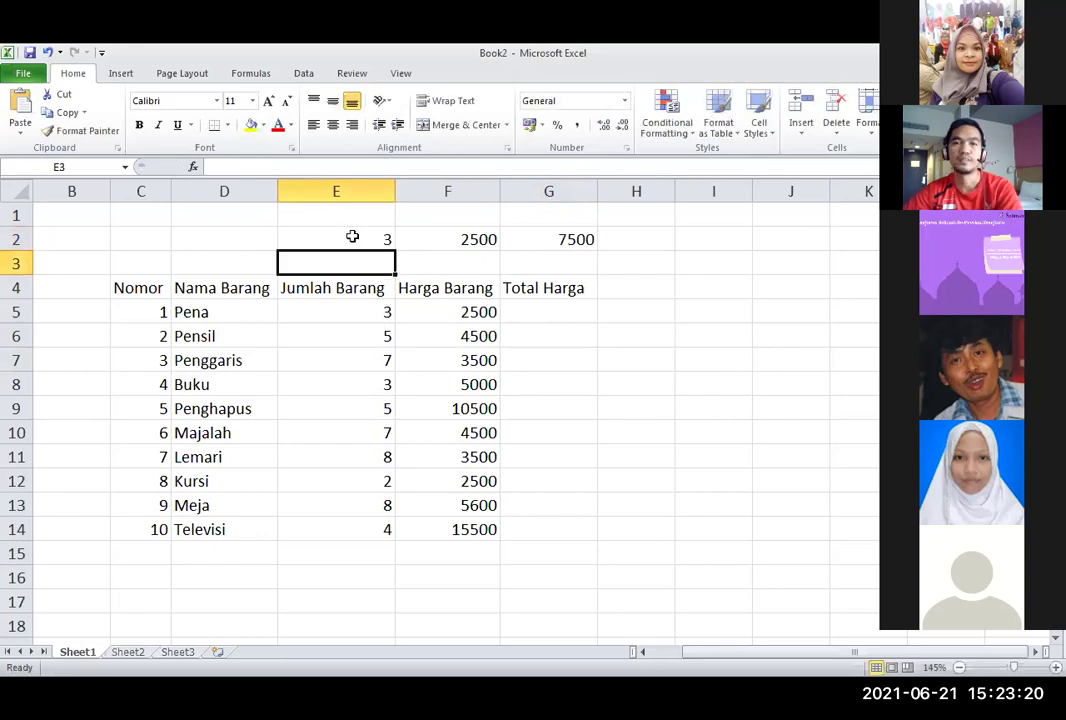
Examine the formula in cell G2 and the quantity in cell E2 that it uses.
{"action": "left_click", "coordinate": [575, 238]}
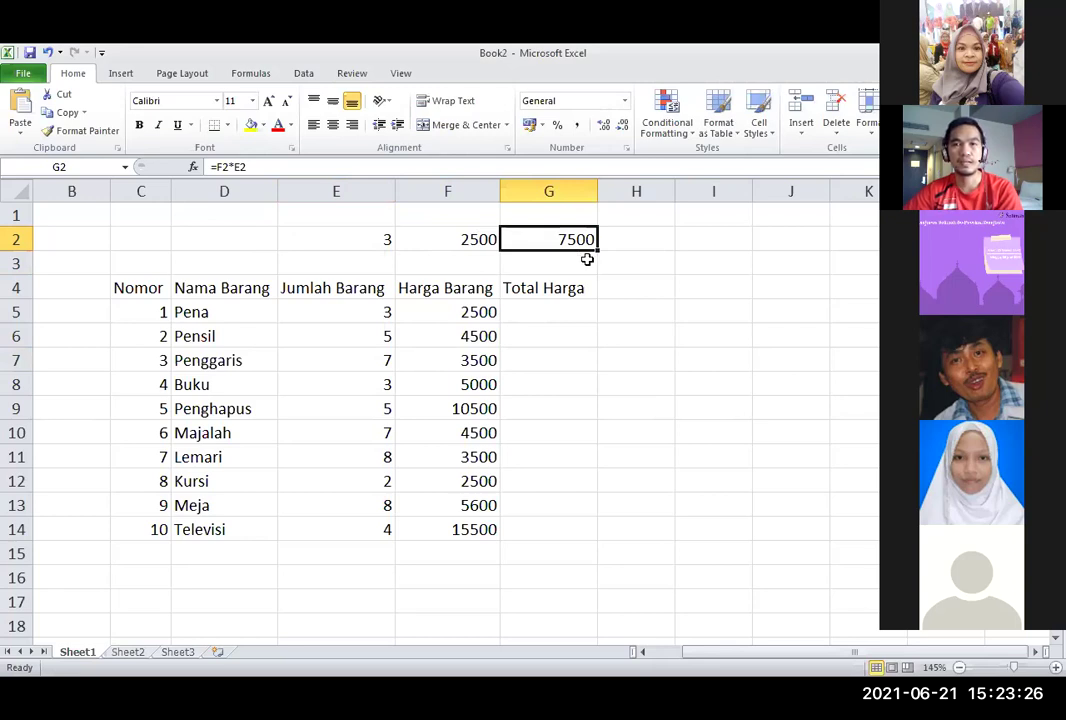
{"action": "left_click", "coordinate": [587, 259]}
{"action": "left_click", "coordinate": [369, 239]}
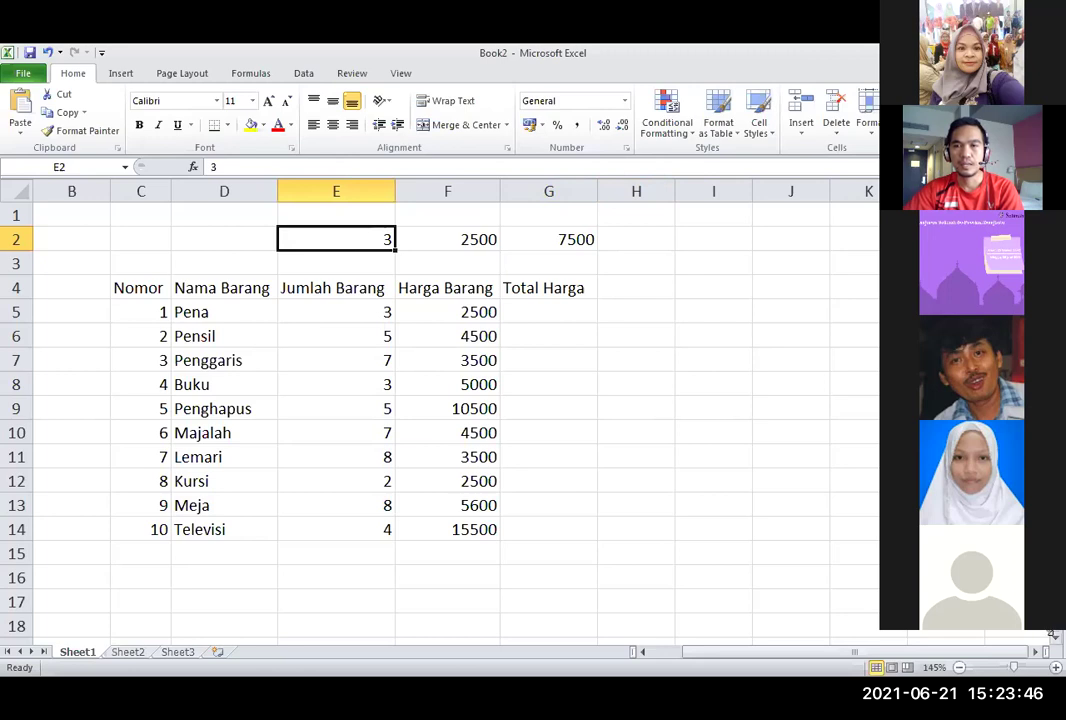
{"action": "left_click", "coordinate": [587, 368]}
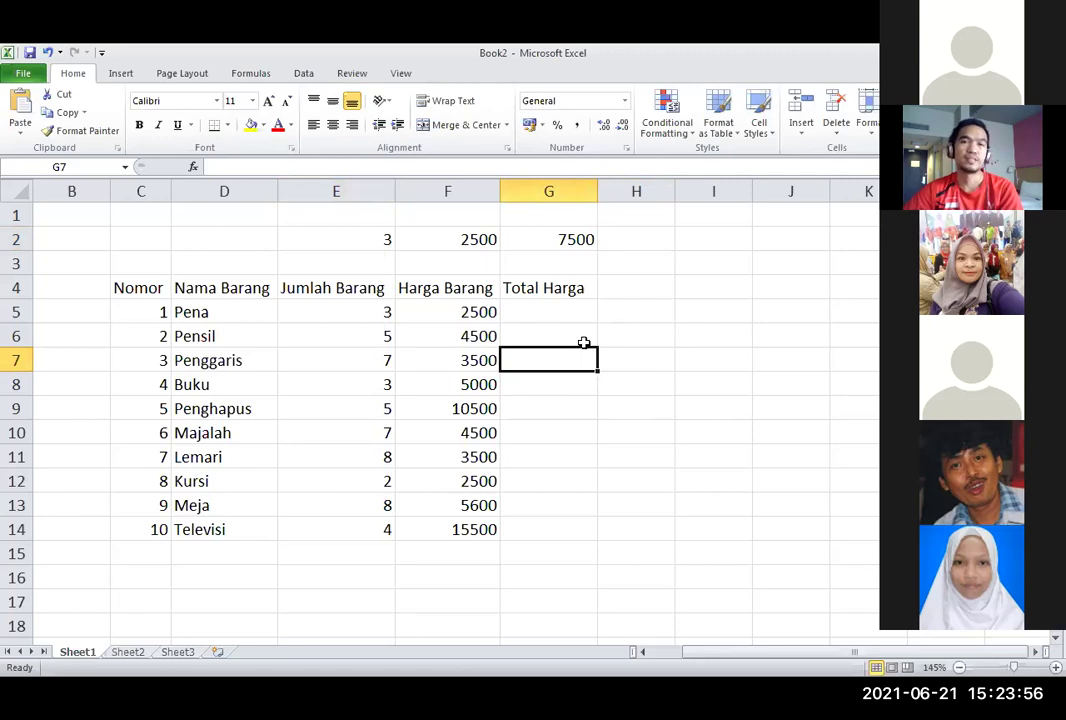
{"action": "left_click", "coordinate": [382, 241]}
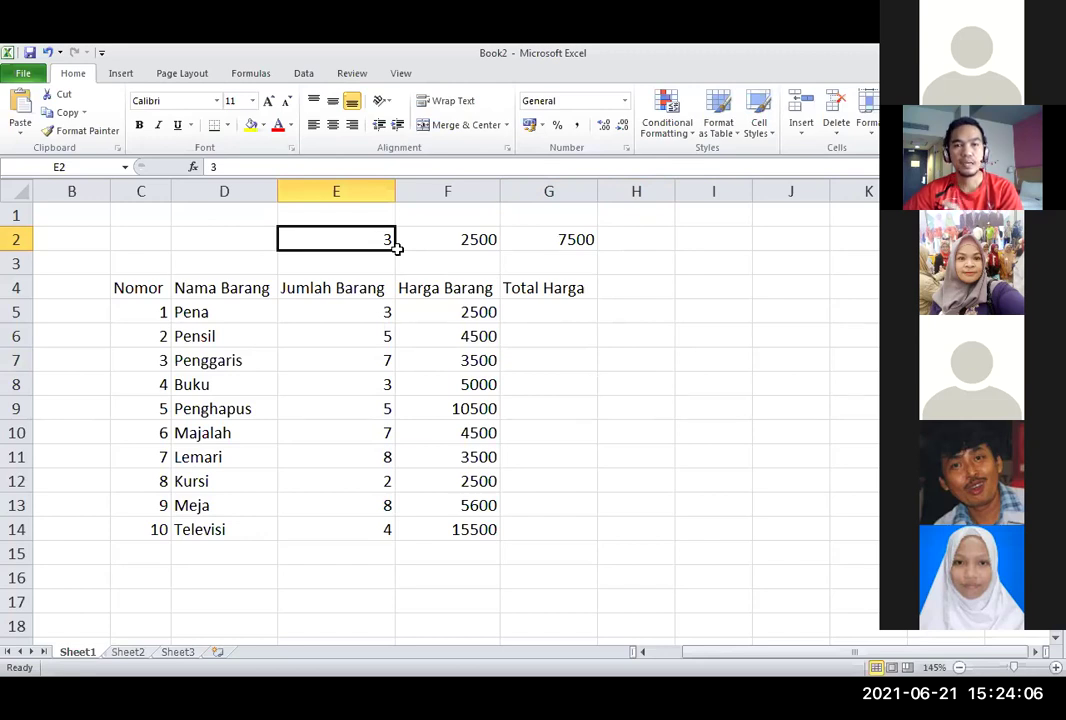
{"action": "left_click", "coordinate": [476, 264]}
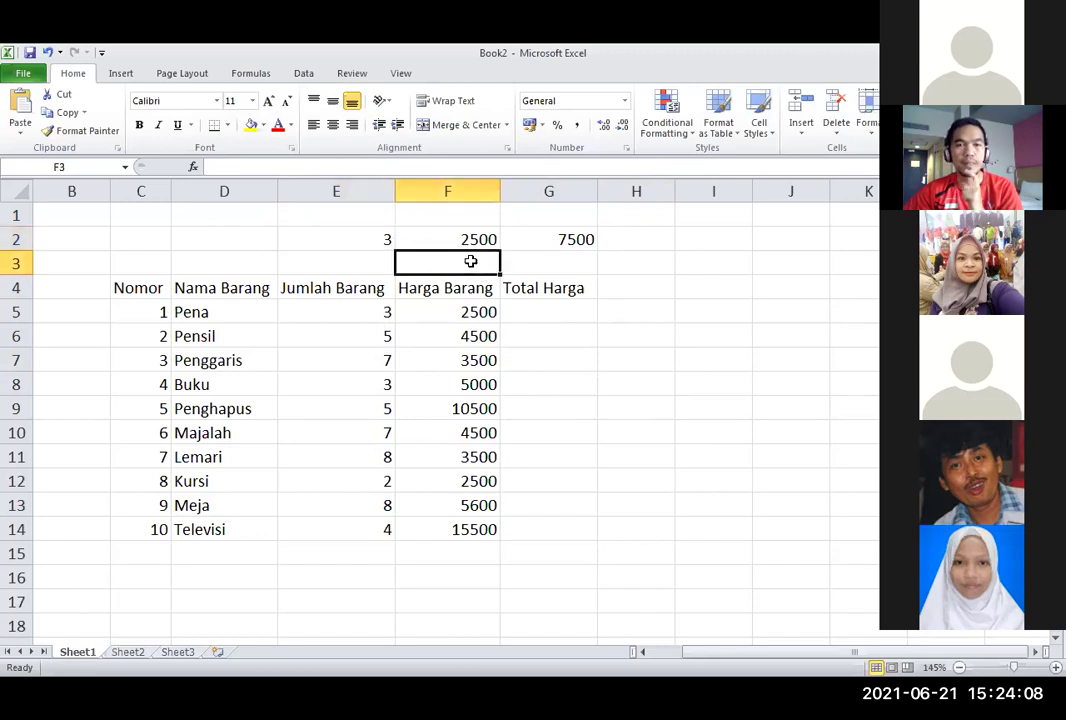
{"action": "left_click", "coordinate": [355, 237]}
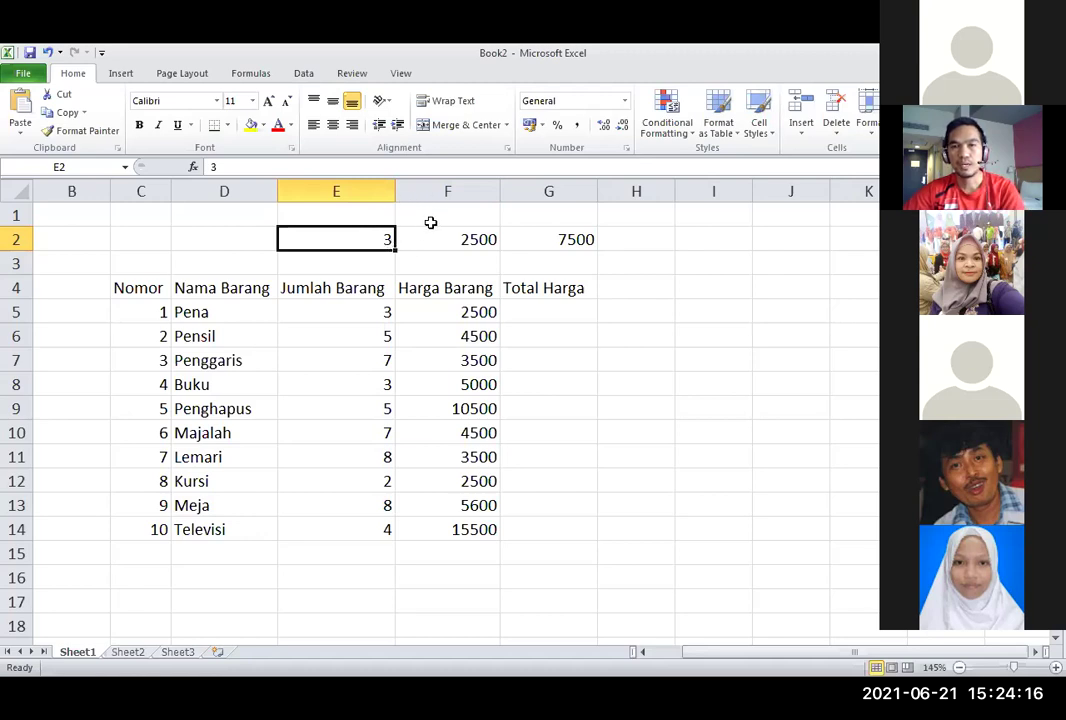
{"action": "right_click", "coordinate": [368, 240]}
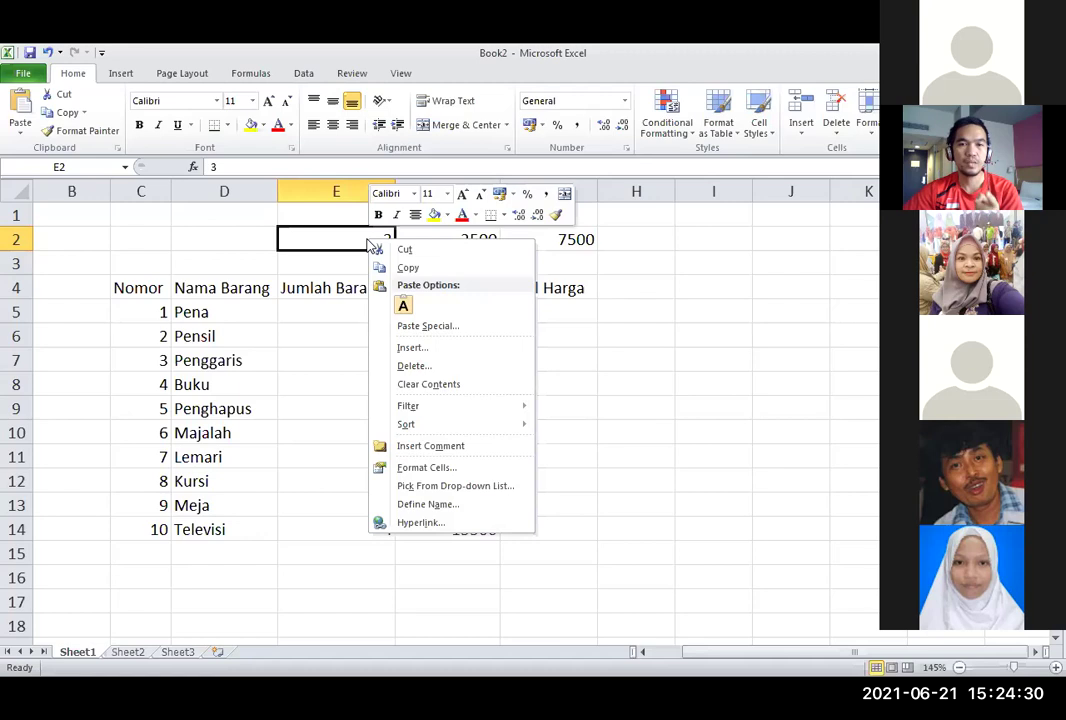
{"action": "left_click", "coordinate": [422, 477]}
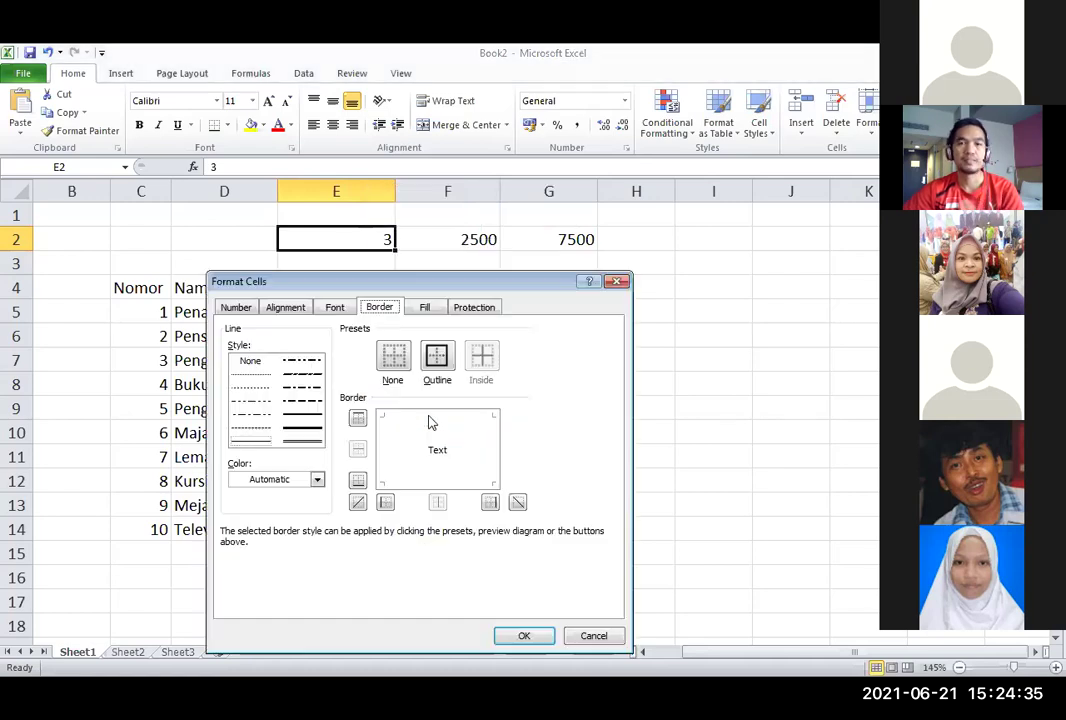
{"action": "left_click", "coordinate": [620, 282]}
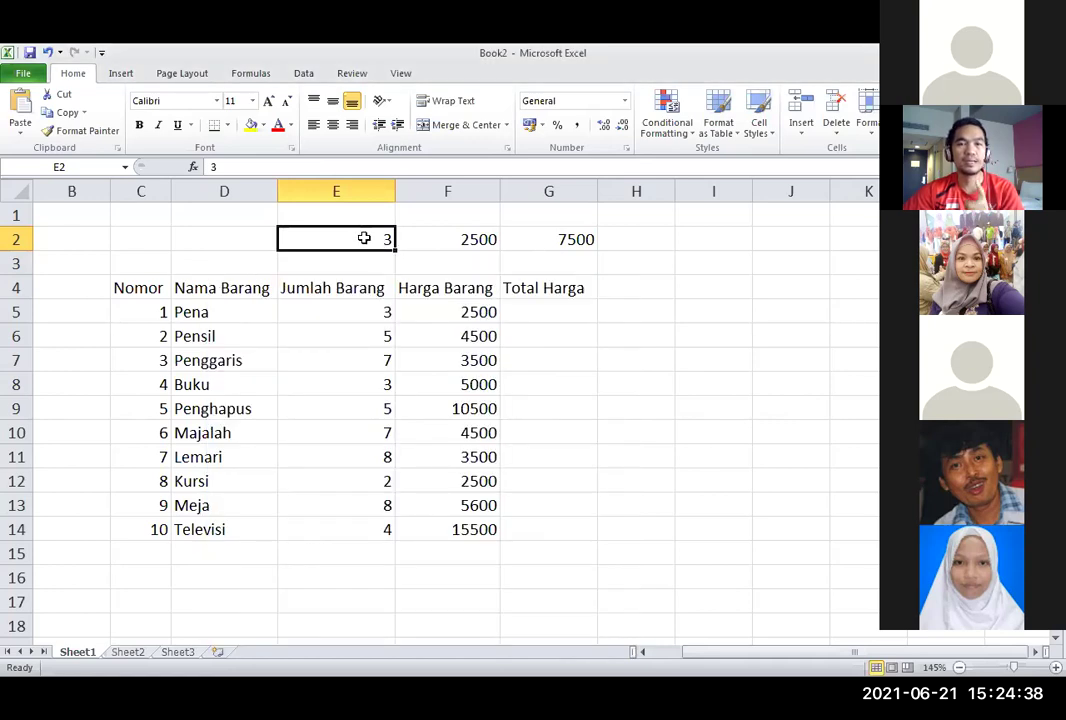
Open the Format Cells dialog for cell E2 and review its number, alignment, font, border, fill and protection settings.
{"action": "right_click", "coordinate": [364, 239]}
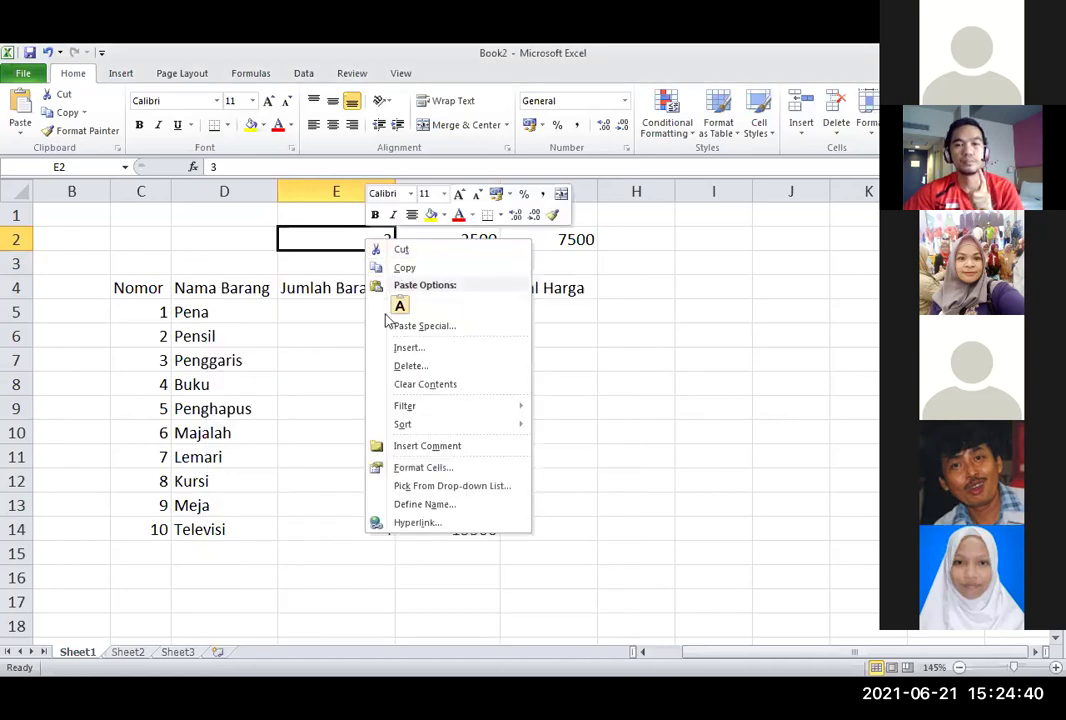
{"action": "left_click", "coordinate": [452, 474]}
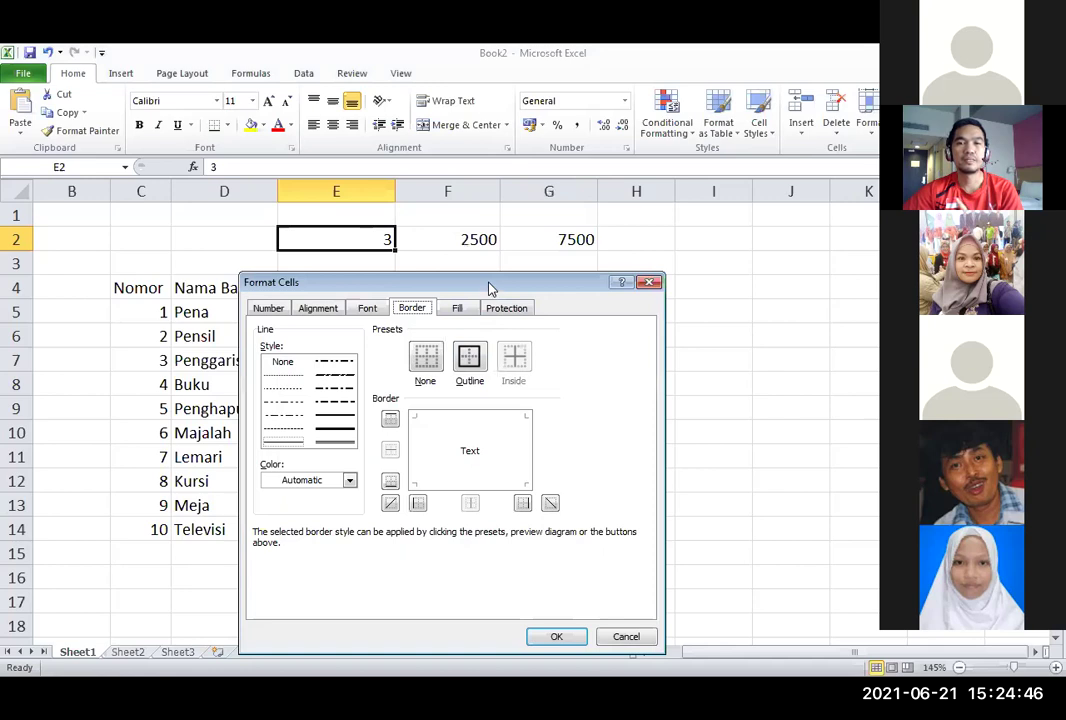
{"action": "left_click_drag", "start_coordinate": [490, 287], "coordinate": [378, 196]}
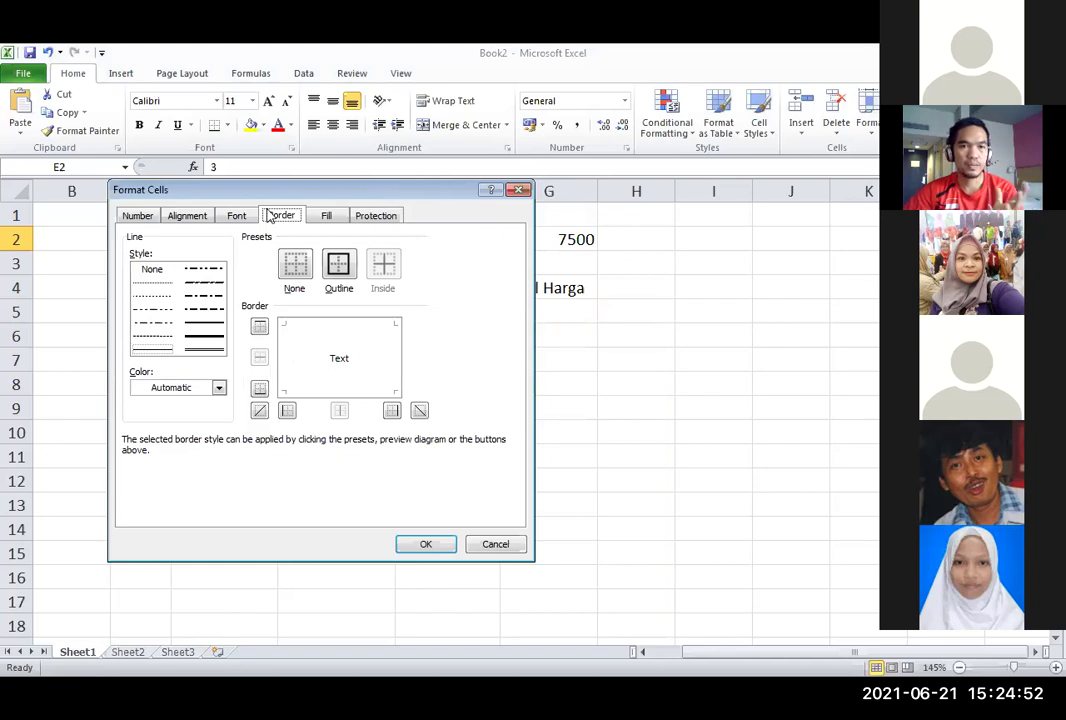
{"action": "left_click_drag", "start_coordinate": [333, 197], "coordinate": [364, 197]}
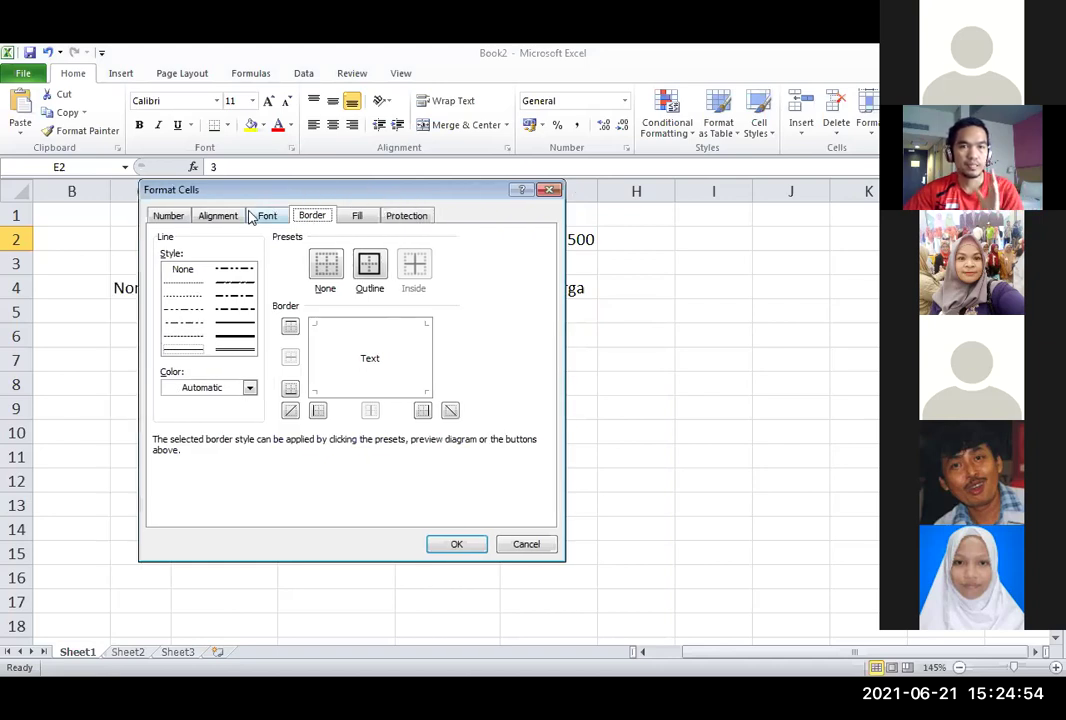
{"action": "left_click", "coordinate": [176, 219]}
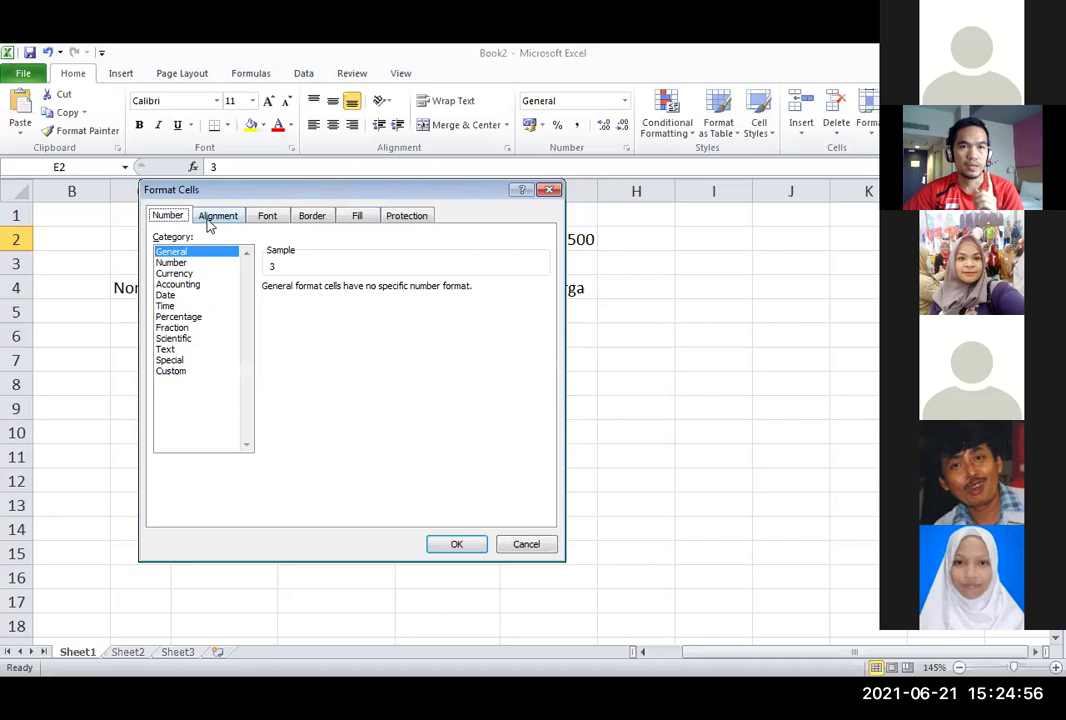
{"action": "left_click", "coordinate": [211, 224]}
{"action": "left_click", "coordinate": [269, 221]}
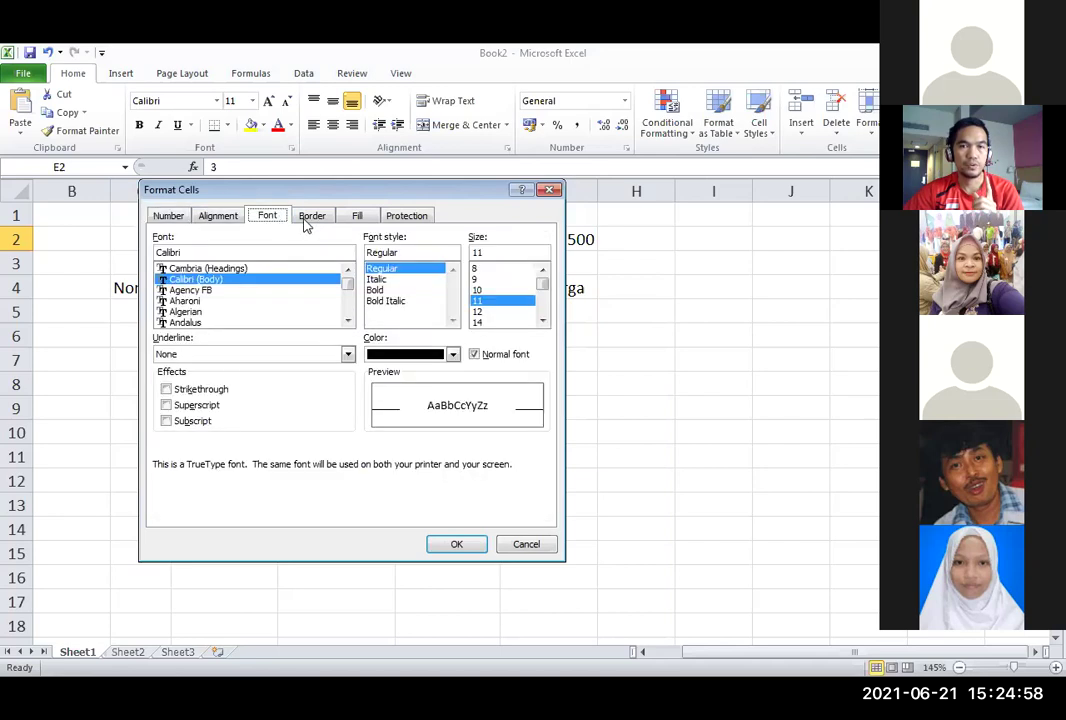
{"action": "left_click", "coordinate": [311, 220]}
{"action": "left_click", "coordinate": [358, 219]}
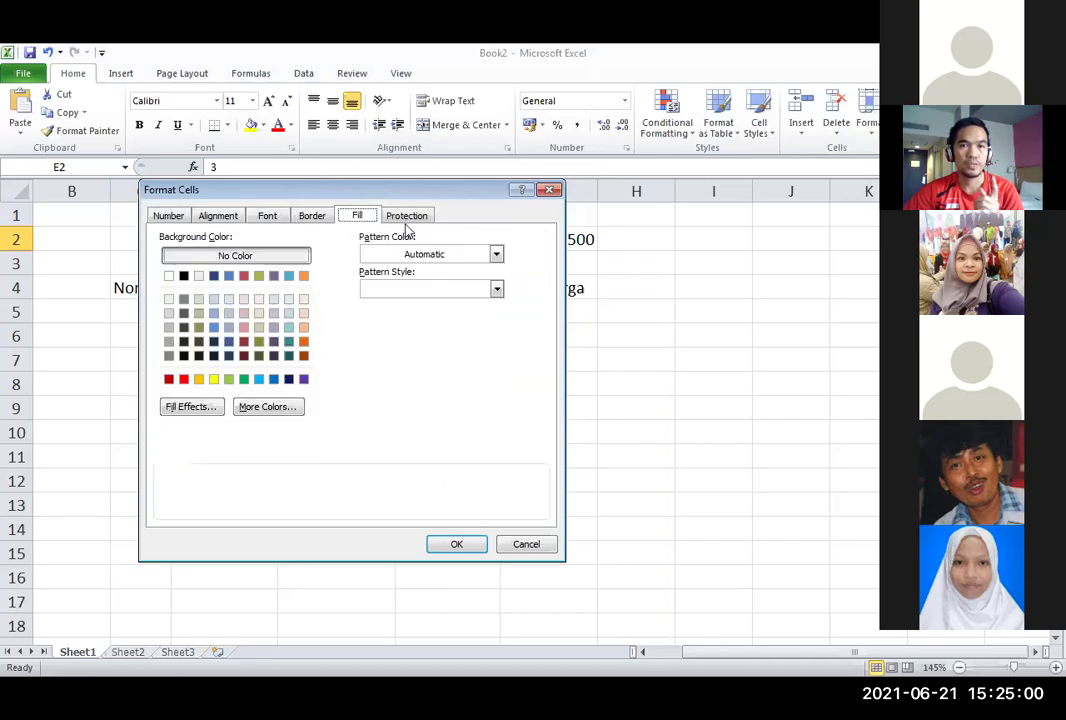
{"action": "left_click", "coordinate": [408, 221]}
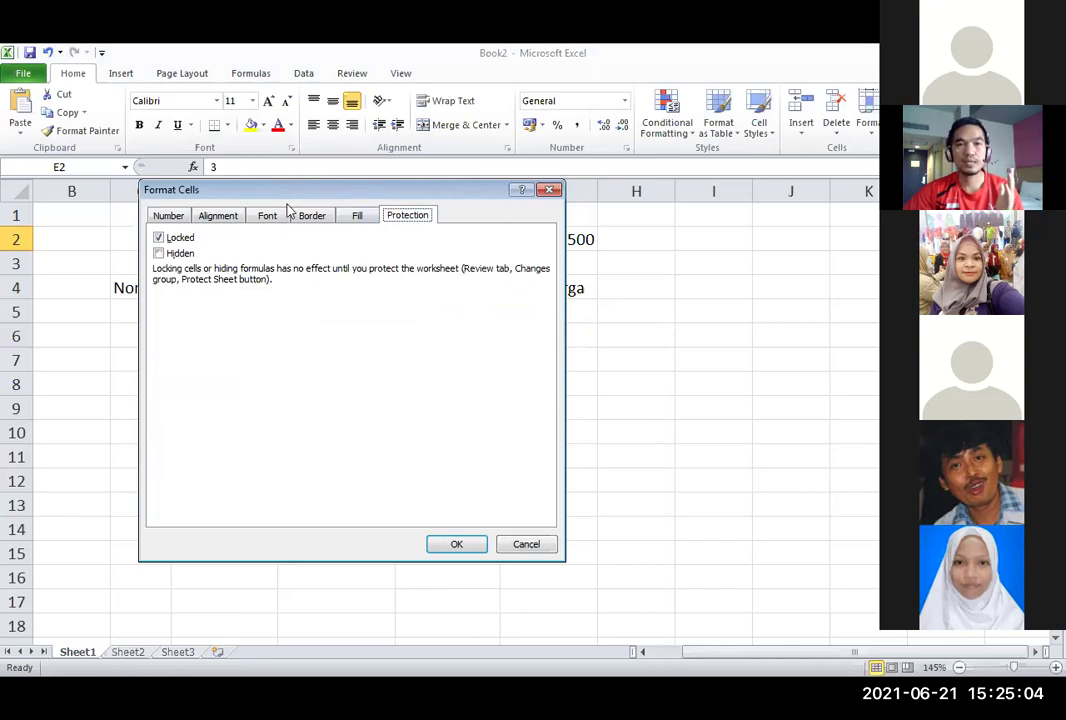
Choose the Custom number category for cell E2 and try the format code General Pcs.
{"action": "left_click", "coordinate": [177, 221]}
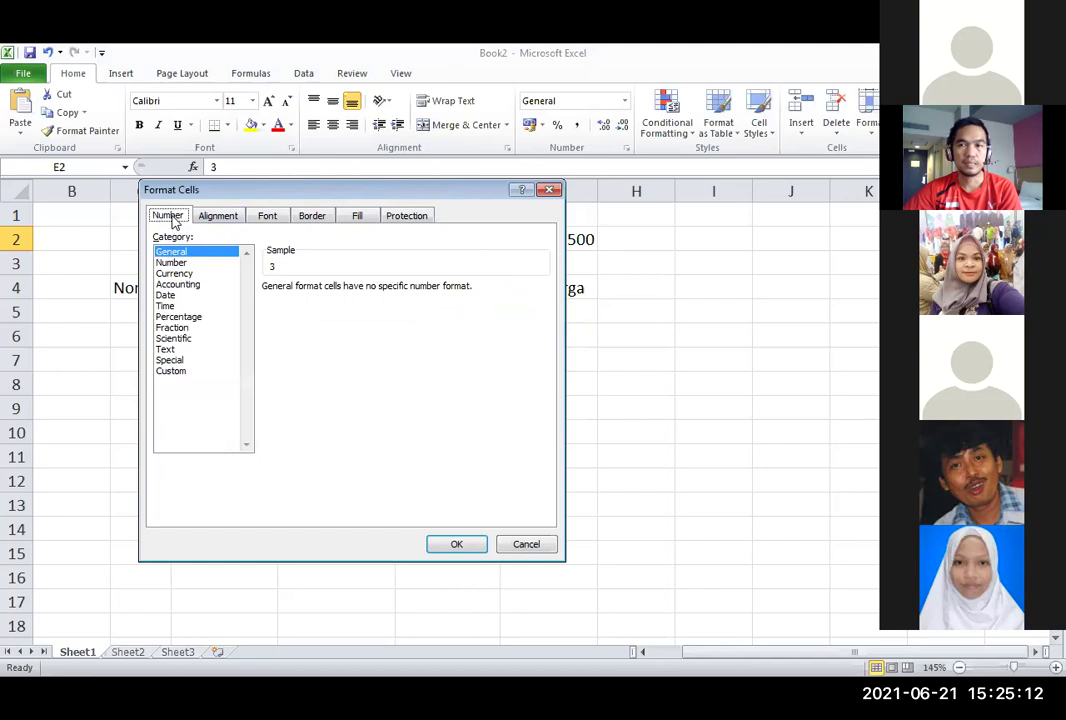
{"action": "left_click", "coordinate": [174, 374]}
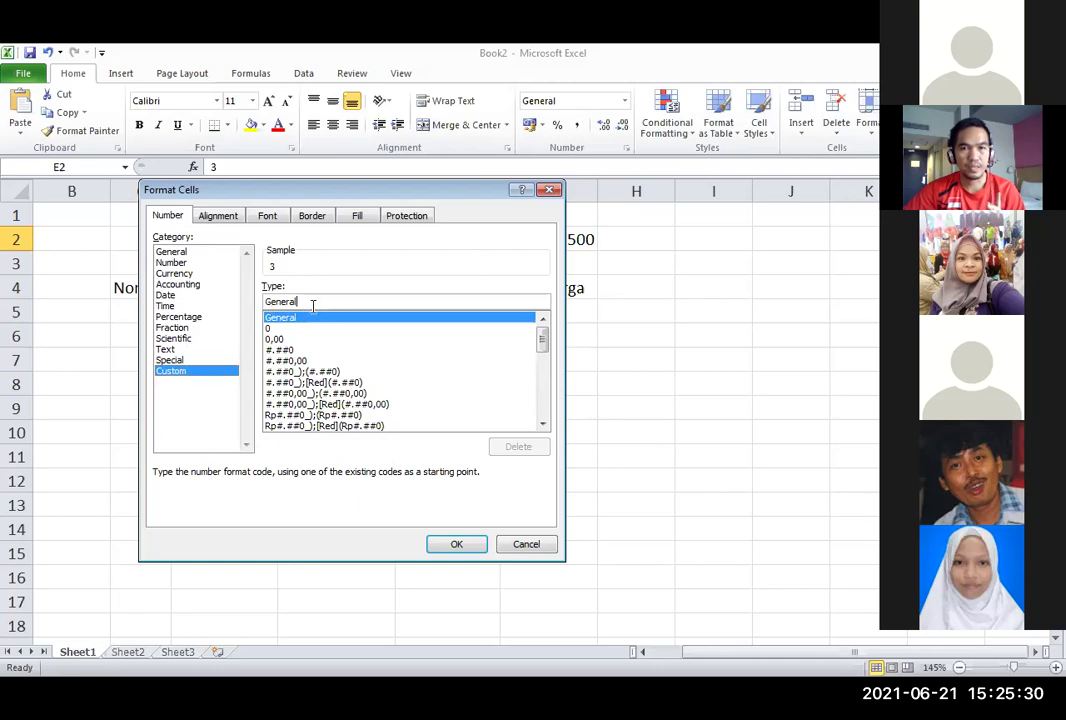
{"action": "left_click", "coordinate": [381, 303]}
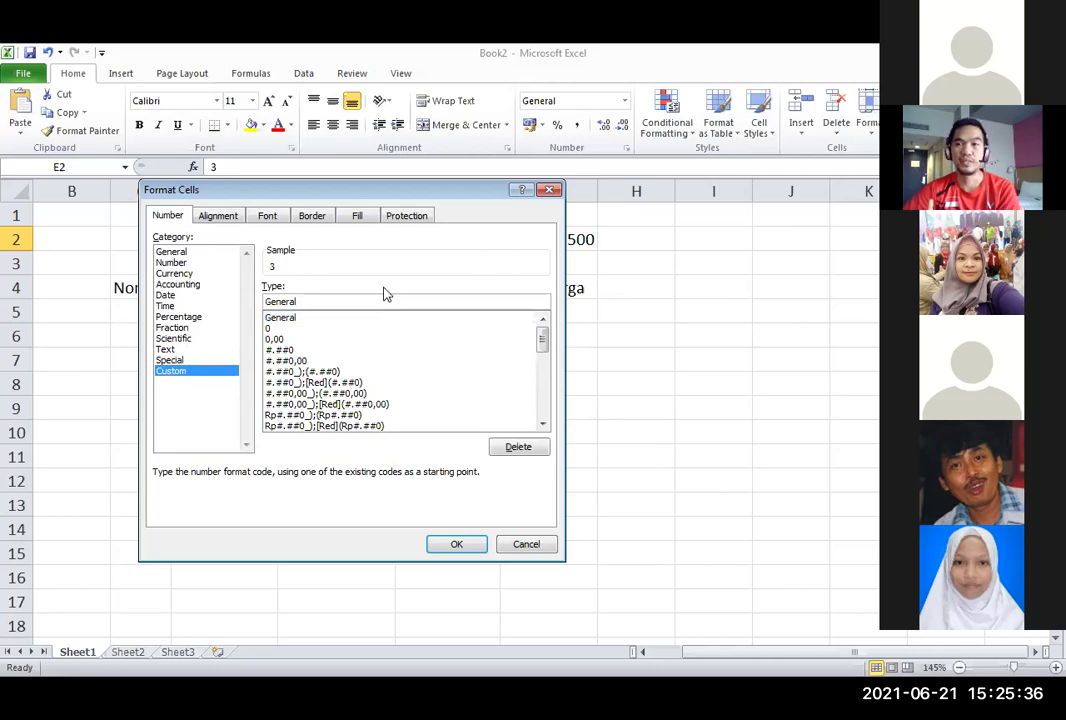
{"action": "type", "text": "cs"}
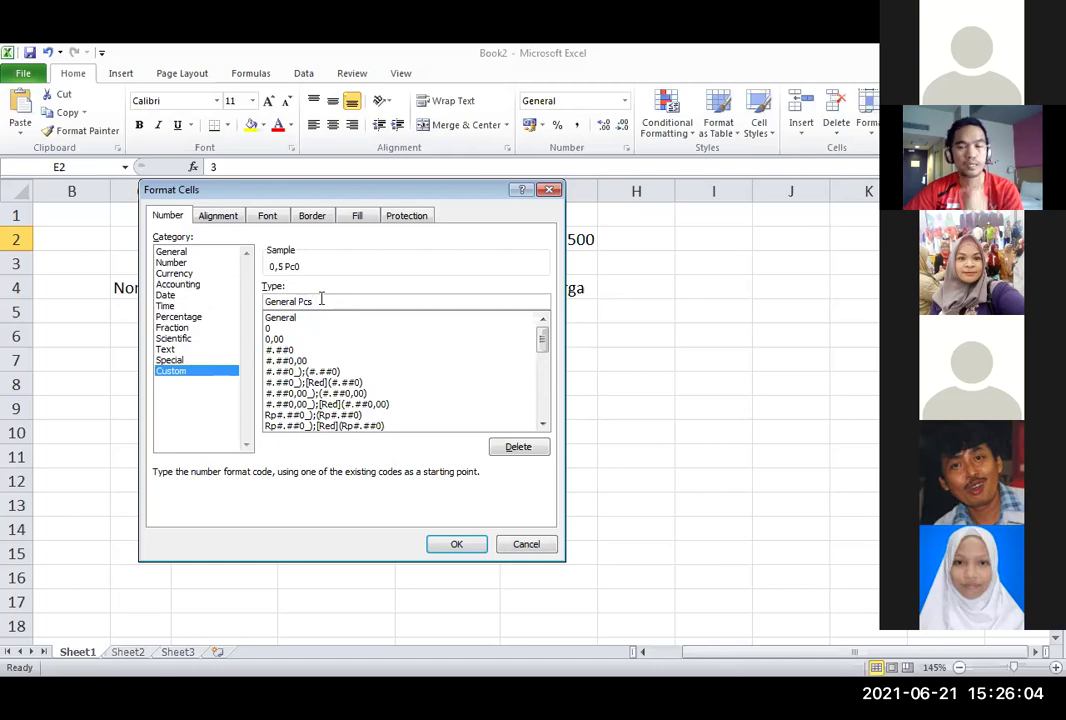
Replace cell E2's custom format code with 0 "Pcs", putting the unit in quotation marks.
{"action": "key", "text": "BackSpace"}
{"action": "key", "text": "BackSpace"}
{"action": "key", "text": "BackSpace"}
{"action": "key", "text": "BackSpace"}
{"action": "key", "text": "BackSpace"}
{"action": "key", "text": "BackSpace"}
{"action": "key", "text": "BackSpace"}
{"action": "key", "text": "BackSpace"}
{"action": "key", "text": "BackSpace"}
{"action": "key", "text": "BackSpace"}
{"action": "key", "text": "BackSpace"}
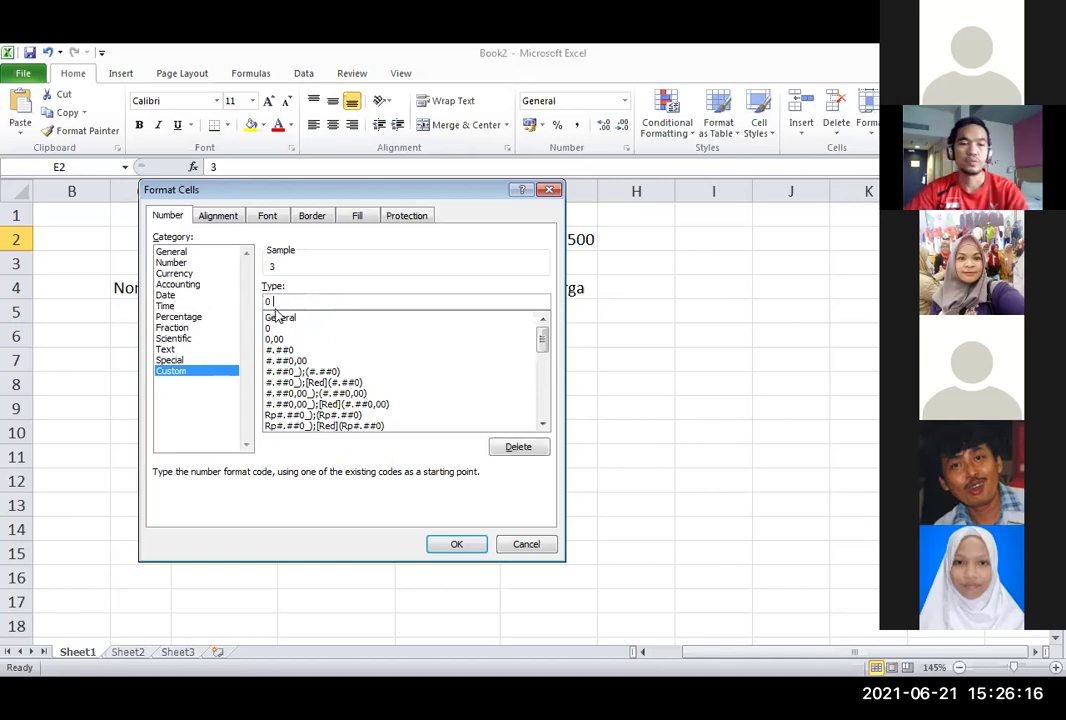
{"action": "type", "text": "\""}
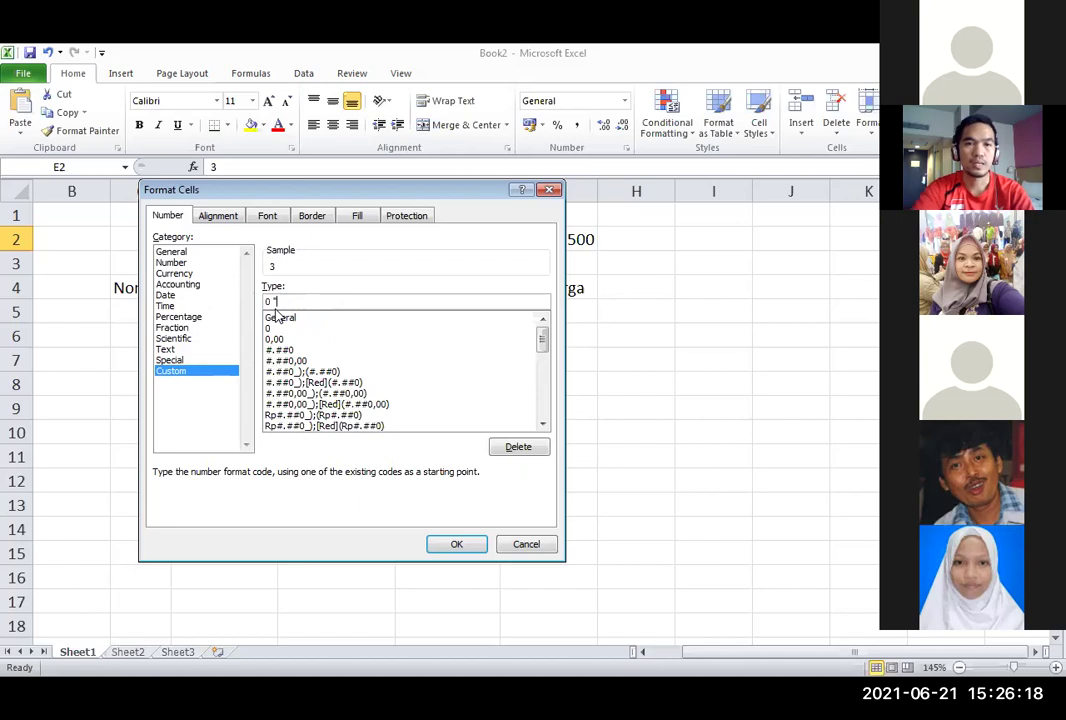
{"action": "type", "text": "Pcs\""}
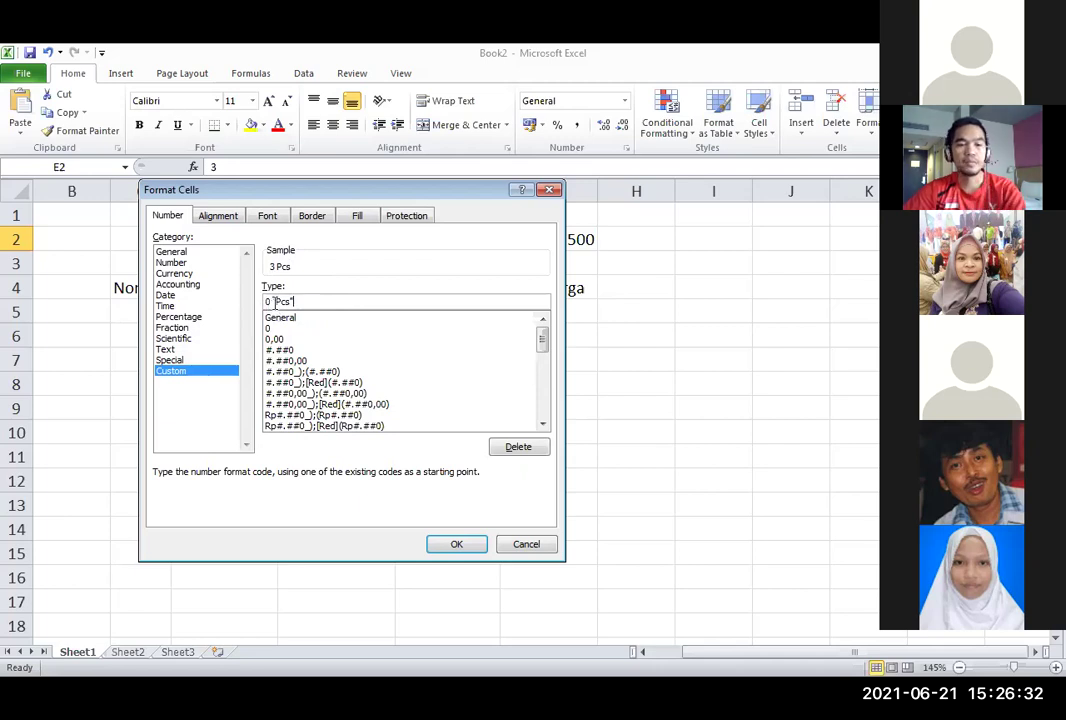
Change the quoted unit in cell E2's custom format from Pcs to Unit and apply the format.
{"action": "double_click", "coordinate": [284, 308]}
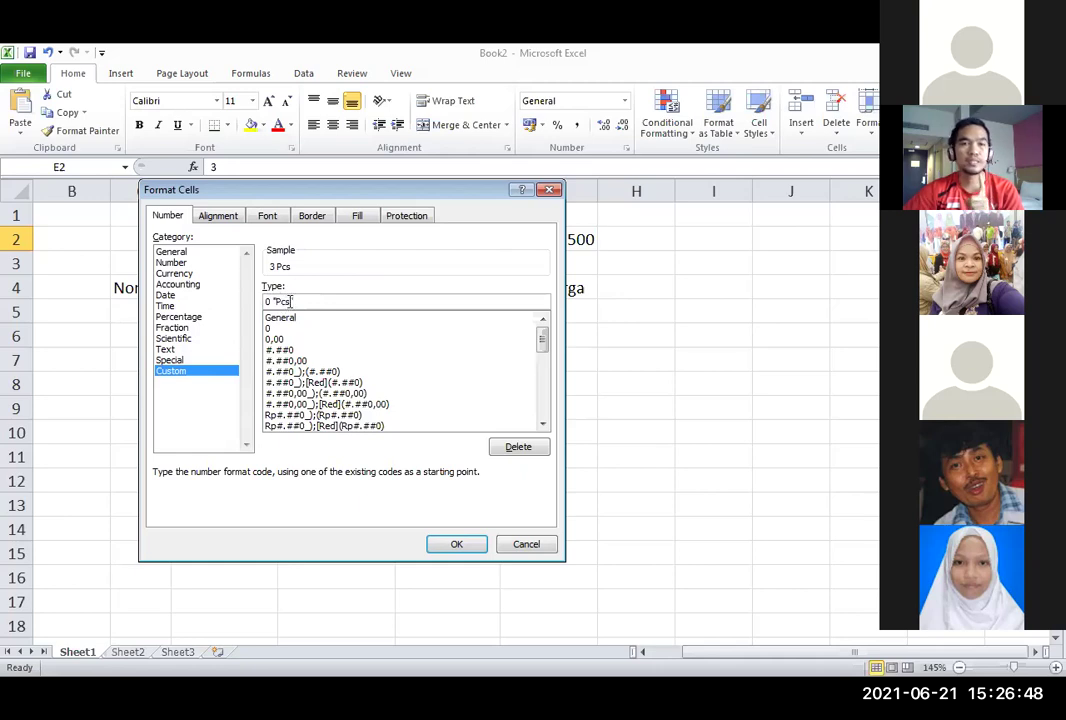
{"action": "type", "text": "Unit"}
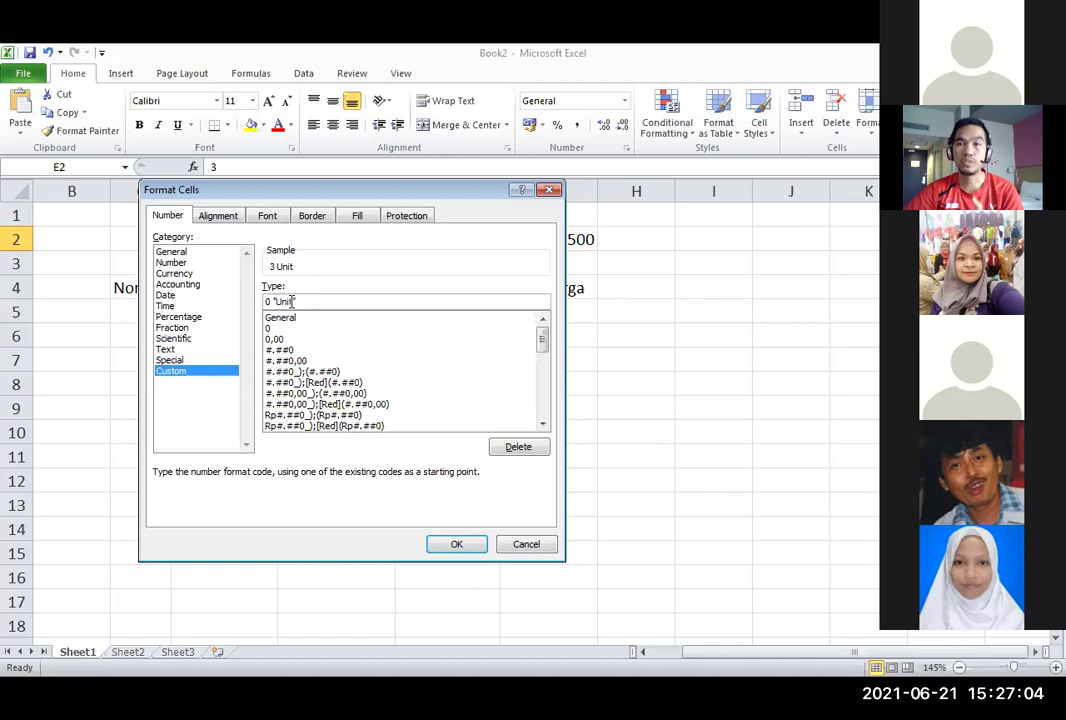
{"action": "left_click", "coordinate": [453, 547]}
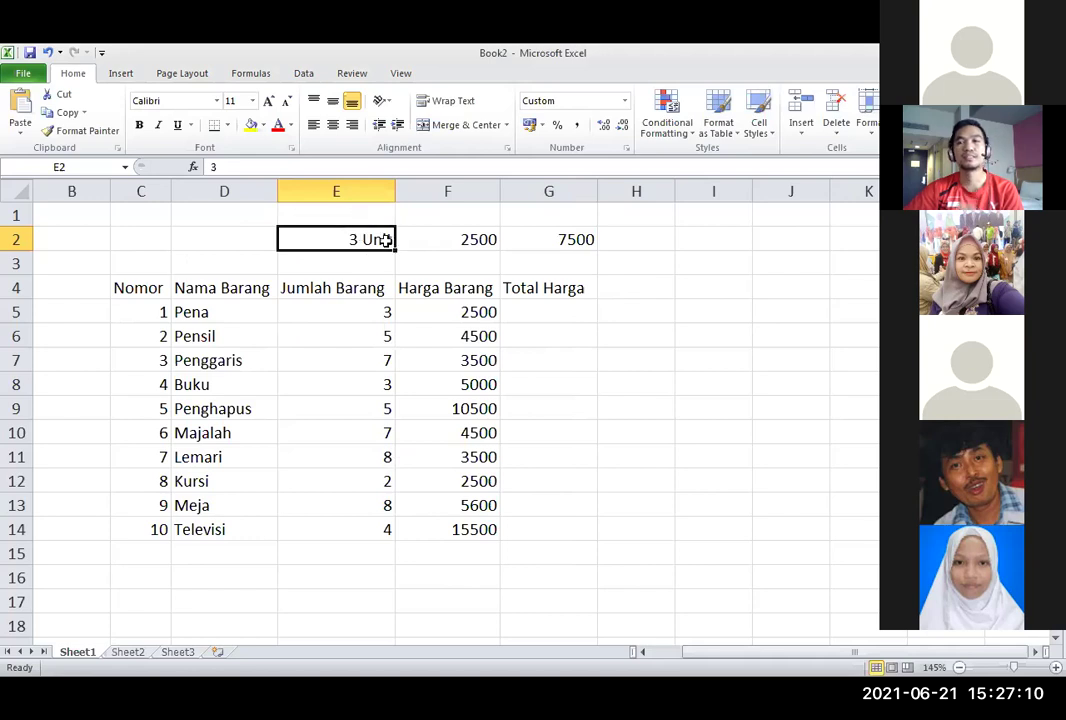
Enter the plain text 3 Unit in cell D2, next to the custom-formatted quantity.
{"action": "left_click", "coordinate": [401, 263]}
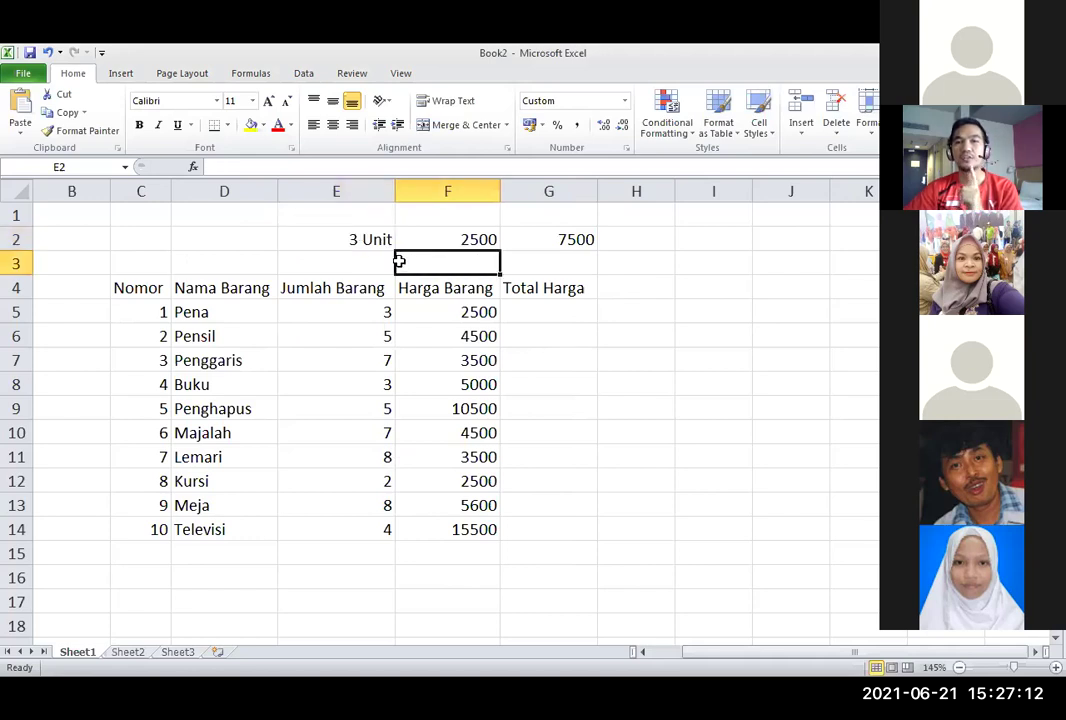
{"action": "left_click", "coordinate": [370, 240]}
{"action": "left_click", "coordinate": [215, 239]}
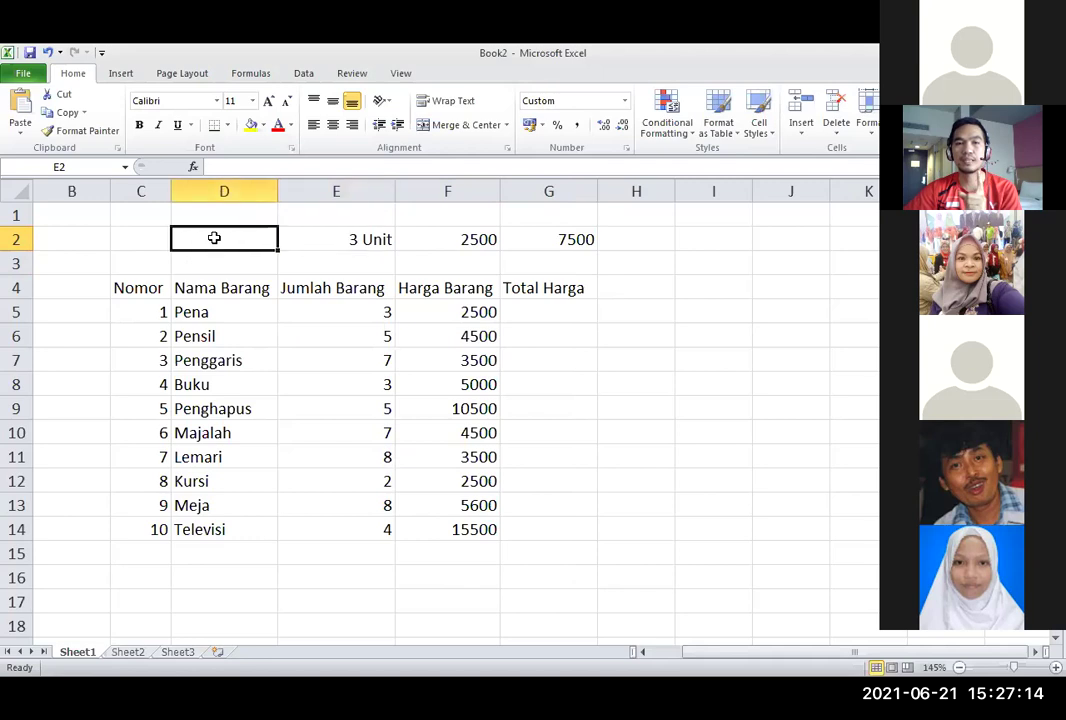
{"action": "type", "text": "3"}
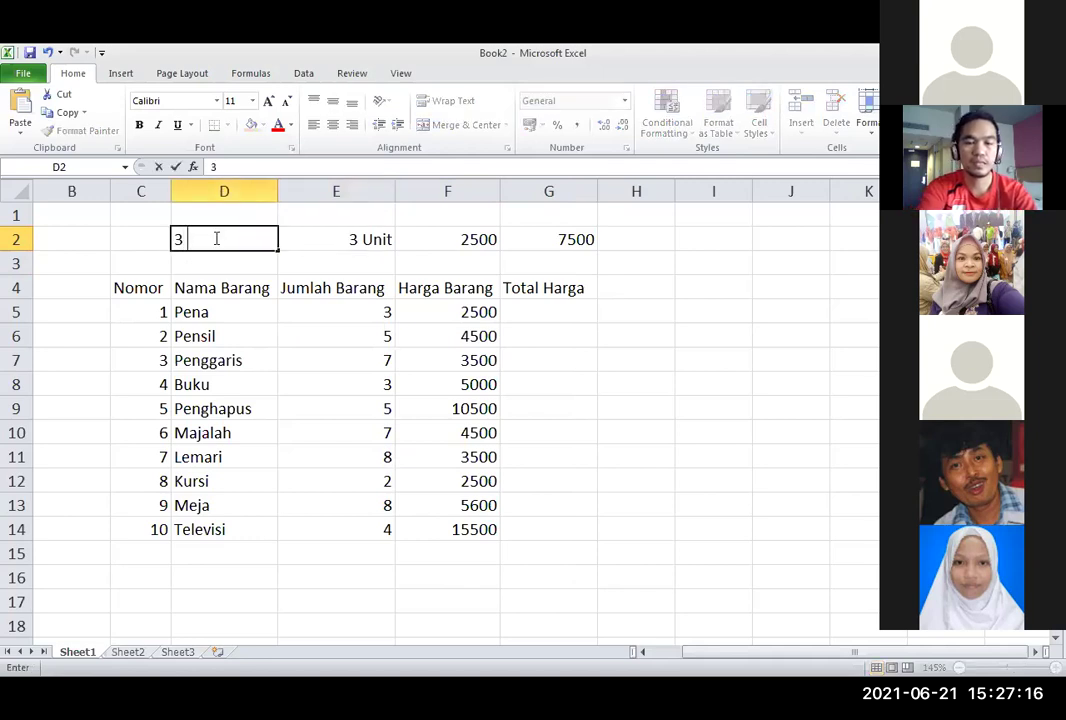
{"action": "type", "text": " Unit"}
{"action": "key", "text": "Return"}
Compare the stored content and number format of cell D2 with those of cell E2.
{"action": "left_click", "coordinate": [213, 239]}
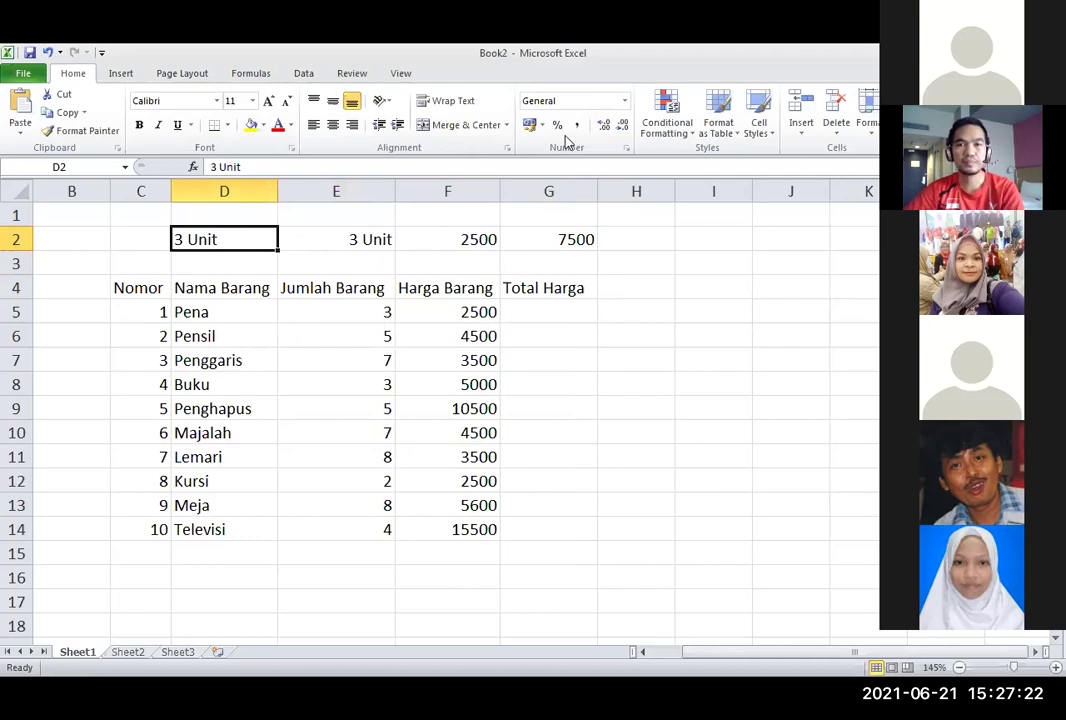
{"action": "left_click", "coordinate": [226, 243]}
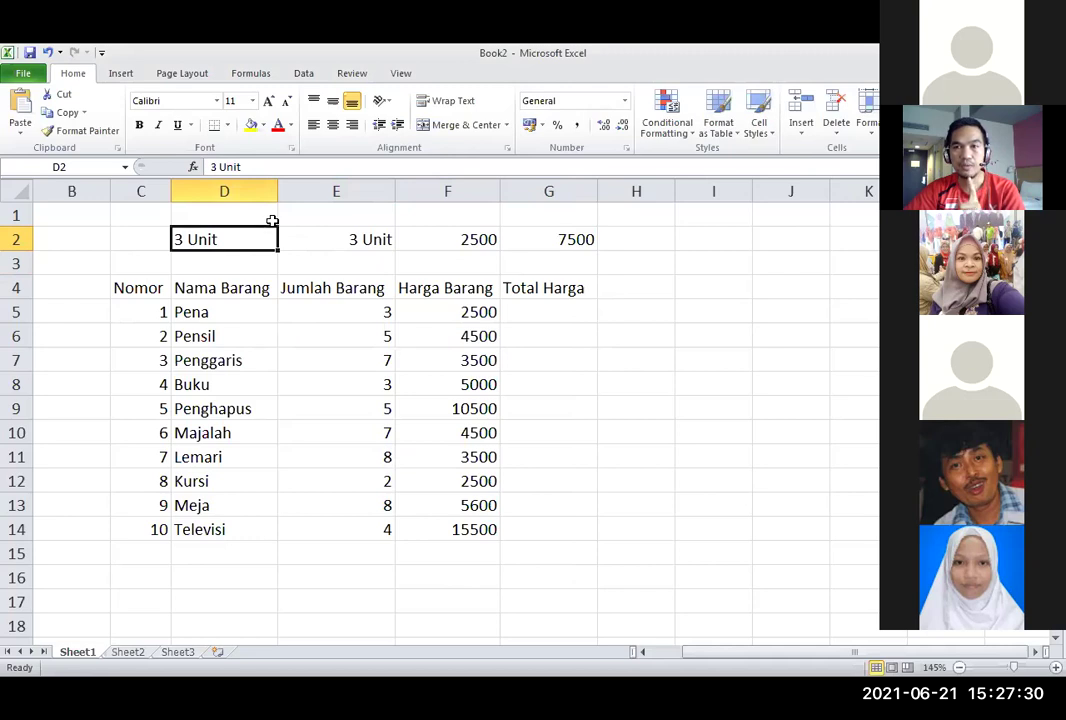
{"action": "left_click", "coordinate": [334, 240]}
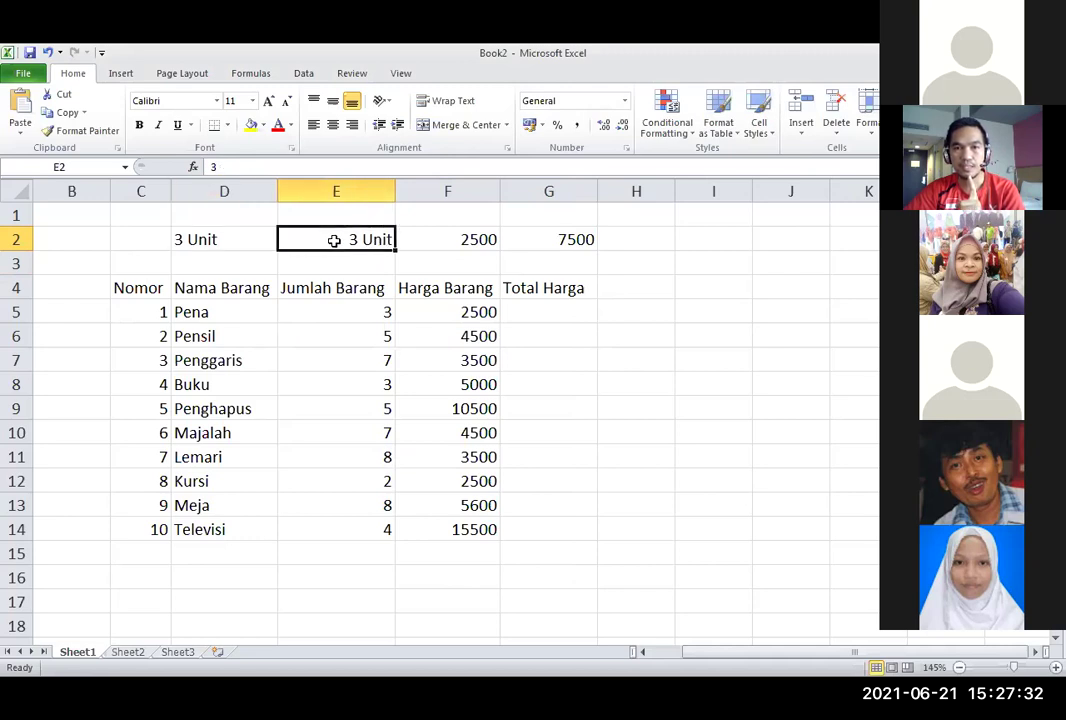
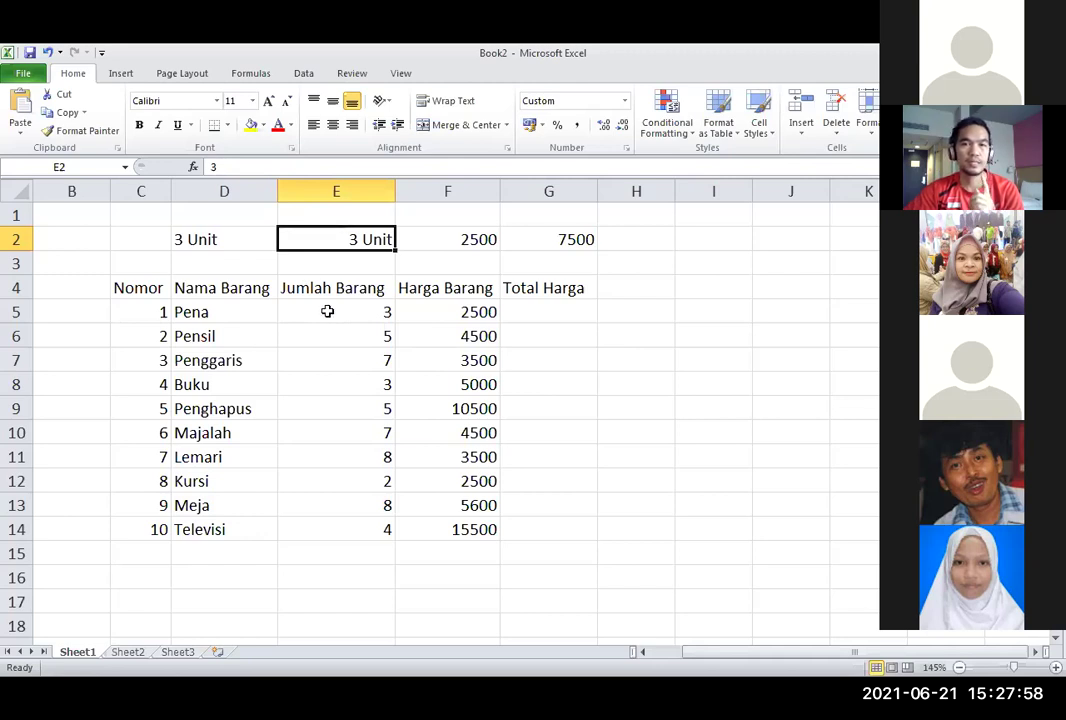
Apply the custom number format 0 "Pcs" to the Jumlah Barang quantities in E5:E14.
{"action": "left_click_drag", "start_coordinate": [337, 311], "coordinate": [340, 515]}
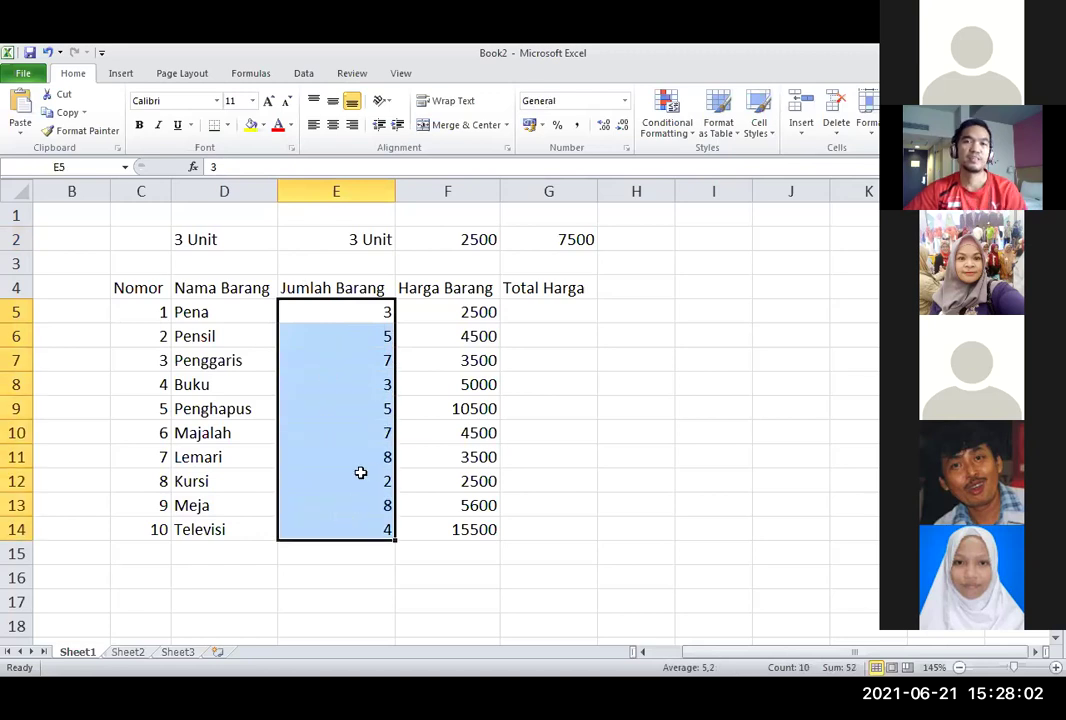
{"action": "right_click", "coordinate": [341, 389]}
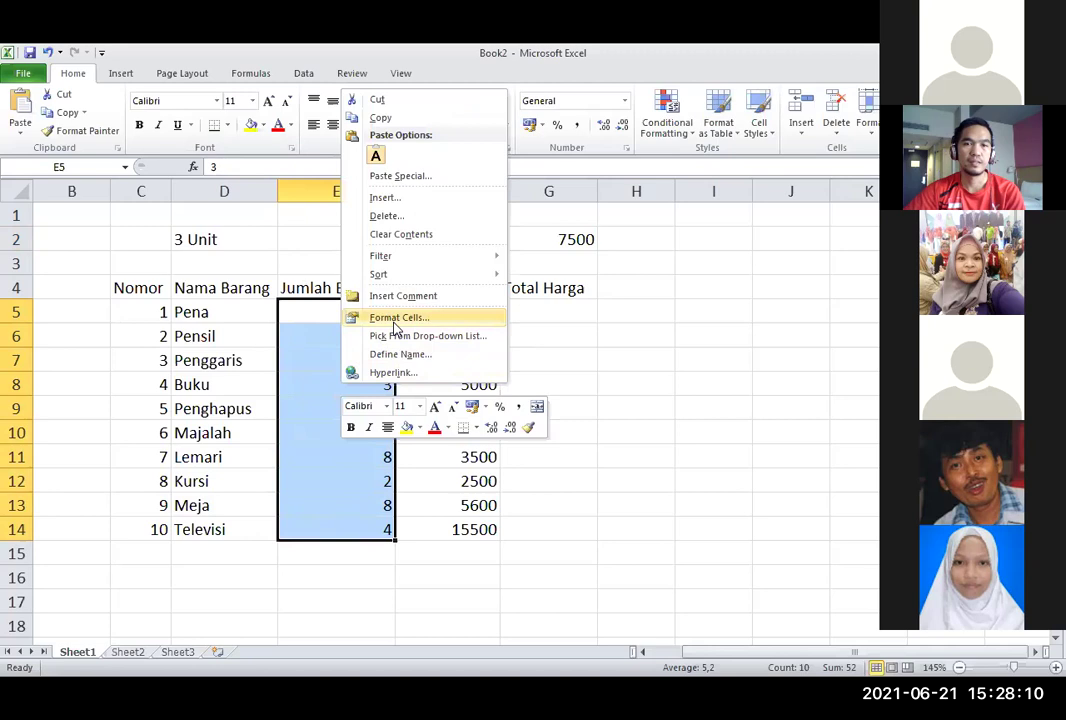
{"action": "left_click", "coordinate": [398, 318]}
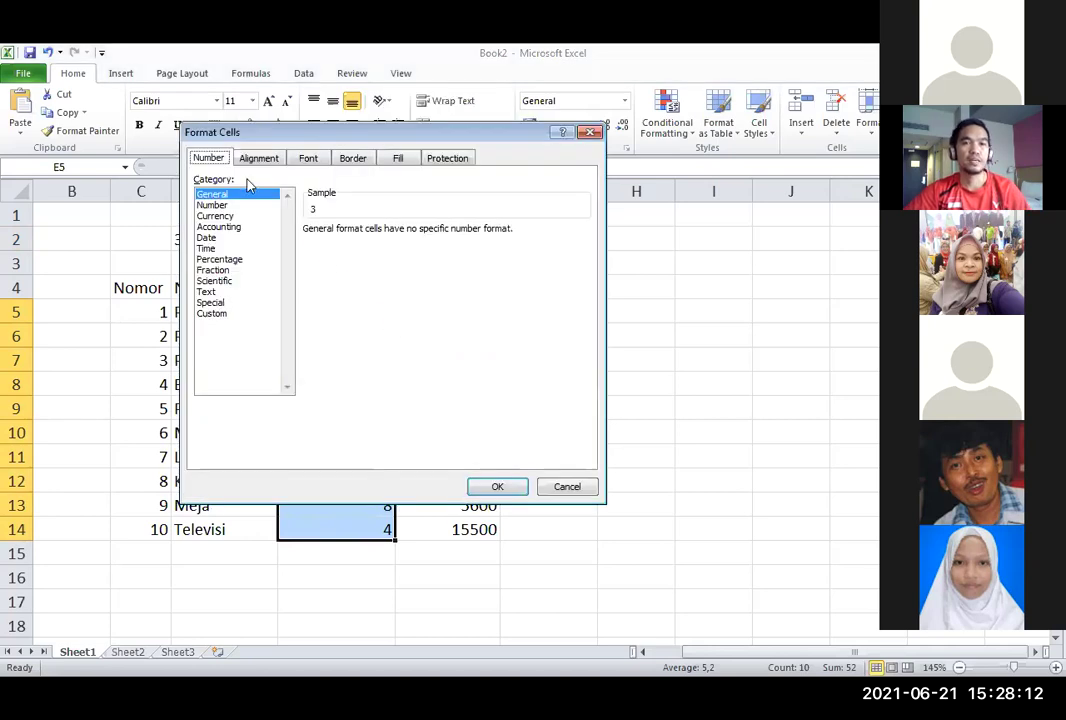
{"action": "left_click", "coordinate": [213, 315]}
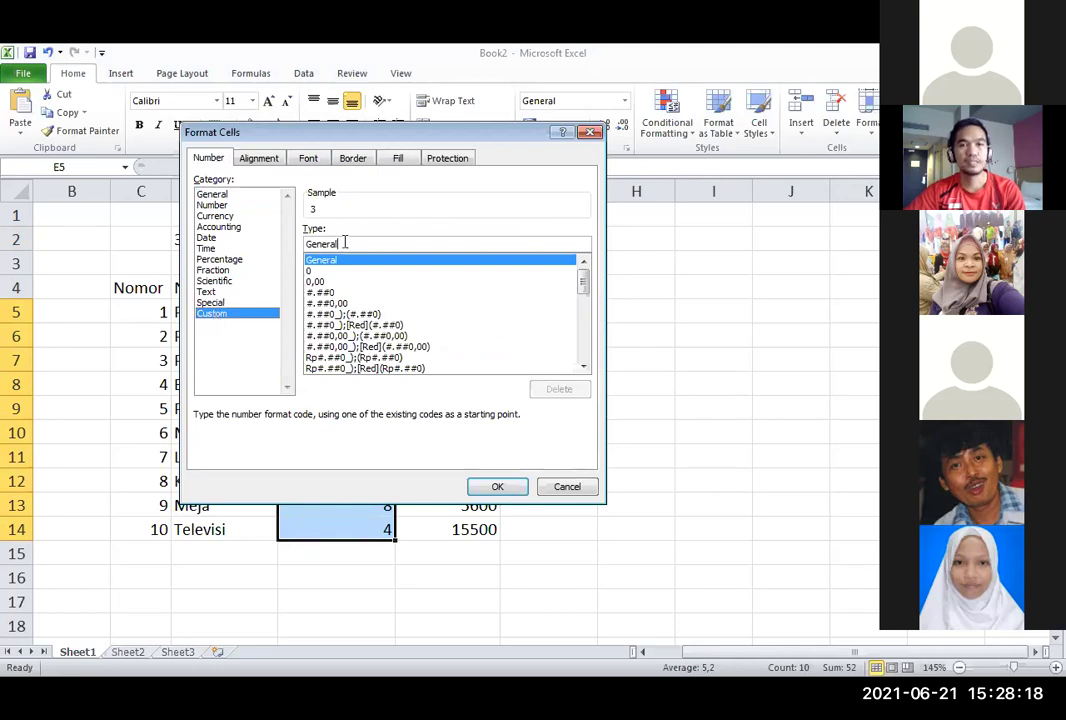
{"action": "key", "text": "BackSpace"}
{"action": "key", "text": "BackSpace"}
{"action": "key", "text": "BackSpace"}
{"action": "key", "text": "BackSpace"}
{"action": "key", "text": "BackSpace"}
{"action": "key", "text": "BackSpace"}
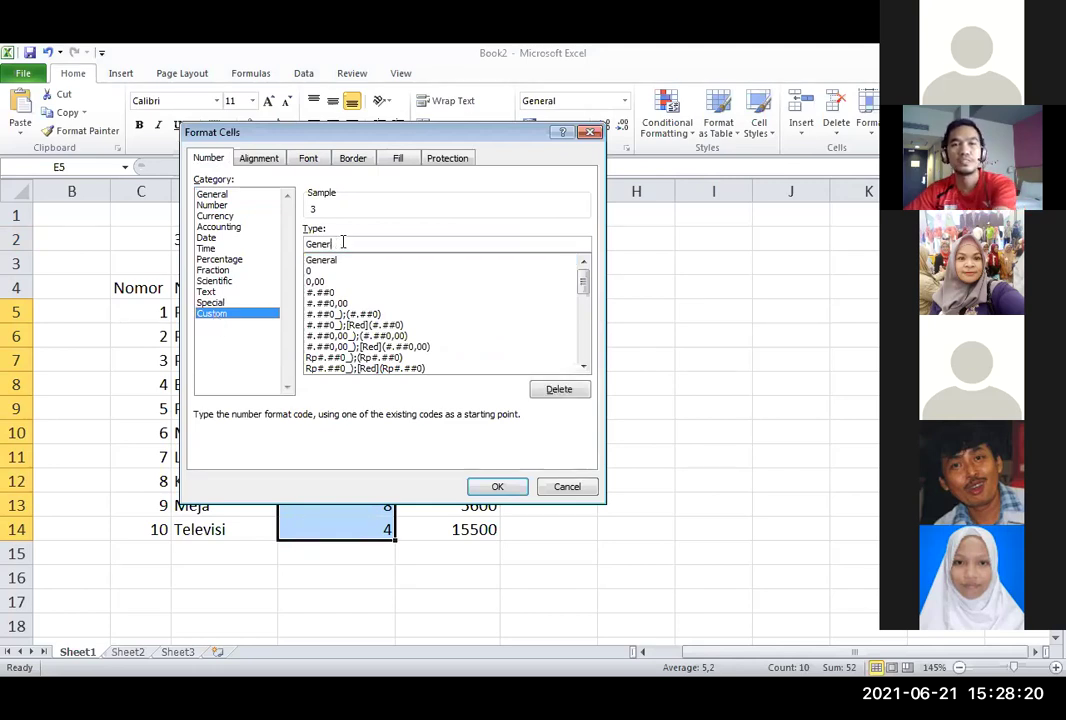
{"action": "key", "text": "BackSpace"}
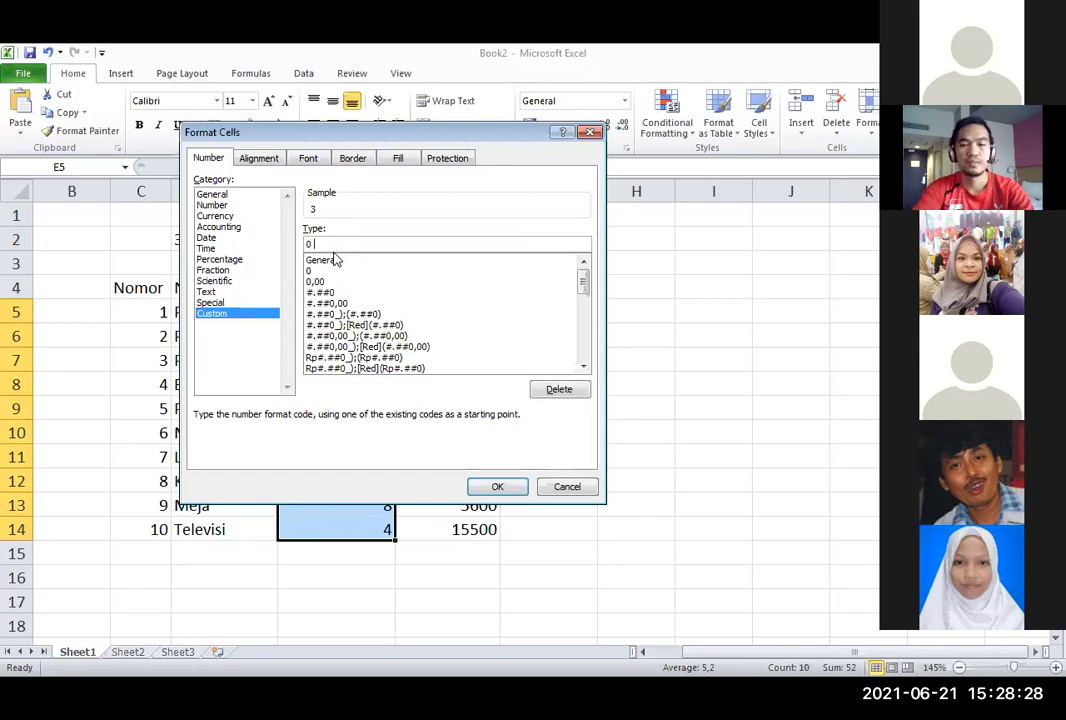
{"action": "type", "text": "\"P"}
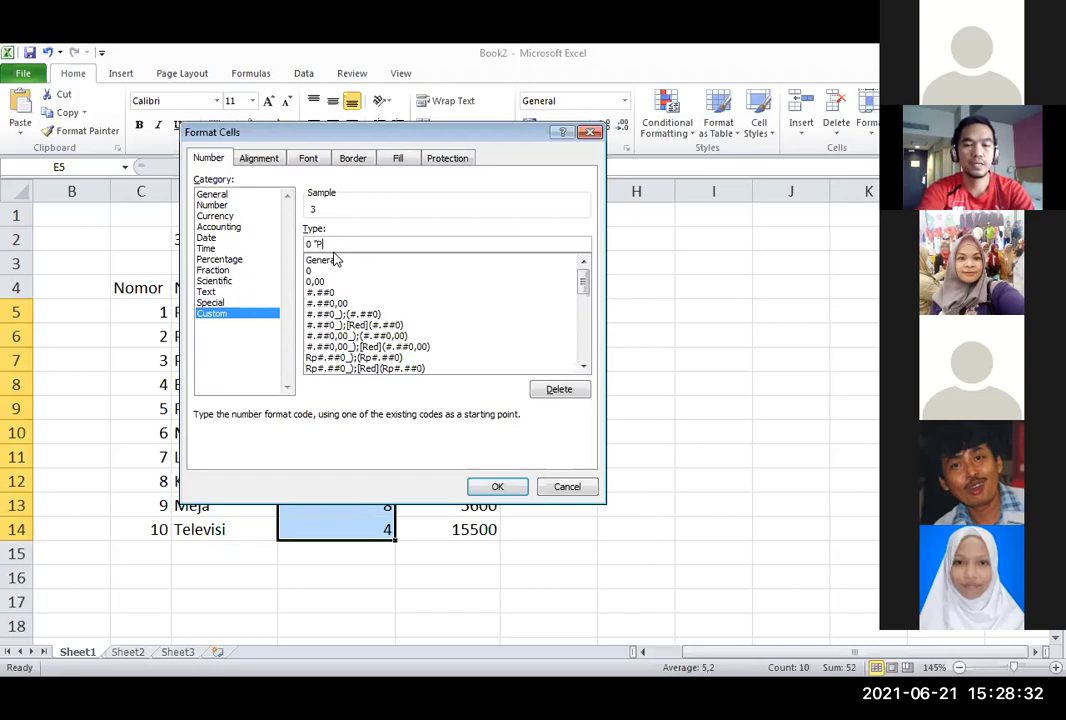
{"action": "type", "text": "cs\""}
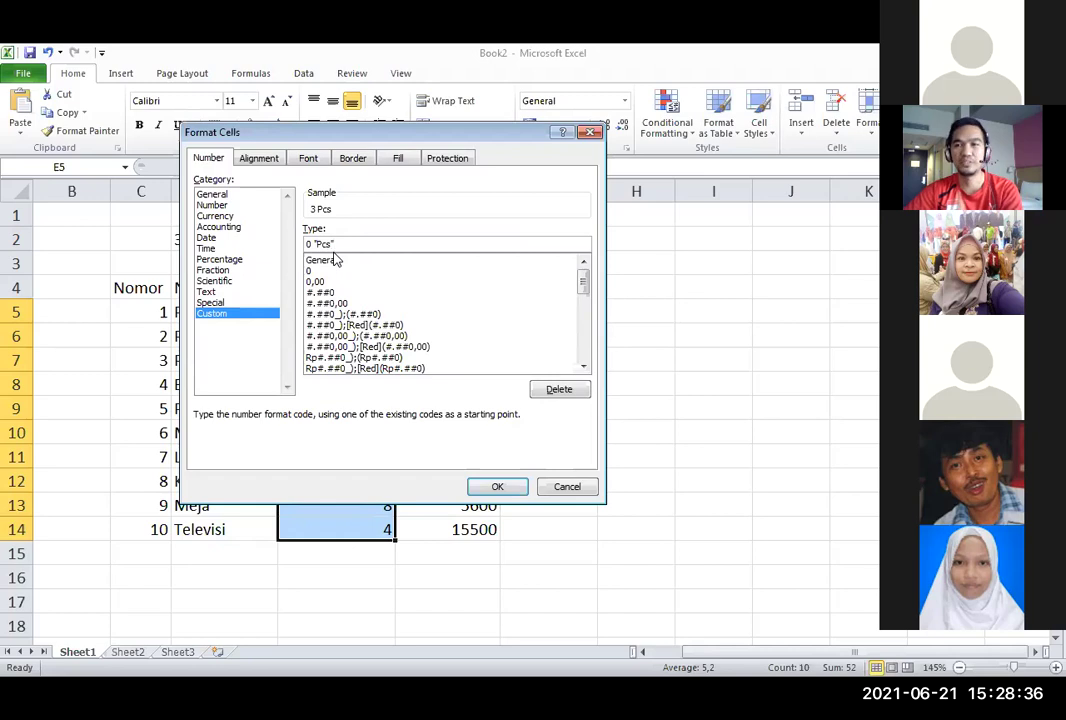
{"action": "left_click", "coordinate": [498, 487]}
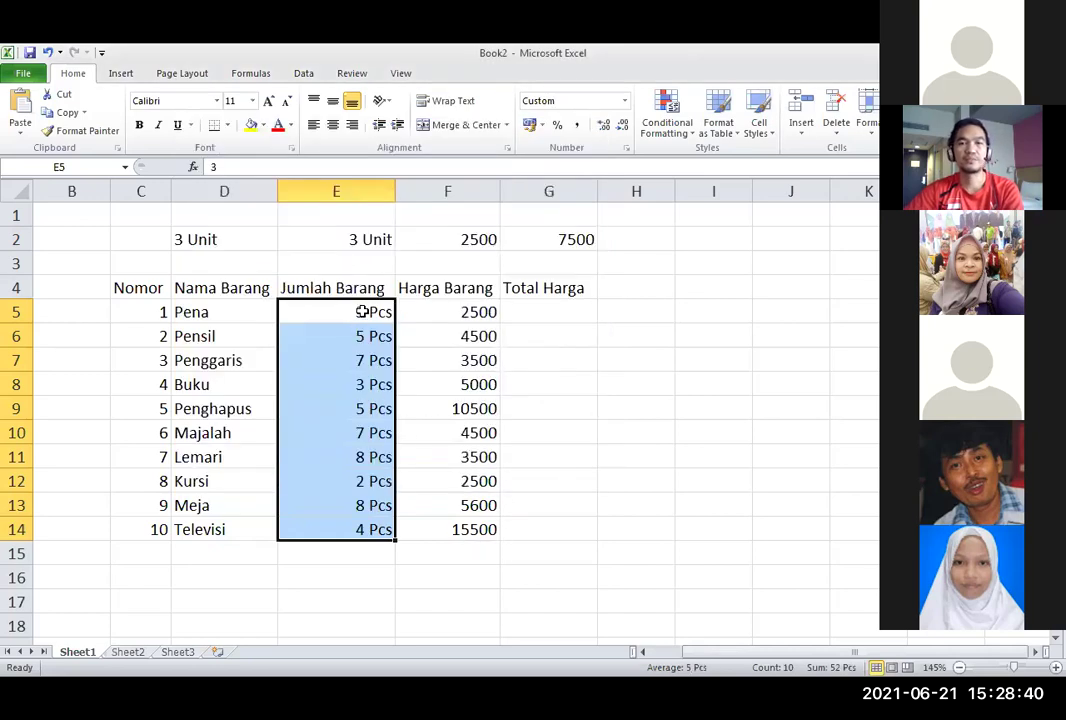
Examine the stored values behind the formatted quantities in the Jumlah Barang column.
{"action": "left_click", "coordinate": [362, 312]}
{"action": "left_click", "coordinate": [363, 408]}
{"action": "left_click", "coordinate": [361, 457]}
{"action": "left_click", "coordinate": [359, 360]}
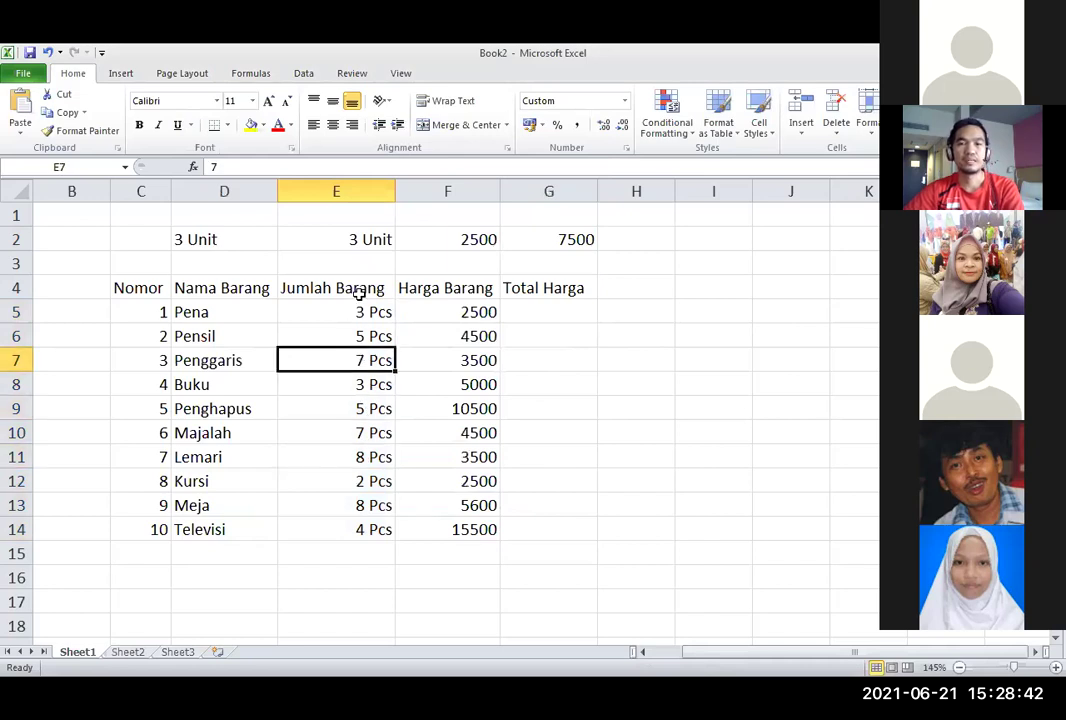
{"action": "left_click", "coordinate": [367, 312]}
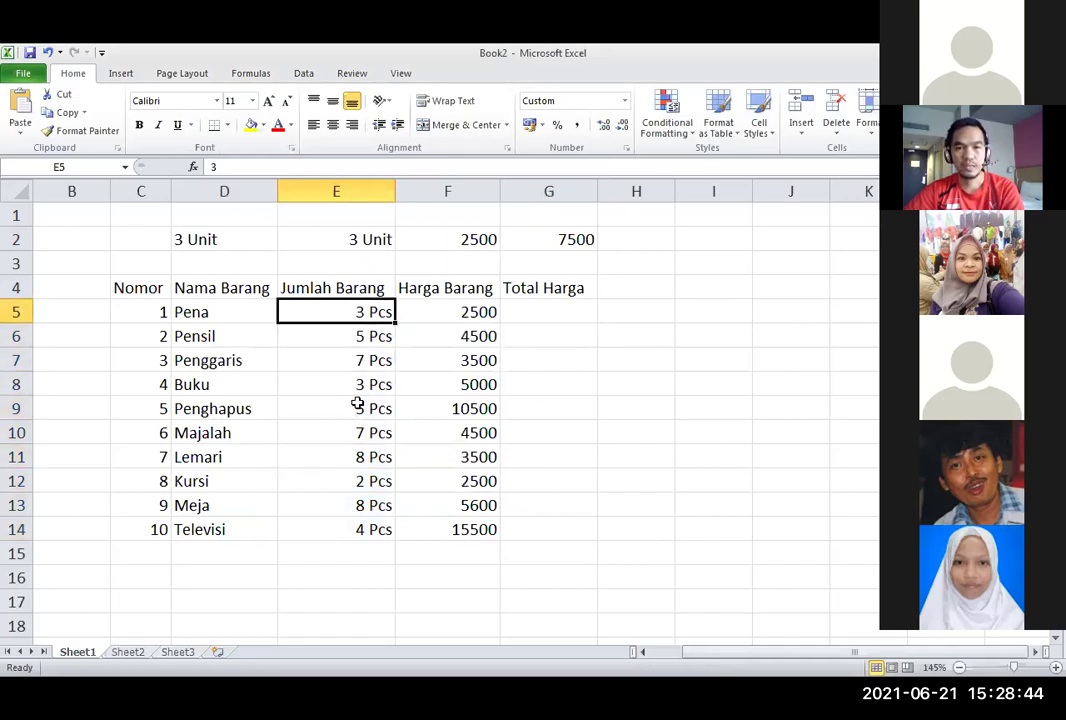
{"action": "left_click", "coordinate": [357, 405]}
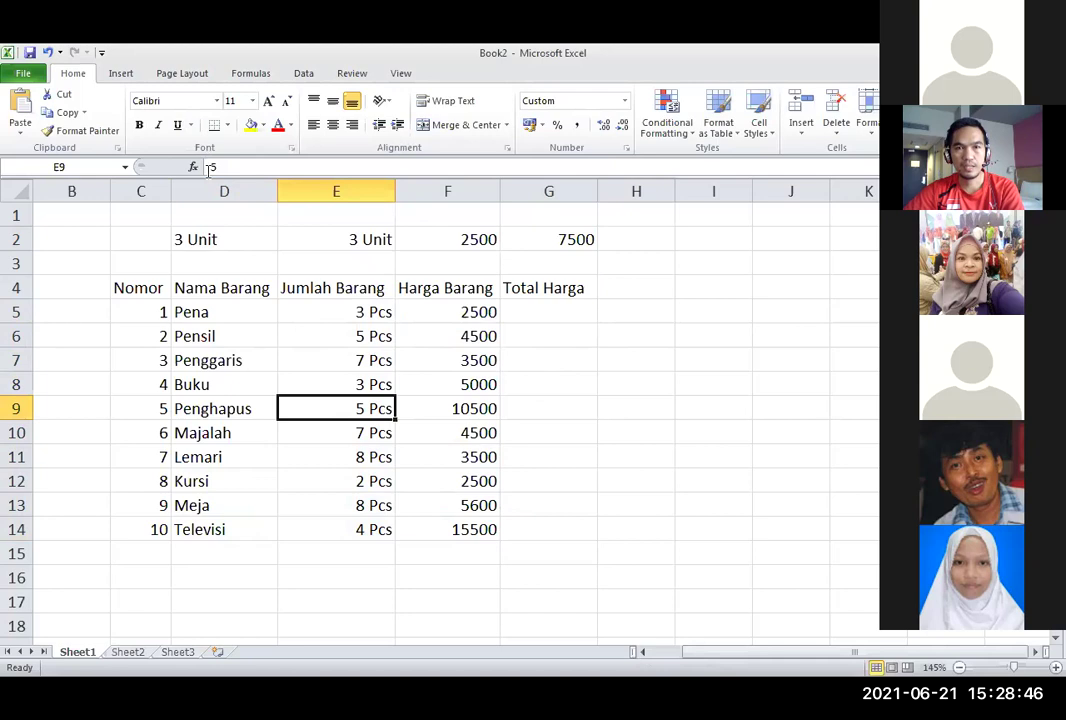
{"action": "left_click", "coordinate": [471, 356]}
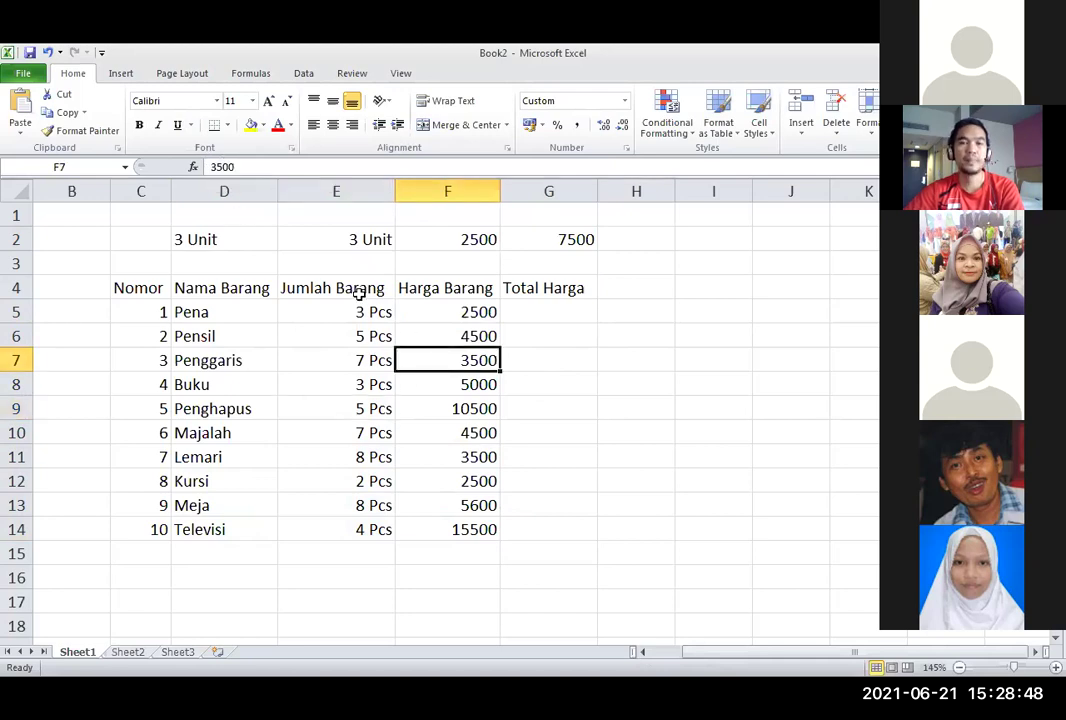
{"action": "left_click", "coordinate": [364, 311]}
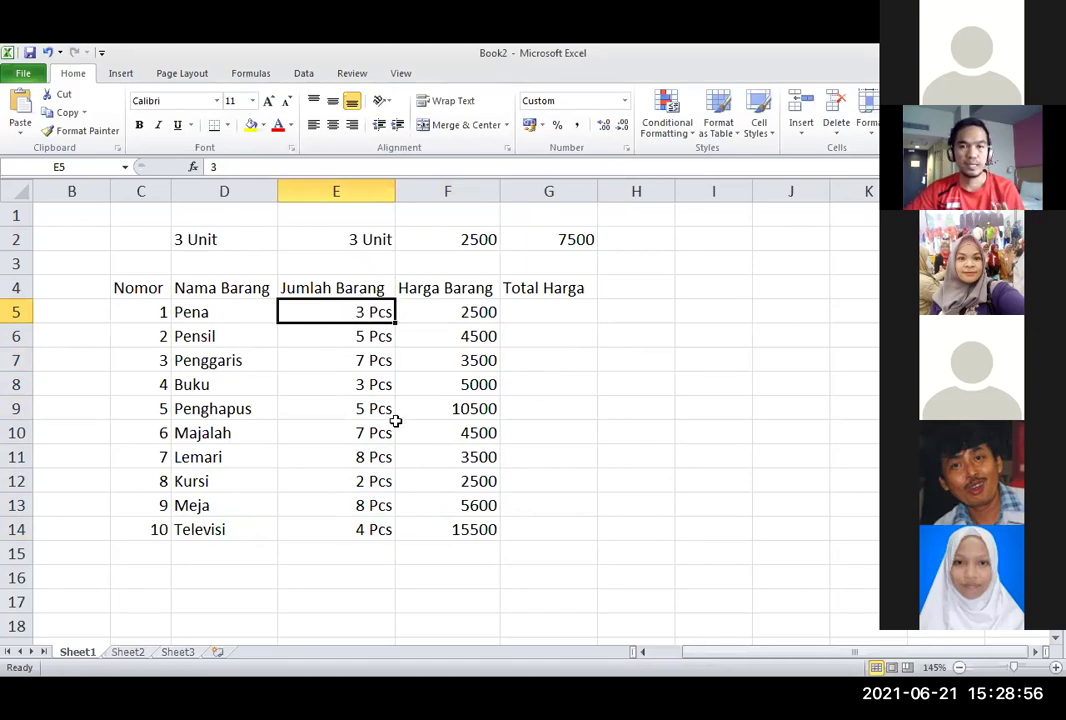
Review the prices in the Harga Barang column and the cells of the Total Harga column.
{"action": "left_click", "coordinate": [459, 310]}
{"action": "left_click", "coordinate": [432, 411]}
{"action": "left_click", "coordinate": [446, 457]}
{"action": "left_click", "coordinate": [455, 505]}
{"action": "left_click", "coordinate": [459, 529]}
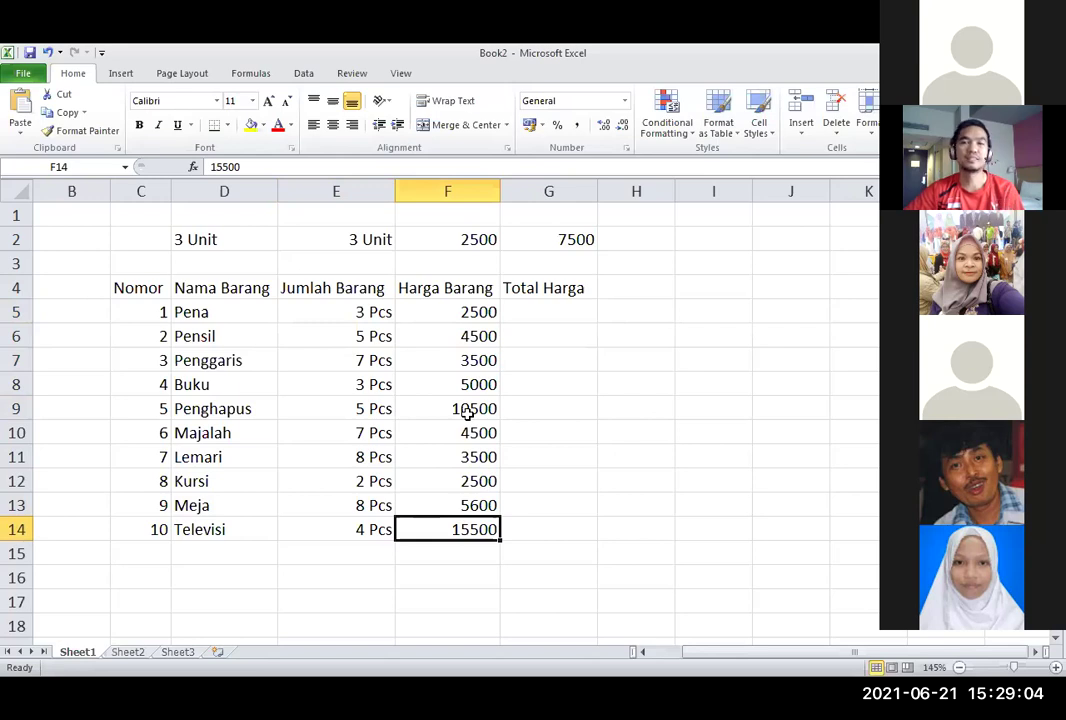
{"action": "left_click", "coordinate": [570, 335]}
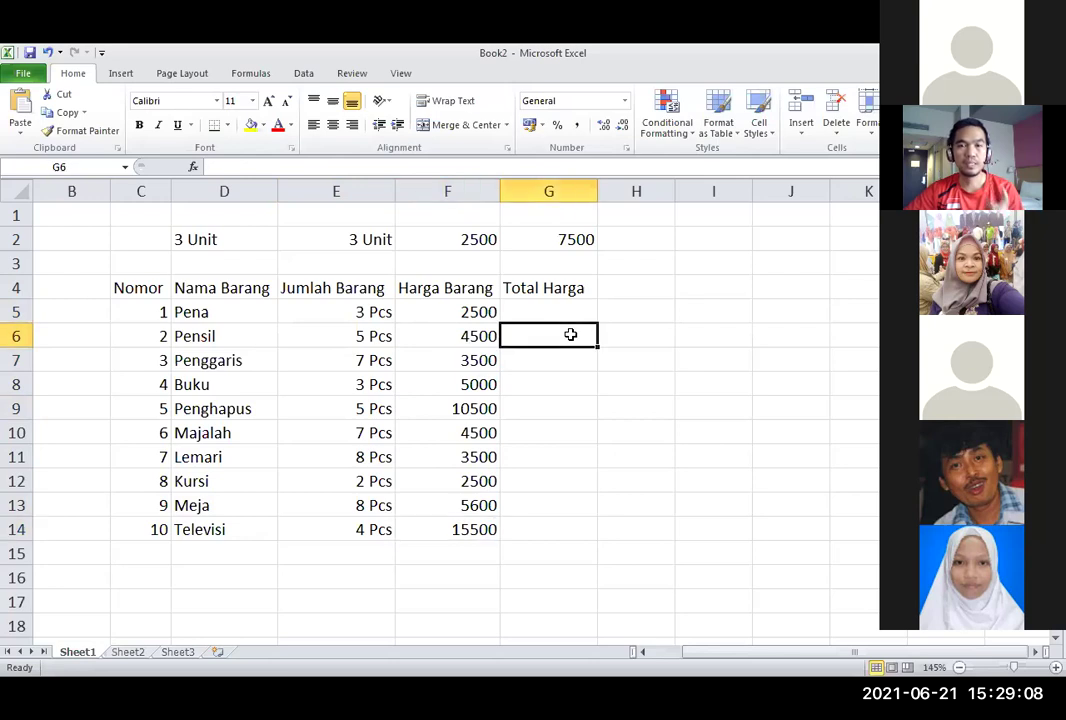
{"action": "left_click", "coordinate": [443, 313]}
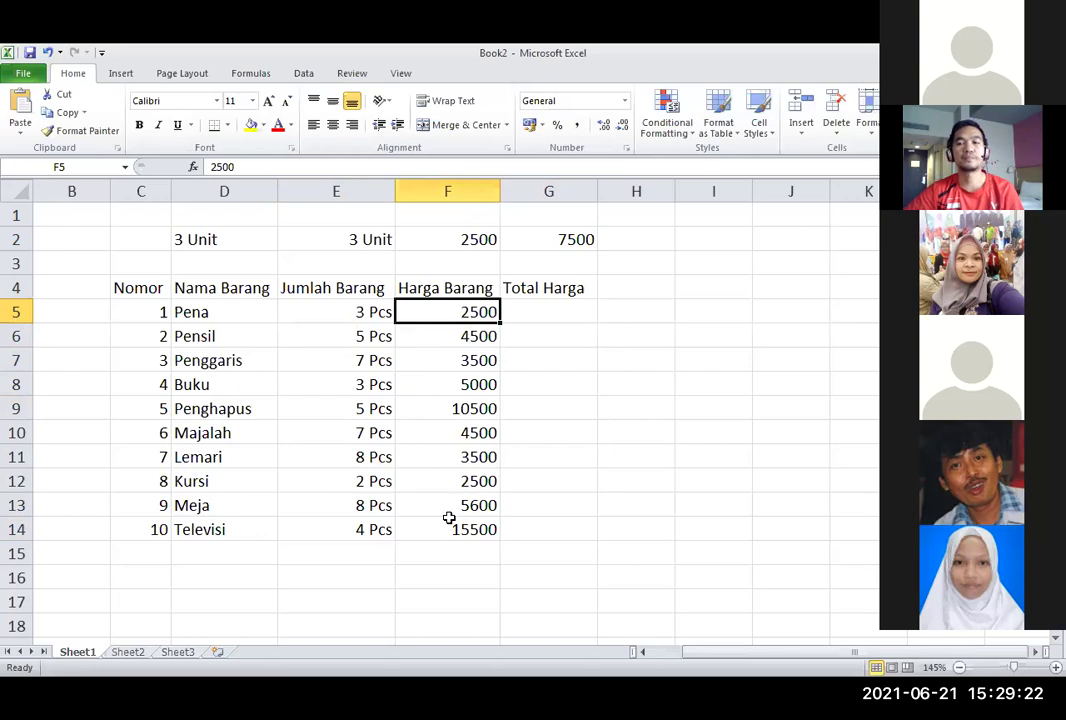
{"action": "left_click", "coordinate": [592, 531]}
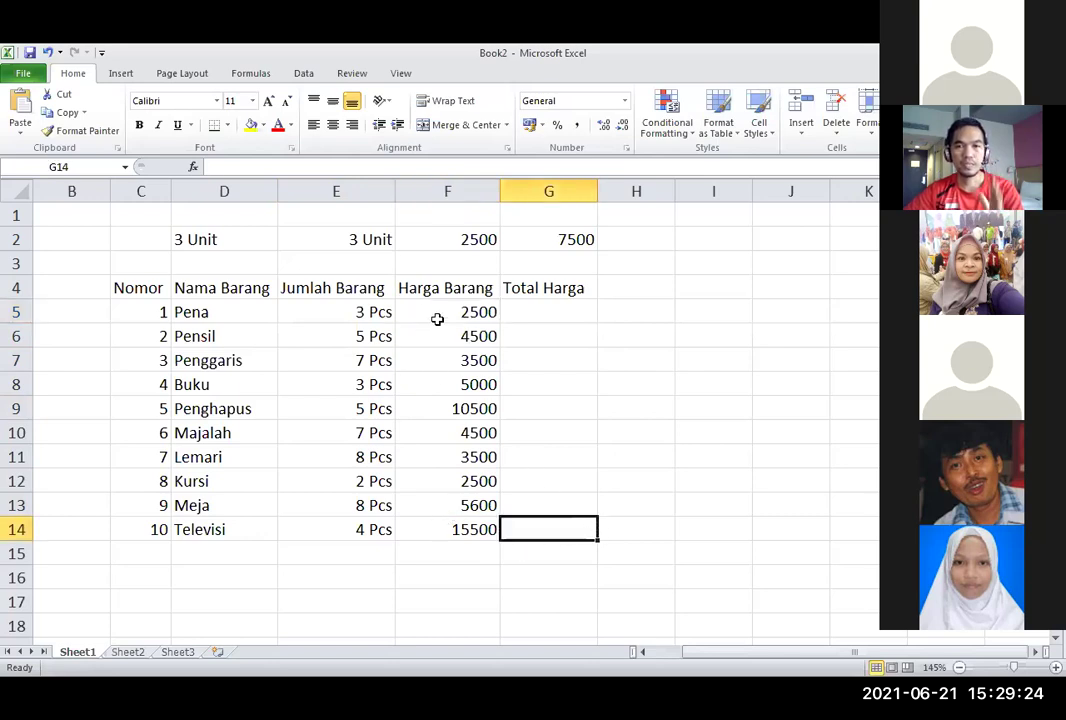
Choose the Accounting number format with 0 decimal places for the Harga Barang prices in F5:F14.
{"action": "left_click_drag", "start_coordinate": [420, 313], "coordinate": [424, 521]}
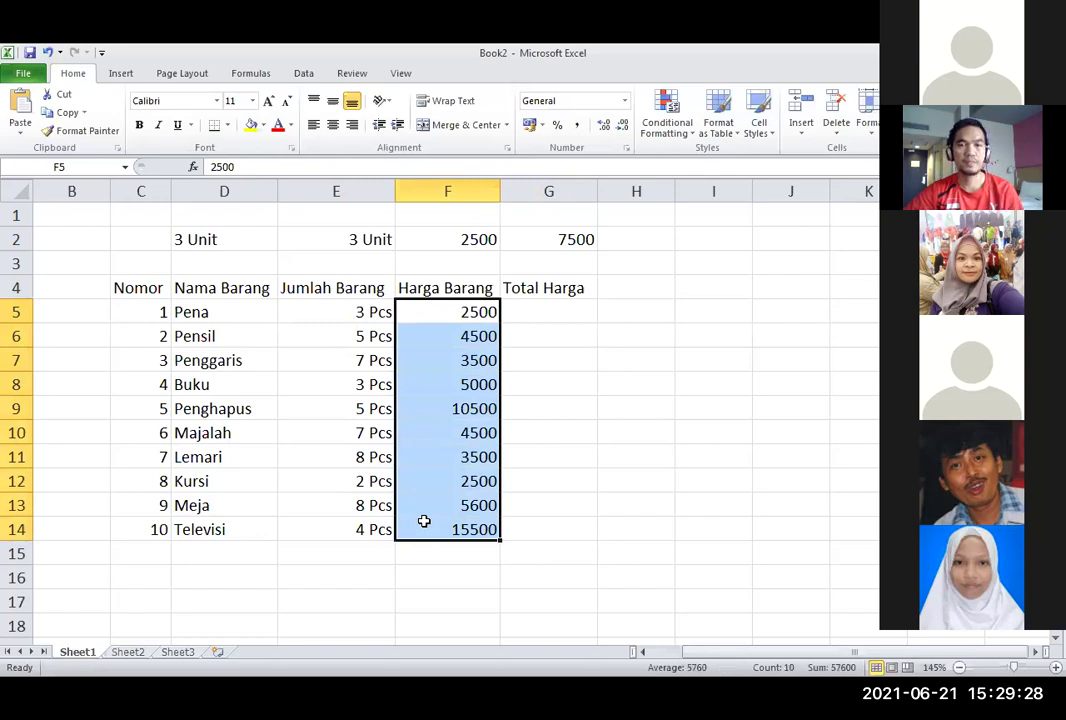
{"action": "right_click", "coordinate": [463, 390]}
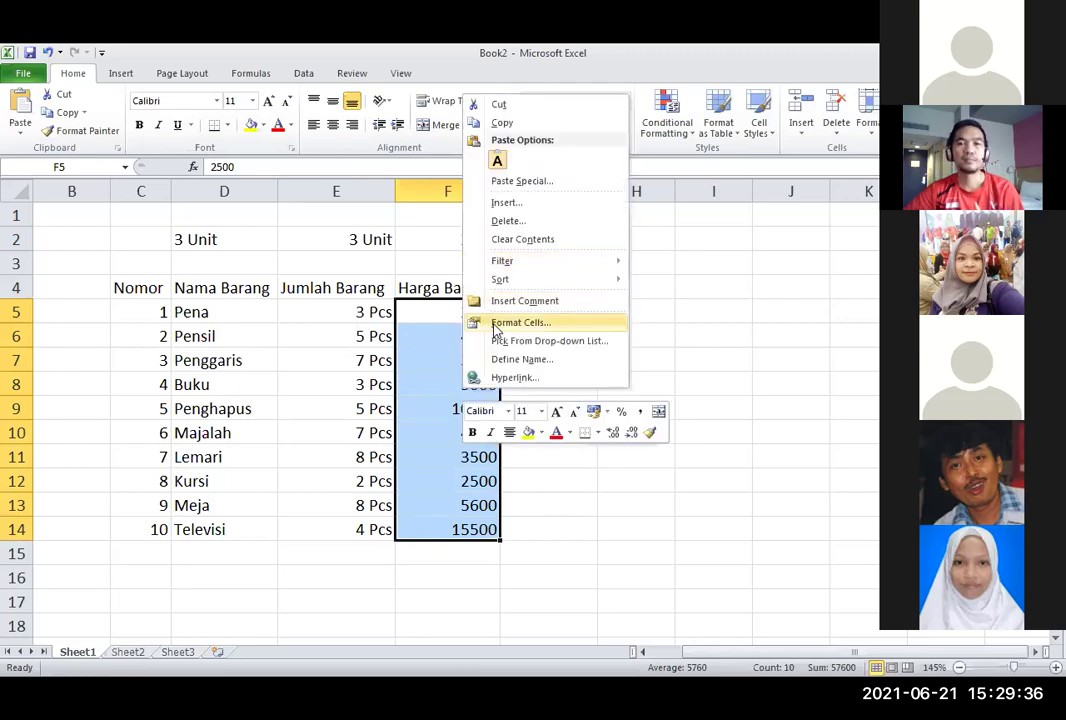
{"action": "left_click", "coordinate": [575, 332]}
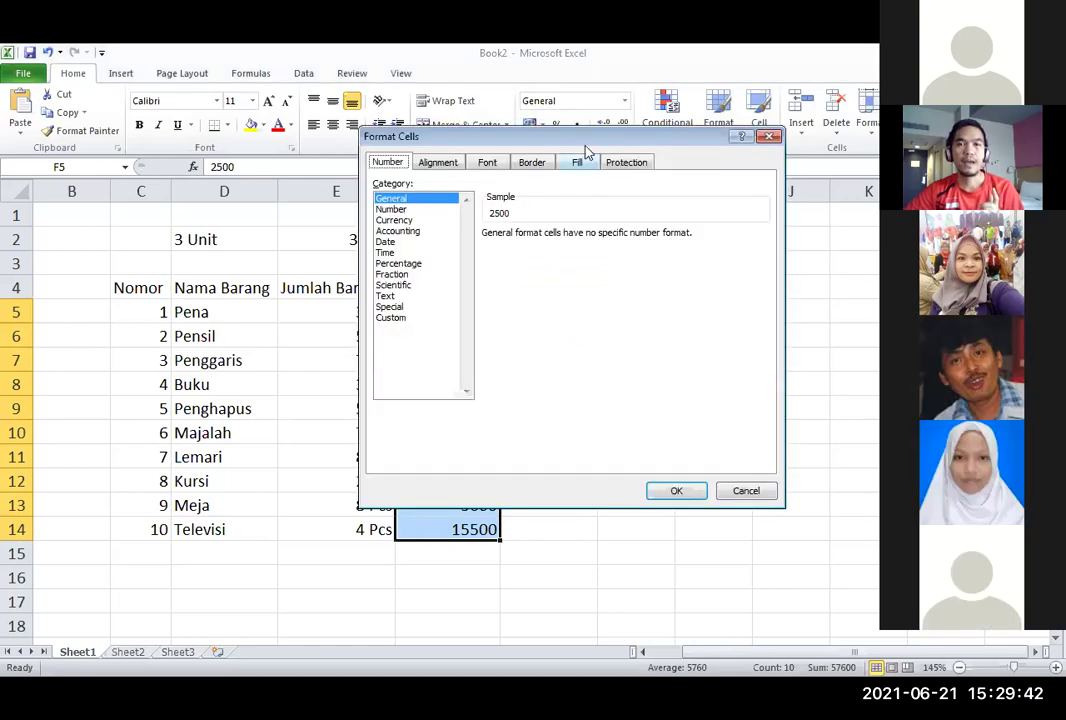
{"action": "left_click_drag", "start_coordinate": [593, 140], "coordinate": [399, 183]}
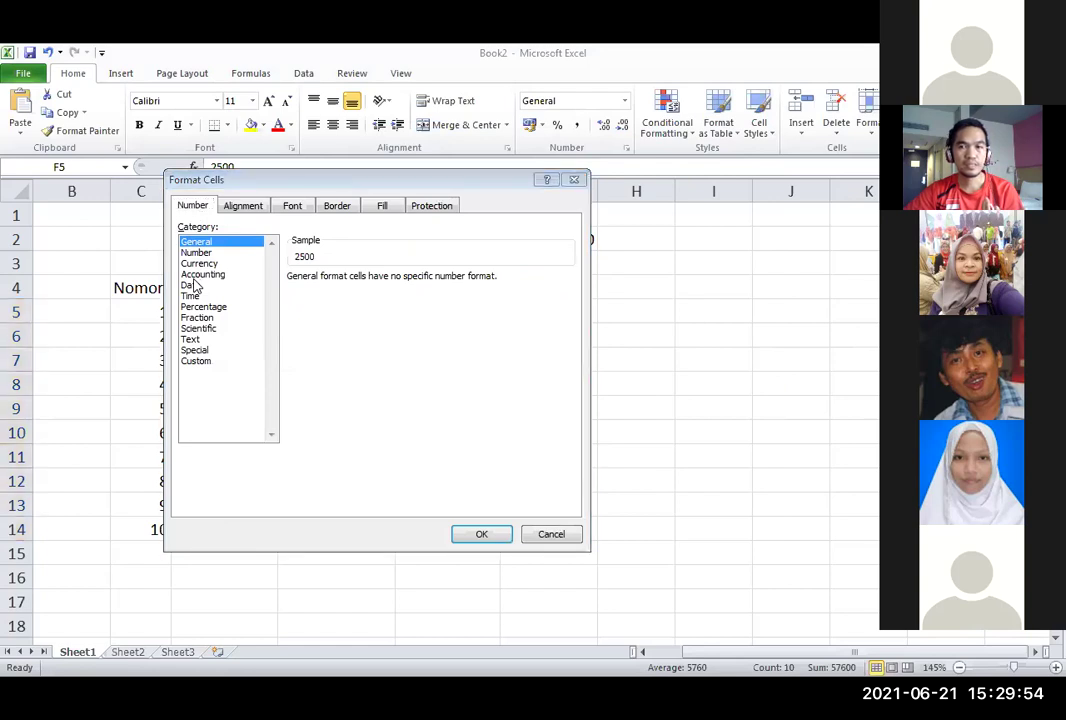
{"action": "left_click", "coordinate": [210, 275]}
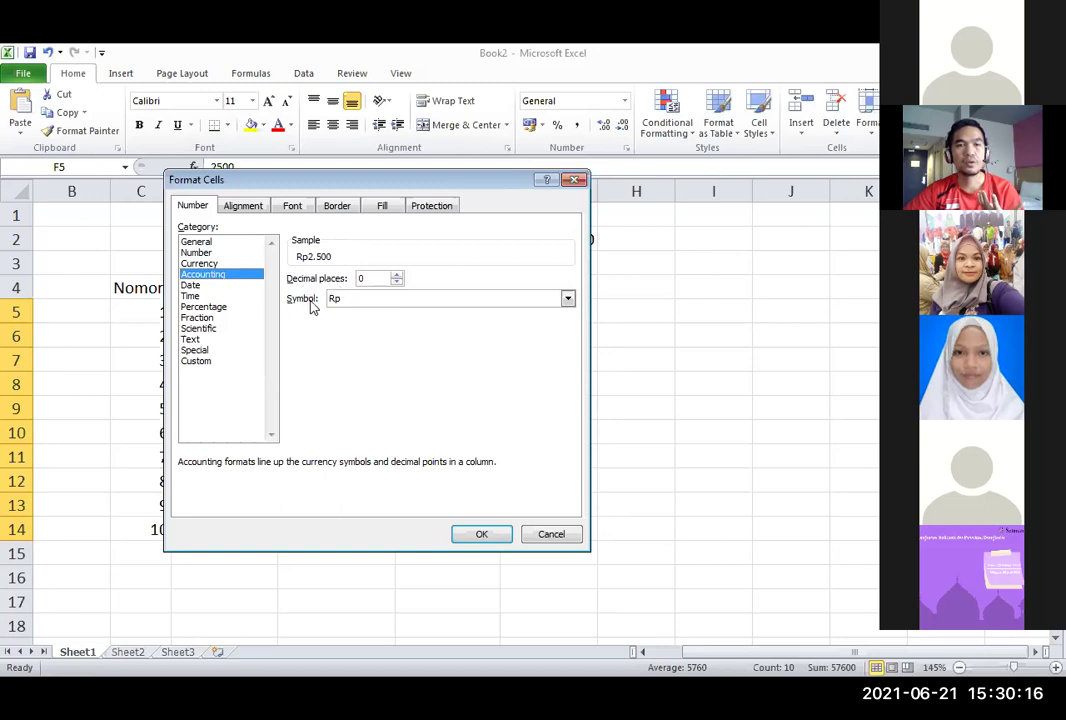
{"action": "left_click", "coordinate": [396, 276]}
{"action": "left_click", "coordinate": [396, 276]}
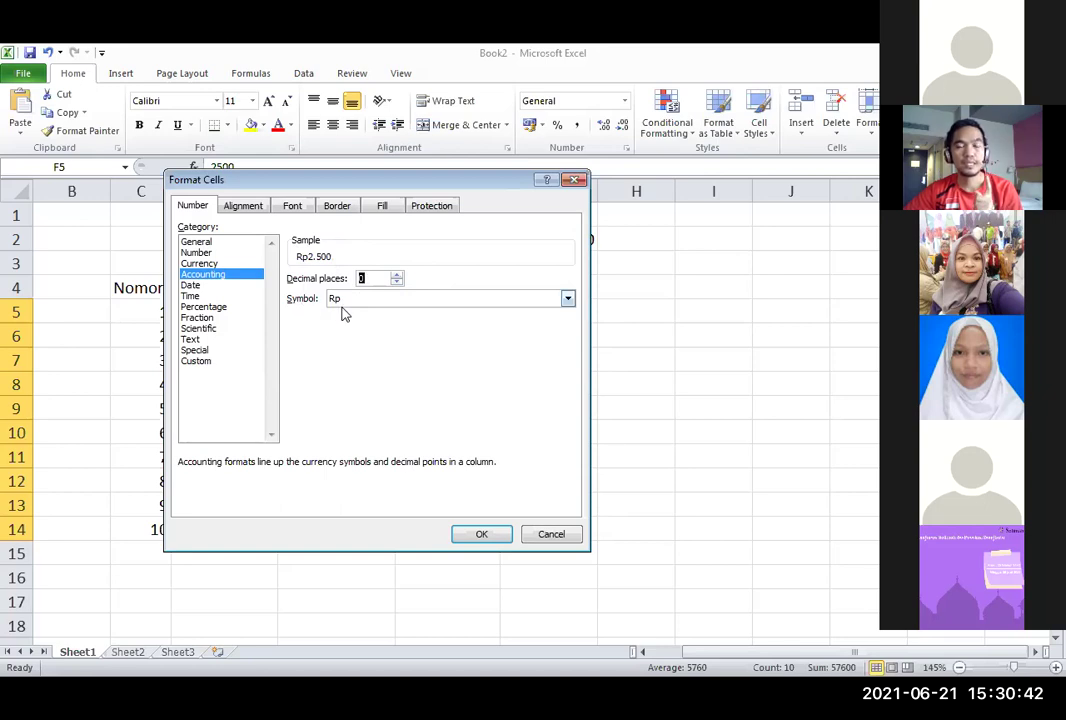
Set the currency symbol of the selected prices to Rp Indonesian and apply the format.
{"action": "left_click", "coordinate": [568, 299]}
{"action": "left_click", "coordinate": [568, 300]}
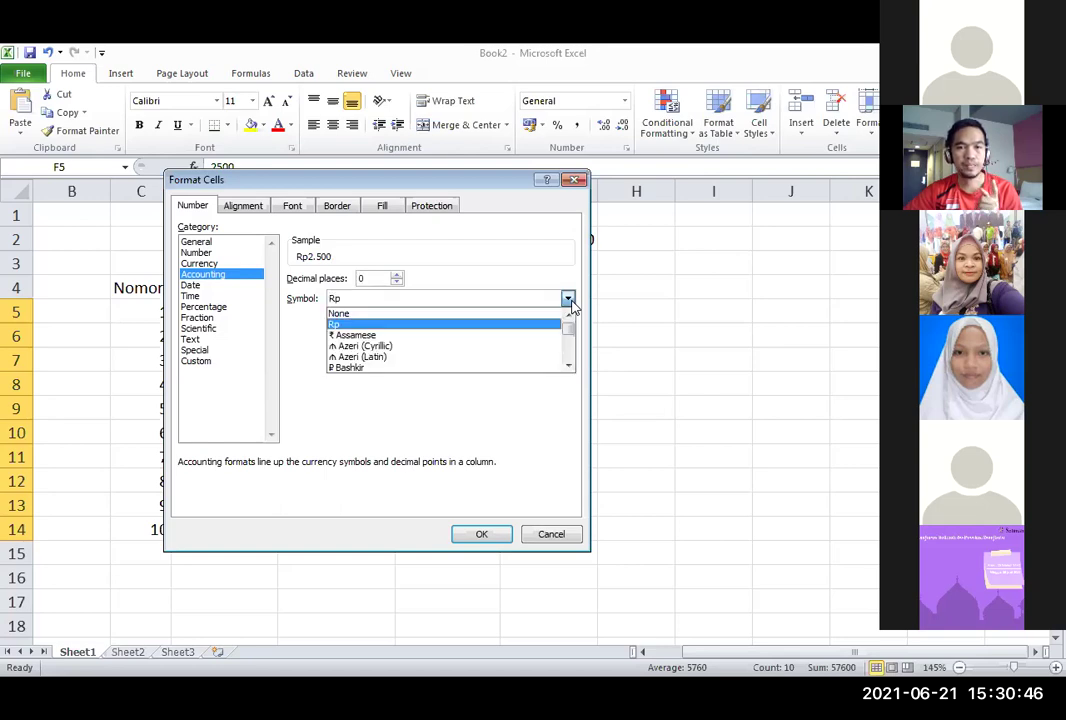
{"action": "left_click", "coordinate": [569, 366]}
{"action": "left_click", "coordinate": [569, 367]}
{"action": "left_click", "coordinate": [569, 367]}
{"action": "left_click", "coordinate": [569, 367]}
{"action": "left_click", "coordinate": [569, 367]}
{"action": "left_click", "coordinate": [569, 367]}
{"action": "left_click", "coordinate": [569, 367]}
{"action": "left_click", "coordinate": [569, 367]}
{"action": "left_click", "coordinate": [569, 367]}
{"action": "left_click", "coordinate": [569, 367]}
{"action": "left_click", "coordinate": [569, 367]}
{"action": "left_click", "coordinate": [569, 367]}
{"action": "left_click", "coordinate": [569, 367]}
{"action": "left_click", "coordinate": [569, 367]}
{"action": "left_click", "coordinate": [569, 367]}
{"action": "left_click", "coordinate": [569, 367]}
{"action": "left_click", "coordinate": [569, 367]}
{"action": "left_click", "coordinate": [569, 367]}
{"action": "left_click", "coordinate": [569, 367]}
{"action": "left_click", "coordinate": [569, 367]}
{"action": "left_click", "coordinate": [569, 367]}
{"action": "left_click", "coordinate": [569, 367]}
{"action": "left_click", "coordinate": [569, 367]}
{"action": "left_click", "coordinate": [569, 367]}
{"action": "left_click", "coordinate": [569, 367]}
{"action": "left_click", "coordinate": [569, 367]}
{"action": "left_click", "coordinate": [569, 367]}
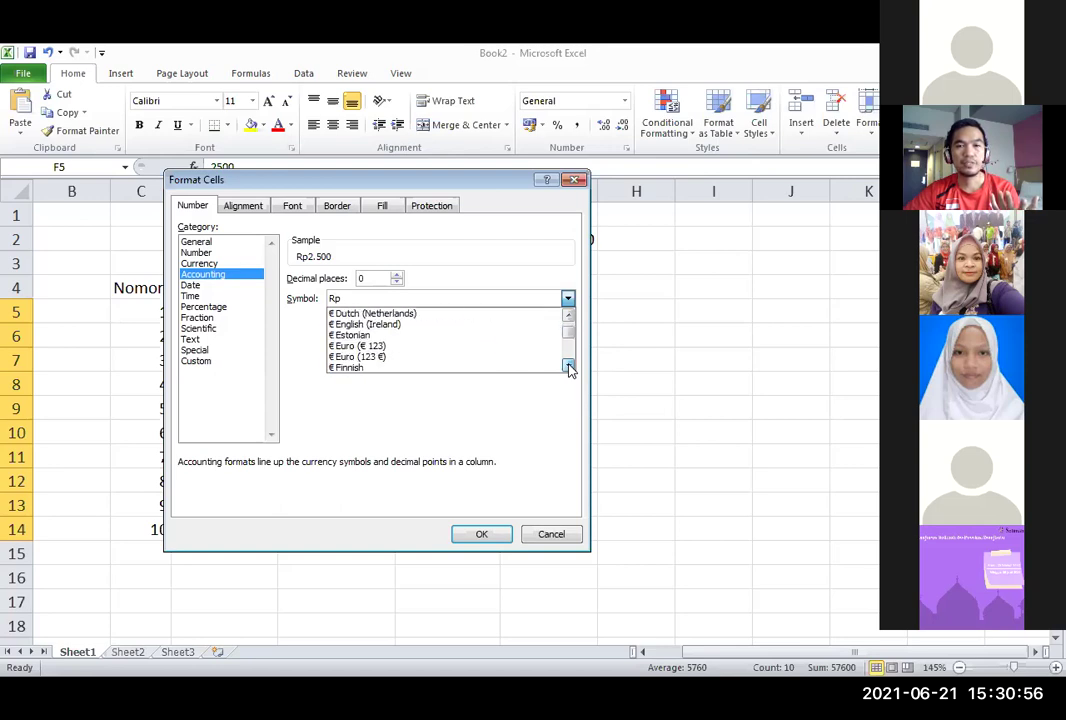
{"action": "left_click", "coordinate": [569, 367]}
{"action": "left_click", "coordinate": [569, 367]}
{"action": "left_click", "coordinate": [569, 367]}
{"action": "left_click_drag", "start_coordinate": [570, 339], "coordinate": [569, 367]}
{"action": "left_click", "coordinate": [570, 316]}
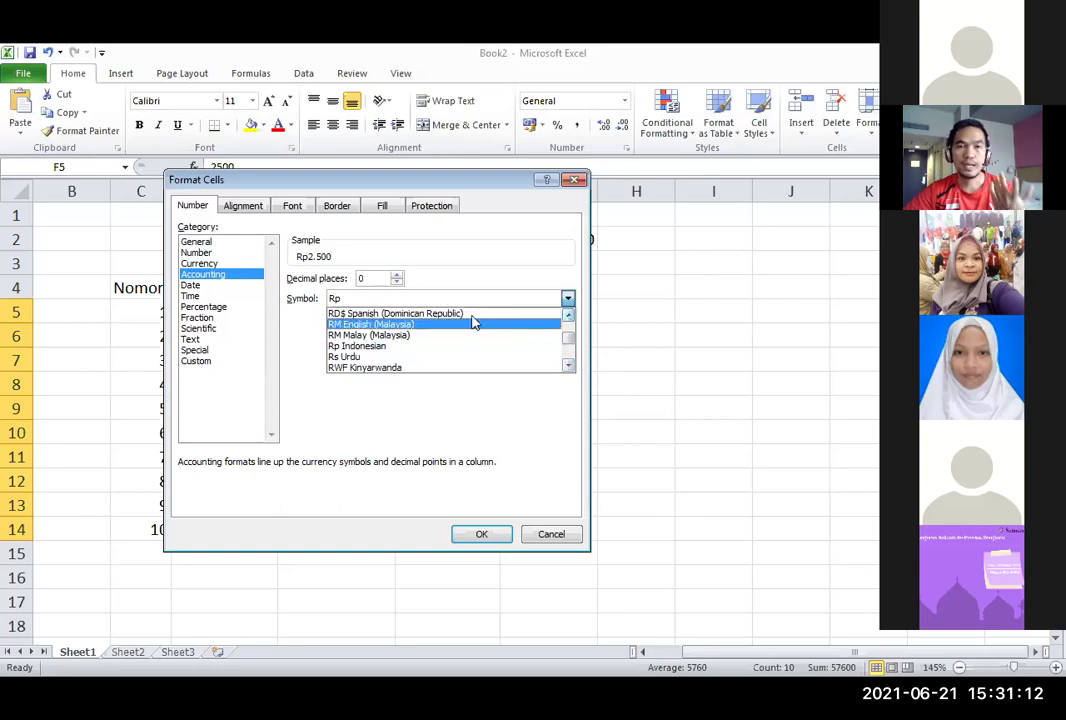
{"action": "left_click", "coordinate": [395, 352]}
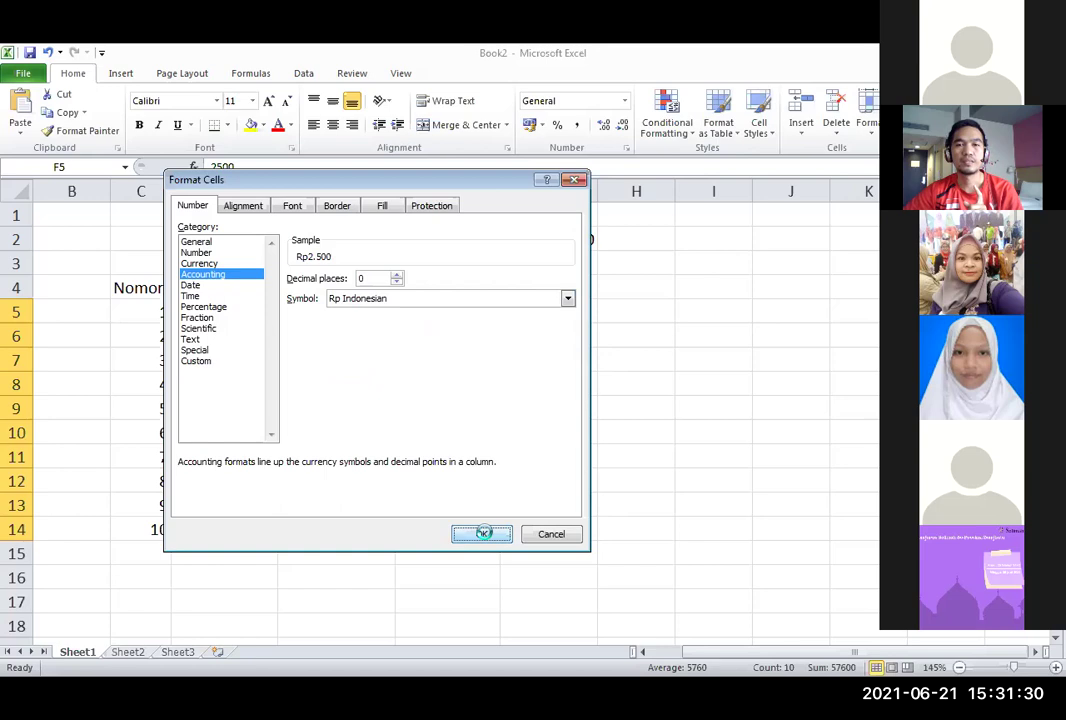
{"action": "left_click", "coordinate": [483, 535]}
{"action": "left_click", "coordinate": [473, 455]}
{"action": "left_click", "coordinate": [612, 381]}
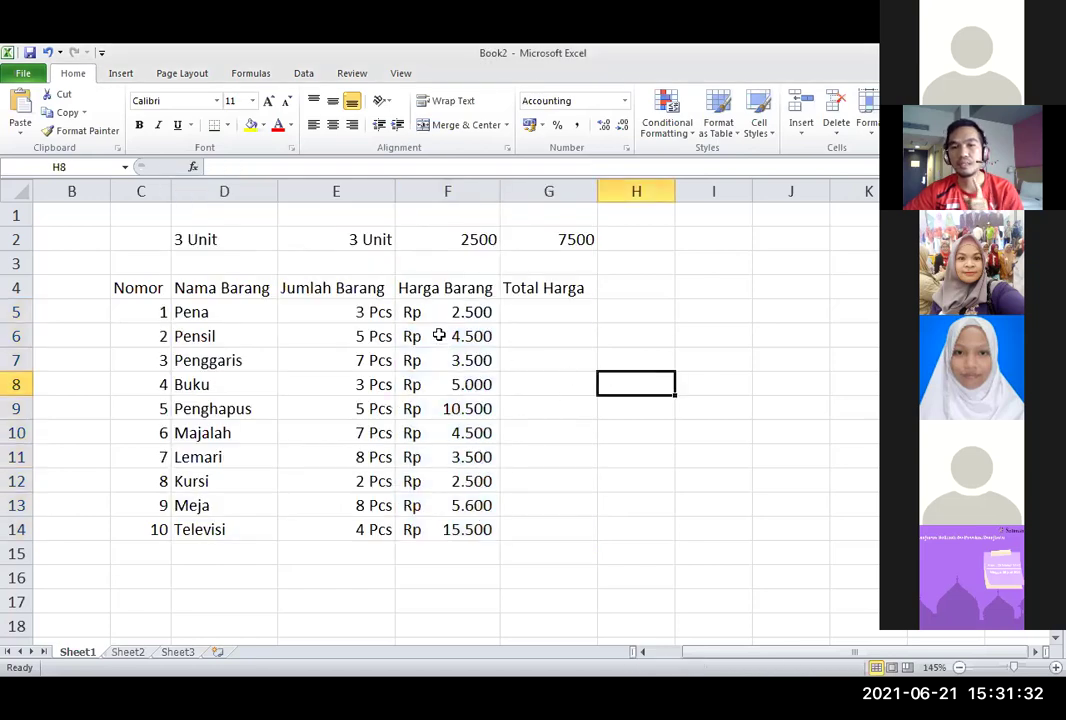
Examine the stored values behind the formatted Harga Barang prices and compare them with cell F2.
{"action": "left_click", "coordinate": [413, 313]}
{"action": "left_click", "coordinate": [413, 384]}
{"action": "left_click", "coordinate": [413, 457]}
{"action": "left_click", "coordinate": [427, 523]}
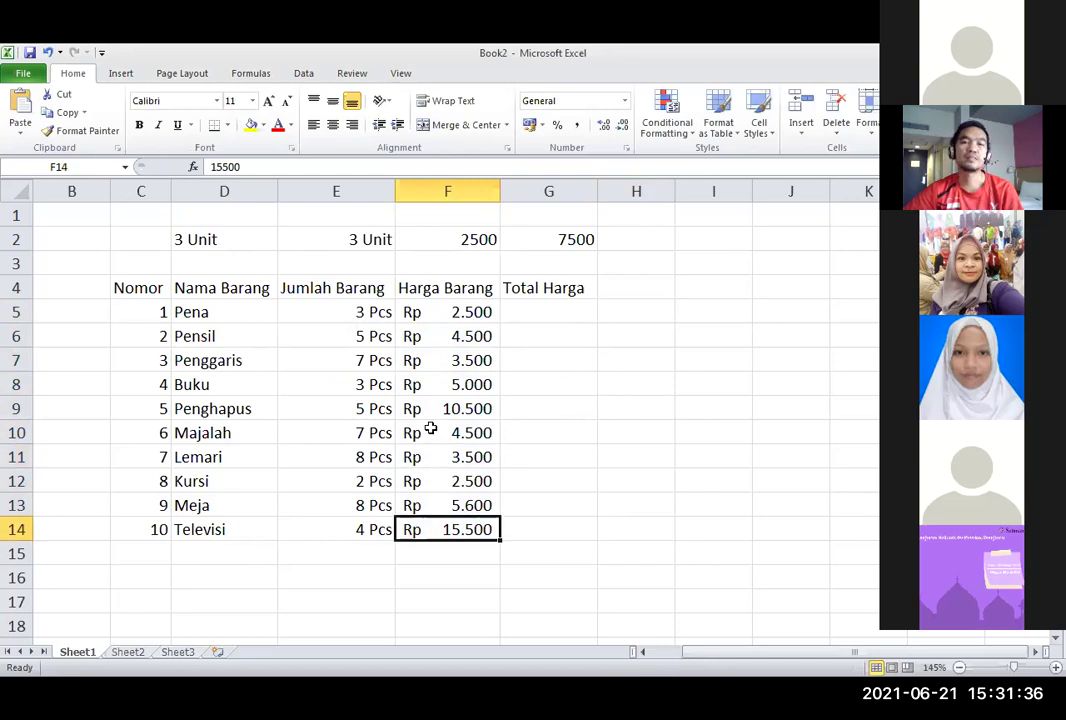
{"action": "left_click", "coordinate": [430, 423]}
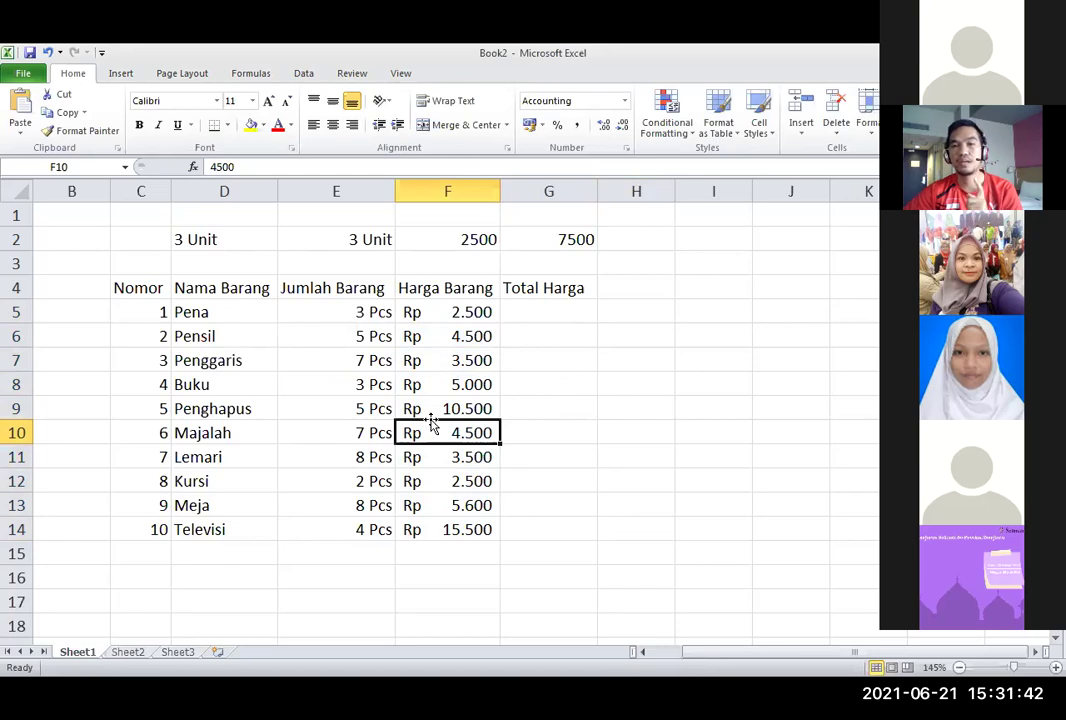
{"action": "left_click", "coordinate": [450, 381]}
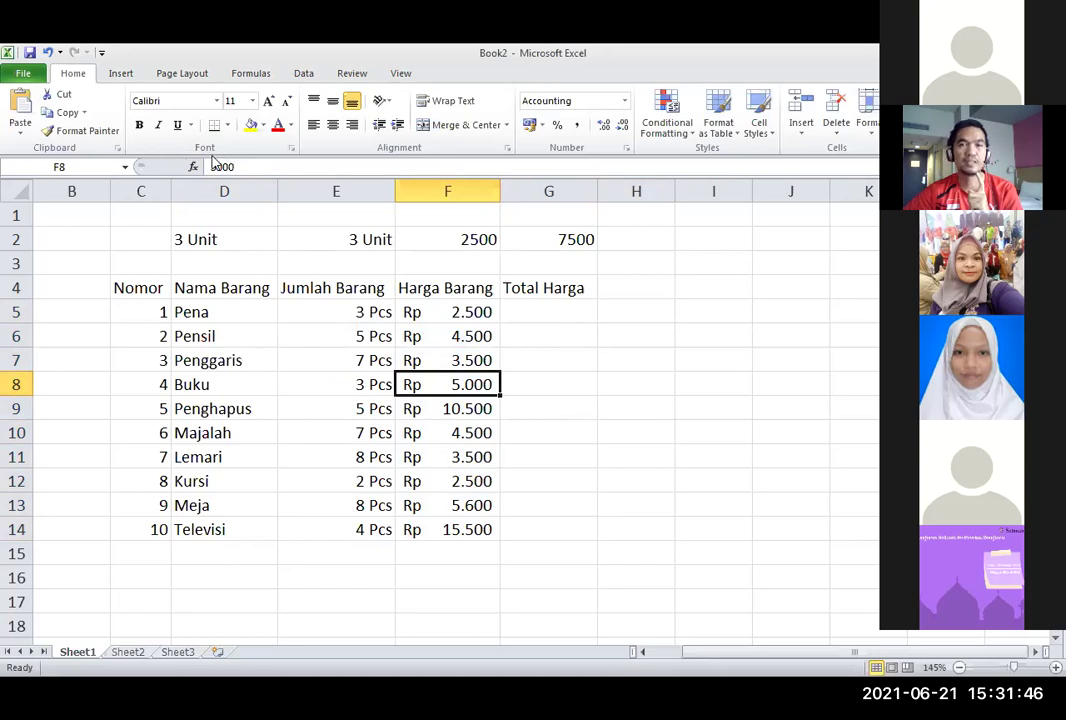
{"action": "left_click", "coordinate": [476, 237]}
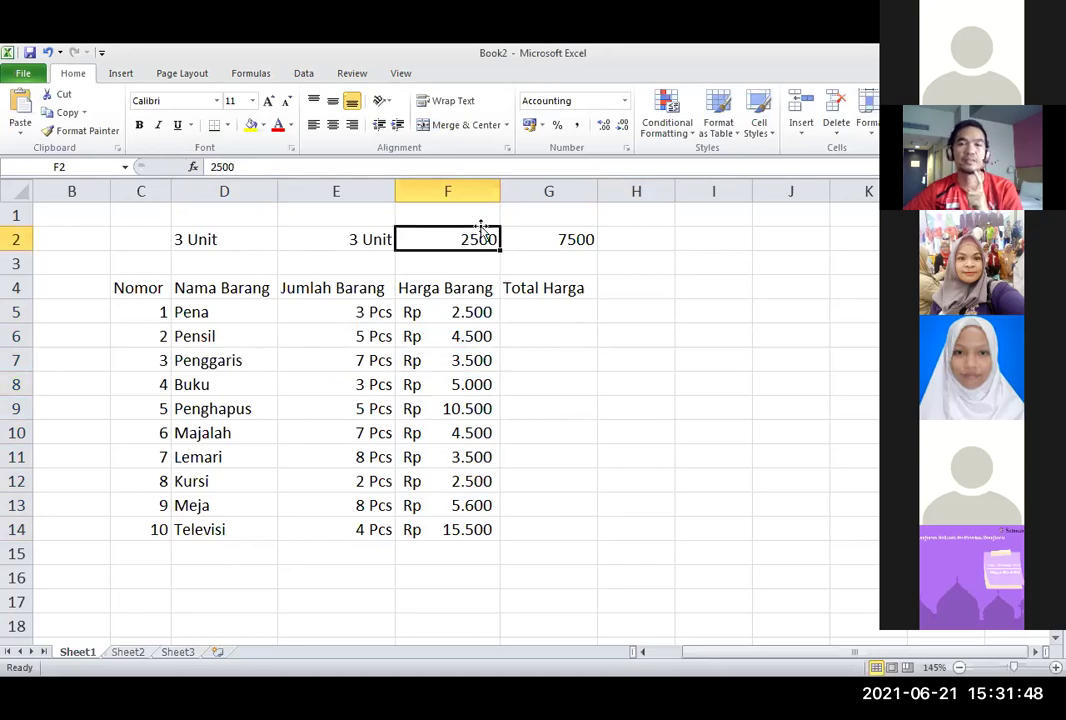
{"action": "left_click", "coordinate": [594, 442]}
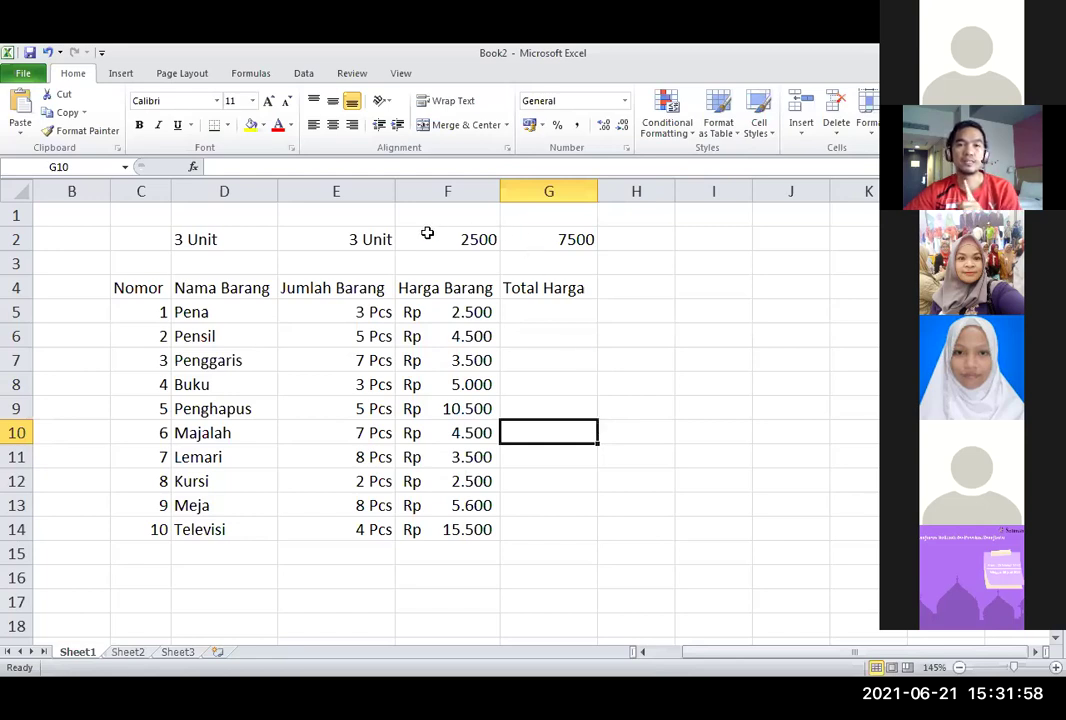
Enter Rp 2500 in cell F2 and inspect its stored value and number format.
{"action": "left_click", "coordinate": [484, 240]}
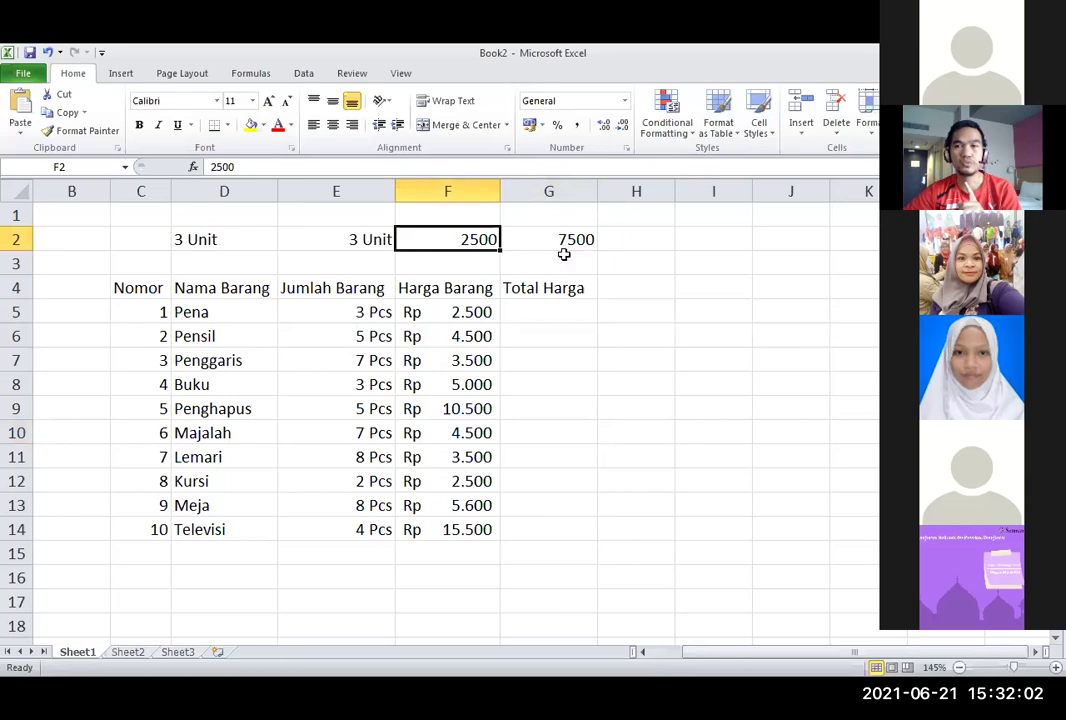
{"action": "type", "text": "Rp 2"}
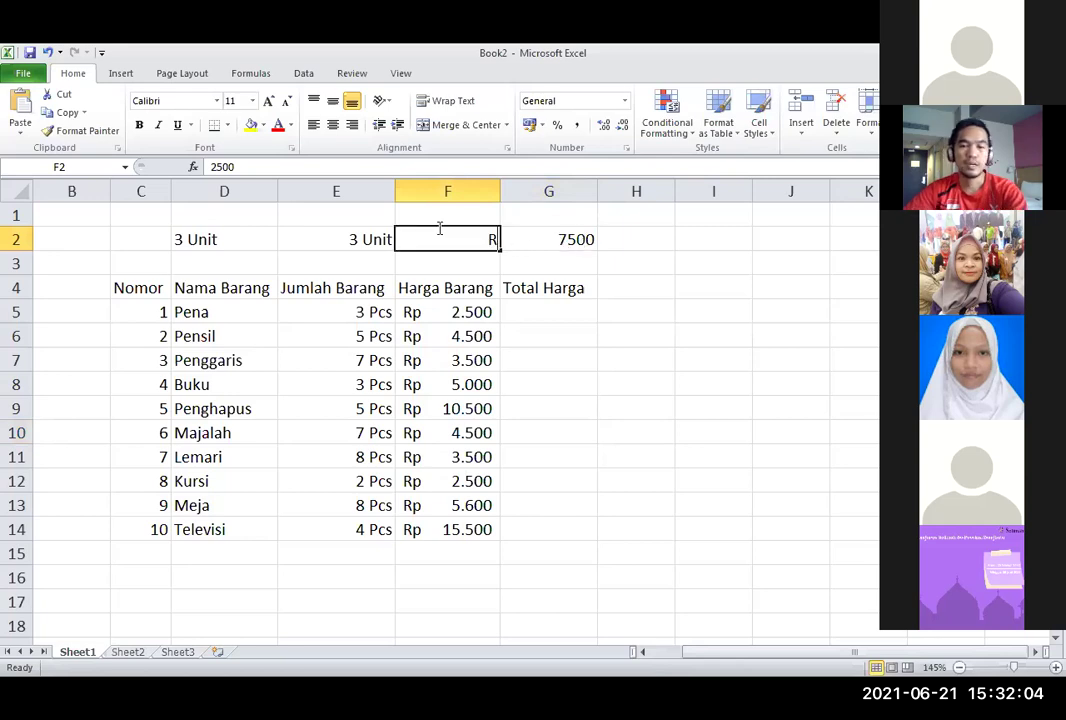
{"action": "type", "text": "500"}
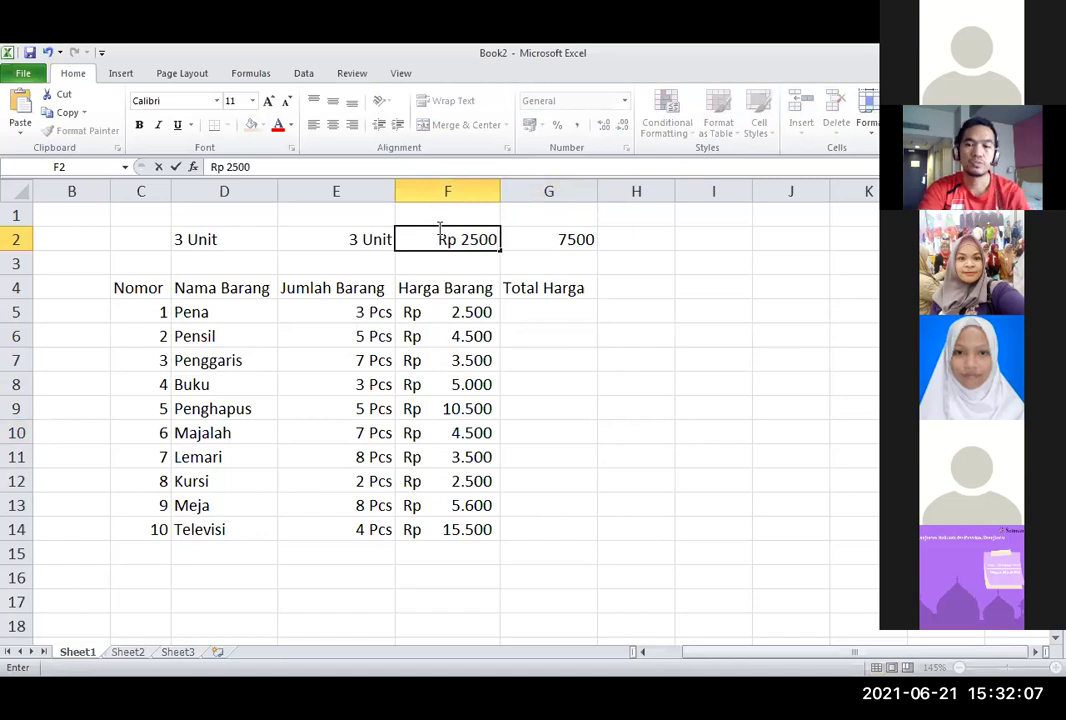
{"action": "key", "text": "Return"}
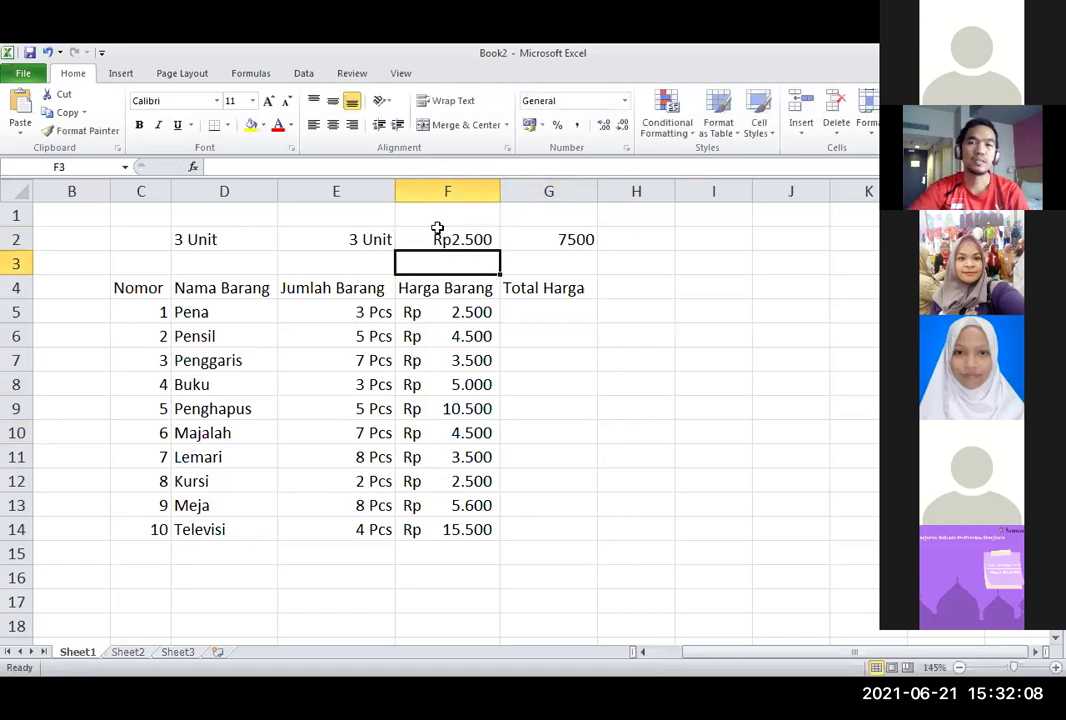
{"action": "left_click", "coordinate": [478, 239]}
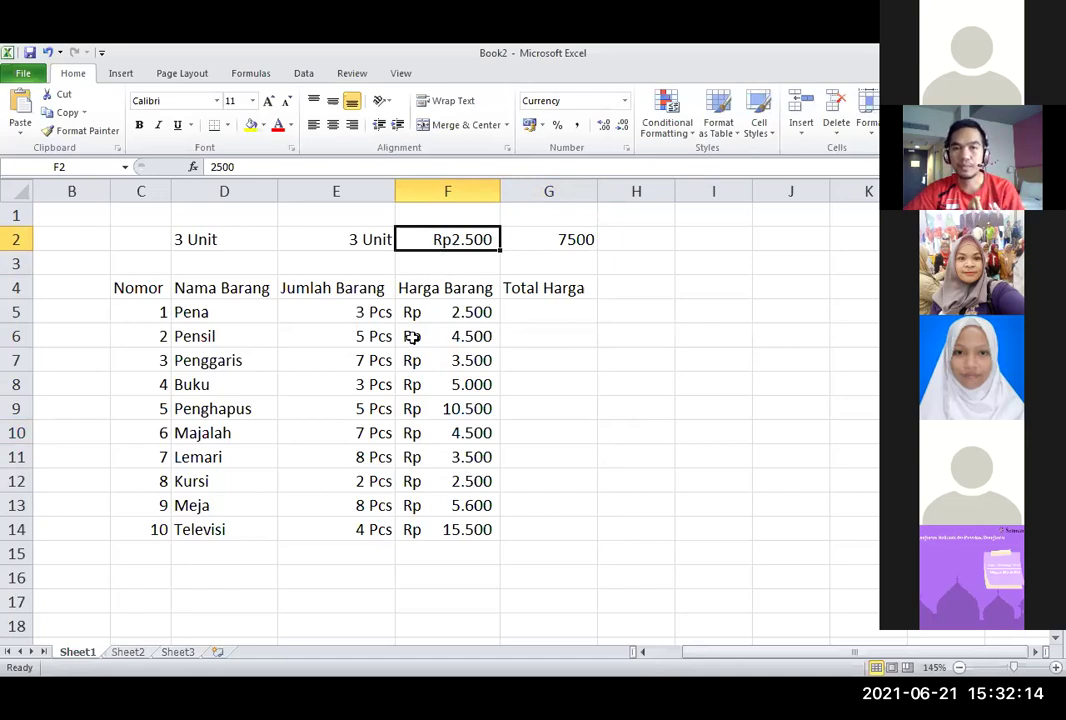
Review the formatted Harga Barang prices and the quantity and price cells needed for the total of Pena.
{"action": "left_click_drag", "start_coordinate": [414, 315], "coordinate": [414, 529]}
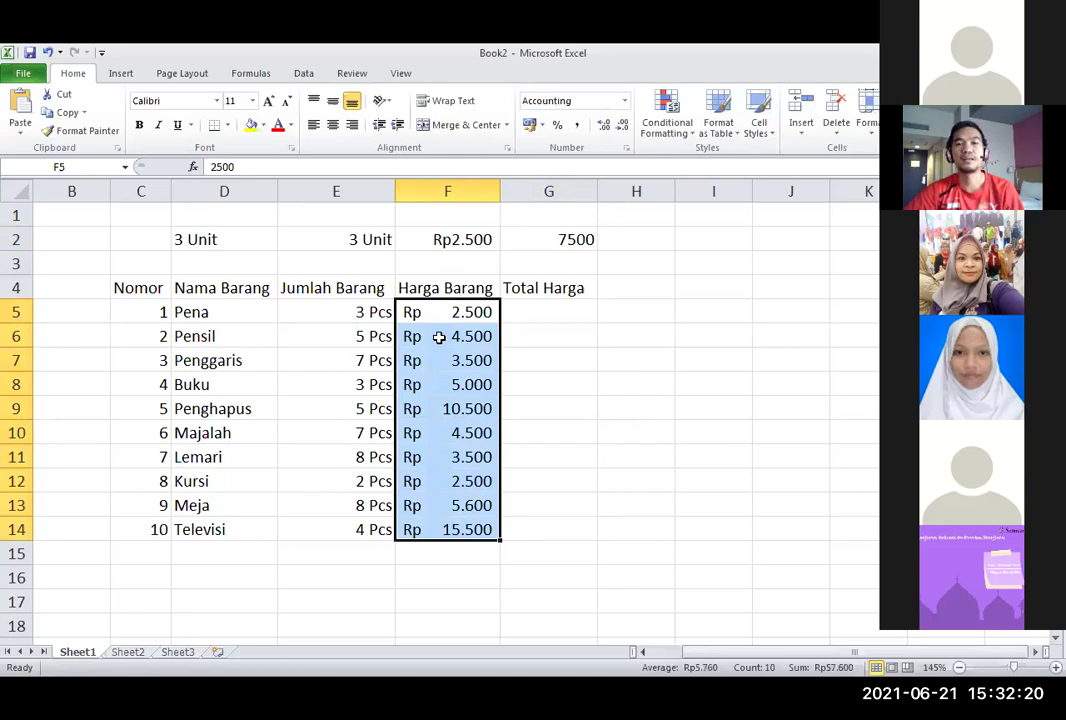
{"action": "left_click", "coordinate": [445, 384]}
{"action": "left_click", "coordinate": [445, 505]}
{"action": "left_click", "coordinate": [428, 567]}
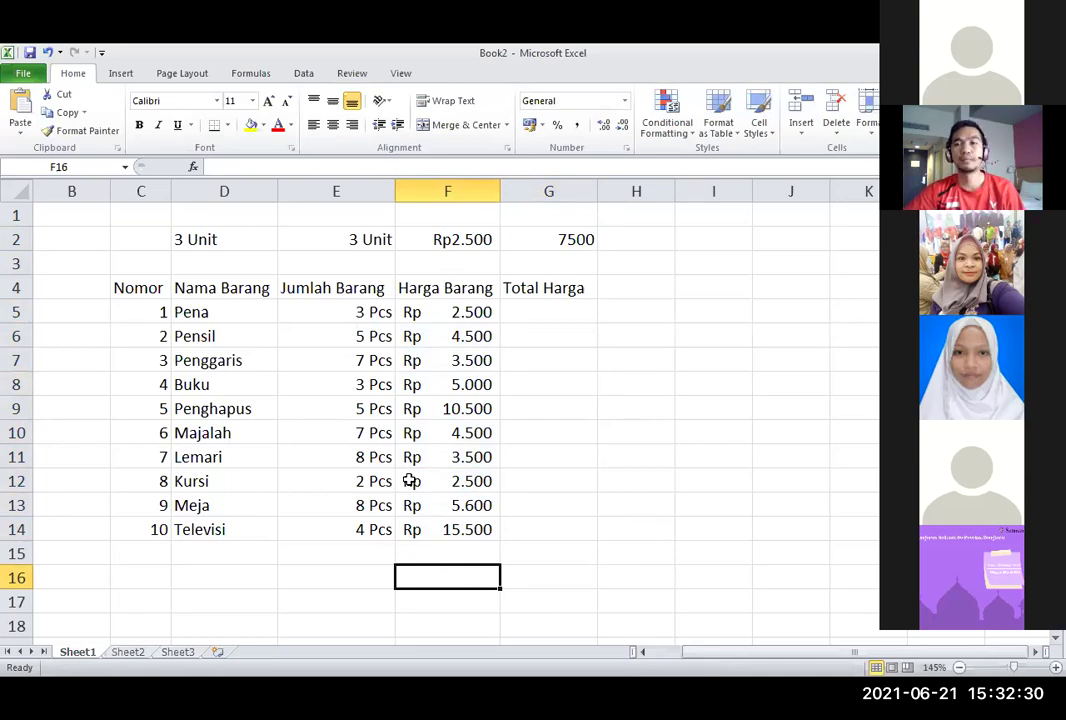
{"action": "left_click", "coordinate": [556, 313]}
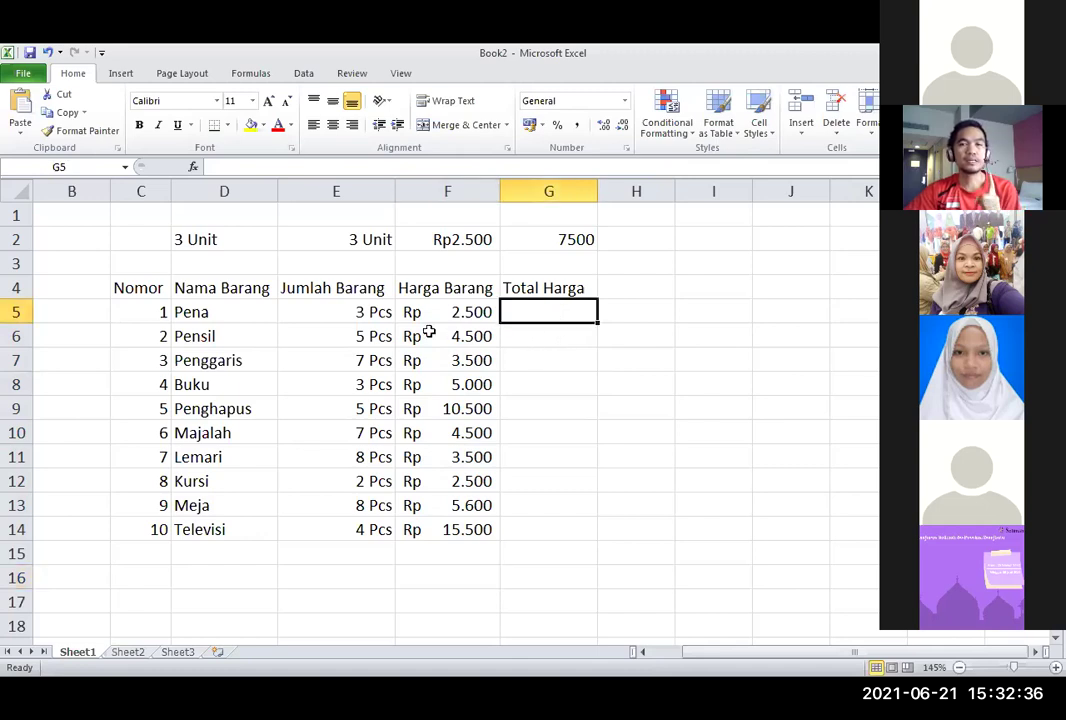
{"action": "left_click", "coordinate": [357, 289]}
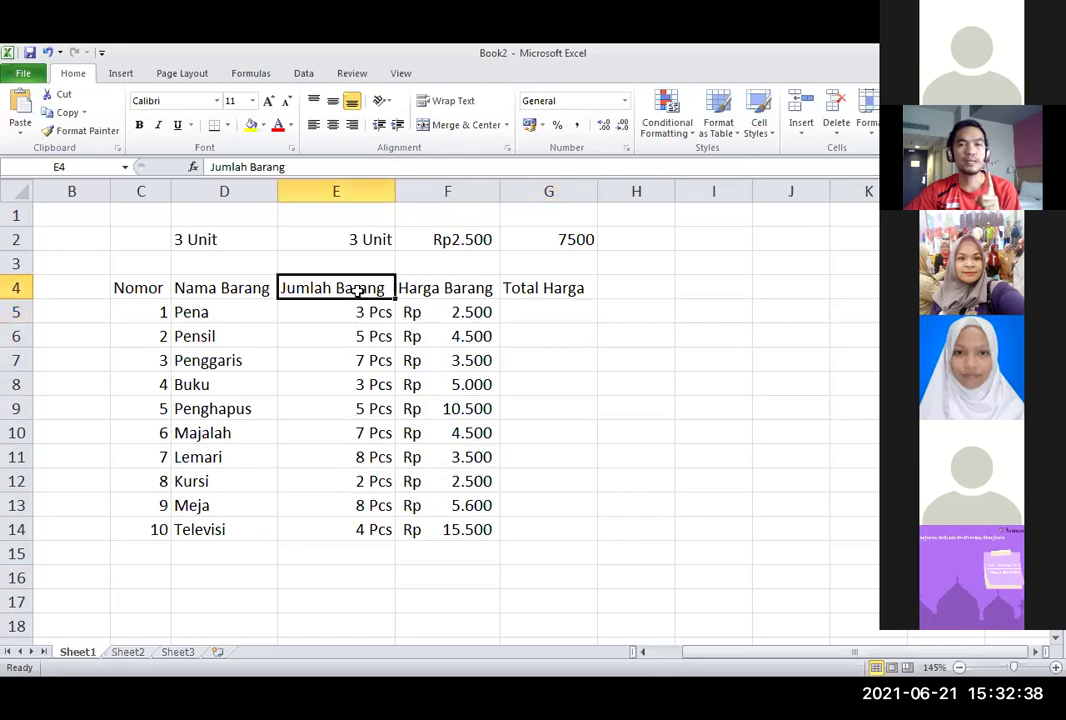
{"action": "left_click", "coordinate": [474, 282]}
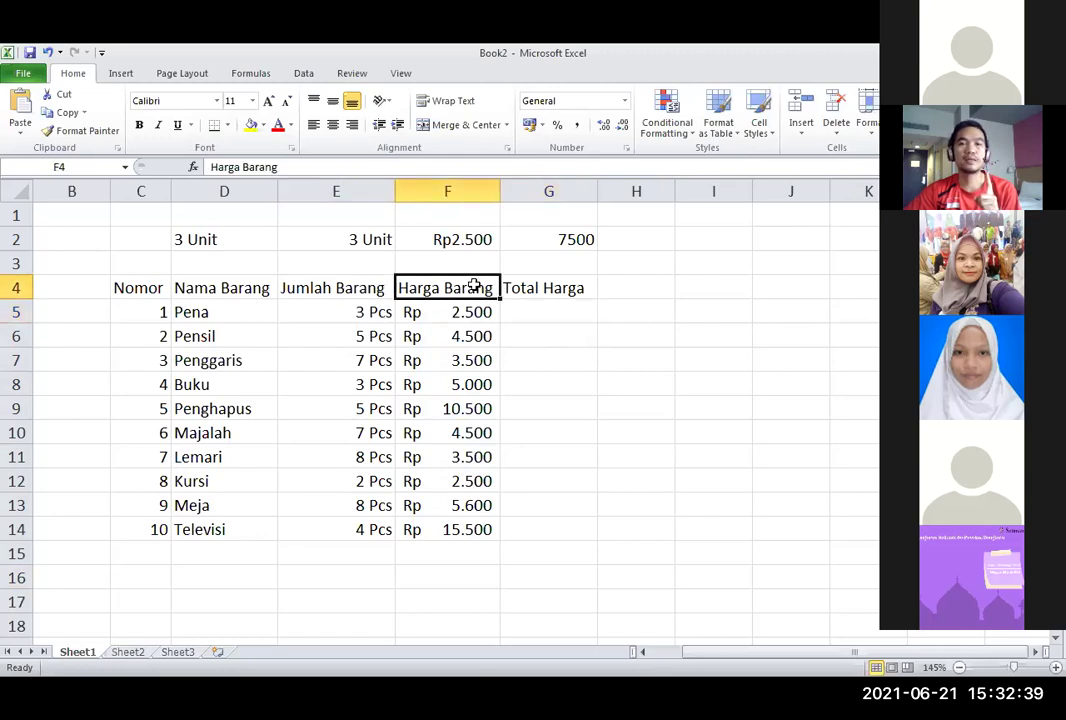
{"action": "left_click", "coordinate": [376, 312]}
{"action": "left_click", "coordinate": [479, 309]}
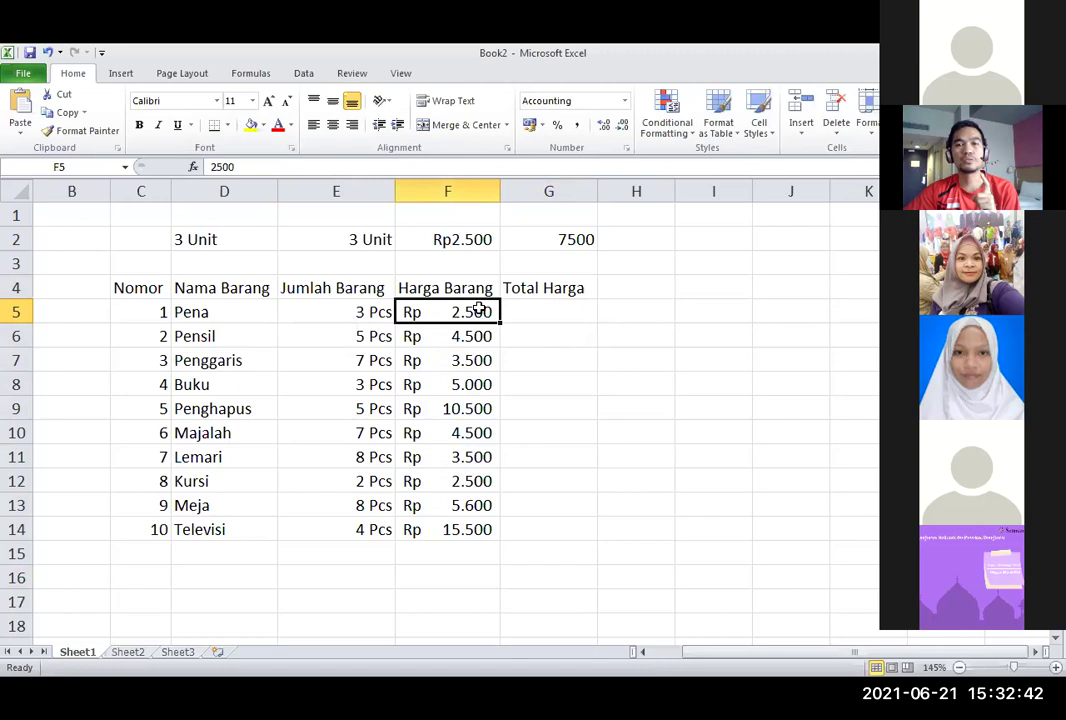
Calculate the Total Harga for Pena in G5 with the formula =E5*F5.
{"action": "left_click", "coordinate": [572, 311]}
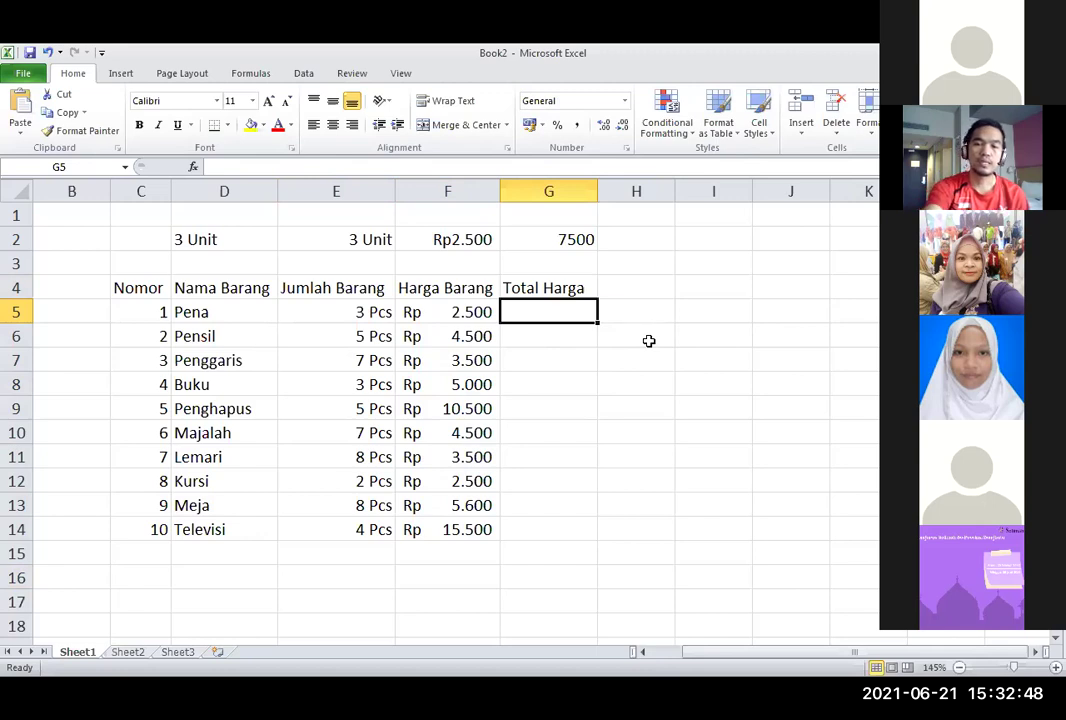
{"action": "type", "text": "="}
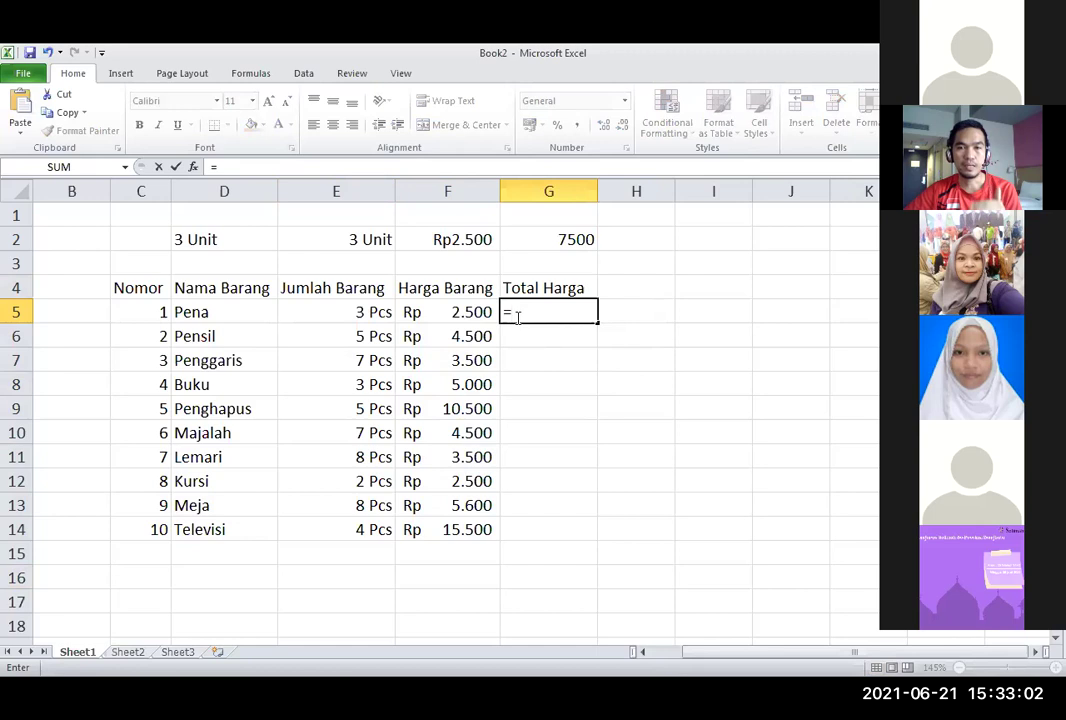
{"action": "left_click", "coordinate": [342, 311]}
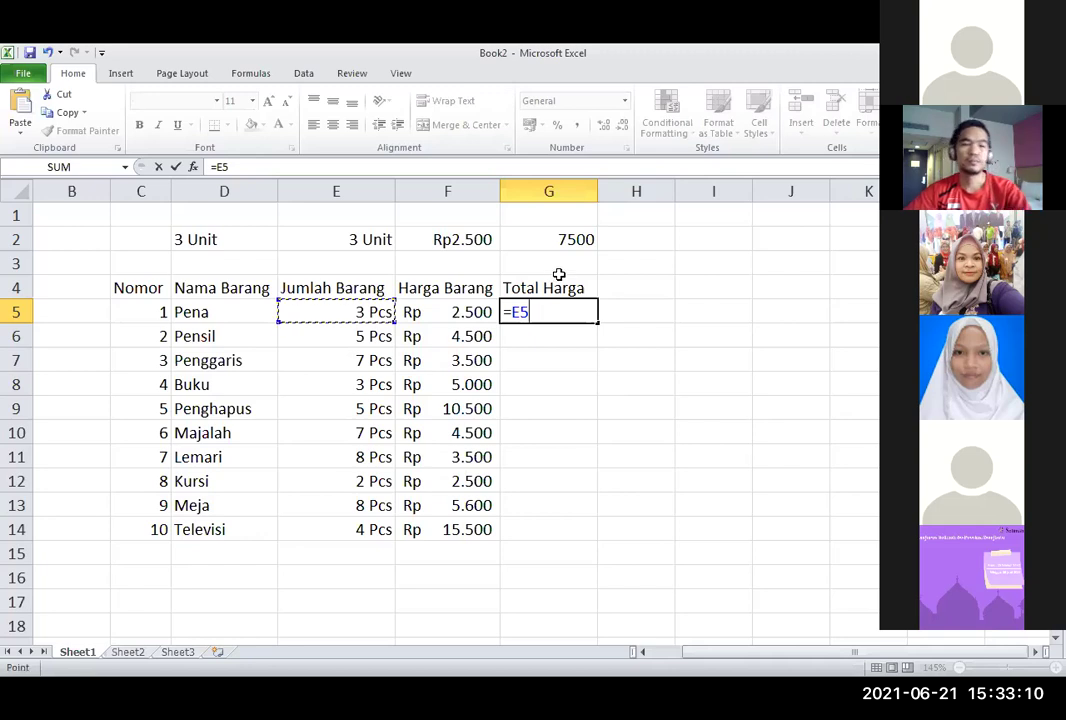
{"action": "type", "text": "*"}
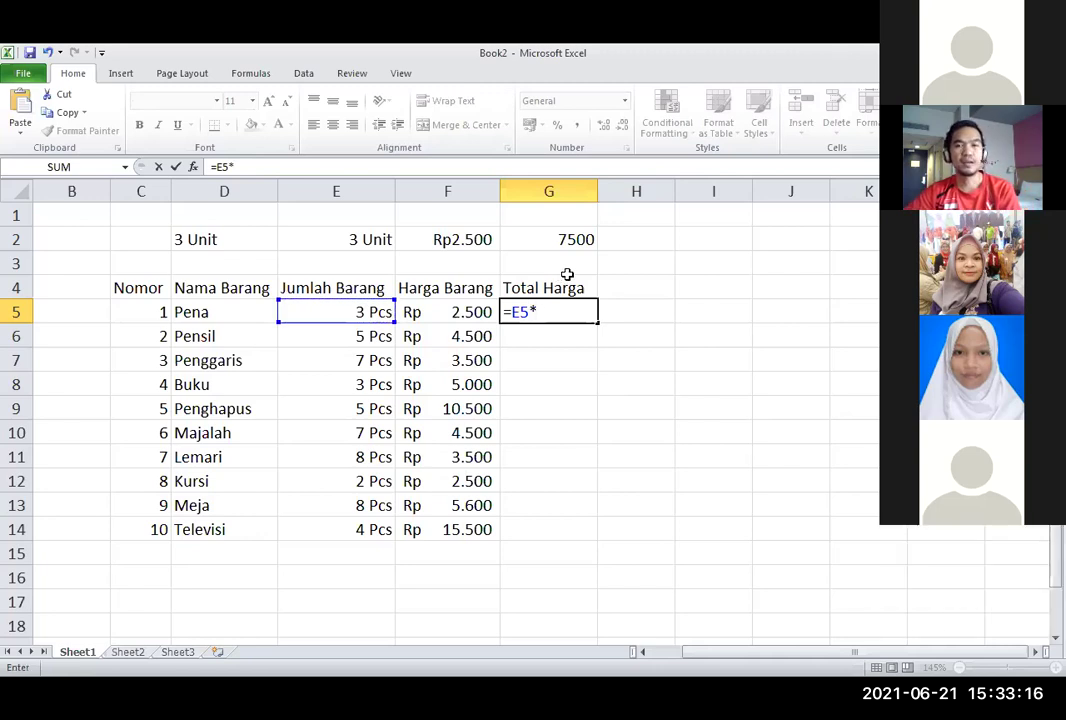
{"action": "left_click", "coordinate": [450, 312]}
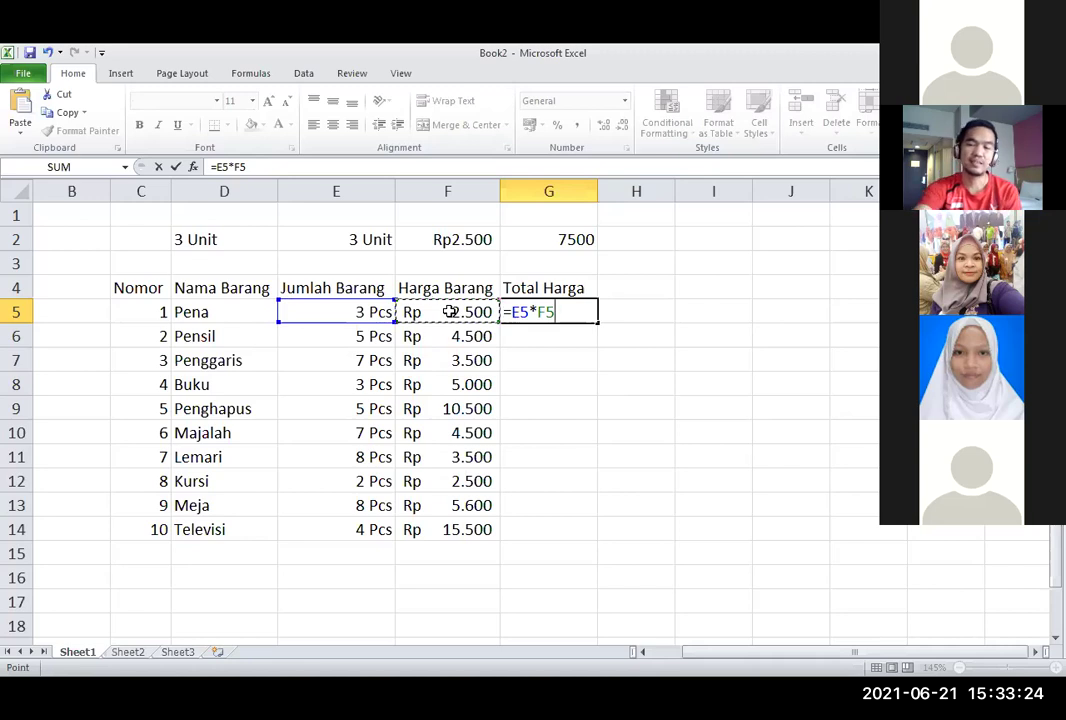
{"action": "key", "text": "Return"}
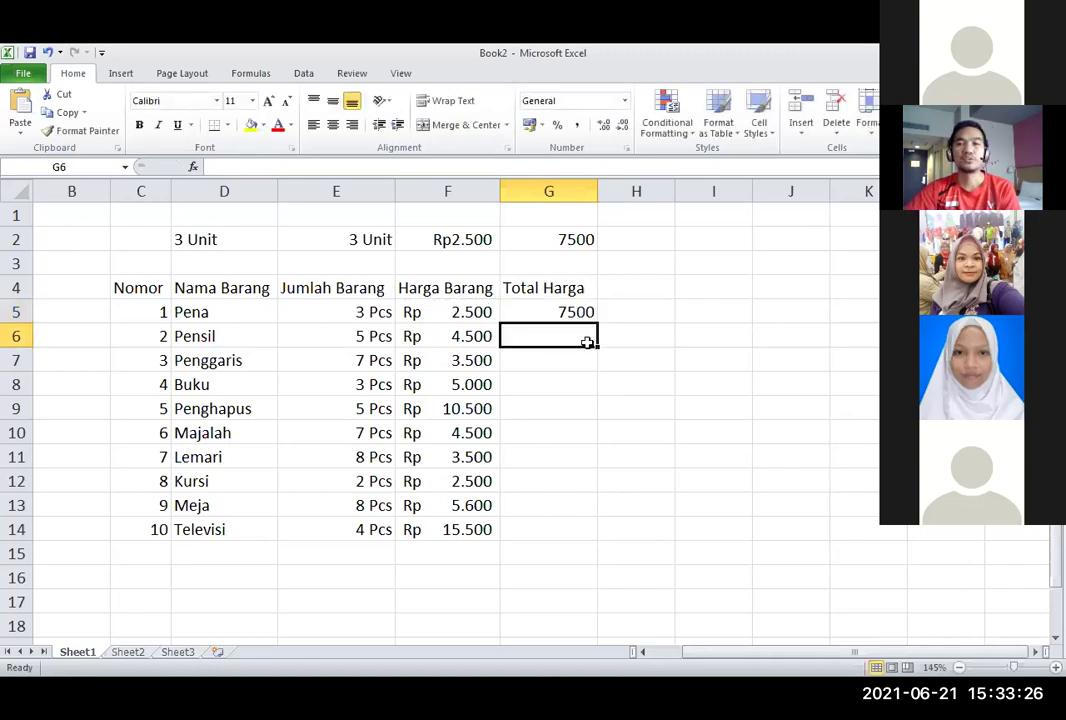
{"action": "left_click", "coordinate": [634, 268]}
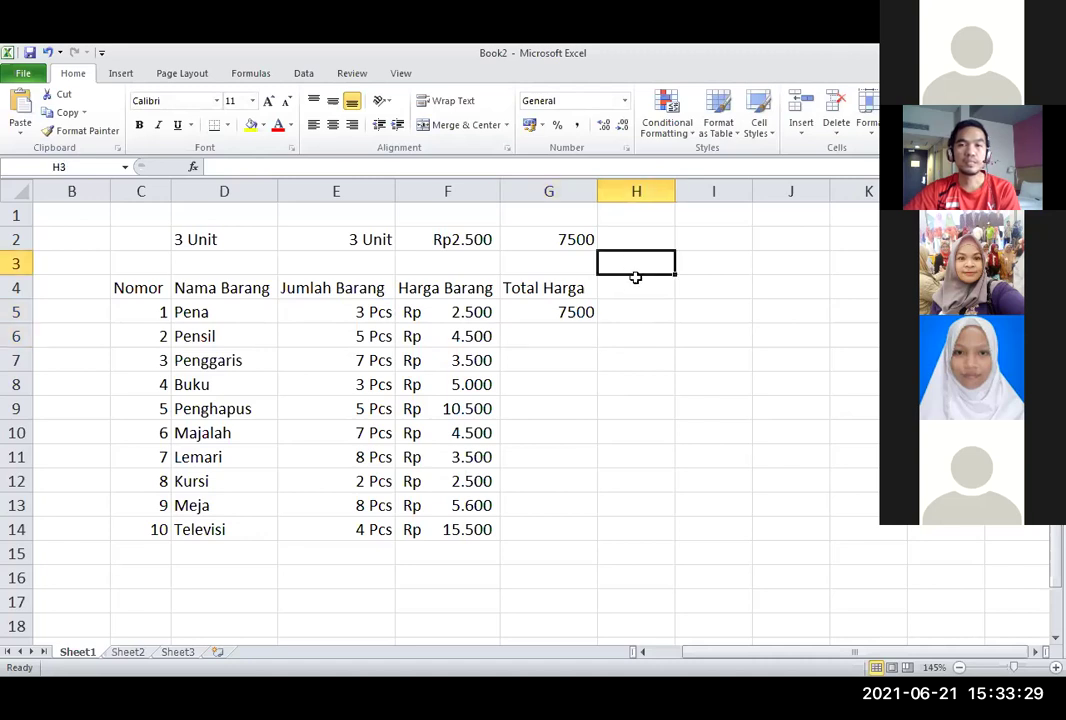
{"action": "left_click", "coordinate": [550, 311]}
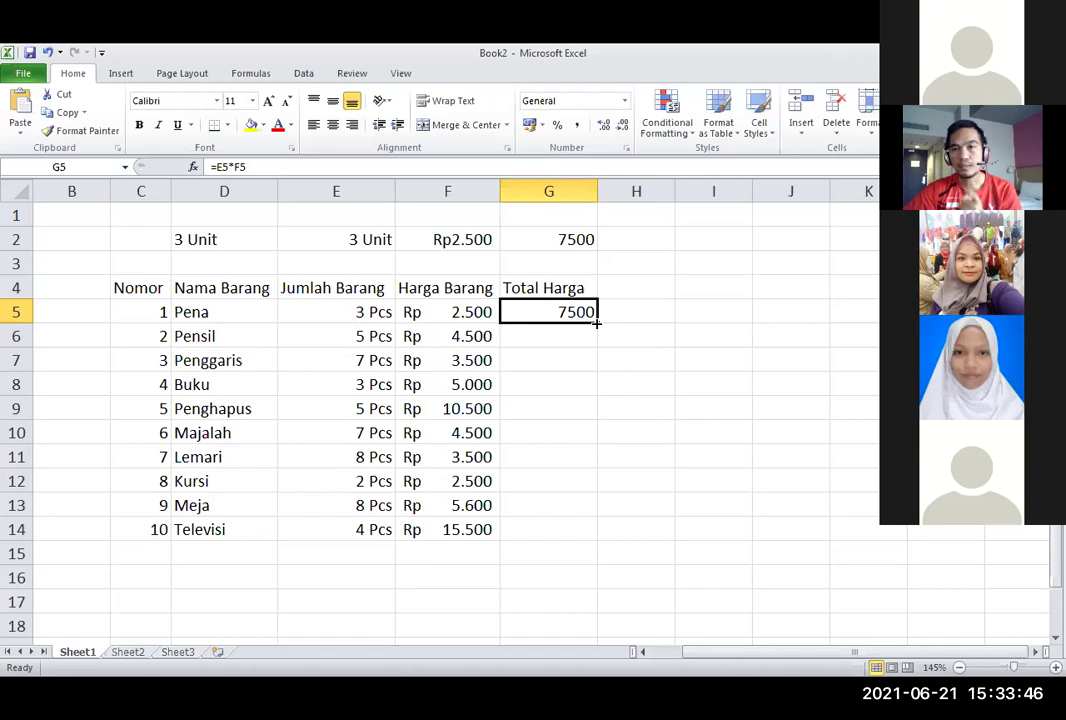
Fill the Total Harga formula from G5 down to G14 and check the copied formulas for Buku and Lemari.
{"action": "left_click_drag", "start_coordinate": [596, 322], "coordinate": [574, 529]}
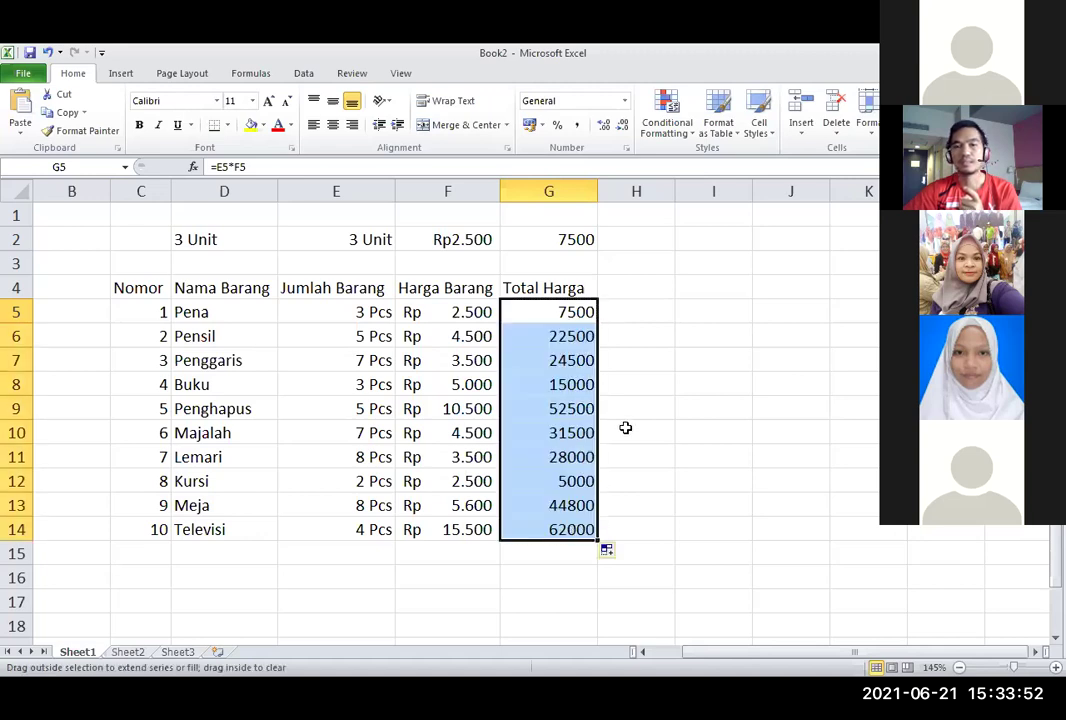
{"action": "left_click", "coordinate": [607, 378]}
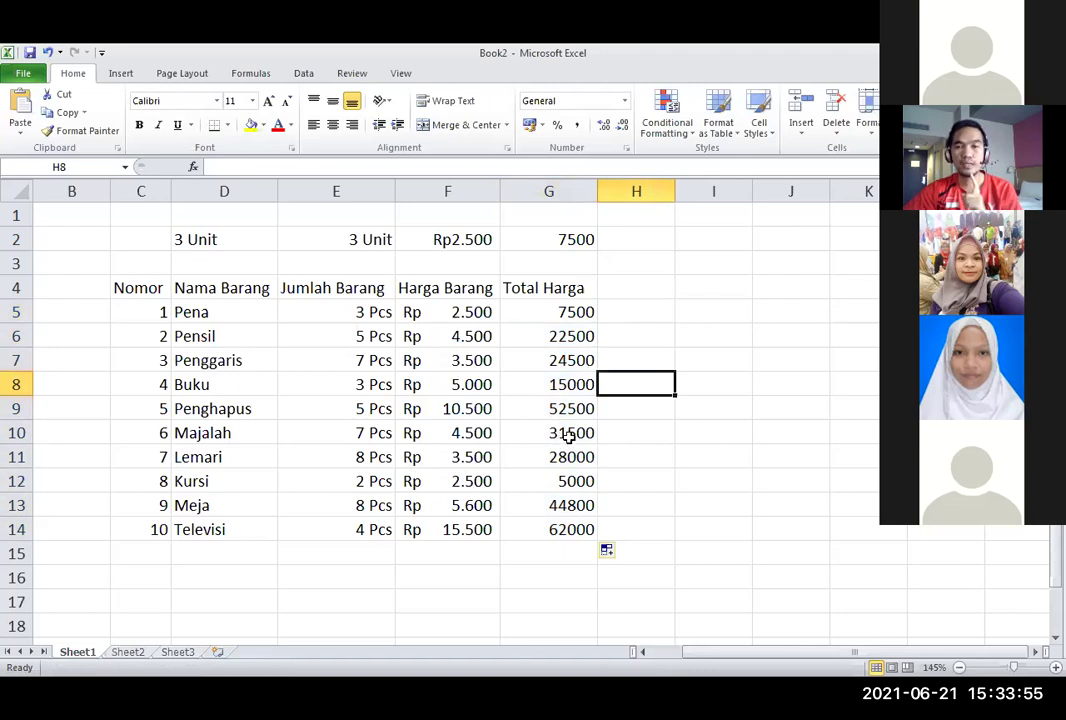
{"action": "left_click", "coordinate": [565, 384]}
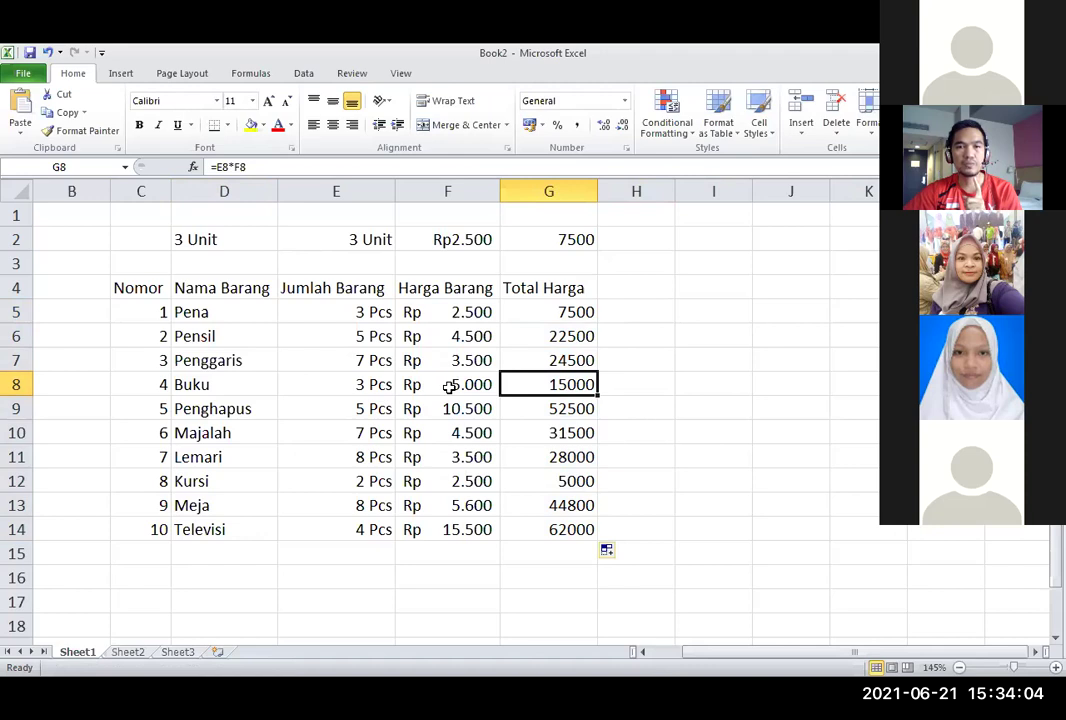
{"action": "left_click", "coordinate": [570, 456]}
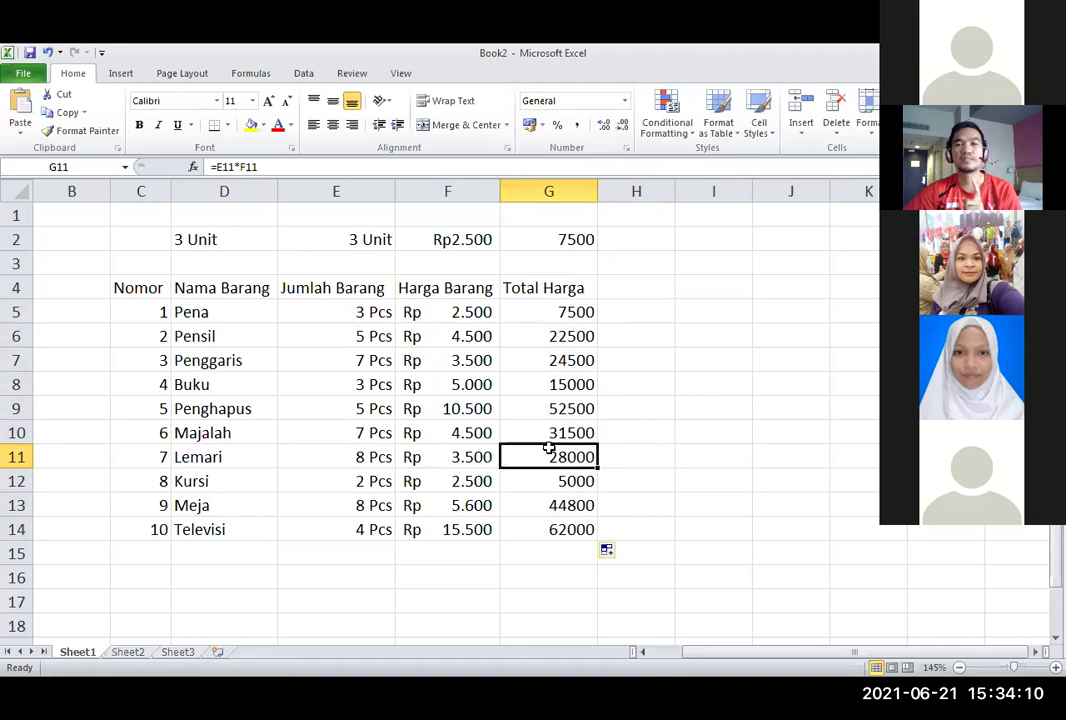
{"action": "left_click", "coordinate": [643, 409]}
{"action": "left_click", "coordinate": [527, 600]}
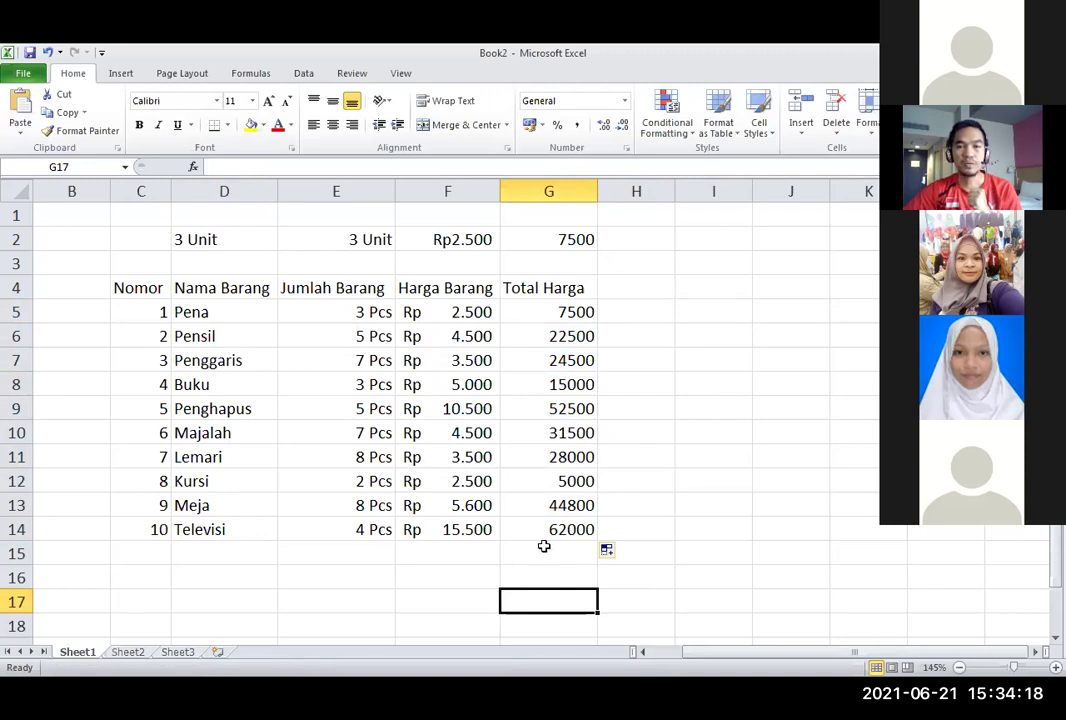
Compare the number format of the Total Harga results with the Rupiah-formatted Harga Barang prices.
{"action": "left_click_drag", "start_coordinate": [533, 312], "coordinate": [552, 528]}
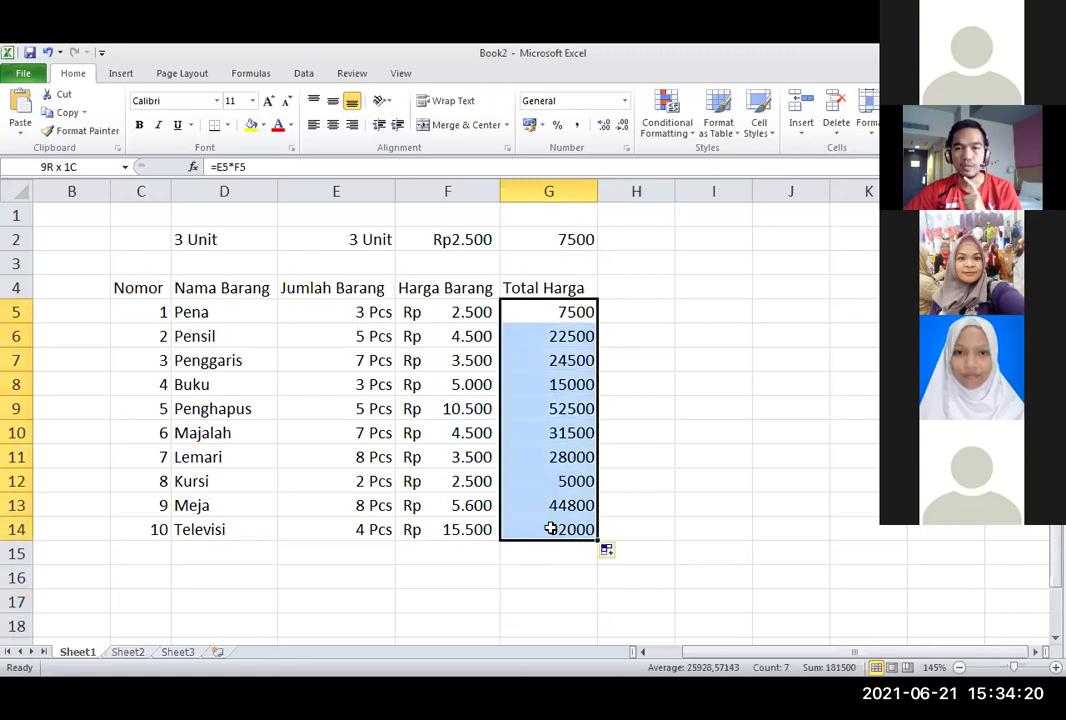
{"action": "left_click", "coordinate": [469, 528]}
{"action": "left_click", "coordinate": [465, 505]}
{"action": "left_click", "coordinate": [463, 454]}
{"action": "left_click", "coordinate": [463, 404]}
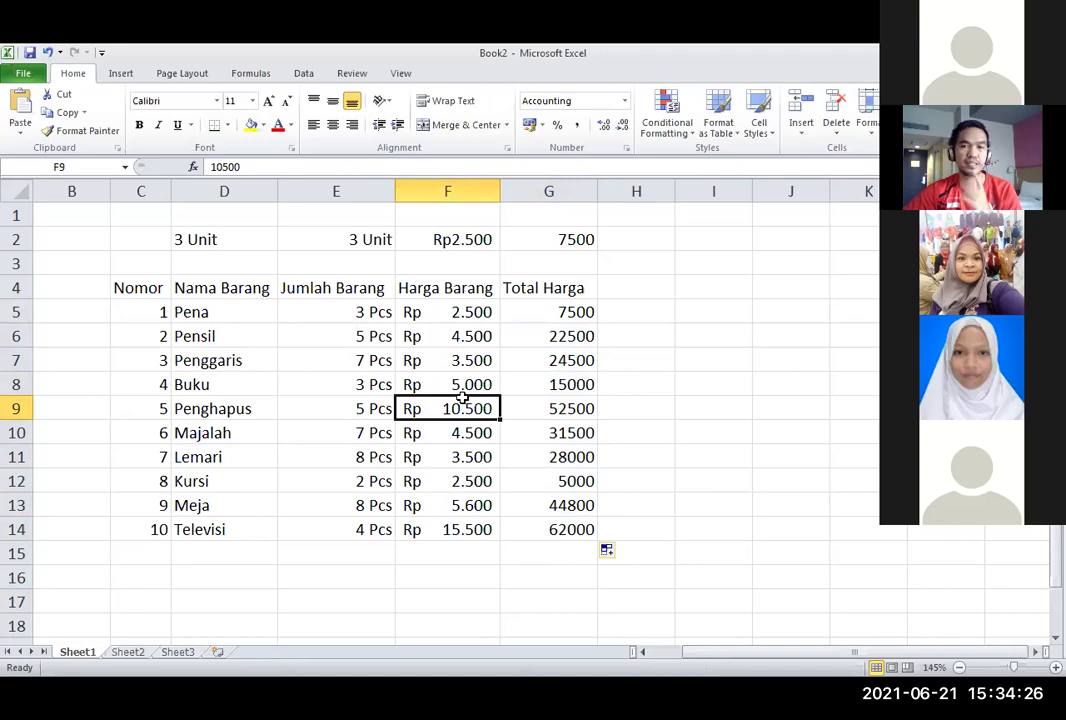
{"action": "left_click_drag", "start_coordinate": [452, 309], "coordinate": [455, 432]}
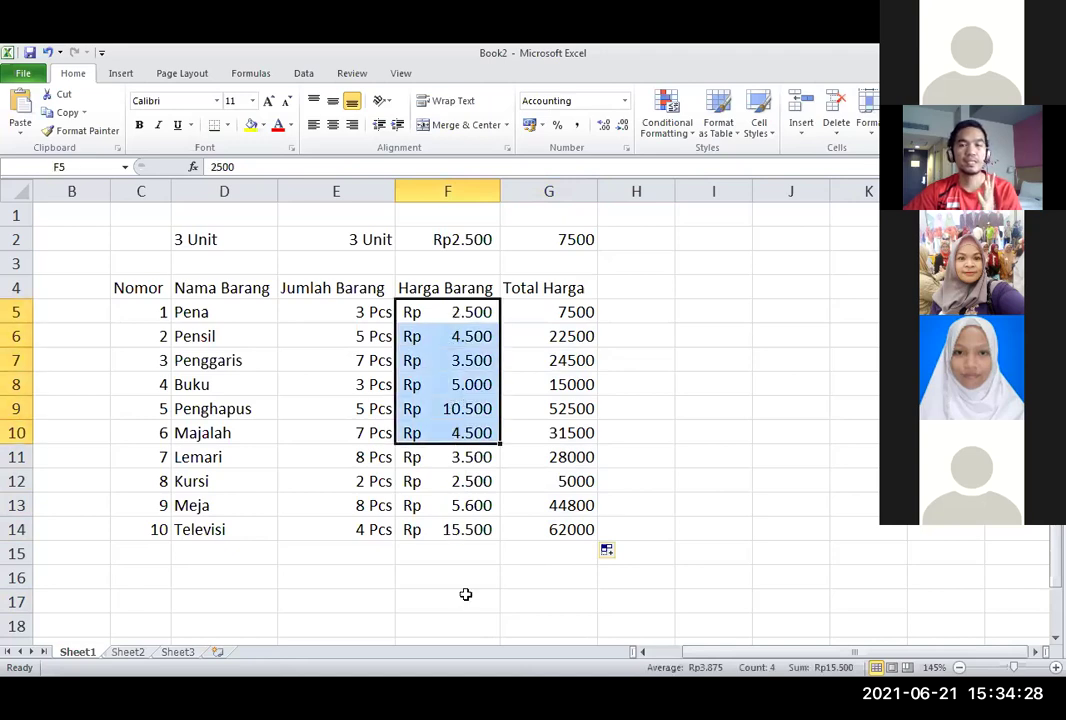
{"action": "left_click", "coordinate": [465, 596]}
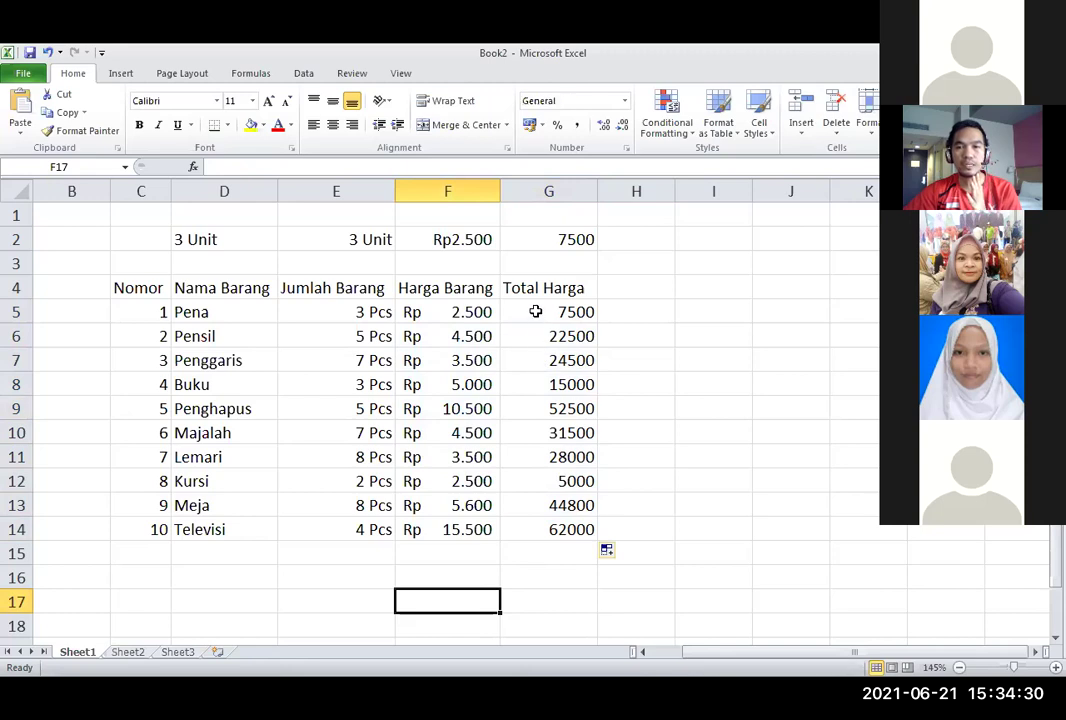
Open the cell formatting for the Total Harga values in G5:G14 and choose the Accounting category.
{"action": "left_click_drag", "start_coordinate": [536, 312], "coordinate": [549, 529]}
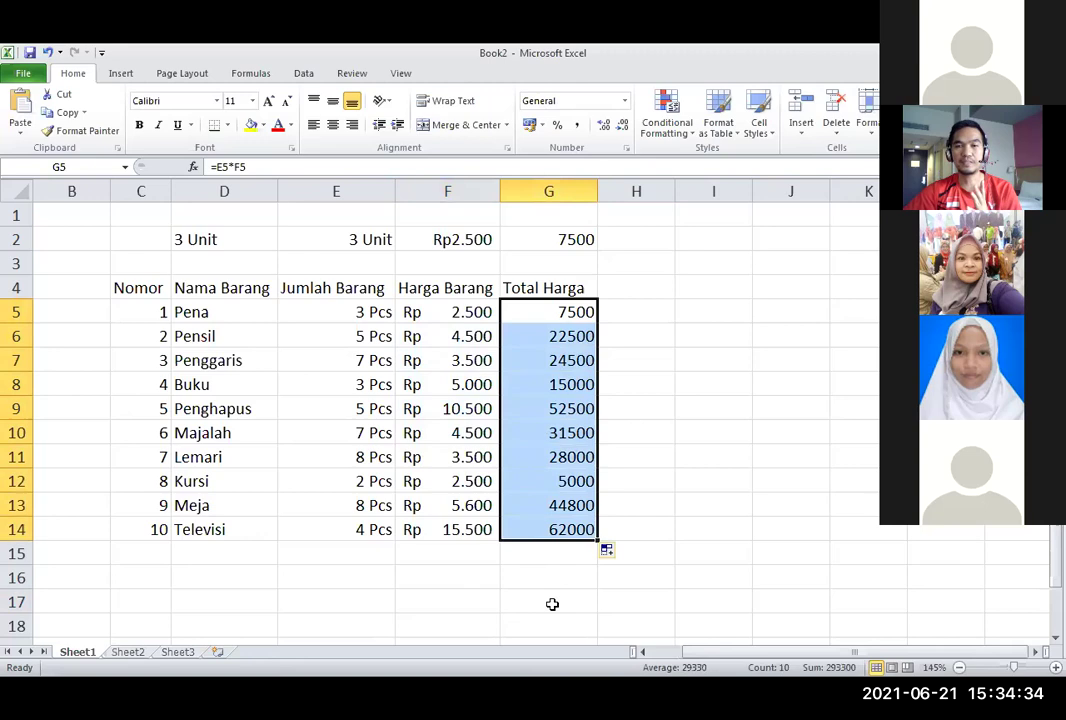
{"action": "left_click_drag", "start_coordinate": [576, 310], "coordinate": [577, 526]}
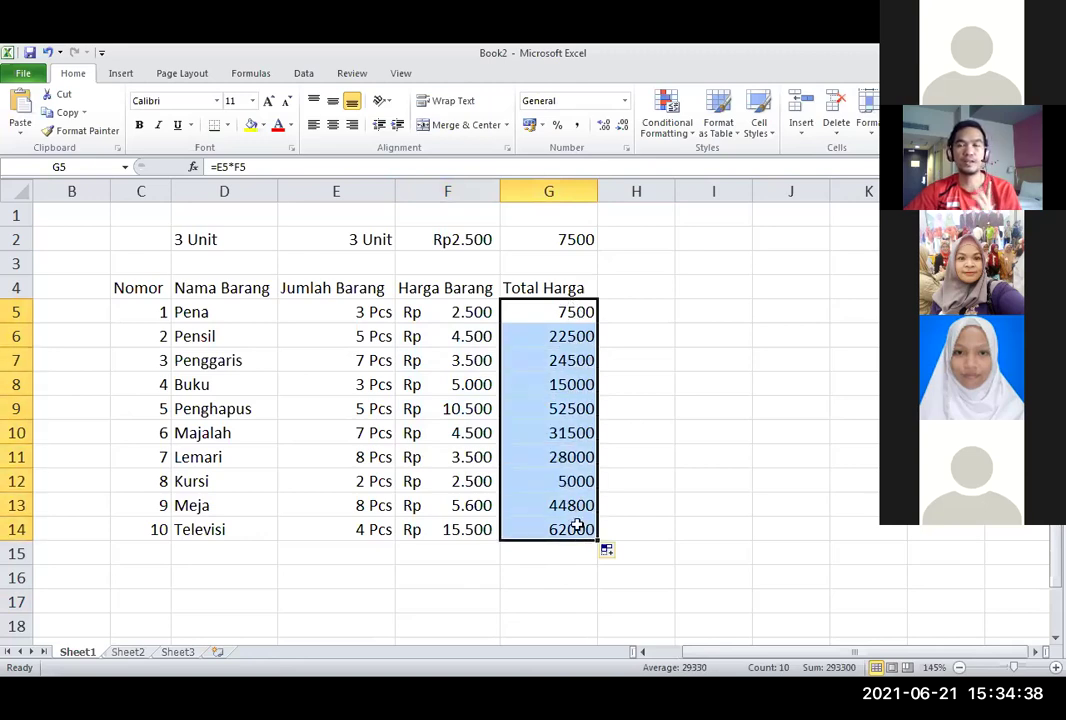
{"action": "right_click", "coordinate": [538, 391]}
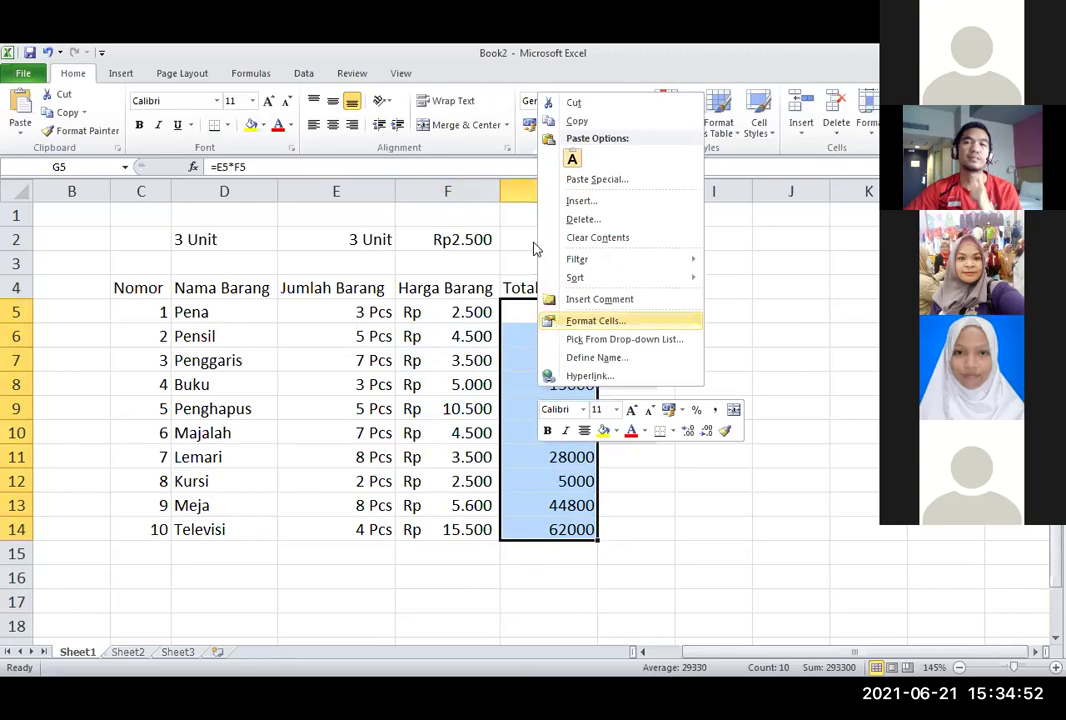
{"action": "left_click", "coordinate": [560, 321]}
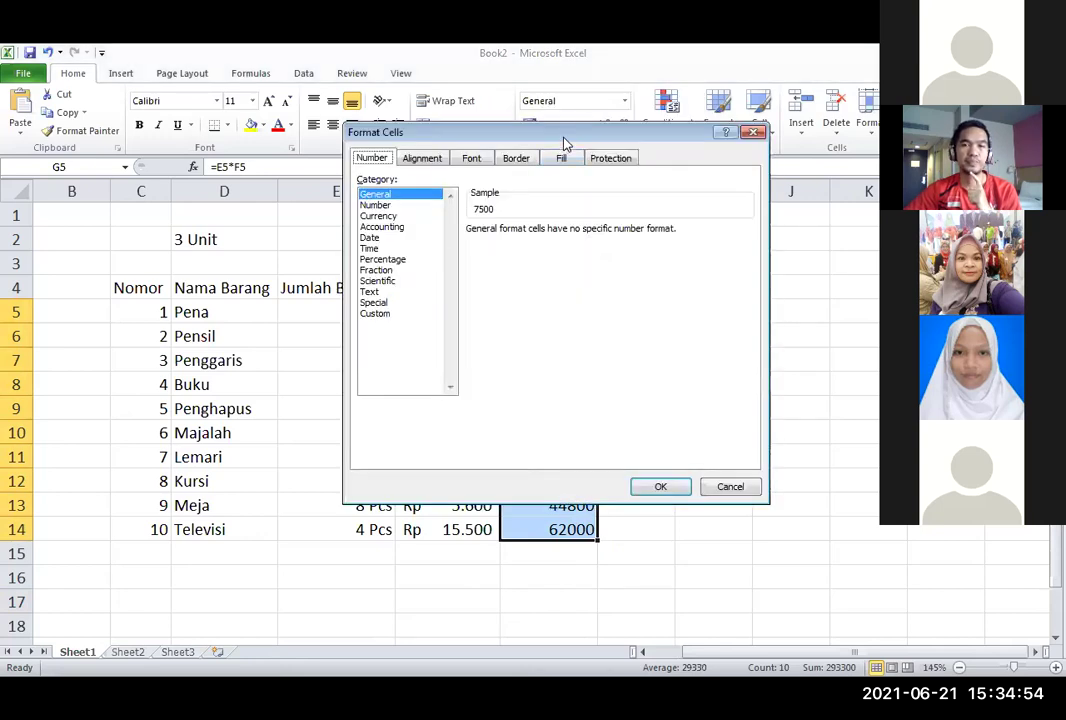
{"action": "left_click_drag", "start_coordinate": [563, 143], "coordinate": [283, 187]}
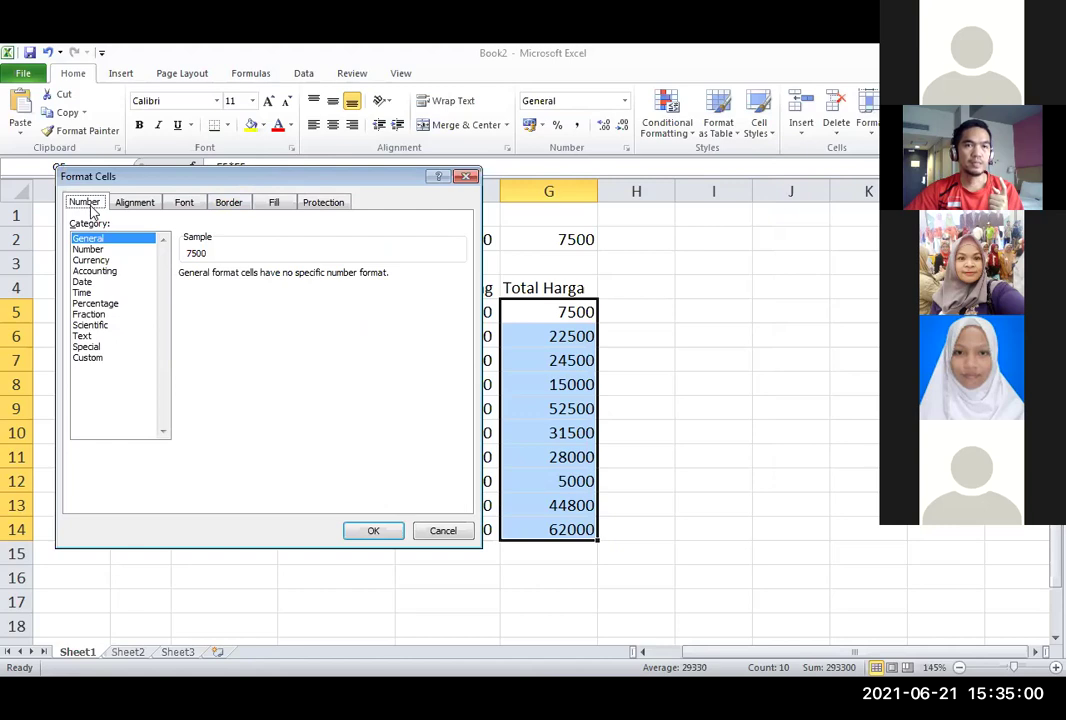
{"action": "left_click", "coordinate": [95, 271]}
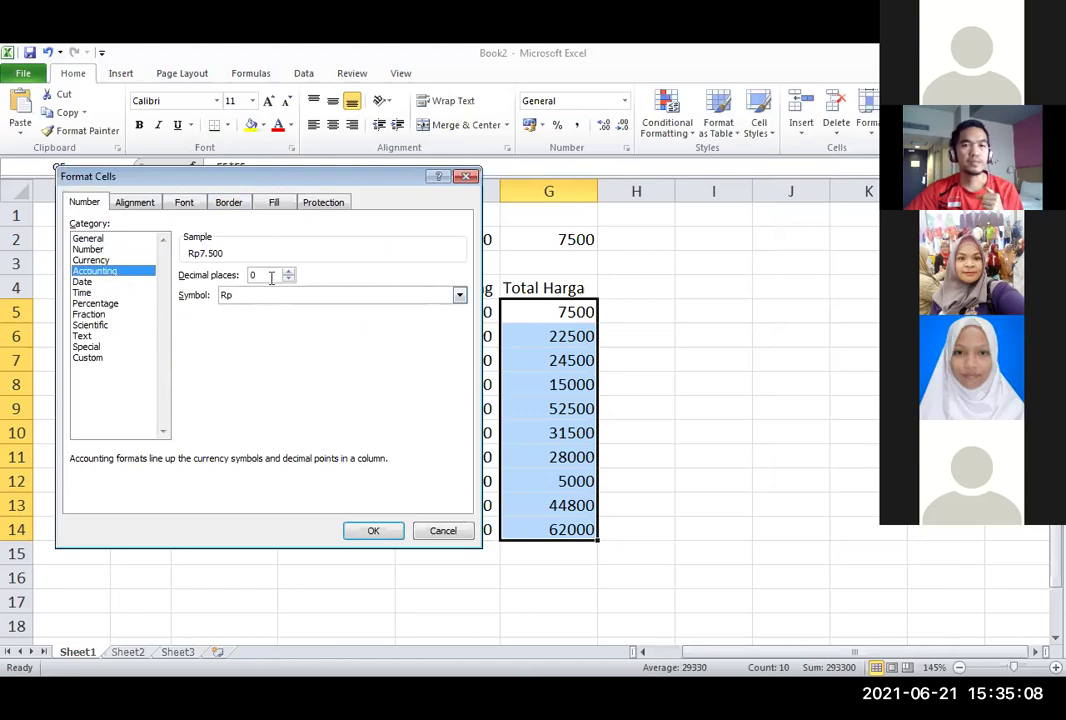
Set the currency symbol to Rp Indonesian and apply the format to the Total Harga values.
{"action": "left_click", "coordinate": [459, 300]}
{"action": "left_click_drag", "start_coordinate": [459, 333], "coordinate": [461, 341]}
{"action": "scroll", "coordinate": [371, 350], "scroll_direction": "up", "scroll_amount": 2}
{"action": "scroll", "coordinate": [371, 350], "scroll_direction": "down", "scroll_amount": 1}
{"action": "scroll", "coordinate": [371, 350], "scroll_direction": "down", "scroll_amount": 4}
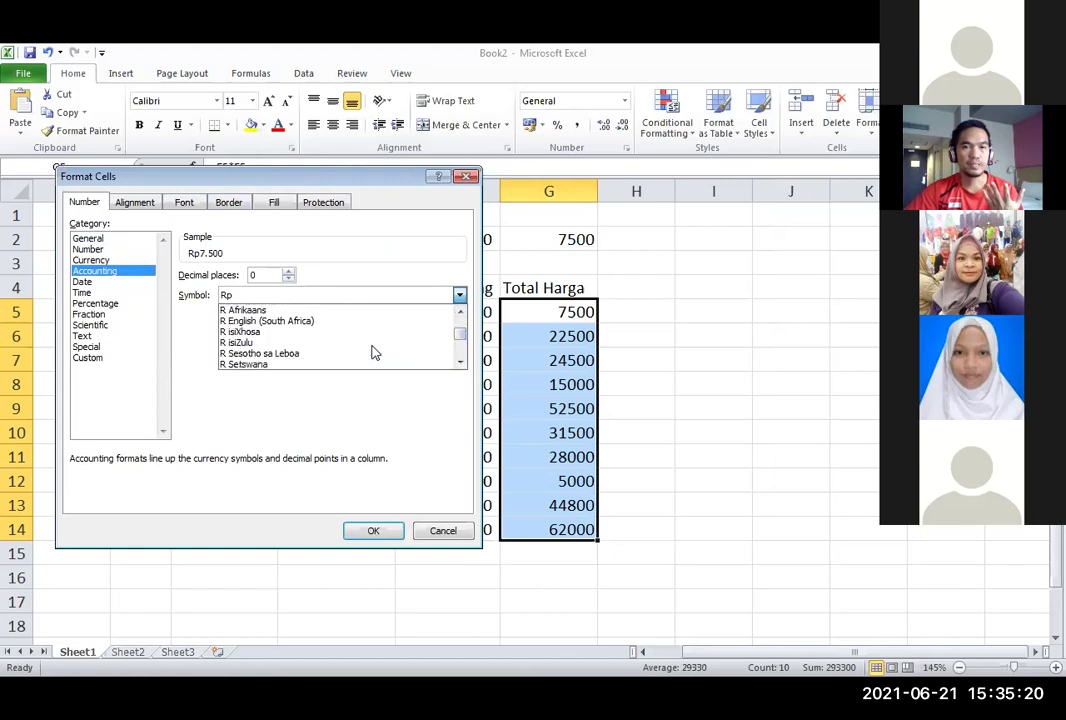
{"action": "scroll", "coordinate": [371, 350], "scroll_direction": "down", "scroll_amount": 4}
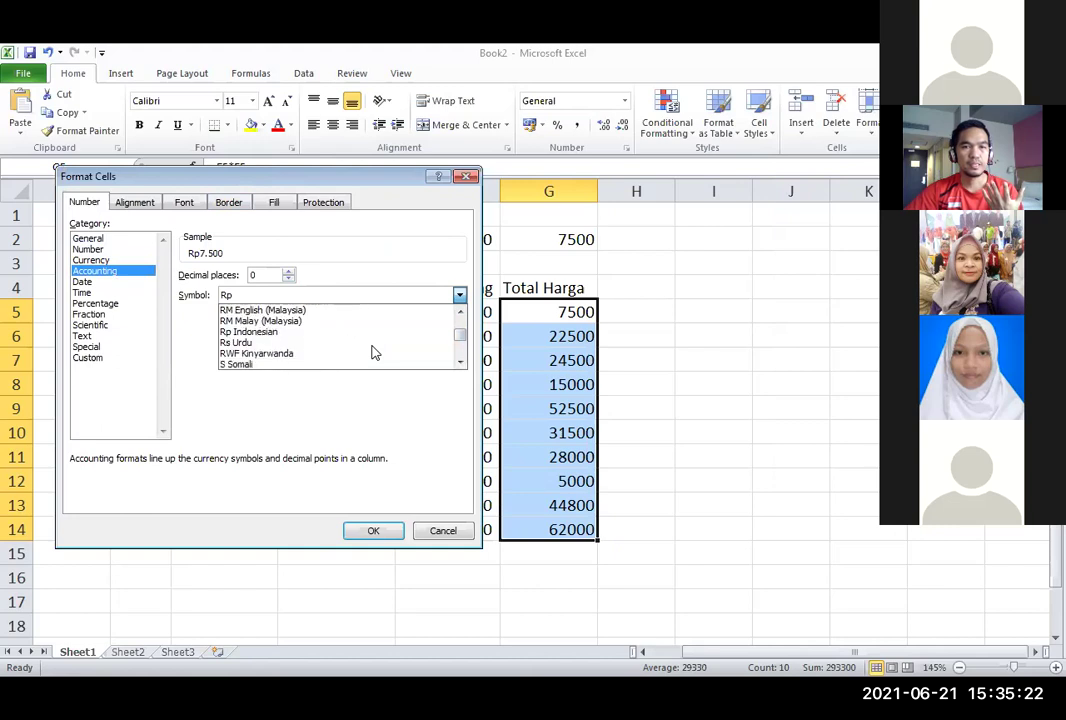
{"action": "scroll", "coordinate": [371, 352], "scroll_direction": "up", "scroll_amount": 1}
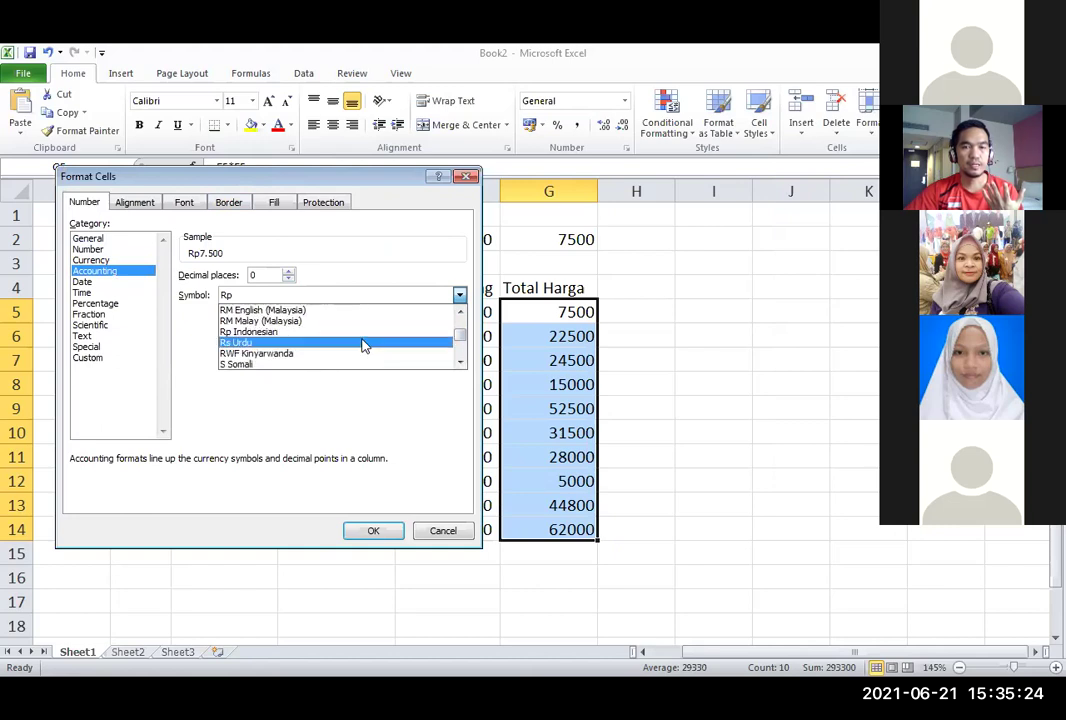
{"action": "left_click", "coordinate": [263, 334]}
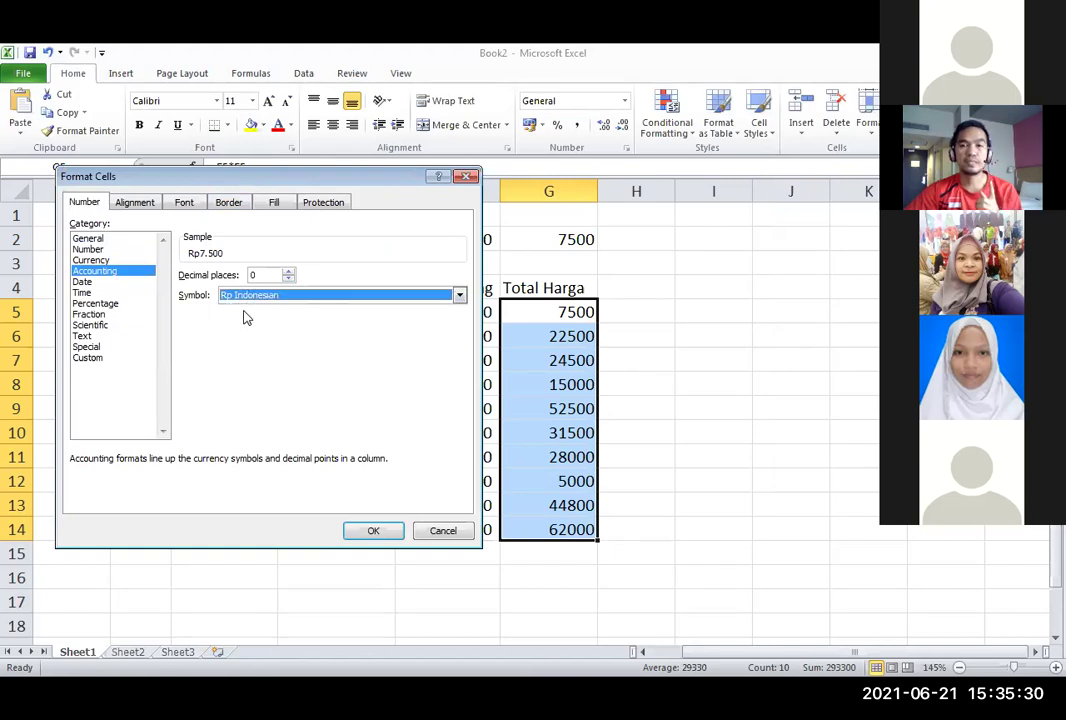
{"action": "left_click", "coordinate": [374, 531]}
{"action": "left_click", "coordinate": [545, 408]}
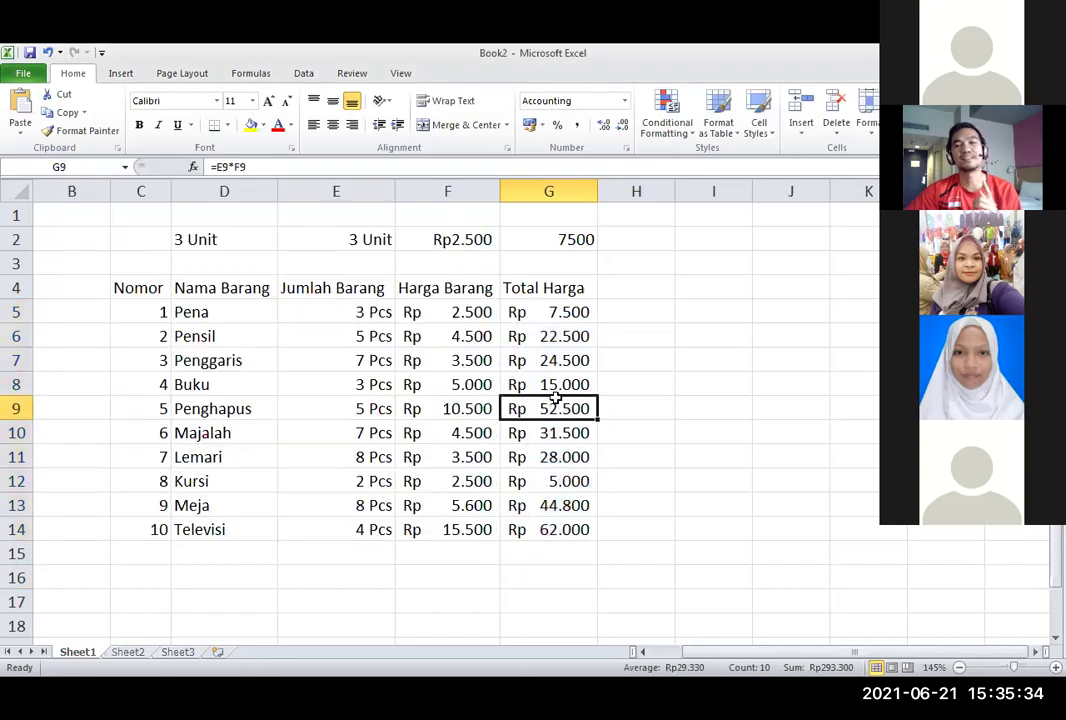
{"action": "left_click", "coordinate": [633, 236]}
{"action": "left_click", "coordinate": [634, 216]}
{"action": "left_click", "coordinate": [69, 329]}
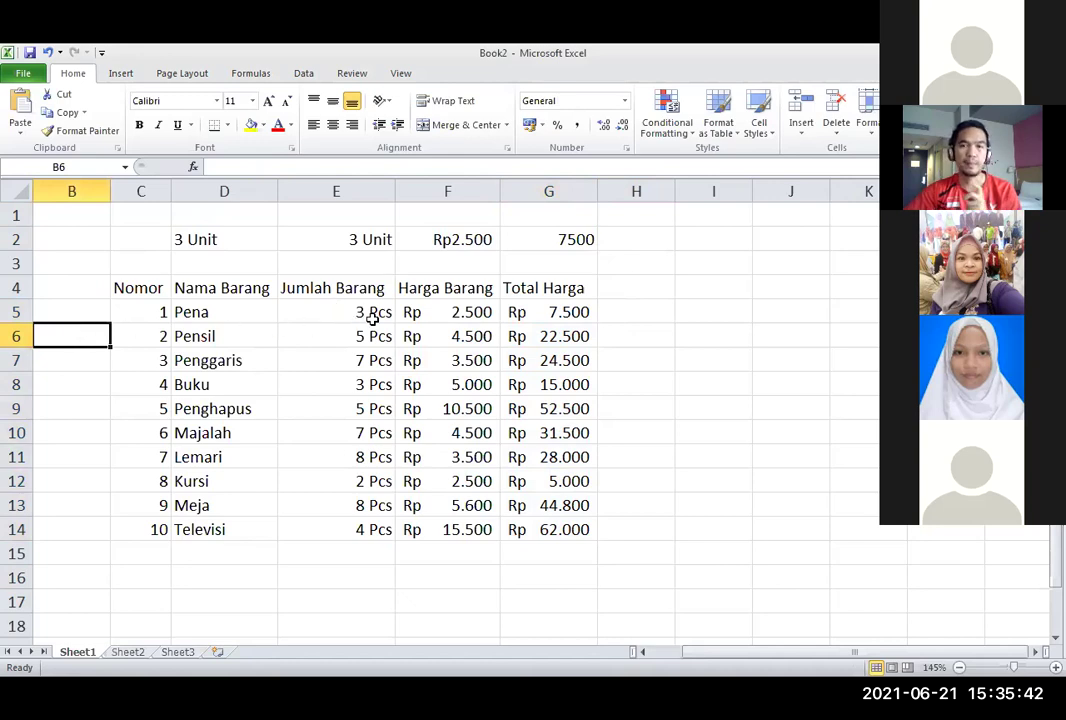
Narrow the Harga Barang column, widen it again until all prices fit, and slightly widen the Jumlah Barang column.
{"action": "left_click_drag", "start_coordinate": [498, 191], "coordinate": [478, 191]}
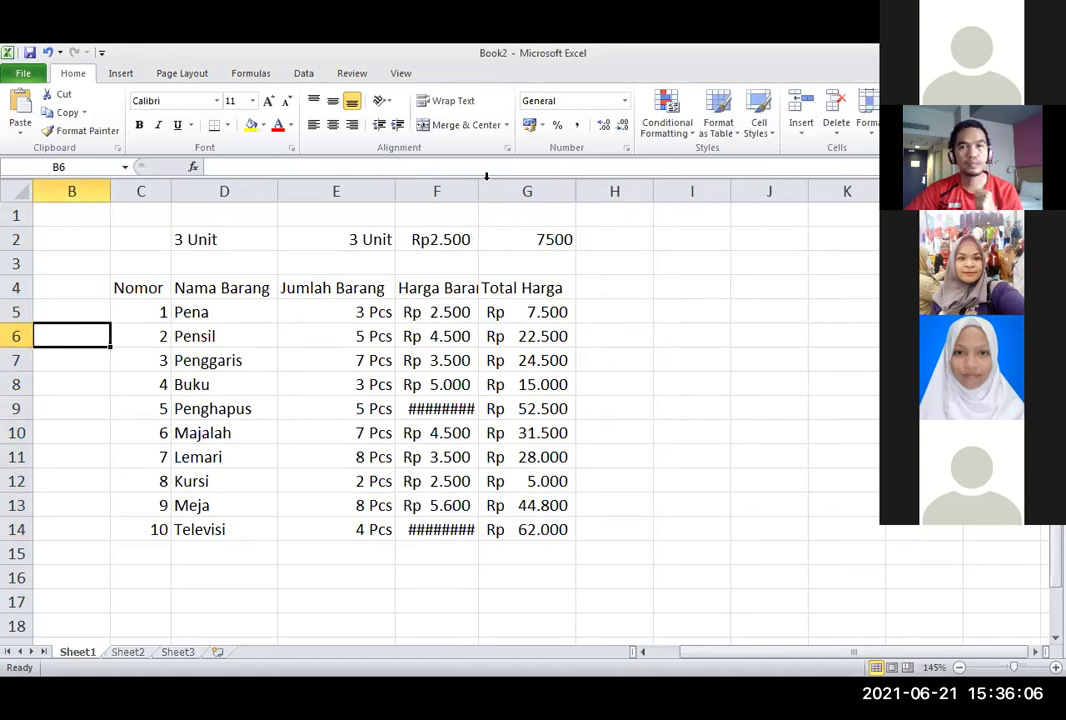
{"action": "left_click_drag", "start_coordinate": [478, 189], "coordinate": [518, 186]}
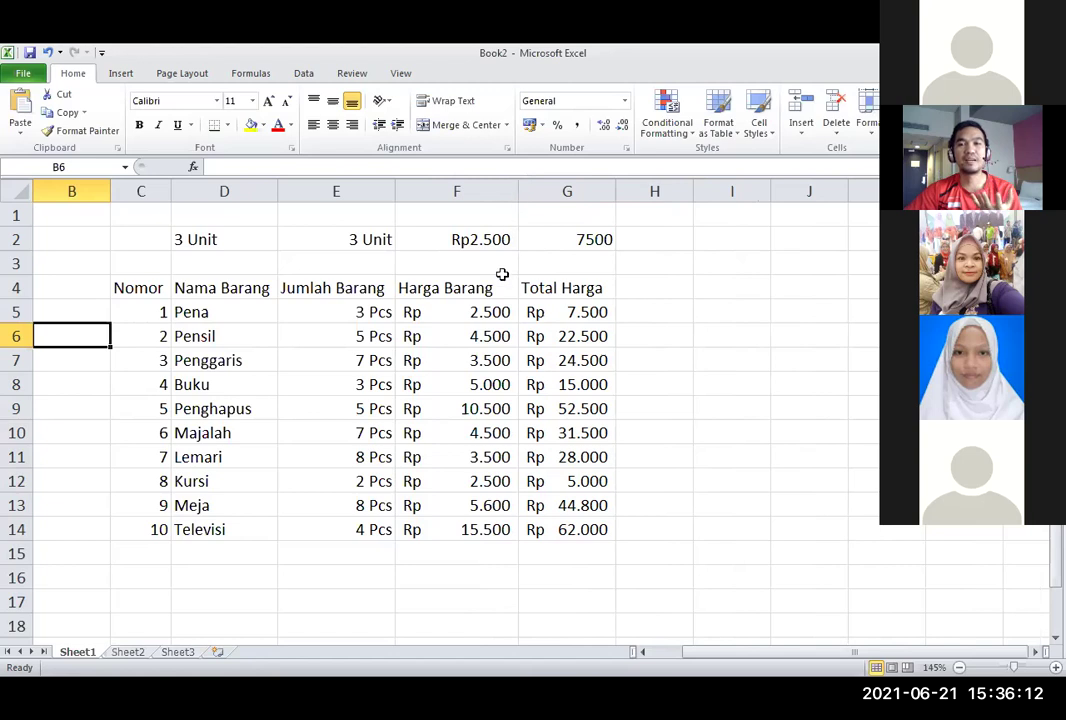
{"action": "left_click", "coordinate": [479, 381]}
{"action": "left_click", "coordinate": [402, 577]}
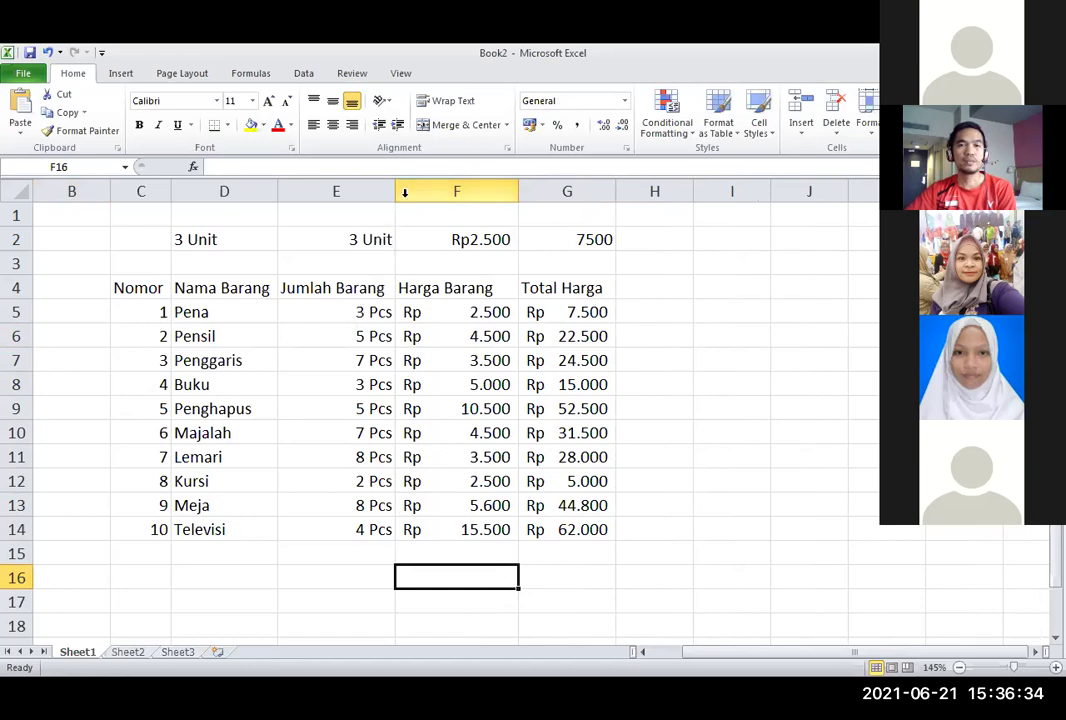
{"action": "left_click_drag", "start_coordinate": [395, 188], "coordinate": [400, 188]}
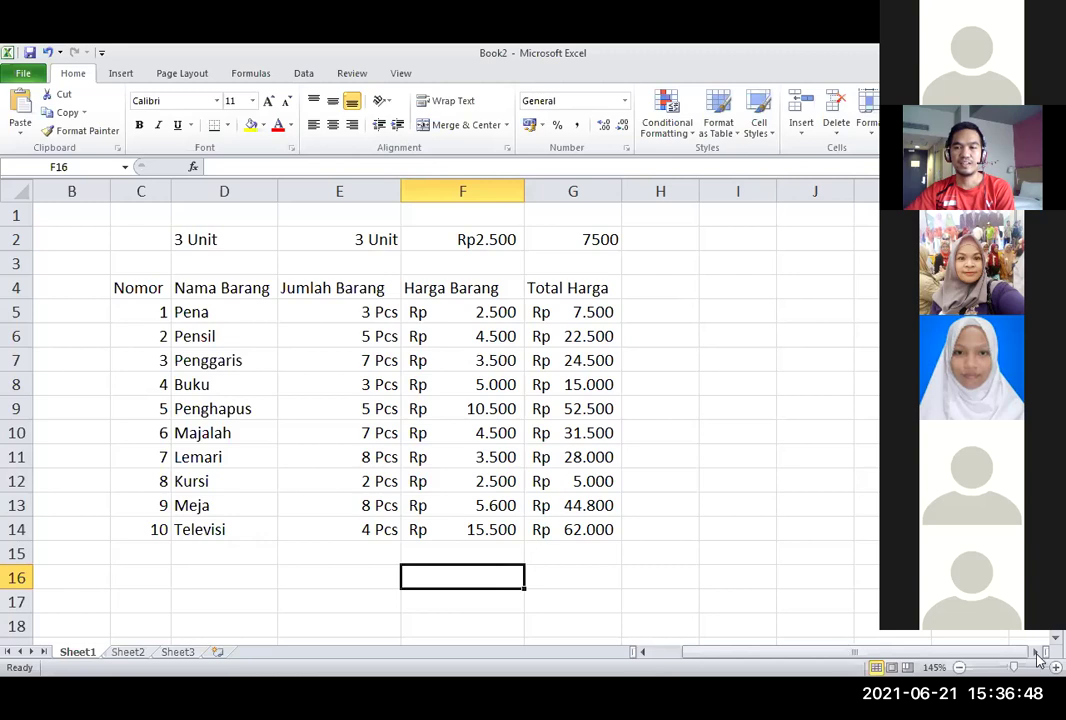
{"action": "left_click_drag", "start_coordinate": [848, 655], "coordinate": [935, 652]}
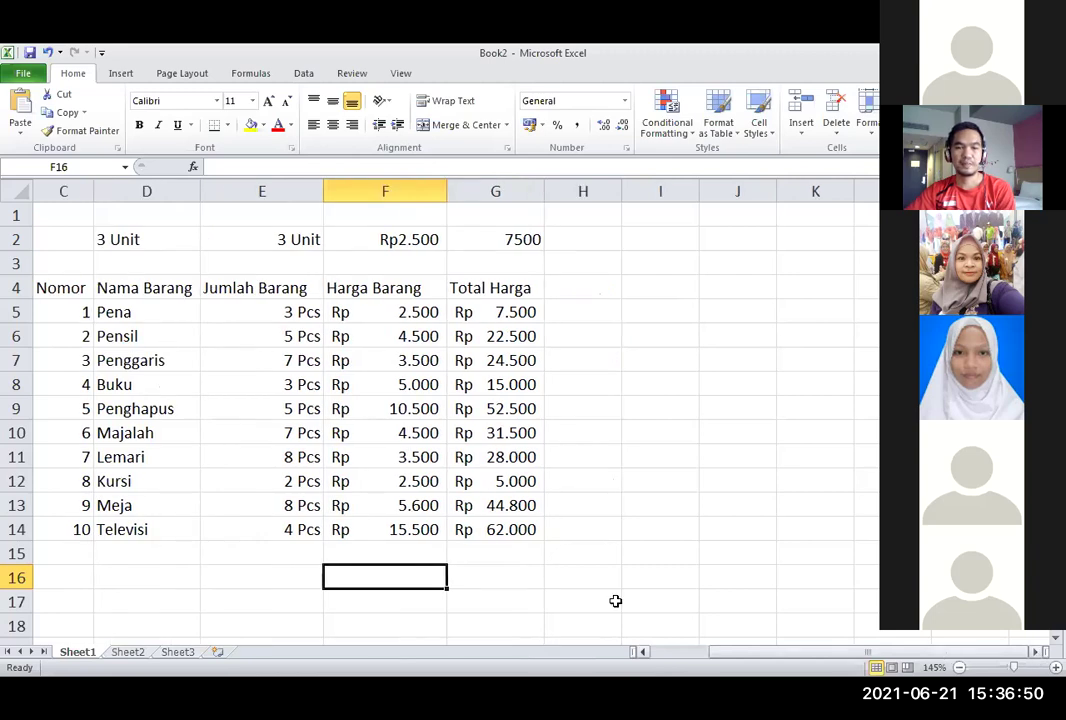
{"action": "left_click", "coordinate": [530, 456]}
{"action": "scroll", "coordinate": [509, 411], "scroll_direction": "down", "scroll_amount": 1, "text": "ctrl"}
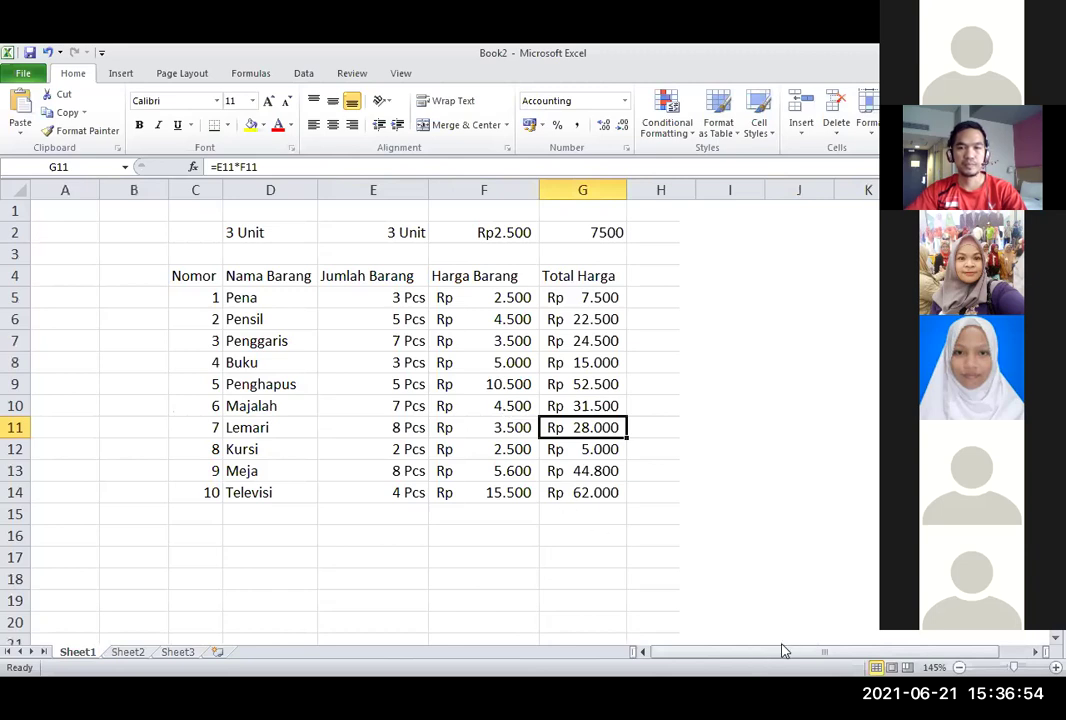
Narrow the empty column B beside the Nomor column to a thin strip.
{"action": "scroll", "coordinate": [785, 645], "scroll_direction": "down", "scroll_amount": 1, "text": "ctrl"}
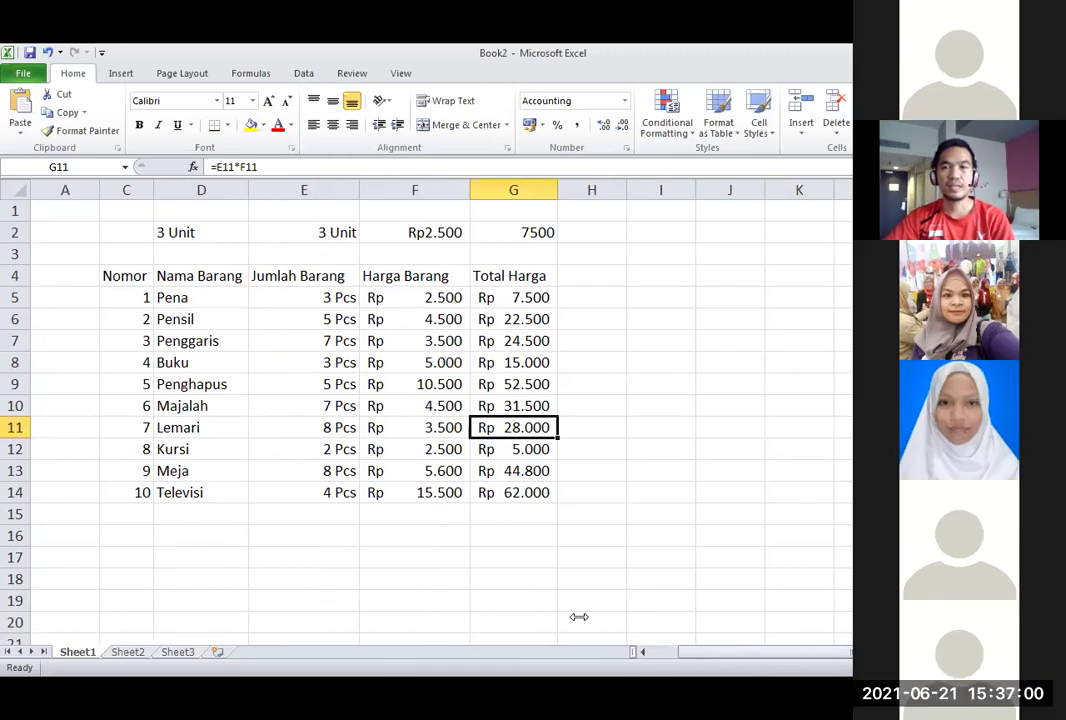
{"action": "scroll", "coordinate": [577, 616], "scroll_direction": "down", "scroll_amount": 1}
{"action": "left_click", "coordinate": [514, 483]}
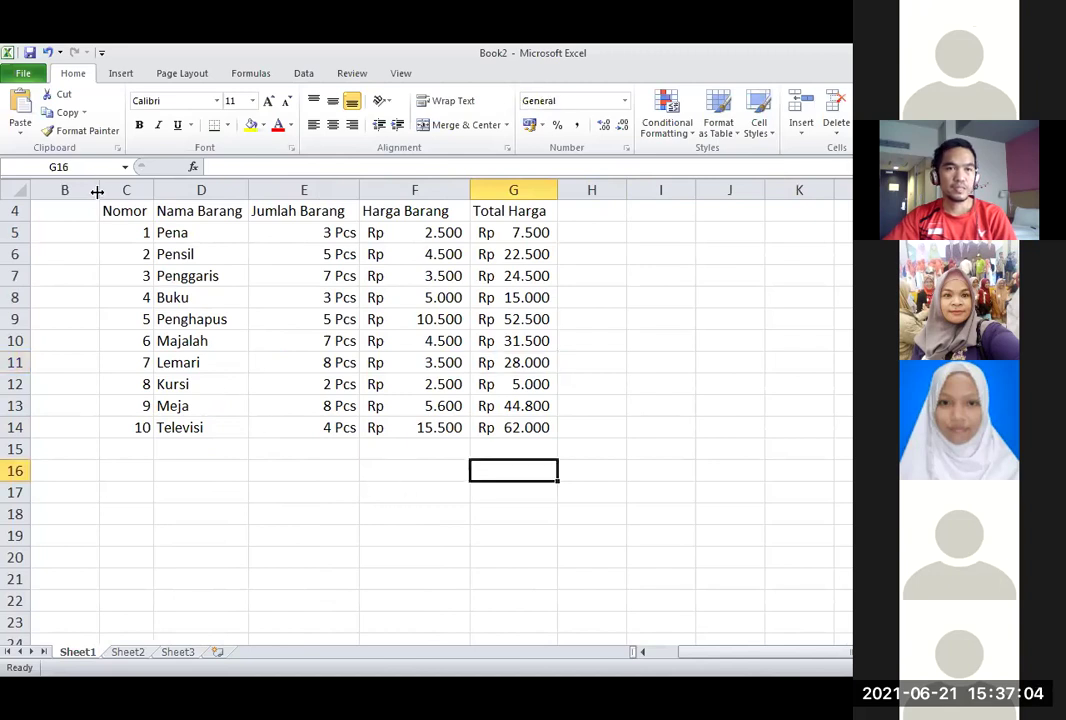
{"action": "left_click_drag", "start_coordinate": [97, 191], "coordinate": [49, 191]}
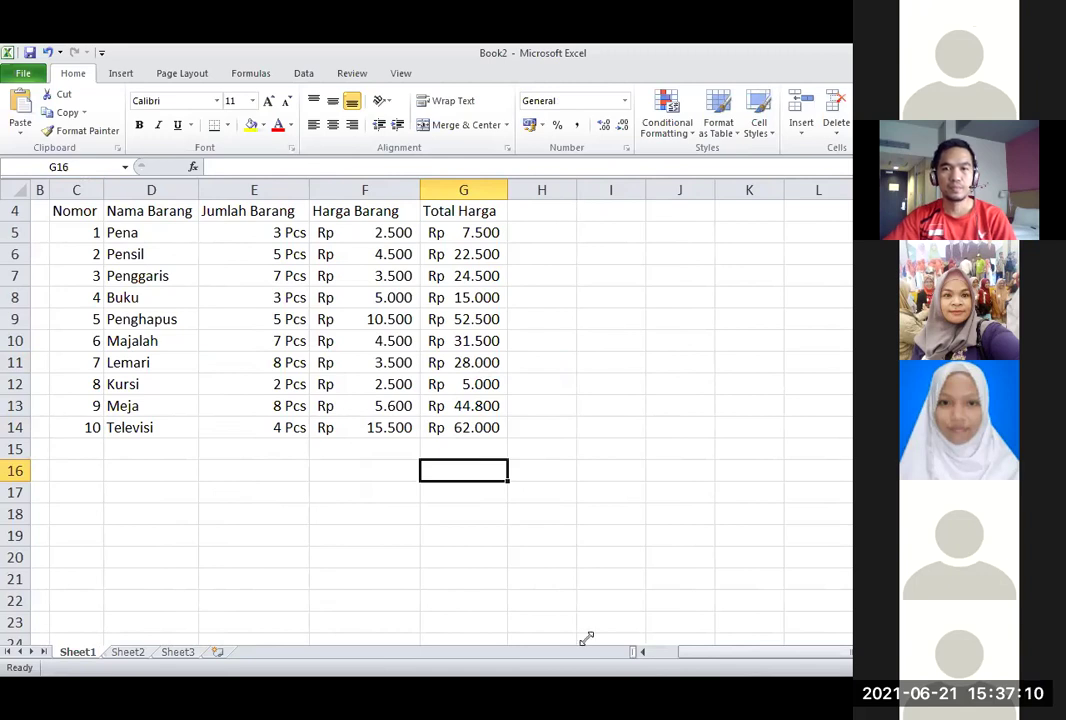
{"action": "left_click", "coordinate": [435, 485]}
{"action": "scroll", "coordinate": [435, 476], "scroll_direction": "up", "scroll_amount": 1}
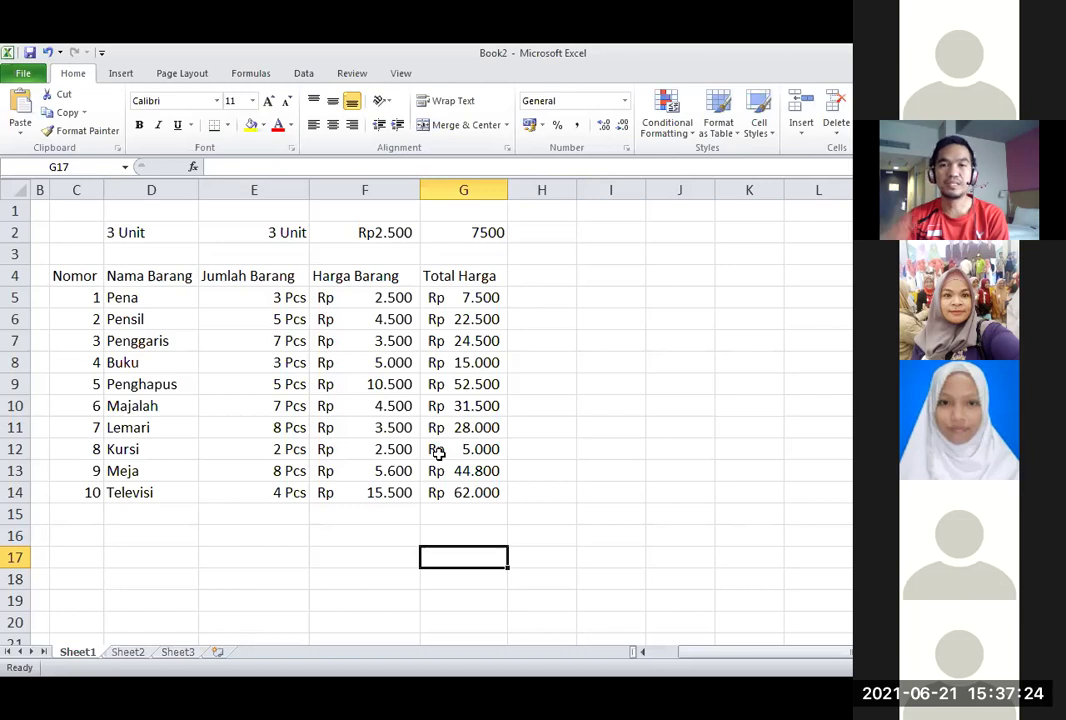
Enter the labels SUM and AVERAGE in cells E15 and E16, directly below the Jumlah Barang data.
{"action": "left_click", "coordinate": [367, 515]}
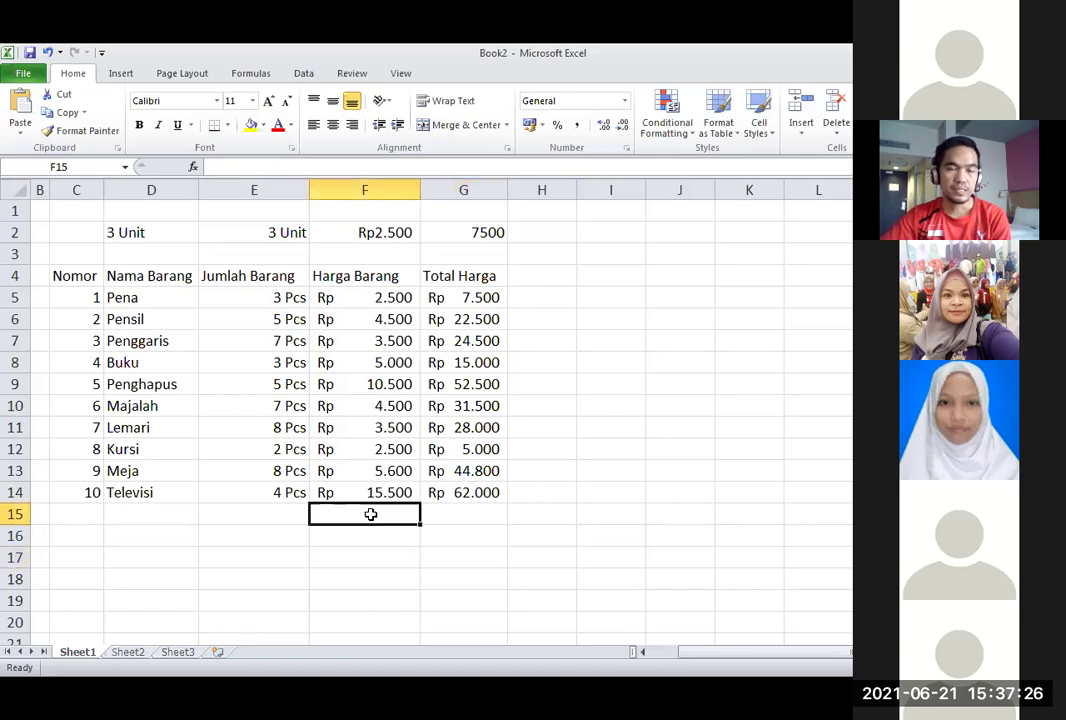
{"action": "left_click", "coordinate": [288, 514]}
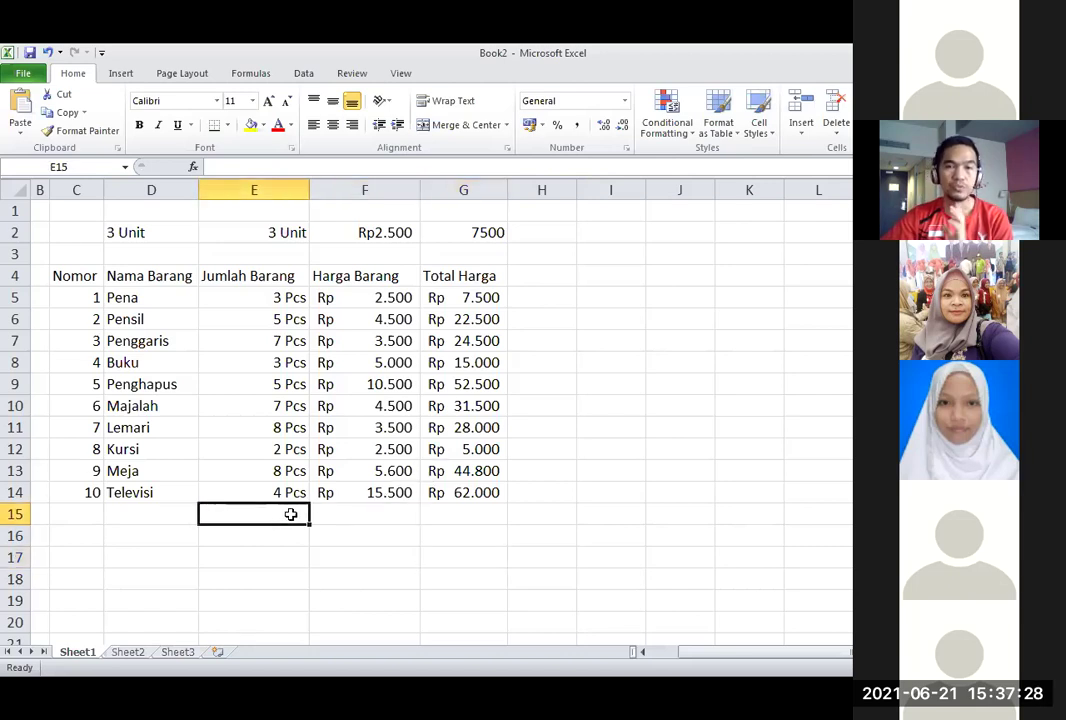
{"action": "type", "text": "sum"}
{"action": "key", "text": "BackSpace"}
{"action": "key", "text": "BackSpace"}
{"action": "key", "text": "BackSpace"}
{"action": "type", "text": "SUM"}
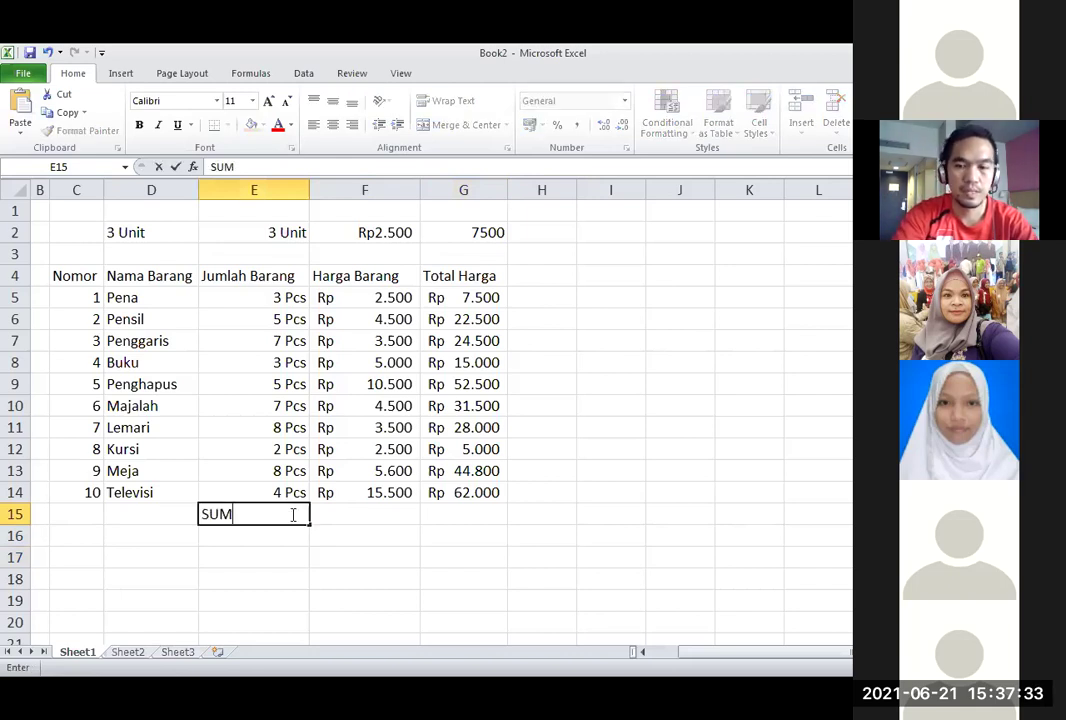
{"action": "key", "text": "Return"}
{"action": "type", "text": "AVERAGE"}
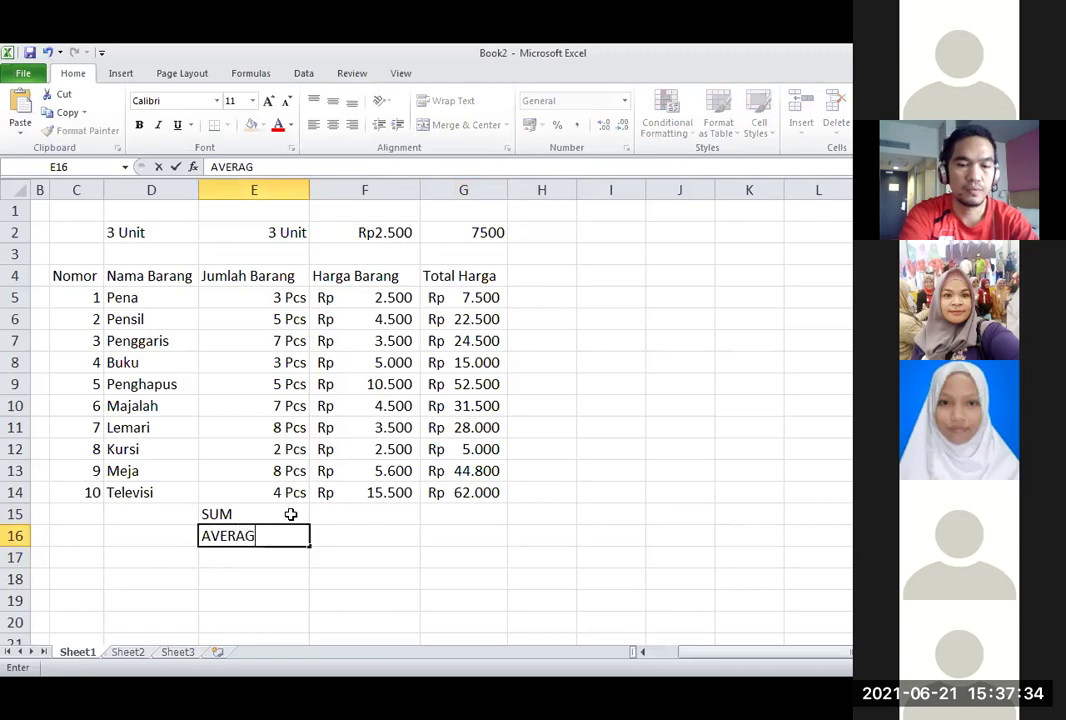
{"action": "key", "text": "Return"}
Add the labels MAKSIMAL and MINIMAL in cells E17 and E18.
{"action": "type", "text": "MAKSIMAL"}
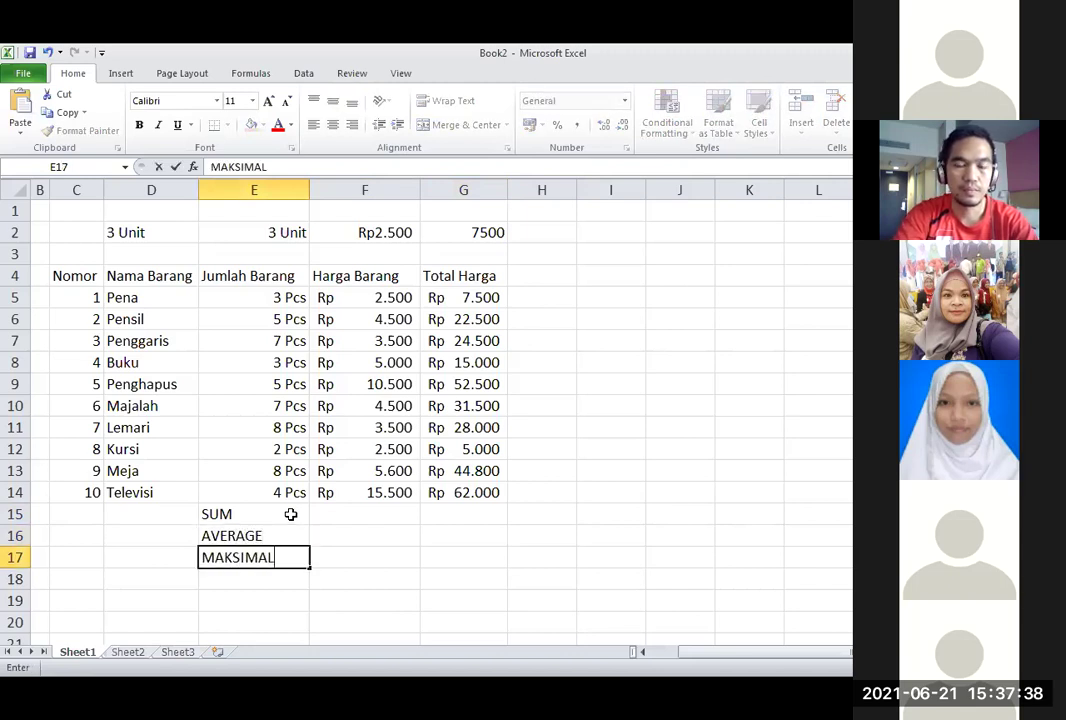
{"action": "key", "text": "Return"}
{"action": "type", "text": "MINIMAL"}
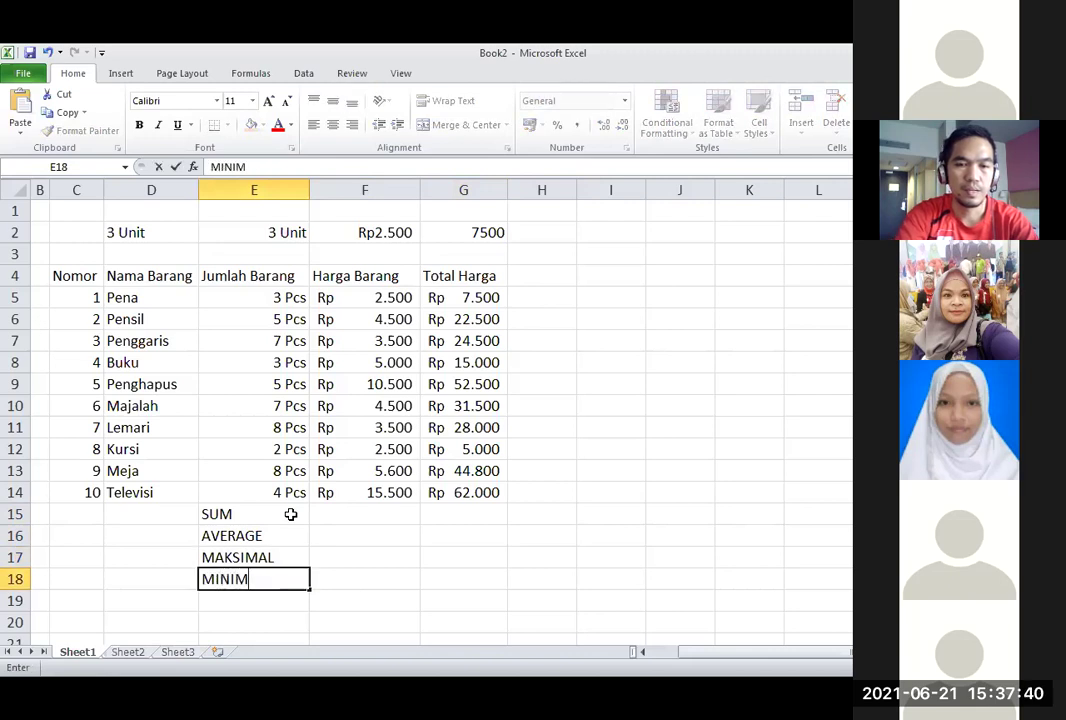
{"action": "key", "text": "Return"}
Enter TOTAL in cell F15 as the description of the SUM row.
{"action": "key", "text": "Up"}
{"action": "key", "text": "Up"}
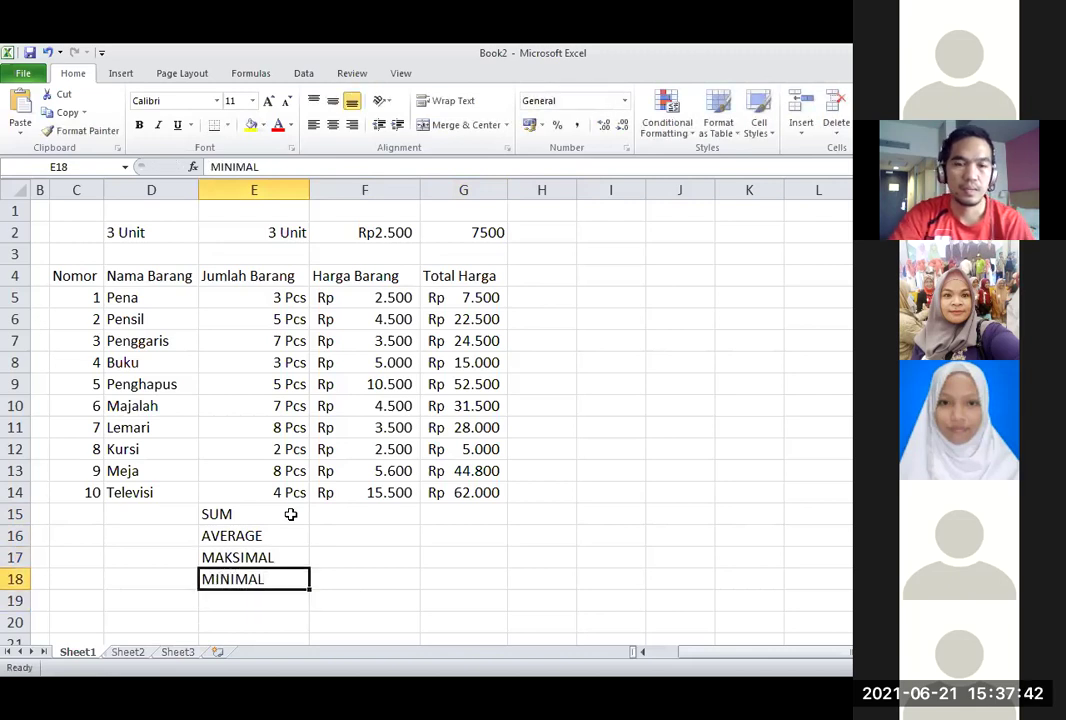
{"action": "key", "text": "Right"}
{"action": "key", "text": "Up"}
{"action": "key", "text": "Up"}
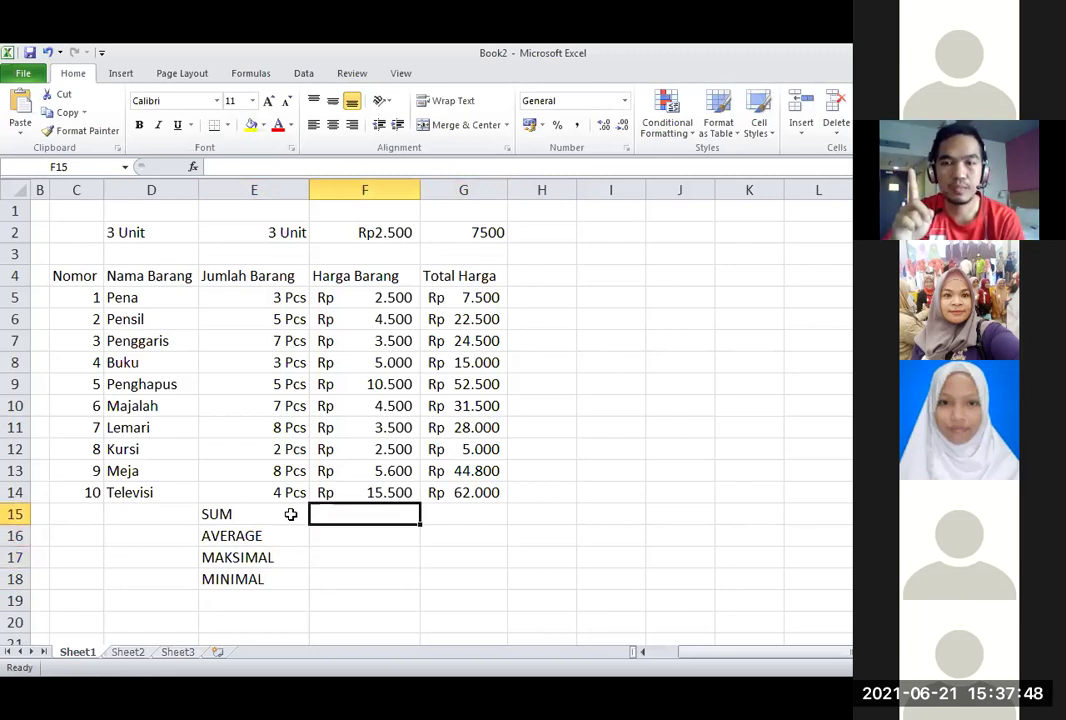
{"action": "type", "text": "TOTAL"}
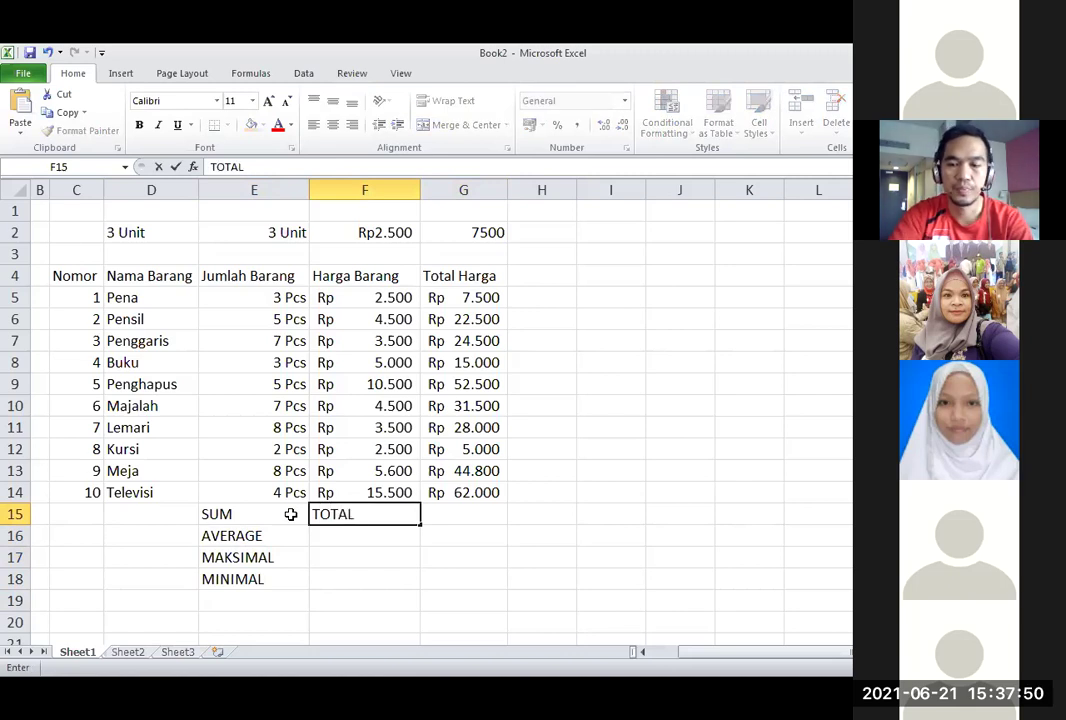
{"action": "key", "text": "Tab"}
{"action": "key", "text": "Return"}
Enter RATA-RATA in cell F16 as the description of the AVERAGE row.
{"action": "key", "text": "Left"}
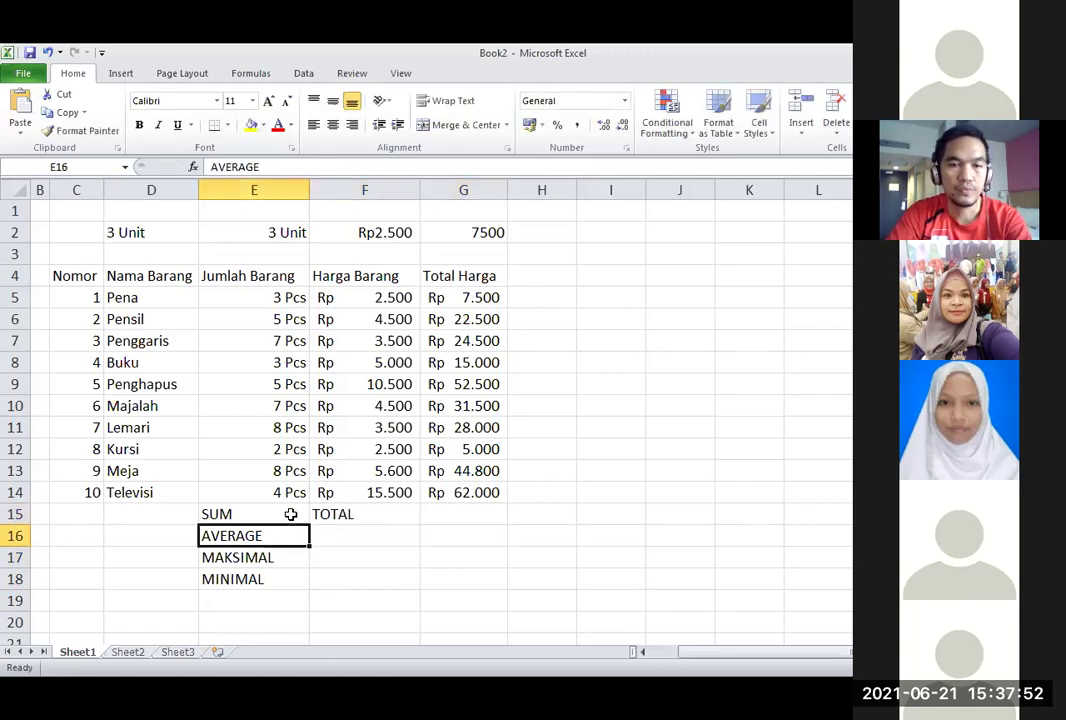
{"action": "key", "text": "Right"}
{"action": "type", "text": "RATA"}
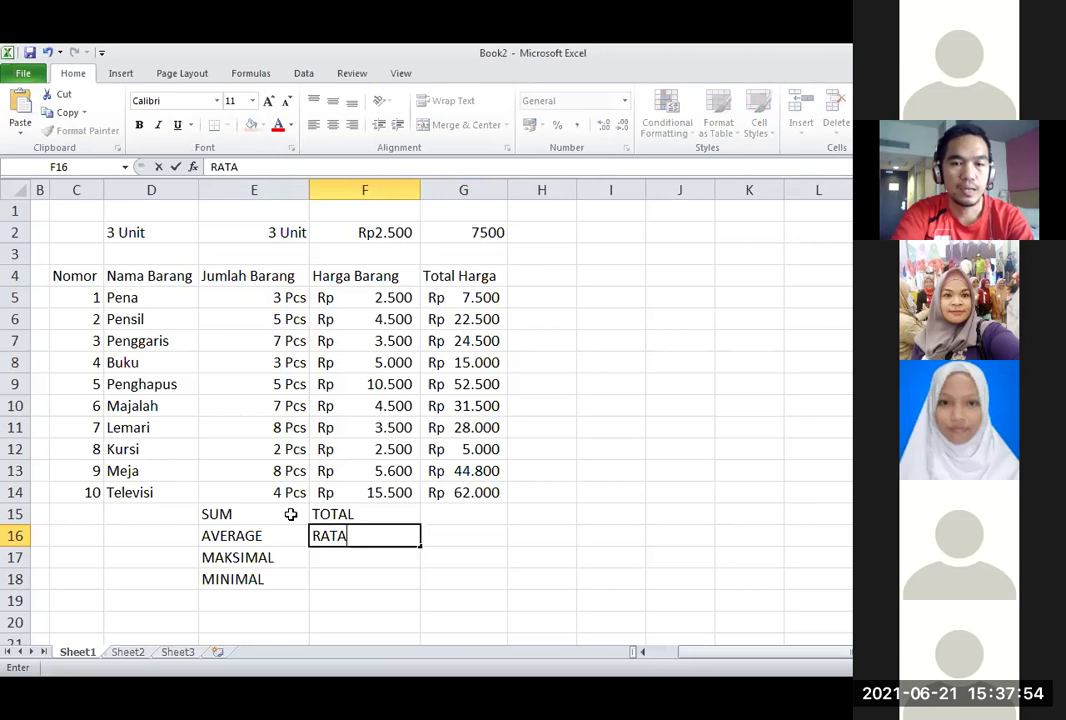
{"action": "type", "text": "-RA"}
{"action": "key", "text": "BackSpace"}
{"action": "type", "text": "RATA"}
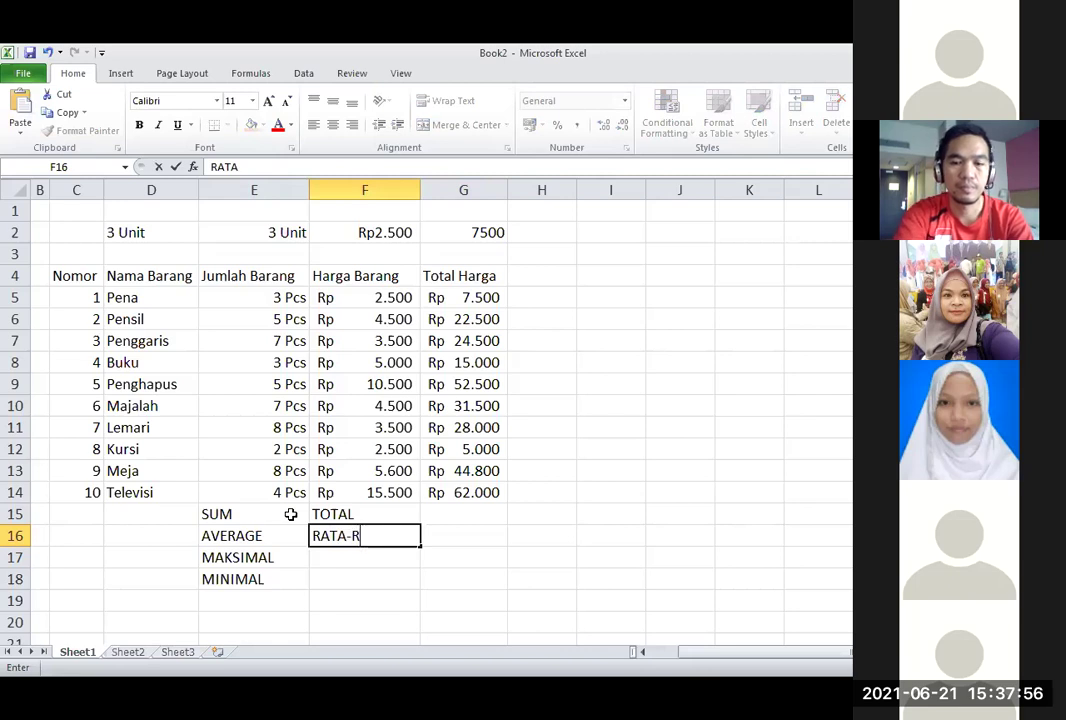
{"action": "key", "text": "Return"}
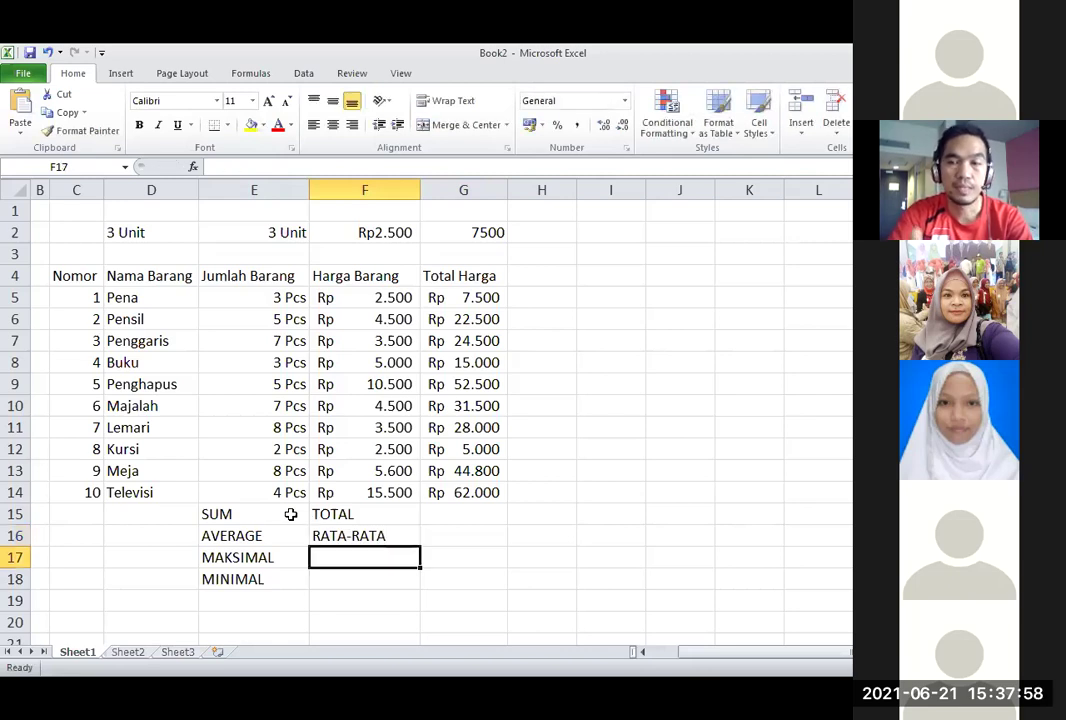
Describe the MAKSIMAL and MINIMAL rows as DATA TERBESAR in F17 and DATA TERKECIL in F18.
{"action": "type", "text": "D"}
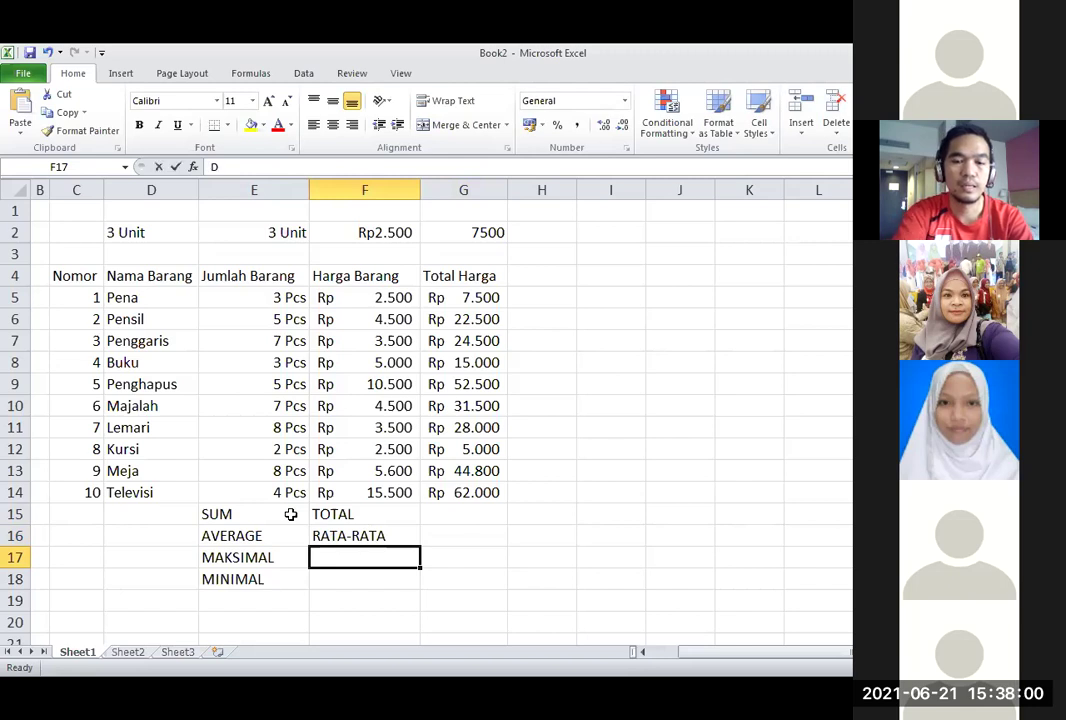
{"action": "type", "text": "ATA TERBESAR"}
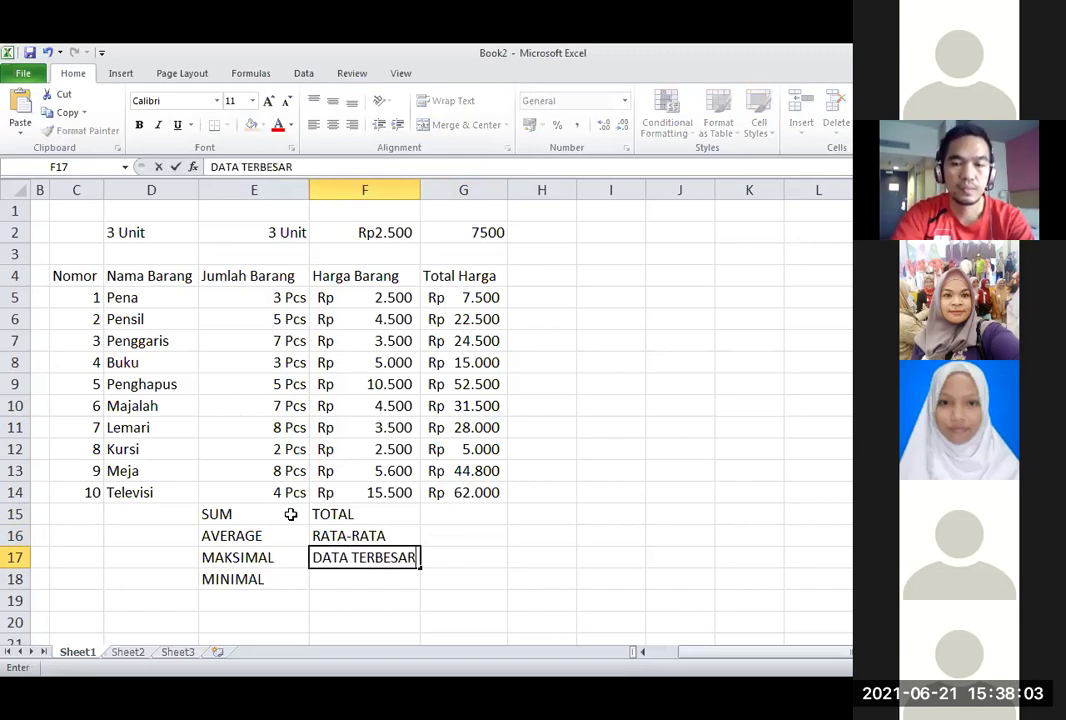
{"action": "key", "text": "Return"}
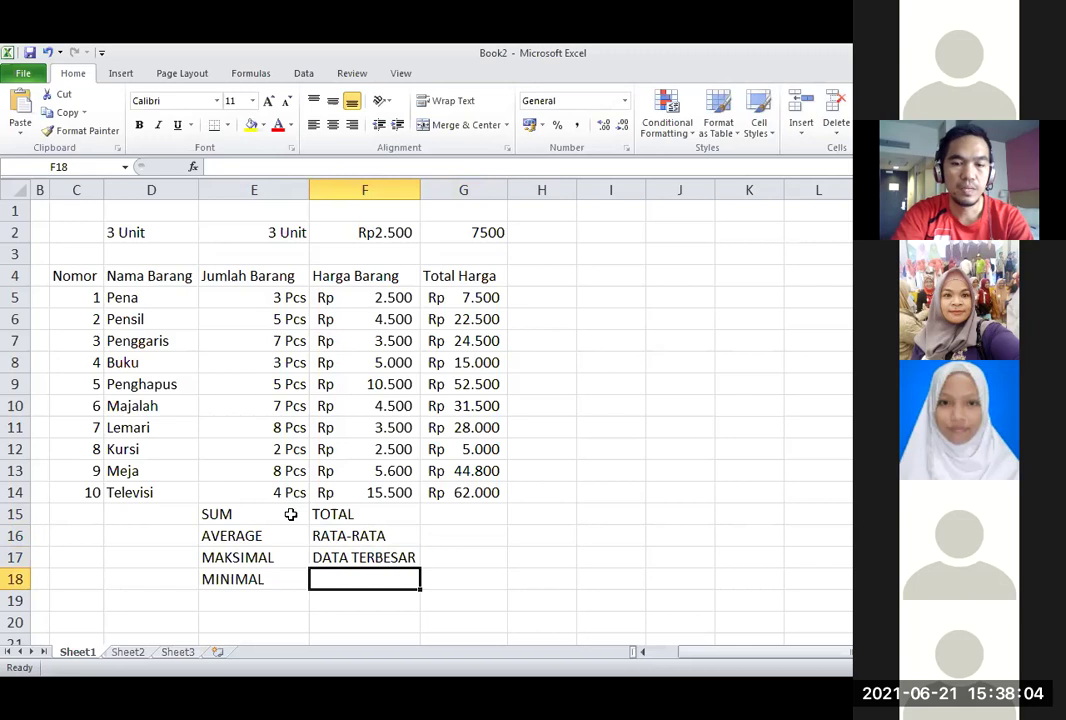
{"action": "type", "text": "DATA TERKECIL"}
{"action": "key", "text": "Return"}
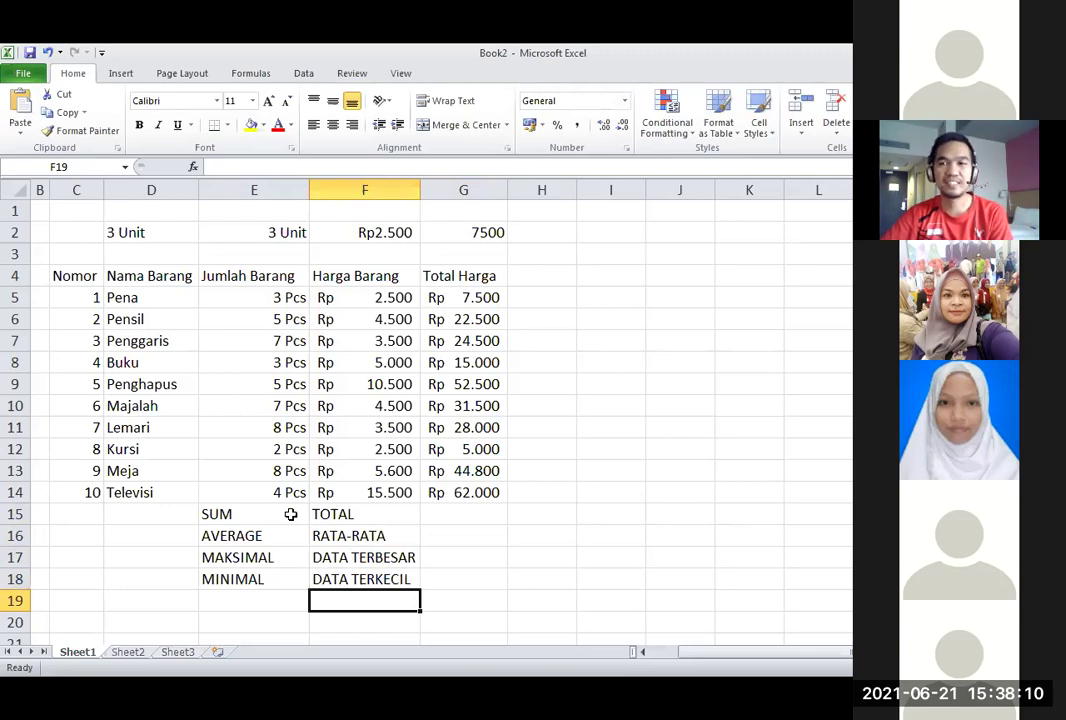
Examine the summary descriptions and the Total Harga entries from G5 down to G14 that belong in the total.
{"action": "left_click", "coordinate": [350, 537]}
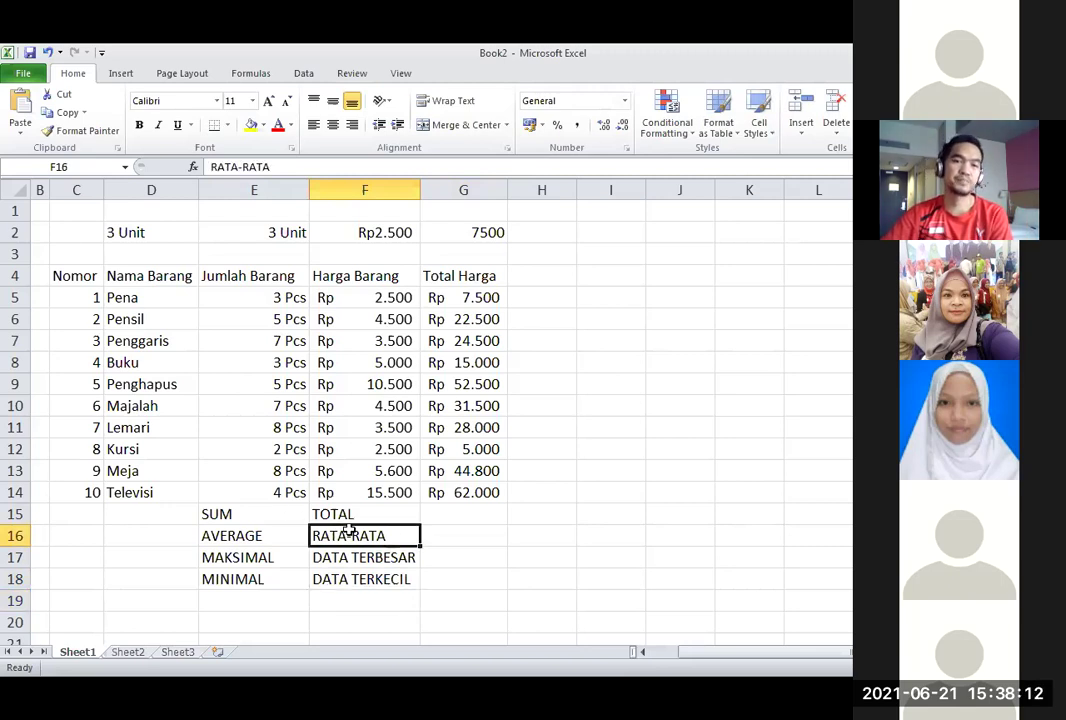
{"action": "left_click", "coordinate": [337, 514]}
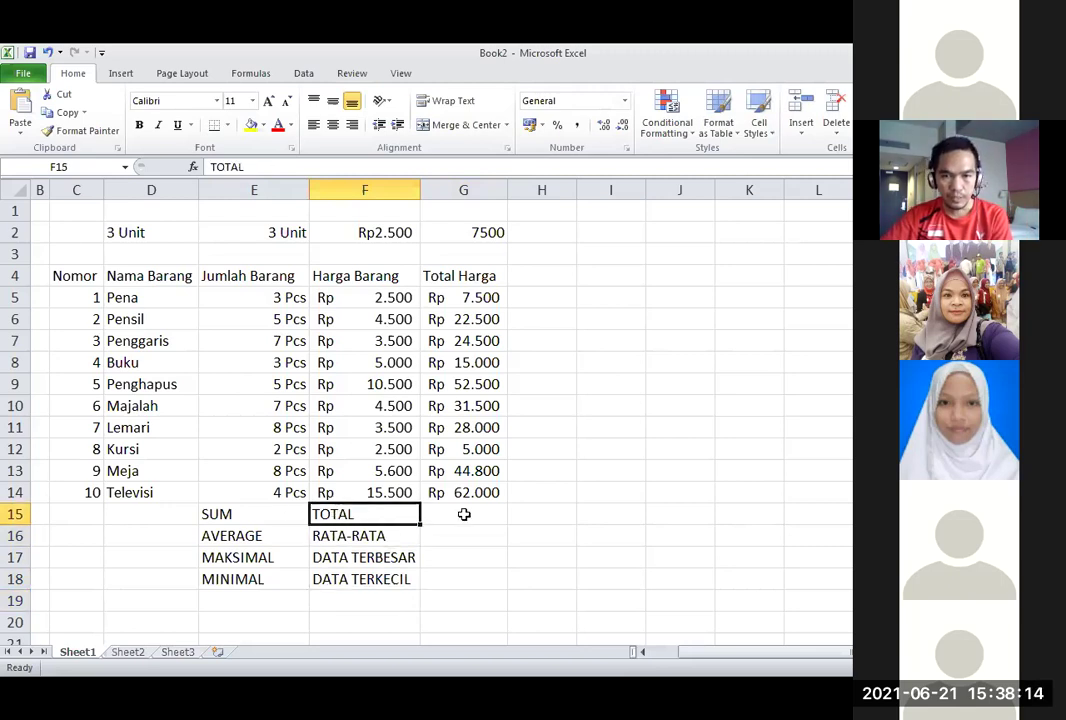
{"action": "left_click", "coordinate": [464, 514]}
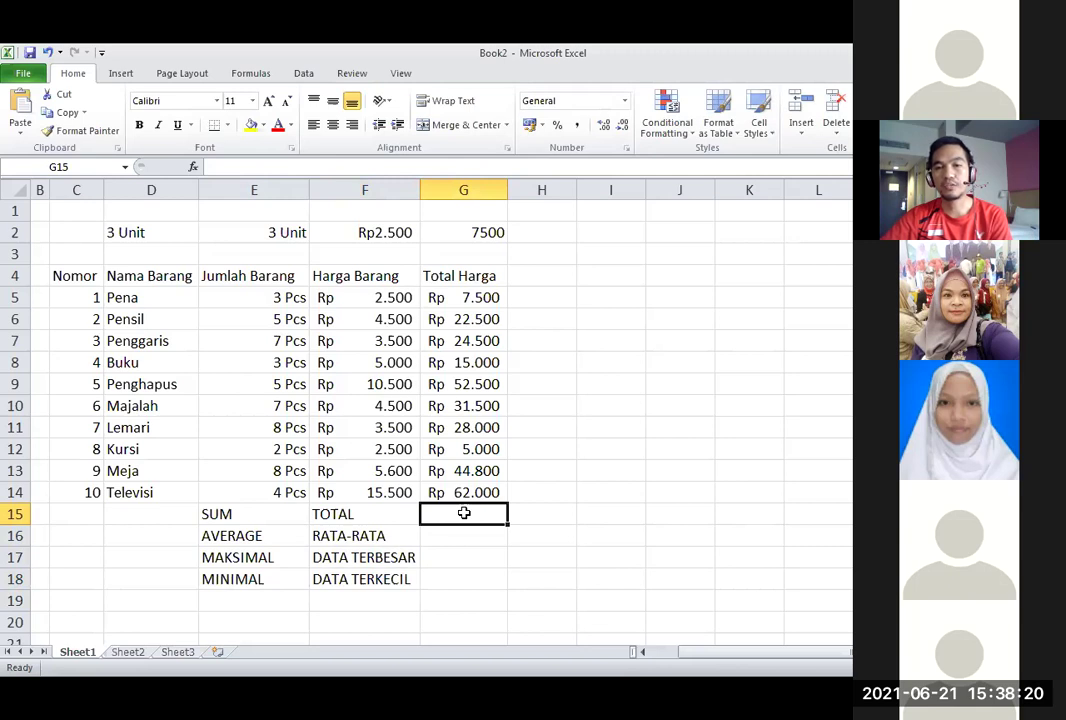
{"action": "left_click", "coordinate": [498, 295]}
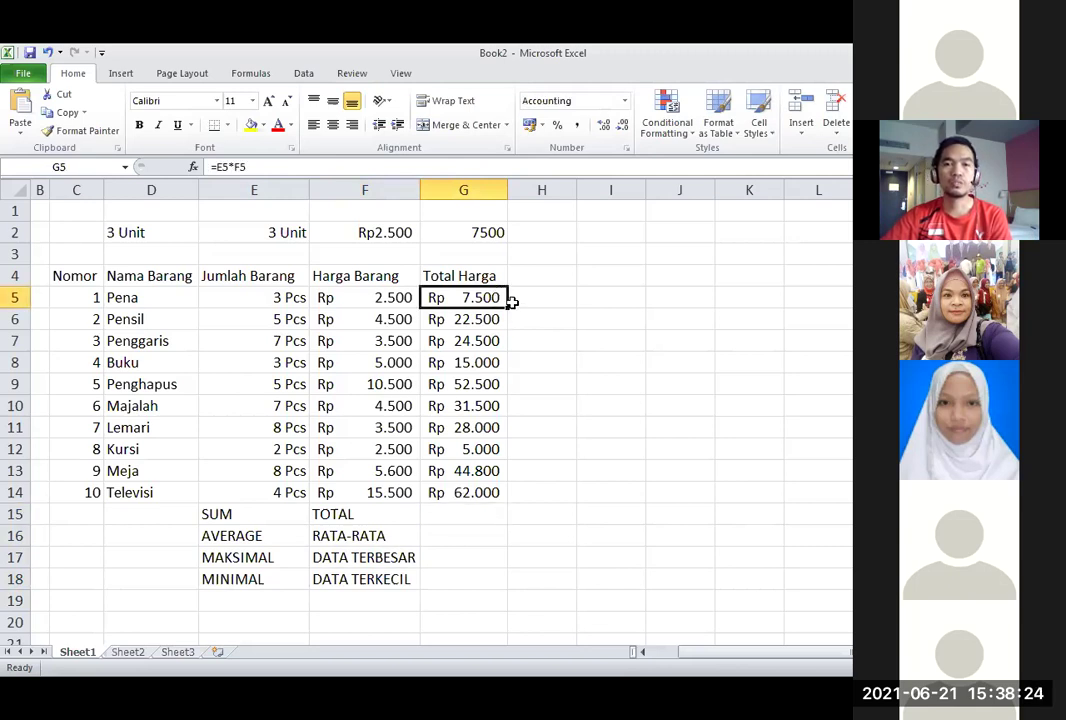
{"action": "left_click", "coordinate": [494, 320]}
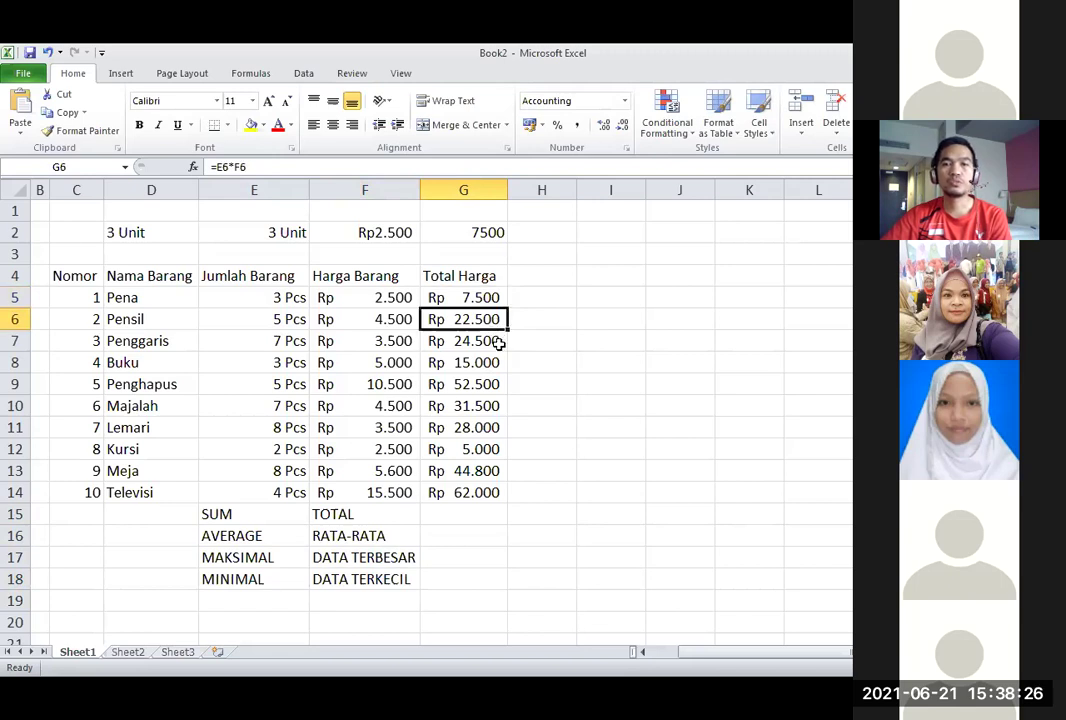
{"action": "left_click", "coordinate": [496, 343]}
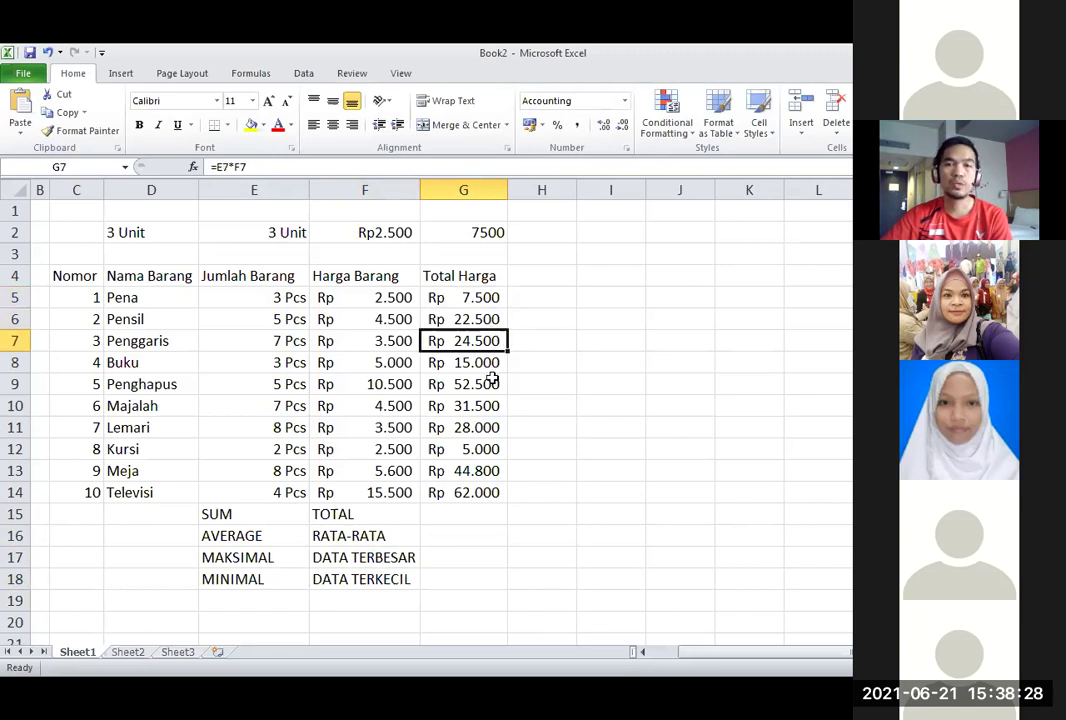
{"action": "left_click", "coordinate": [480, 493]}
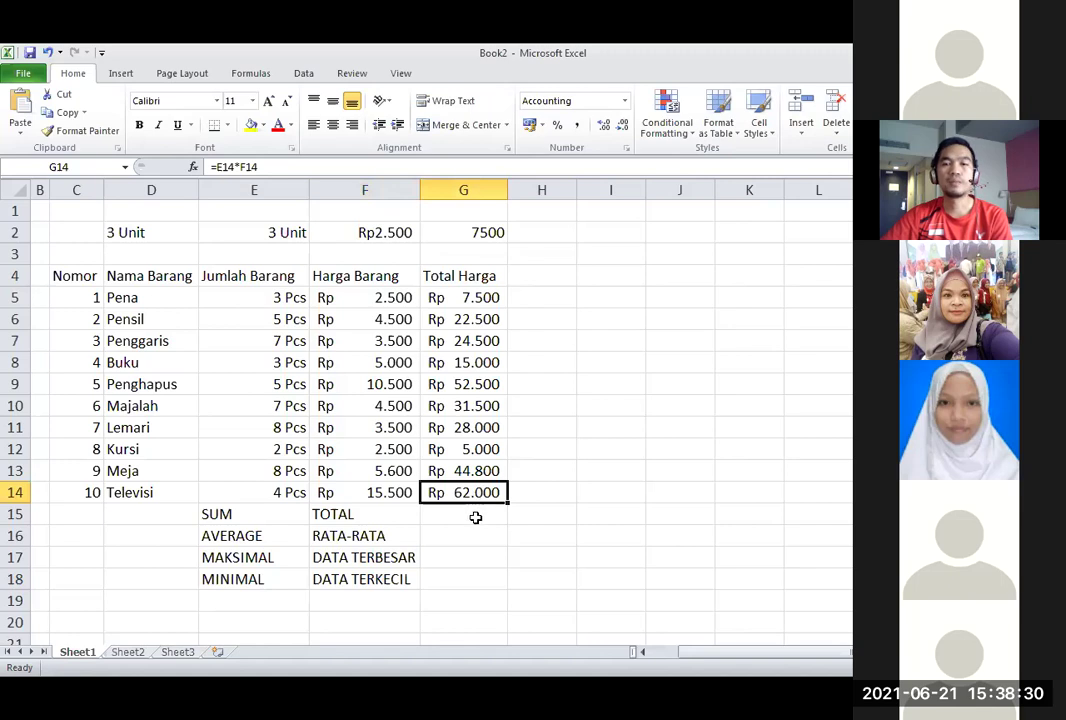
{"action": "left_click", "coordinate": [474, 516]}
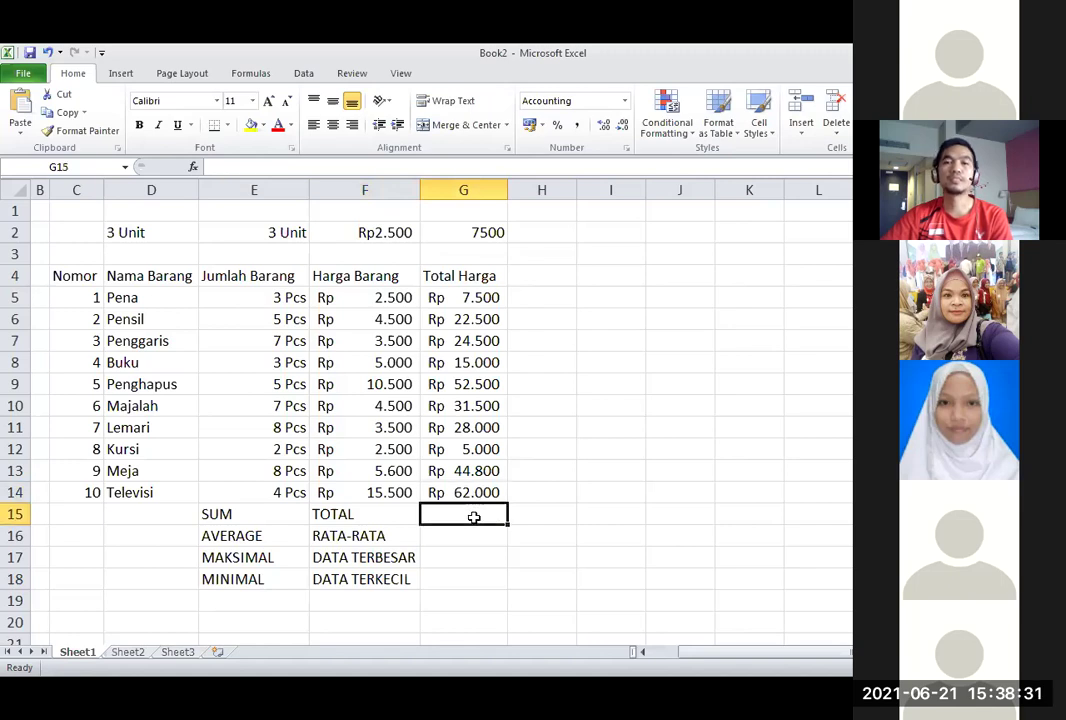
{"action": "left_click", "coordinate": [562, 425]}
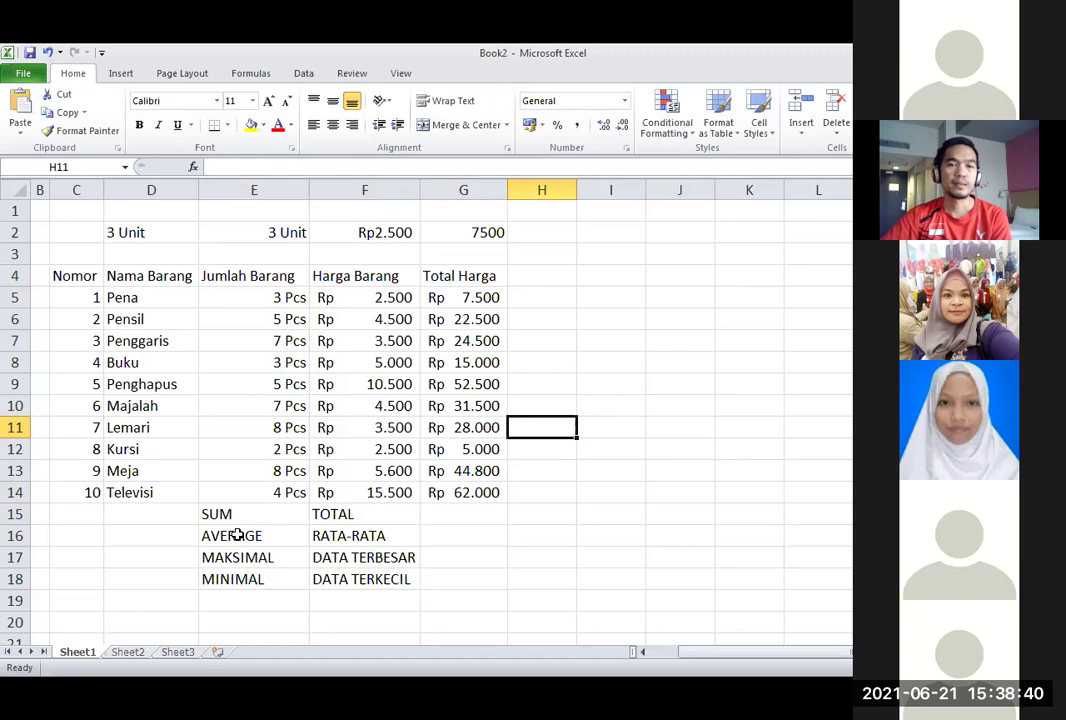
{"action": "left_click", "coordinate": [454, 514]}
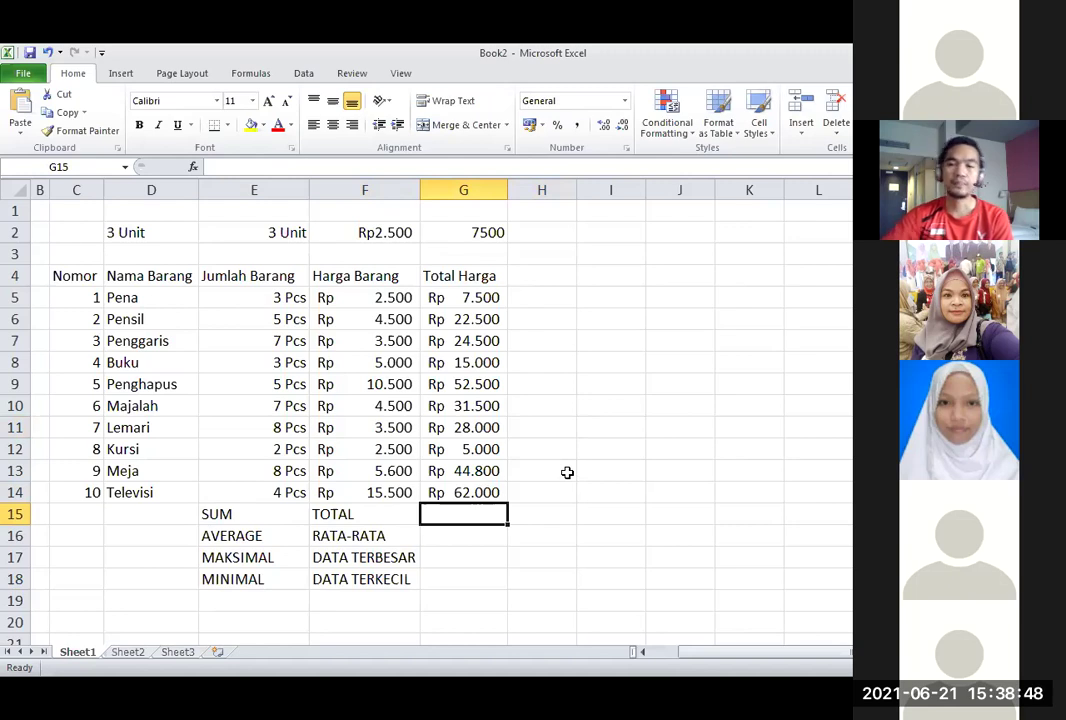
{"action": "type", "text": "="}
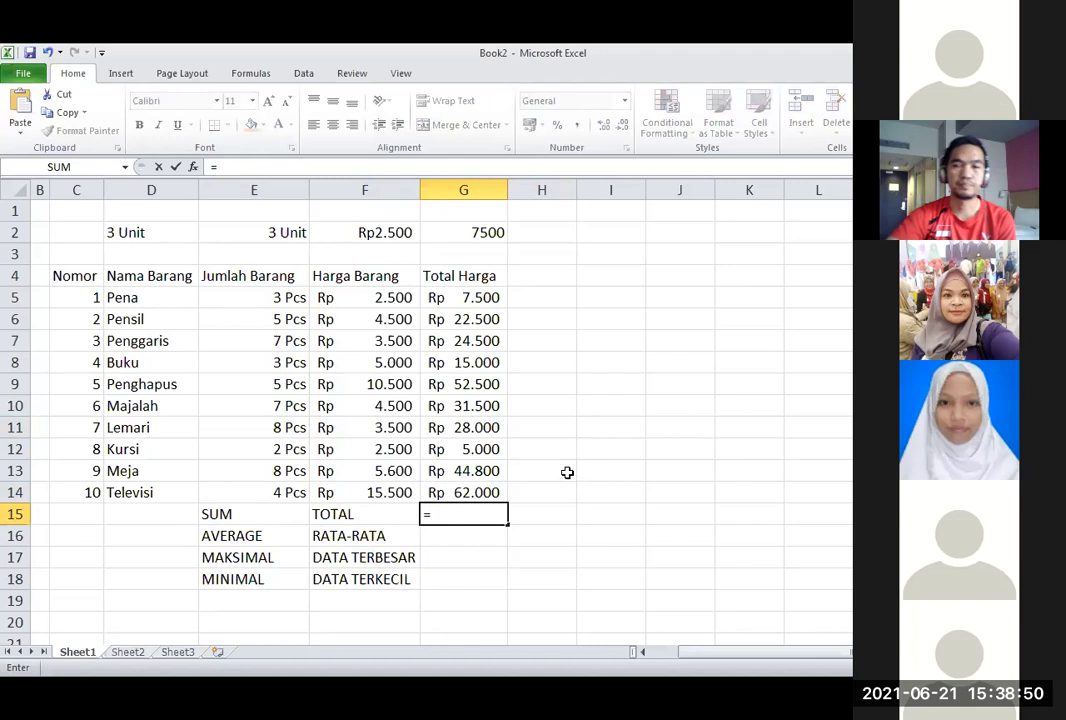
{"action": "type", "text": "S"}
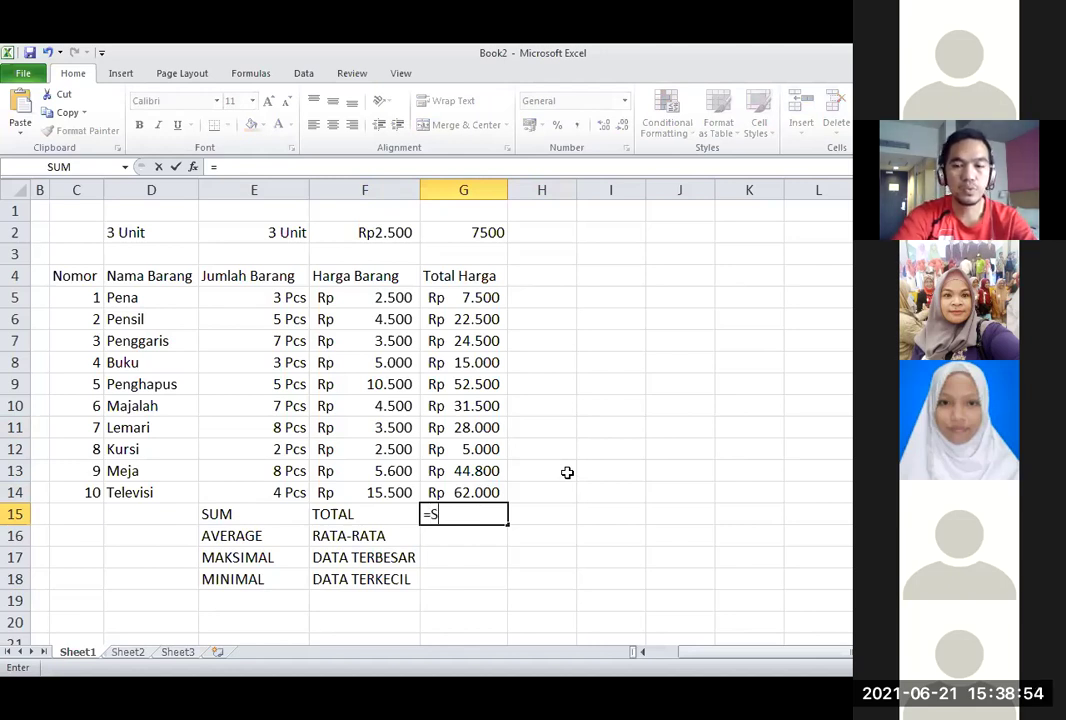
{"action": "type", "text": "UM"}
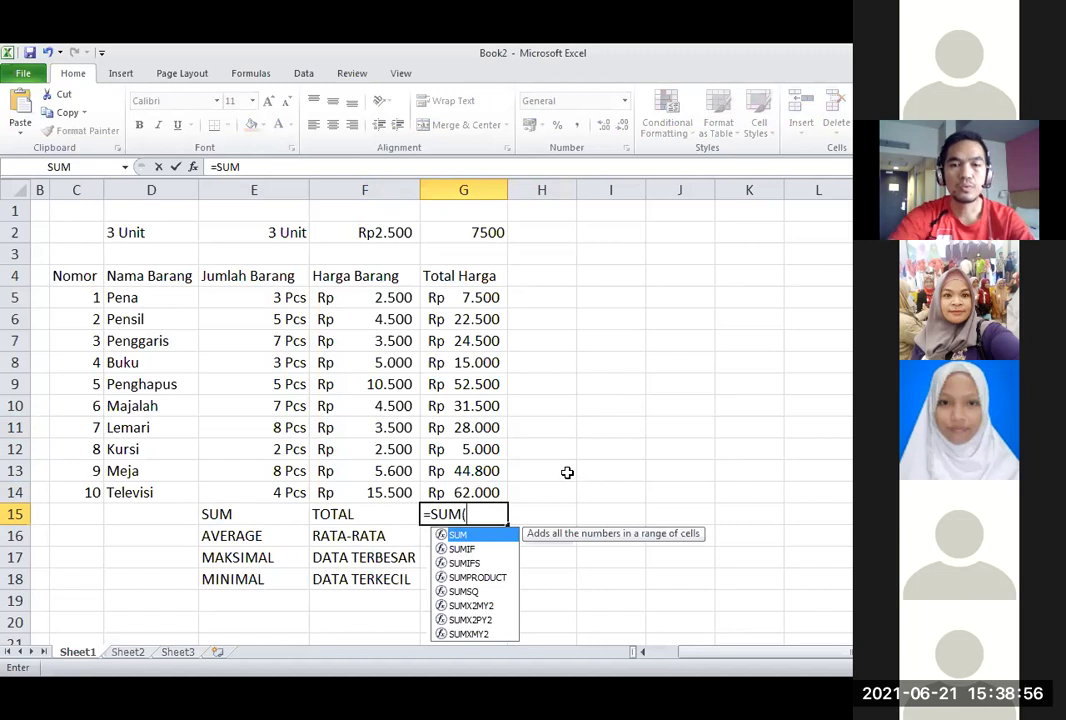
{"action": "type", "text": "("}
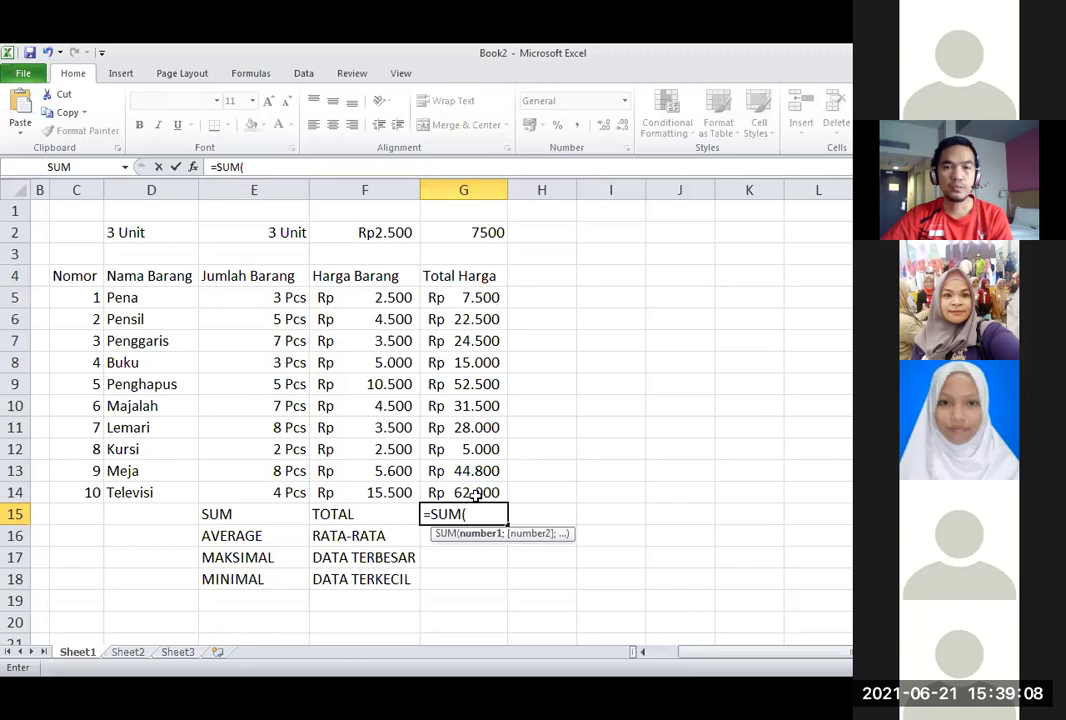
{"action": "left_click", "coordinate": [478, 298]}
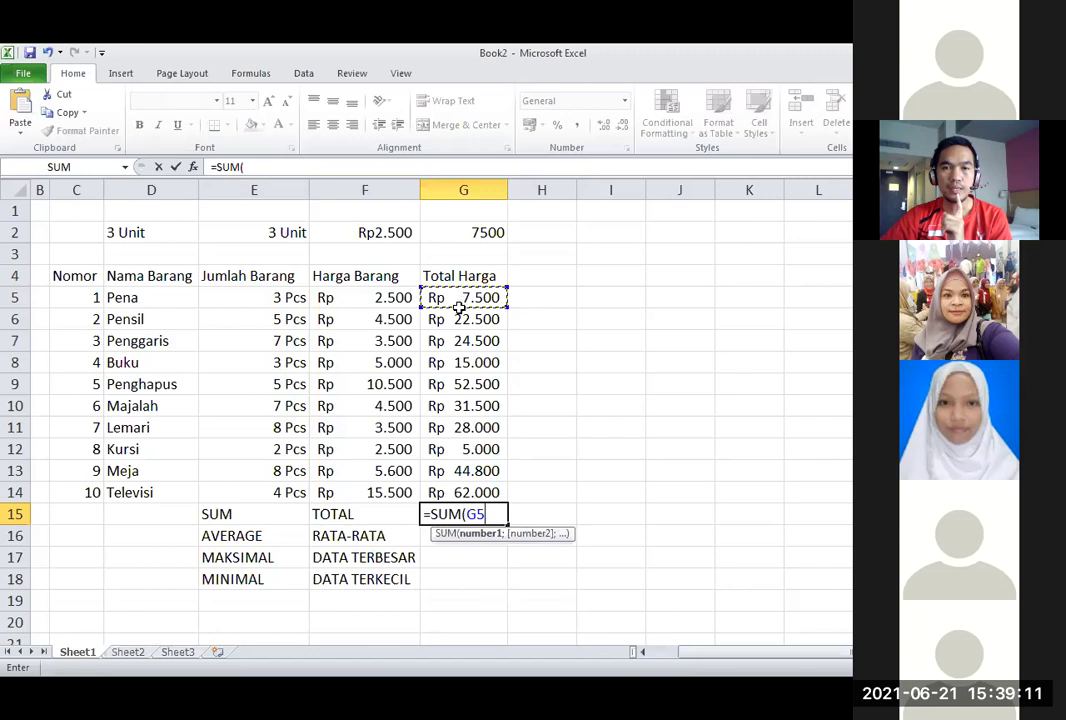
{"action": "left_click", "coordinate": [493, 490], "text": "shift"}
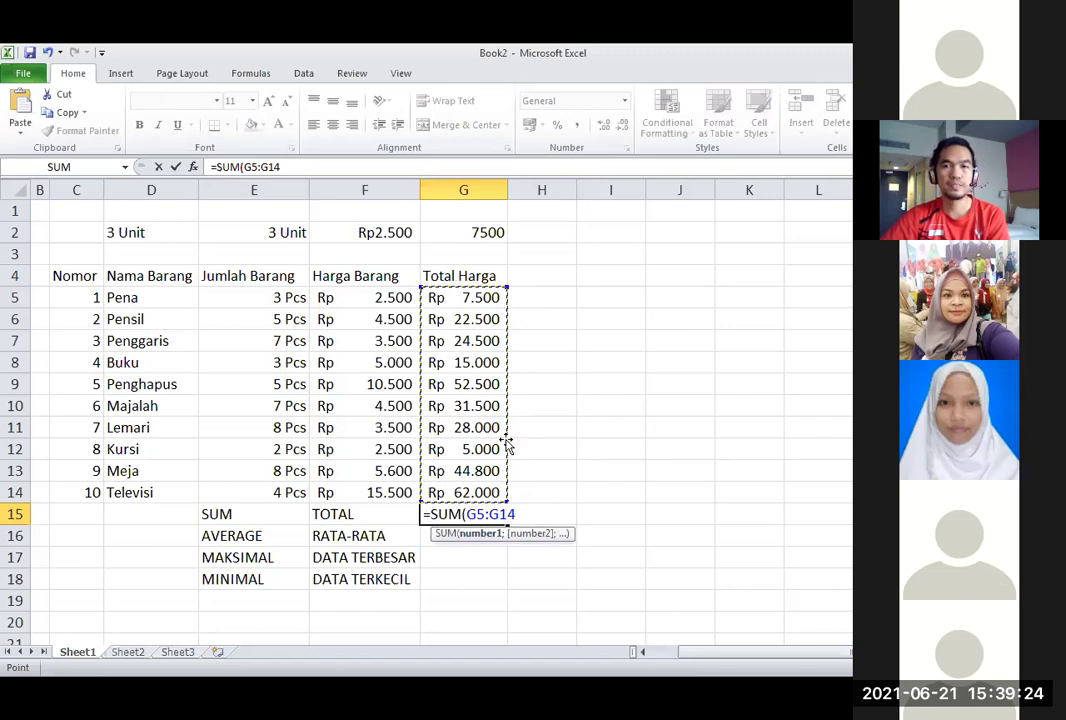
{"action": "key", "text": "BackSpace"}
{"action": "key", "text": "BackSpace"}
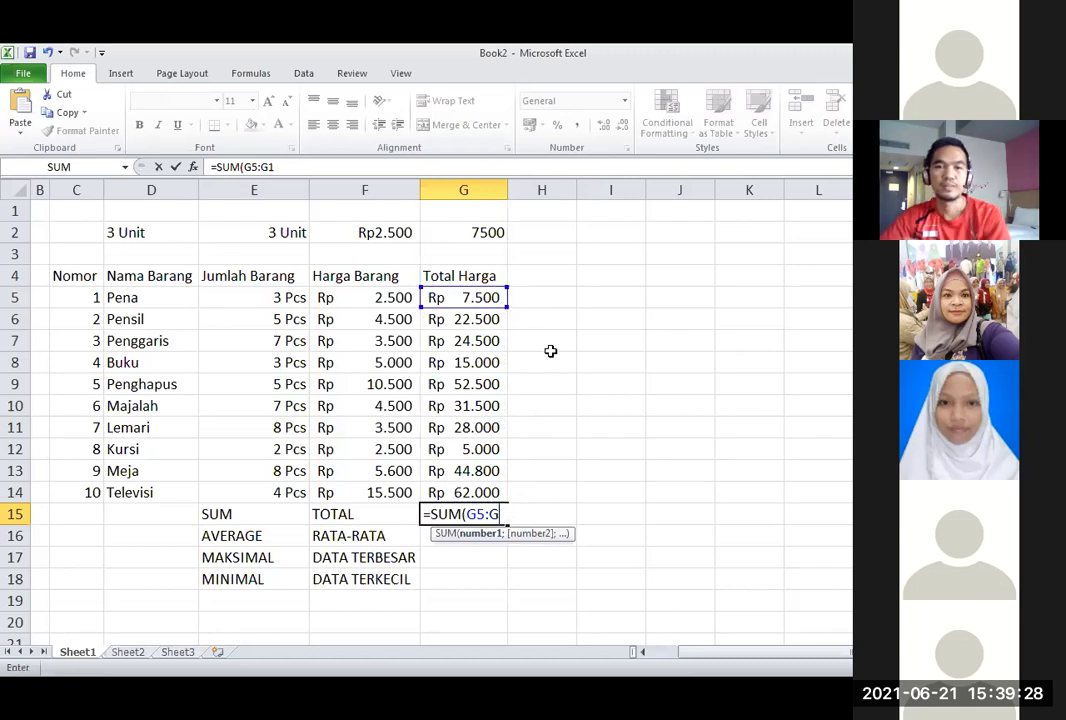
{"action": "key", "text": "Escape"}
Calculate the total of the Total Harga column in cell G15 with the formula =SUM(G5:G14).
{"action": "left_click", "coordinate": [479, 516]}
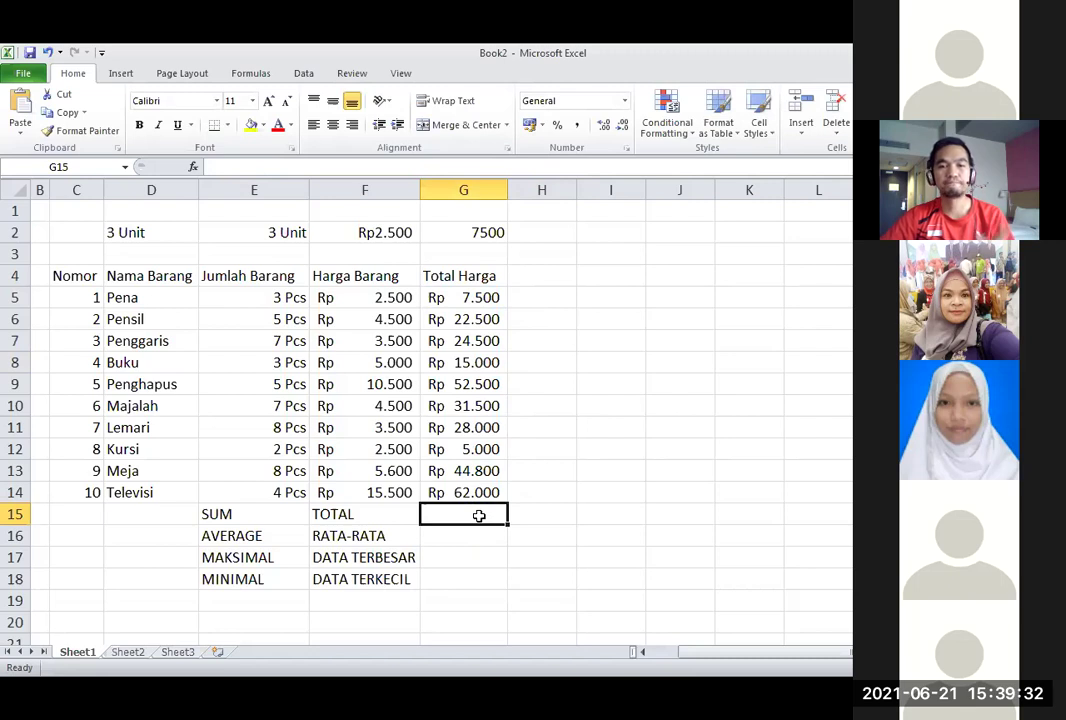
{"action": "type", "text": "="}
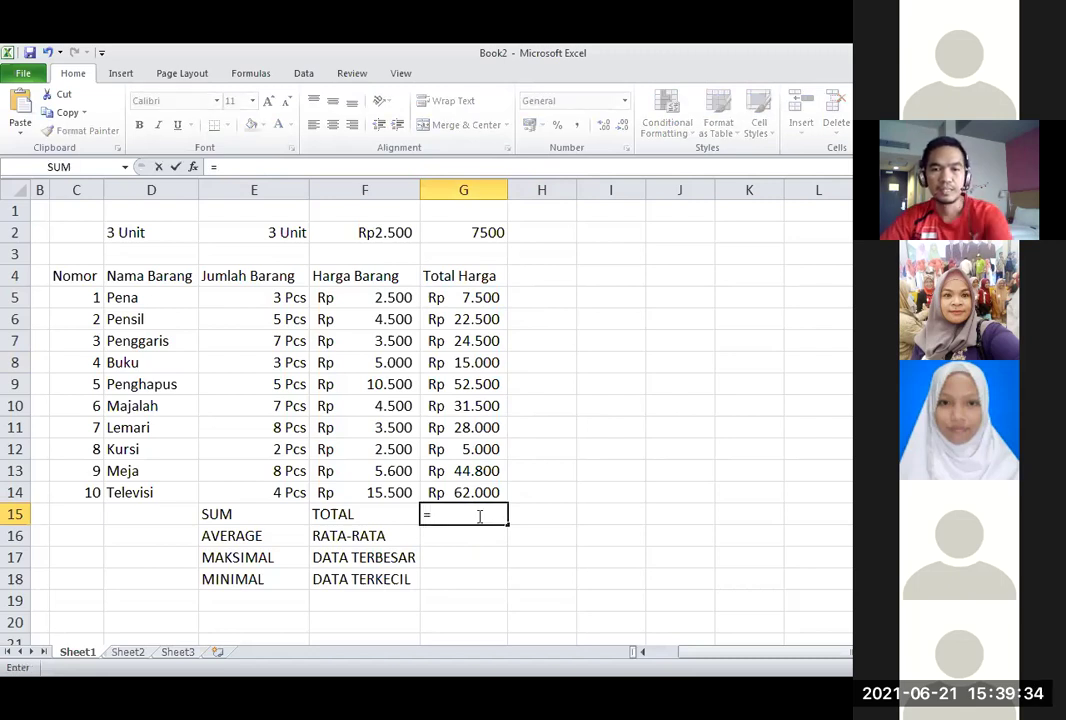
{"action": "type", "text": "S"}
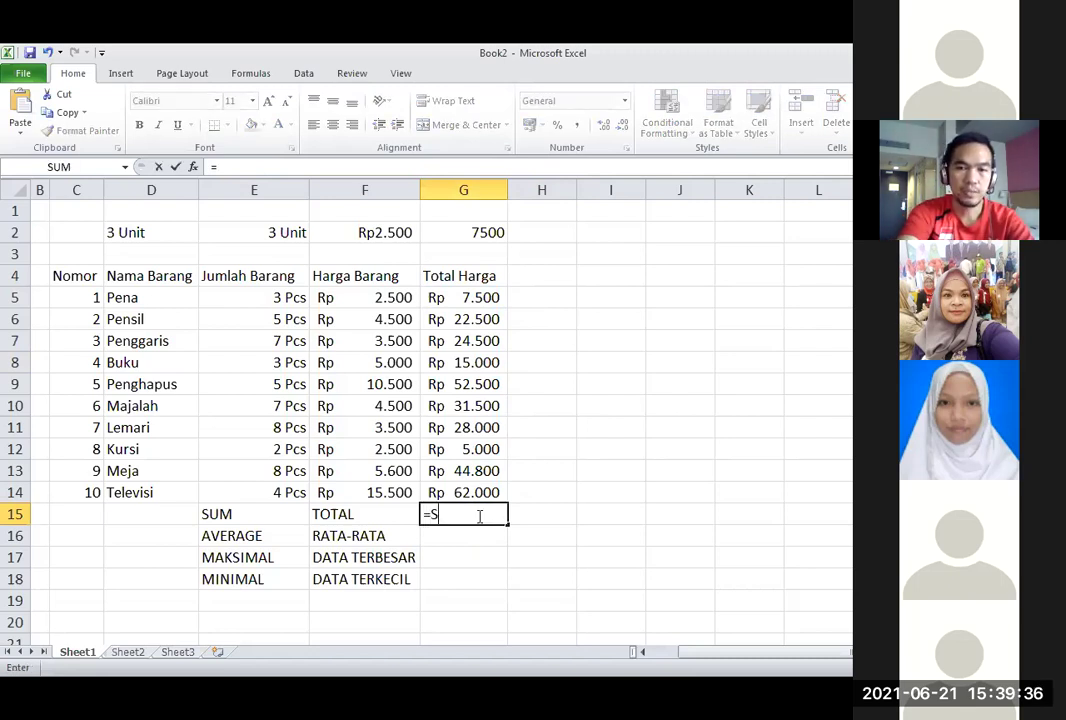
{"action": "type", "text": "UM"}
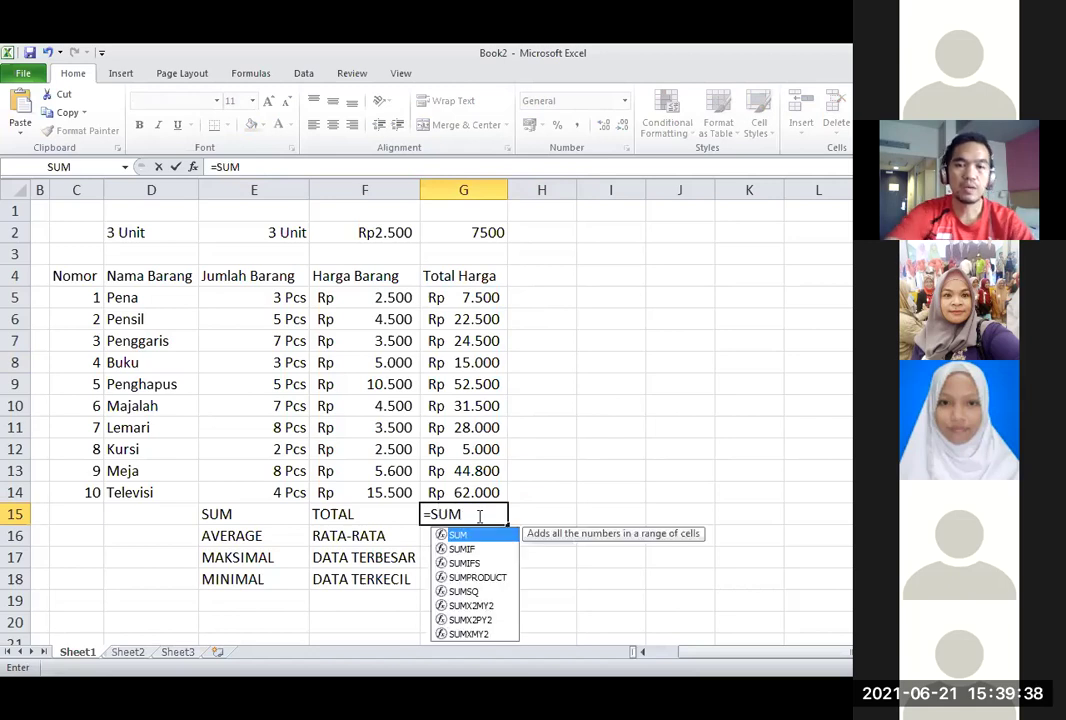
{"action": "type", "text": "("}
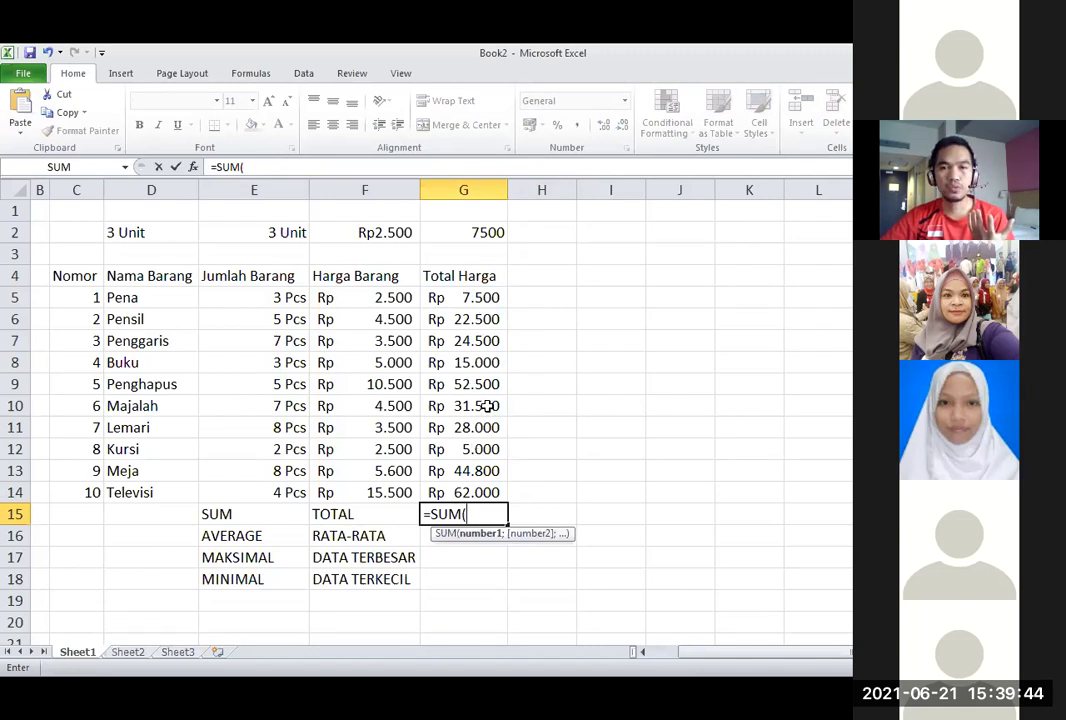
{"action": "left_click", "coordinate": [483, 298]}
{"action": "mouse_move", "coordinate": [478, 476]}
{"action": "left_mouse_down"}
{"action": "mouse_move", "coordinate": [488, 490]}
{"action": "mouse_move", "coordinate": [476, 500]}
{"action": "left_mouse_up"}
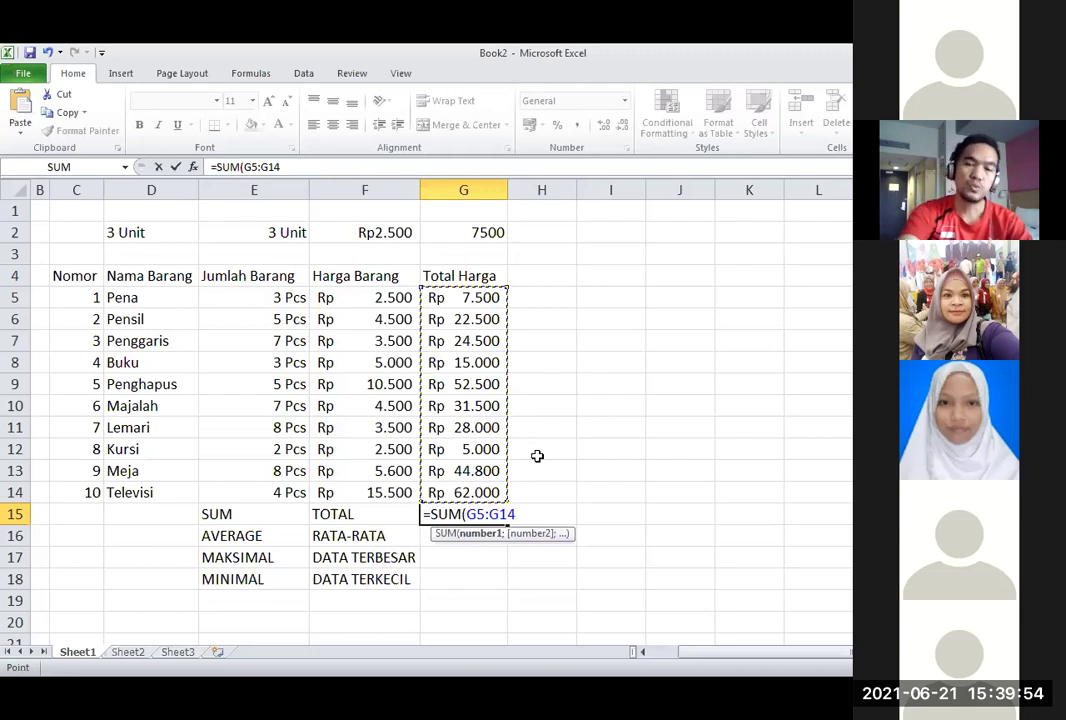
{"action": "type", "text": ")"}
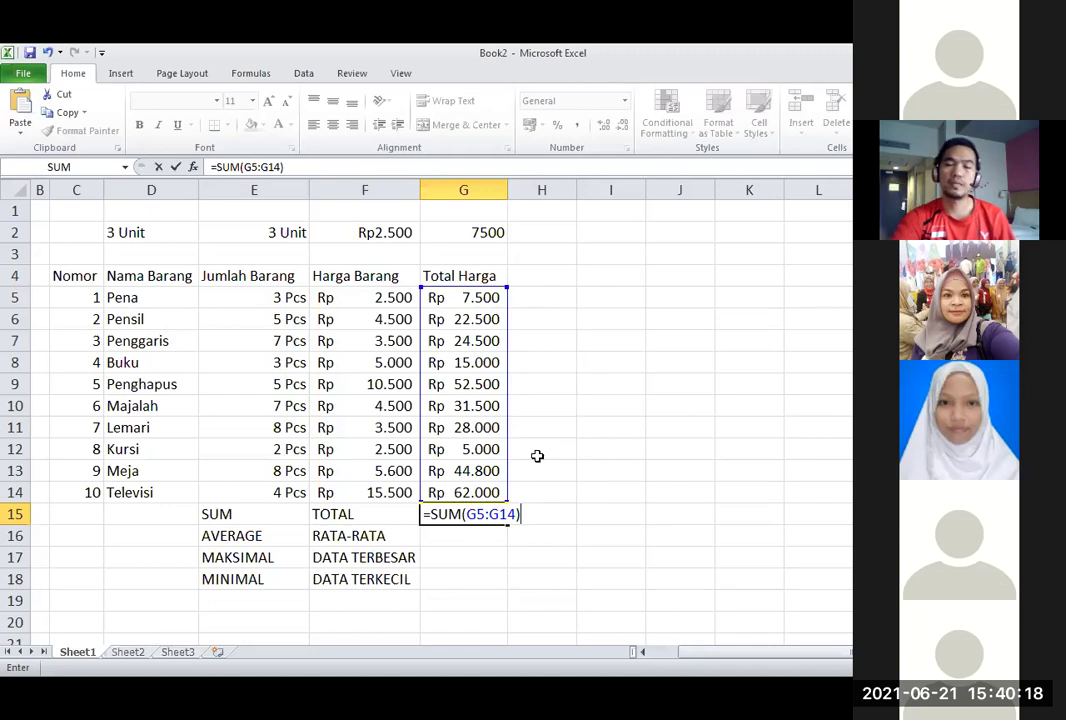
{"action": "key", "text": "Return"}
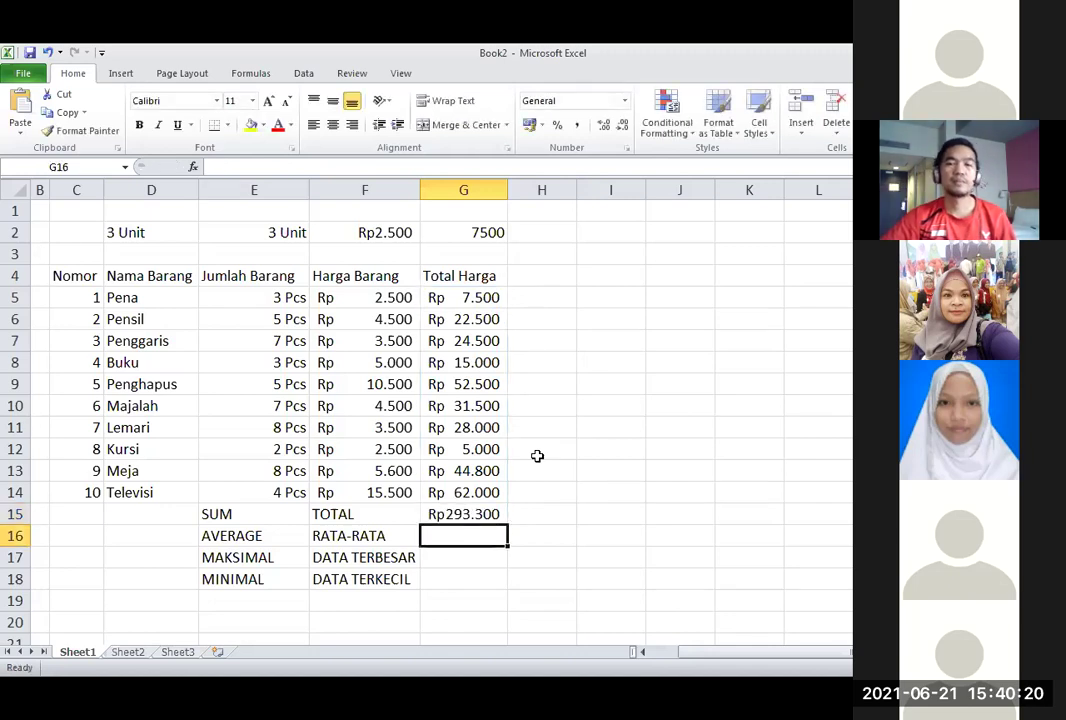
{"action": "left_click", "coordinate": [478, 515]}
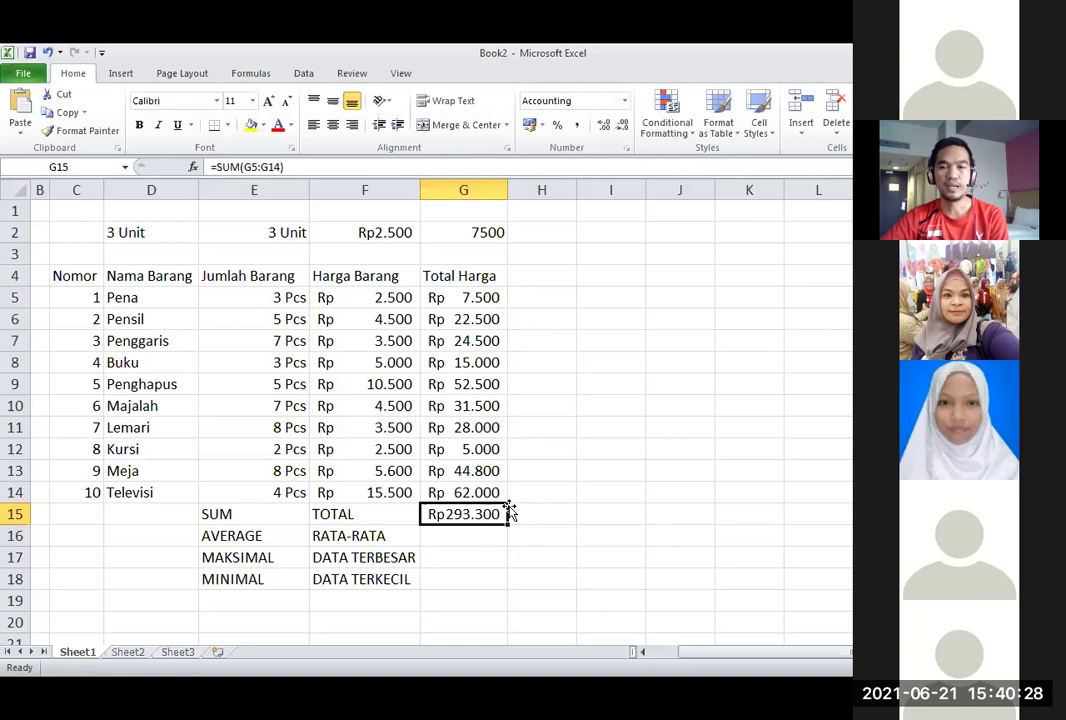
{"action": "left_click", "coordinate": [542, 465]}
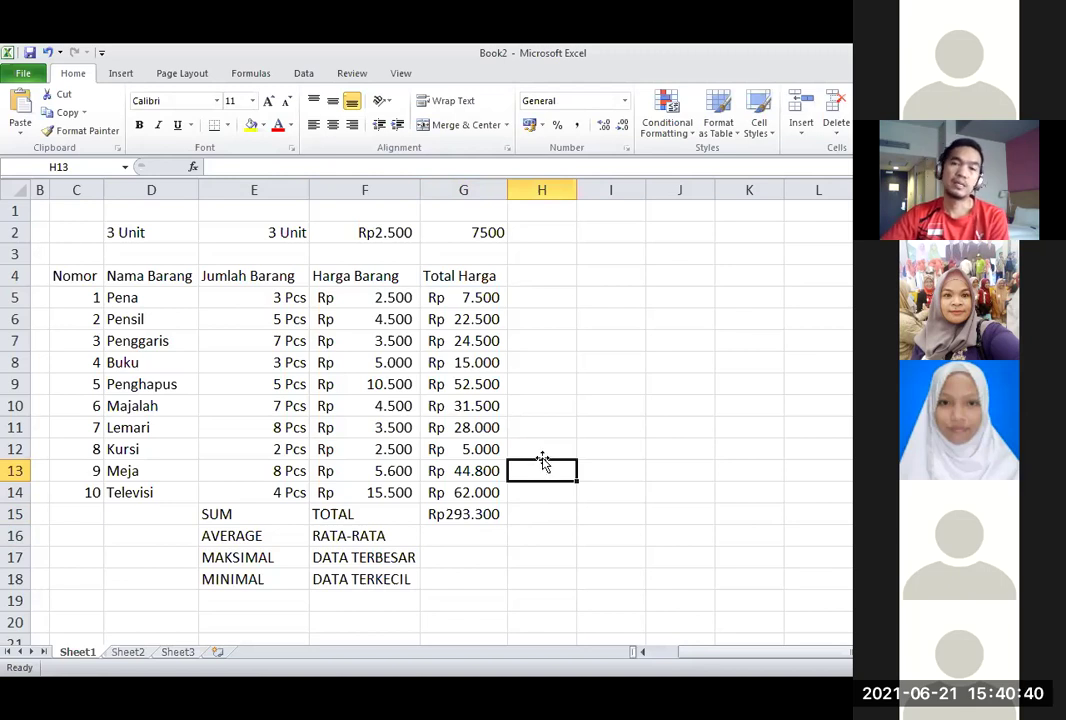
{"action": "left_click", "coordinate": [552, 447]}
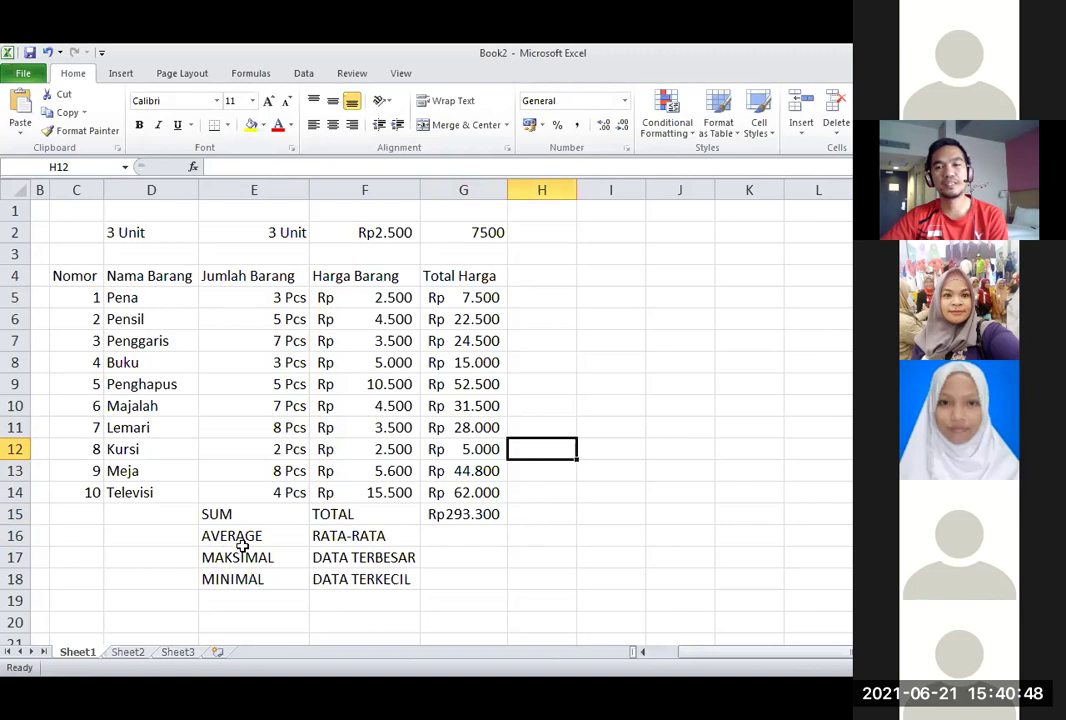
Calculate the average of the Total Harga column in cell G16 with the formula =AVERAGE(G5:G14).
{"action": "left_click", "coordinate": [469, 536]}
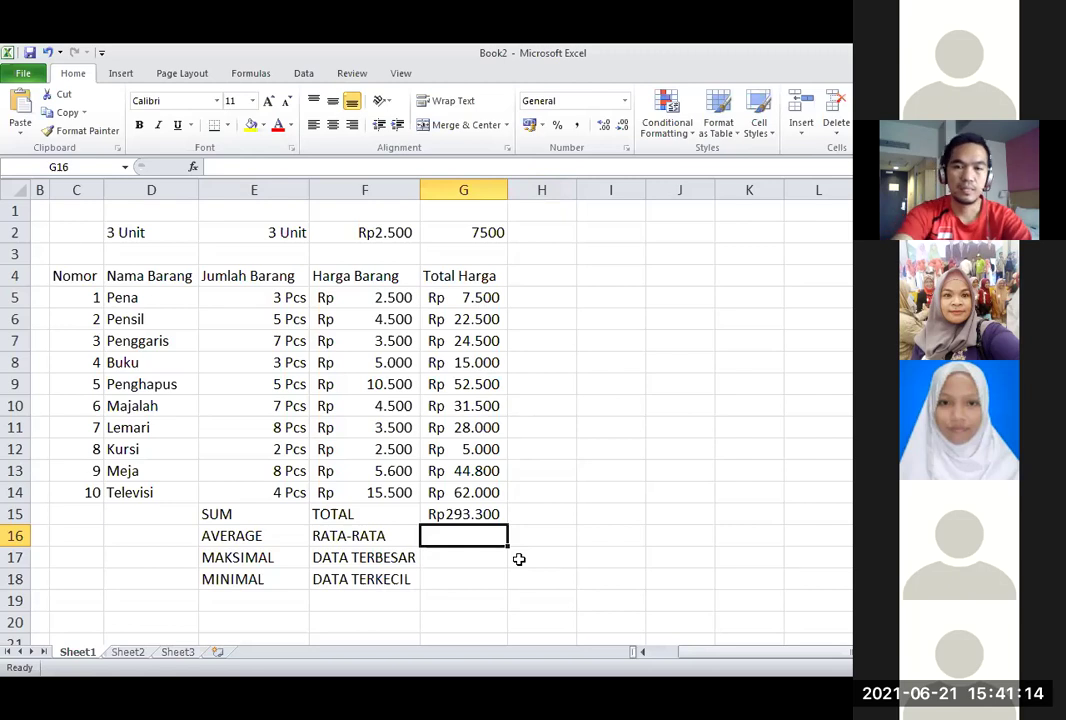
{"action": "type", "text": "="}
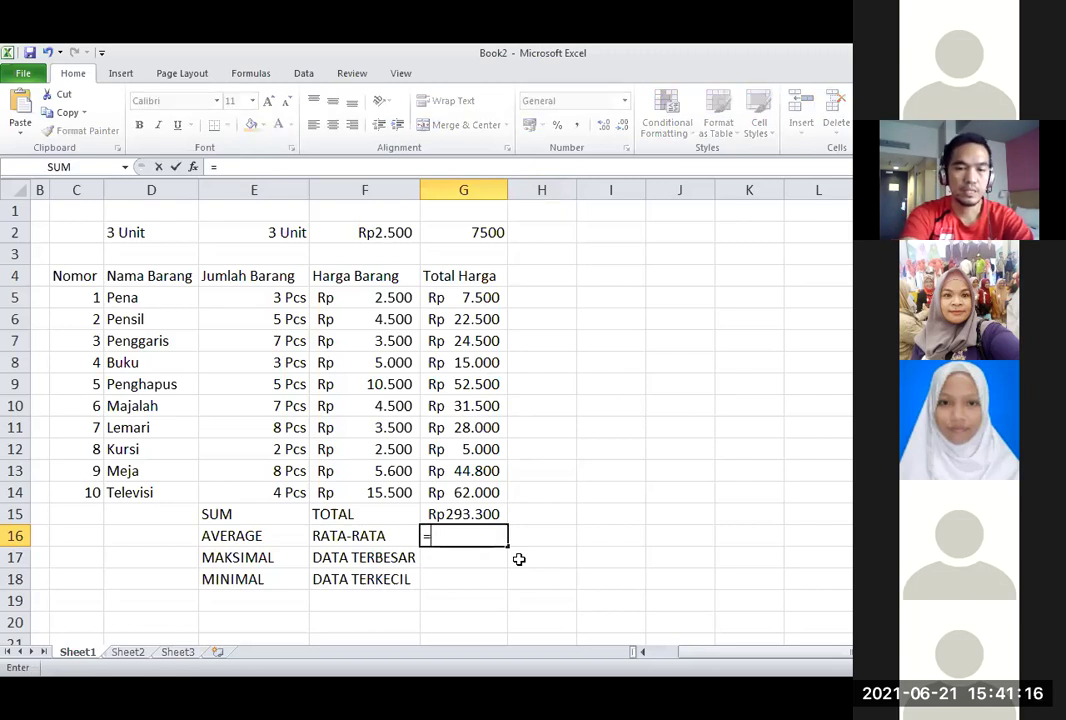
{"action": "type", "text": "AVERAGE"}
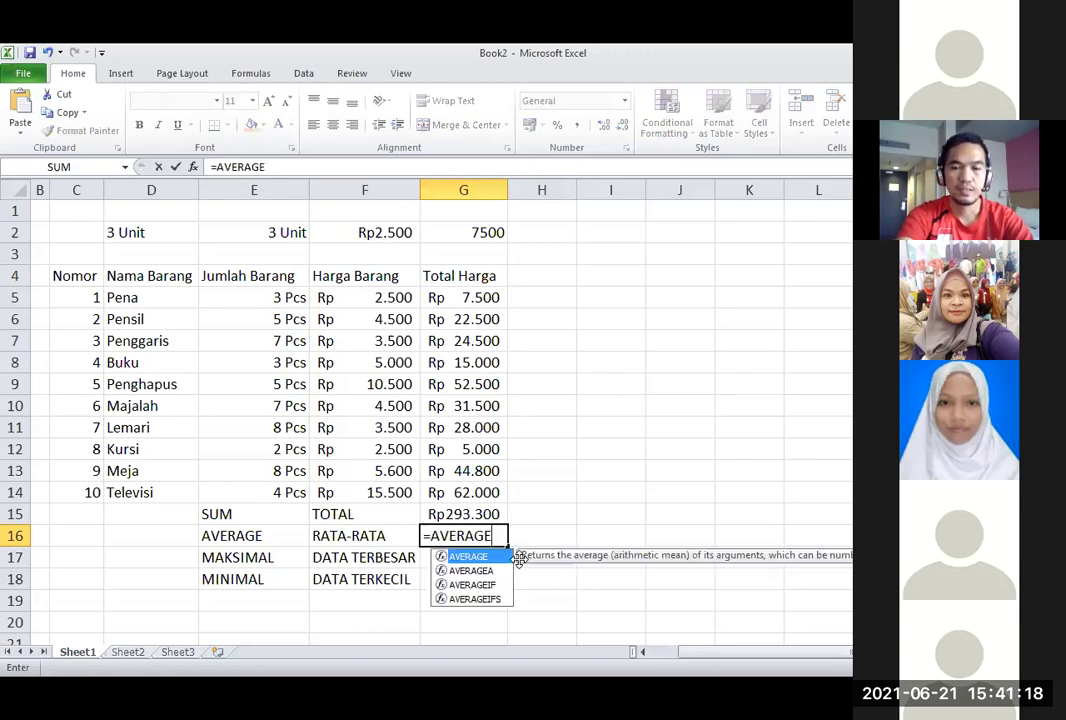
{"action": "type", "text": "("}
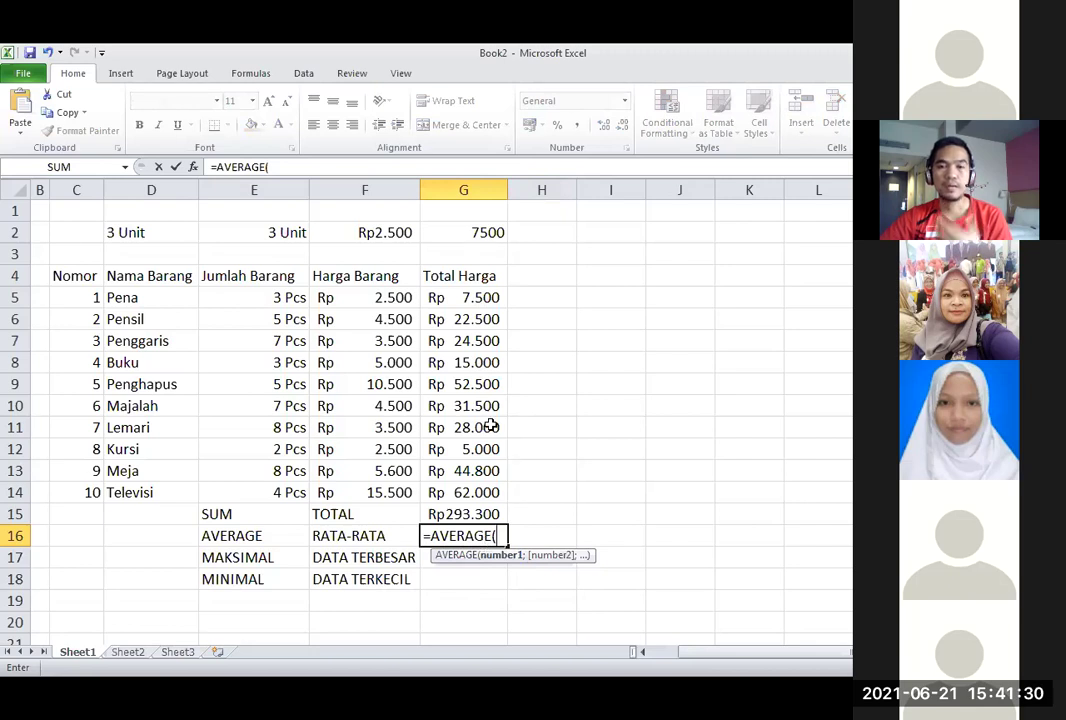
{"action": "left_click", "coordinate": [474, 297]}
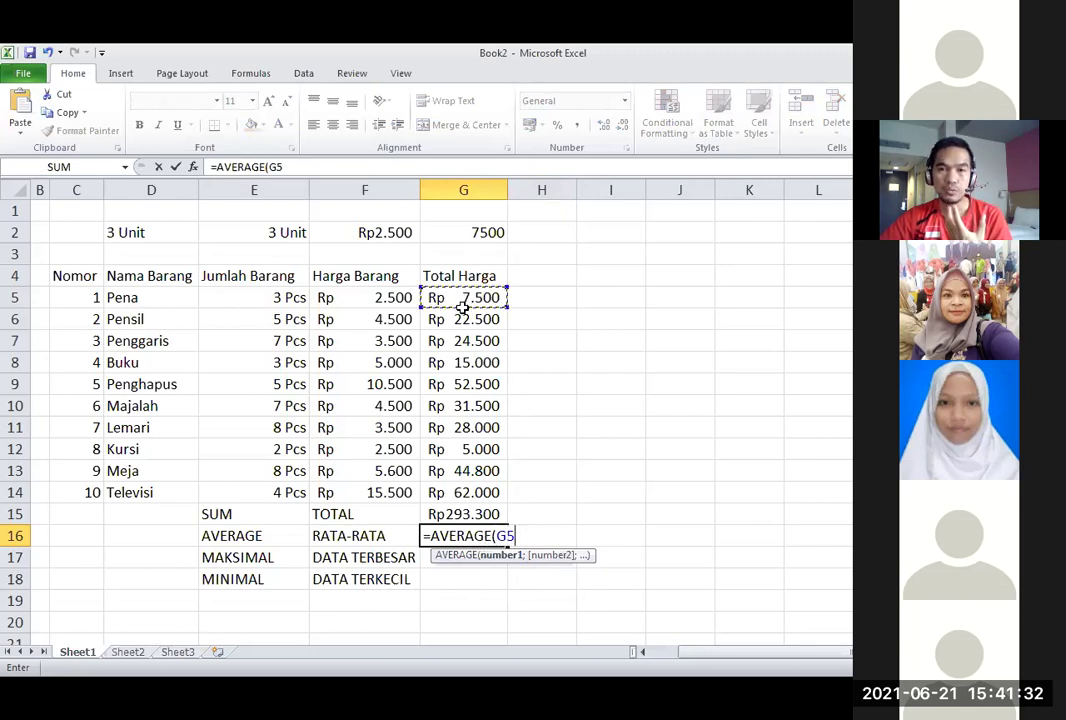
{"action": "left_click", "coordinate": [455, 488], "text": "shift"}
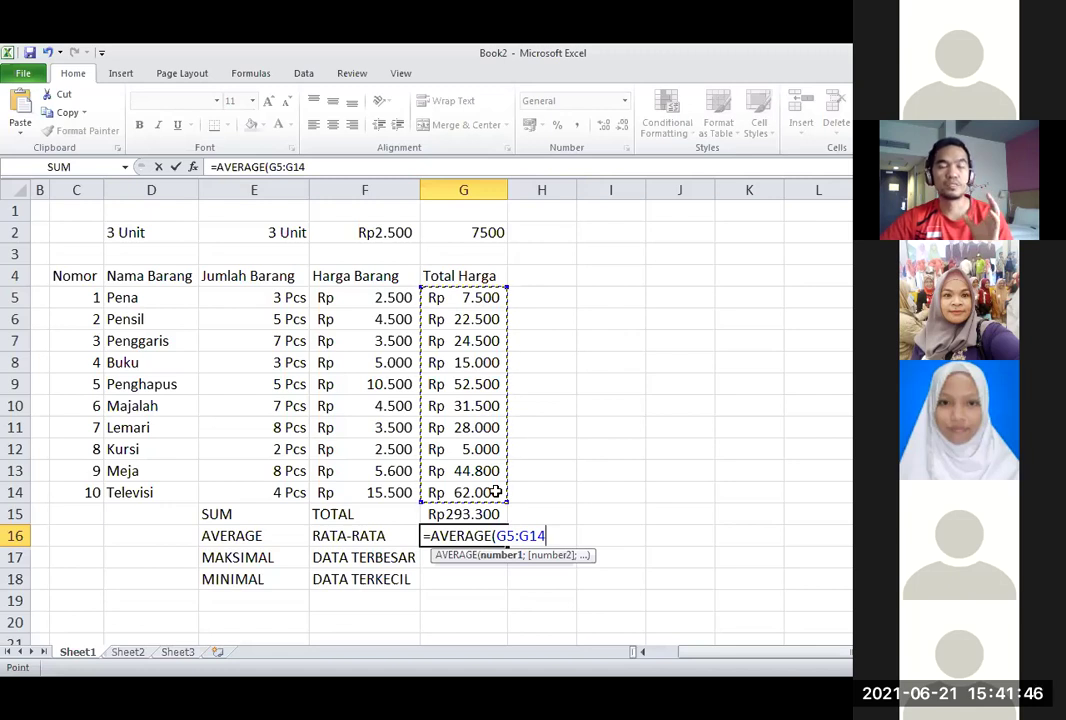
{"action": "type", "text": ")"}
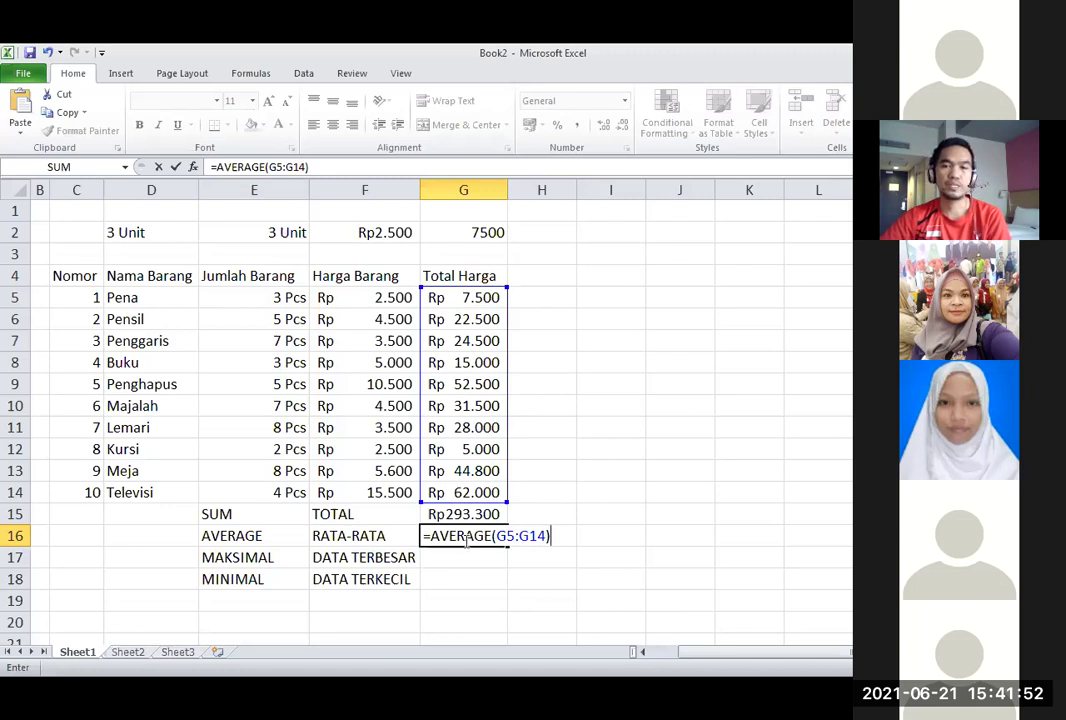
{"action": "key", "text": "Return"}
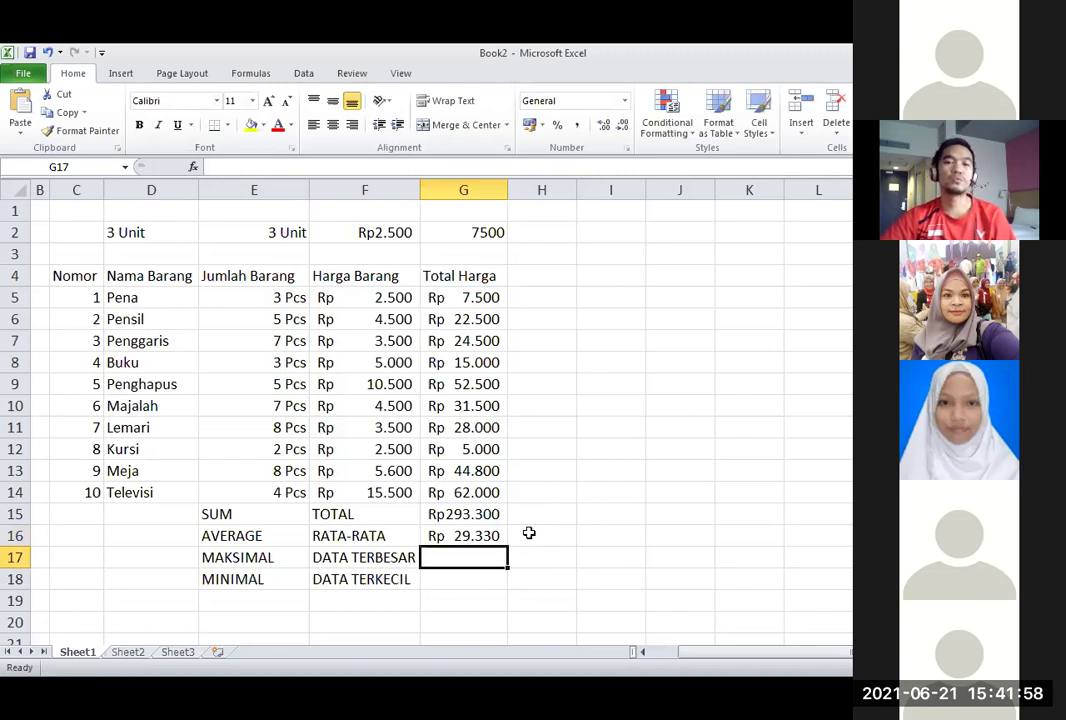
{"action": "left_click", "coordinate": [555, 440]}
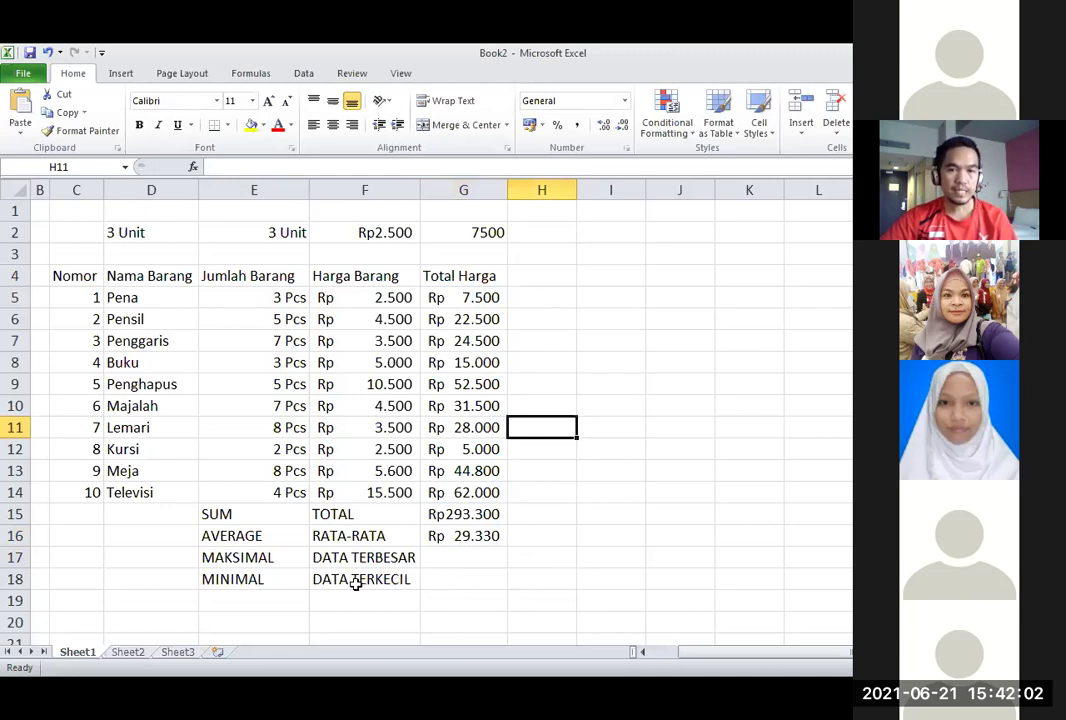
Calculate the largest value of the Total Harga column in cell G17 with the formula =MAX(G5:G14).
{"action": "left_click", "coordinate": [383, 560]}
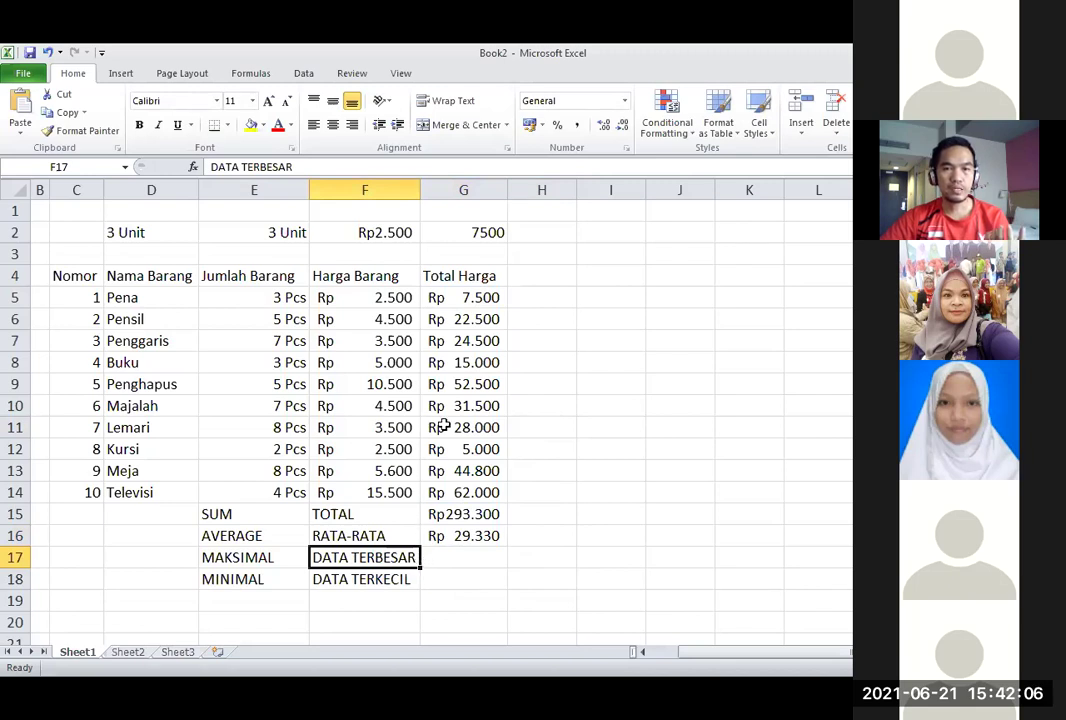
{"action": "left_click_drag", "start_coordinate": [448, 302], "coordinate": [502, 488]}
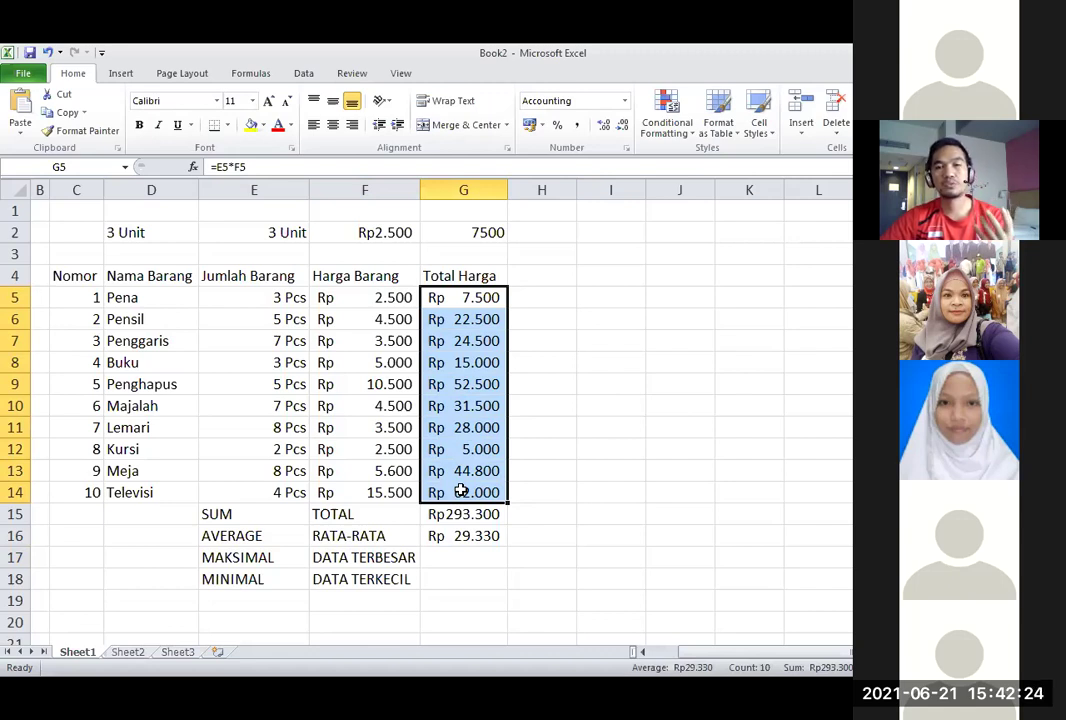
{"action": "left_click", "coordinate": [475, 559]}
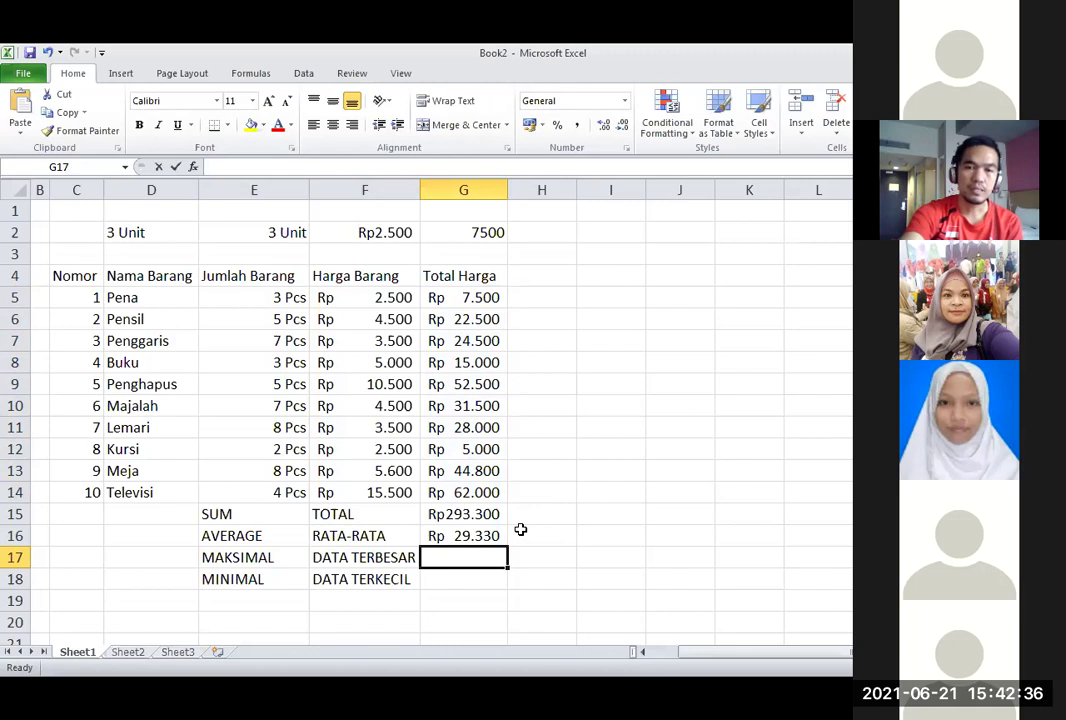
{"action": "type", "text": "=M"}
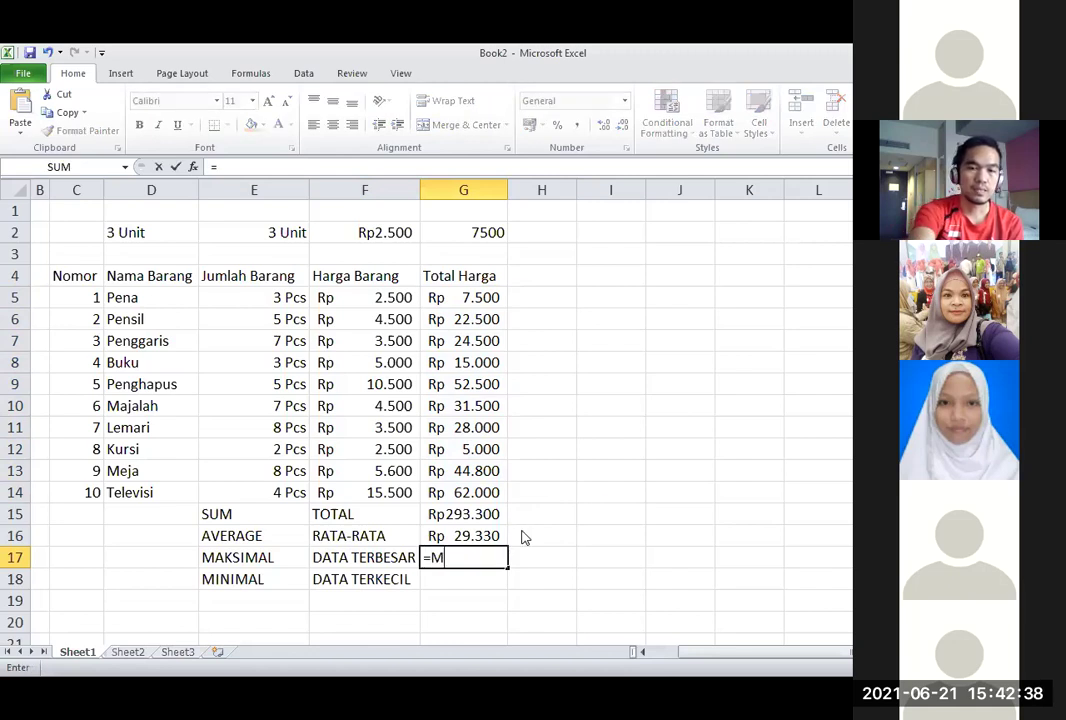
{"action": "type", "text": "A"}
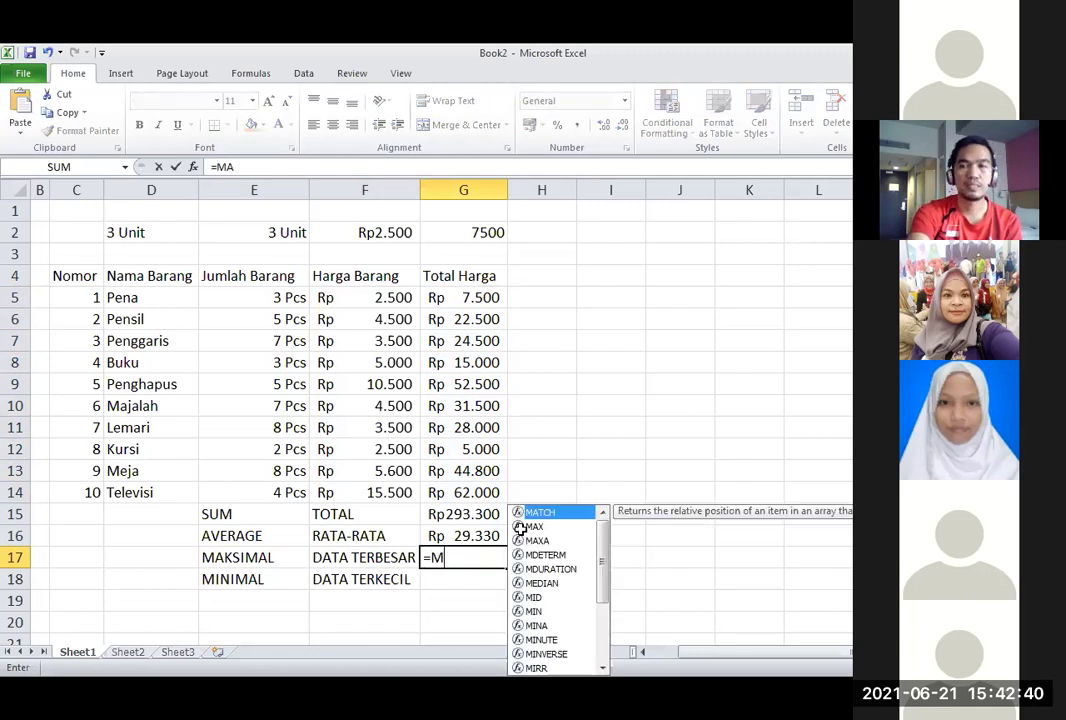
{"action": "type", "text": "X"}
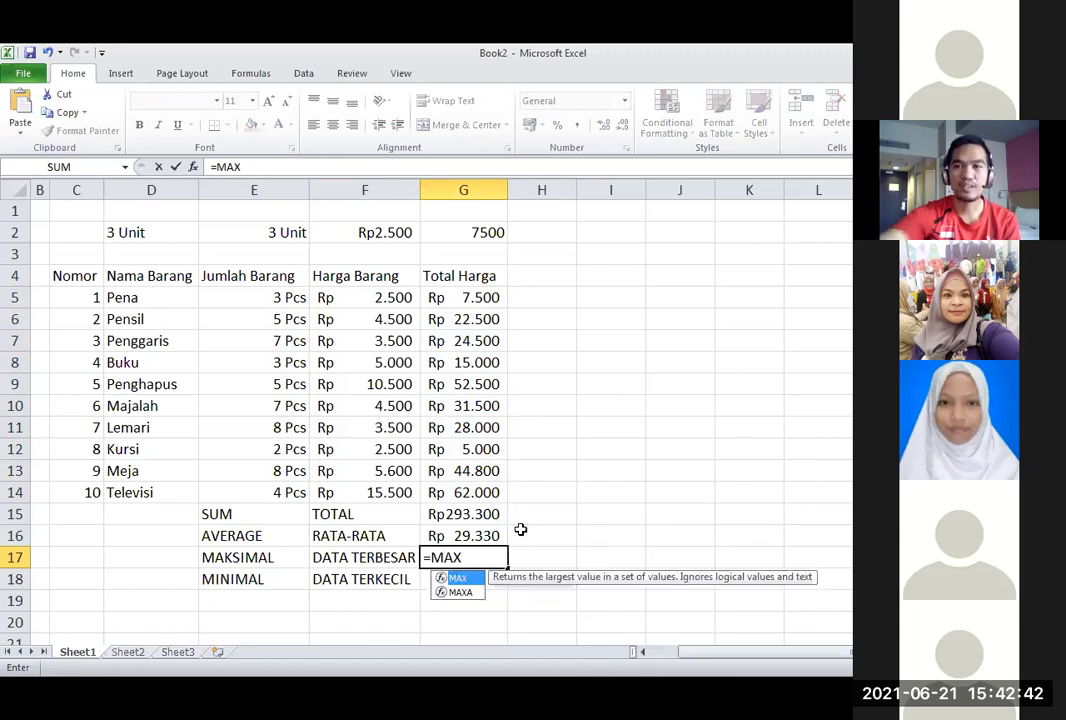
{"action": "type", "text": "("}
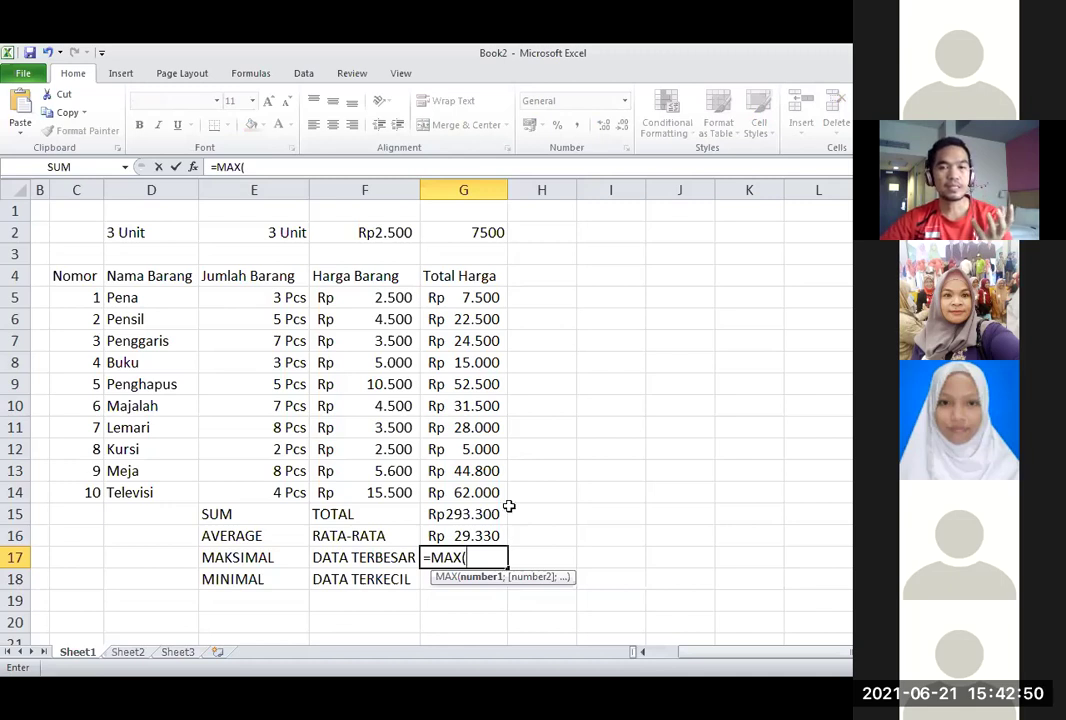
{"action": "left_click", "coordinate": [459, 298]}
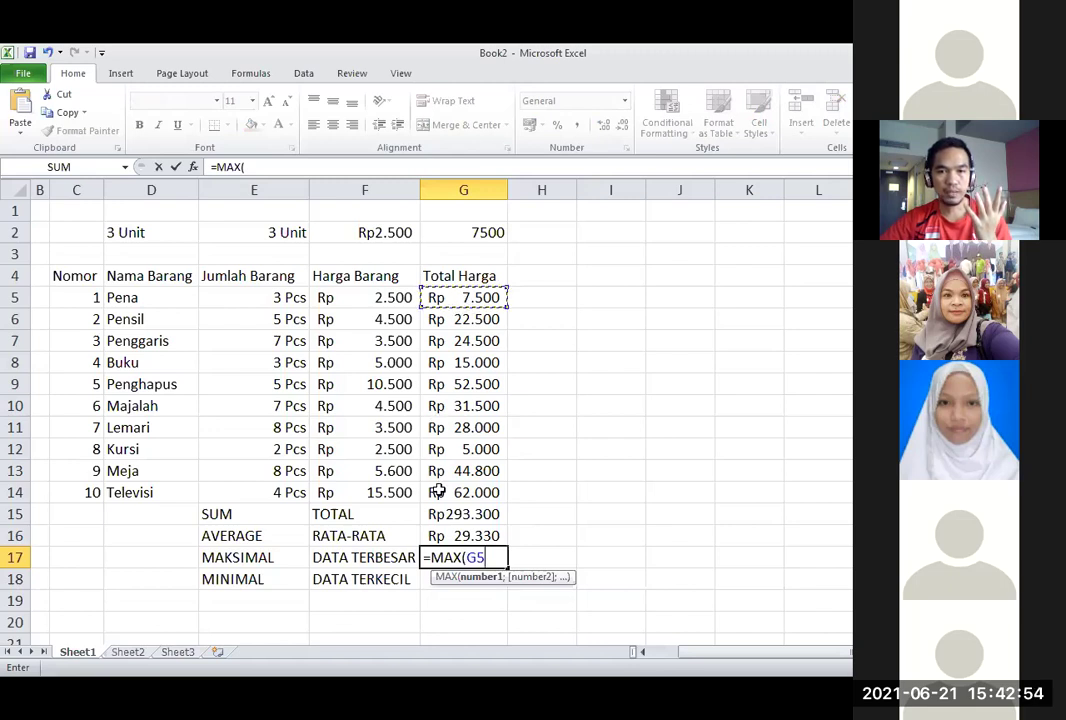
{"action": "left_click", "coordinate": [460, 490], "text": "shift"}
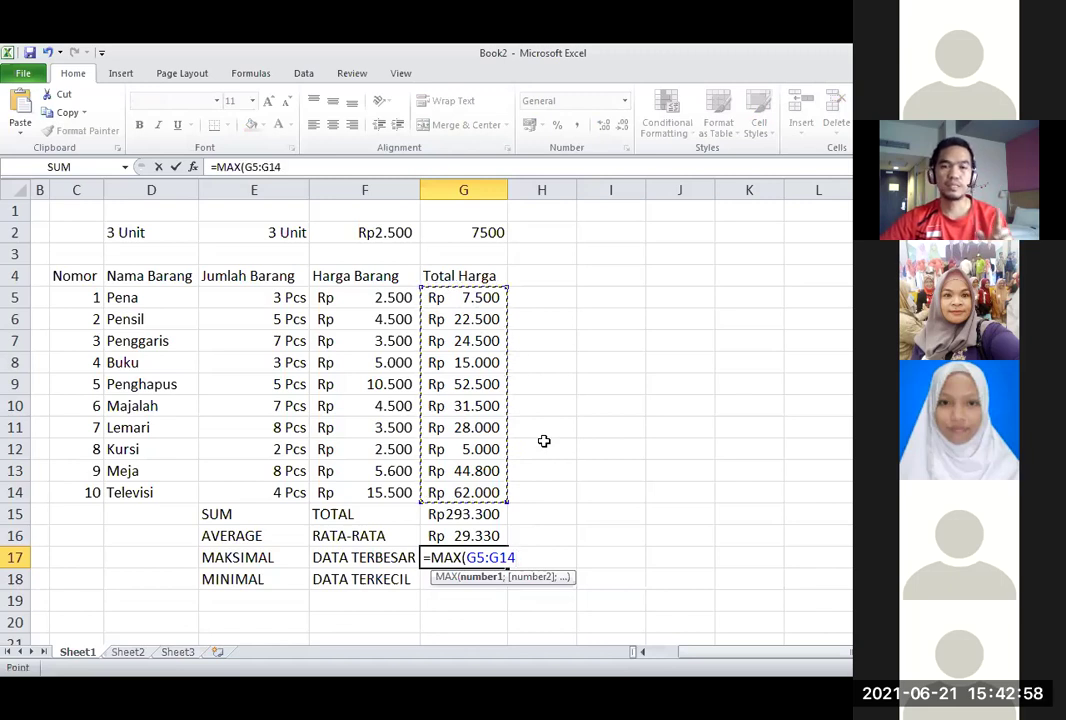
{"action": "type", "text": ")"}
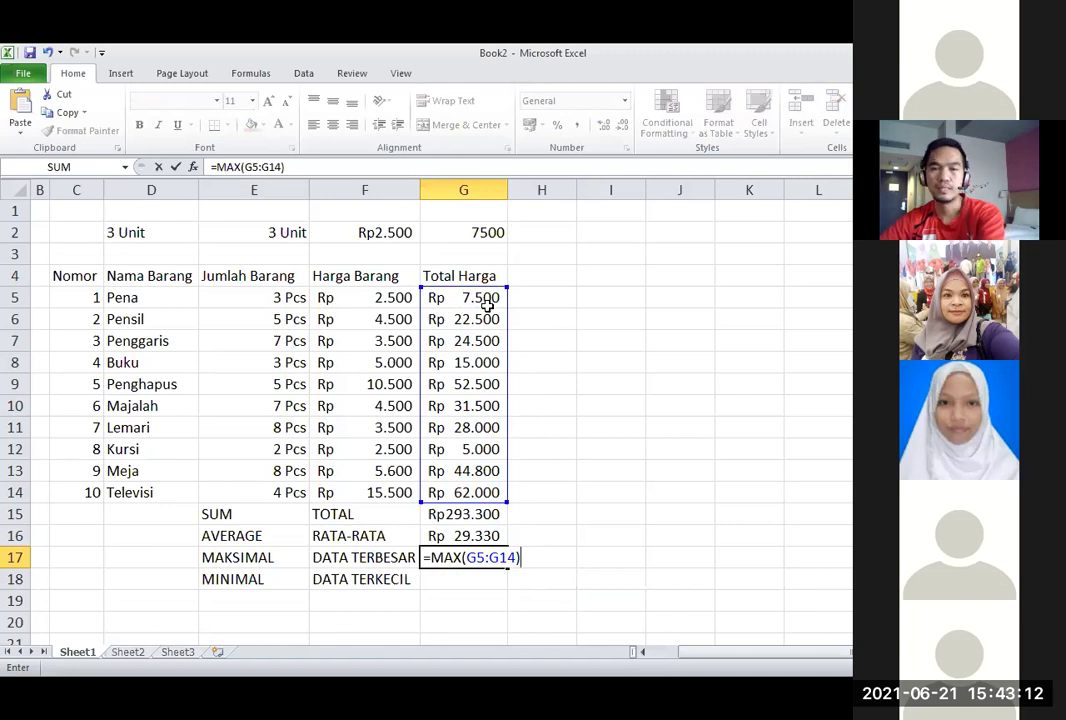
{"action": "key", "text": "Return"}
{"action": "left_click", "coordinate": [505, 557]}
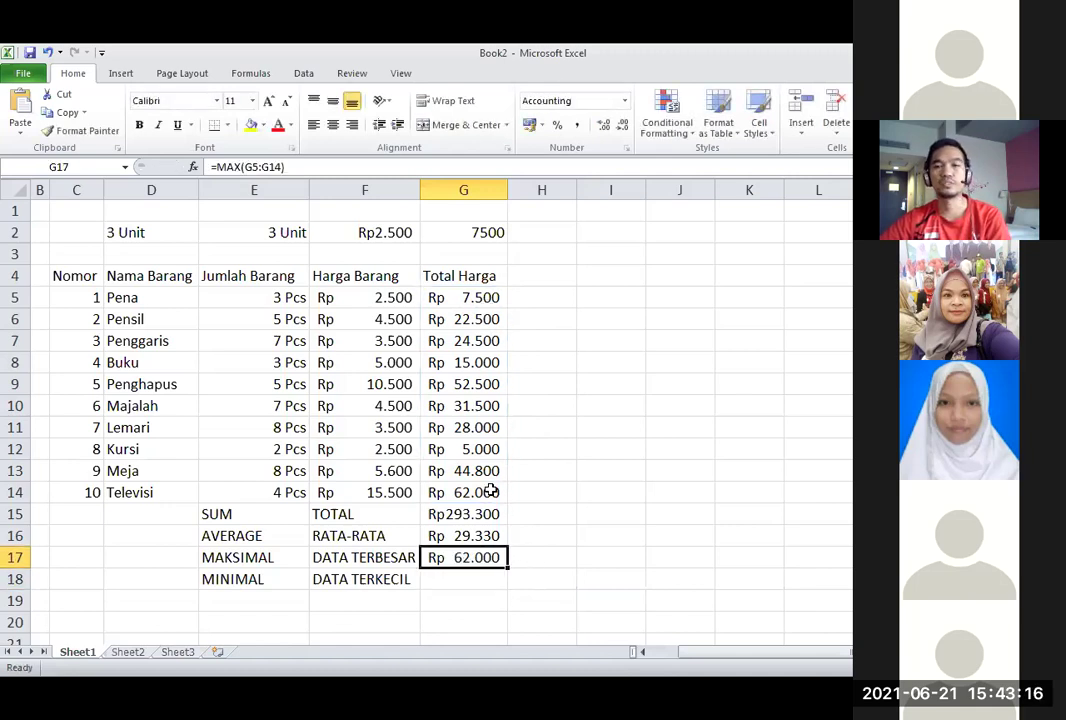
{"action": "left_click", "coordinate": [492, 491]}
{"action": "left_click", "coordinate": [550, 488]}
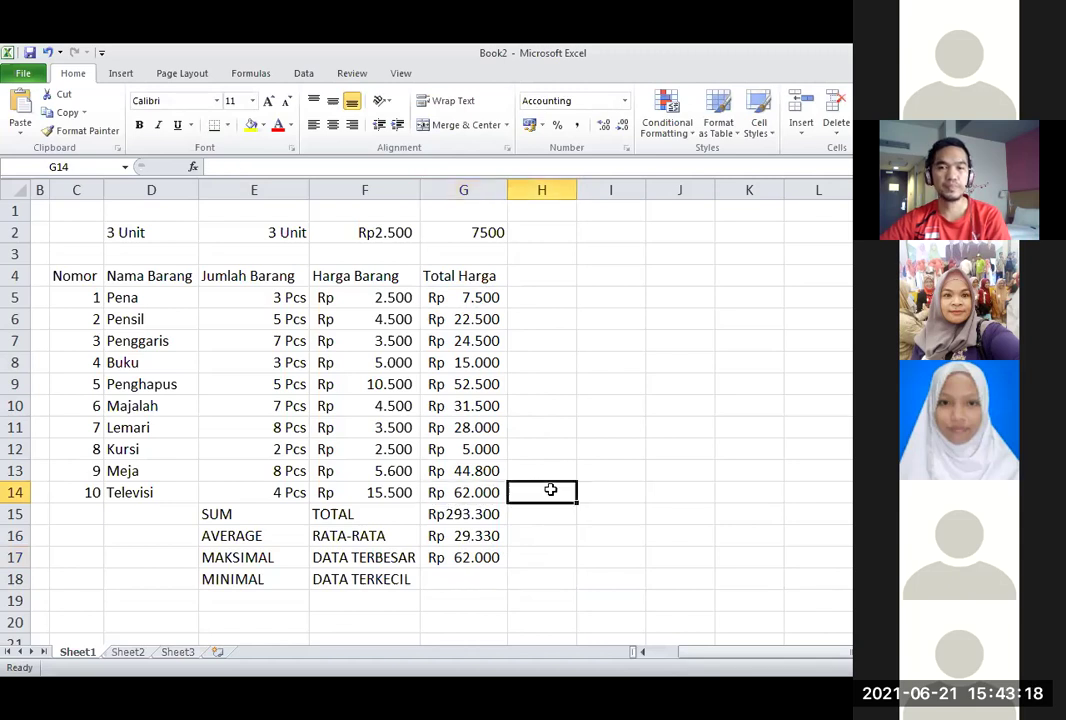
Calculate the smallest value of the Total Harga column in cell G18 with the formula =MIN(G5:G14).
{"action": "left_click", "coordinate": [467, 582]}
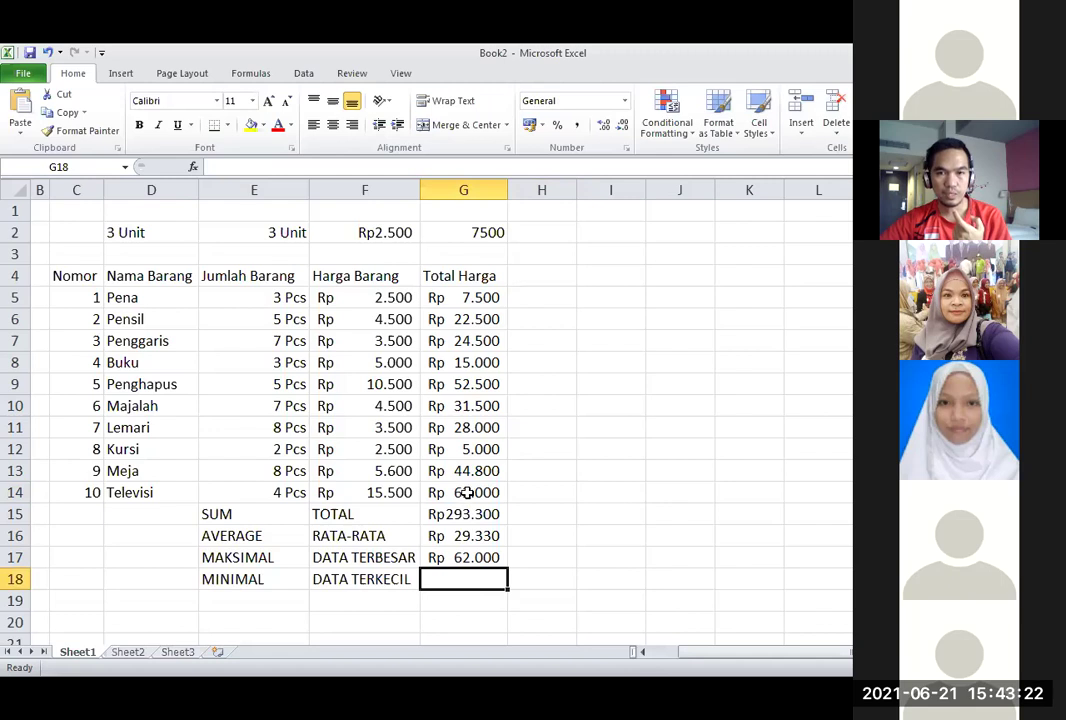
{"action": "left_click", "coordinate": [454, 449]}
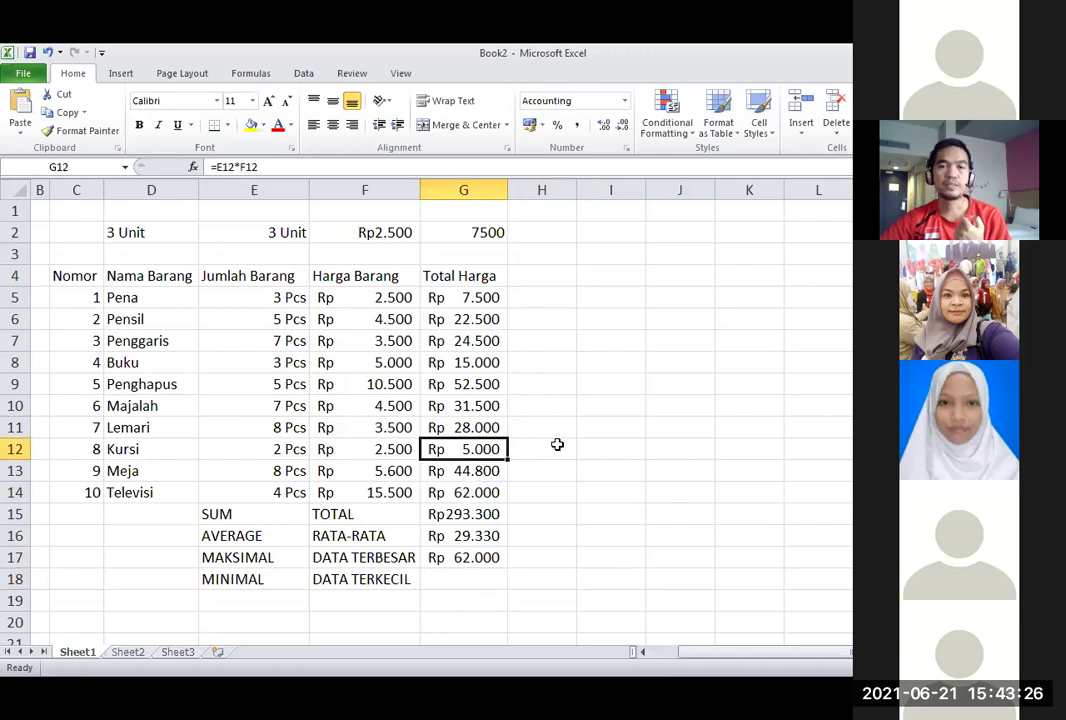
{"action": "left_click", "coordinate": [476, 576]}
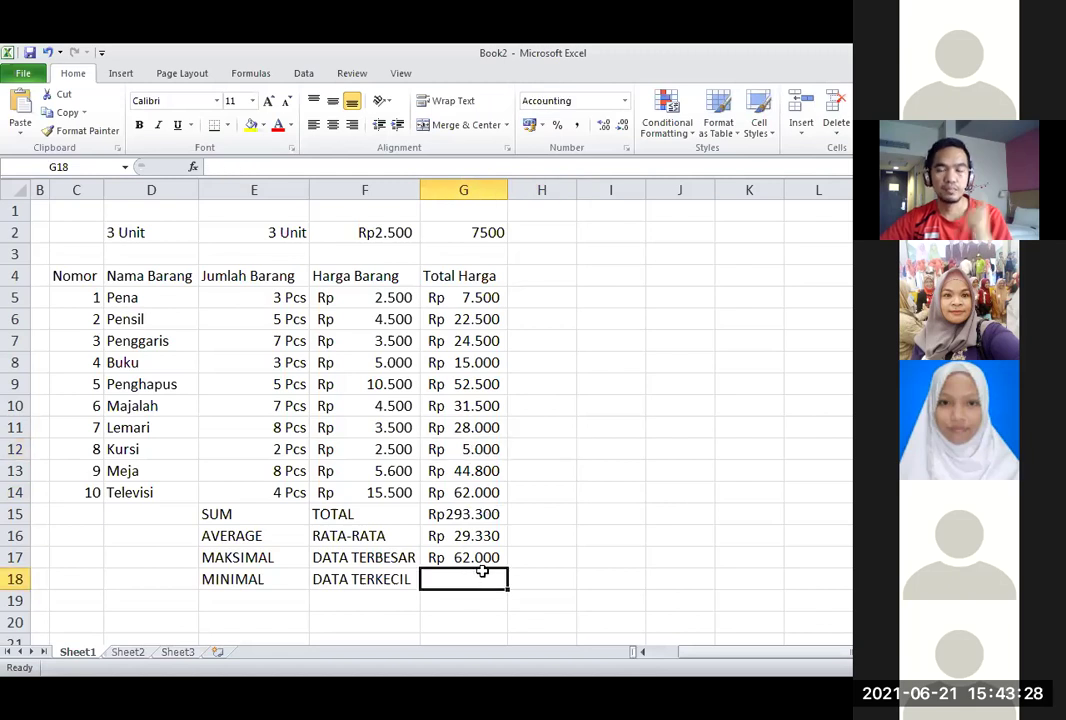
{"action": "type", "text": "="}
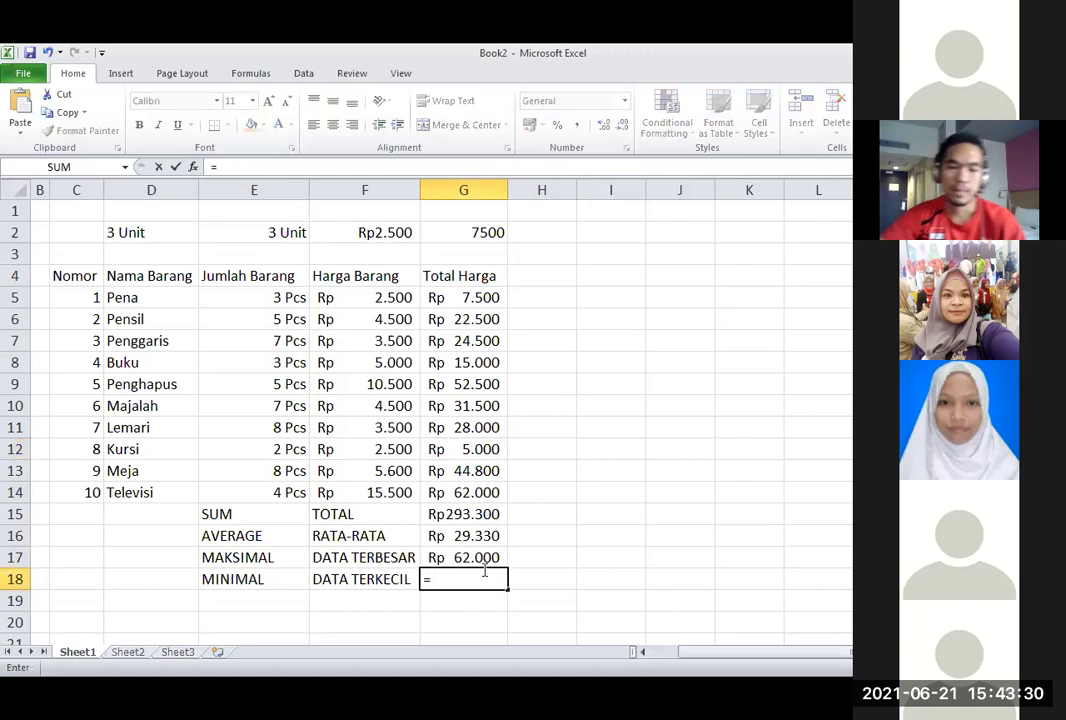
{"action": "type", "text": "M"}
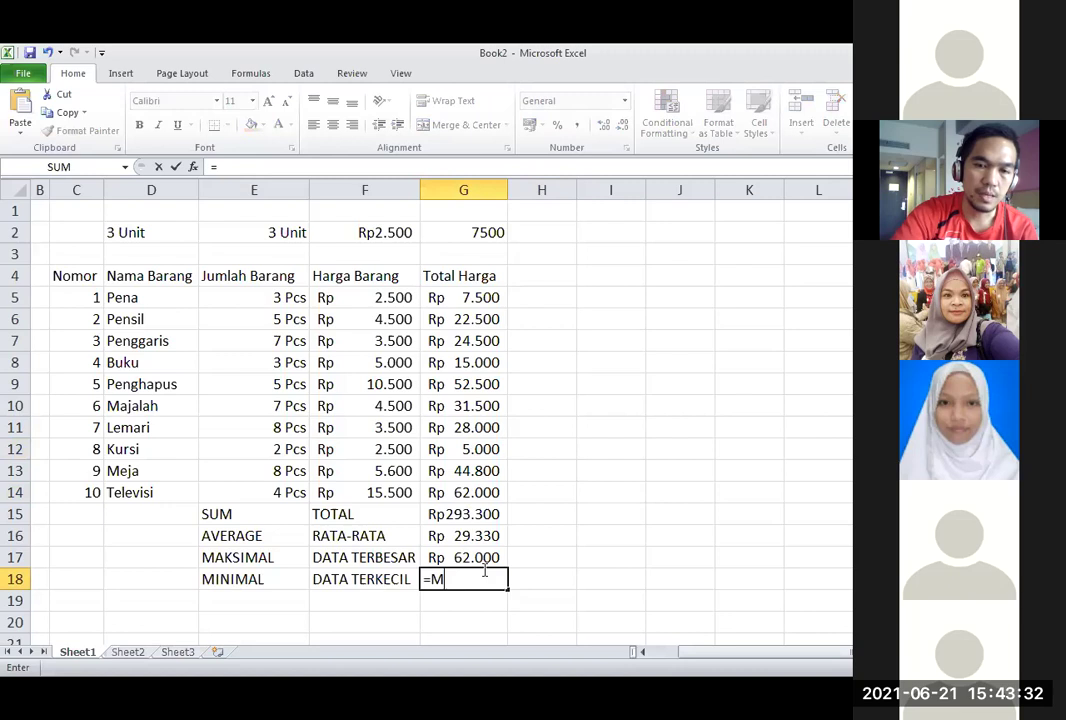
{"action": "type", "text": "IN"}
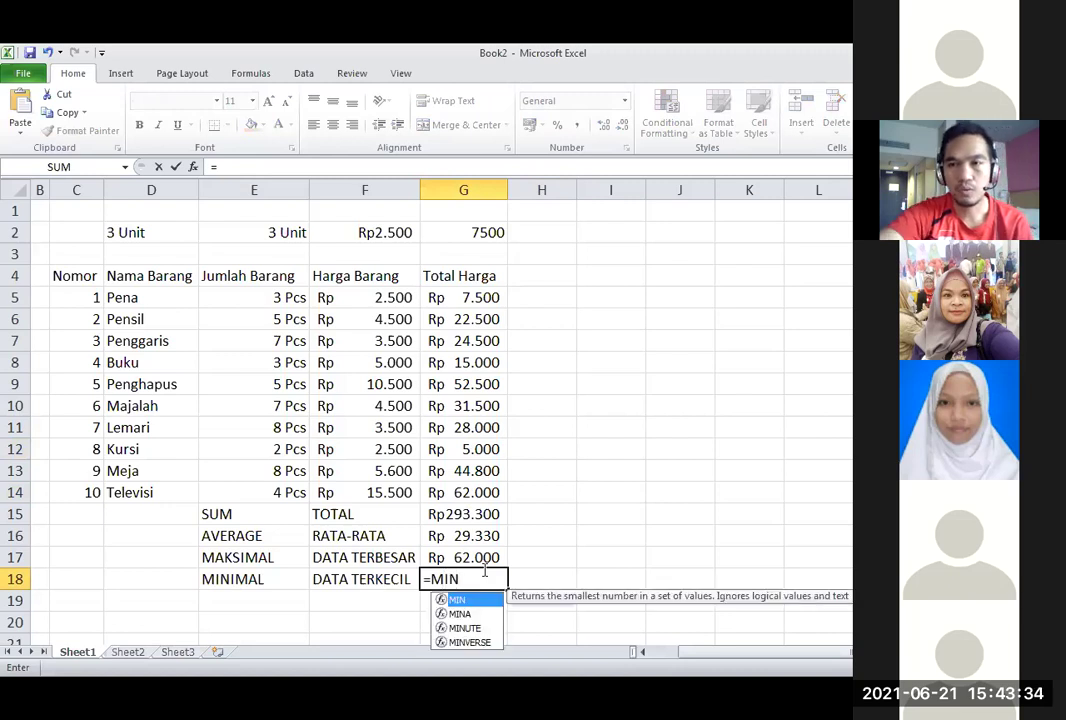
{"action": "type", "text": "("}
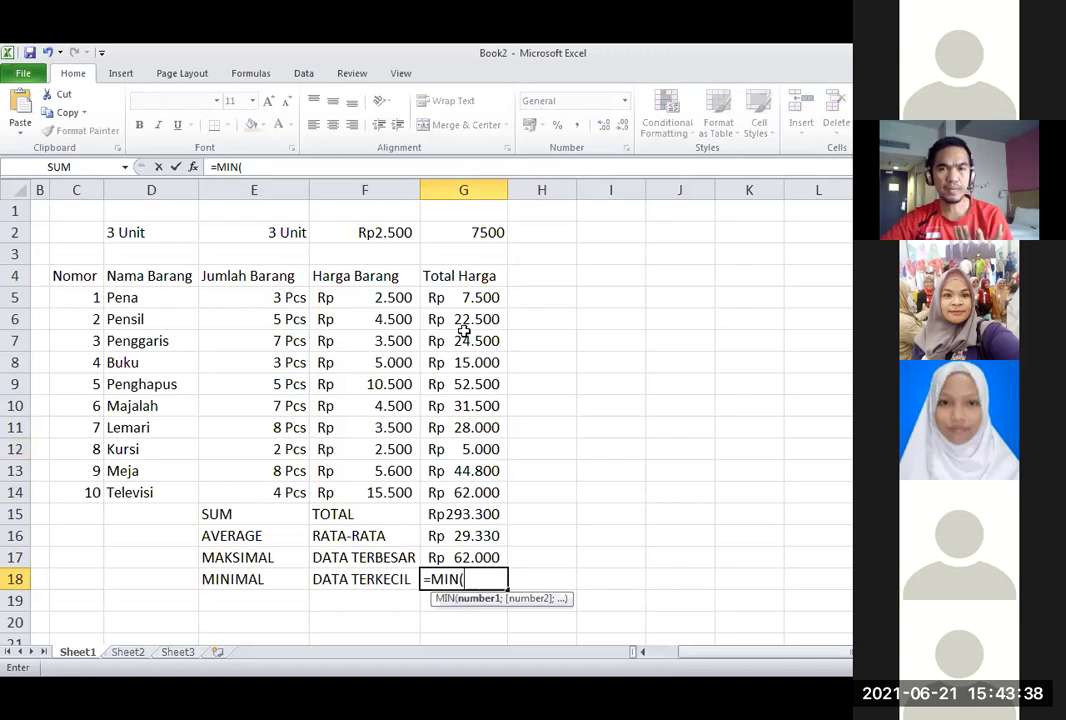
{"action": "left_click", "coordinate": [446, 299]}
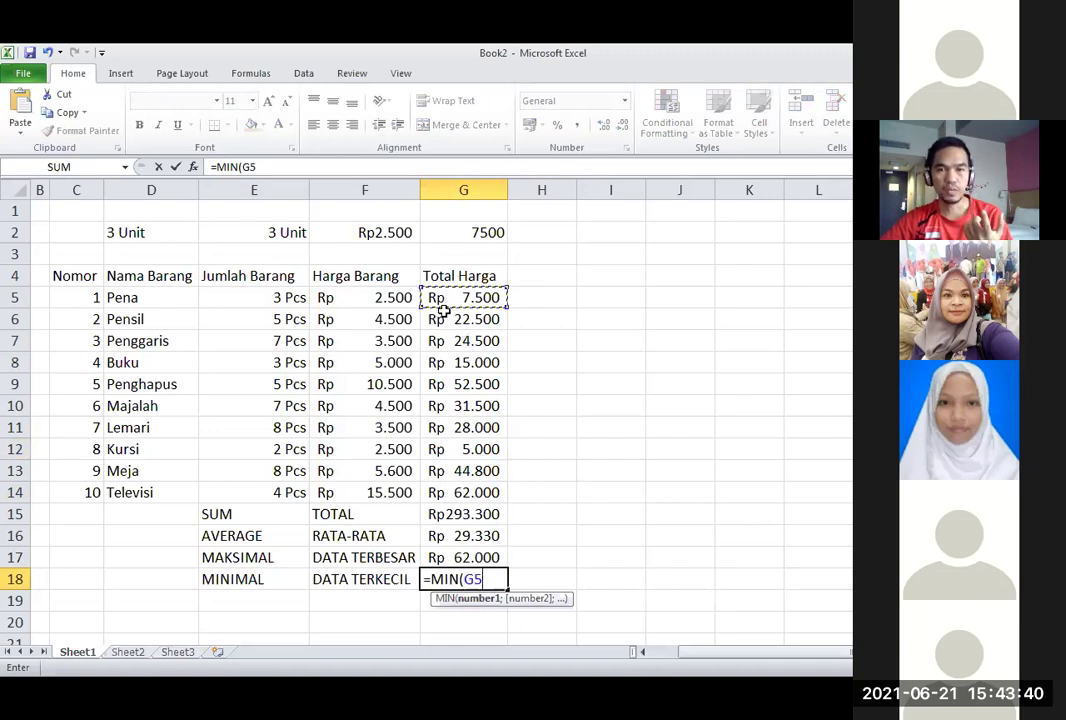
{"action": "left_click", "coordinate": [438, 488], "text": "shift"}
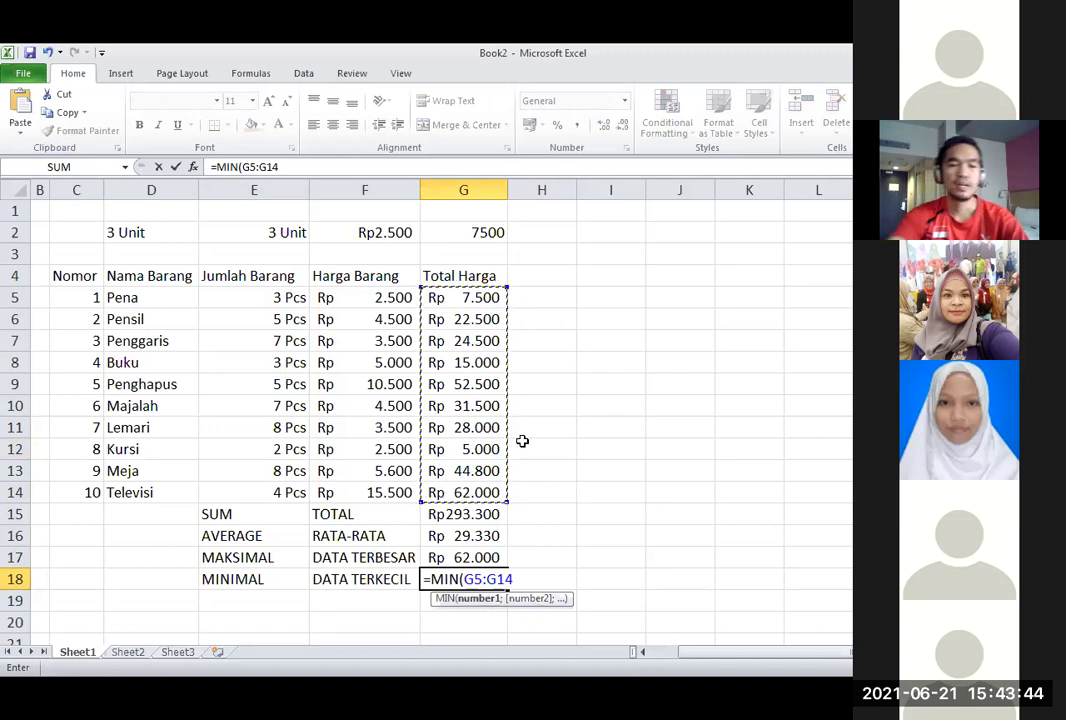
{"action": "type", "text": ")"}
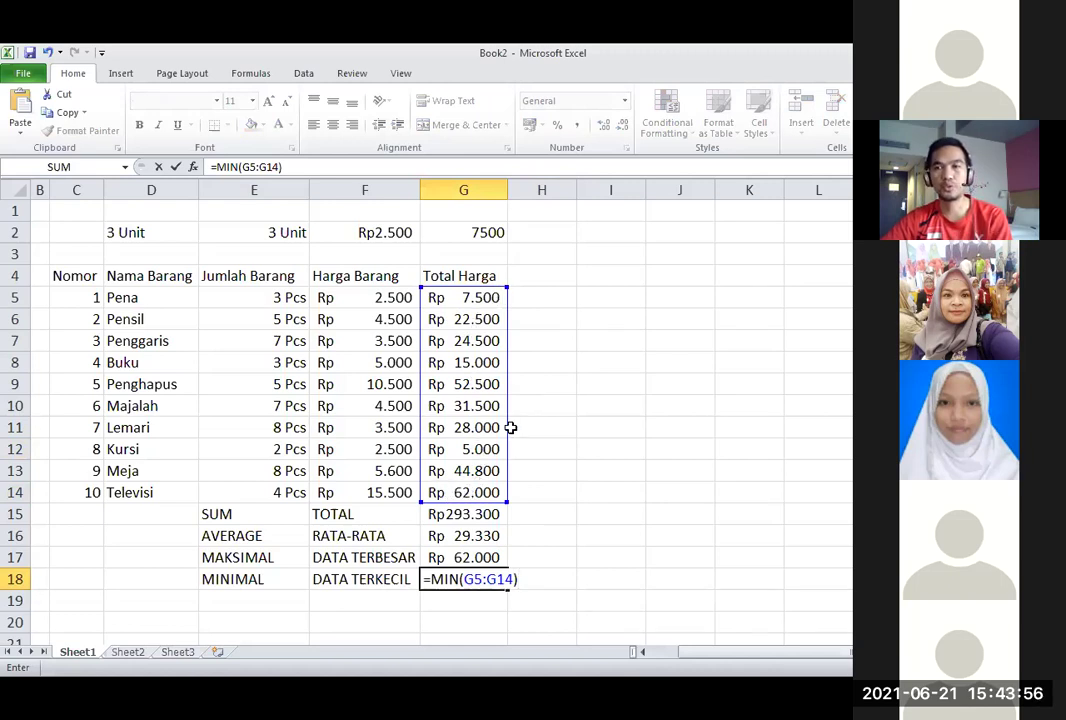
{"action": "key", "text": "Return"}
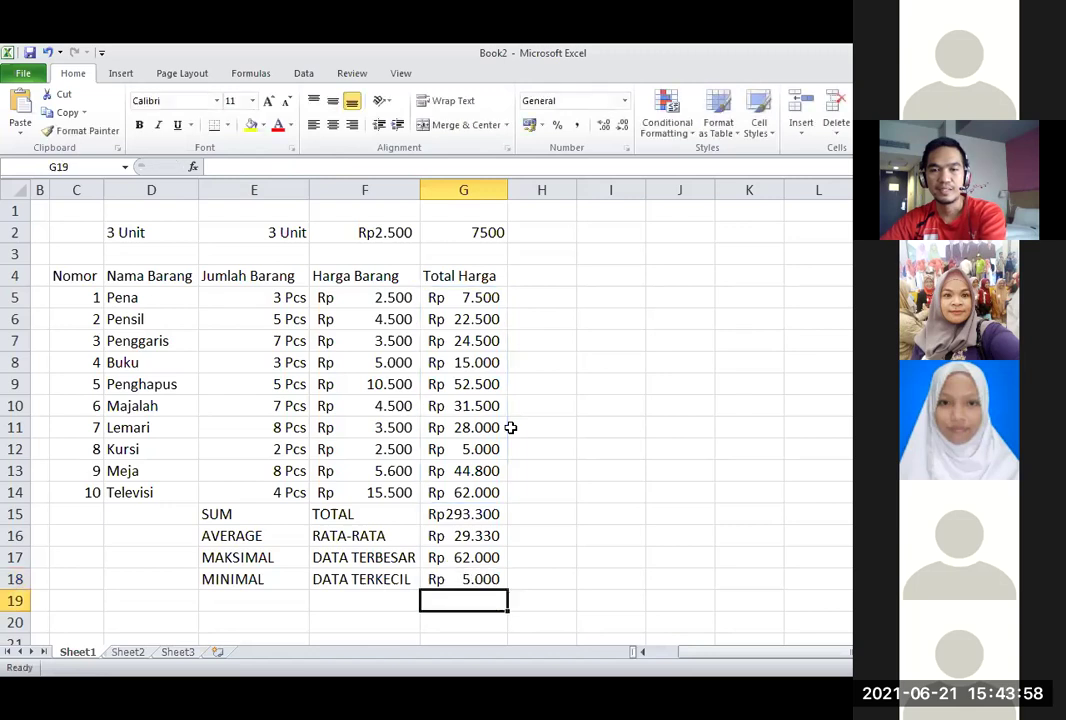
{"action": "left_click", "coordinate": [548, 566]}
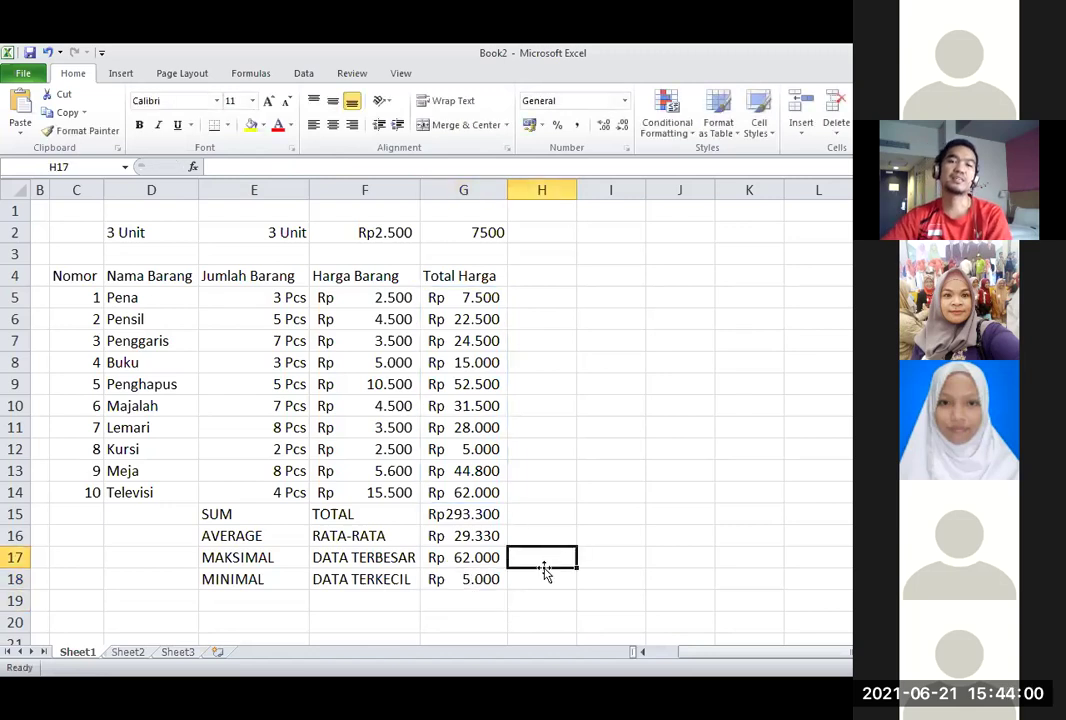
{"action": "left_click", "coordinate": [488, 578]}
{"action": "left_click", "coordinate": [557, 474]}
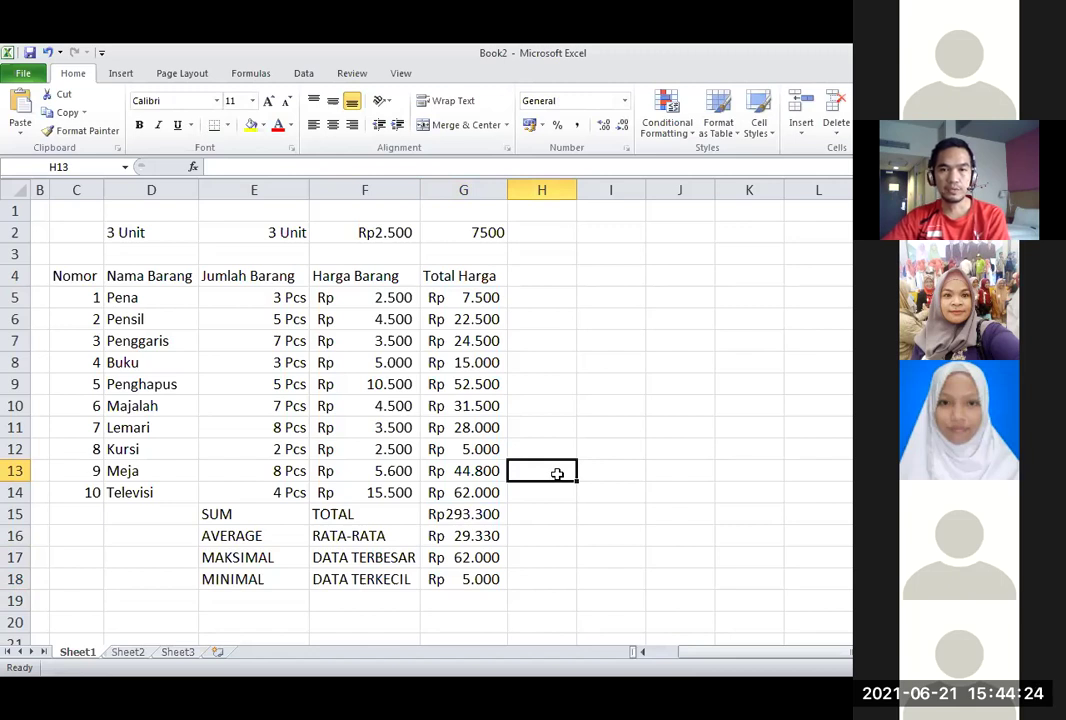
Widen the Total Harga column G slightly and clear the leftover trial entries in D2:G2 above the table.
{"action": "left_click_drag", "start_coordinate": [507, 193], "coordinate": [528, 193]}
{"action": "left_click", "coordinate": [488, 236]}
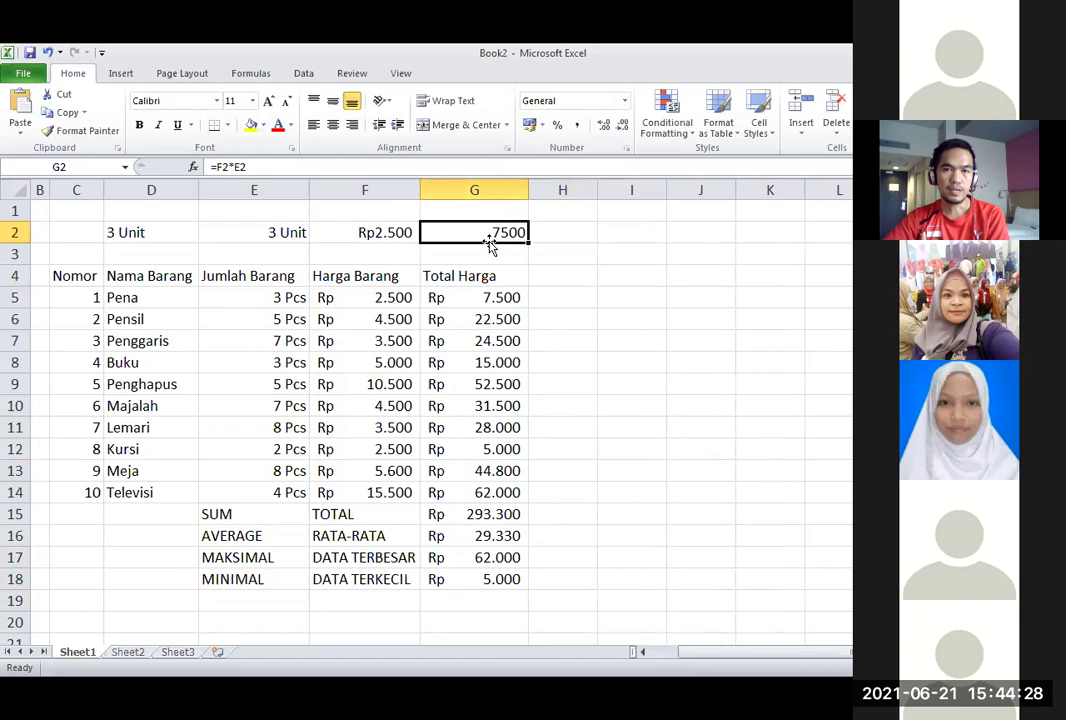
{"action": "left_click_drag", "start_coordinate": [178, 236], "coordinate": [454, 232]}
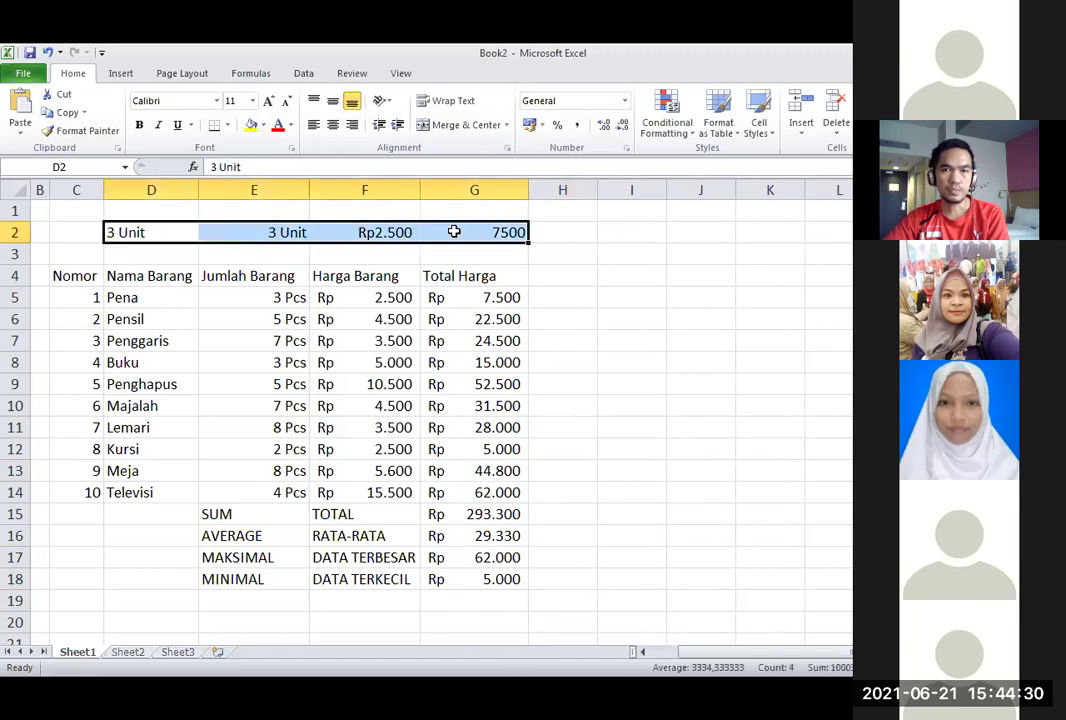
{"action": "key", "text": "Delete"}
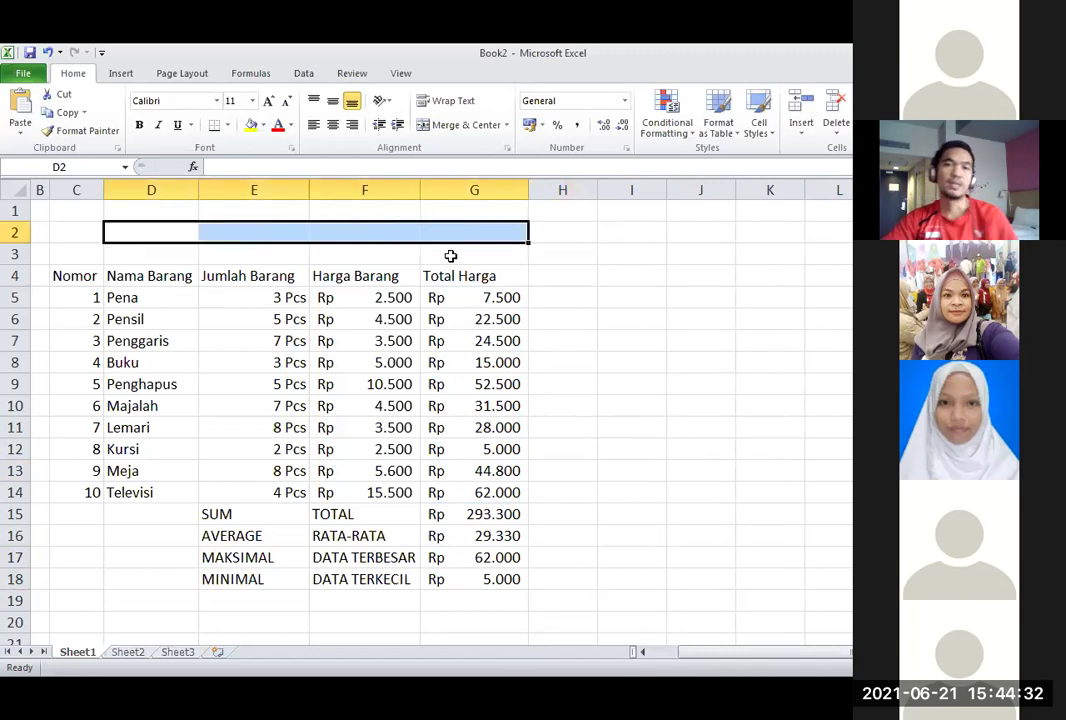
{"action": "left_click", "coordinate": [450, 254]}
{"action": "left_click", "coordinate": [550, 225]}
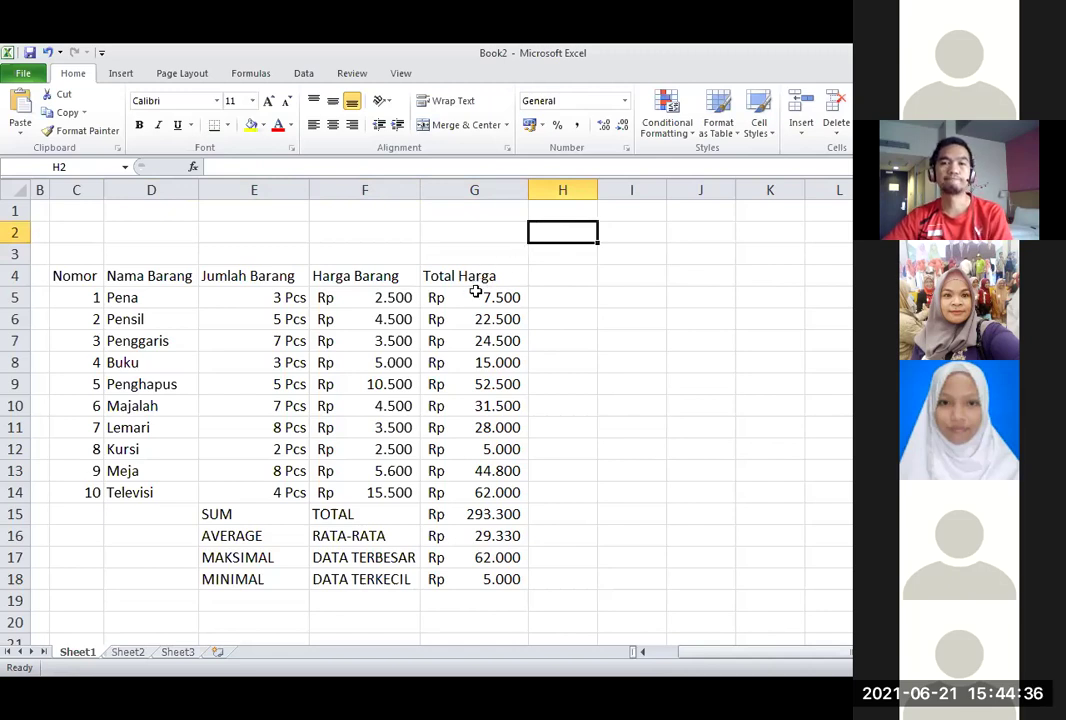
Increase the height of header row 4 to nearly twice that of the other rows.
{"action": "left_click", "coordinate": [440, 215]}
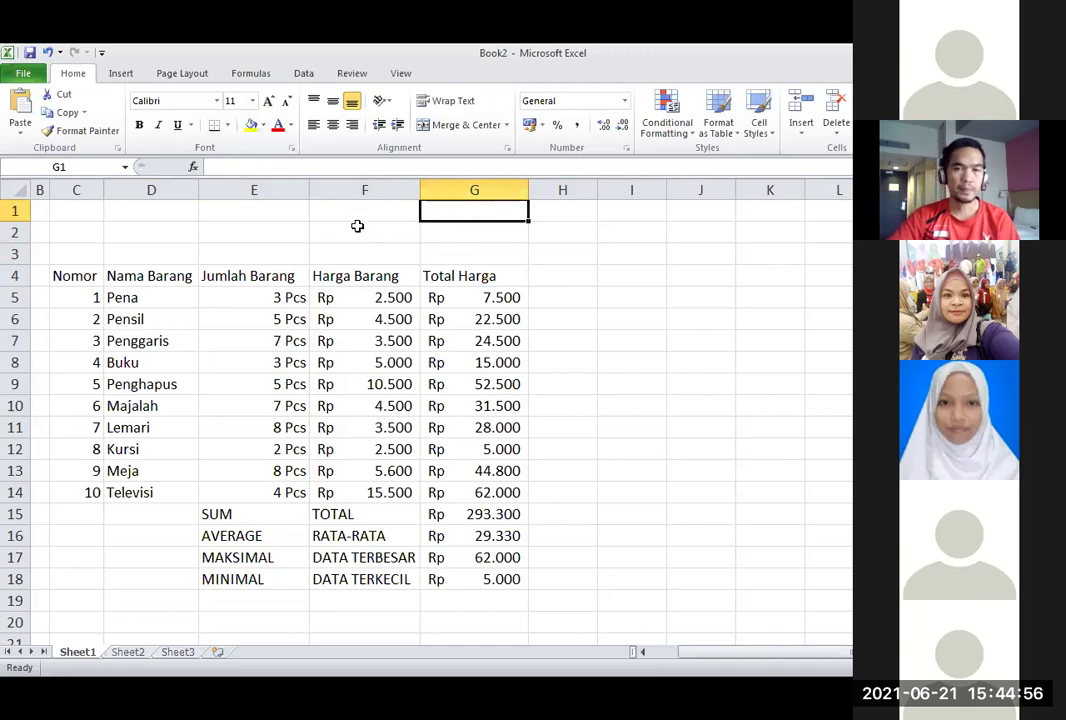
{"action": "left_click", "coordinate": [351, 226]}
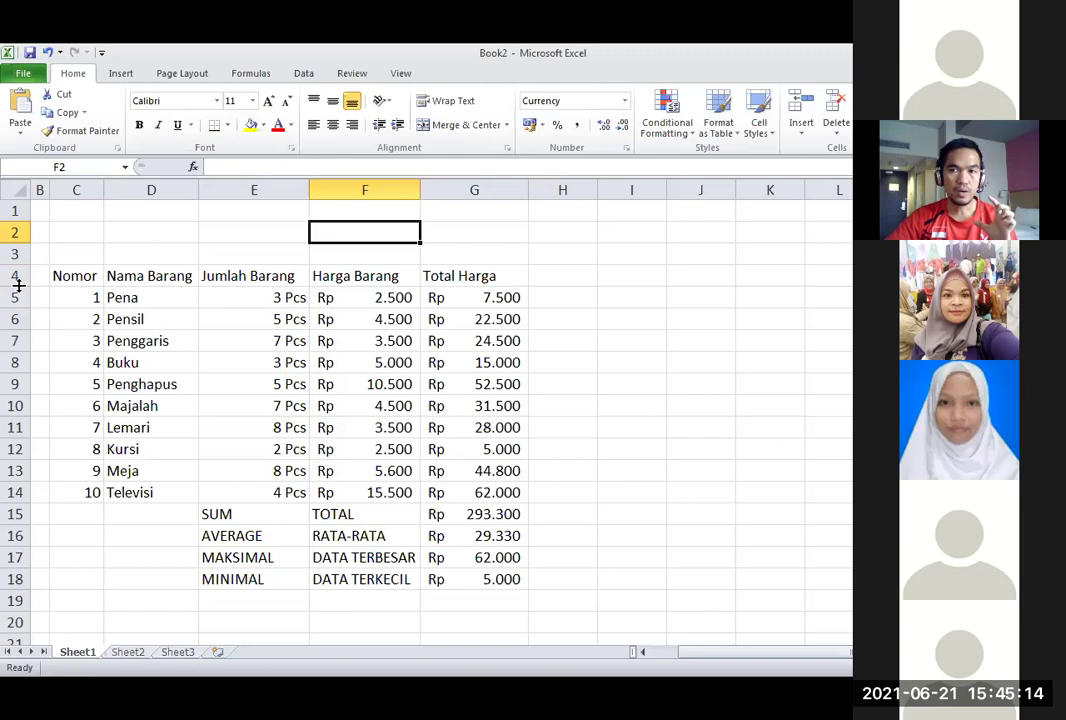
{"action": "left_click_drag", "start_coordinate": [18, 288], "coordinate": [18, 307]}
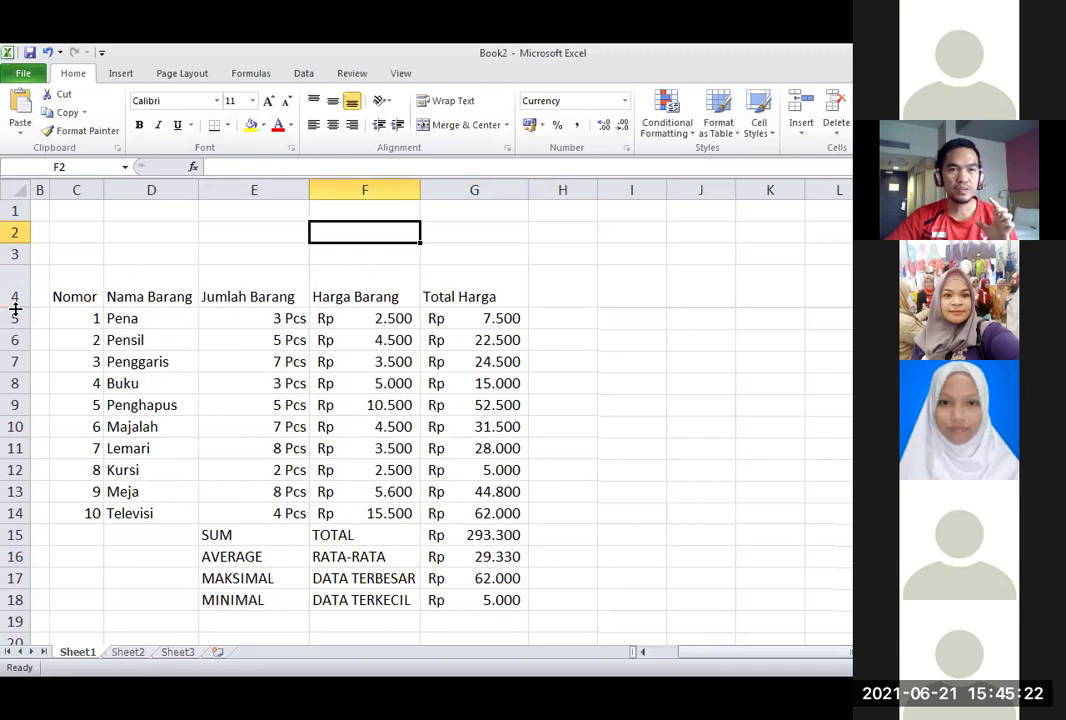
{"action": "mouse_move", "coordinate": [15, 309]}
{"action": "left_mouse_down"}
{"action": "mouse_move", "coordinate": [12, 317]}
{"action": "mouse_move", "coordinate": [13, 305]}
{"action": "left_mouse_up"}
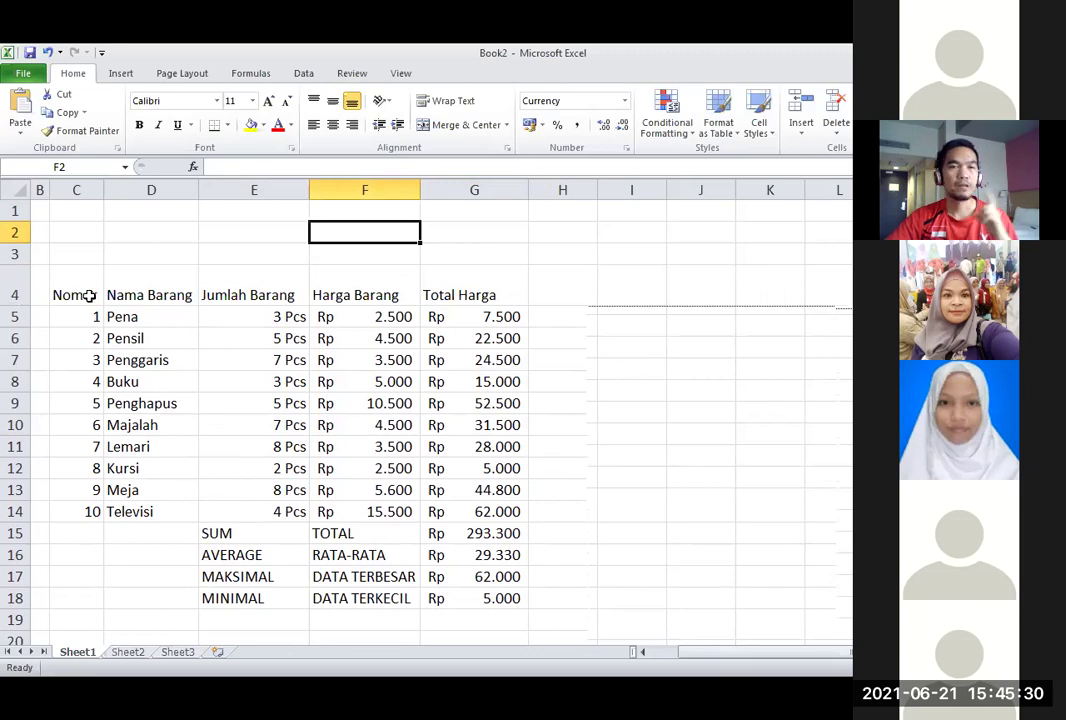
Widen the Nomor column C to about twice its width.
{"action": "left_click", "coordinate": [90, 241]}
{"action": "left_click", "coordinate": [144, 231]}
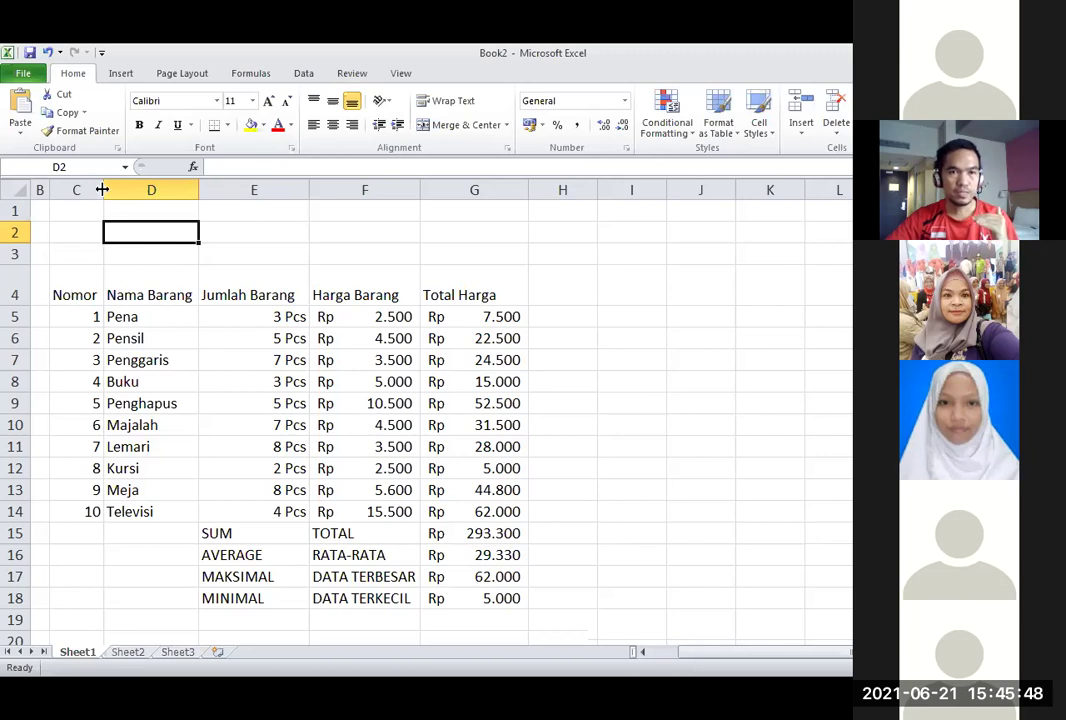
{"action": "left_click_drag", "start_coordinate": [103, 189], "coordinate": [156, 189]}
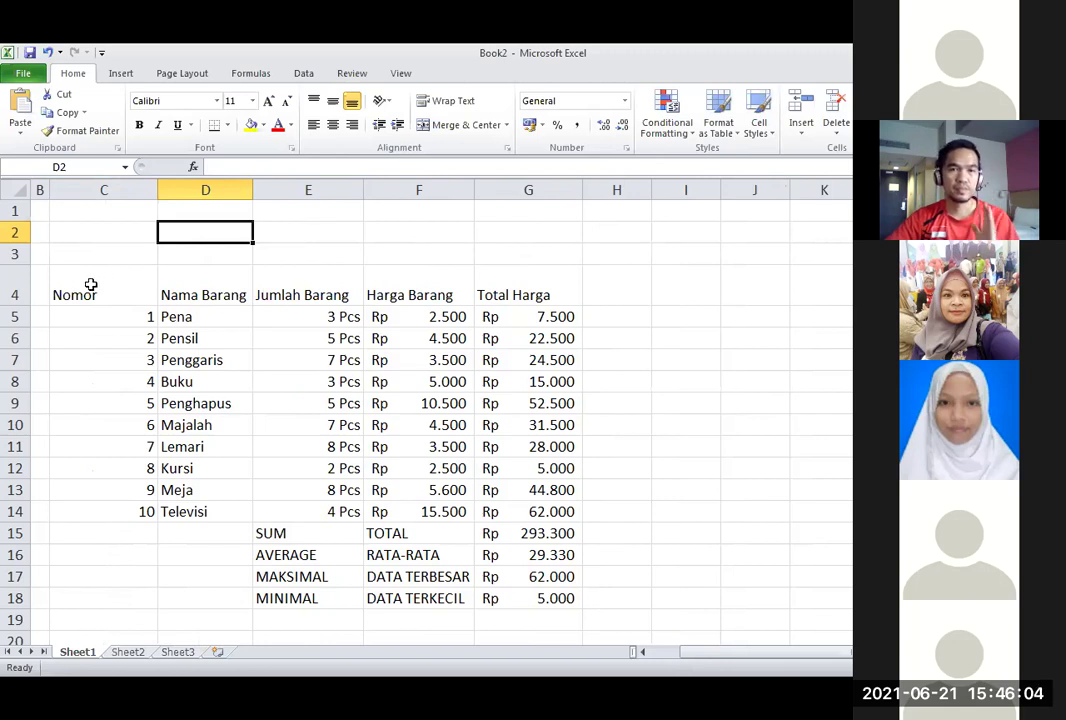
Narrow the Nomor column C by about a third and centre its header in C4 horizontally and vertically.
{"action": "left_click", "coordinate": [276, 232]}
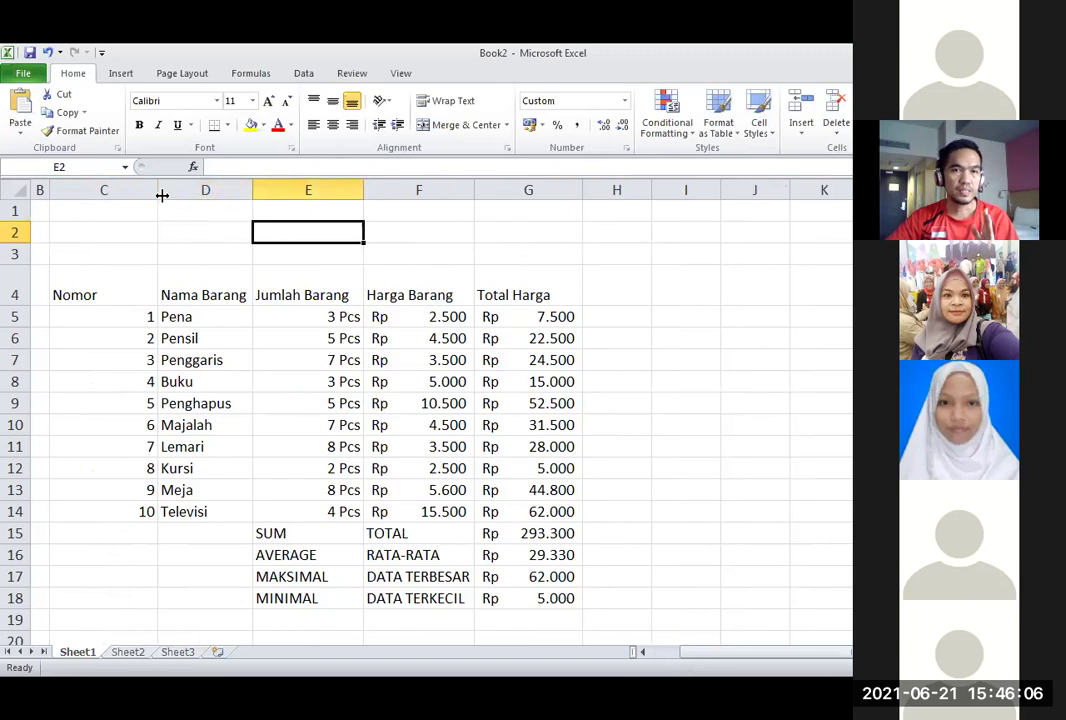
{"action": "left_click_drag", "start_coordinate": [161, 195], "coordinate": [126, 200]}
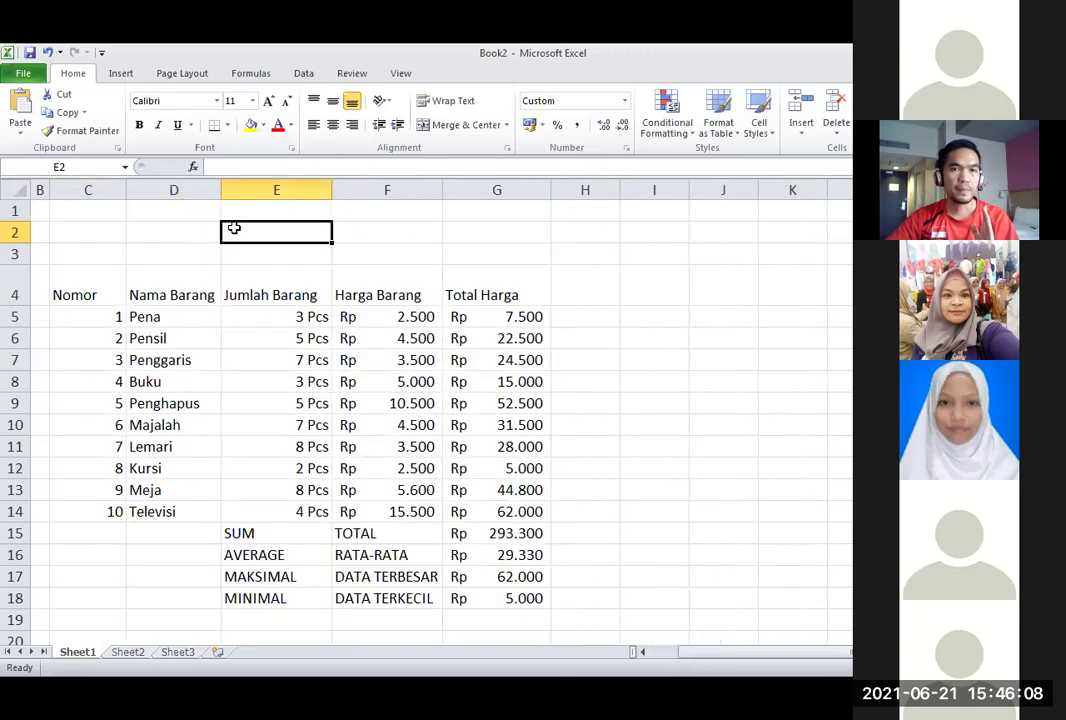
{"action": "left_click", "coordinate": [104, 292]}
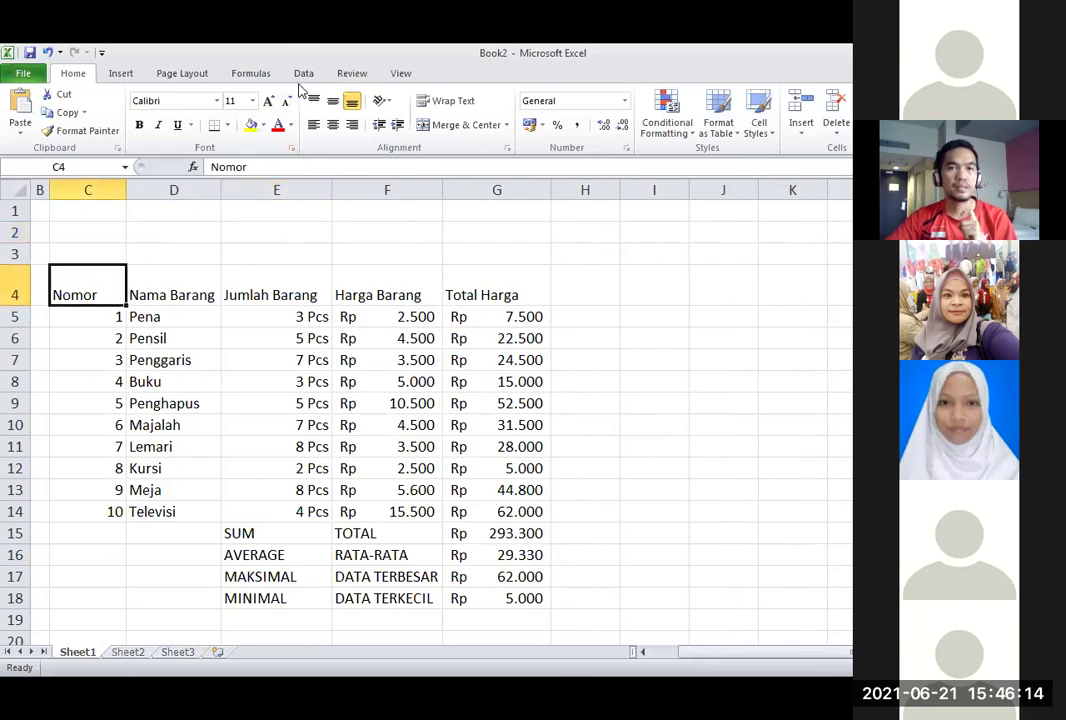
{"action": "left_click", "coordinate": [333, 126]}
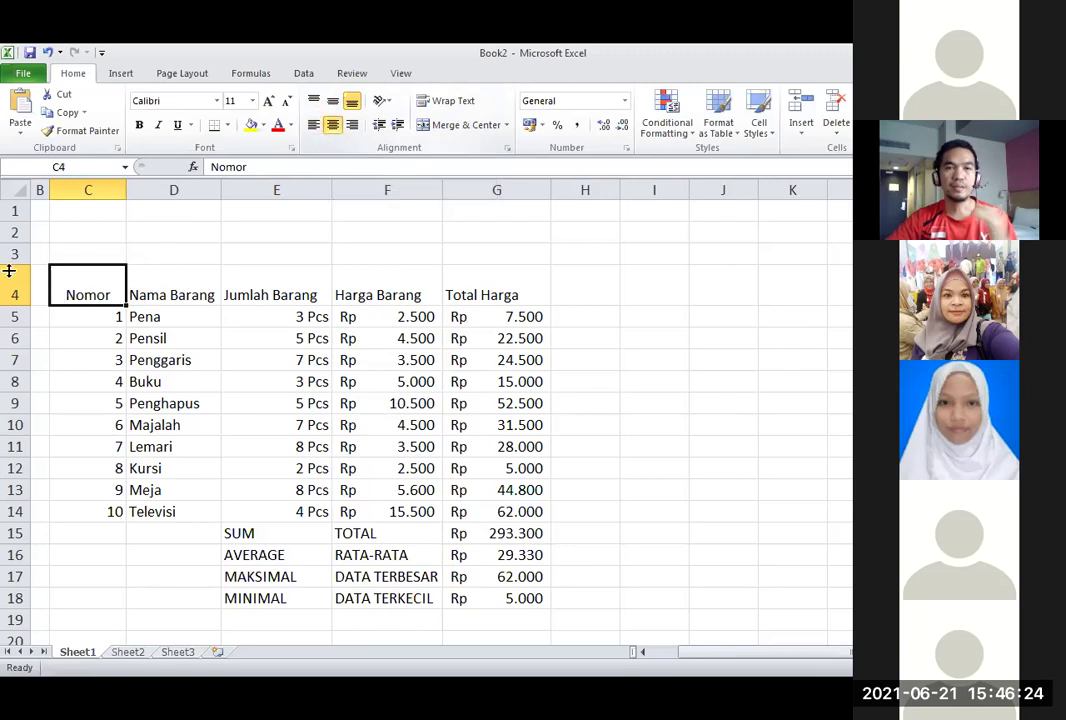
{"action": "left_click", "coordinate": [335, 110]}
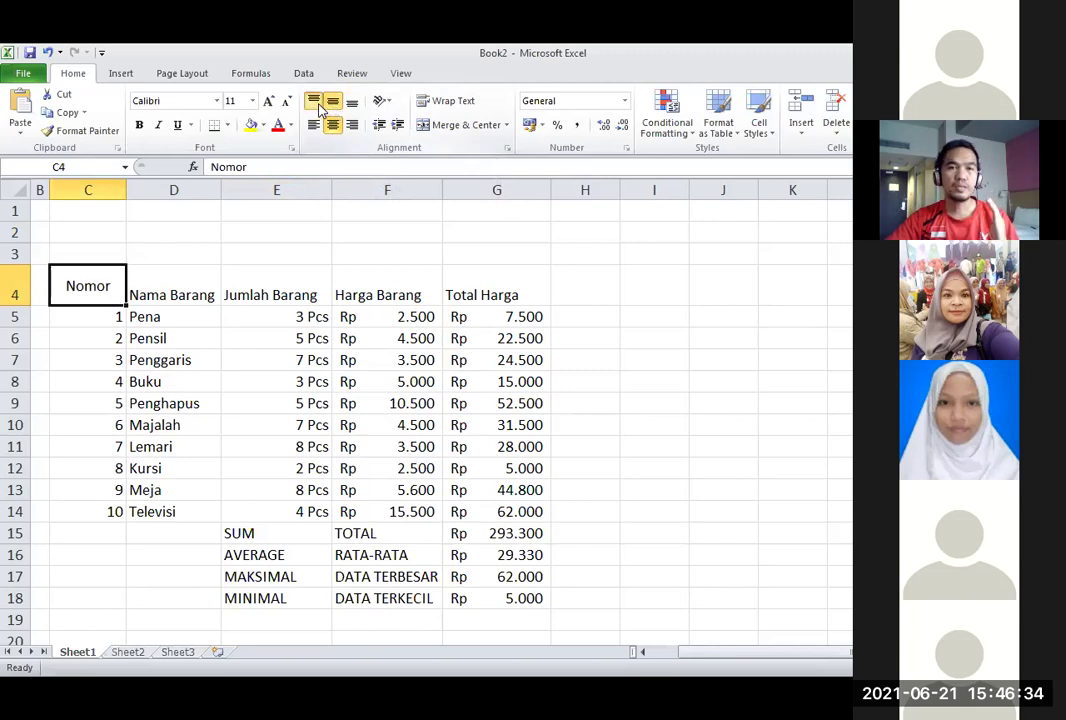
Try top, bottom, left and right alignment on the Nomor header and restore its horizontal and vertical centring.
{"action": "left_click", "coordinate": [322, 108]}
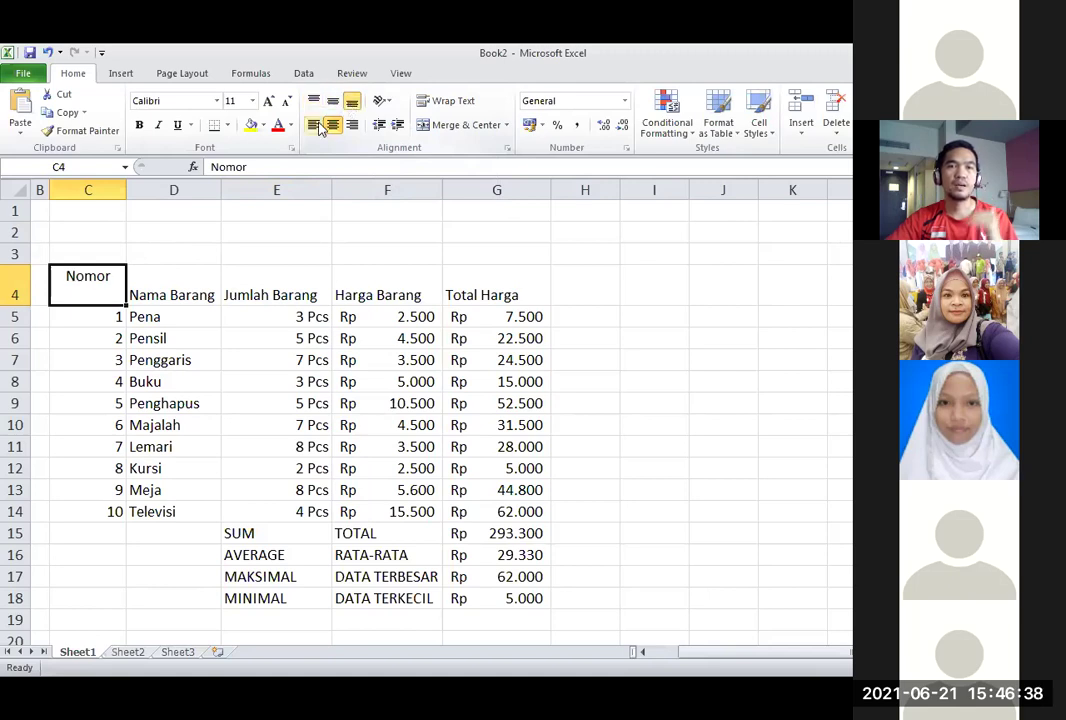
{"action": "left_click", "coordinate": [351, 103]}
{"action": "left_click", "coordinate": [313, 124]}
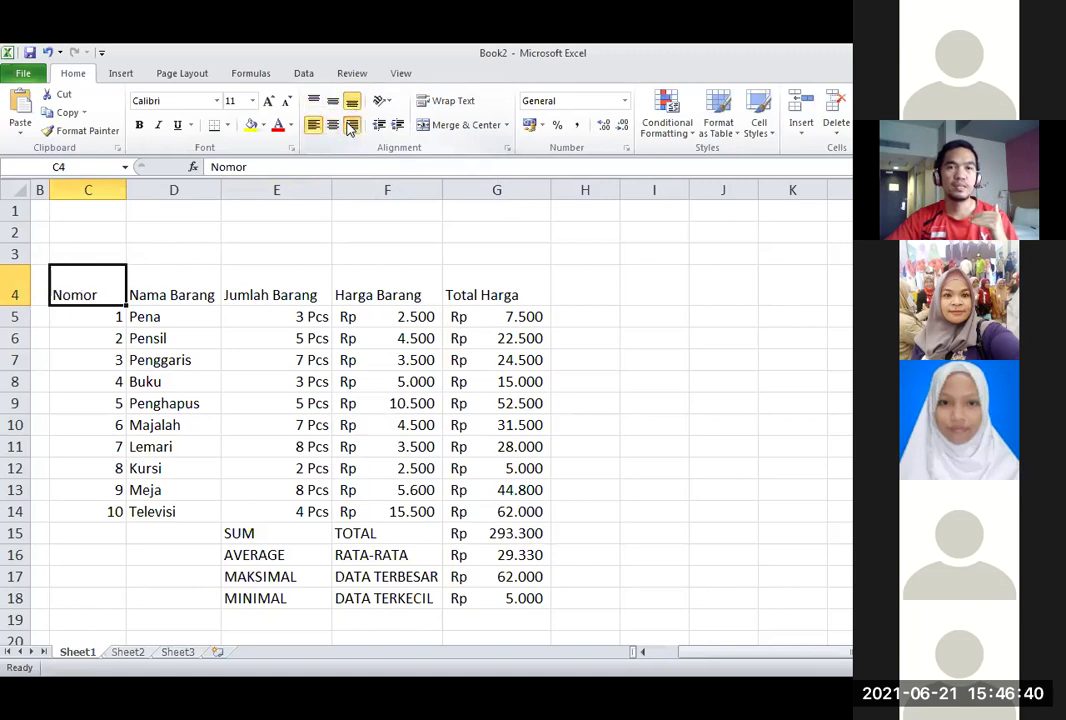
{"action": "left_click", "coordinate": [351, 125]}
{"action": "left_click", "coordinate": [332, 124]}
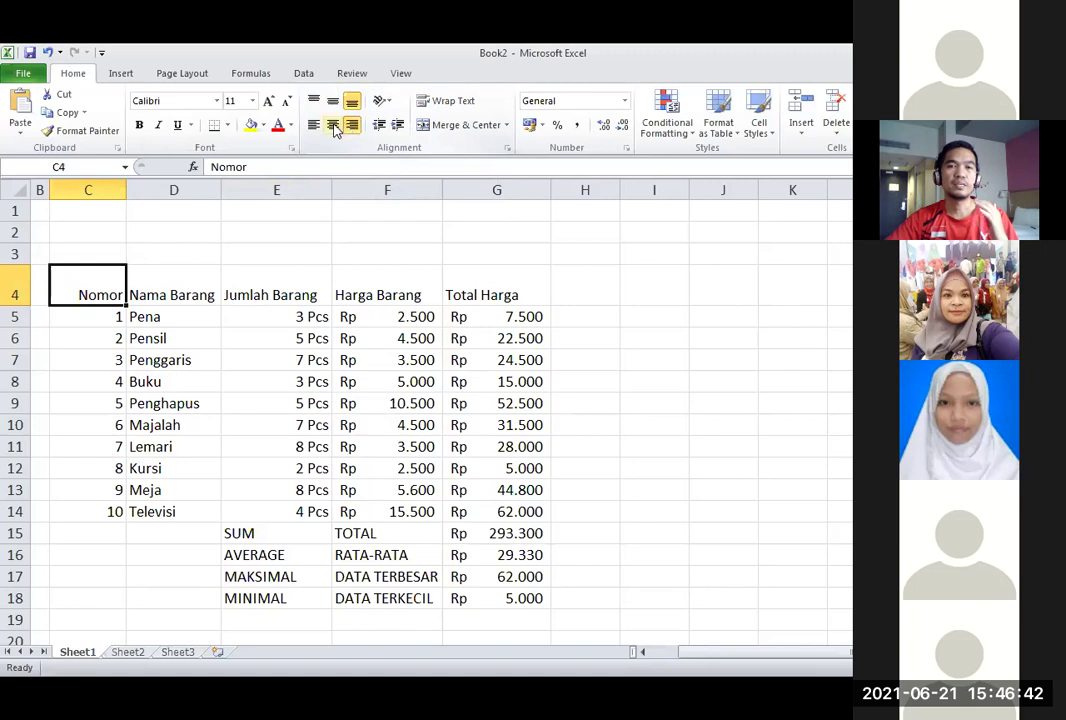
{"action": "left_click", "coordinate": [332, 101]}
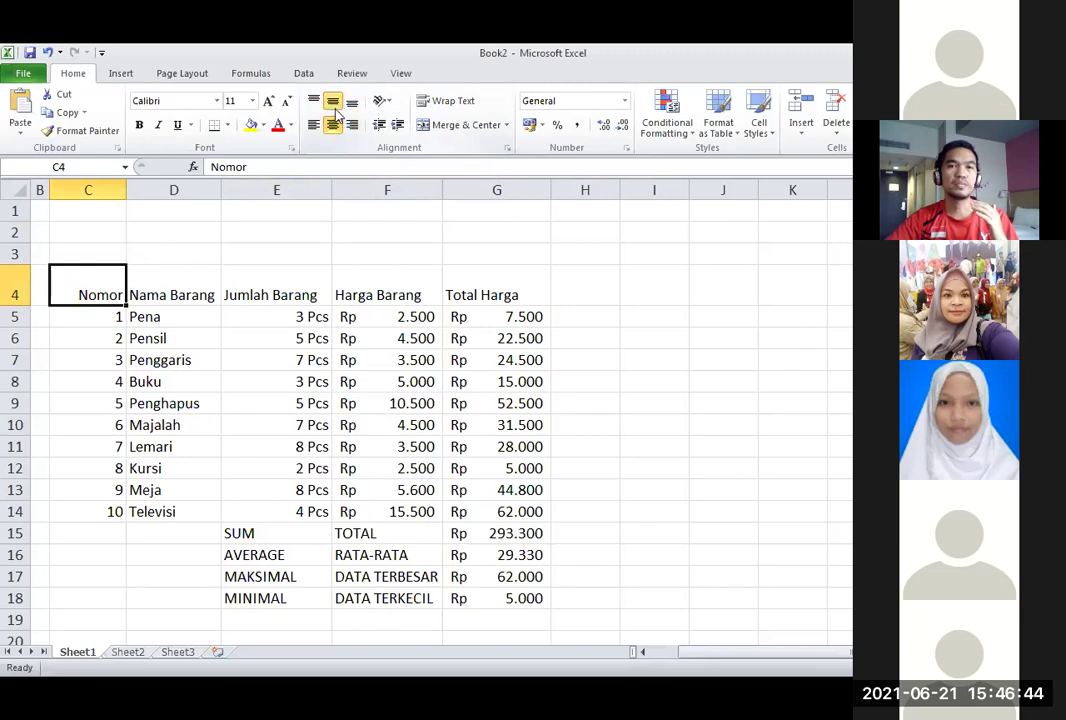
{"action": "left_click", "coordinate": [222, 245]}
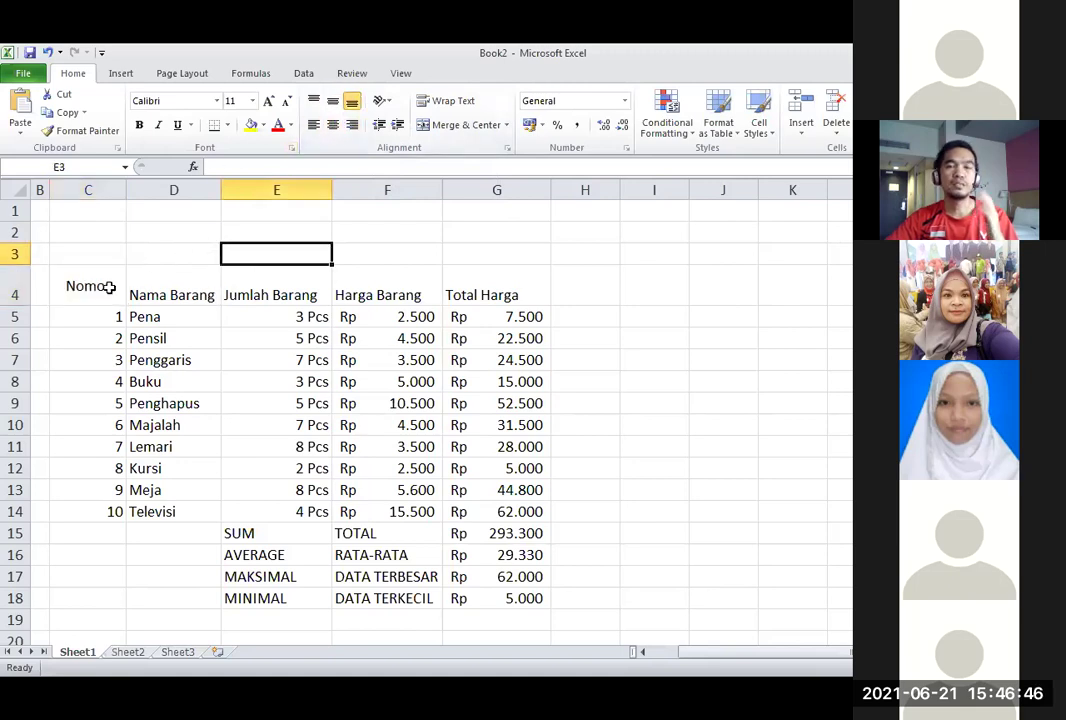
Centre the remaining table headers in D4:G4, from Nama Barang to Total Harga, horizontally and vertically.
{"action": "left_click_drag", "start_coordinate": [157, 288], "coordinate": [481, 285]}
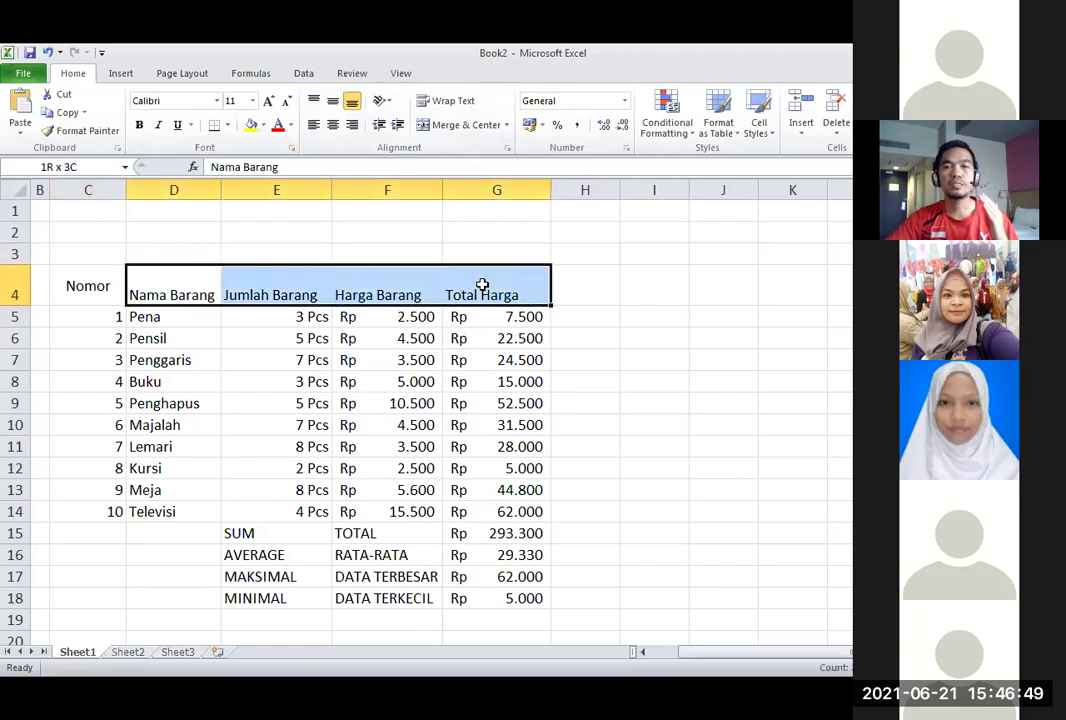
{"action": "left_click", "coordinate": [332, 124]}
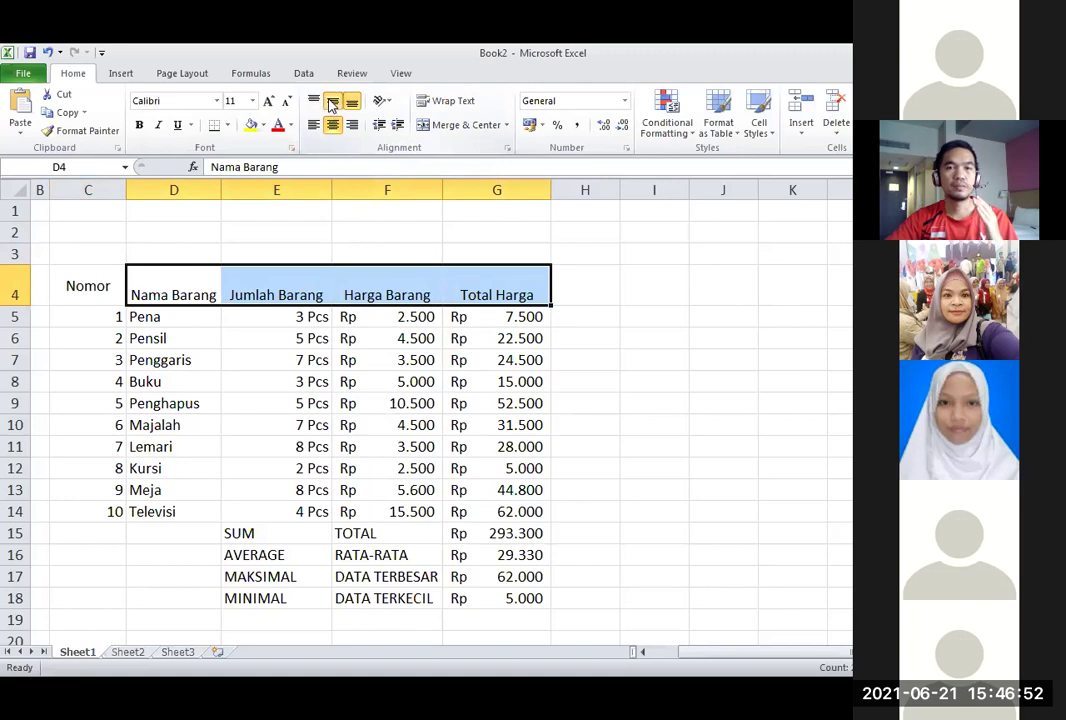
{"action": "left_click", "coordinate": [332, 103]}
{"action": "left_click", "coordinate": [341, 231]}
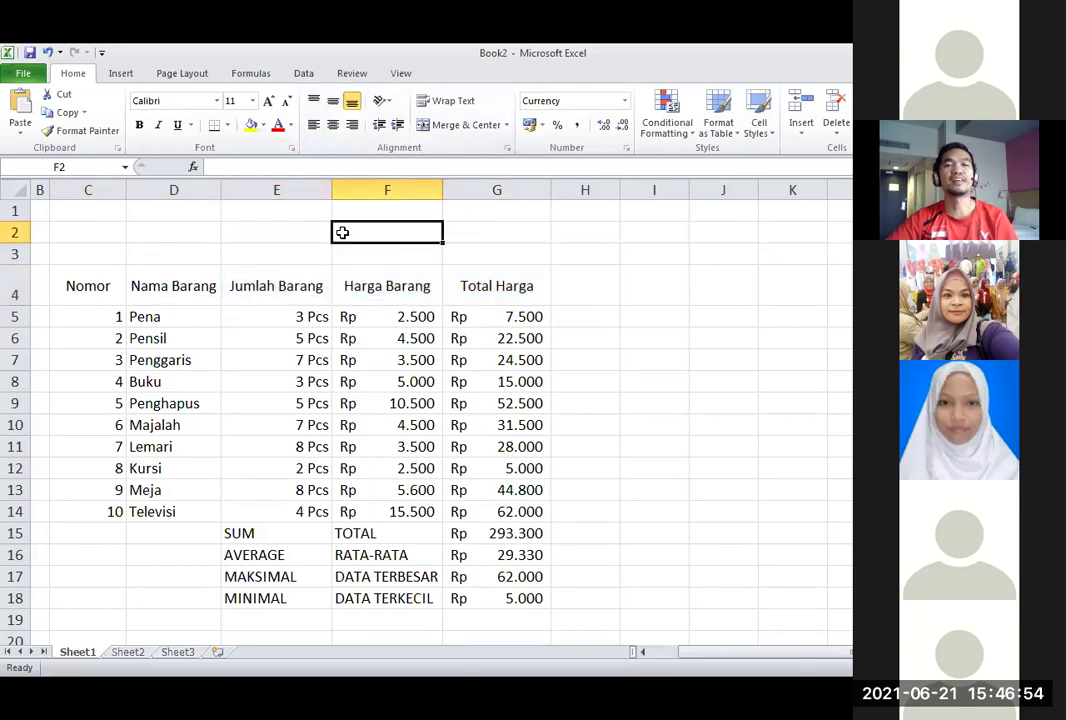
Widen the Nama Barang column D slightly and narrow the empty column B a little.
{"action": "left_click_drag", "start_coordinate": [222, 188], "coordinate": [230, 188]}
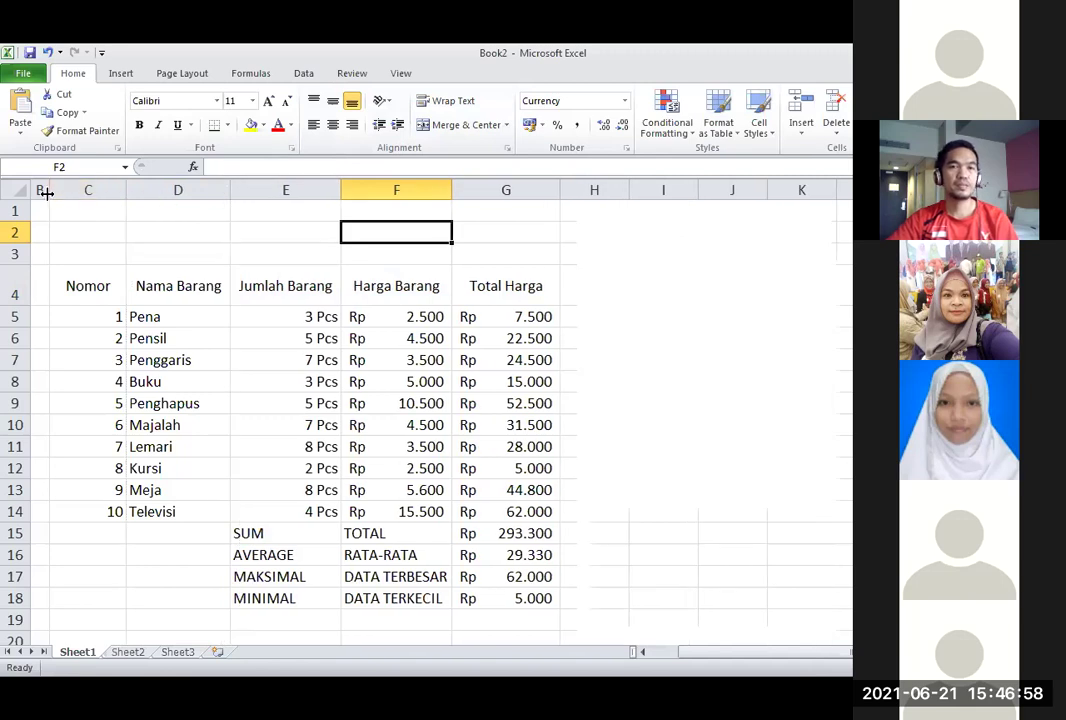
{"action": "left_click_drag", "start_coordinate": [43, 193], "coordinate": [41, 193]}
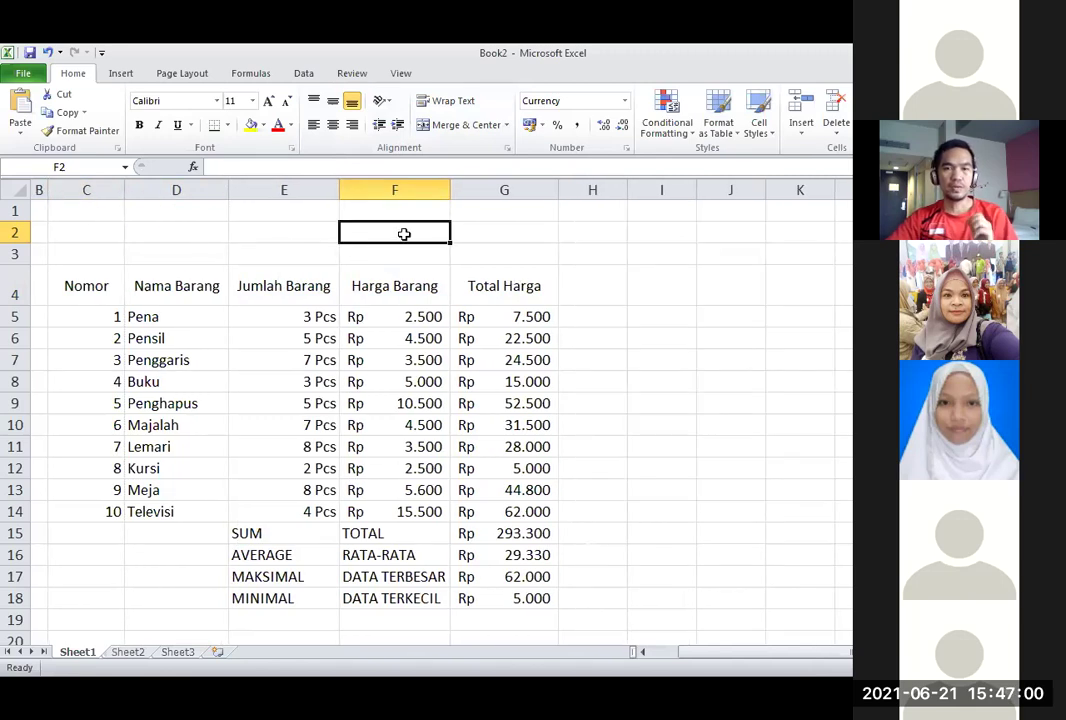
{"action": "left_click", "coordinate": [474, 226]}
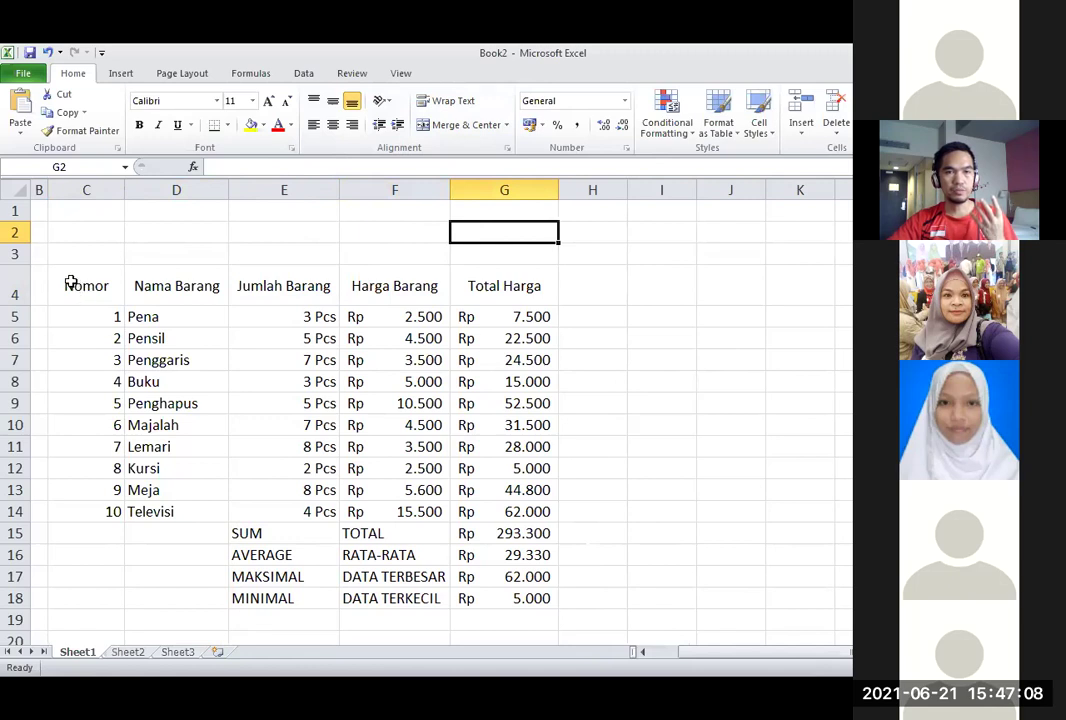
Add a thick border line along the top edge of the table range C4:G14.
{"action": "left_click_drag", "start_coordinate": [71, 283], "coordinate": [535, 511]}
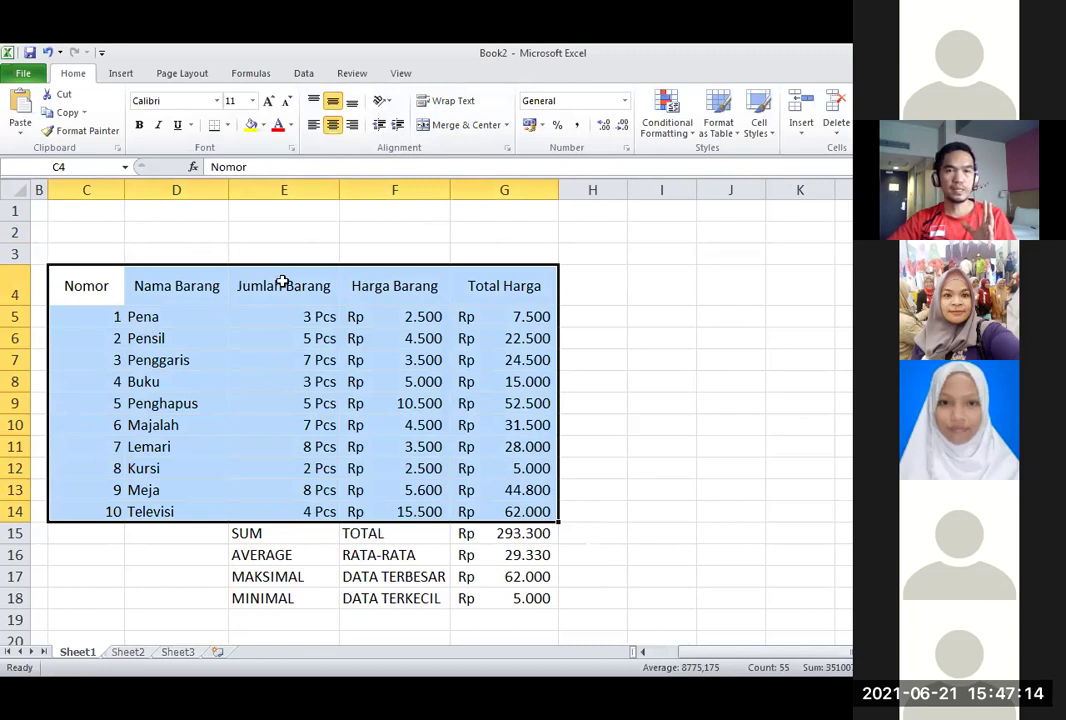
{"action": "left_click", "coordinate": [300, 231]}
{"action": "left_click_drag", "start_coordinate": [90, 272], "coordinate": [467, 520]}
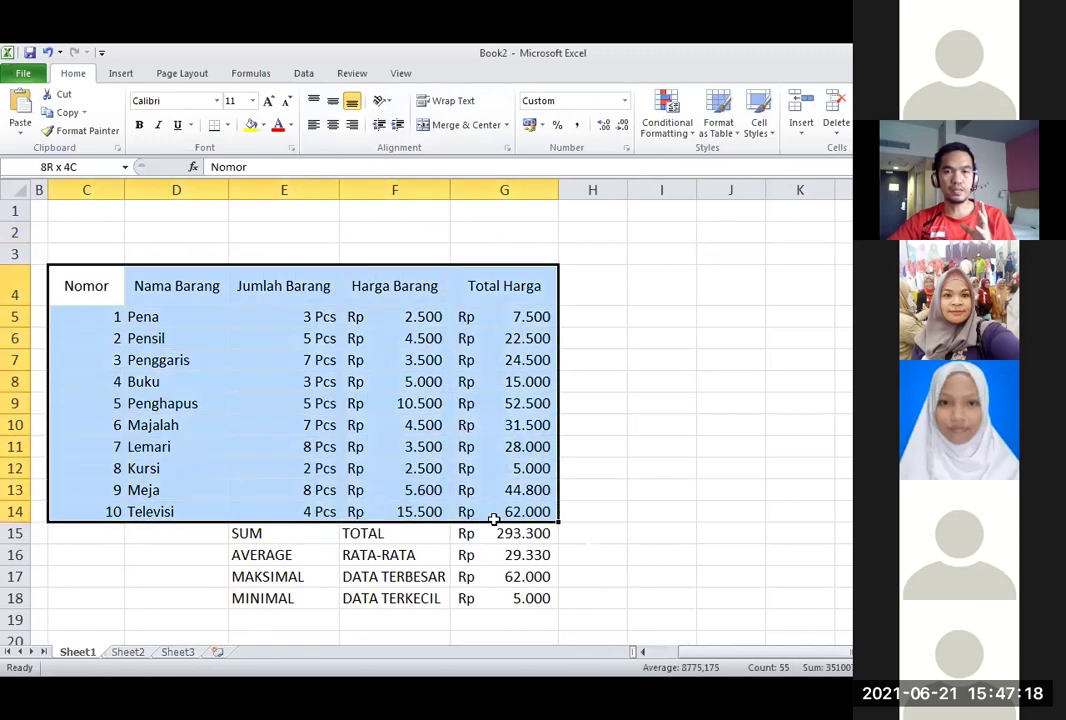
{"action": "right_click", "coordinate": [256, 384]}
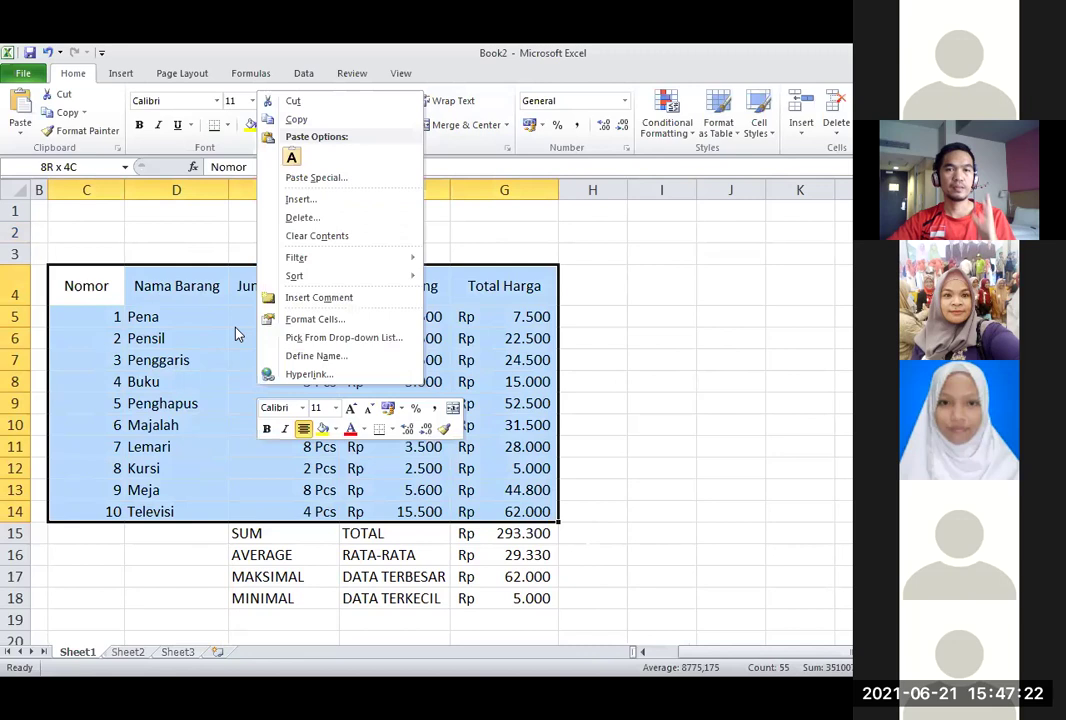
{"action": "left_click", "coordinate": [352, 322]}
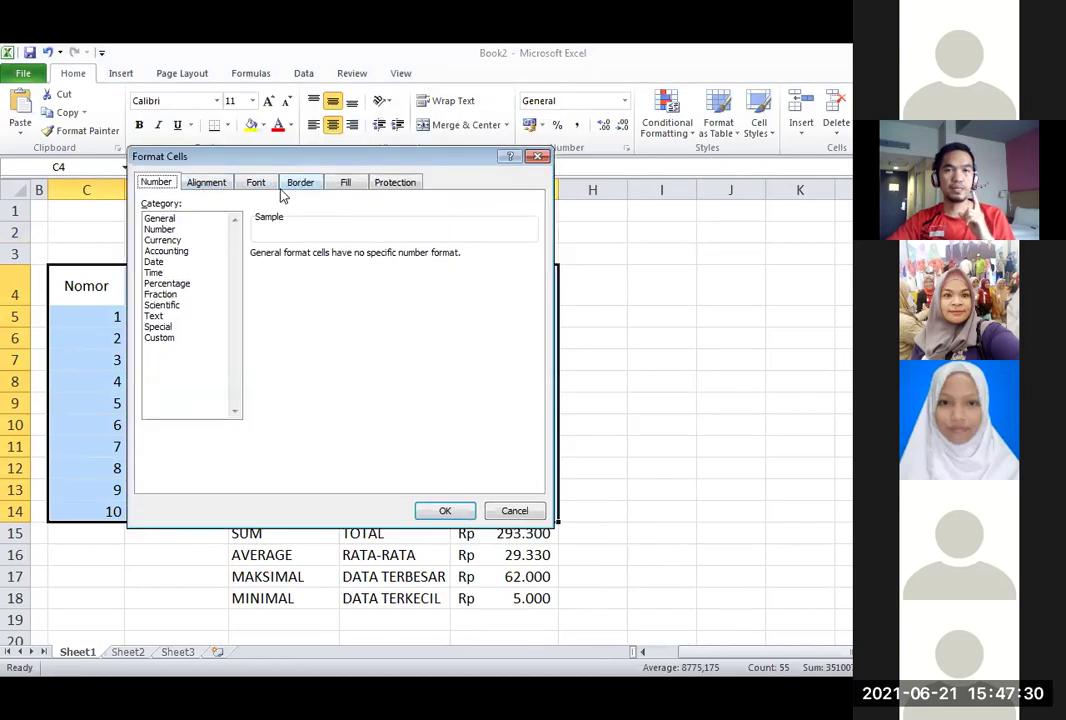
{"action": "left_click", "coordinate": [301, 183]}
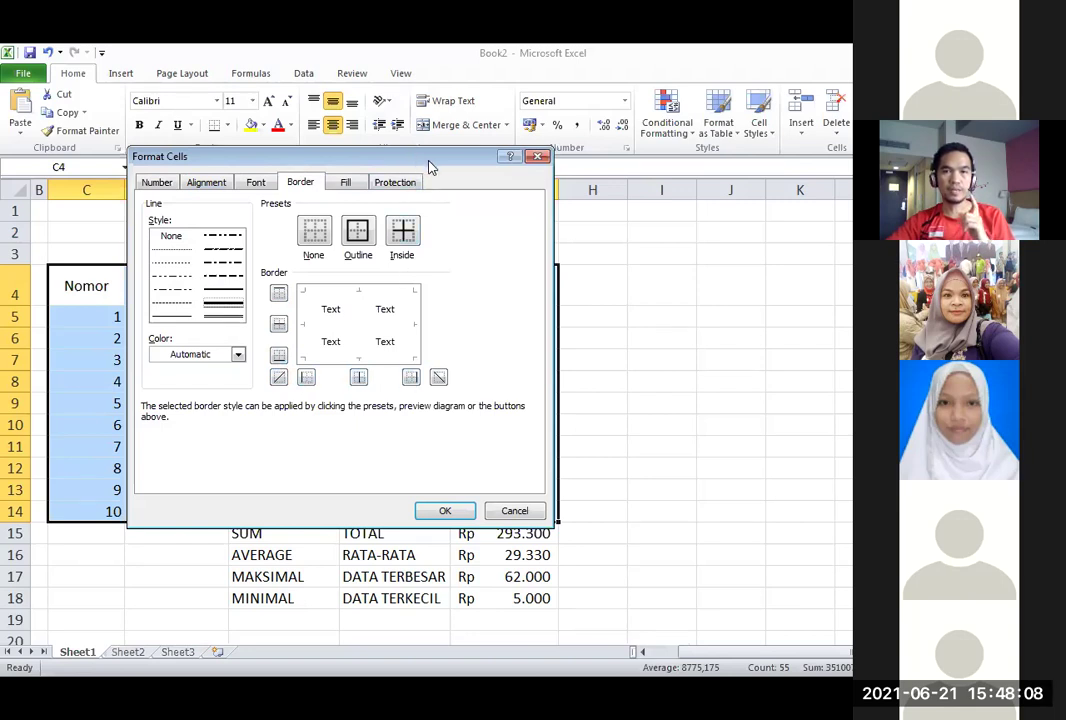
{"action": "left_click_drag", "start_coordinate": [428, 161], "coordinate": [440, 166]}
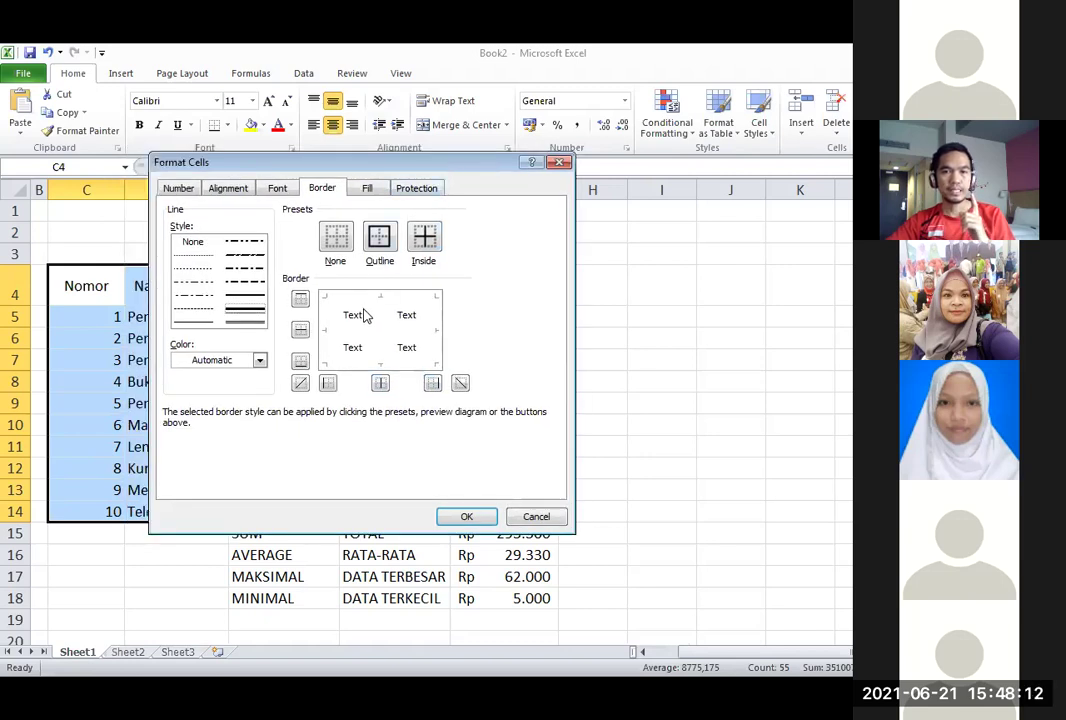
{"action": "left_click", "coordinate": [300, 302]}
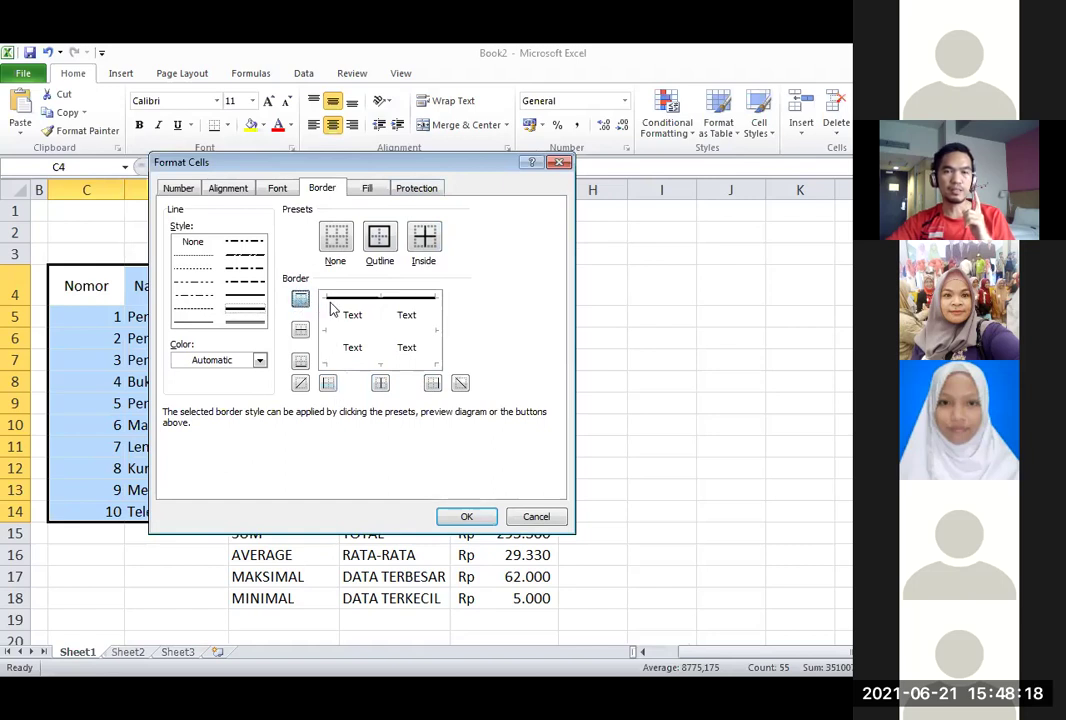
{"action": "left_click", "coordinate": [472, 518]}
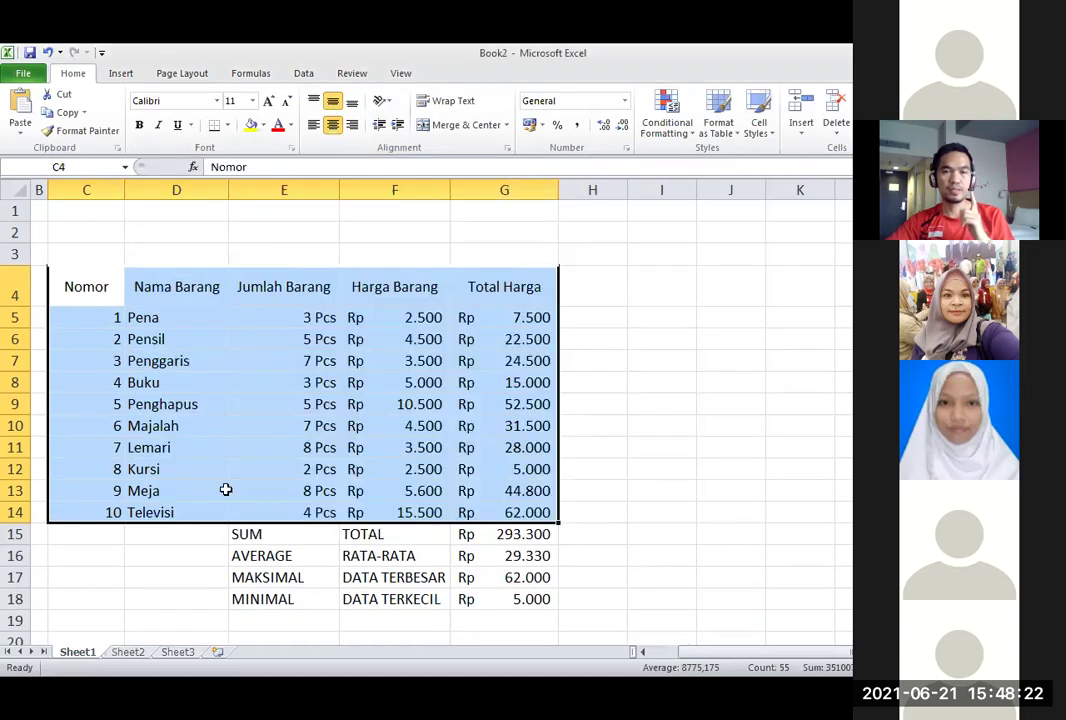
{"action": "left_click", "coordinate": [104, 564]}
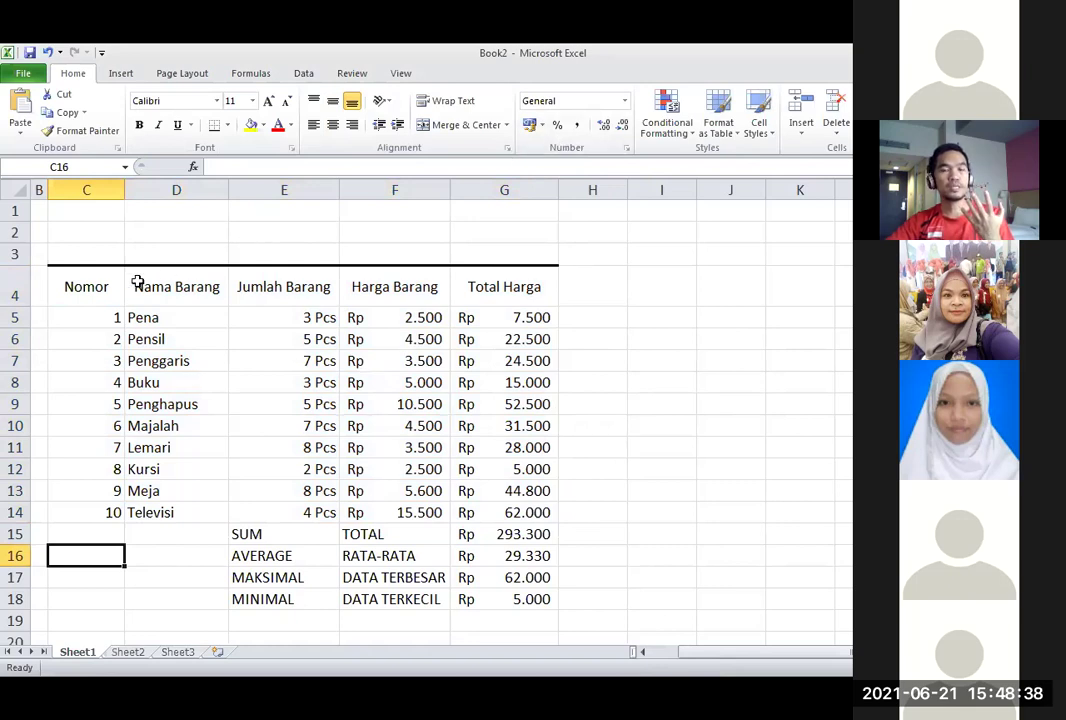
Add a thick border line along the left edge of the table range C4:G14.
{"action": "left_click_drag", "start_coordinate": [70, 287], "coordinate": [516, 514]}
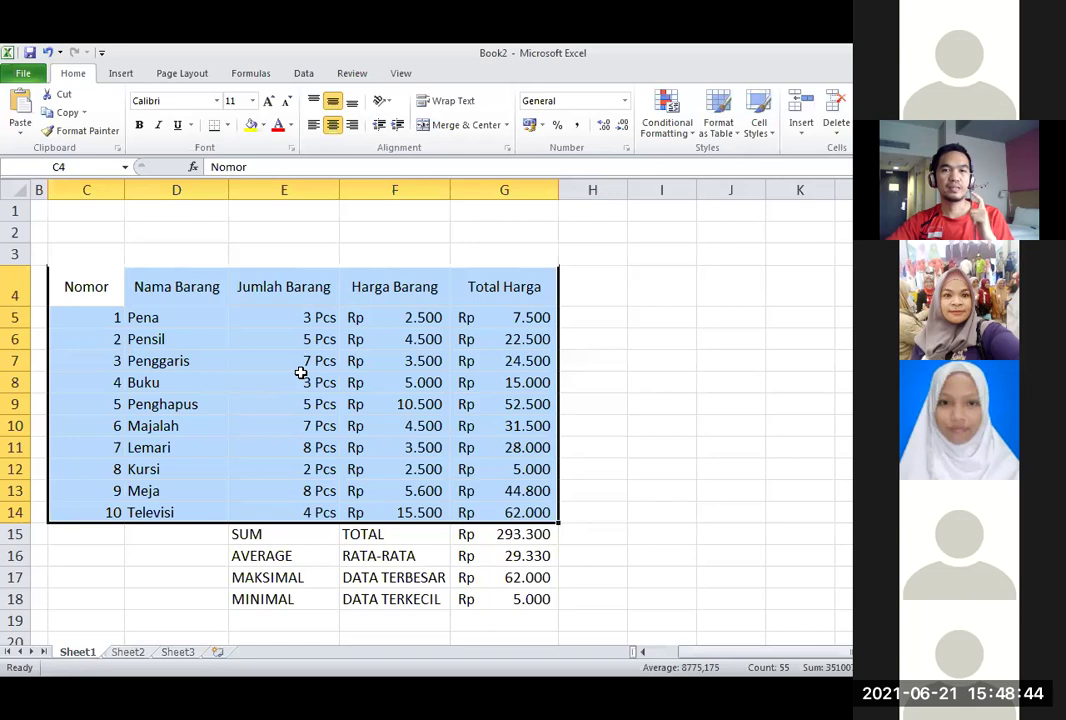
{"action": "right_click", "coordinate": [287, 516]}
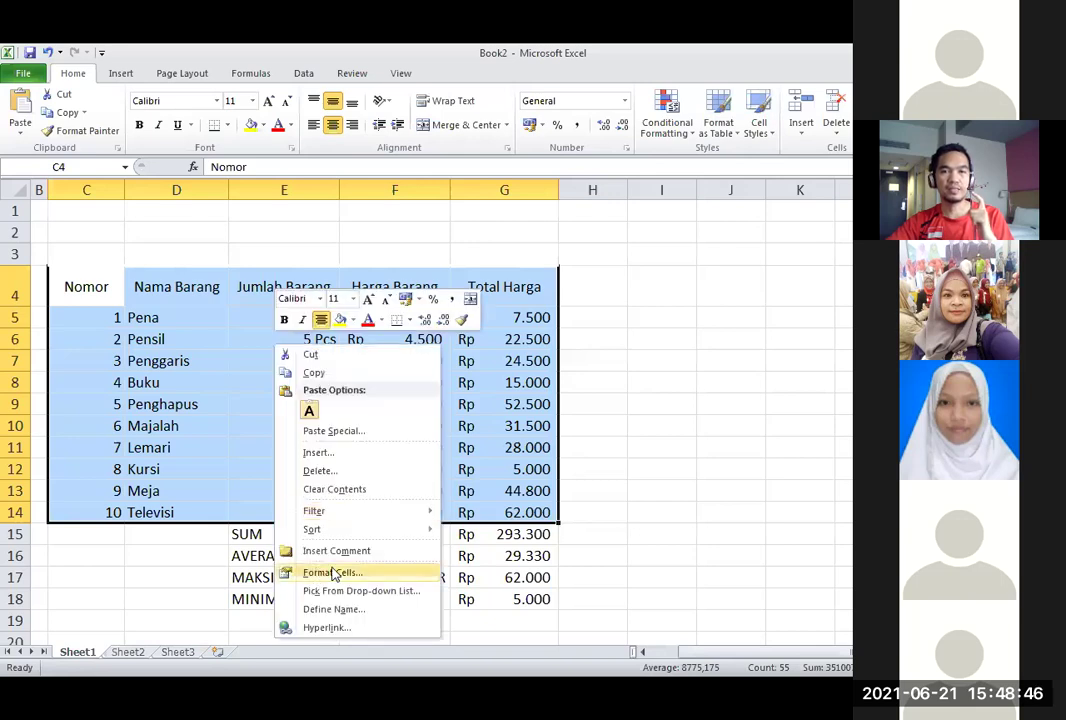
{"action": "key", "text": "Return"}
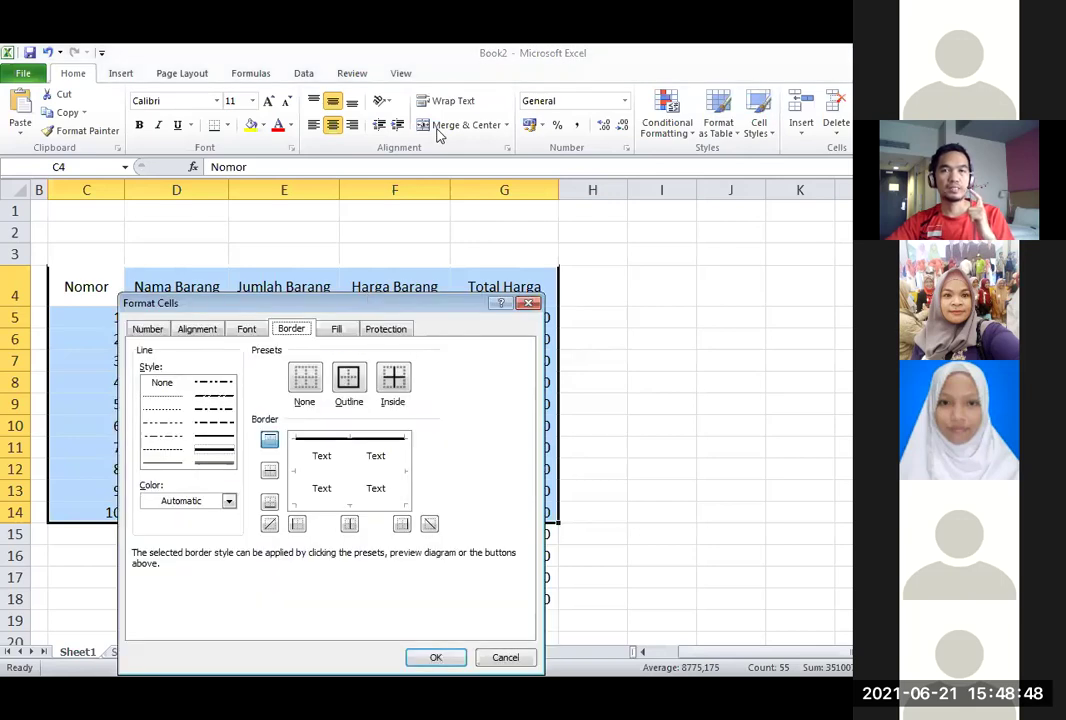
{"action": "left_click_drag", "start_coordinate": [300, 303], "coordinate": [339, 99]}
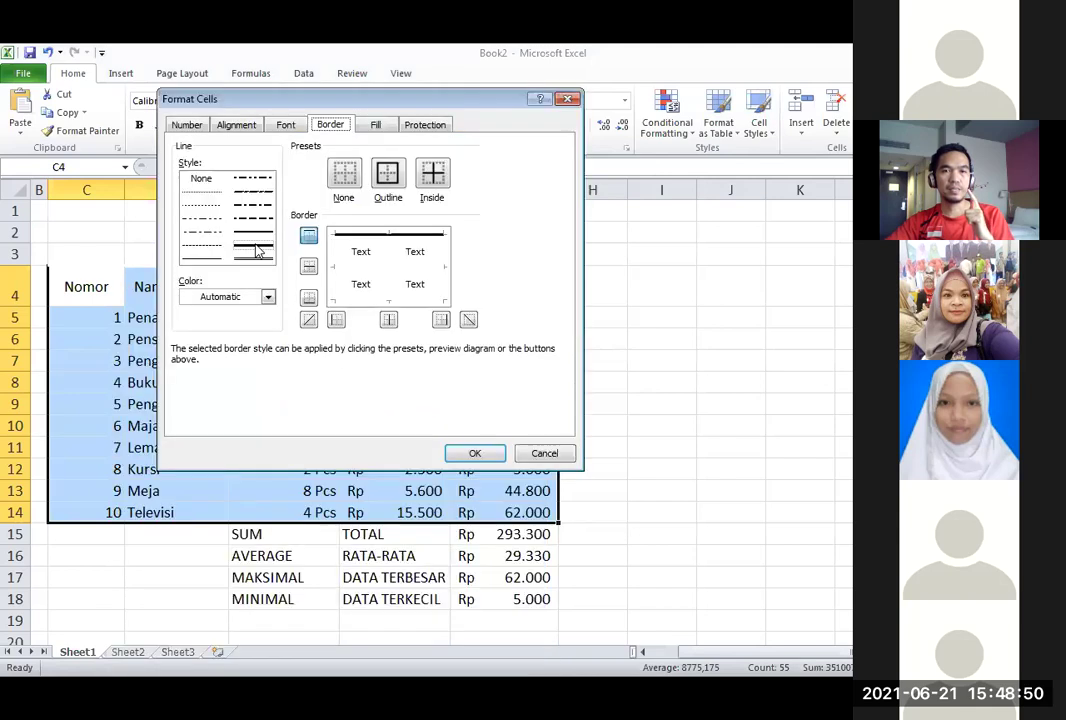
{"action": "left_click", "coordinate": [257, 250]}
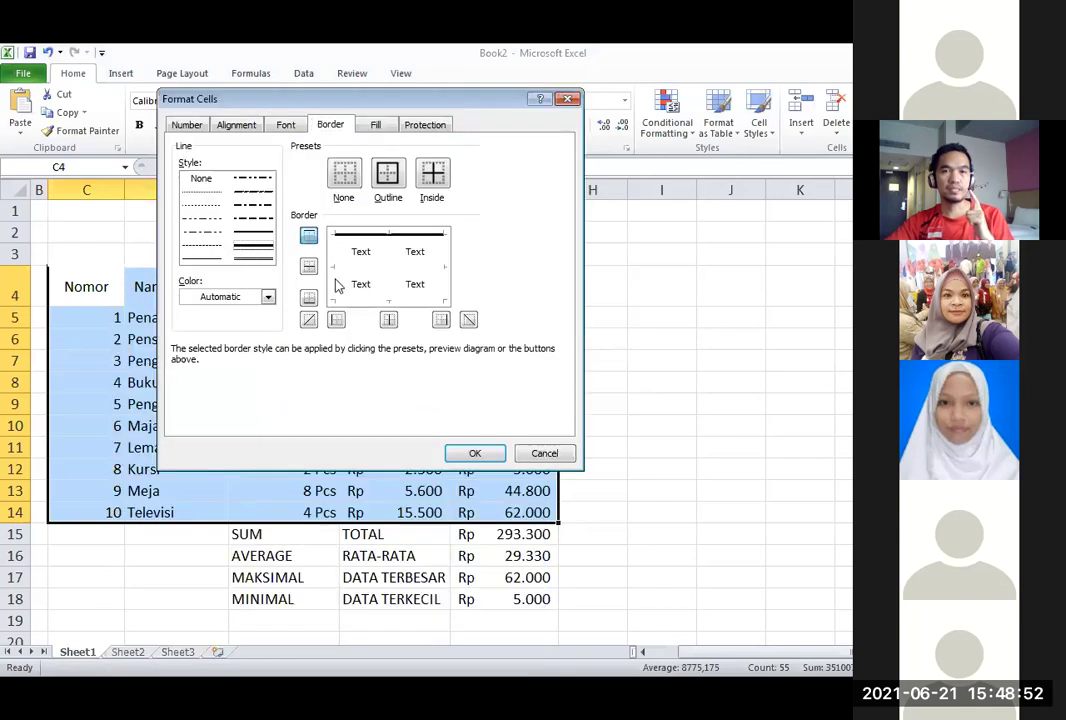
{"action": "left_click", "coordinate": [336, 320]}
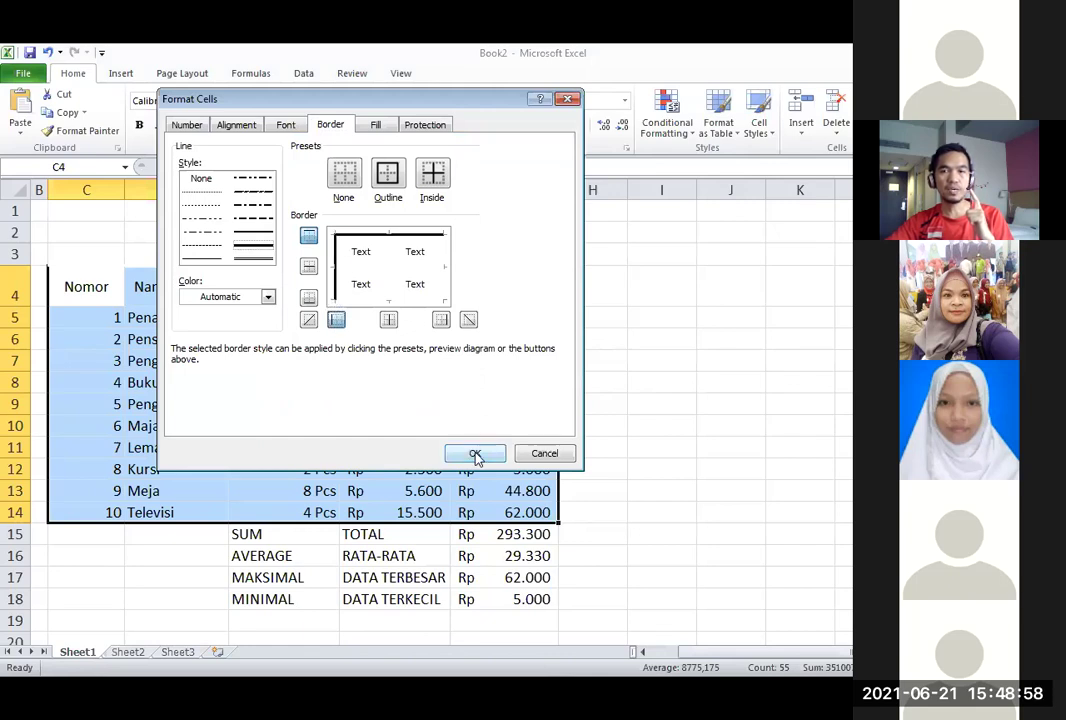
{"action": "key", "text": "Return"}
{"action": "left_click", "coordinate": [245, 404]}
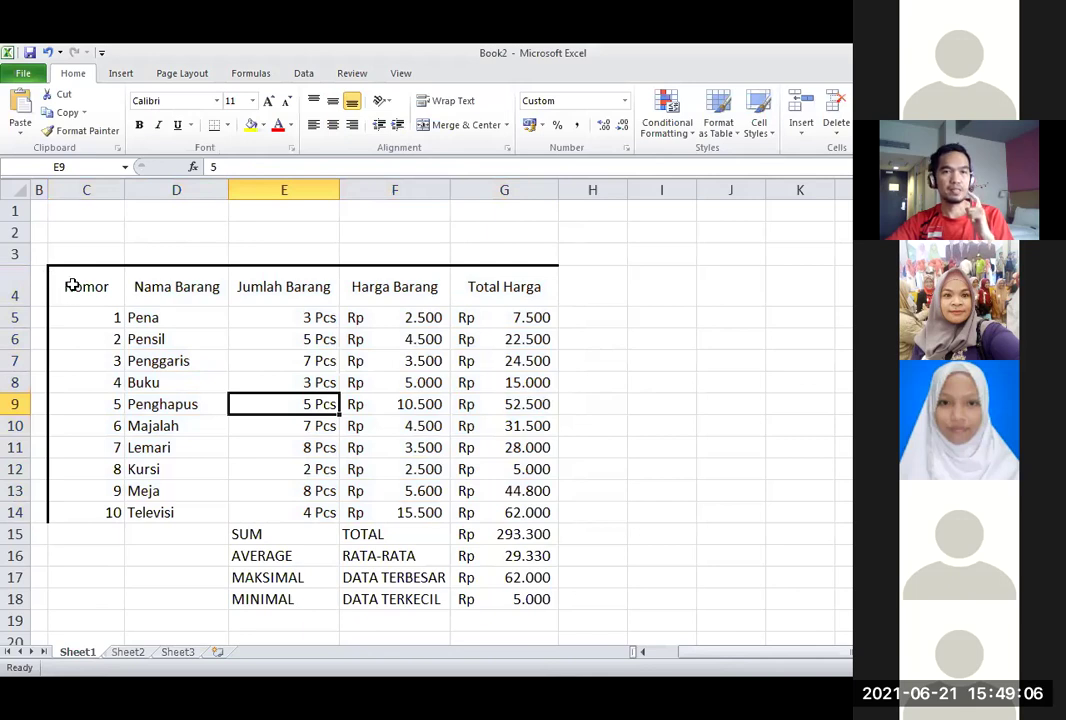
Add a thick border line along the bottom edge of the table range C4:G14.
{"action": "left_click_drag", "start_coordinate": [70, 287], "coordinate": [506, 512]}
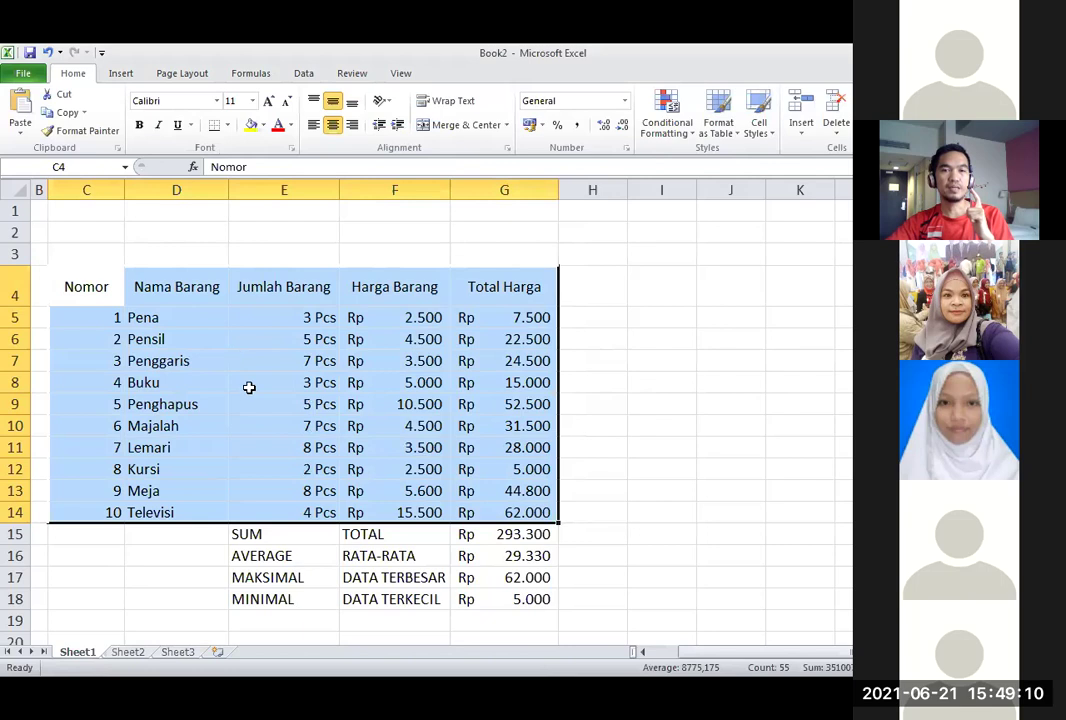
{"action": "right_click", "coordinate": [226, 345]}
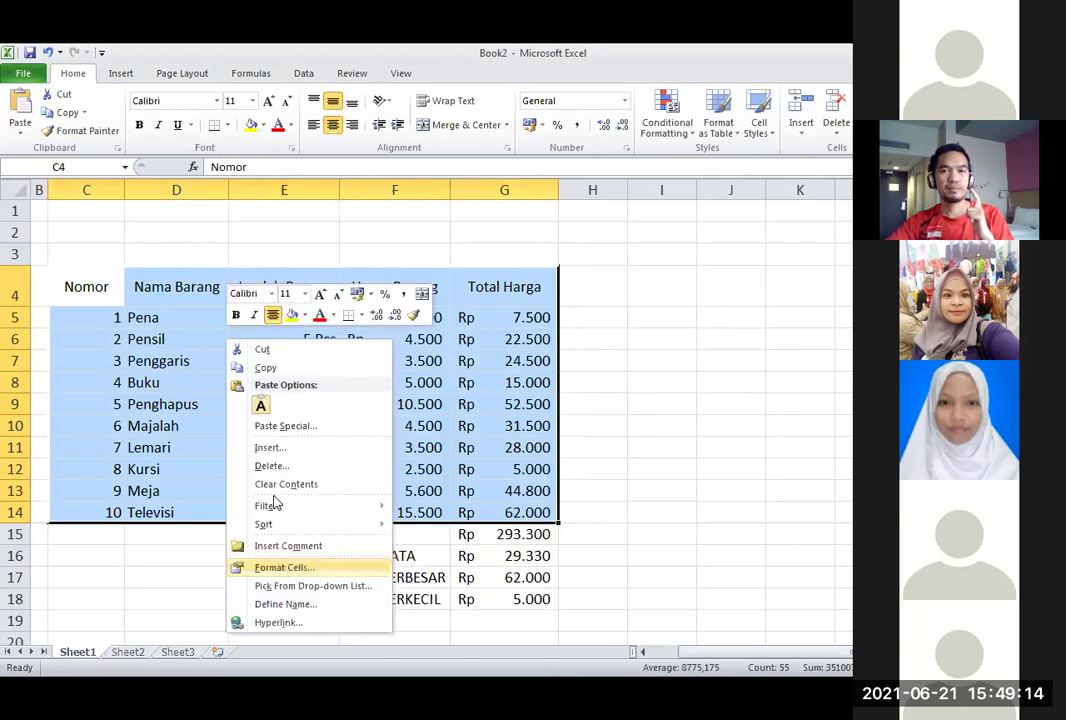
{"action": "left_click", "coordinate": [284, 567]}
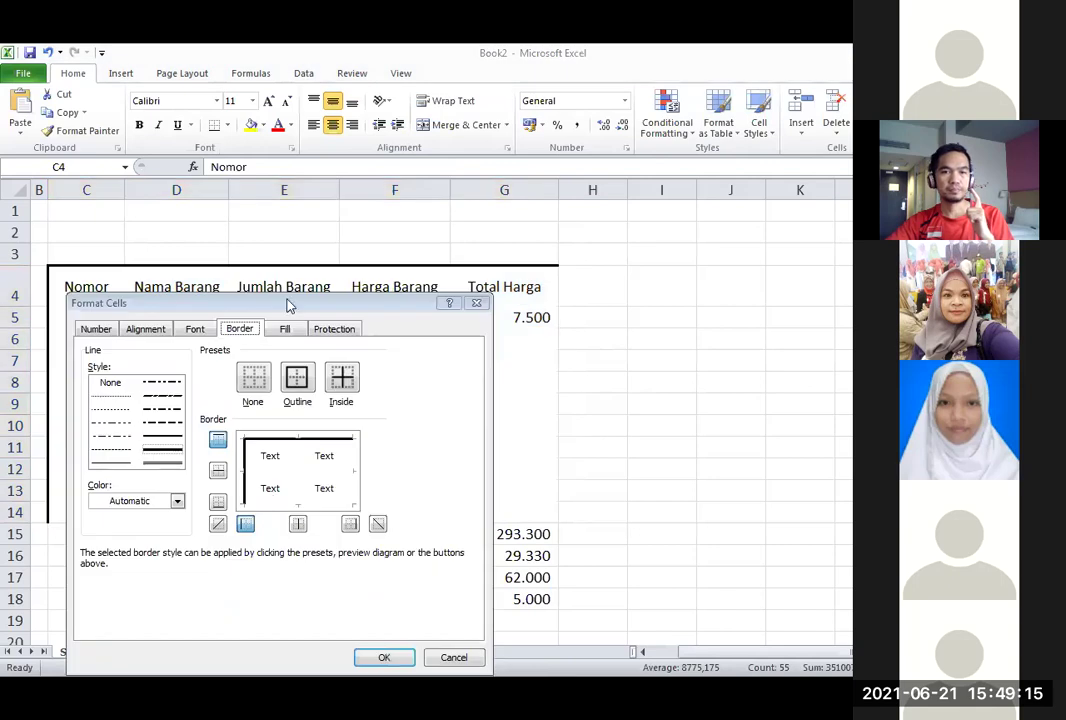
{"action": "left_click", "coordinate": [205, 369]}
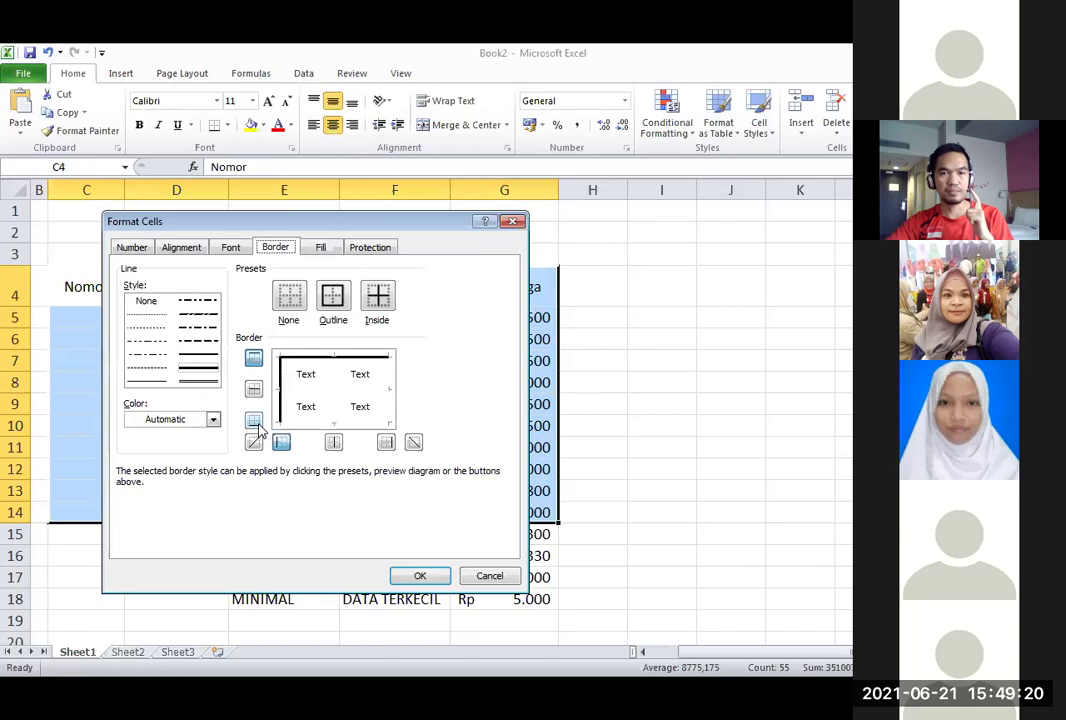
{"action": "left_click", "coordinate": [322, 425]}
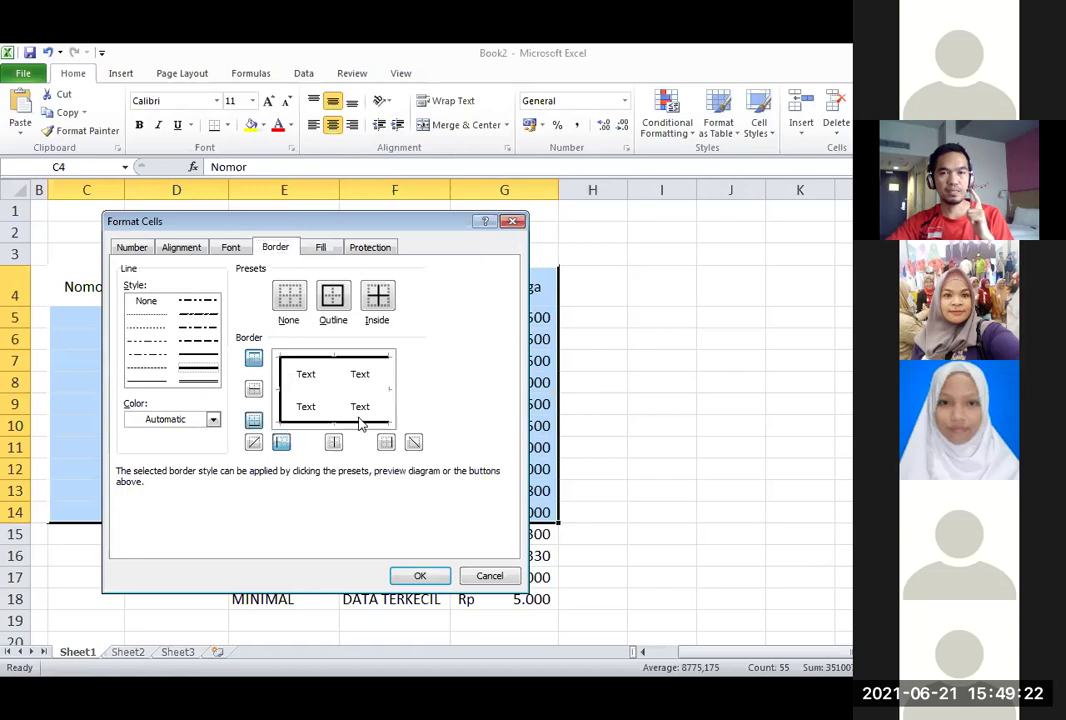
{"action": "key", "text": "Return"}
{"action": "left_click", "coordinate": [284, 382]}
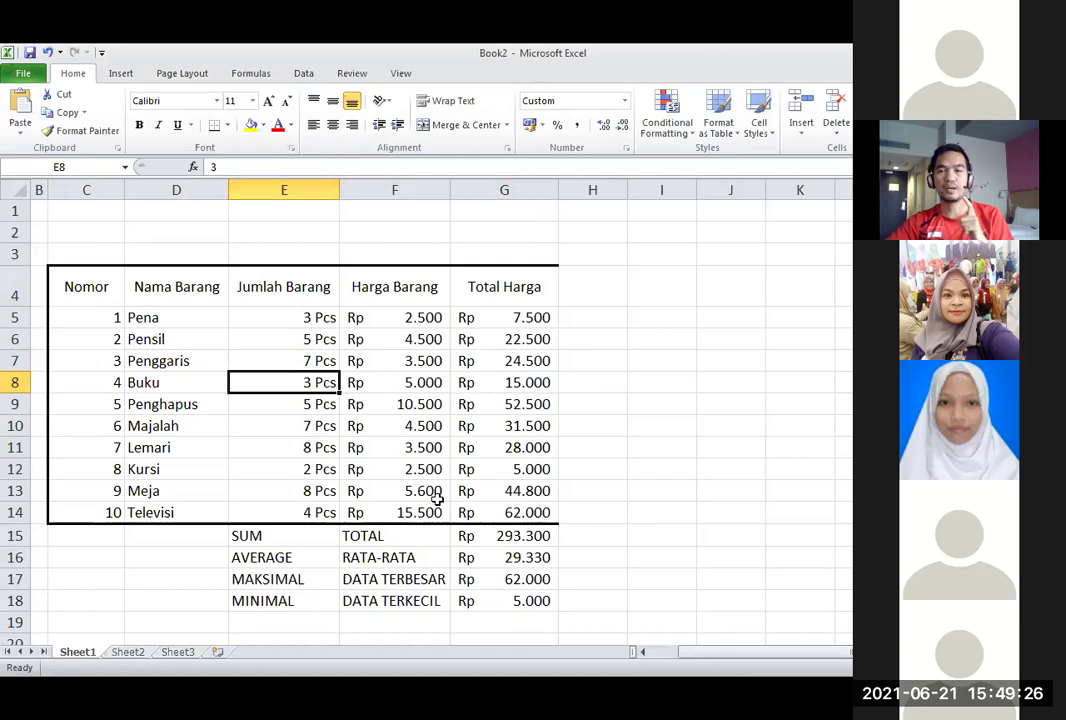
Add a thick border line along the right edge of the table range C4:G14.
{"action": "left_click_drag", "start_coordinate": [86, 284], "coordinate": [357, 407]}
{"action": "left_click_drag", "start_coordinate": [512, 512], "coordinate": [512, 512]}
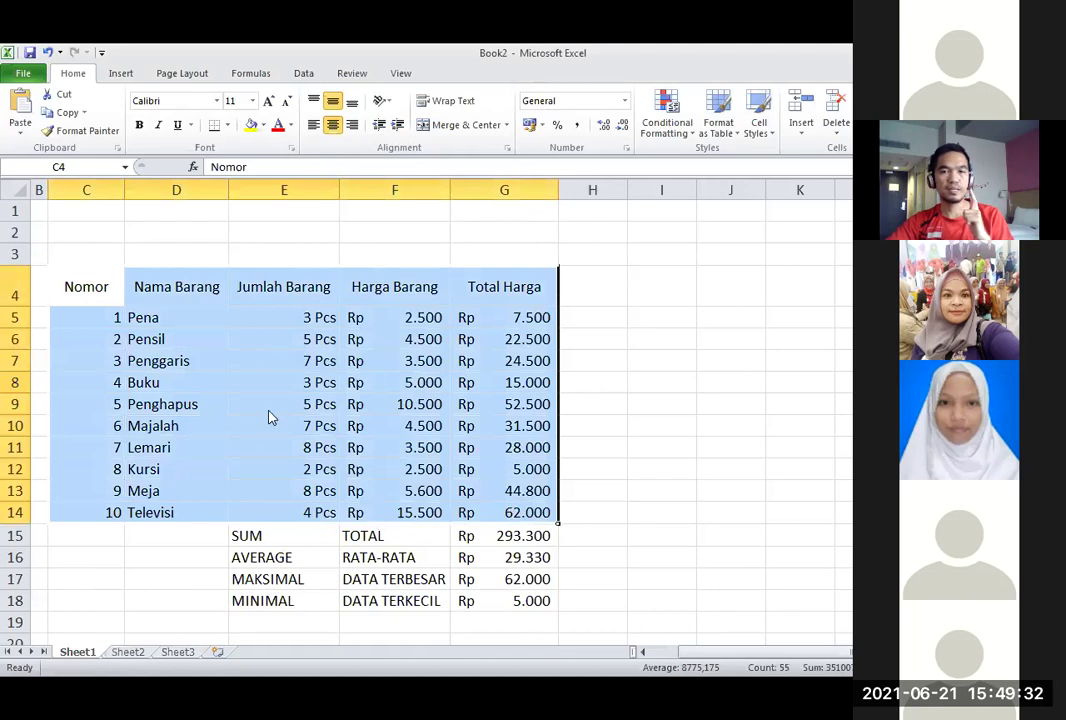
{"action": "right_click", "coordinate": [261, 348]}
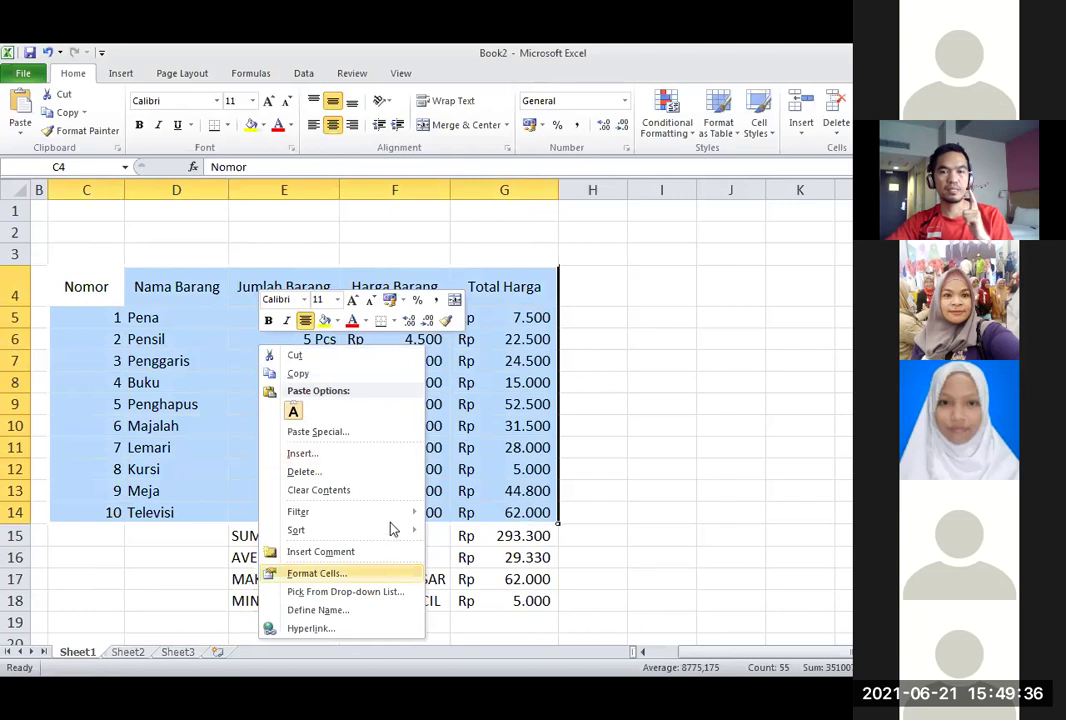
{"action": "key", "text": "Return"}
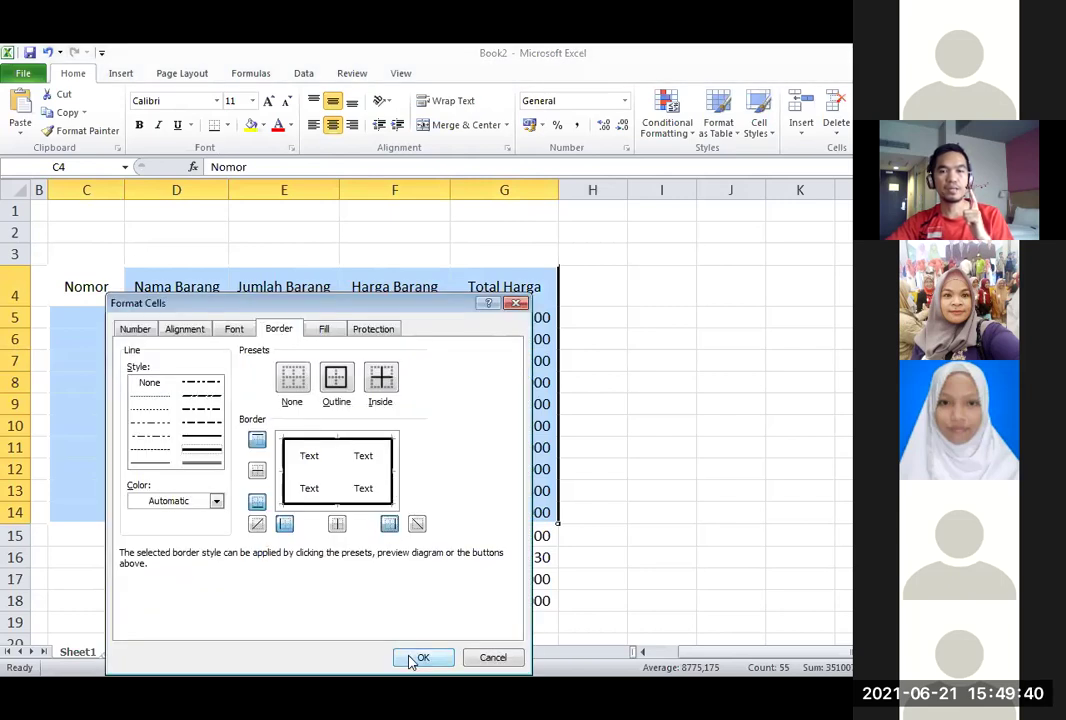
{"action": "key", "text": "Return"}
{"action": "left_click", "coordinate": [332, 400]}
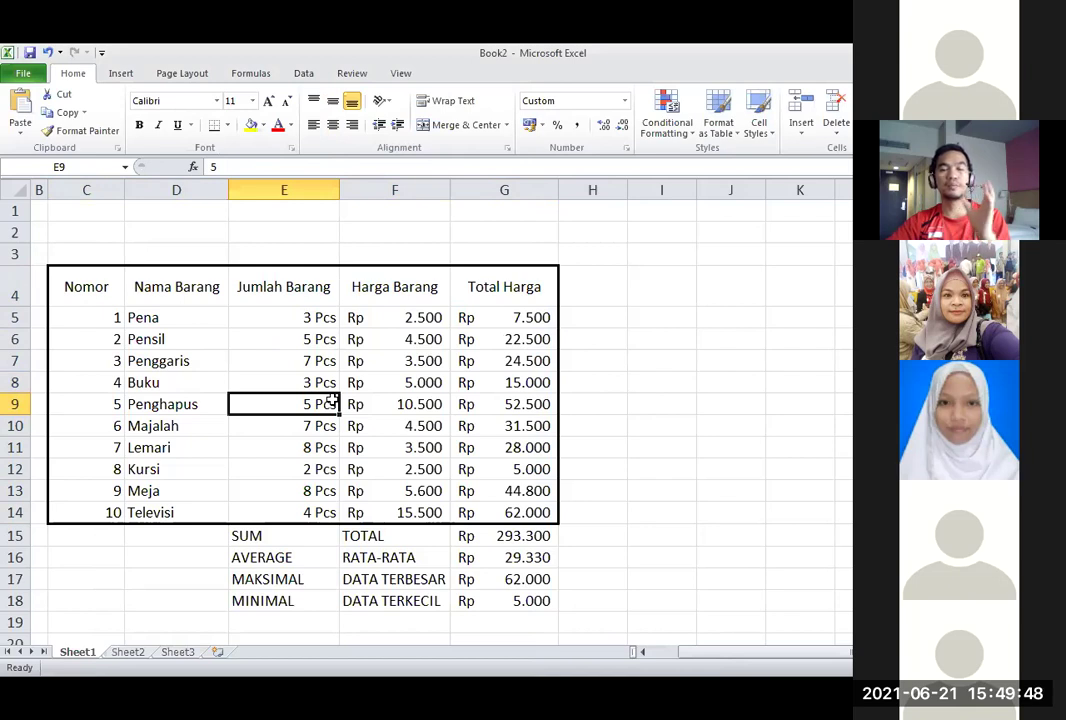
{"action": "left_click", "coordinate": [361, 350]}
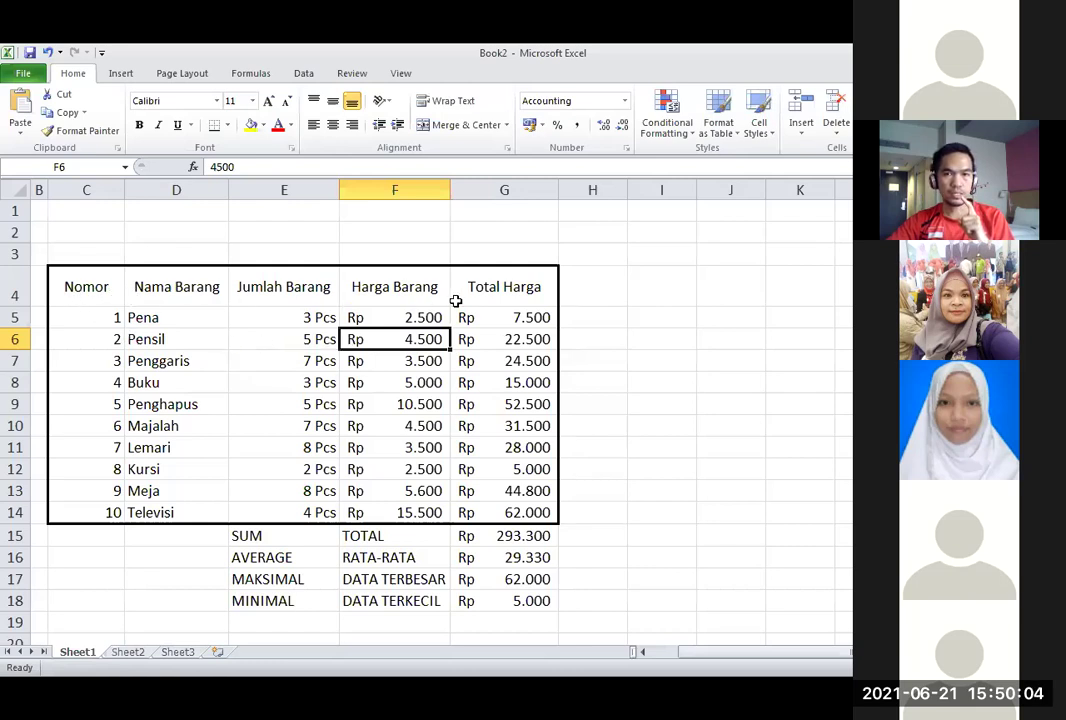
Add a thick border line along the bottom edge of the header row C4:G4.
{"action": "left_click_drag", "start_coordinate": [77, 284], "coordinate": [467, 286]}
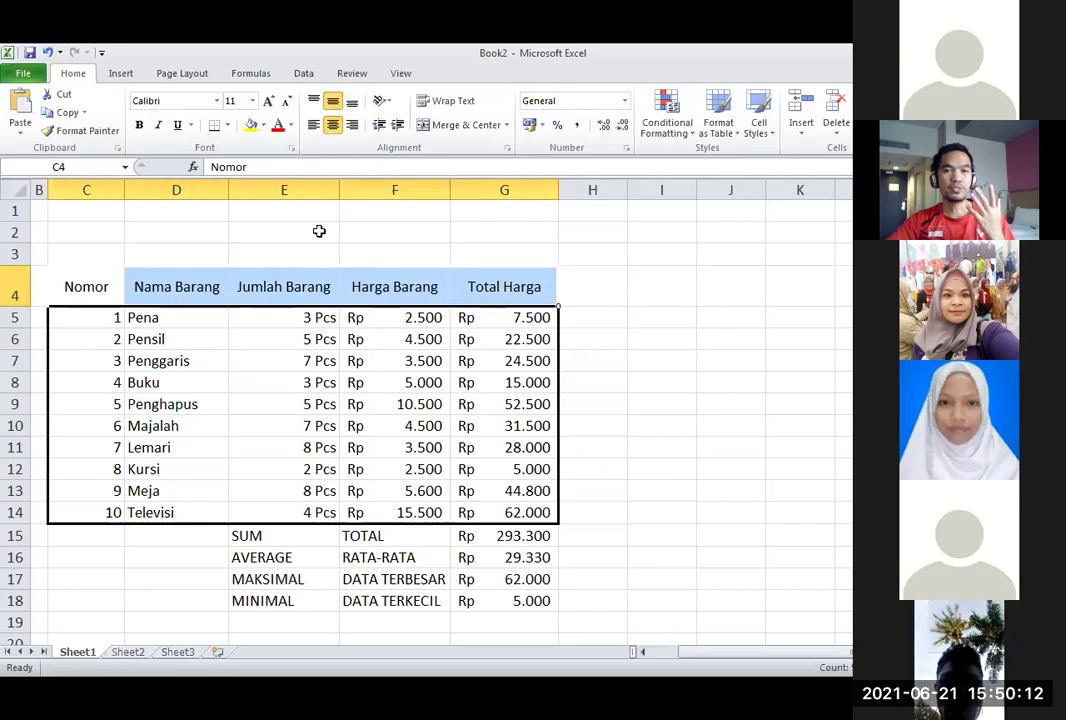
{"action": "right_click", "coordinate": [306, 287]}
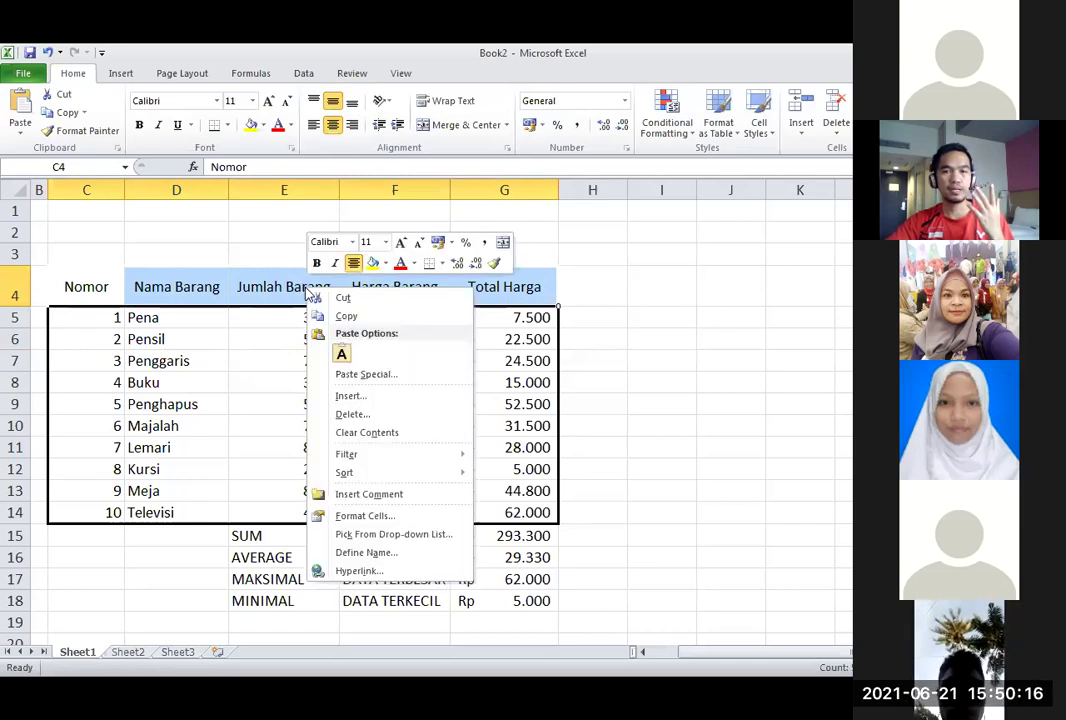
{"action": "left_click", "coordinate": [364, 516]}
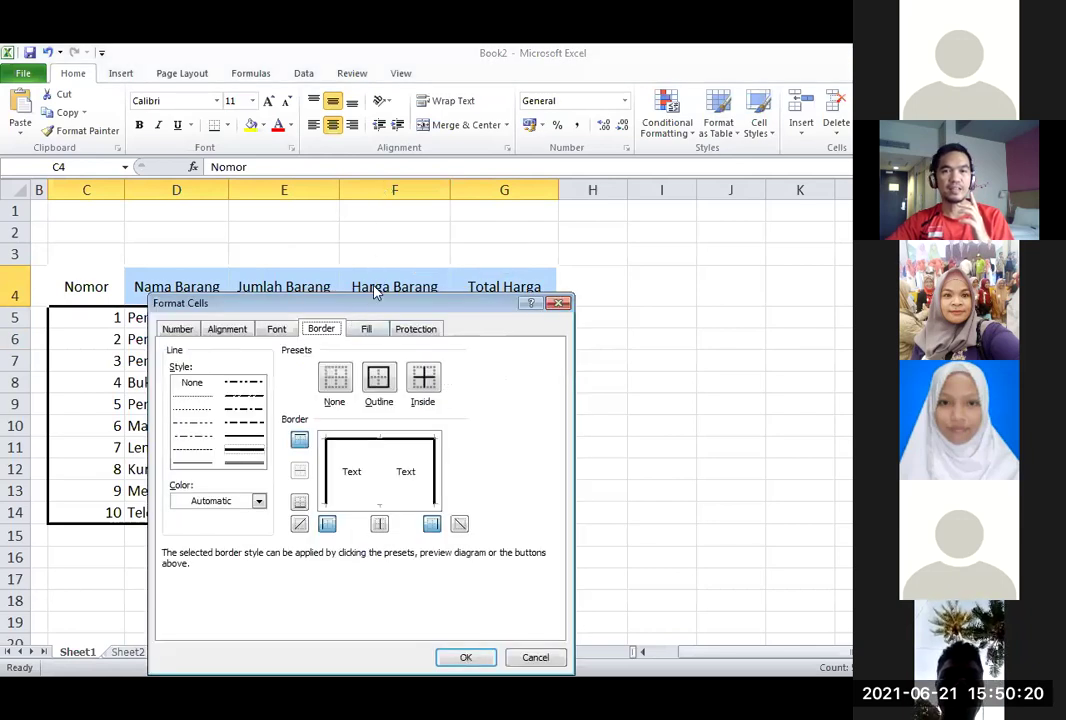
{"action": "left_click_drag", "start_coordinate": [371, 305], "coordinate": [373, 212]}
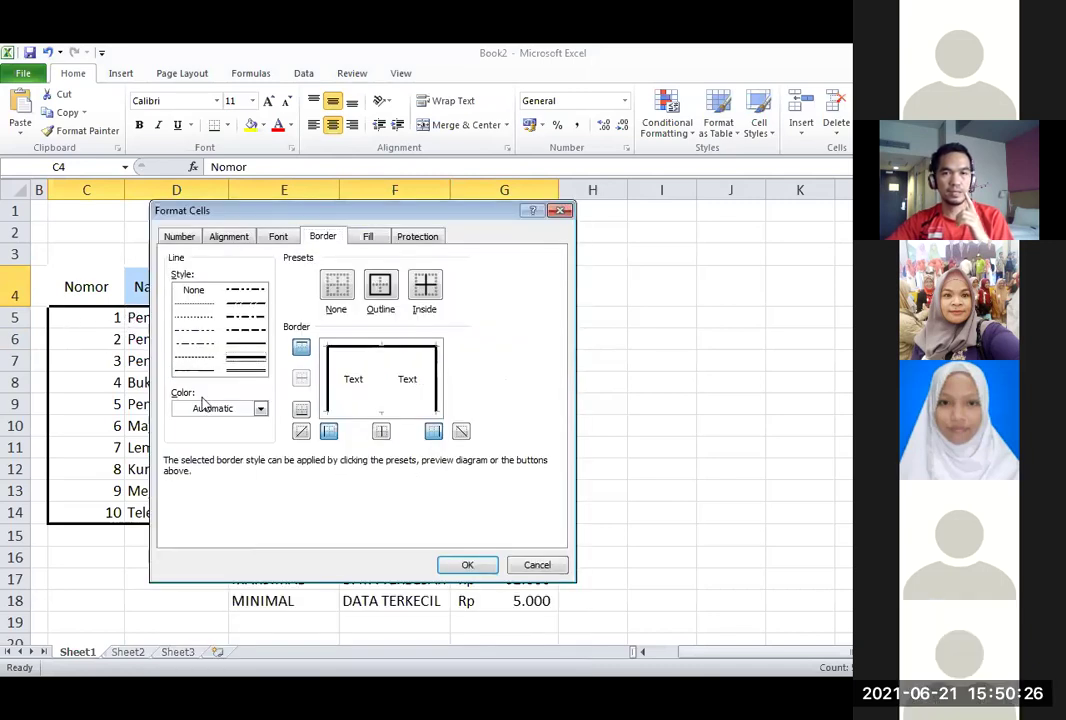
{"action": "left_click", "coordinate": [301, 411]}
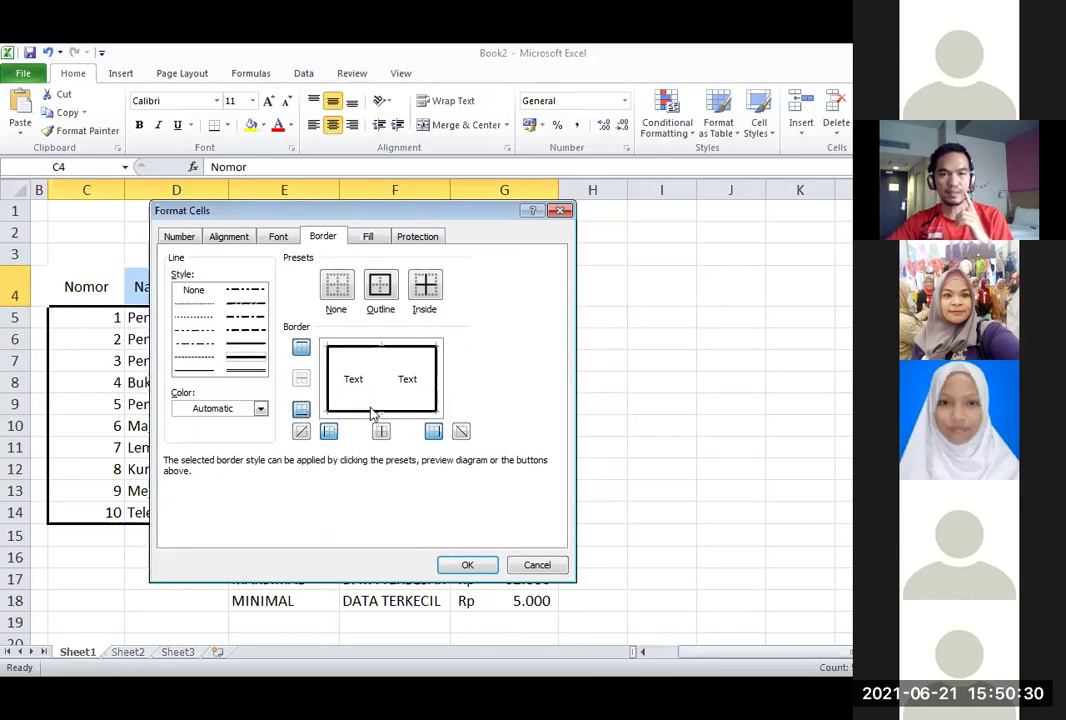
{"action": "left_click", "coordinate": [470, 566]}
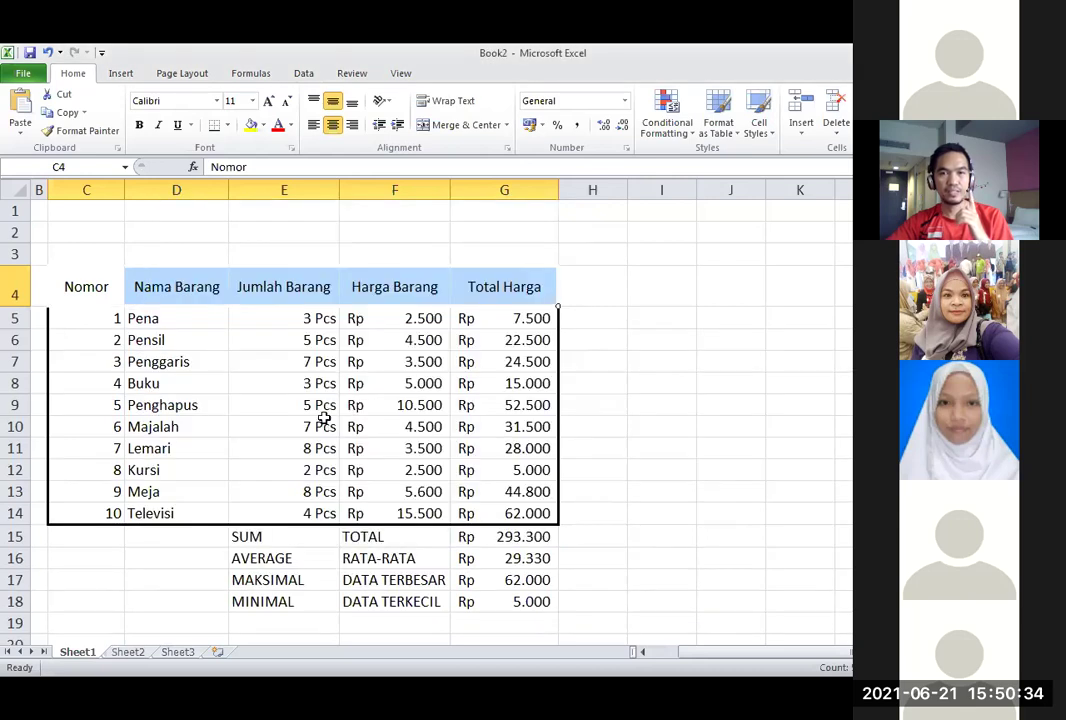
{"action": "left_click", "coordinate": [320, 424]}
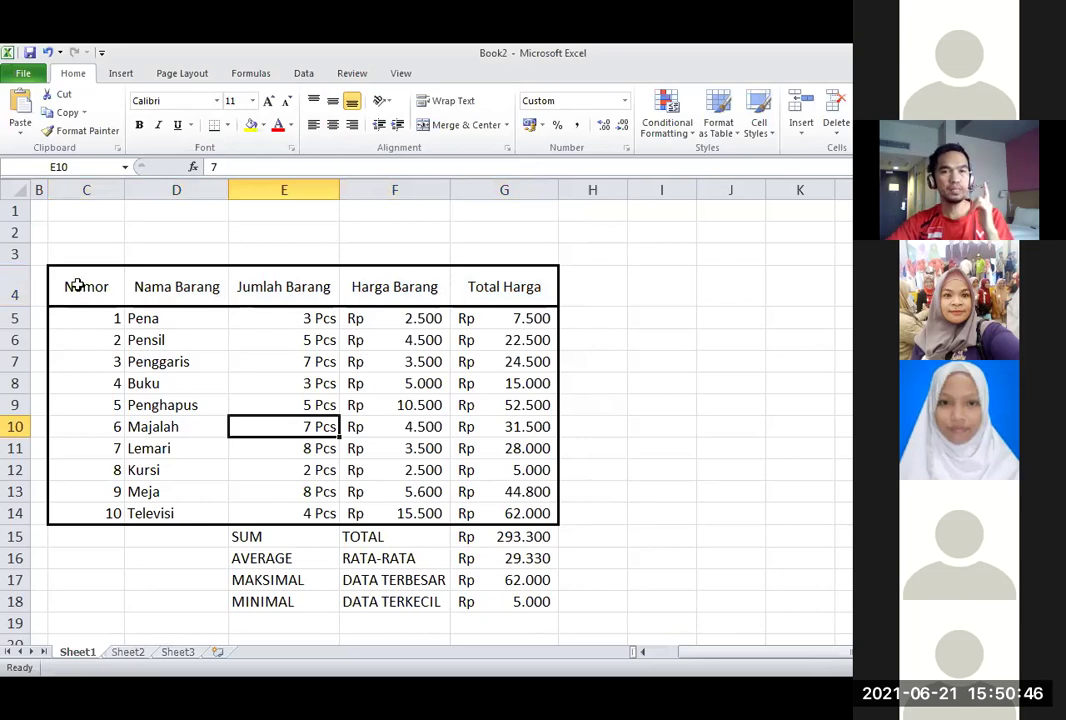
Remove the bottom border line from the header row C4:G4.
{"action": "left_click_drag", "start_coordinate": [80, 286], "coordinate": [484, 289]}
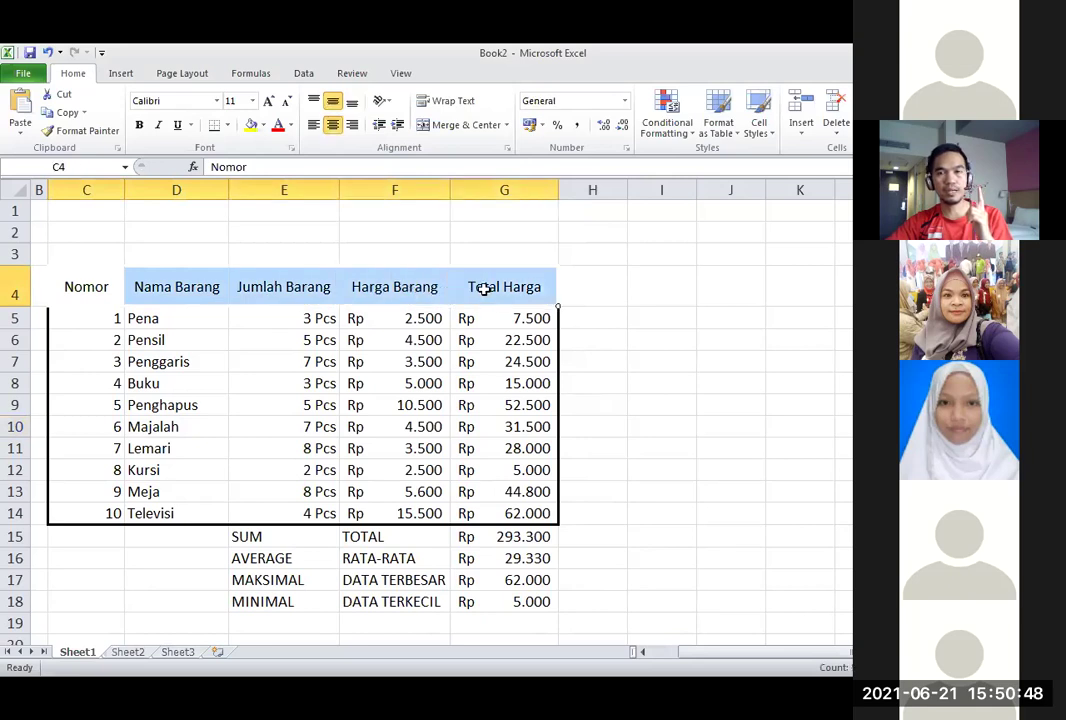
{"action": "right_click", "coordinate": [304, 293]}
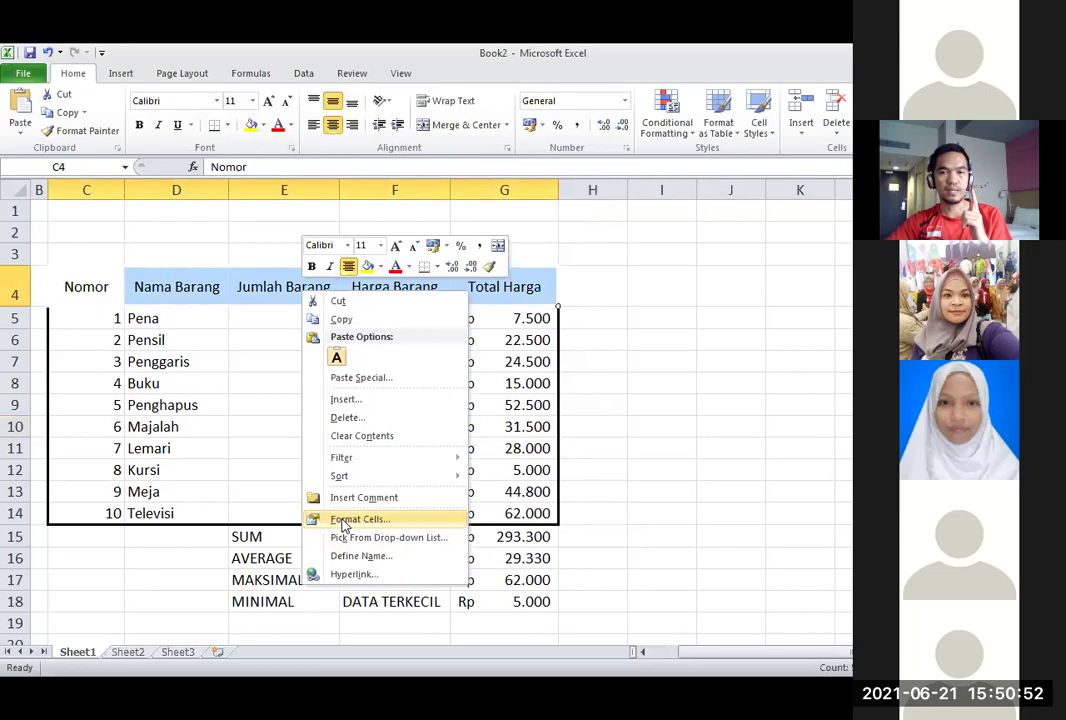
{"action": "left_click", "coordinate": [344, 520]}
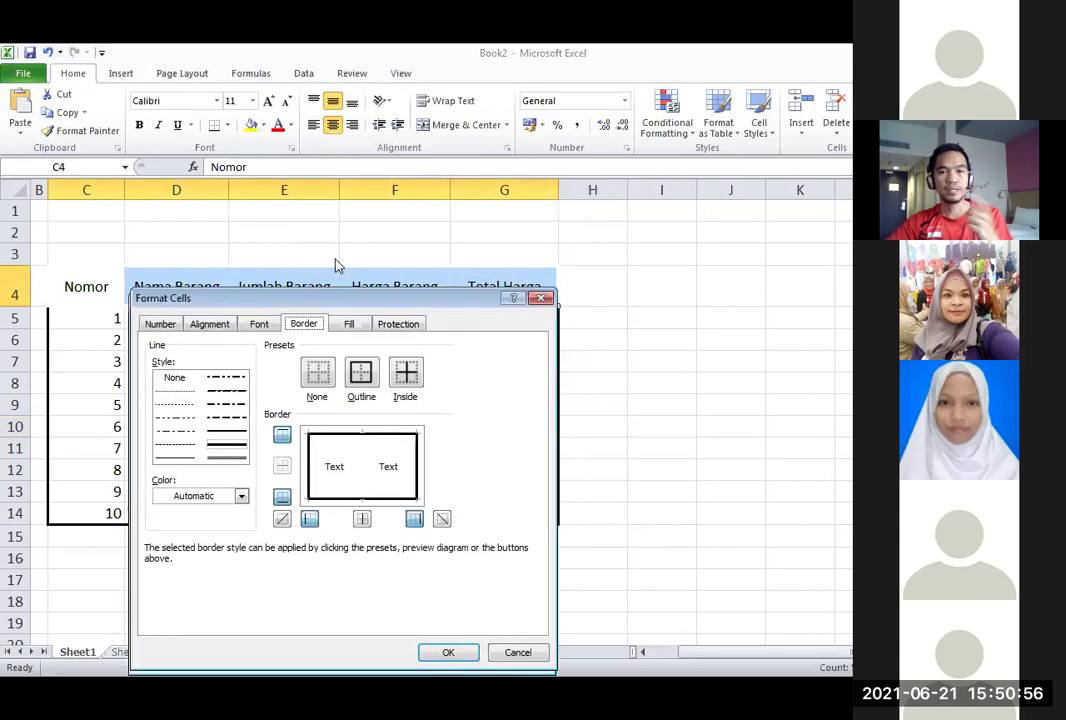
{"action": "left_click", "coordinate": [290, 455]}
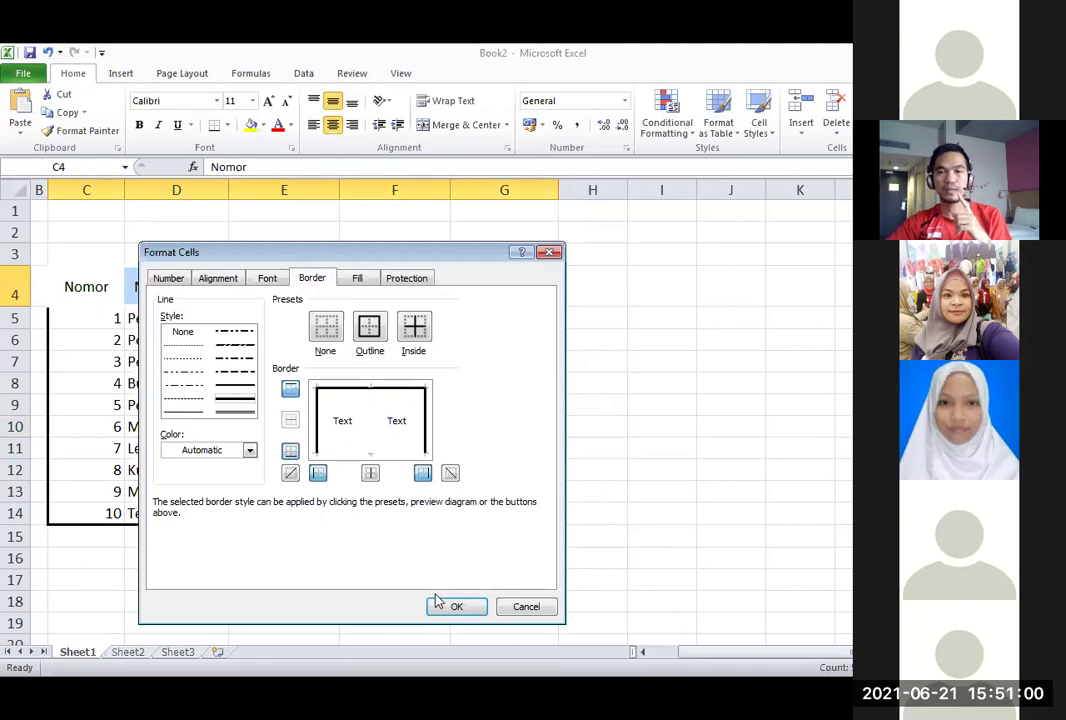
{"action": "key", "text": "Return"}
{"action": "left_click", "coordinate": [390, 445]}
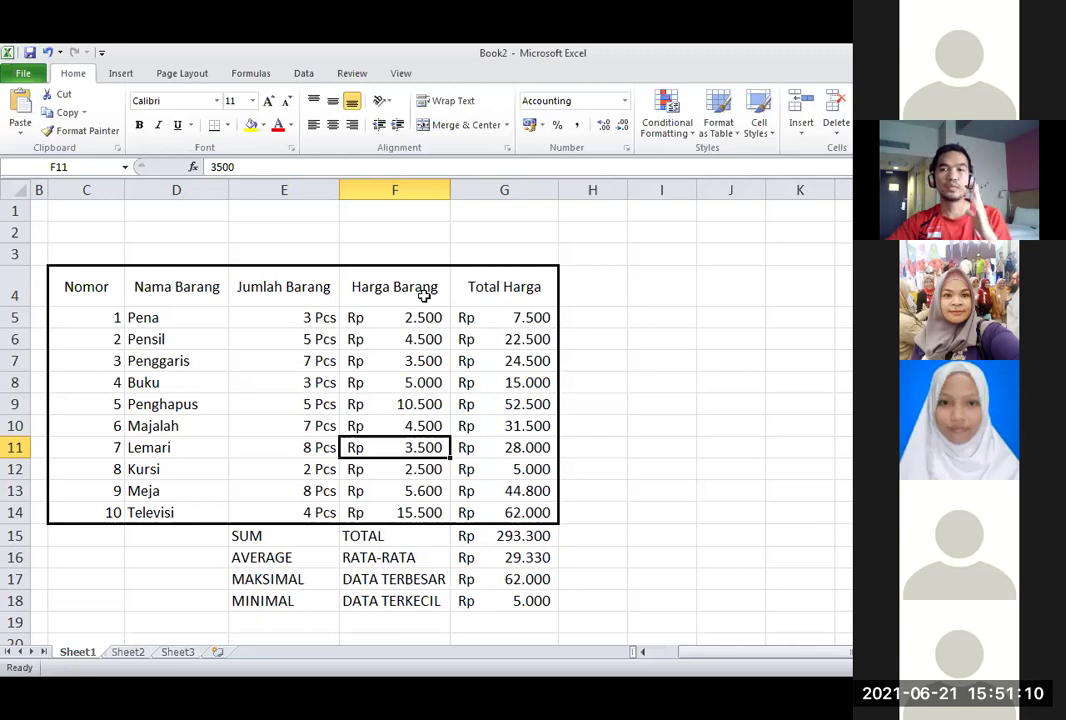
Apply the thick bottom border line to the header cells C4:G4 again.
{"action": "left_click", "coordinate": [310, 378]}
{"action": "left_click_drag", "start_coordinate": [67, 283], "coordinate": [476, 287]}
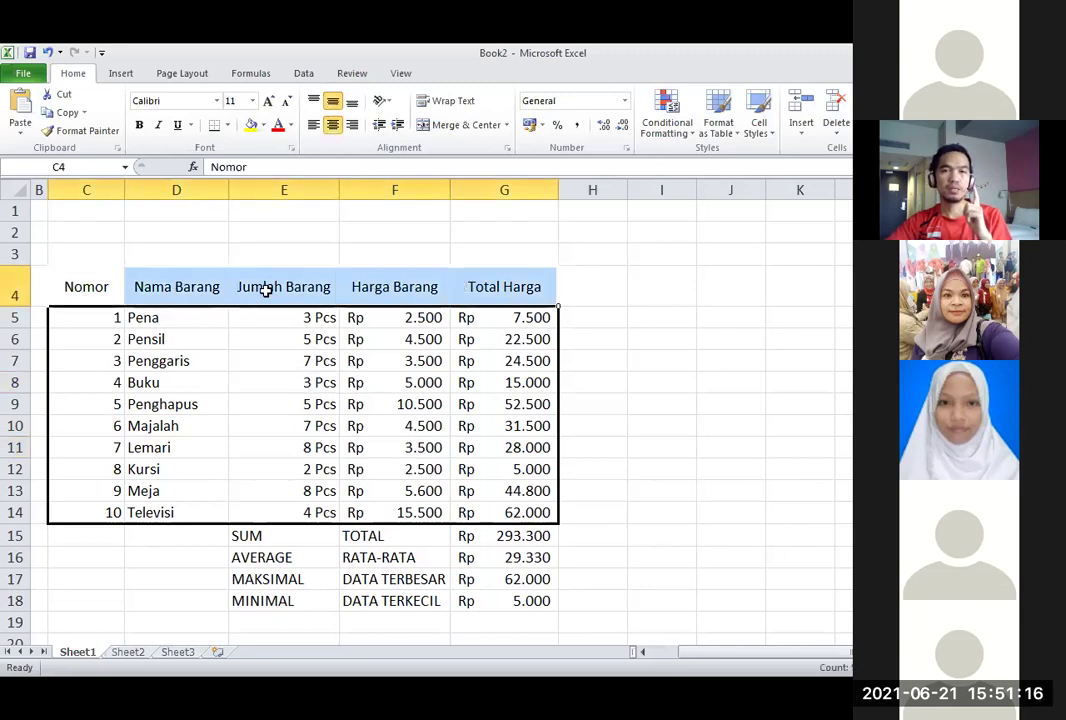
{"action": "right_click", "coordinate": [269, 294]}
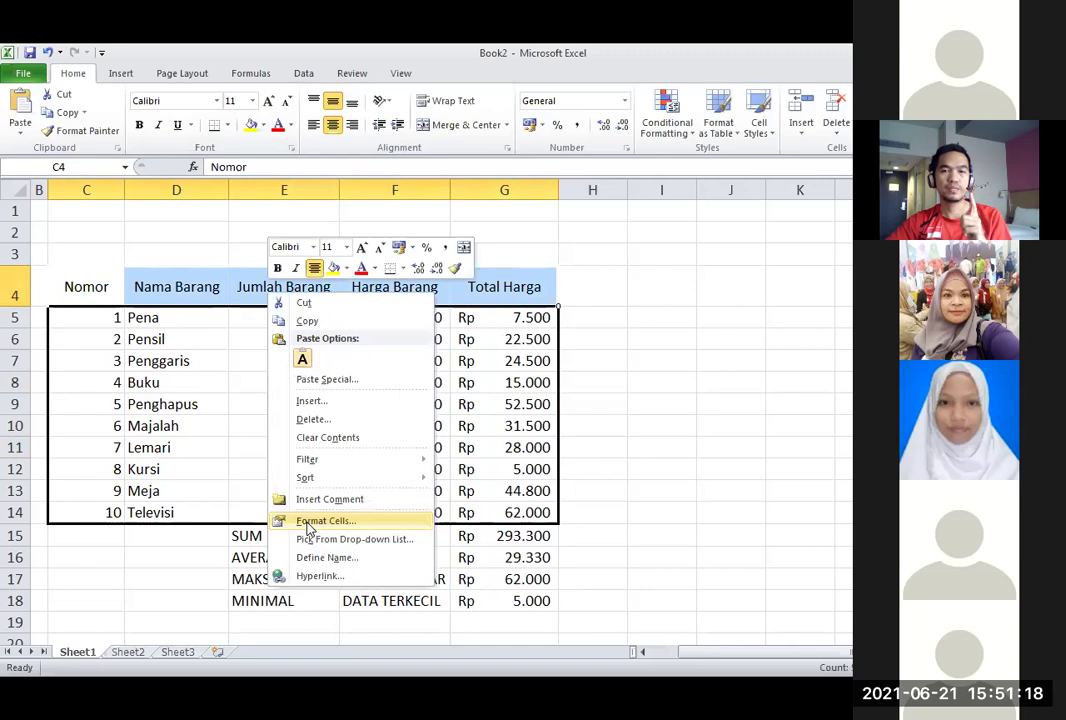
{"action": "left_click", "coordinate": [312, 523]}
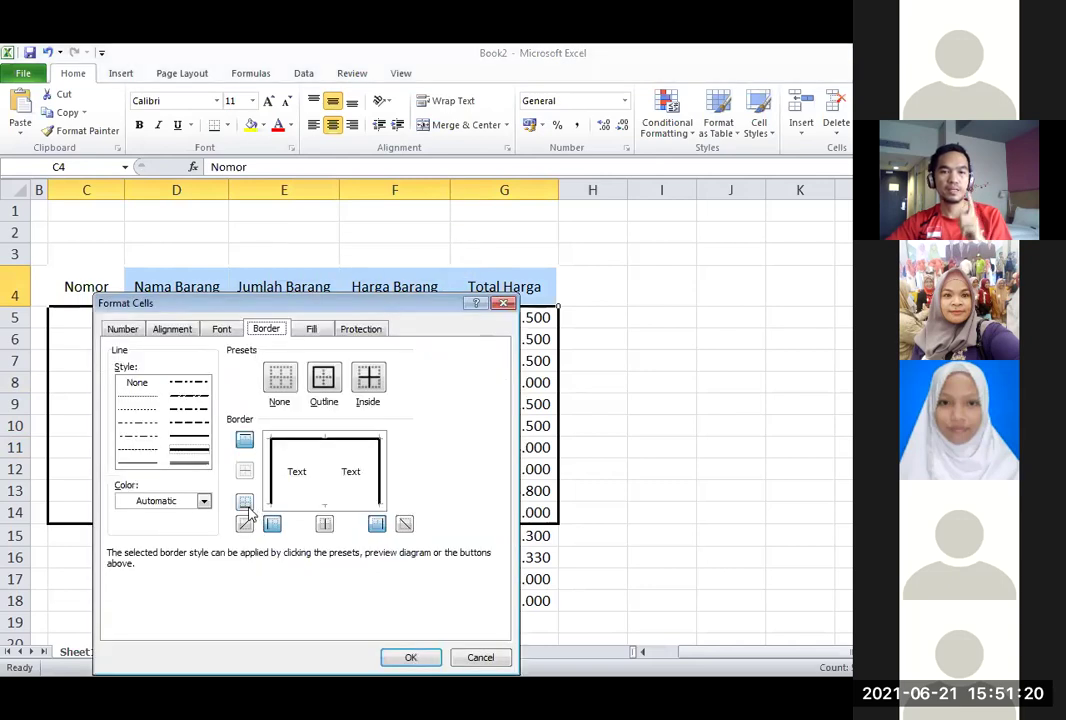
{"action": "left_click", "coordinate": [245, 502]}
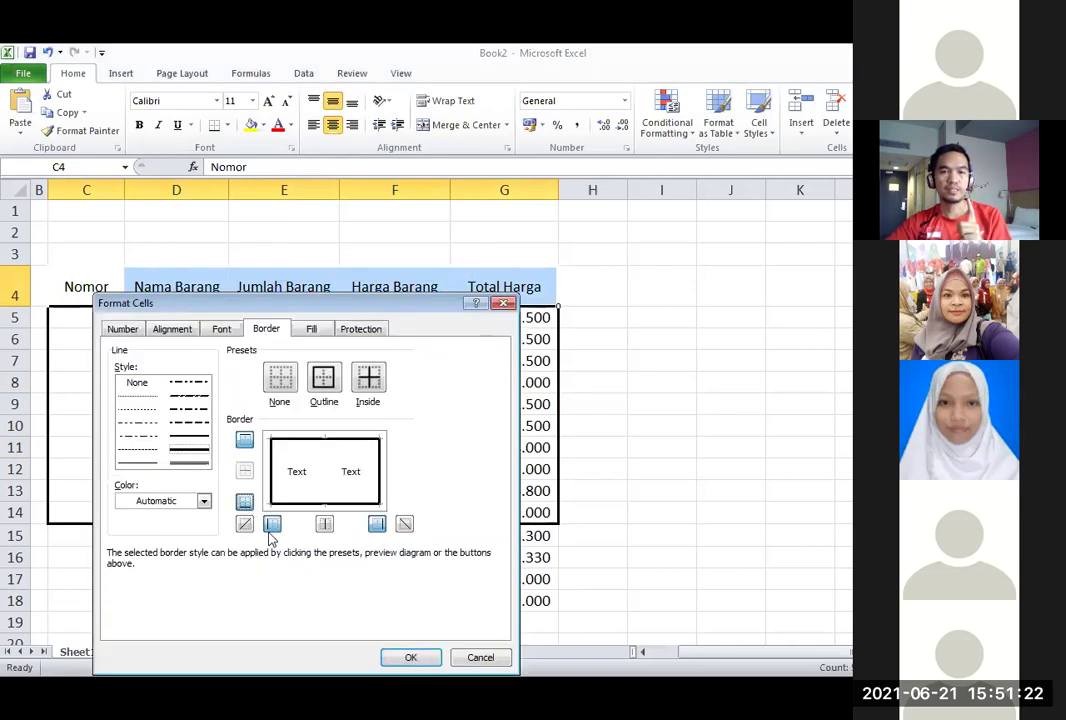
{"action": "left_click", "coordinate": [400, 658]}
{"action": "left_click", "coordinate": [304, 445]}
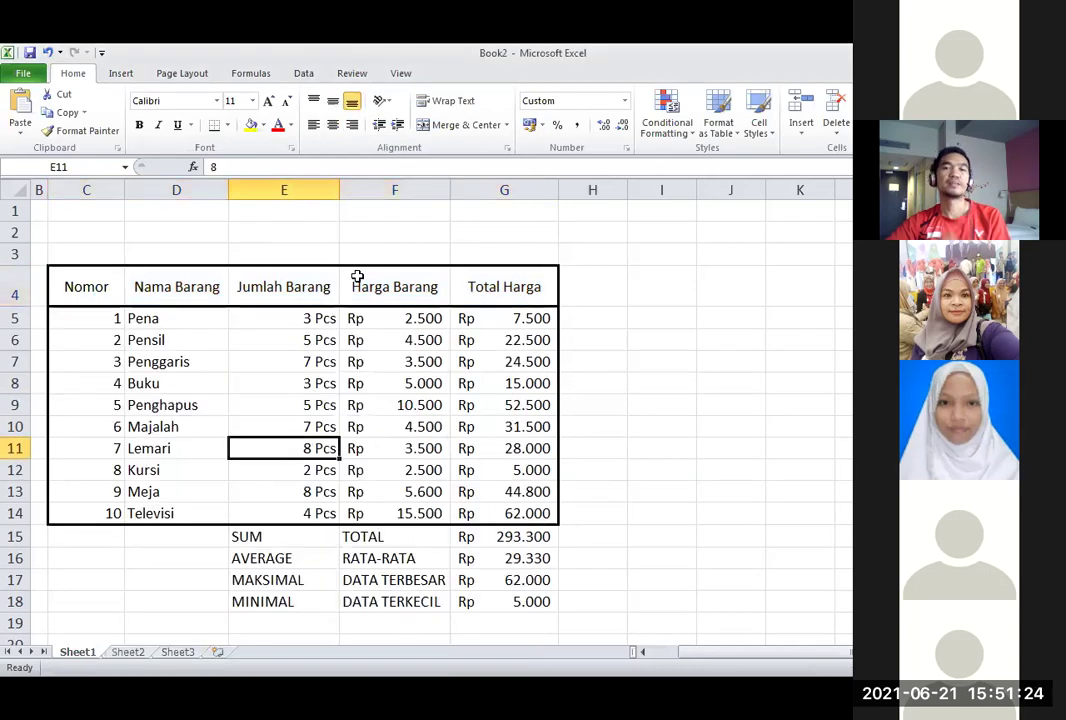
{"action": "left_click", "coordinate": [383, 214]}
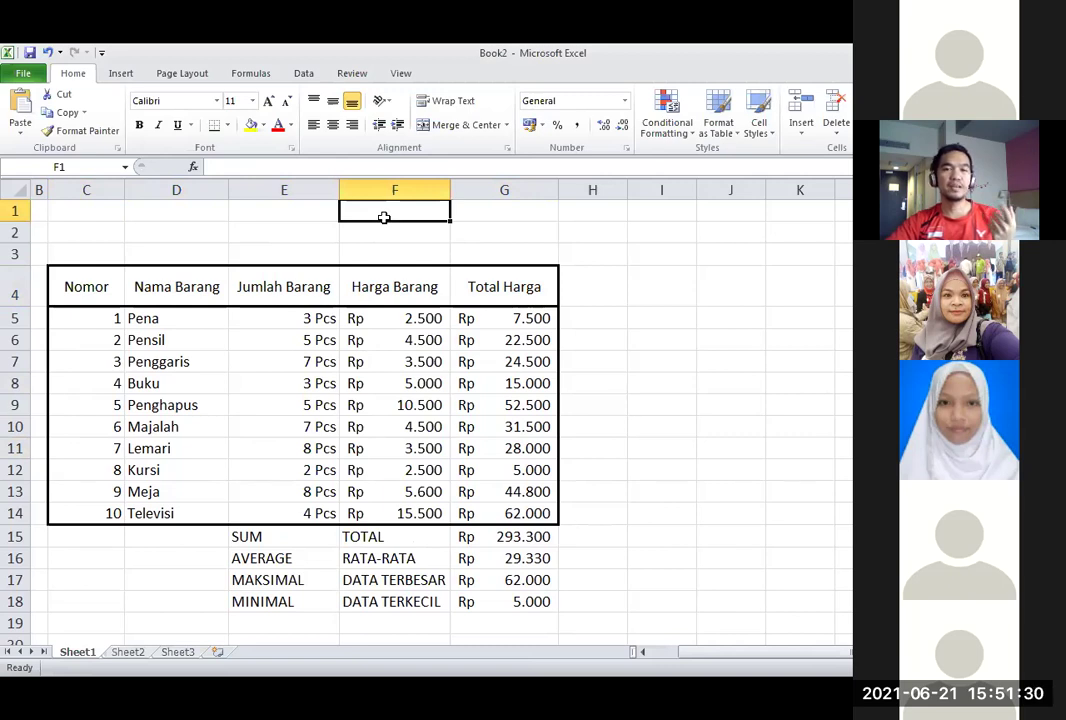
{"action": "left_click", "coordinate": [302, 381]}
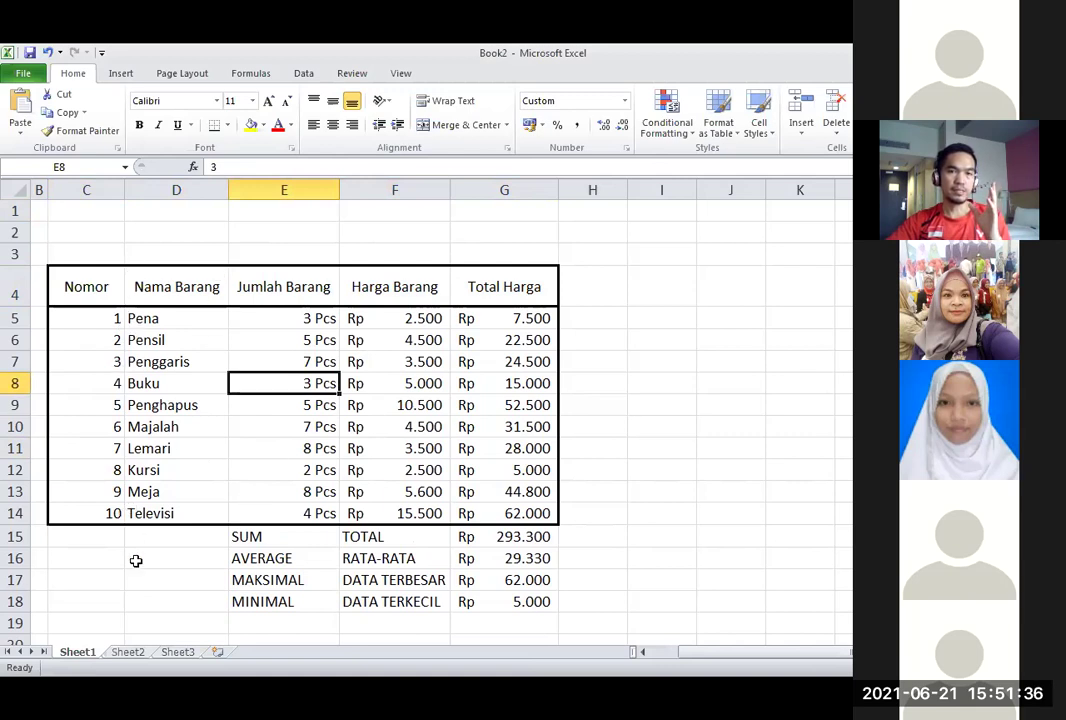
{"action": "left_click_drag", "start_coordinate": [80, 279], "coordinate": [492, 514]}
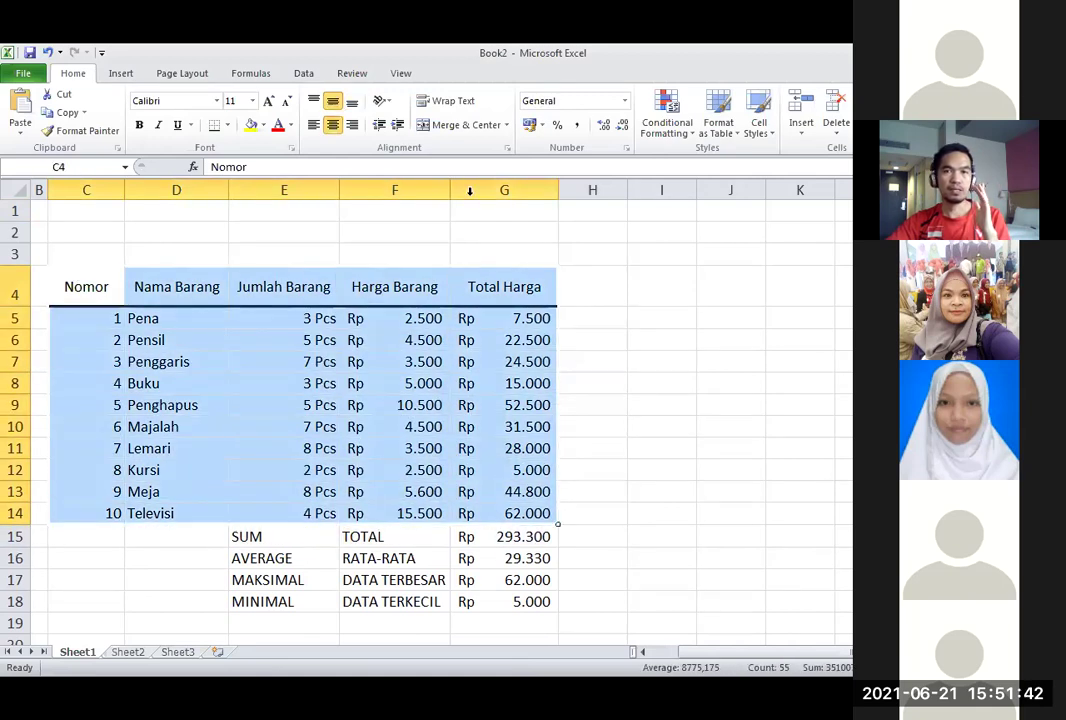
{"action": "right_click", "coordinate": [267, 383]}
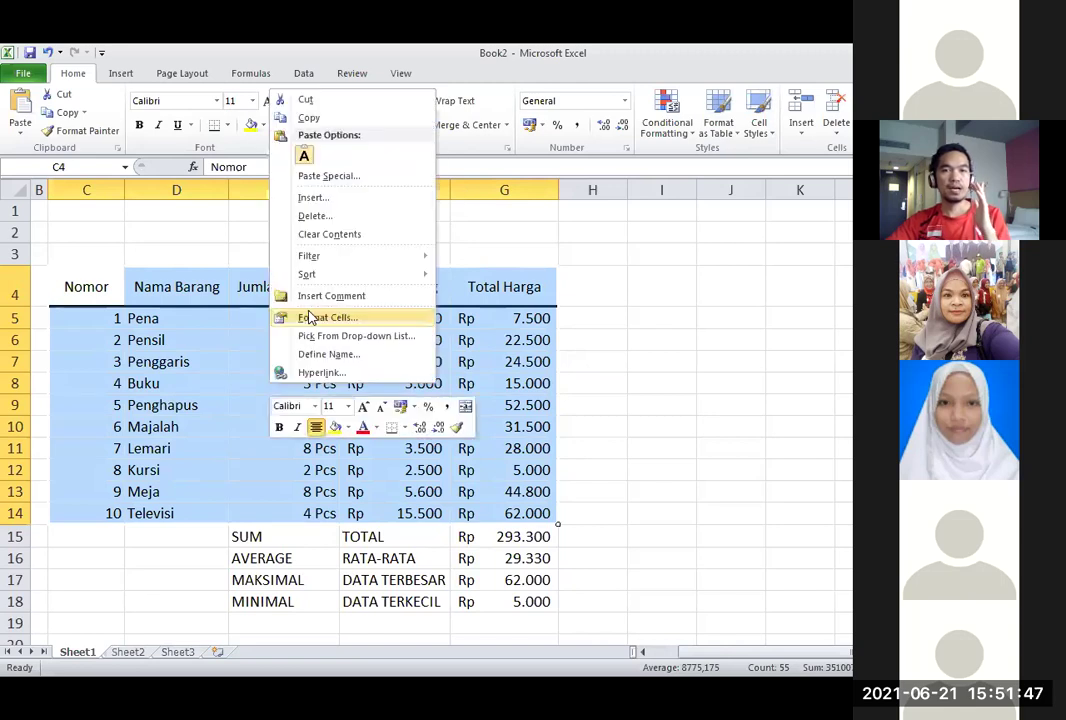
{"action": "right_click", "coordinate": [205, 363]}
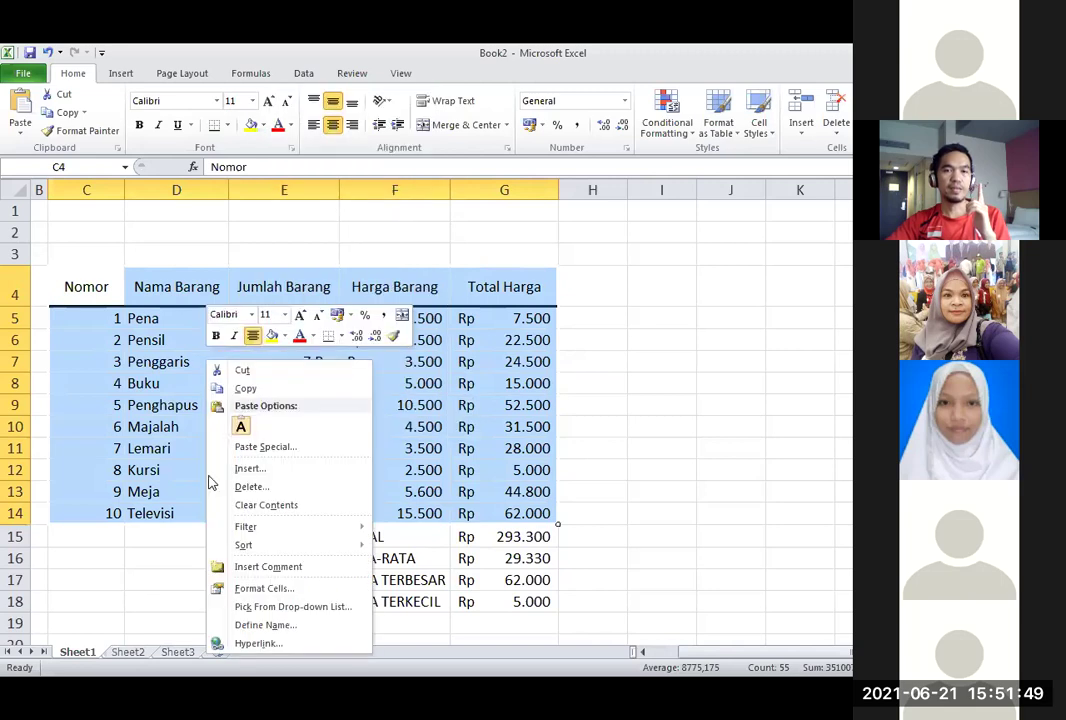
{"action": "left_click", "coordinate": [248, 592]}
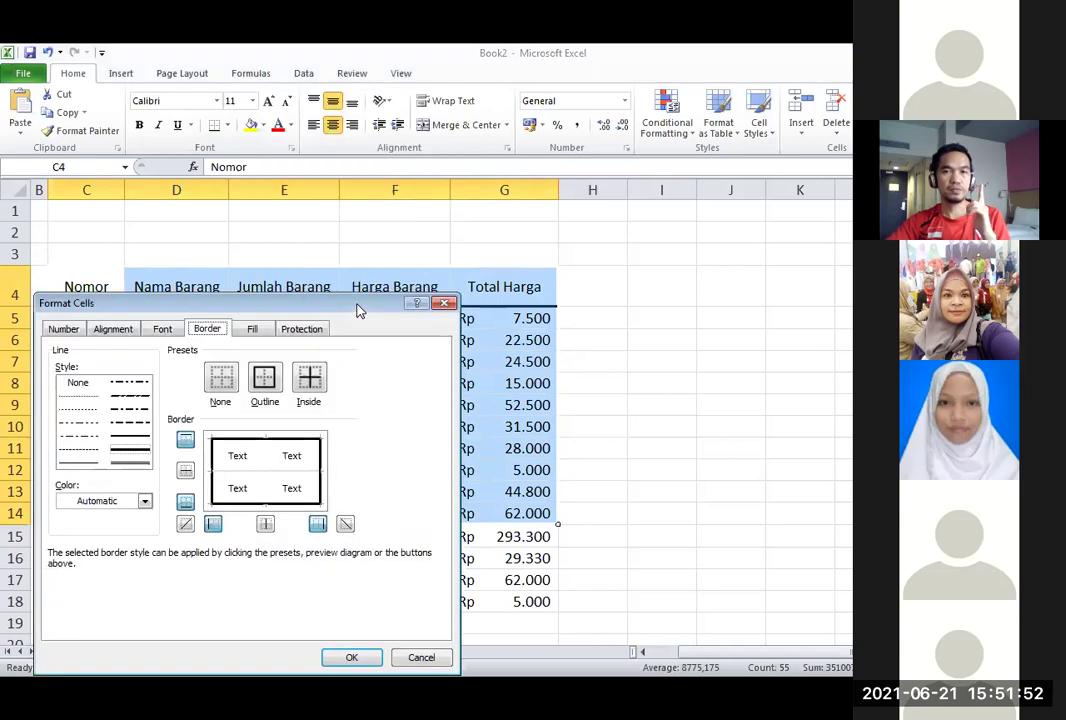
{"action": "left_click_drag", "start_coordinate": [260, 303], "coordinate": [365, 116]}
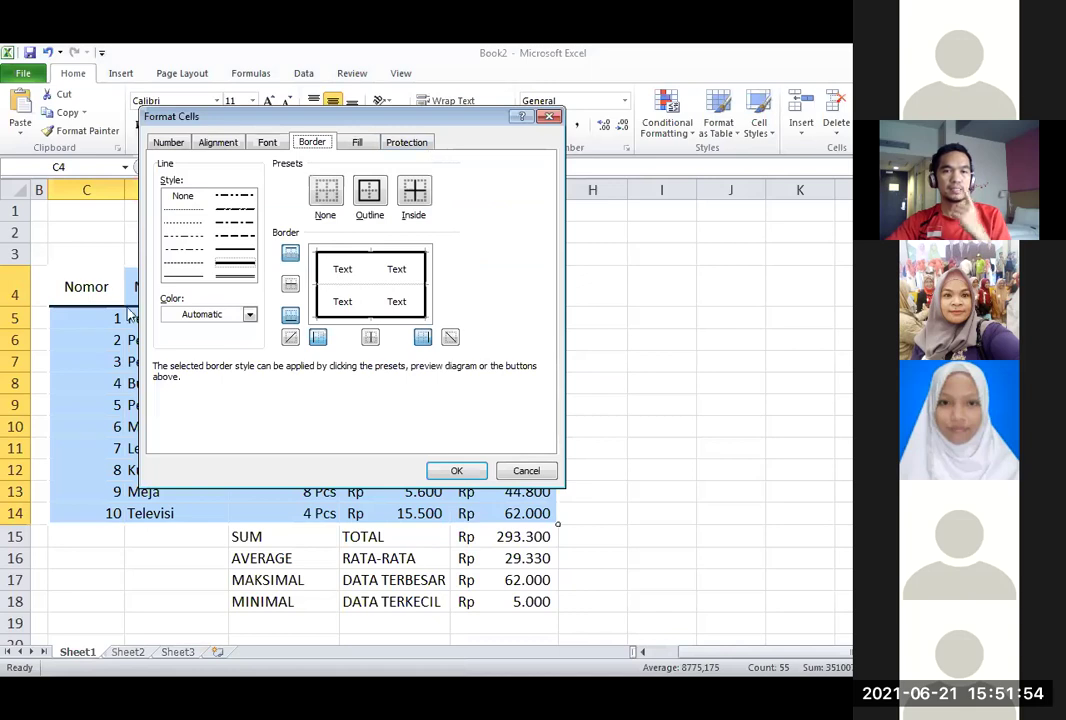
{"action": "left_click_drag", "start_coordinate": [278, 121], "coordinate": [425, 133]}
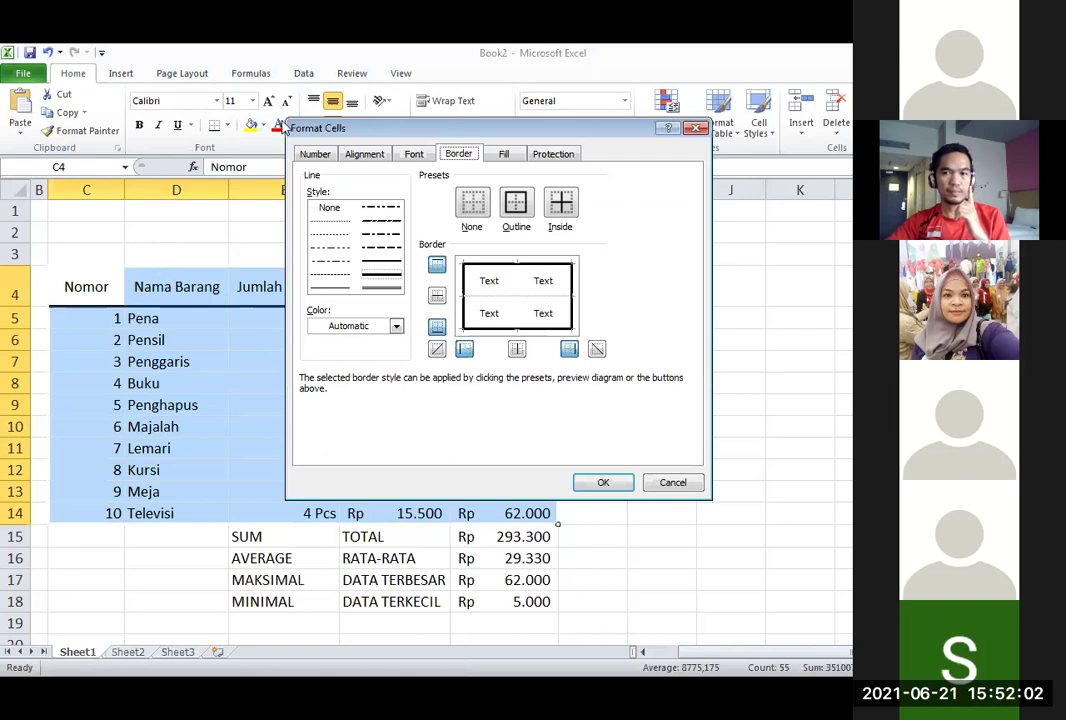
{"action": "left_click_drag", "start_coordinate": [287, 128], "coordinate": [117, 123]}
{"action": "left_click", "coordinate": [346, 199]}
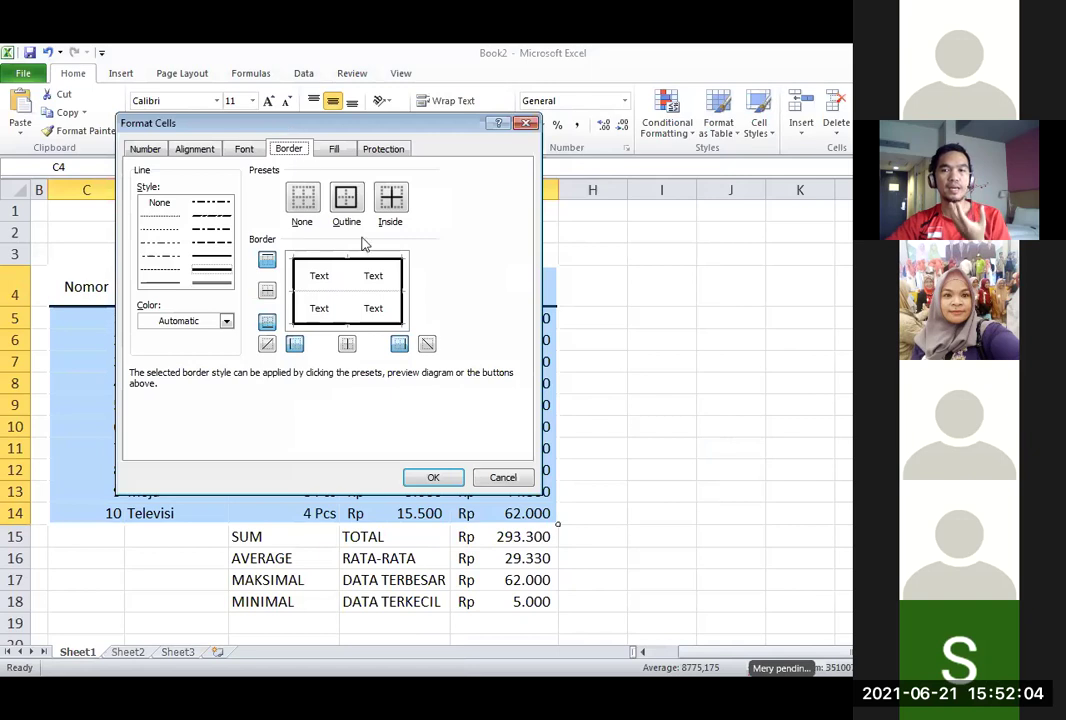
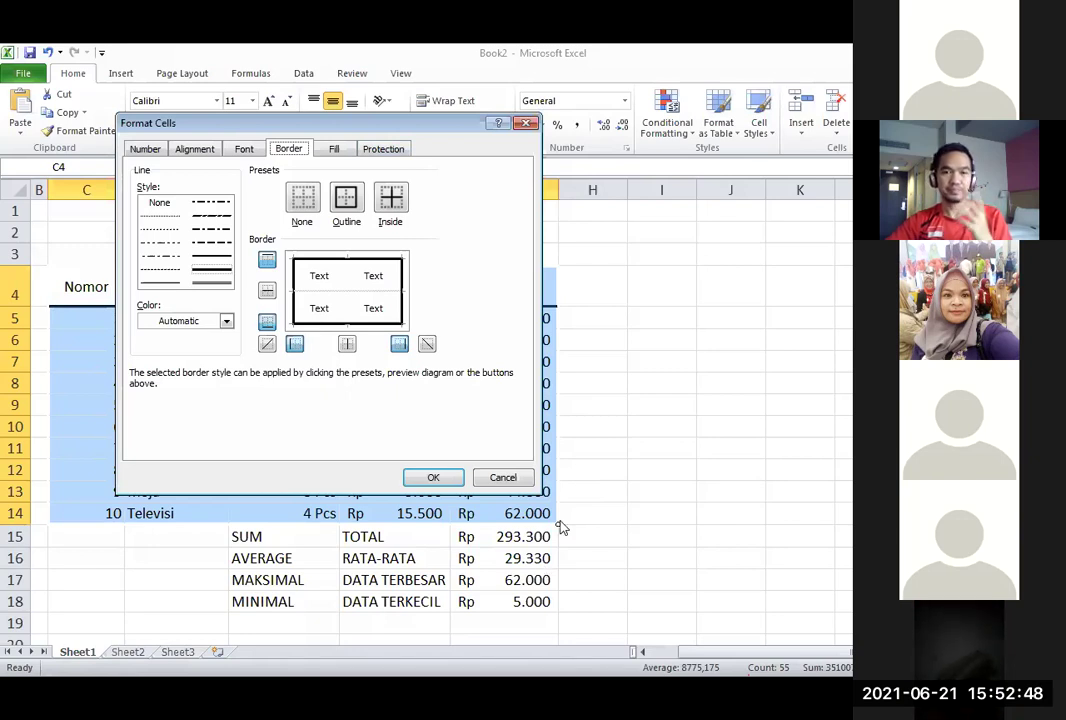
{"action": "left_click", "coordinate": [503, 478]}
{"action": "left_click", "coordinate": [283, 424]}
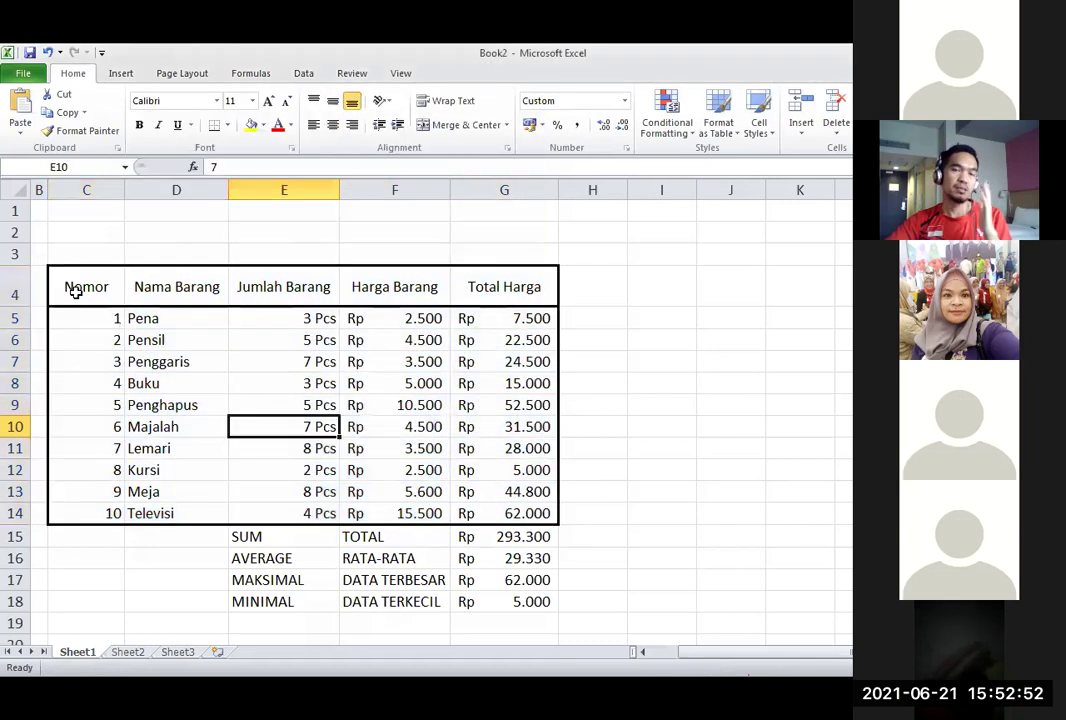
Add thick vertical border lines between the columns of the table range C4:G14.
{"action": "left_click_drag", "start_coordinate": [71, 282], "coordinate": [485, 513]}
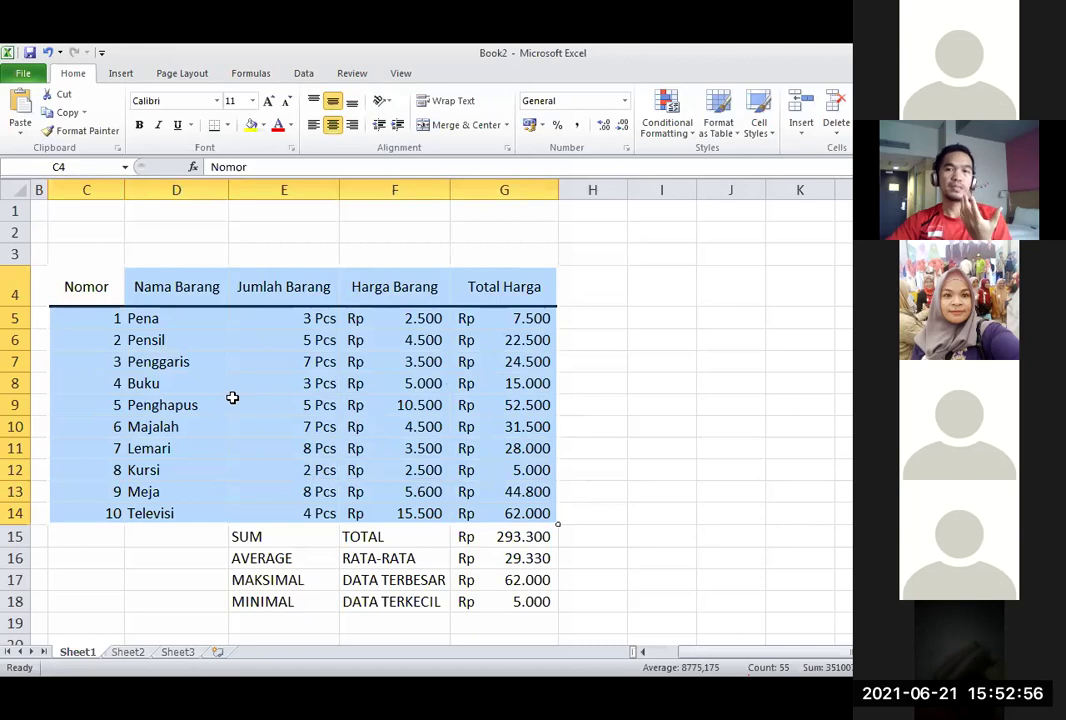
{"action": "right_click", "coordinate": [234, 345]}
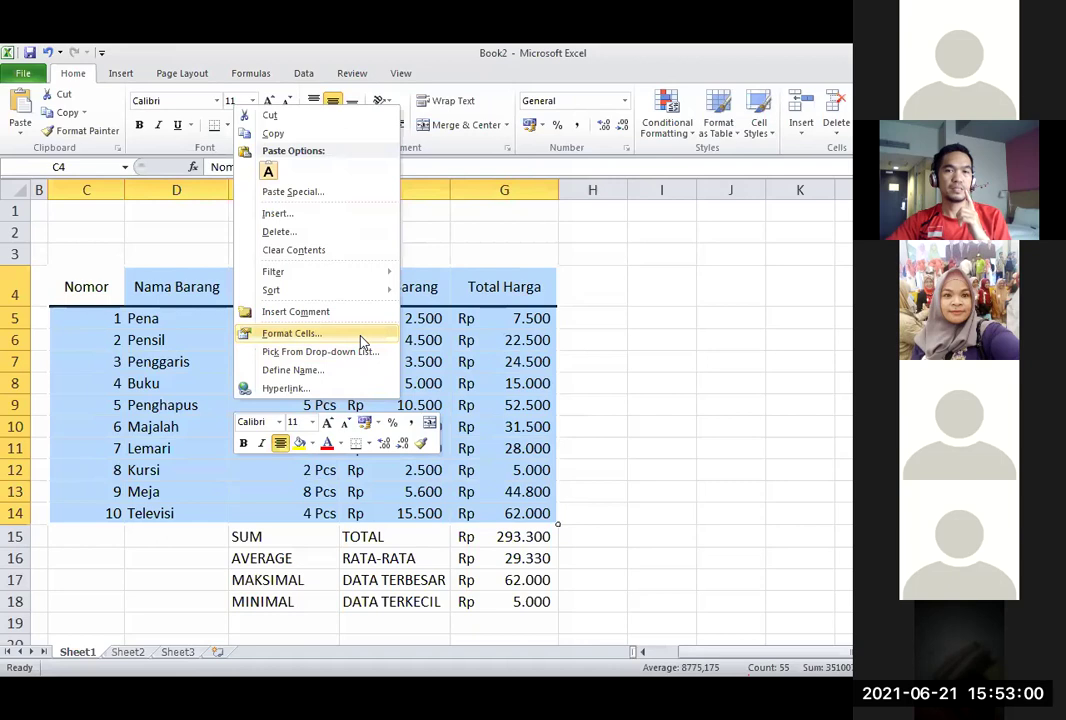
{"action": "left_click", "coordinate": [354, 332]}
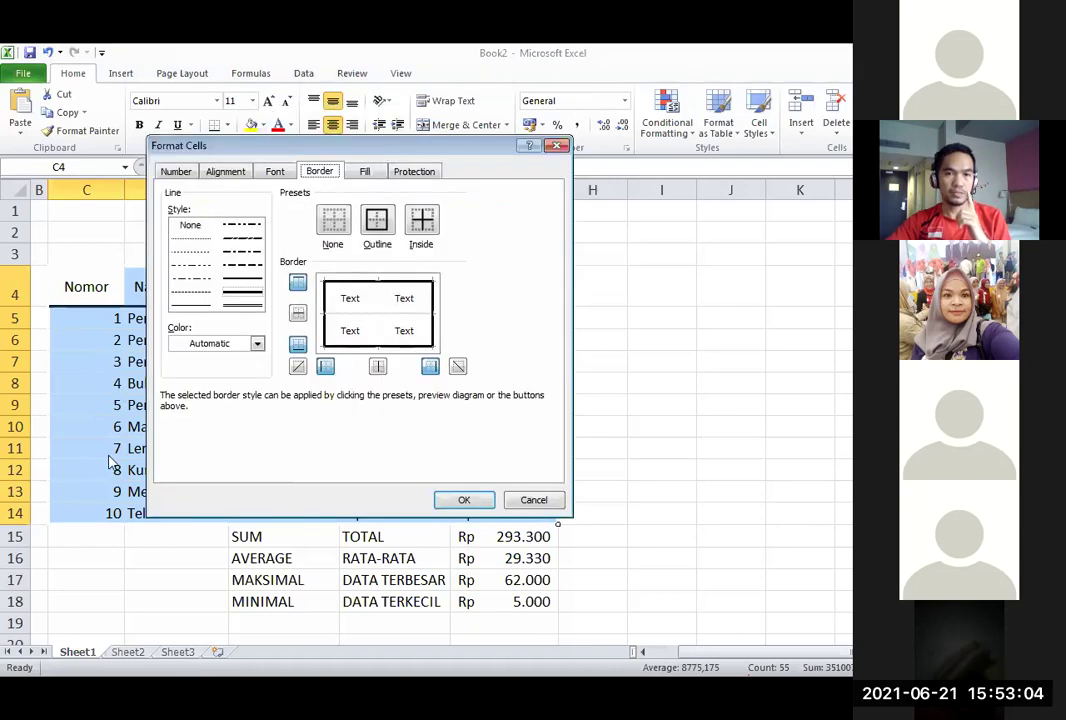
{"action": "left_click_drag", "start_coordinate": [300, 145], "coordinate": [190, 548]}
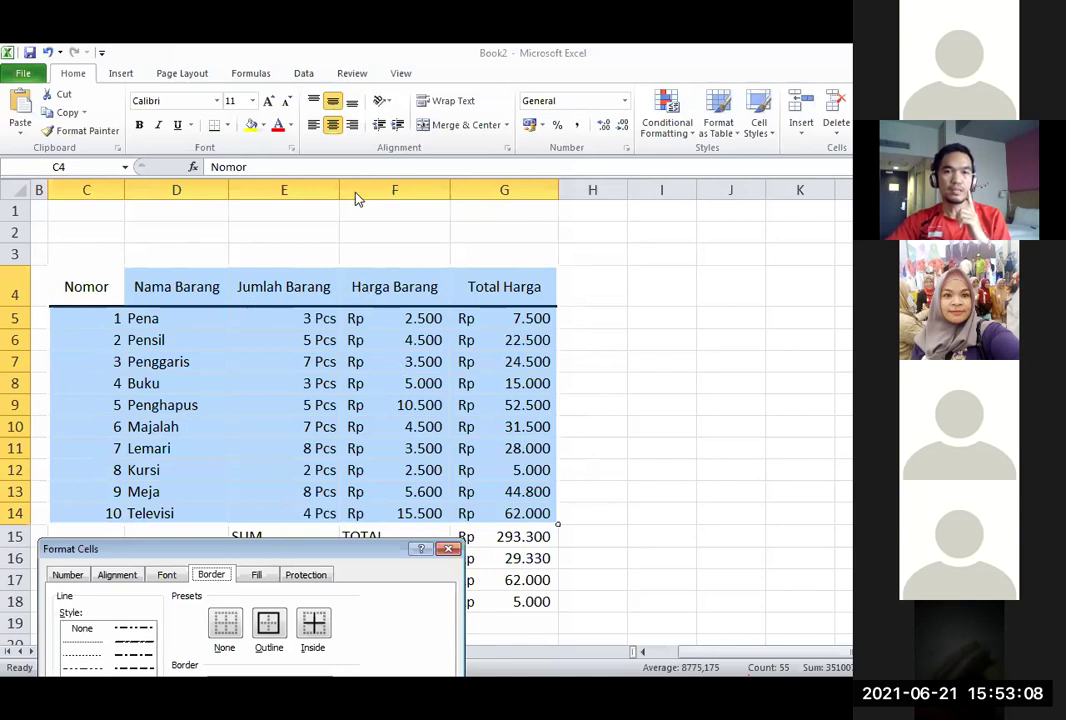
{"action": "left_click_drag", "start_coordinate": [205, 548], "coordinate": [280, 198]}
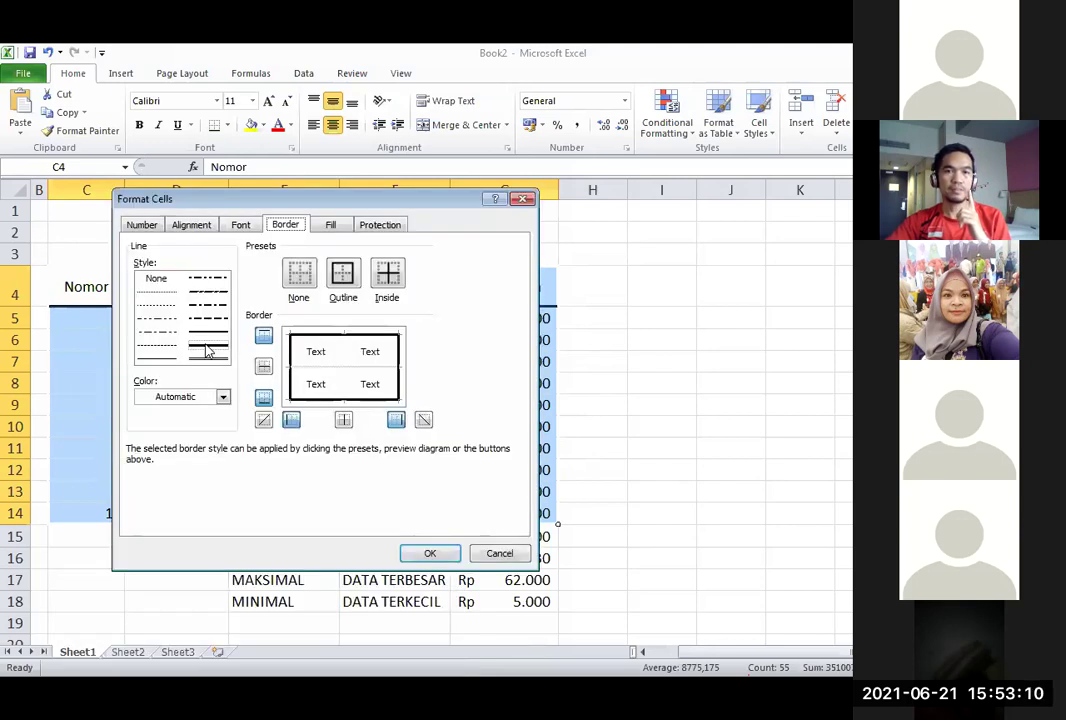
{"action": "left_click", "coordinate": [344, 420]}
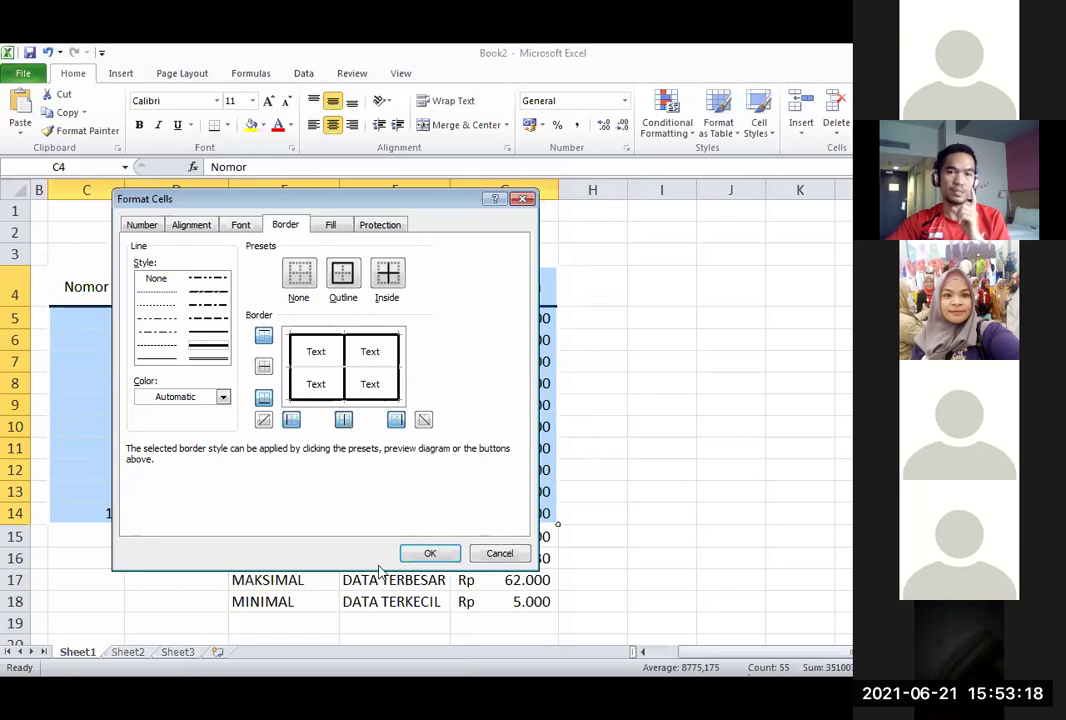
{"action": "key", "text": "Return"}
{"action": "left_click", "coordinate": [284, 448]}
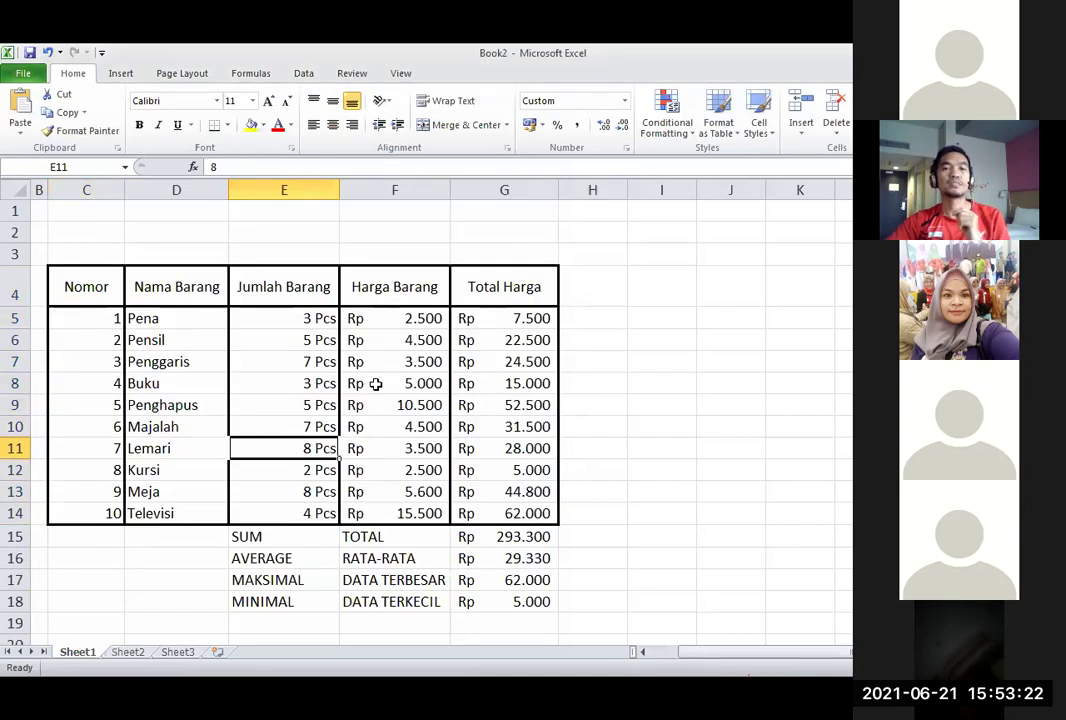
{"action": "left_click", "coordinate": [372, 384]}
{"action": "left_click", "coordinate": [354, 424]}
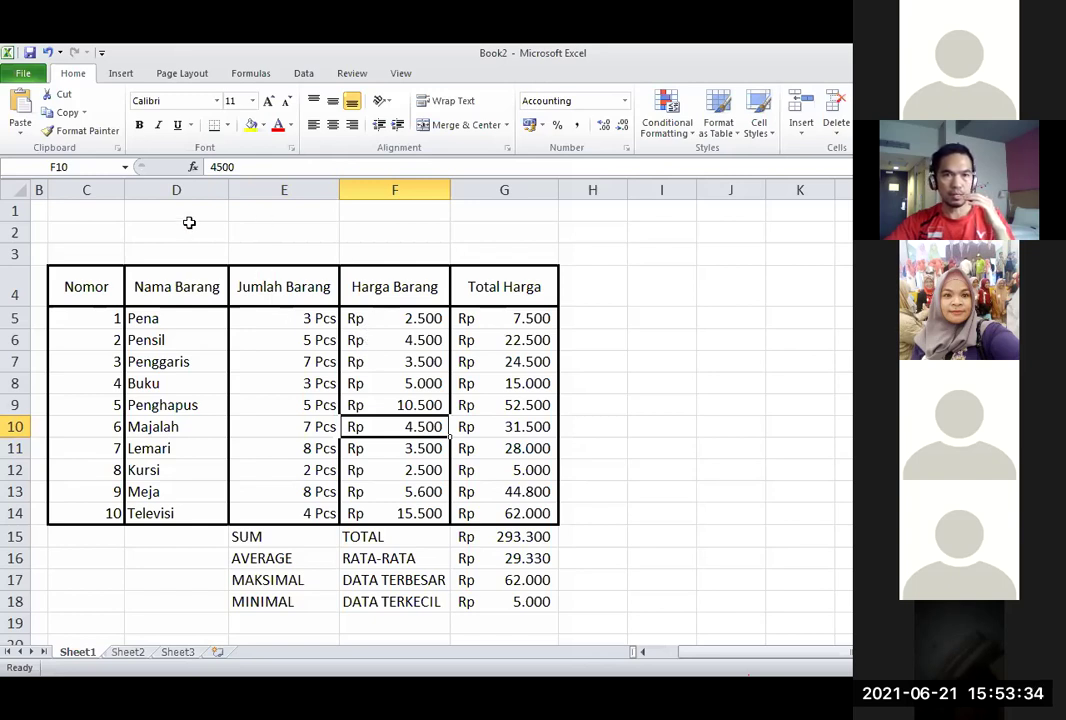
{"action": "left_click", "coordinate": [283, 232]}
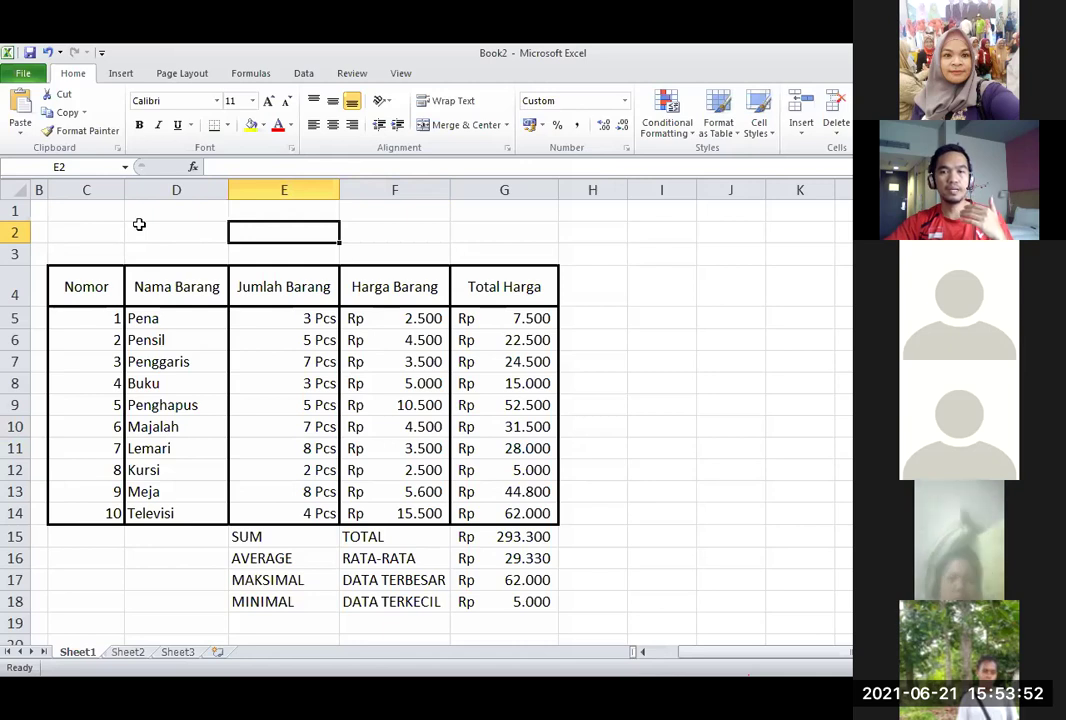
{"action": "left_click", "coordinate": [297, 470]}
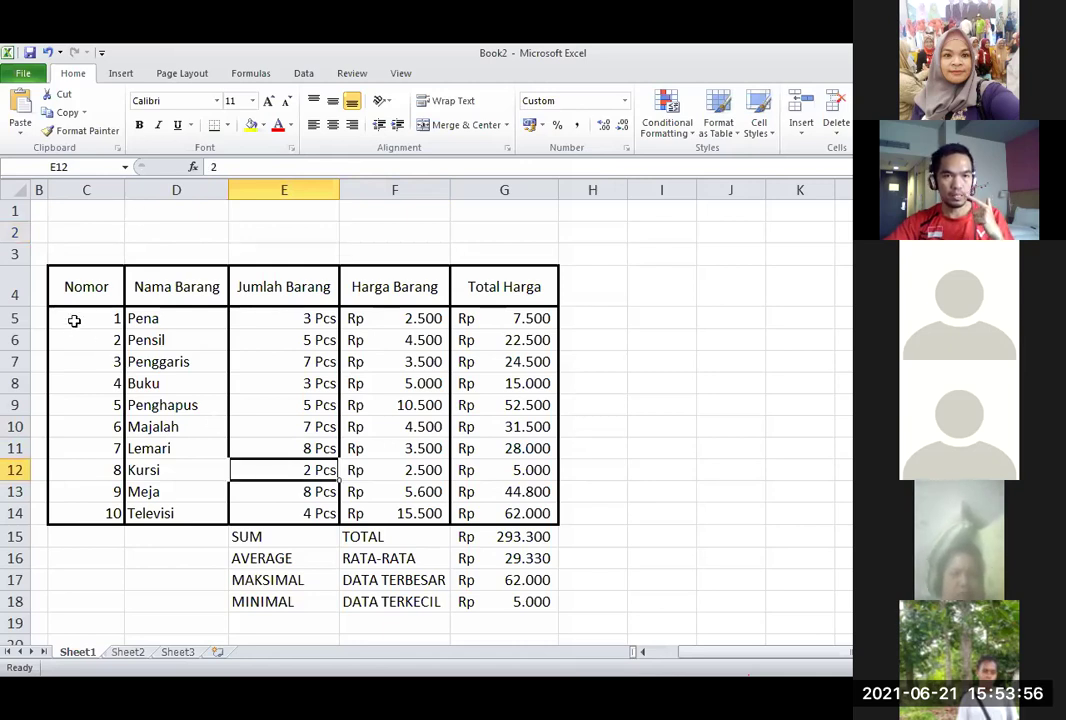
Add thin solid horizontal border lines between the data rows of C5:G14.
{"action": "left_click_drag", "start_coordinate": [74, 318], "coordinate": [492, 513]}
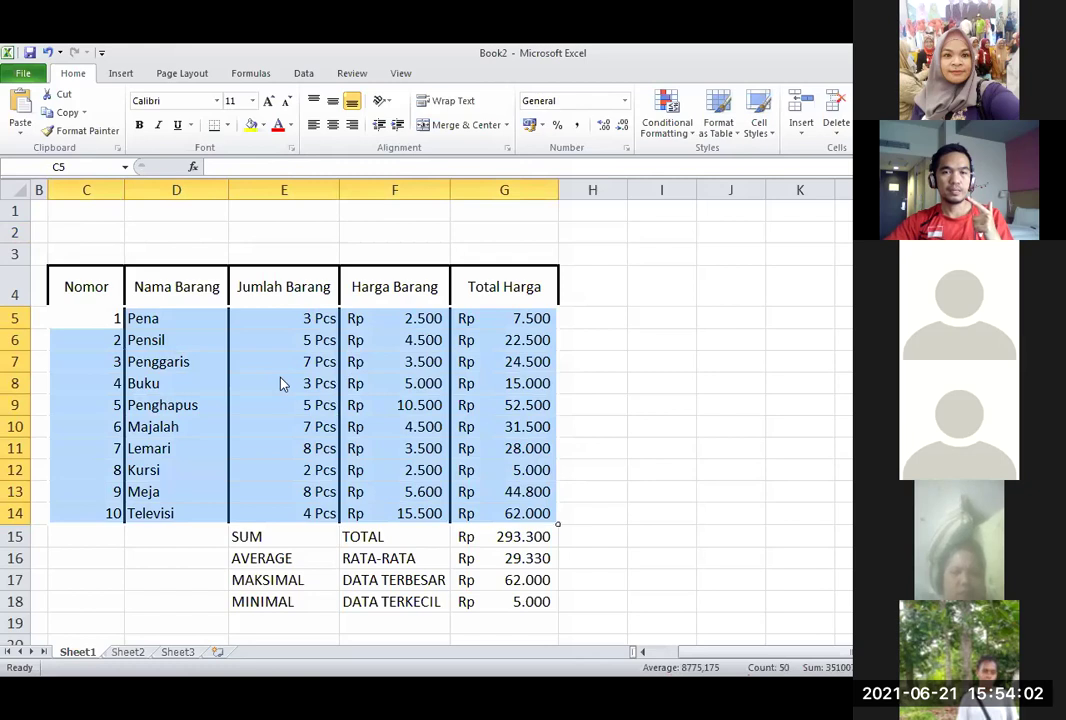
{"action": "right_click", "coordinate": [281, 383]}
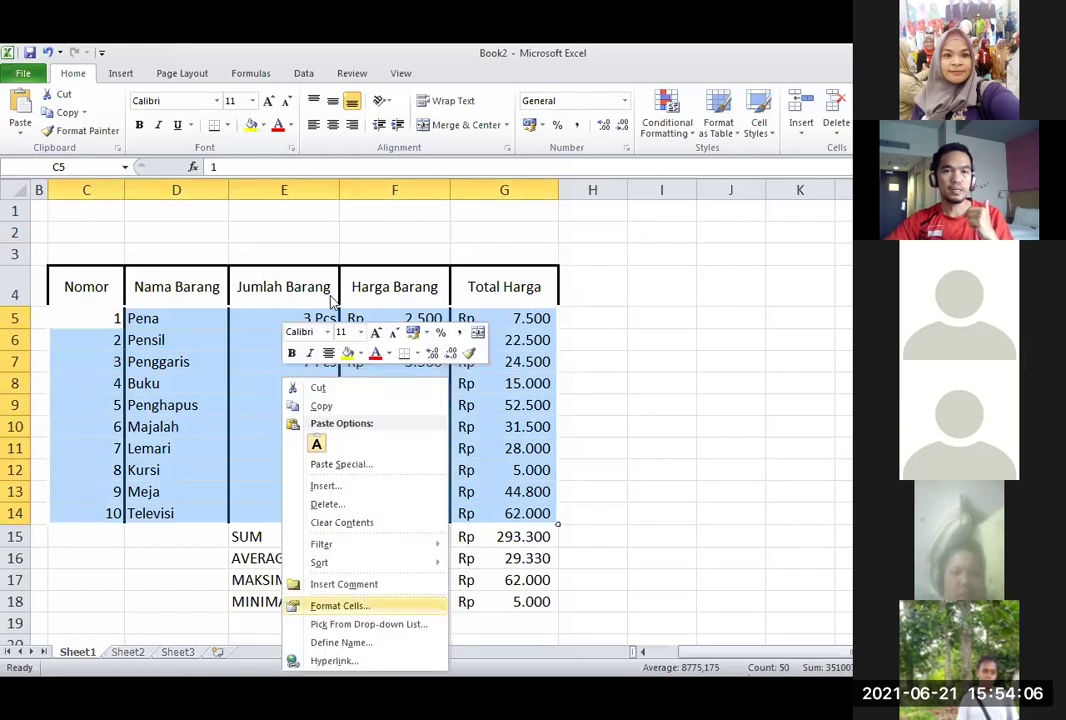
{"action": "key", "text": "Return"}
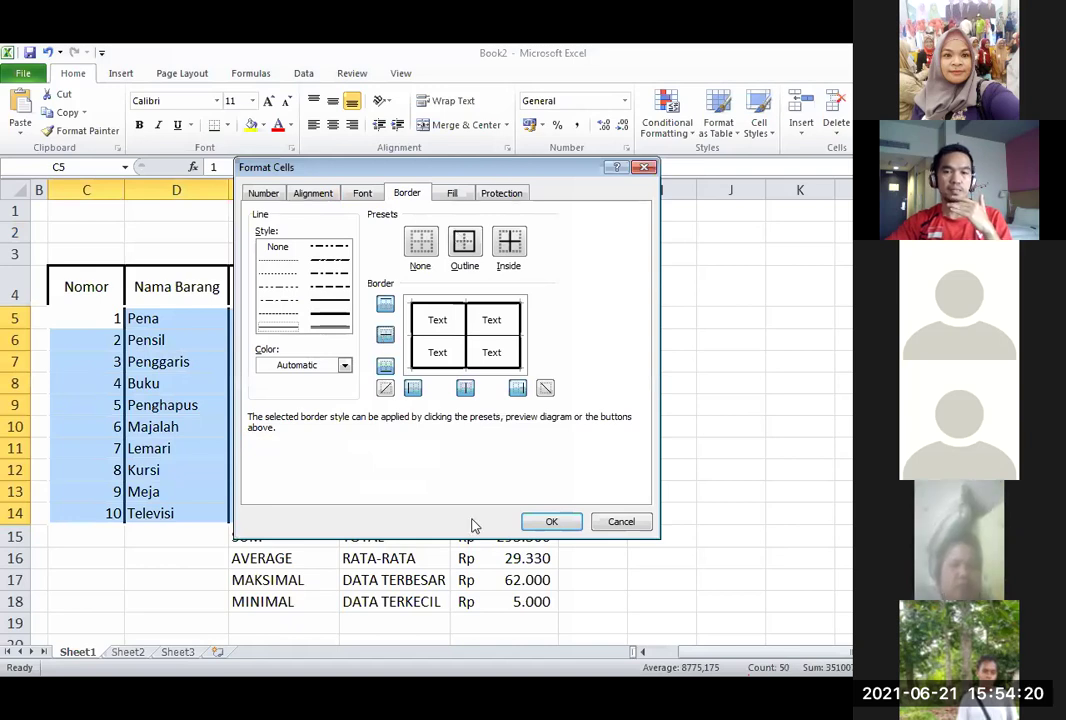
{"action": "left_click", "coordinate": [551, 521]}
{"action": "left_click", "coordinate": [278, 409]}
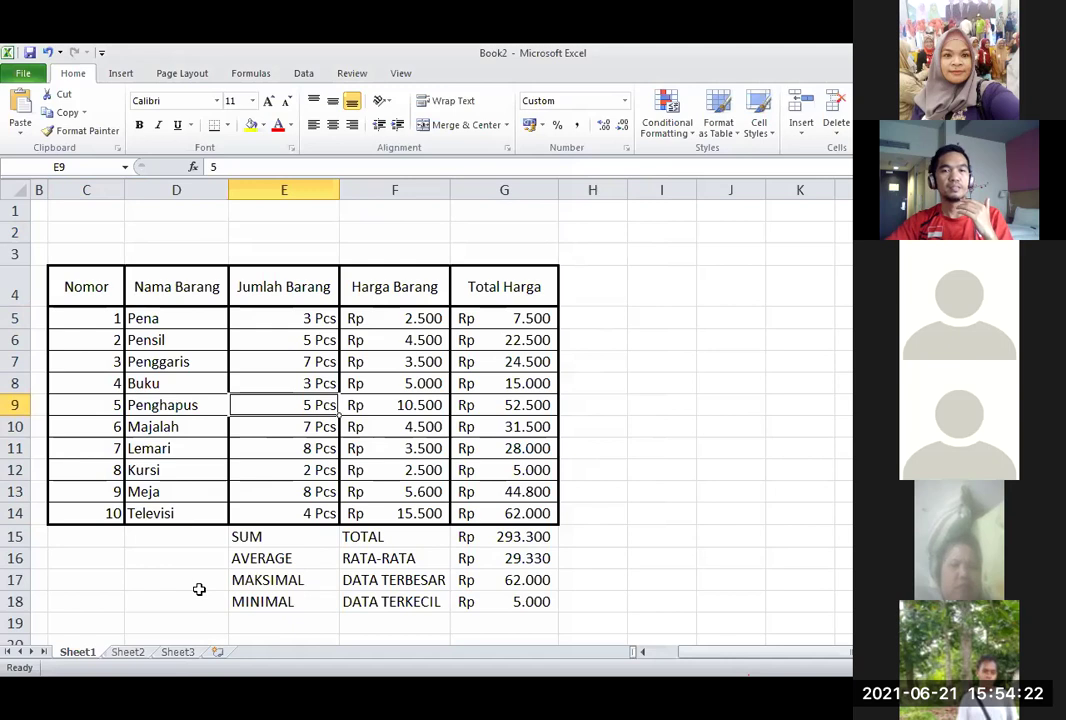
{"action": "key", "text": "Left"}
{"action": "key", "text": "Down"}
{"action": "key", "text": "Down"}
{"action": "key", "text": "Down"}
{"action": "key", "text": "Down"}
{"action": "key", "text": "Down"}
{"action": "key", "text": "Down"}
{"action": "key", "text": "Down"}
{"action": "key", "text": "Down"}
{"action": "key", "text": "Down"}
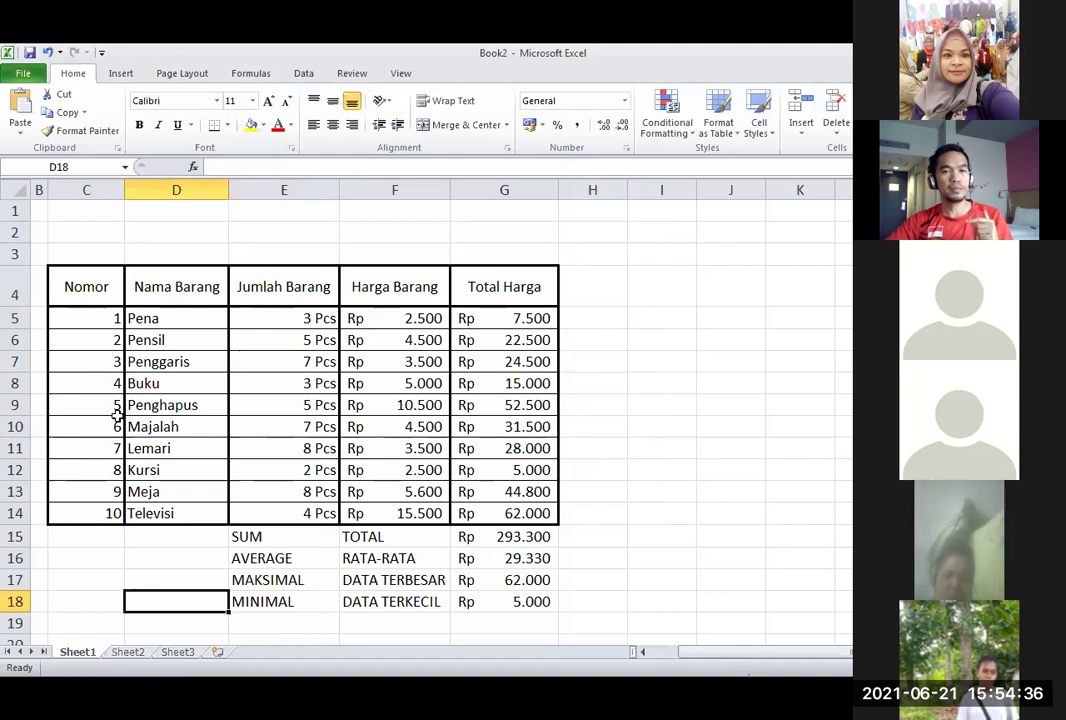
{"action": "left_click_drag", "start_coordinate": [96, 408], "coordinate": [509, 403]}
{"action": "left_click", "coordinate": [363, 346]}
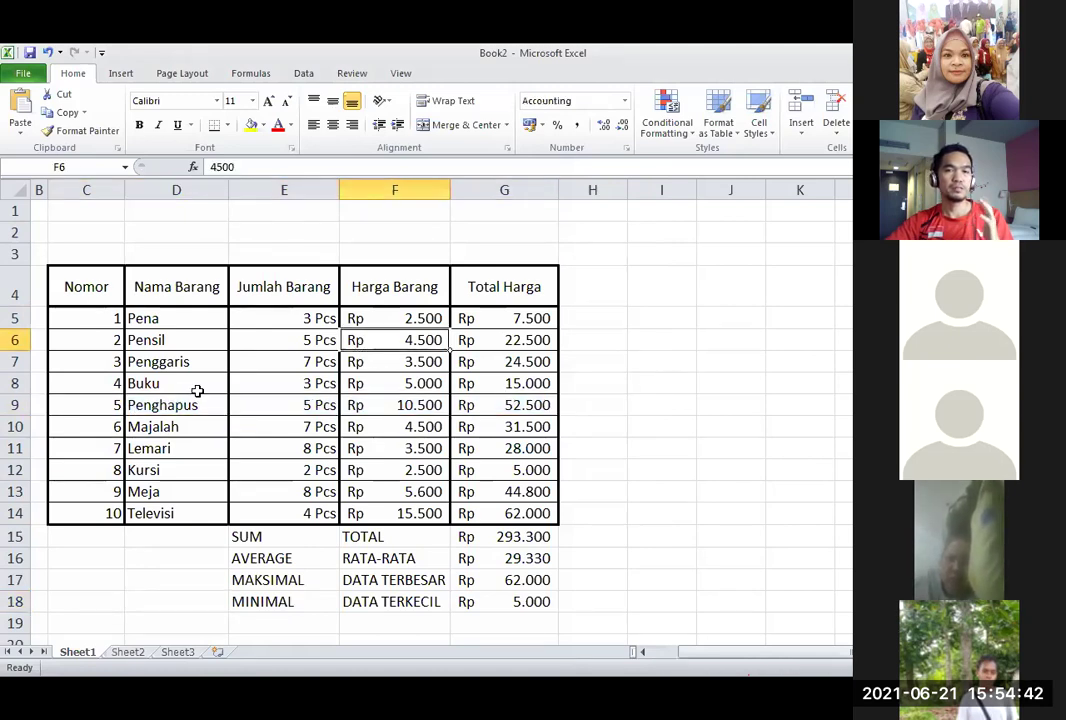
Apply a thick bottom border line to the Penghapus row, cells C9:G9.
{"action": "left_click_drag", "start_coordinate": [95, 404], "coordinate": [435, 404]}
{"action": "left_click_drag", "start_coordinate": [498, 394], "coordinate": [505, 404]}
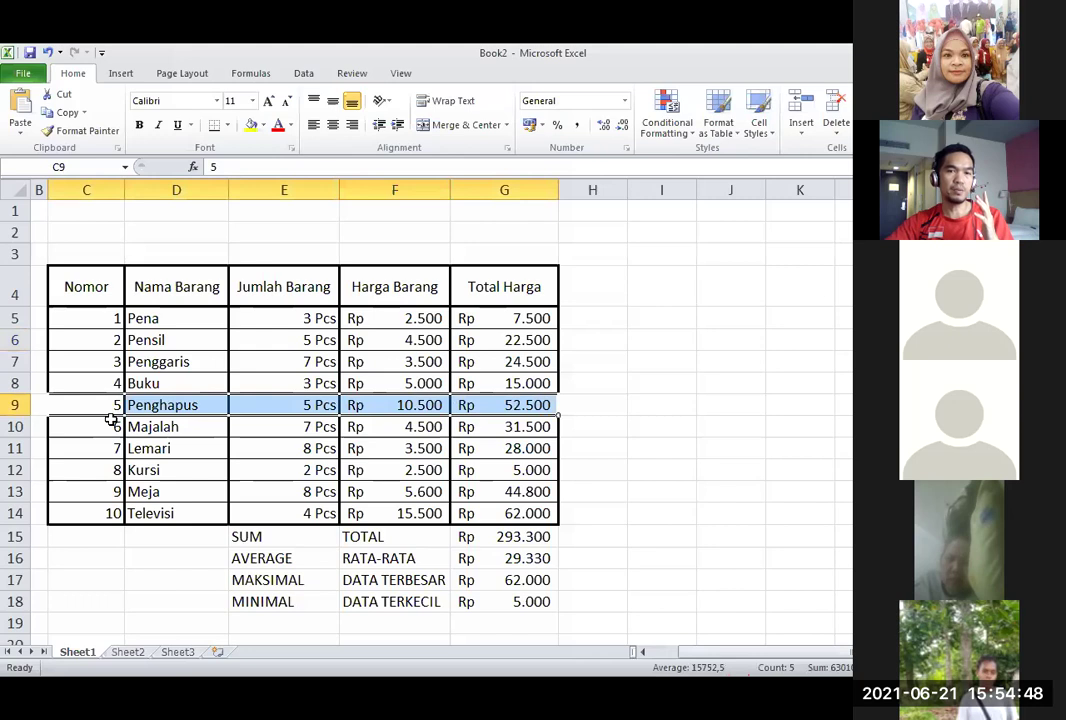
{"action": "right_click", "coordinate": [241, 407]}
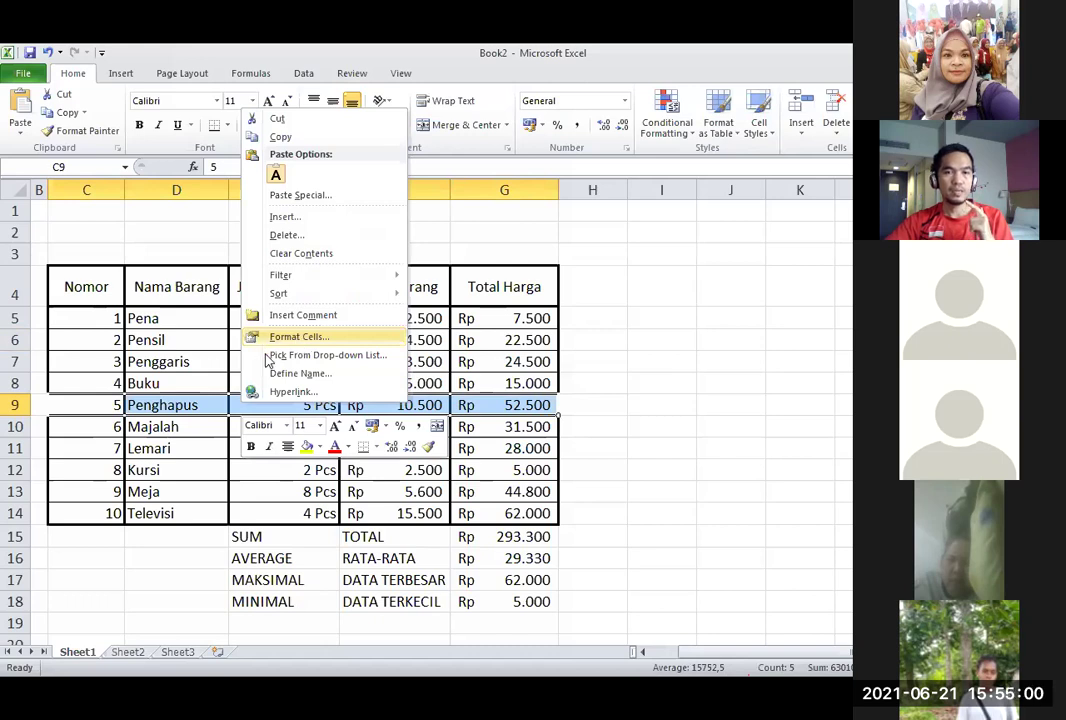
{"action": "left_click", "coordinate": [255, 337]}
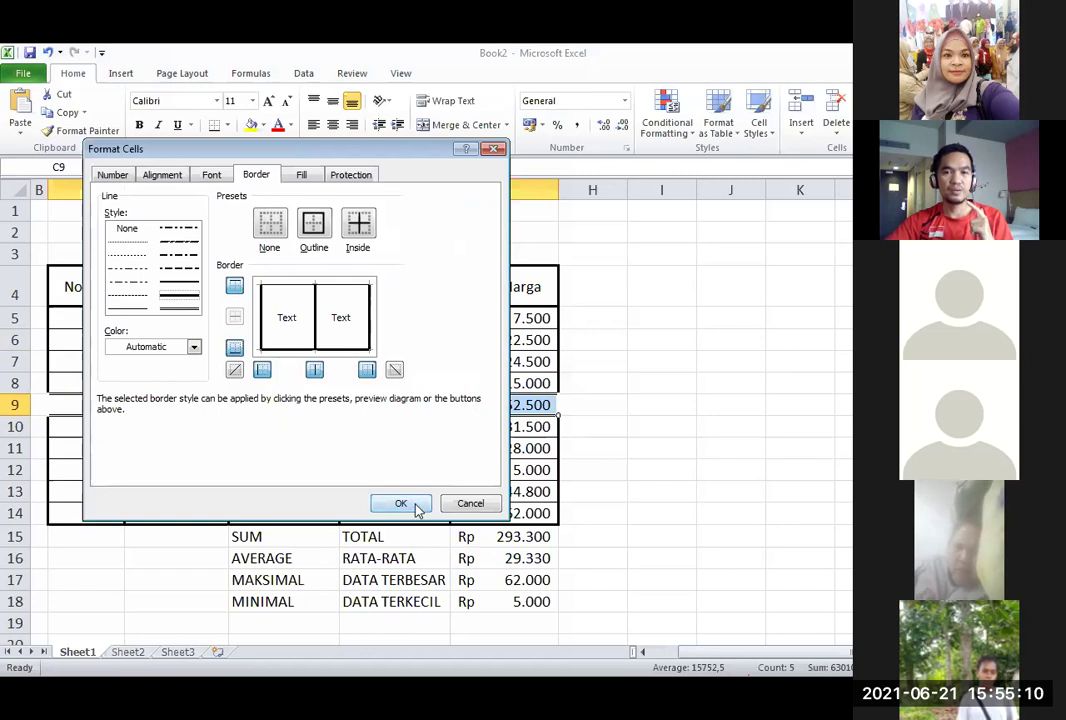
{"action": "key", "text": "Return"}
{"action": "left_click", "coordinate": [284, 471]}
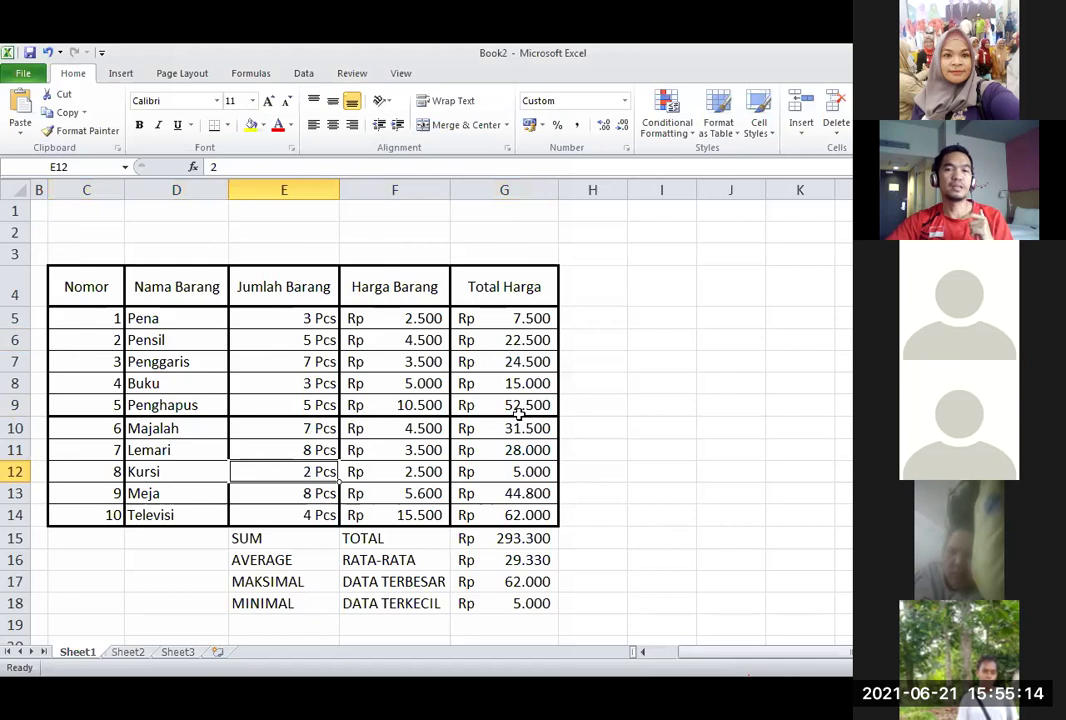
{"action": "key", "text": "Up"}
{"action": "key", "text": "Up"}
{"action": "key", "text": "Up"}
{"action": "key", "text": "Up"}
{"action": "key", "text": "Up"}
{"action": "key", "text": "Right"}
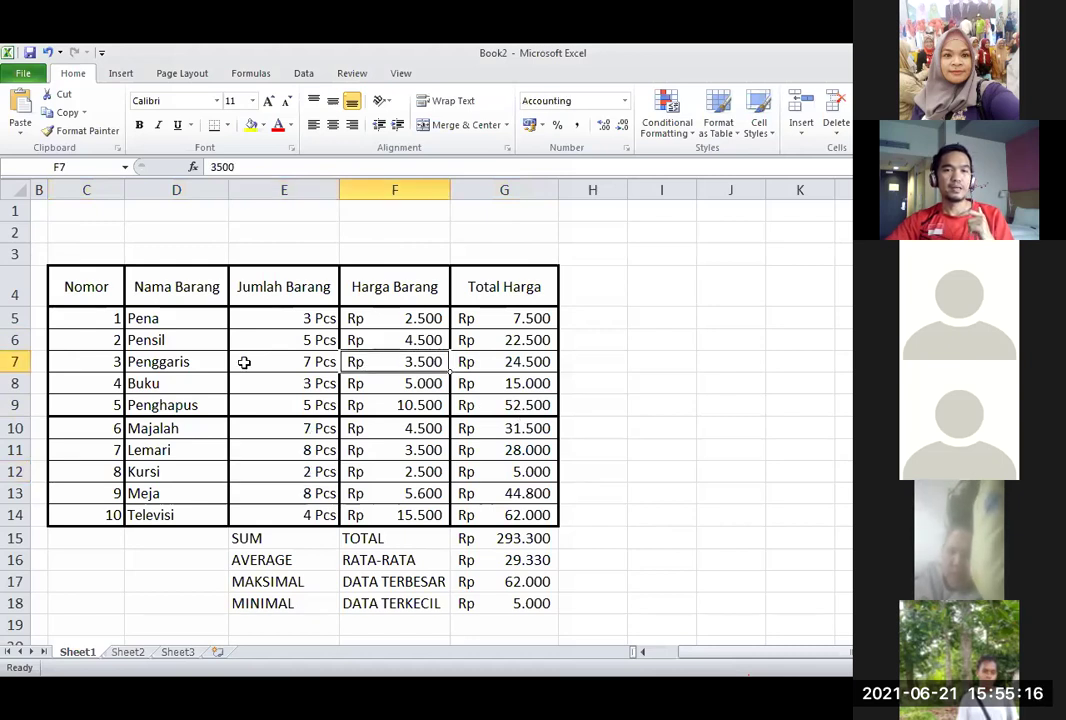
{"action": "left_click", "coordinate": [244, 362]}
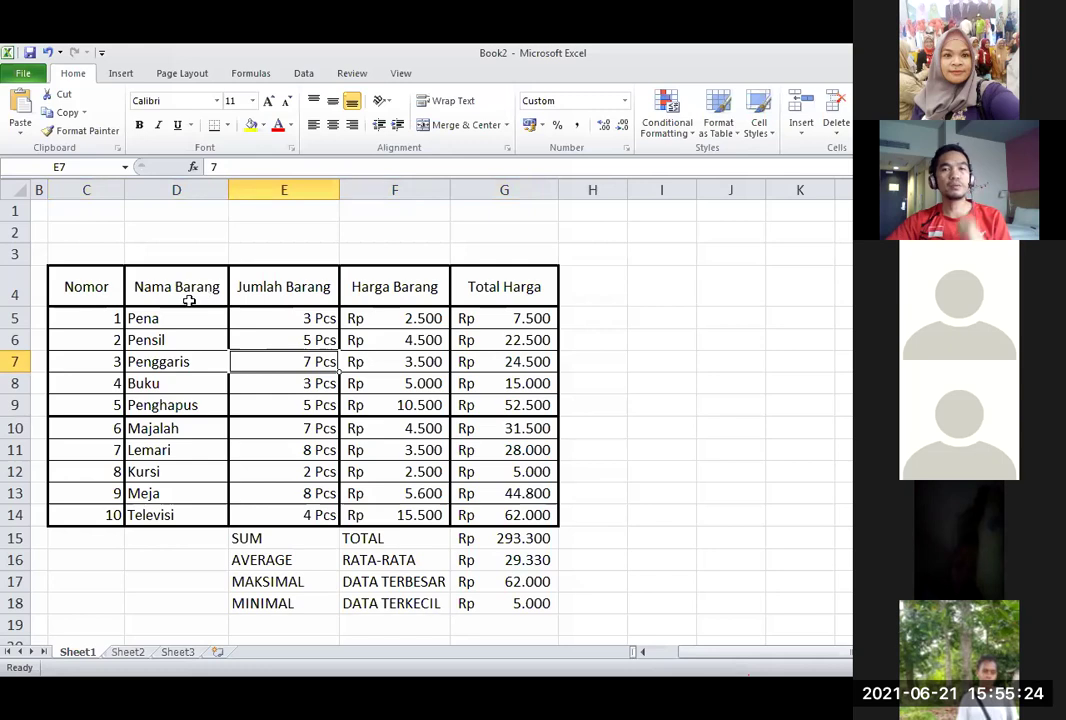
{"action": "left_click", "coordinate": [160, 208]}
{"action": "left_click", "coordinate": [235, 232], "text": "shift"}
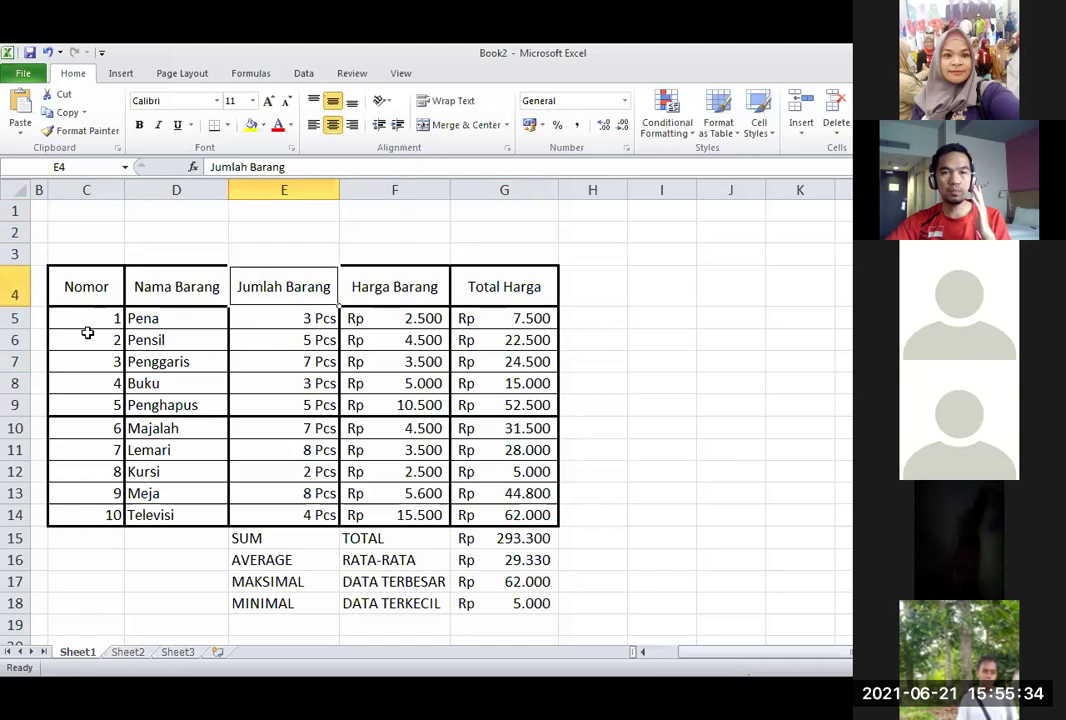
{"action": "left_click_drag", "start_coordinate": [86, 340], "coordinate": [459, 341]}
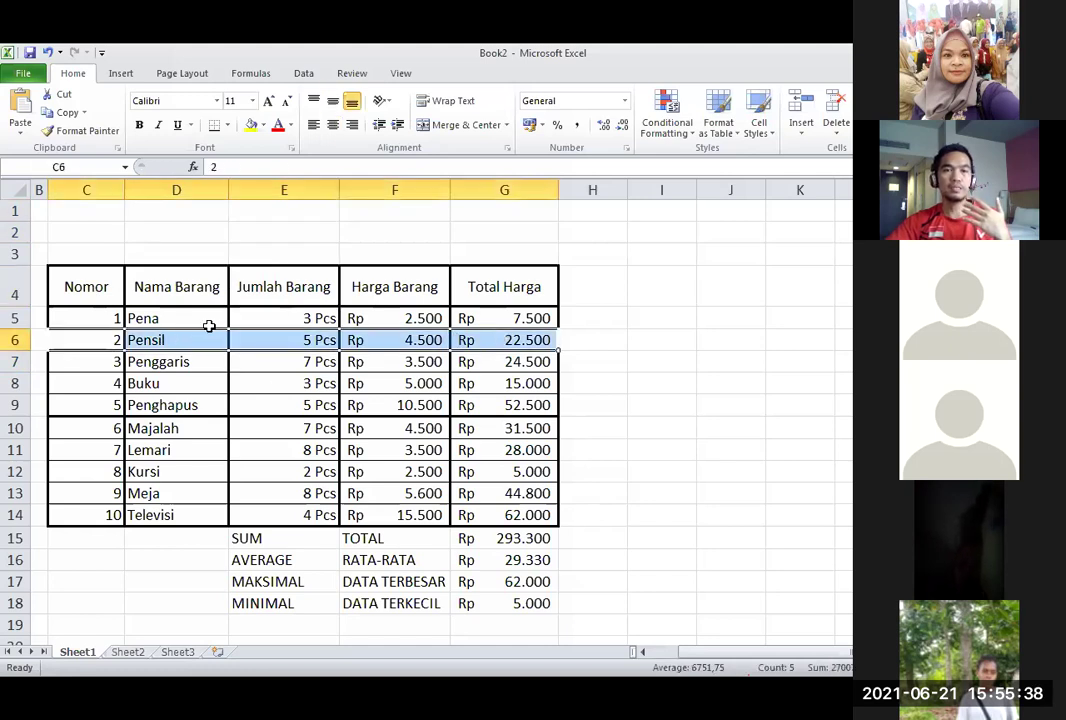
{"action": "key", "text": "Down"}
{"action": "key", "text": "Down"}
{"action": "key", "text": "Right"}
{"action": "key", "text": "Right"}
Check the border settings of the table range C4:G14 without altering them.
{"action": "left_click_drag", "start_coordinate": [105, 286], "coordinate": [512, 515]}
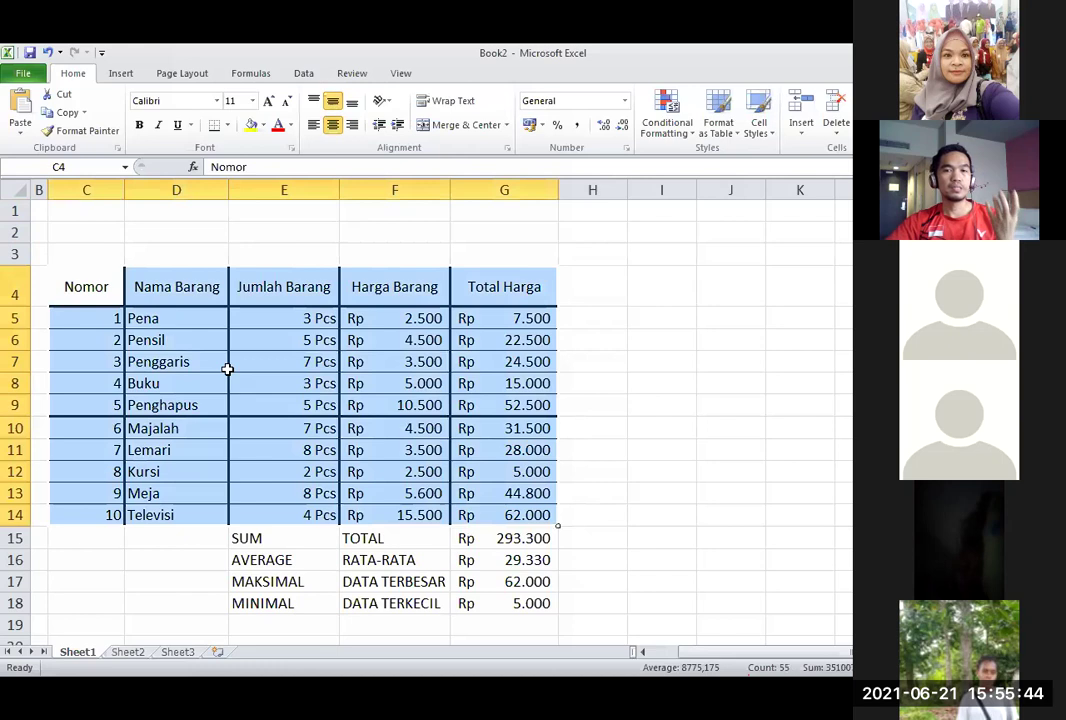
{"action": "right_click", "coordinate": [267, 503]}
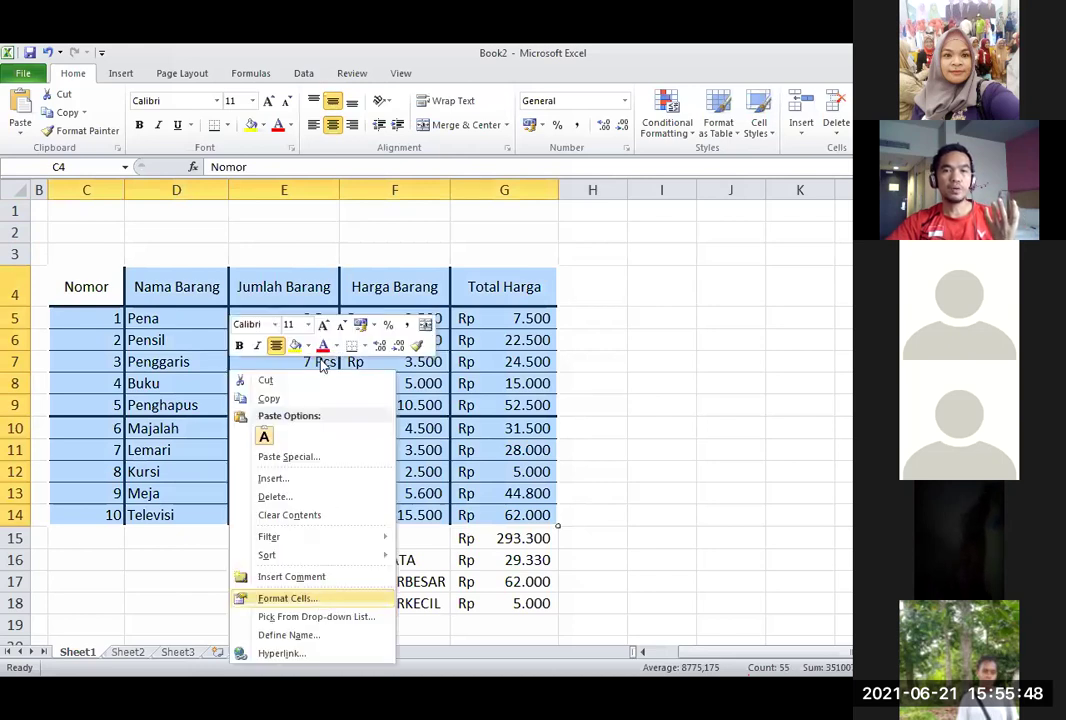
{"action": "key", "text": "Return"}
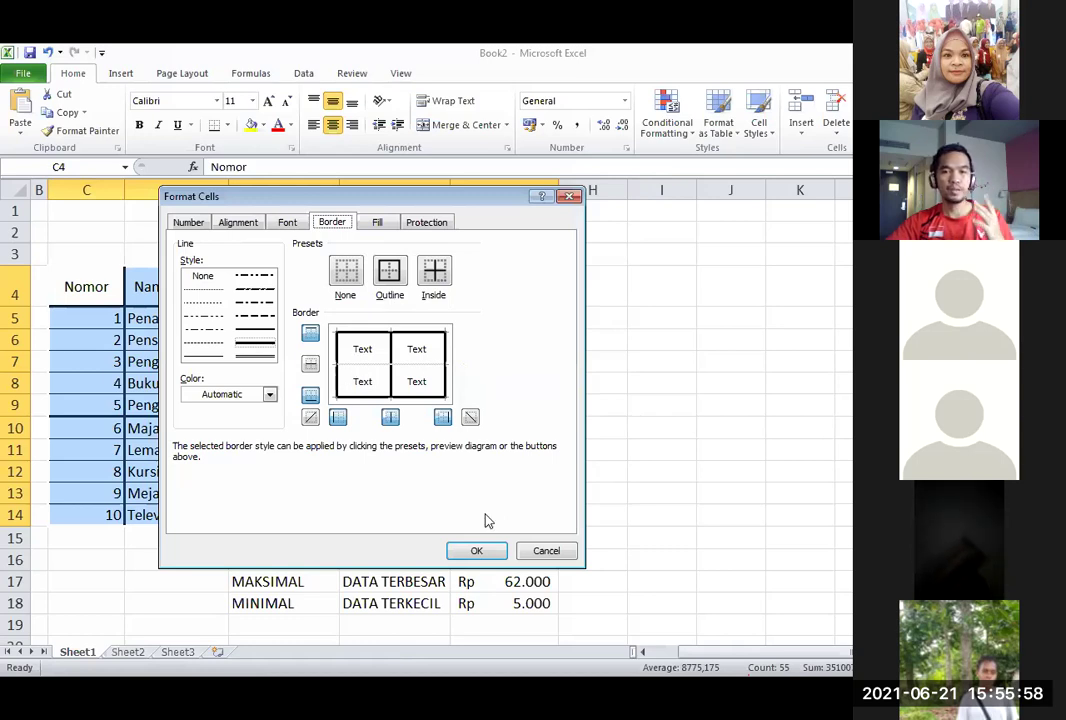
{"action": "key", "text": "Return"}
{"action": "left_click", "coordinate": [362, 357]}
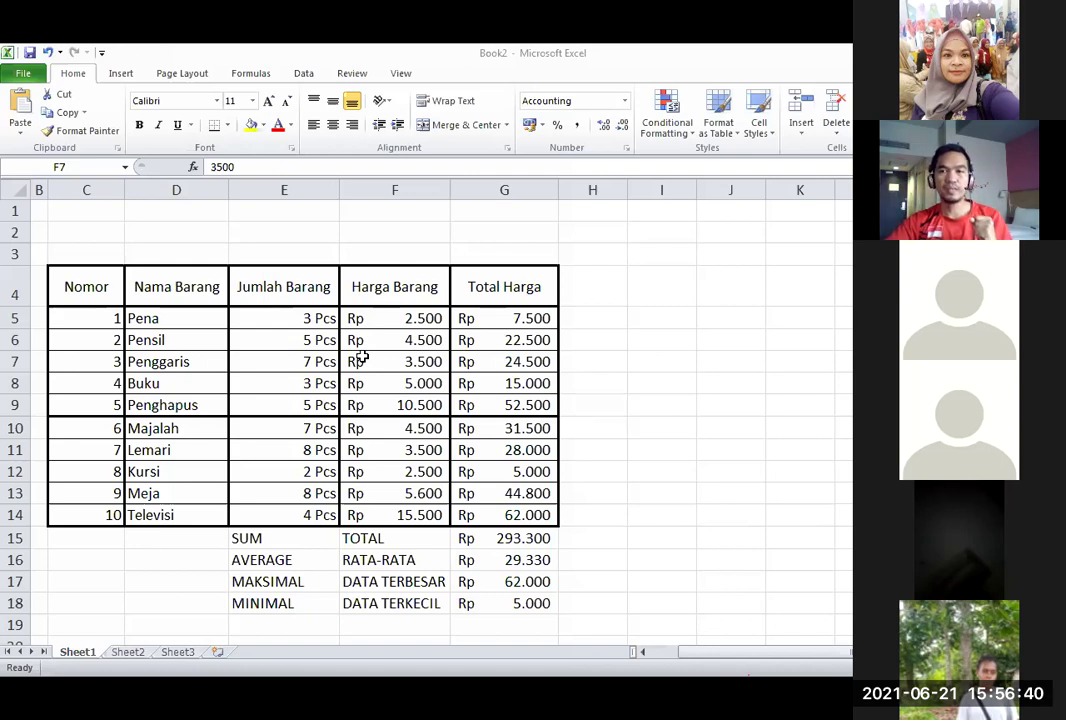
{"action": "left_click", "coordinate": [533, 235]}
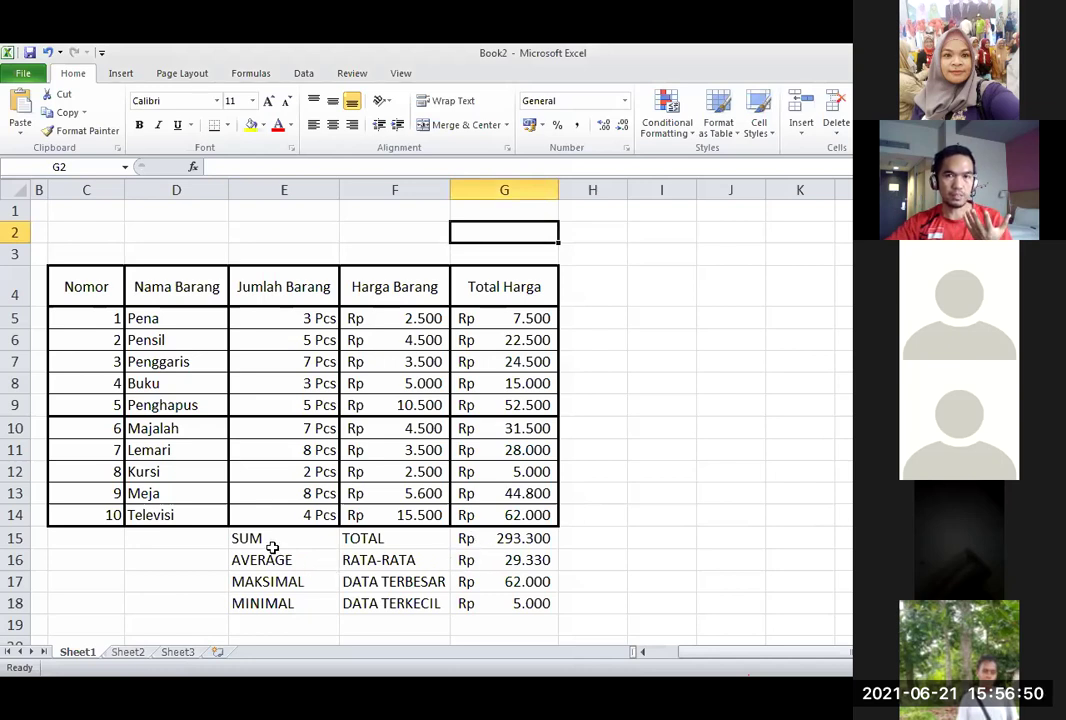
Add thick left, bottom and right borders to the summary block E15:G18 to complete its outline.
{"action": "left_click_drag", "start_coordinate": [269, 540], "coordinate": [479, 607]}
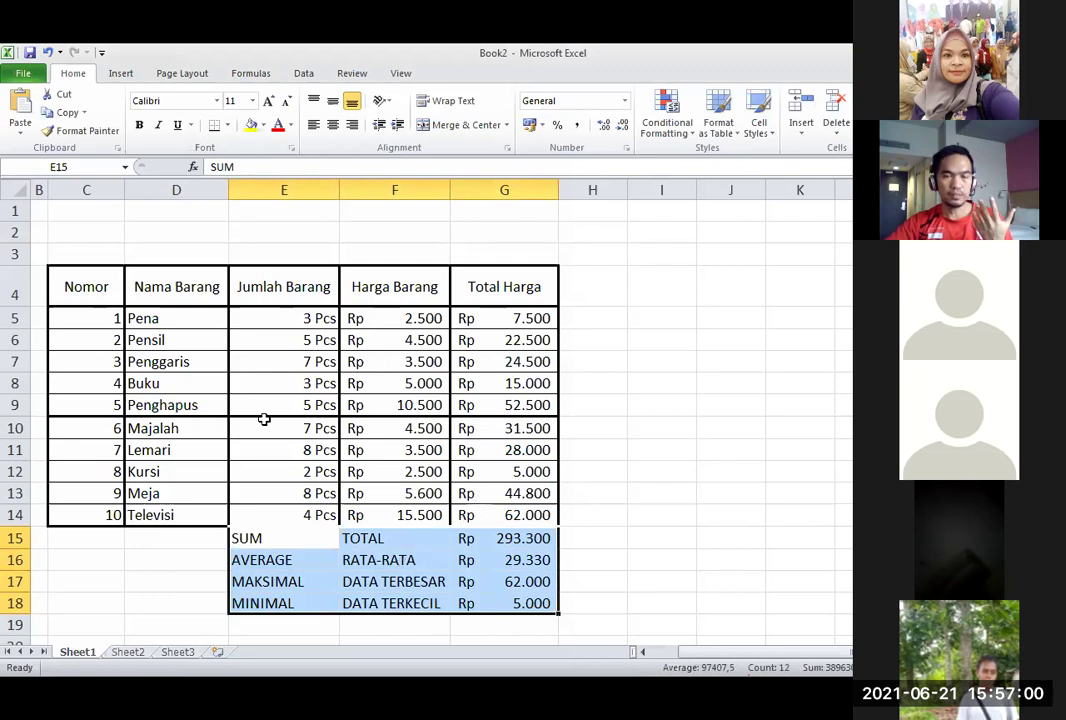
{"action": "left_click", "coordinate": [280, 362]}
{"action": "left_click_drag", "start_coordinate": [259, 541], "coordinate": [478, 600]}
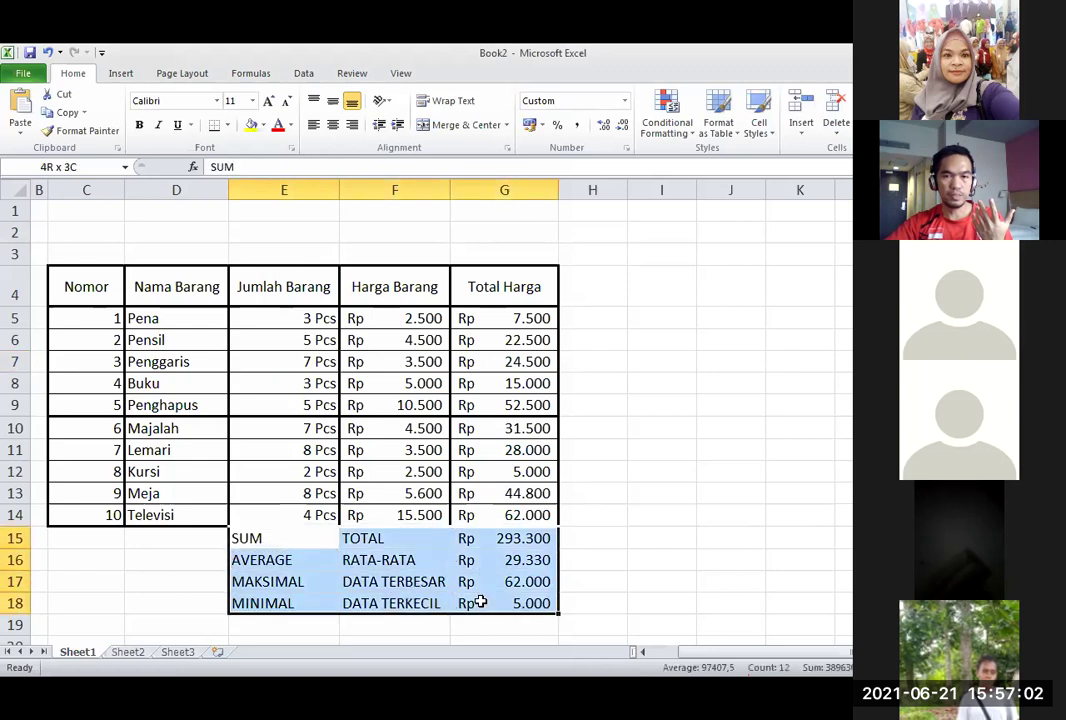
{"action": "right_click", "coordinate": [427, 566]}
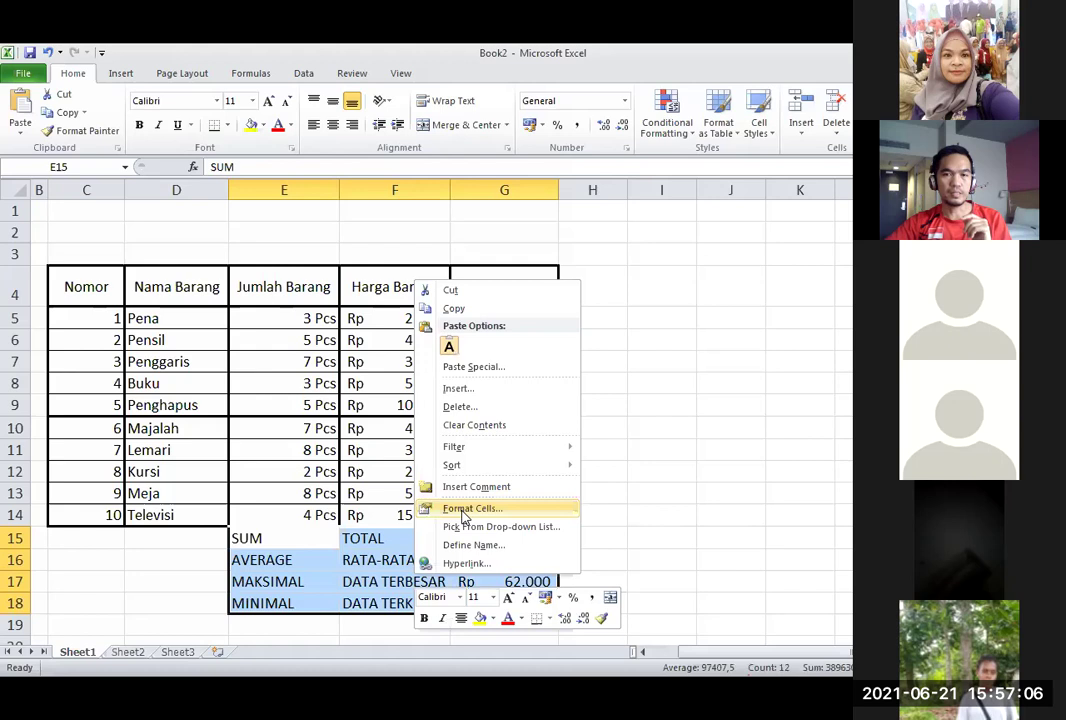
{"action": "key", "text": "Return"}
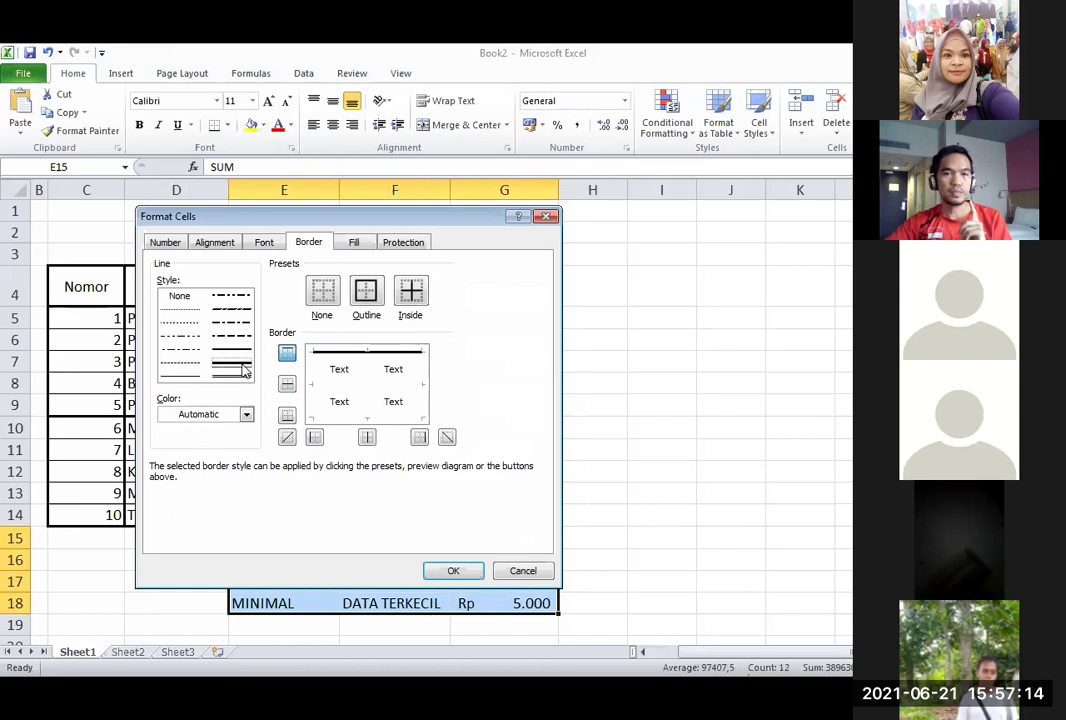
{"action": "left_click", "coordinate": [314, 437]}
{"action": "left_click", "coordinate": [287, 420]}
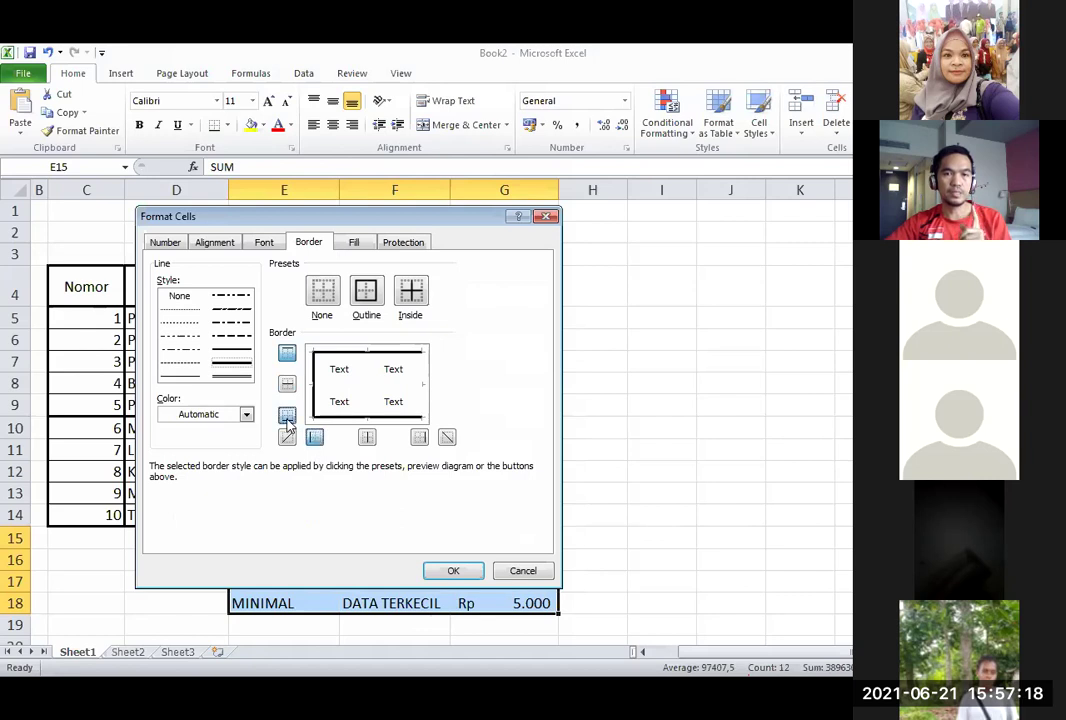
{"action": "left_click", "coordinate": [419, 438]}
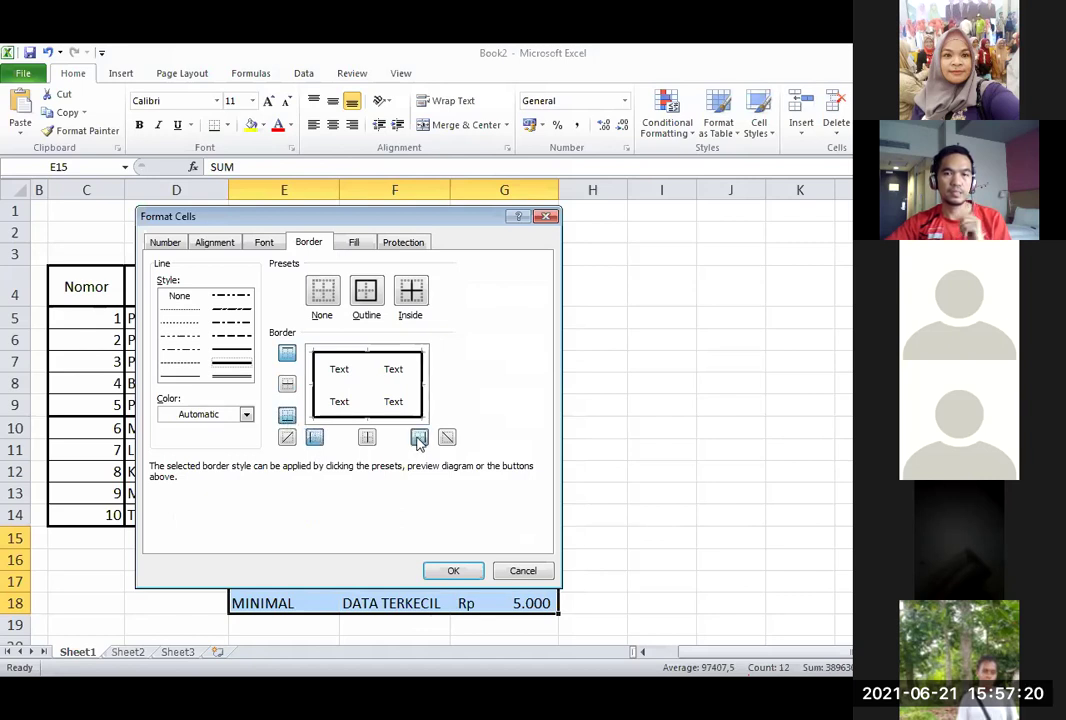
{"action": "left_click", "coordinate": [456, 571]}
{"action": "left_click", "coordinate": [416, 447]}
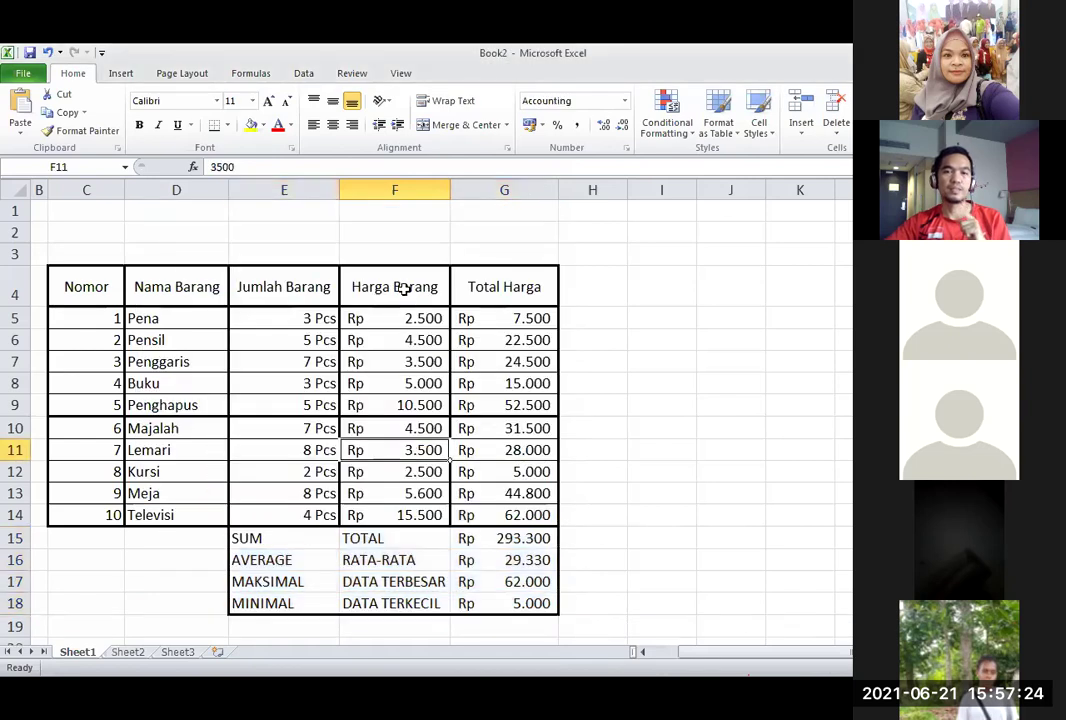
{"action": "left_click", "coordinate": [427, 223]}
{"action": "left_click", "coordinate": [487, 224]}
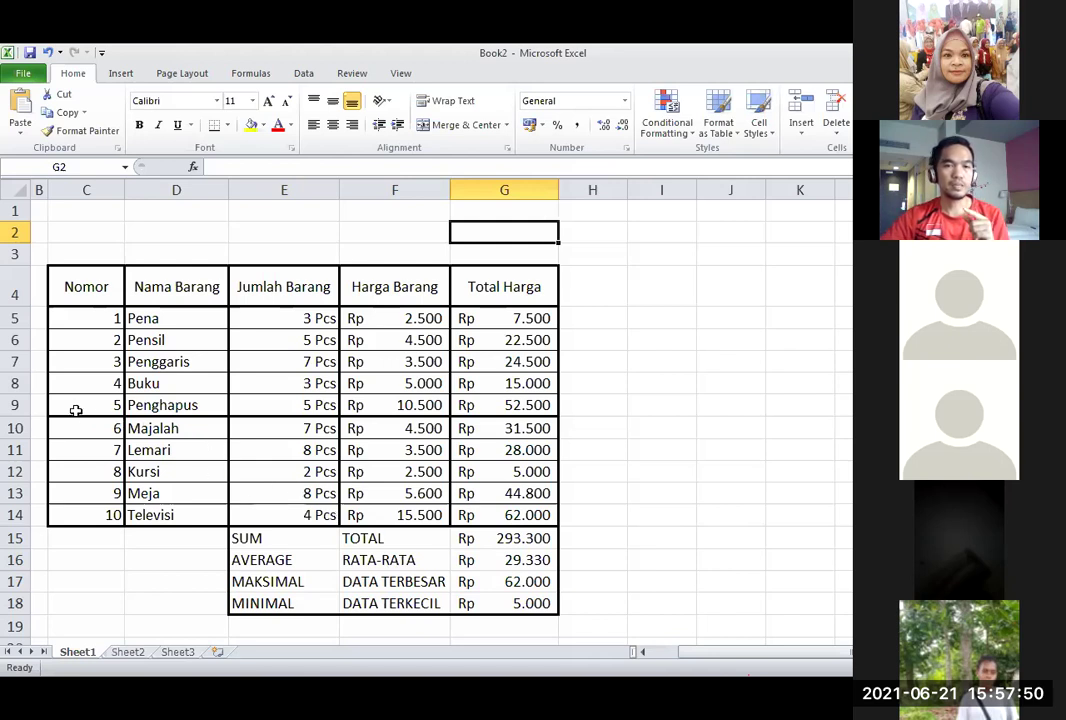
Check the border settings of the Penghapus row, cells C9:G9.
{"action": "left_click_drag", "start_coordinate": [93, 400], "coordinate": [522, 404]}
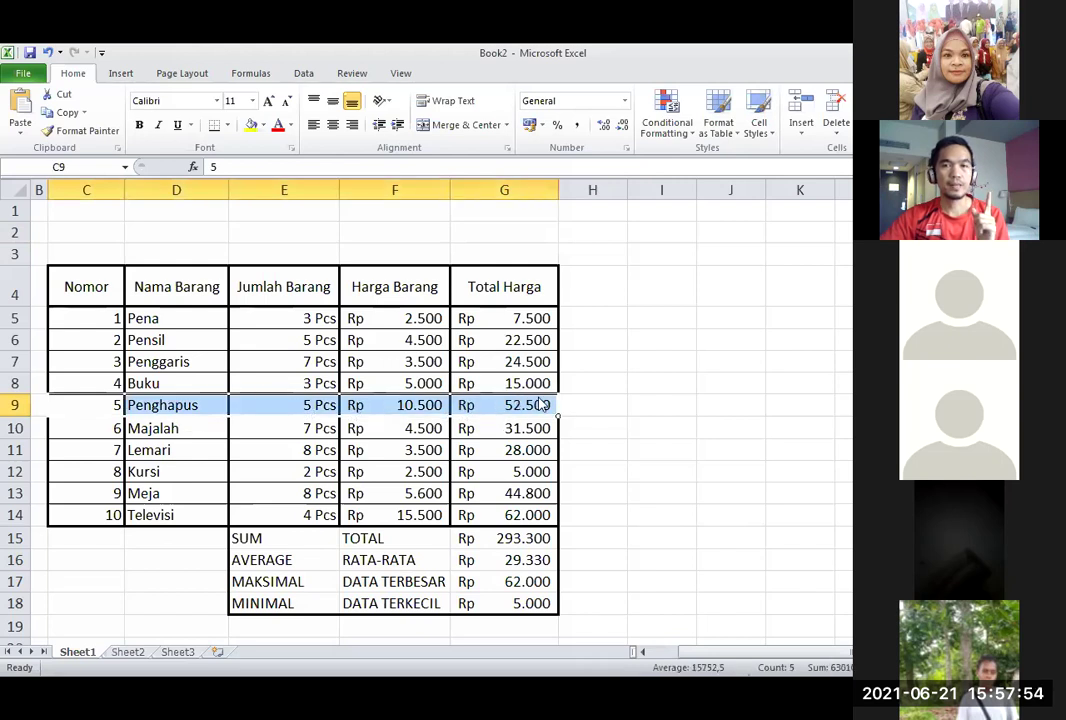
{"action": "right_click", "coordinate": [536, 404]}
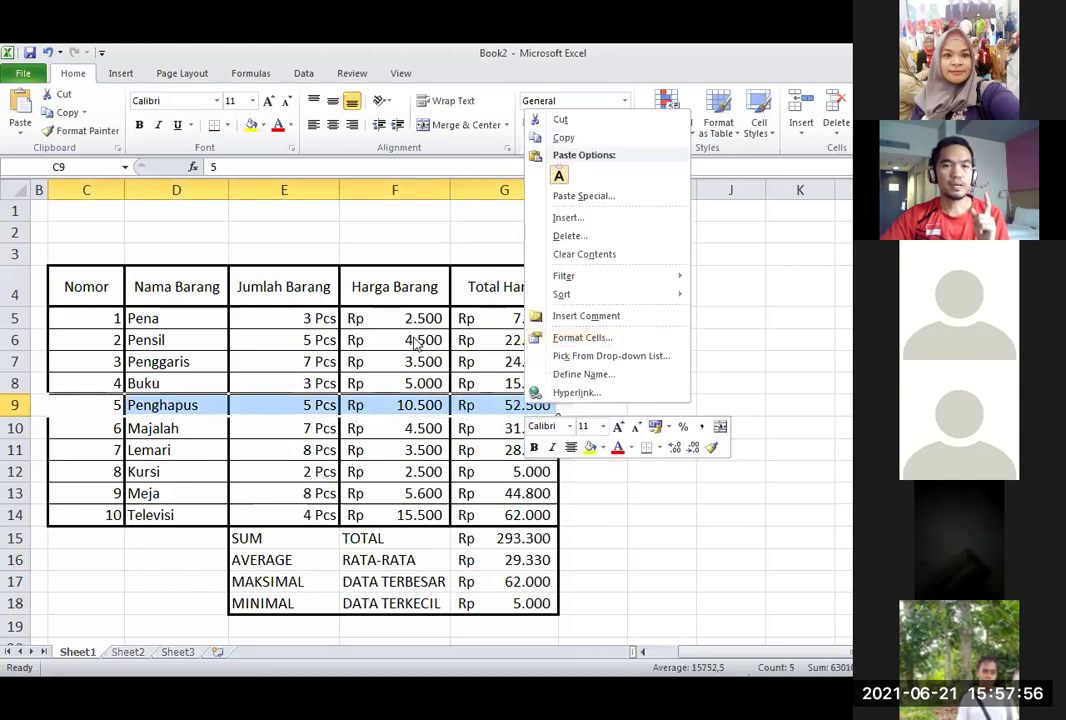
{"action": "left_click", "coordinate": [160, 362]}
{"action": "left_click_drag", "start_coordinate": [97, 404], "coordinate": [470, 404]}
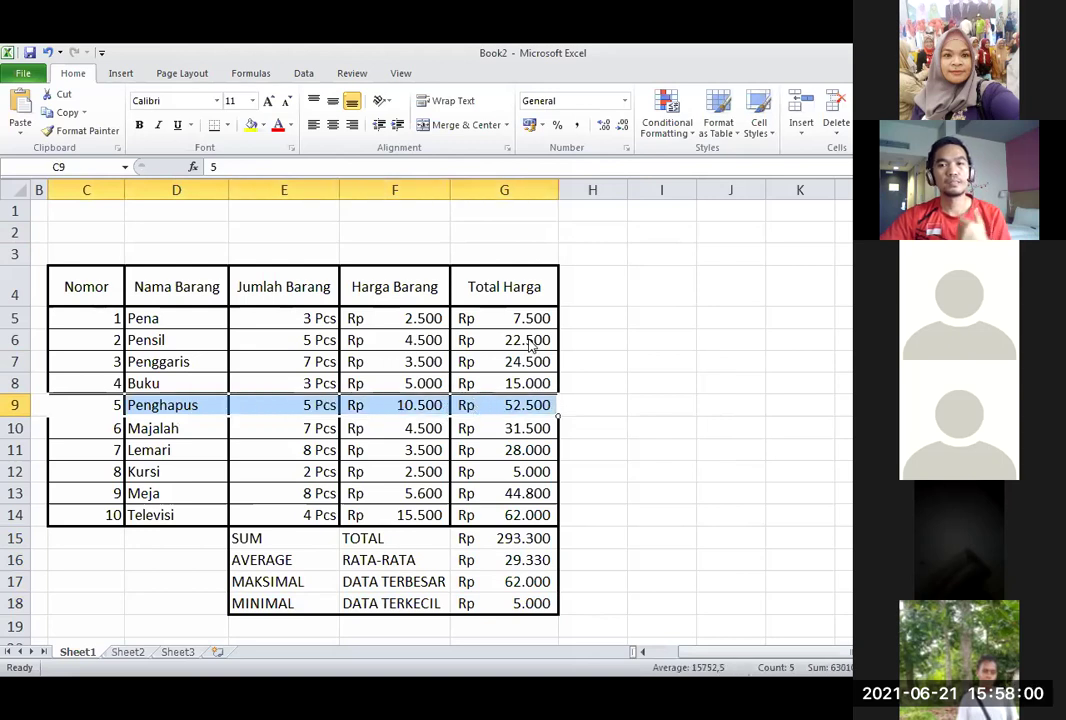
{"action": "right_click", "coordinate": [476, 406]}
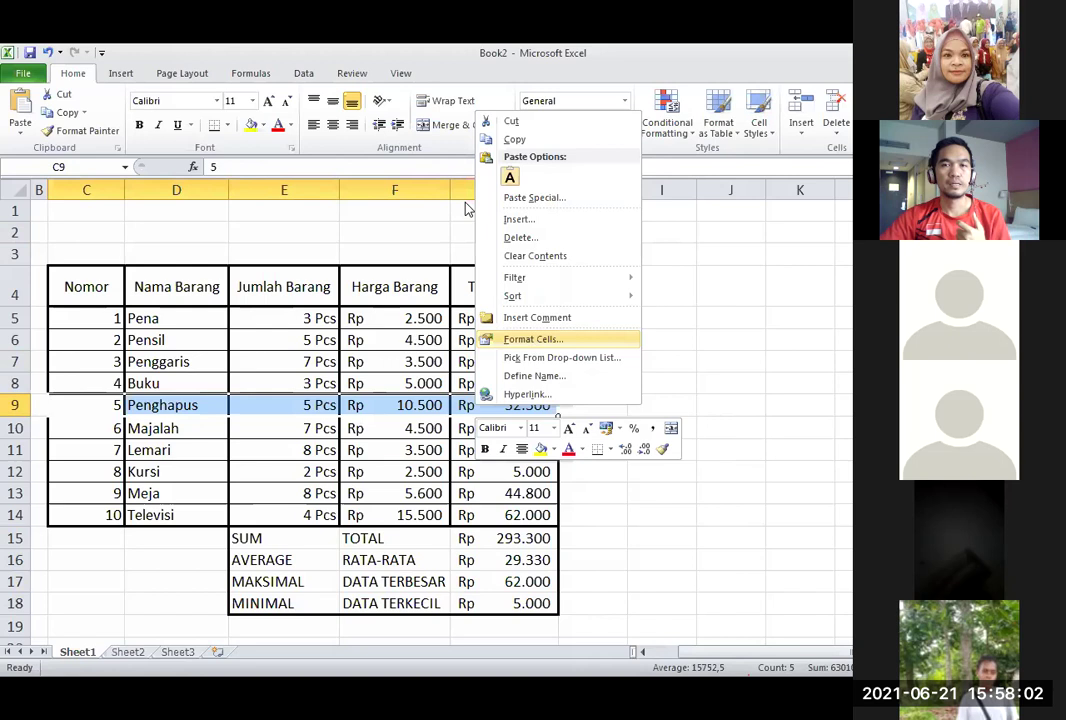
{"action": "left_click", "coordinate": [531, 340]}
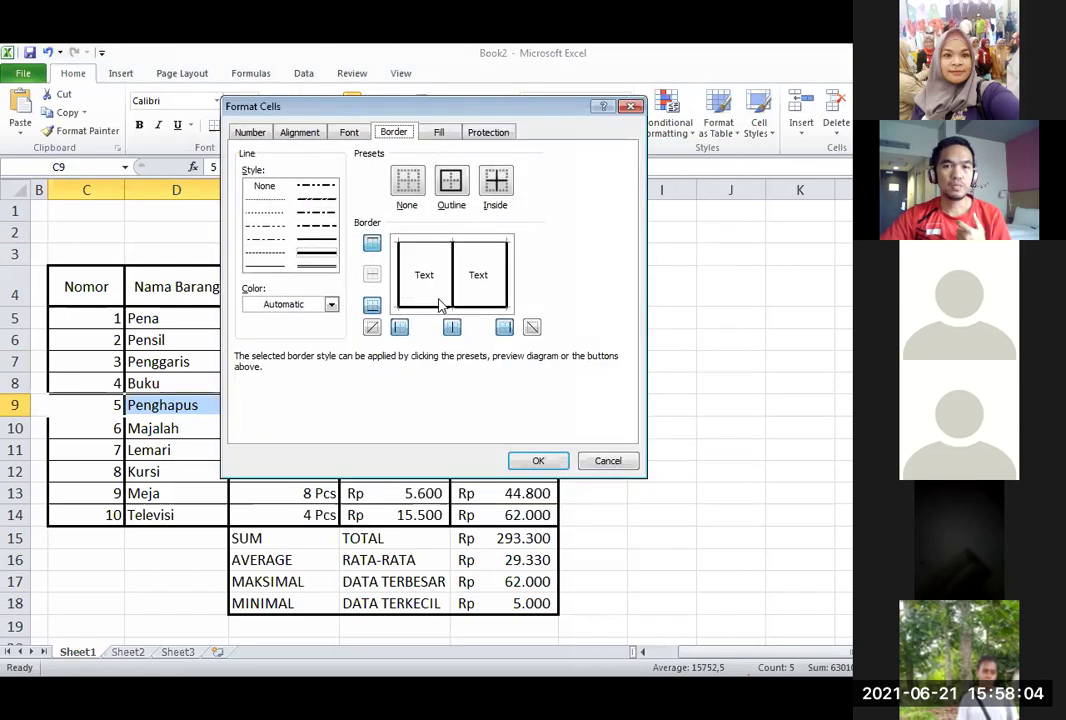
{"action": "left_click", "coordinate": [538, 461]}
{"action": "left_click", "coordinate": [262, 465]}
Set the line between the Penghapus and Majalah rows to thin solid and the bottom border of C9:G10 to thick.
{"action": "left_click_drag", "start_coordinate": [78, 404], "coordinate": [543, 430]}
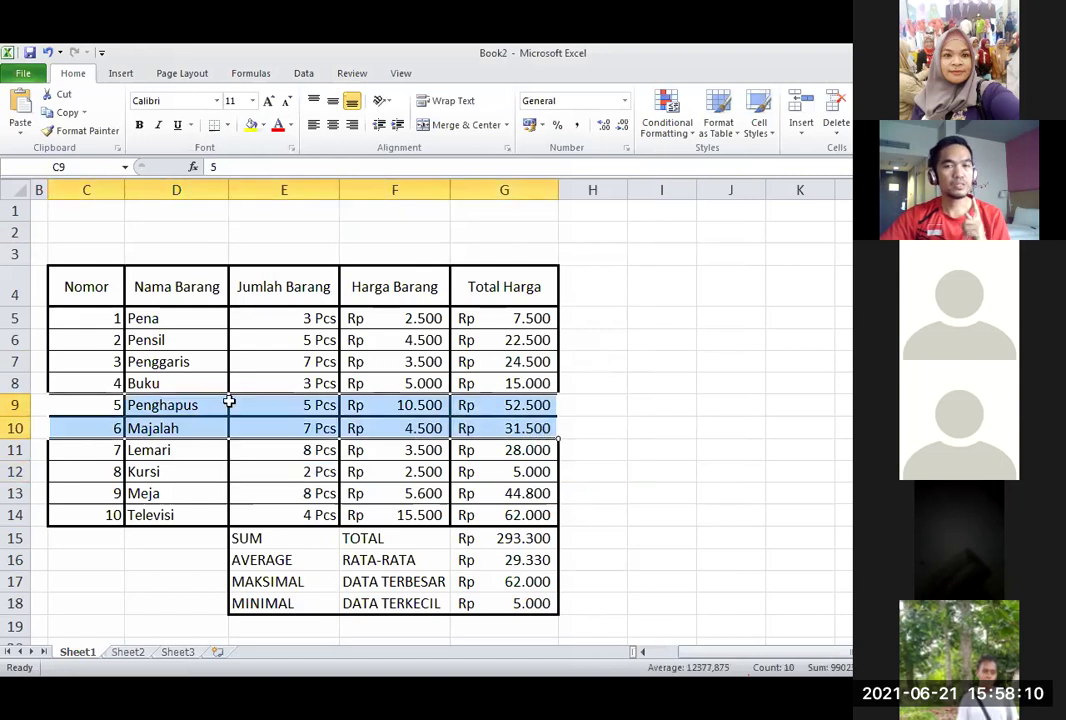
{"action": "right_click", "coordinate": [352, 413]}
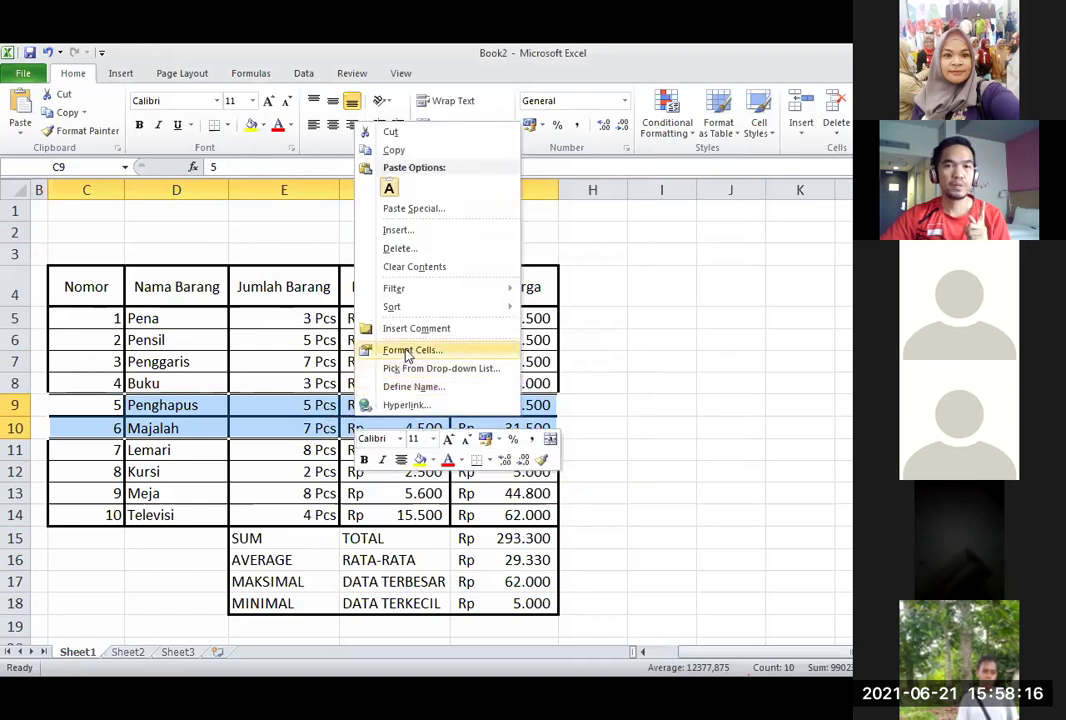
{"action": "left_click", "coordinate": [407, 351]}
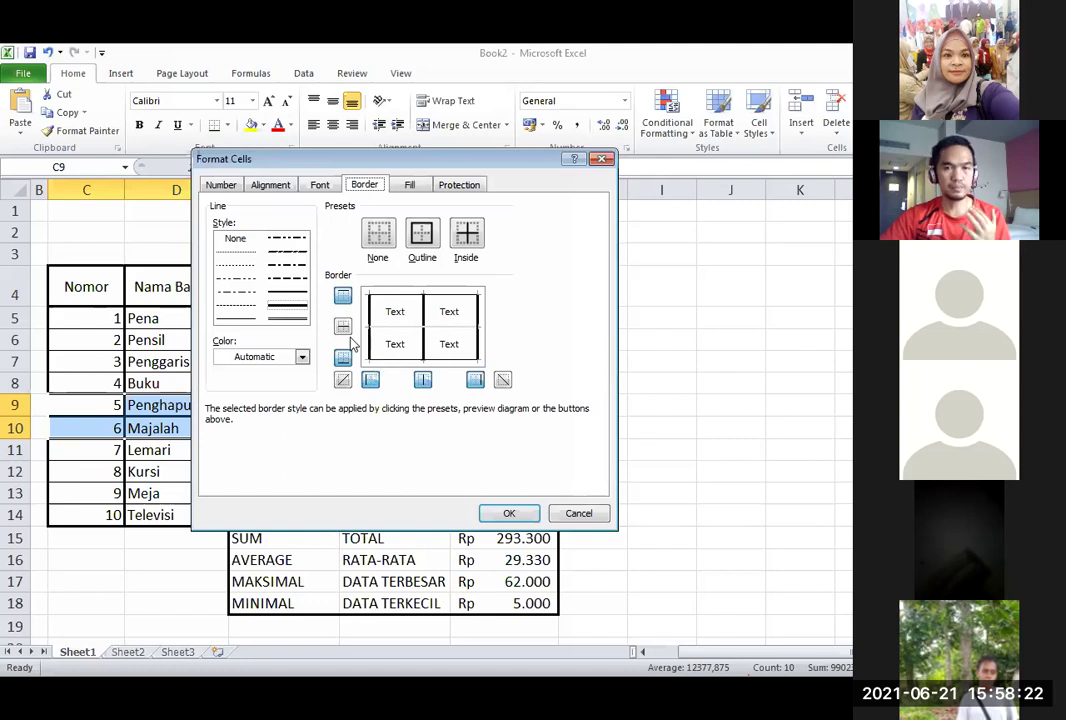
{"action": "left_click", "coordinate": [237, 319]}
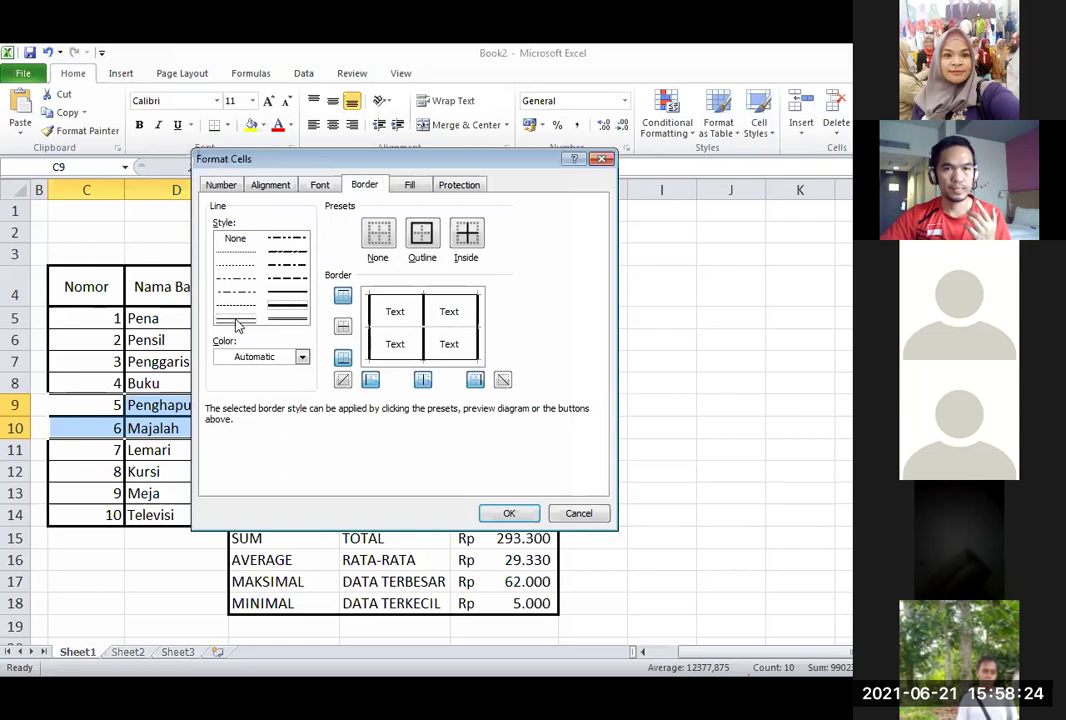
{"action": "left_click", "coordinate": [343, 330]}
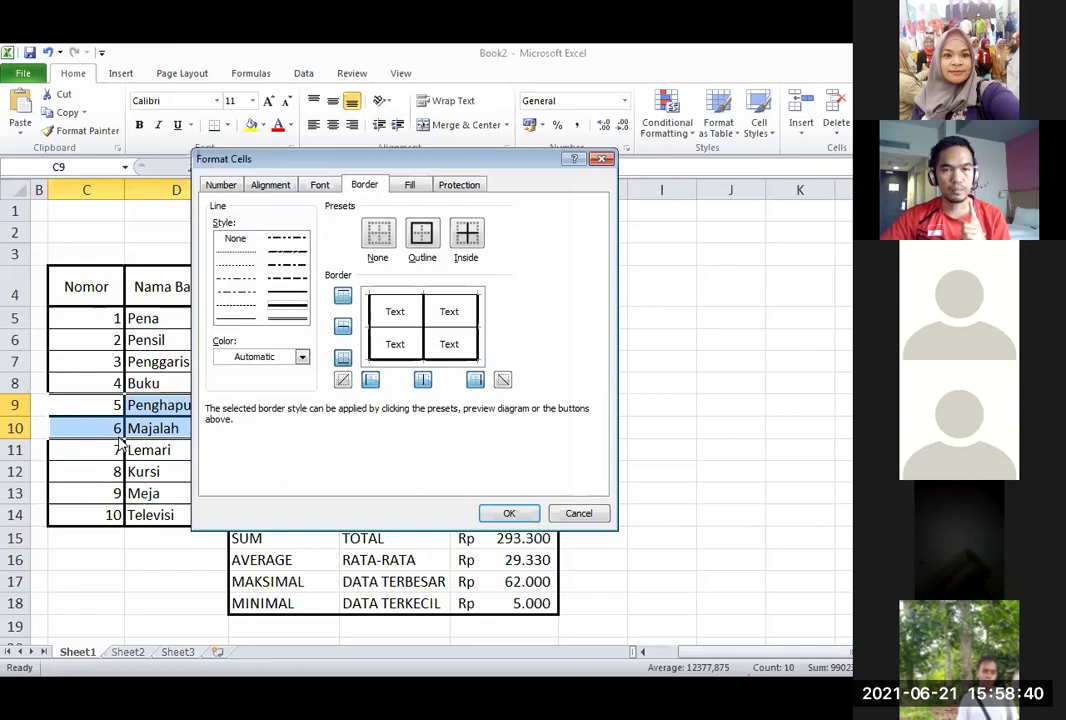
{"action": "left_click", "coordinate": [499, 515]}
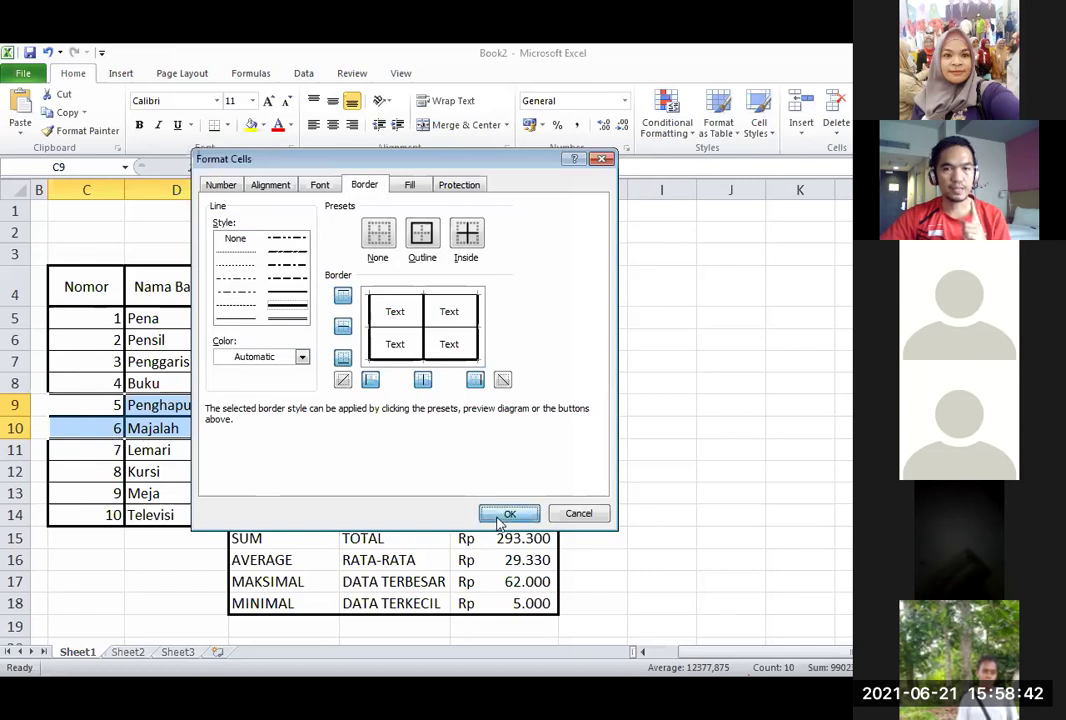
{"action": "left_click", "coordinate": [284, 493]}
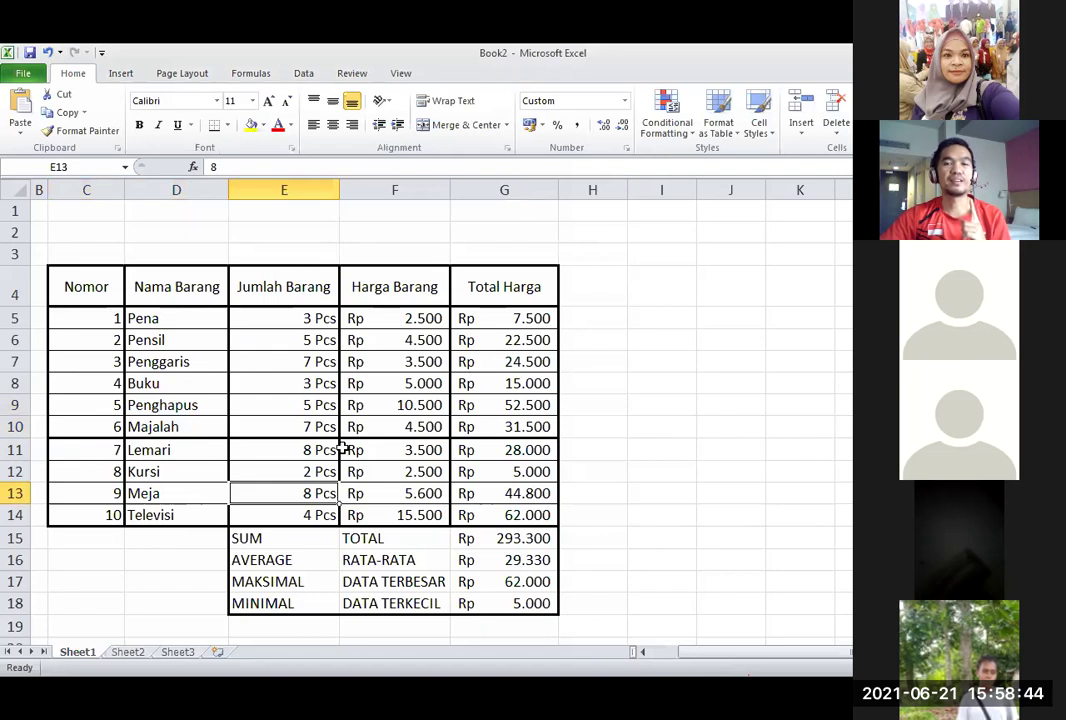
Set the horizontal line between the Majalah and Lemari rows, cells C10:G11, to thin solid.
{"action": "left_click", "coordinate": [218, 362]}
{"action": "left_click_drag", "start_coordinate": [110, 426], "coordinate": [478, 446]}
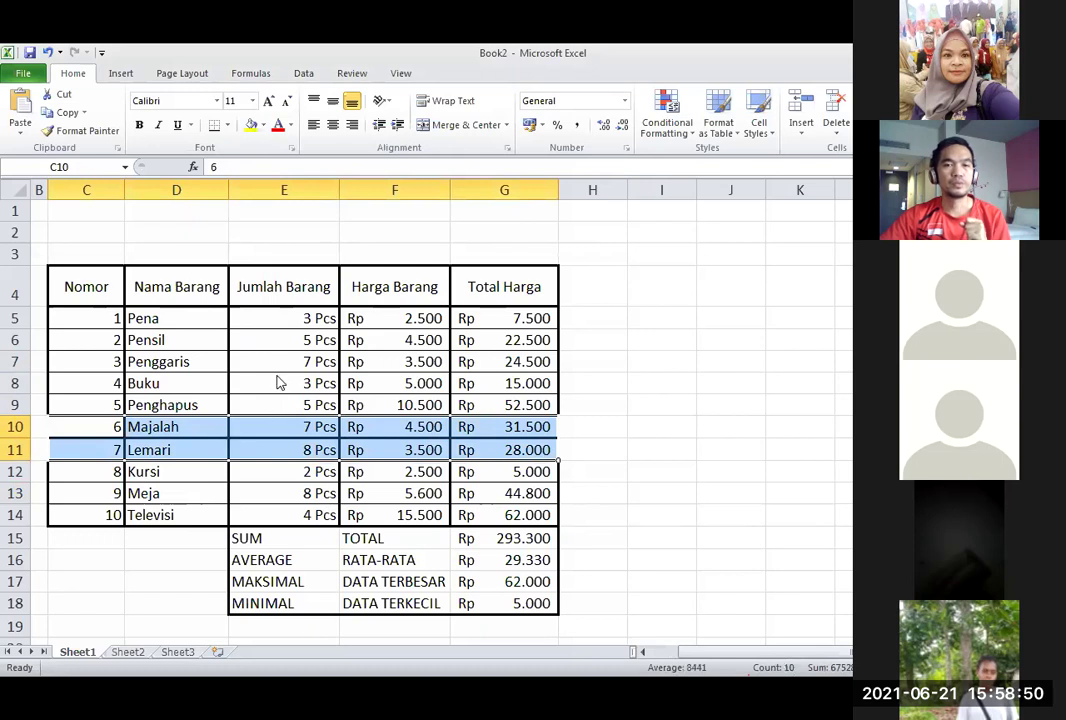
{"action": "key", "text": "ctrl+1"}
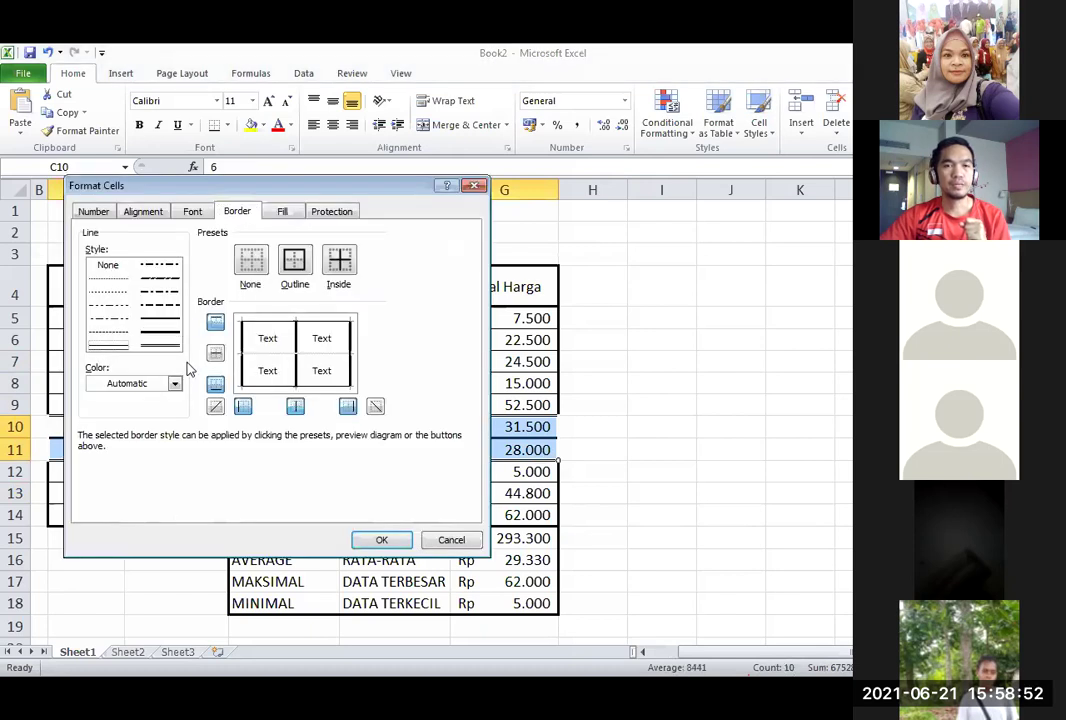
{"action": "left_click", "coordinate": [381, 539]}
{"action": "left_click", "coordinate": [257, 345]}
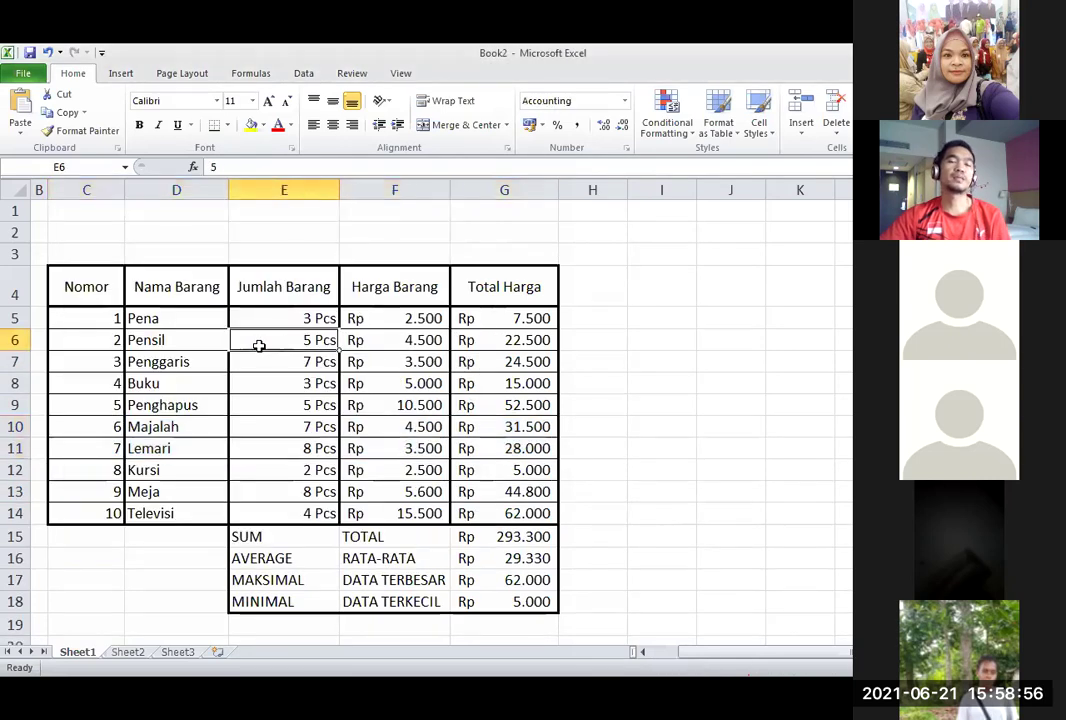
{"action": "left_click", "coordinate": [409, 340]}
{"action": "left_click", "coordinate": [415, 228]}
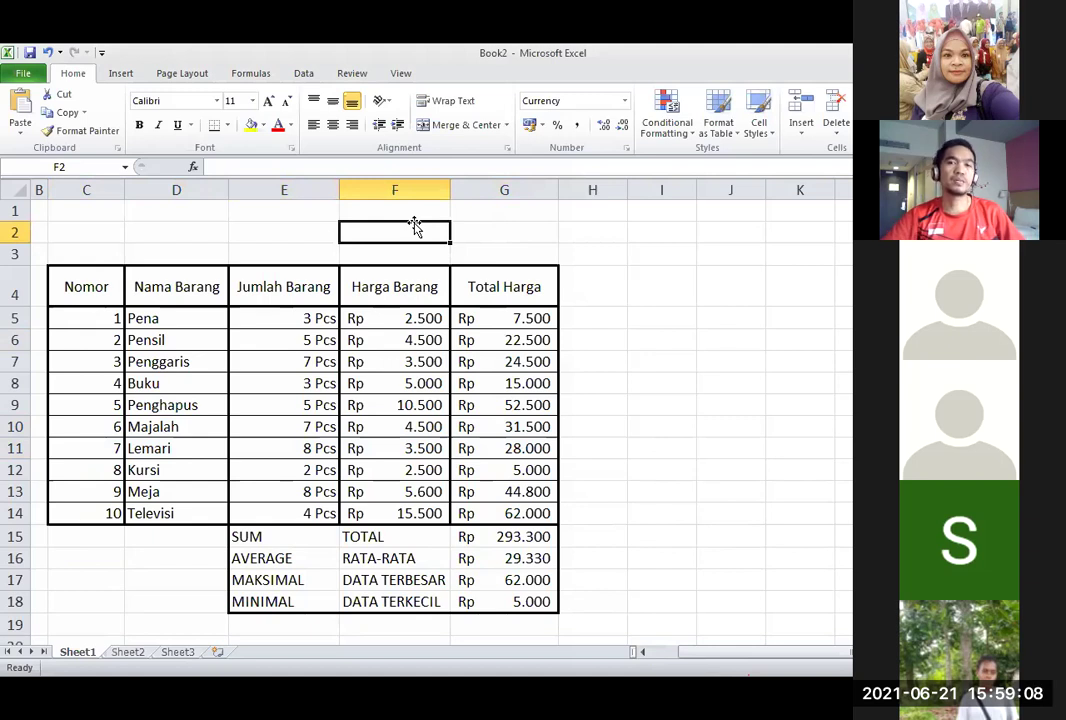
Fill the header cells C4:G4 with a medium blue theme colour.
{"action": "left_click", "coordinate": [271, 360]}
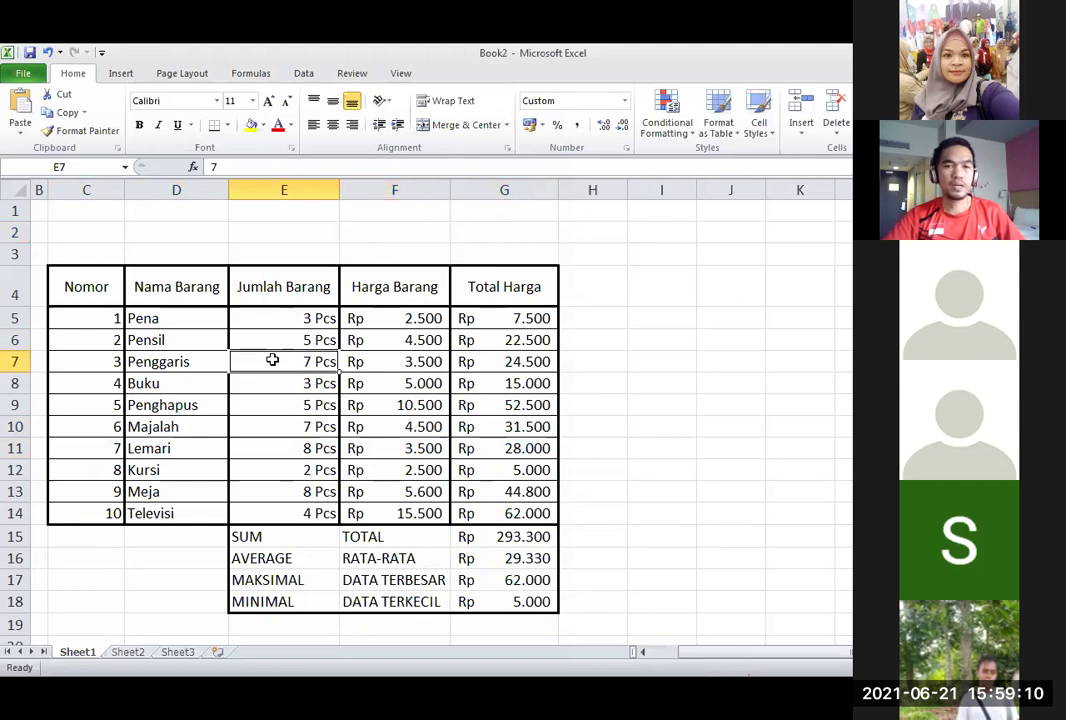
{"action": "left_click_drag", "start_coordinate": [76, 284], "coordinate": [505, 288]}
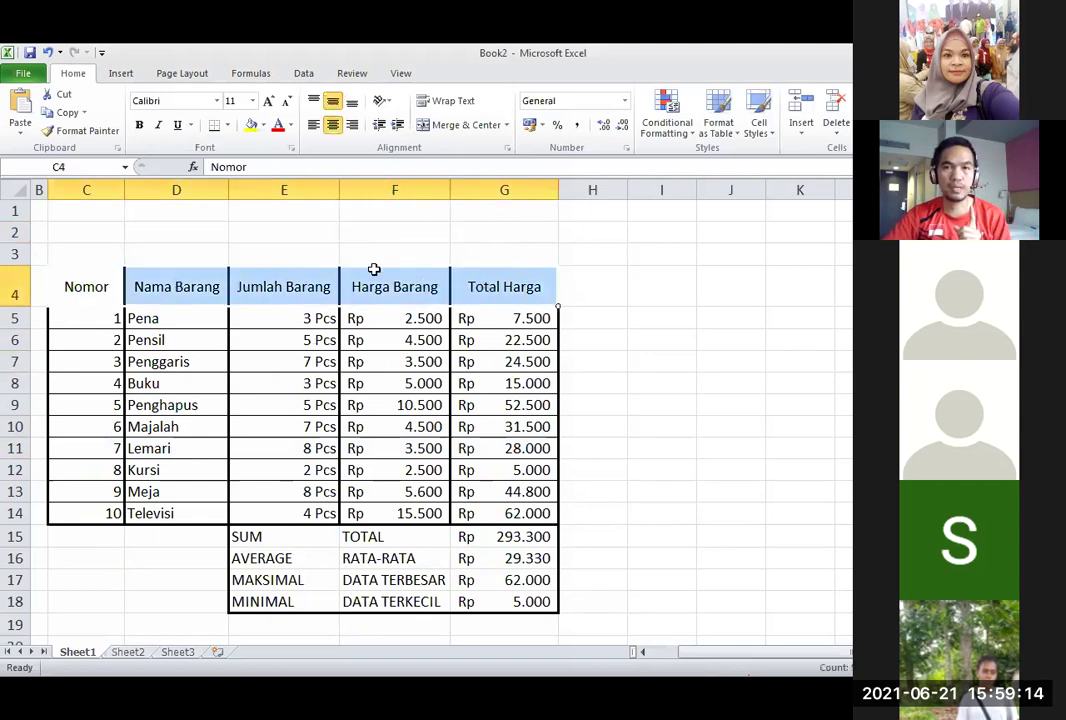
{"action": "left_click", "coordinate": [264, 126]}
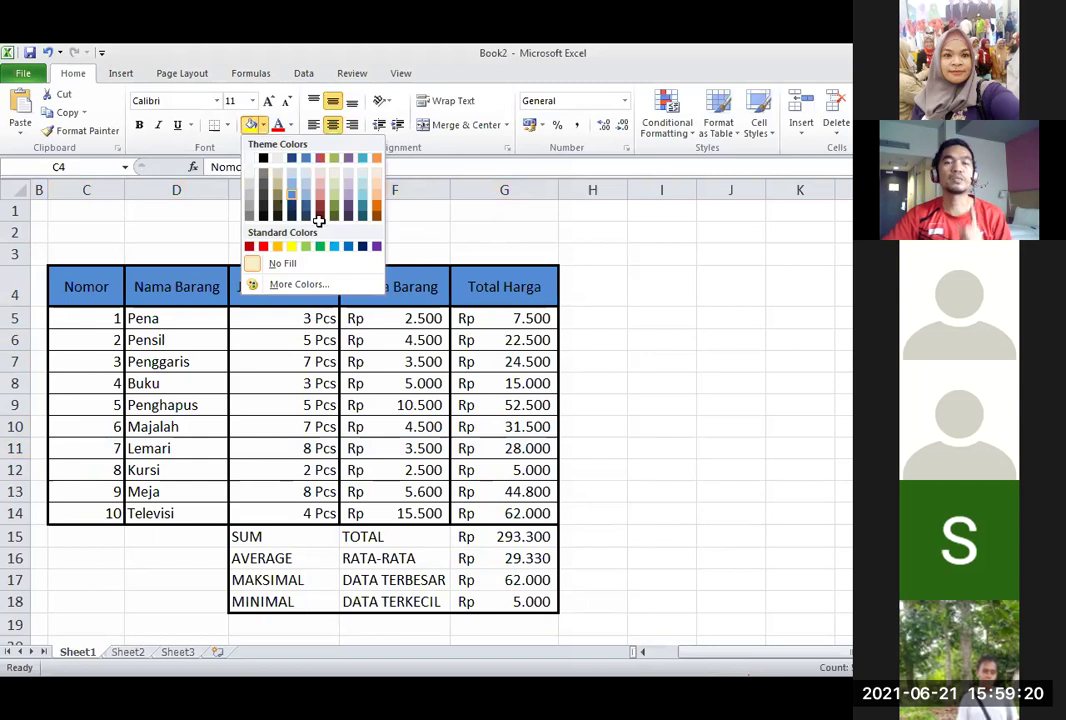
{"action": "left_click", "coordinate": [405, 405]}
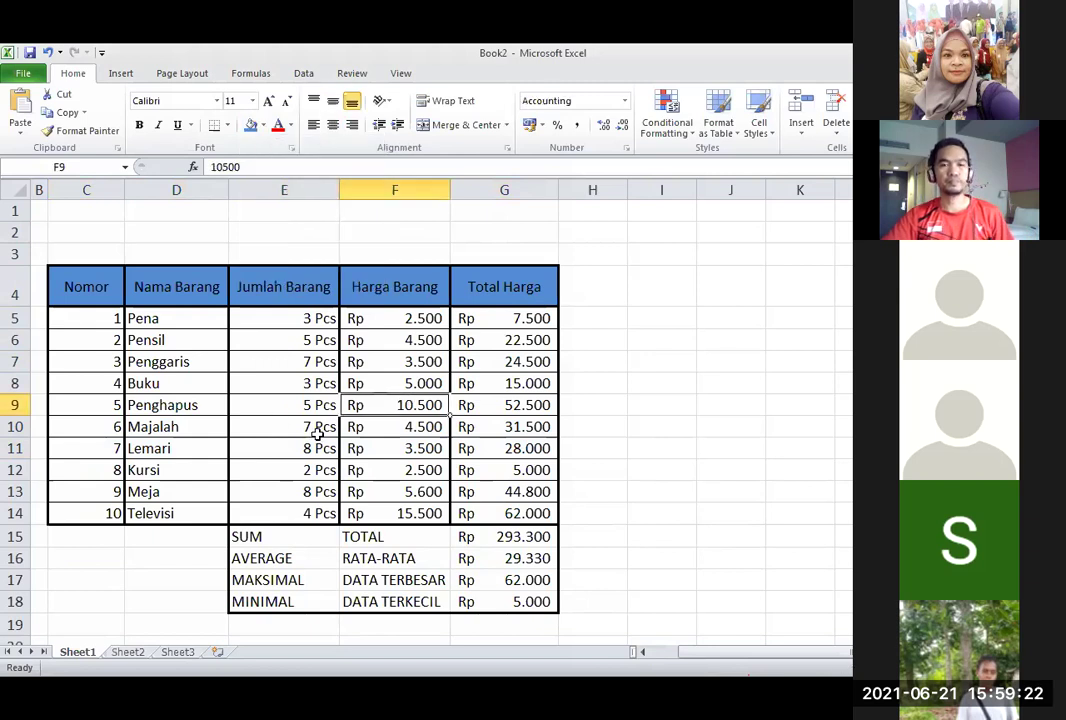
{"action": "left_click", "coordinate": [183, 468]}
{"action": "left_click", "coordinate": [357, 404]}
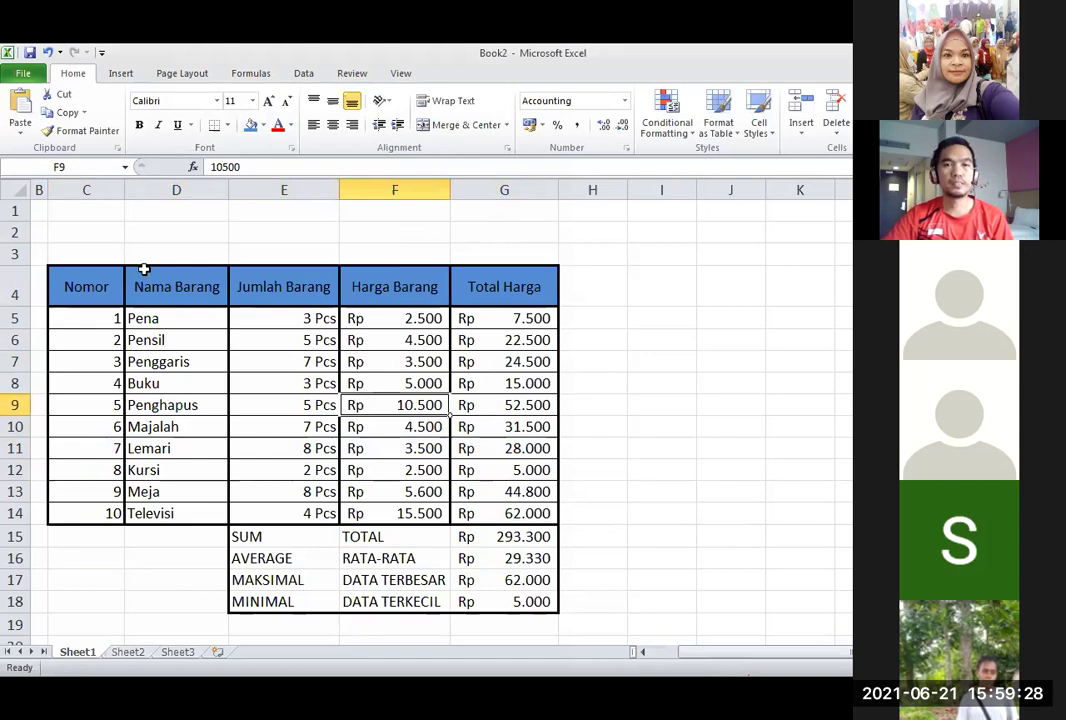
{"action": "left_click", "coordinate": [96, 226]}
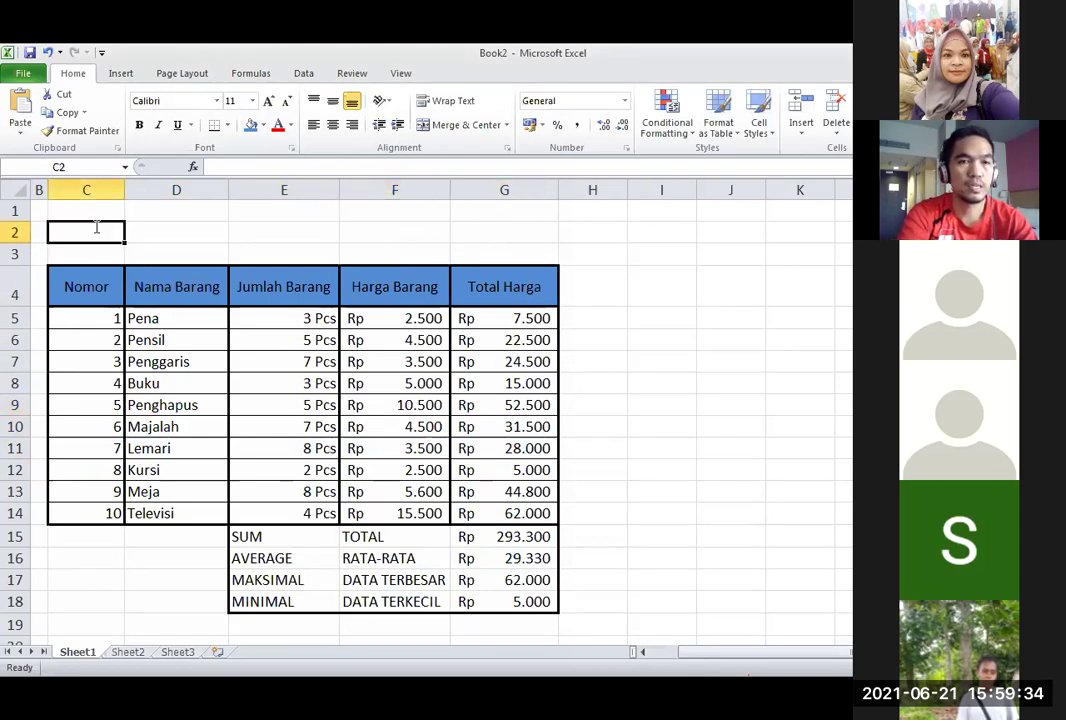
Enter the title TABEL BARANG in cell C2 above the table.
{"action": "type", "text": "TABEL "}
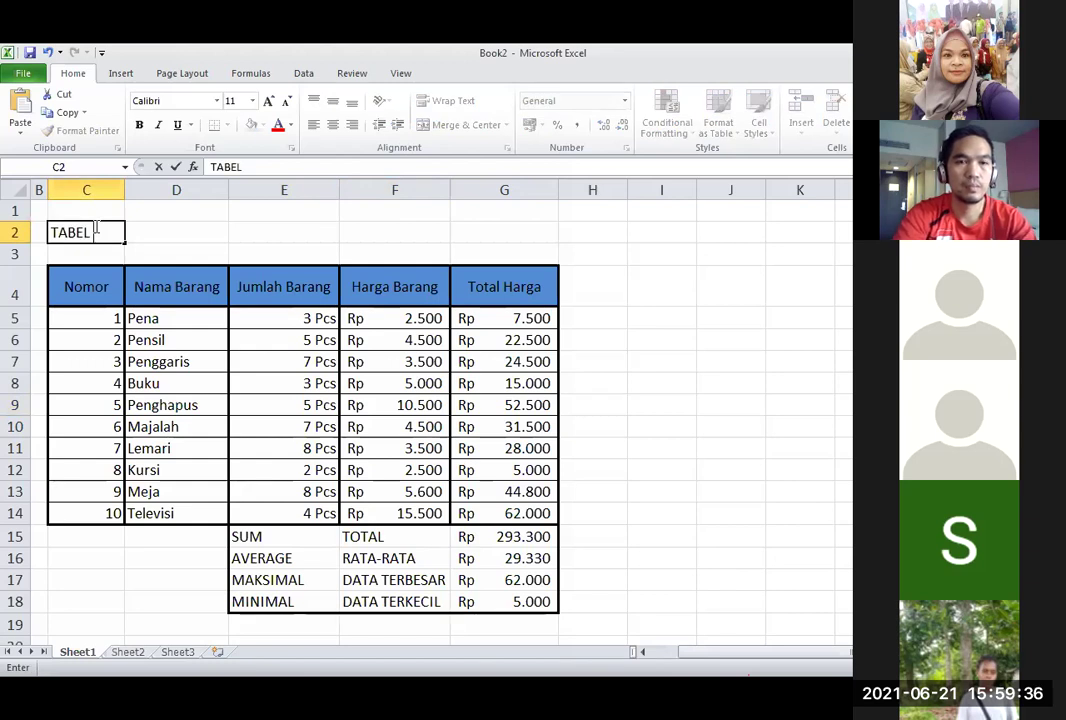
{"action": "type", "text": "BARANG"}
{"action": "key", "text": "Return"}
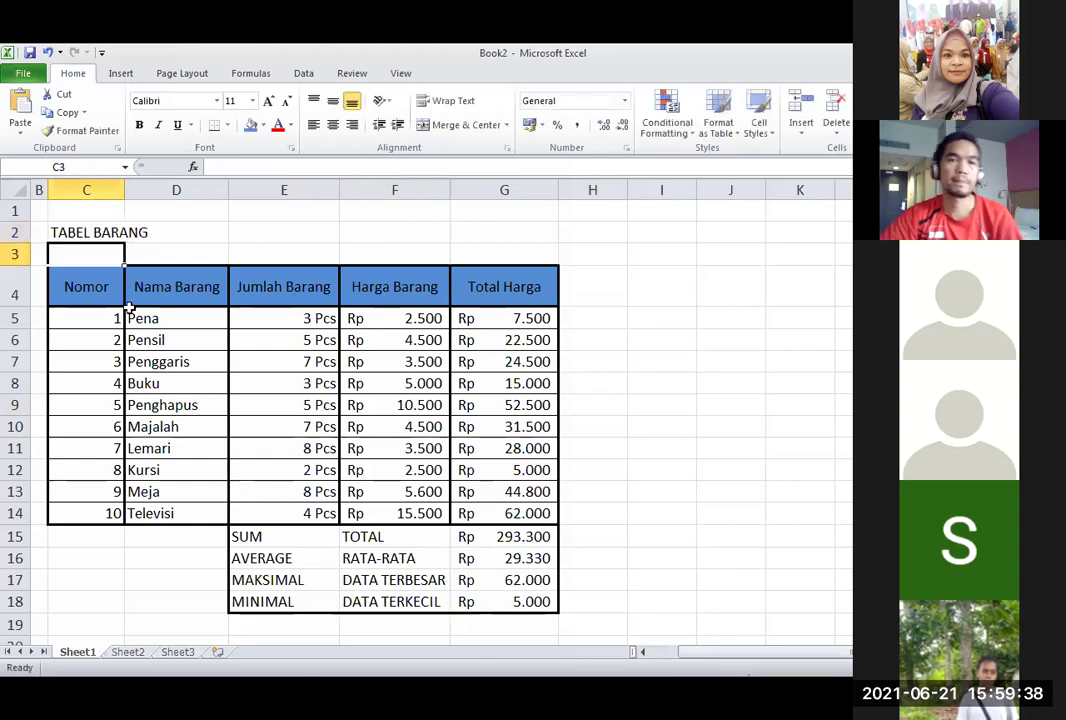
{"action": "left_click", "coordinate": [290, 476]}
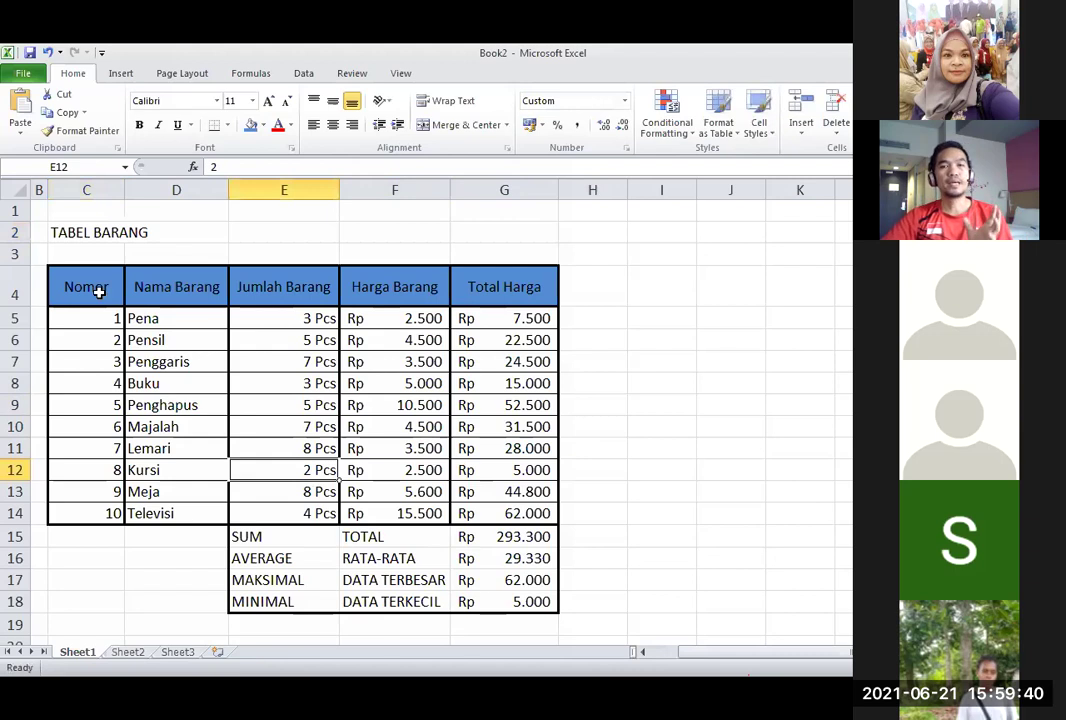
Try plain horizontal centring on the title range C2:G2, and undo it.
{"action": "left_click", "coordinate": [60, 232]}
{"action": "left_click", "coordinate": [483, 236], "text": "shift"}
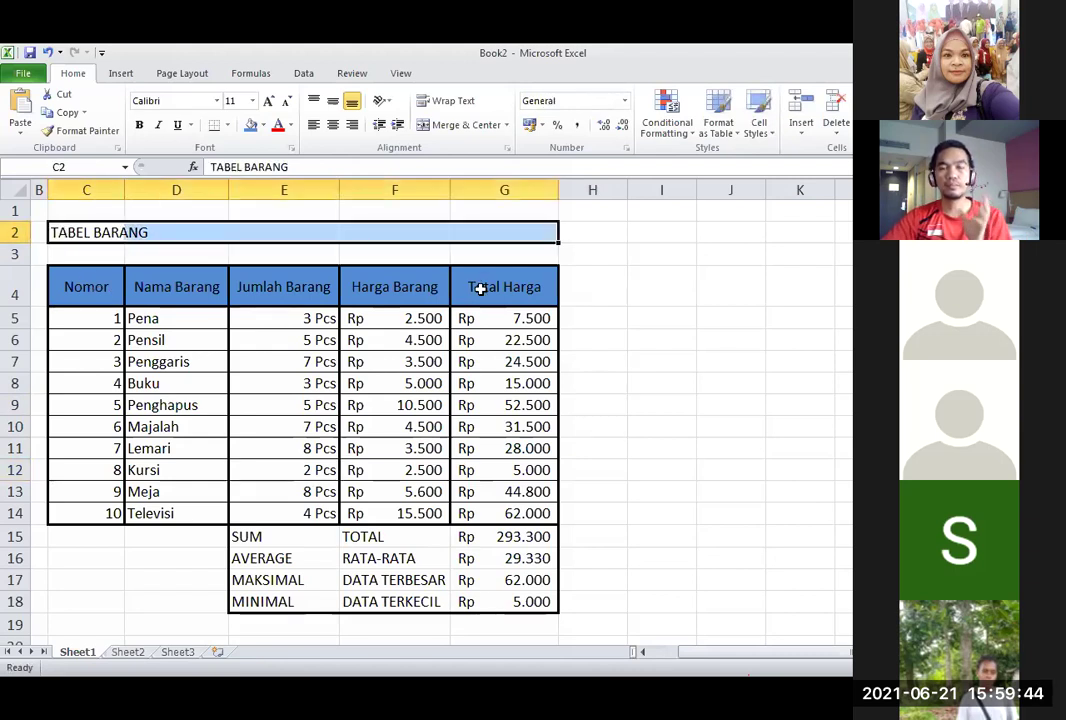
{"action": "left_click", "coordinate": [466, 390]}
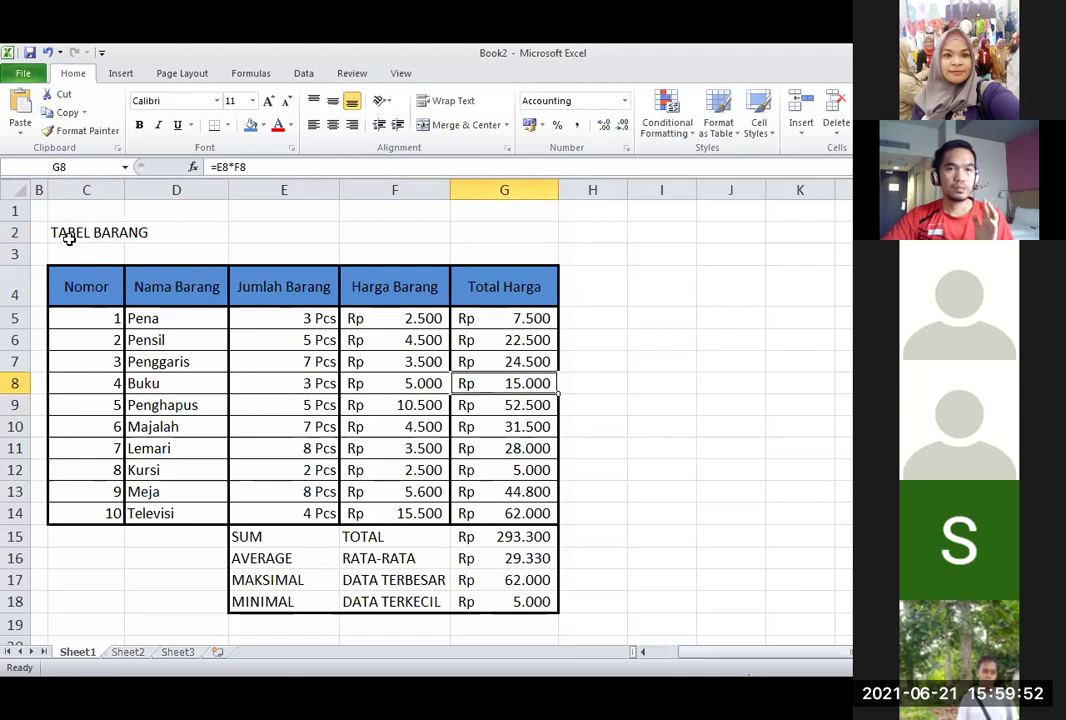
{"action": "left_click", "coordinate": [176, 212]}
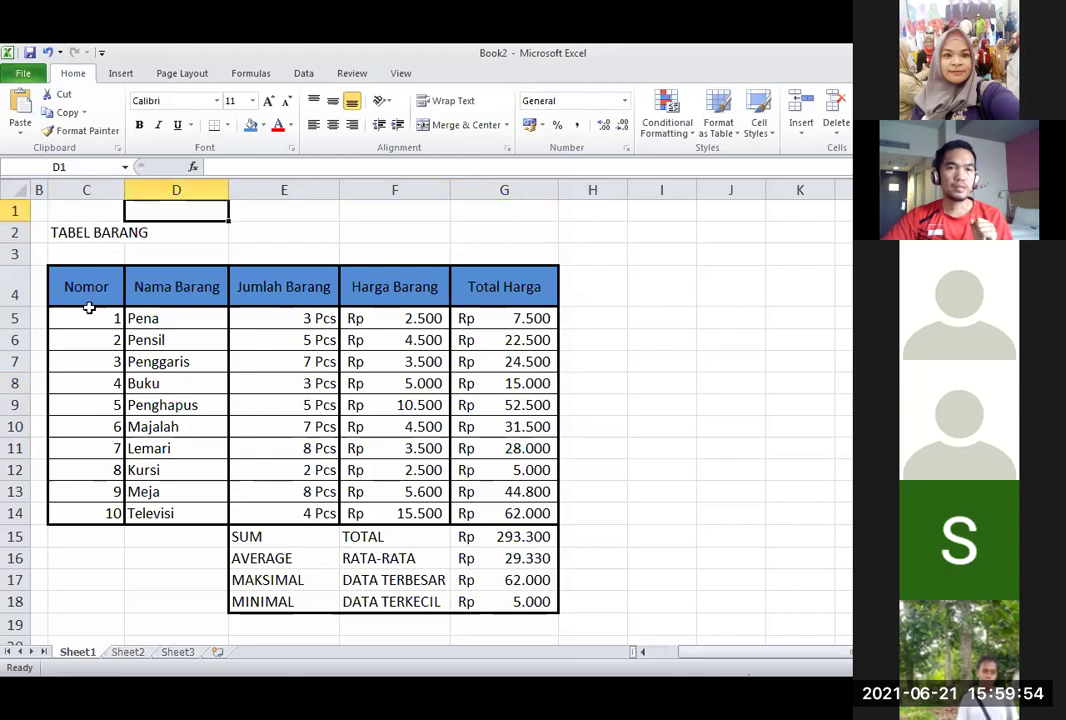
{"action": "left_click", "coordinate": [80, 234]}
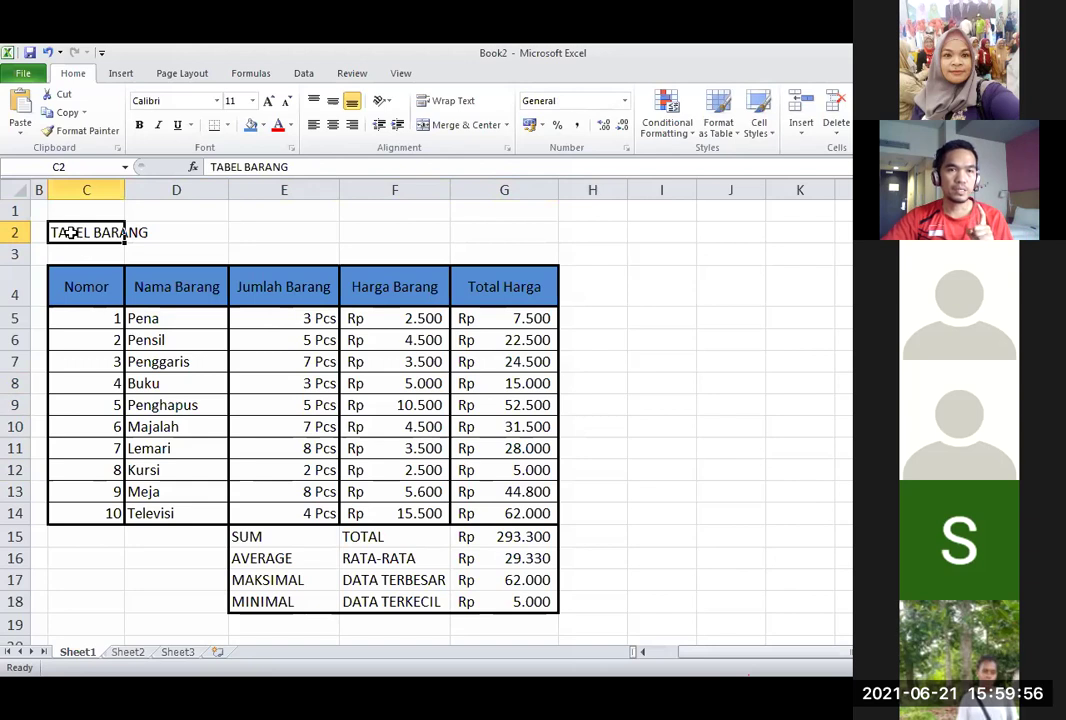
{"action": "left_click_drag", "start_coordinate": [71, 233], "coordinate": [507, 238]}
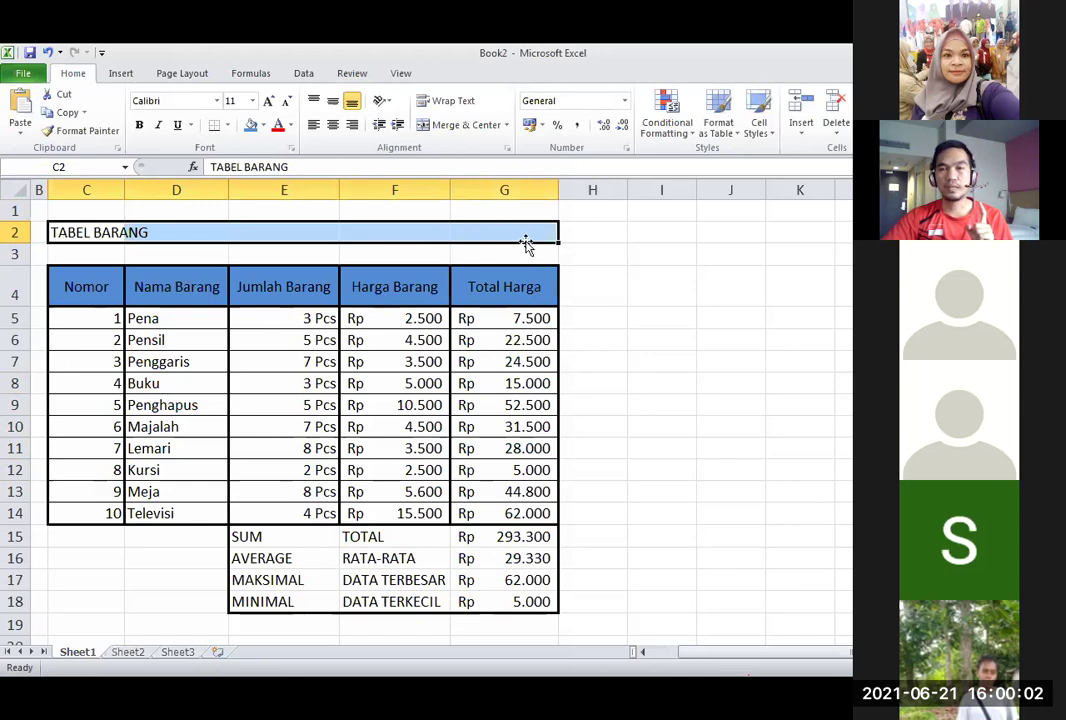
{"action": "left_click", "coordinate": [336, 135]}
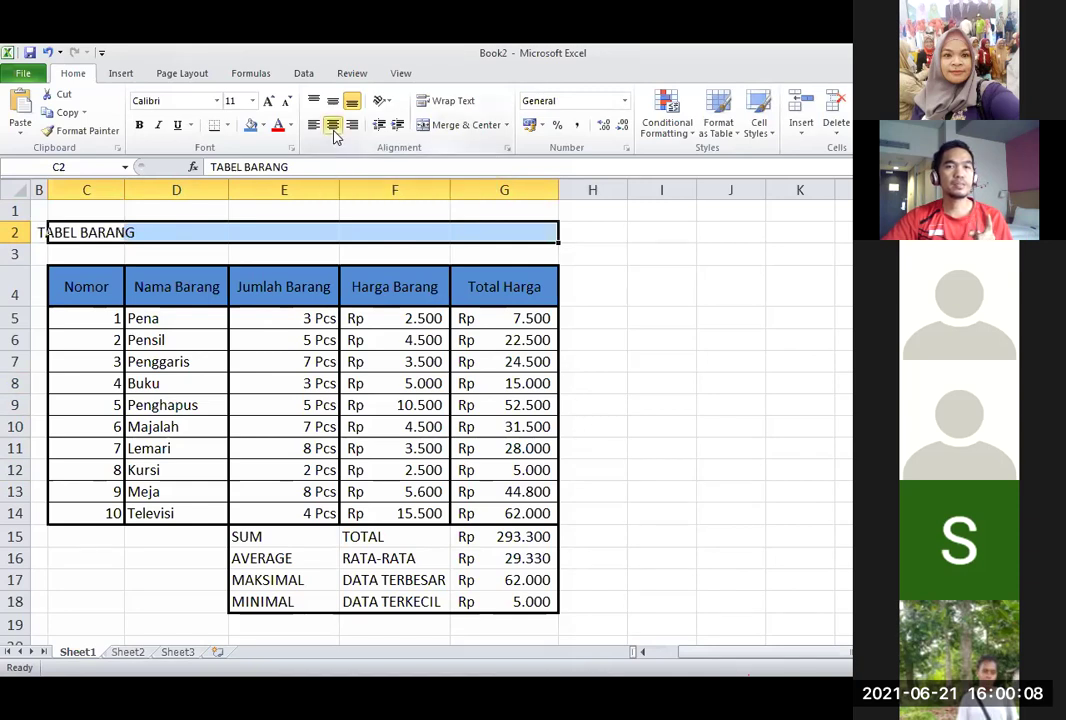
{"action": "key", "text": "ctrl+z"}
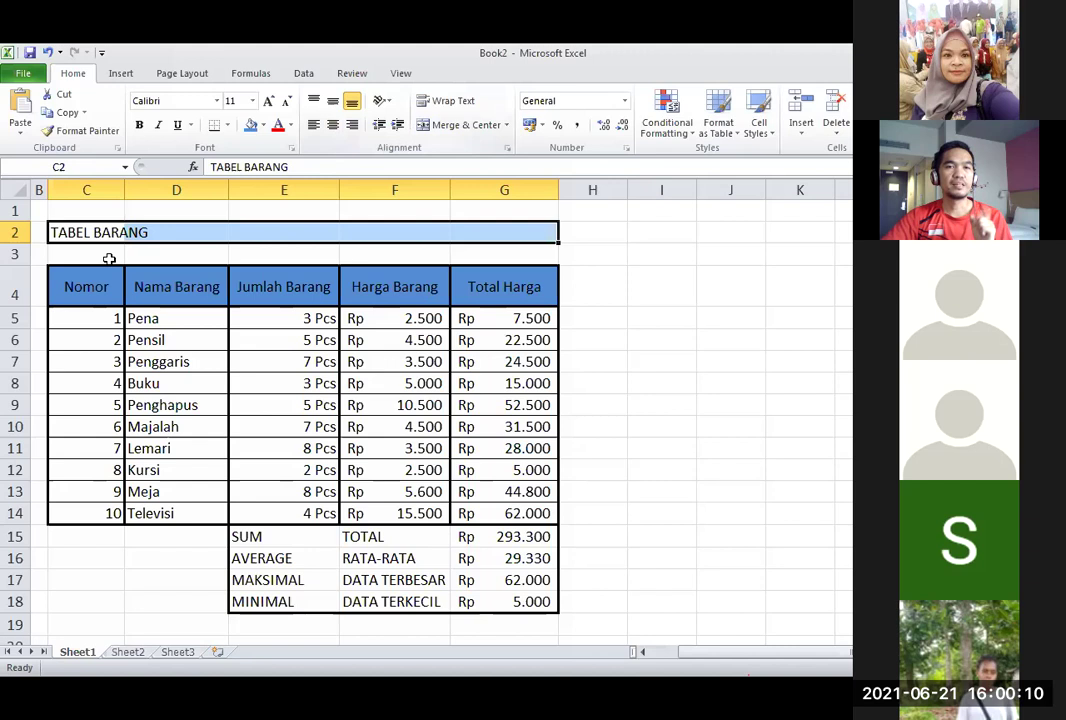
{"action": "key", "text": "ctrl+z"}
Merge and center the title TABEL BARANG across cells C2:G2.
{"action": "left_click_drag", "start_coordinate": [64, 233], "coordinate": [462, 238]}
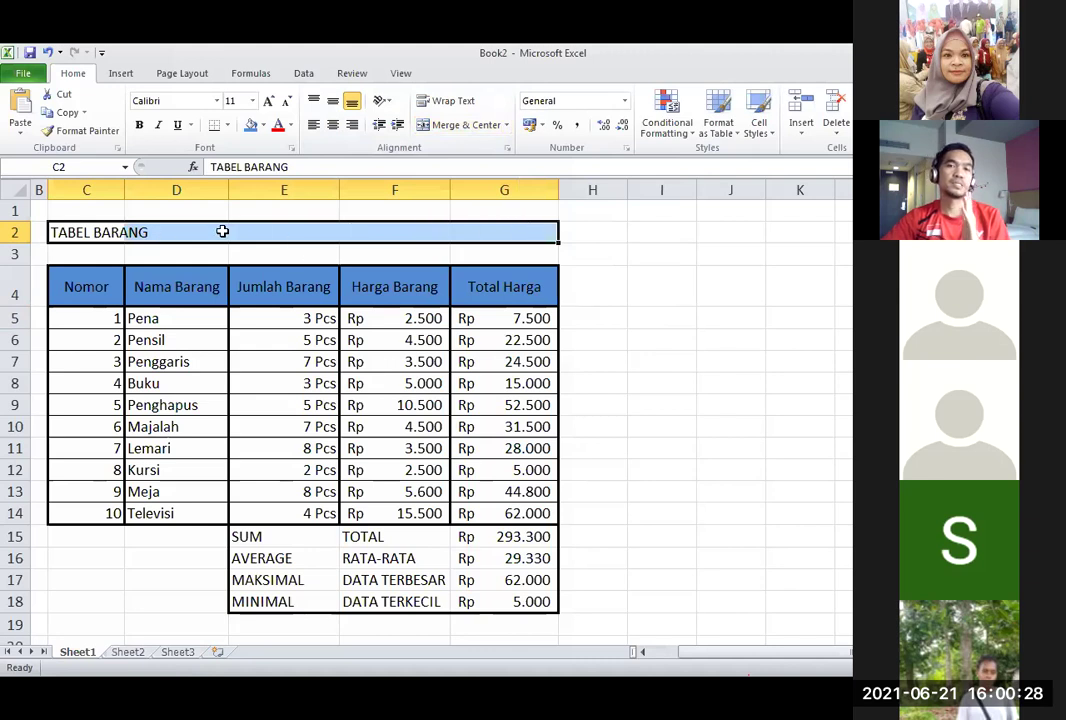
{"action": "left_click", "coordinate": [222, 338]}
{"action": "left_click_drag", "start_coordinate": [79, 233], "coordinate": [478, 232]}
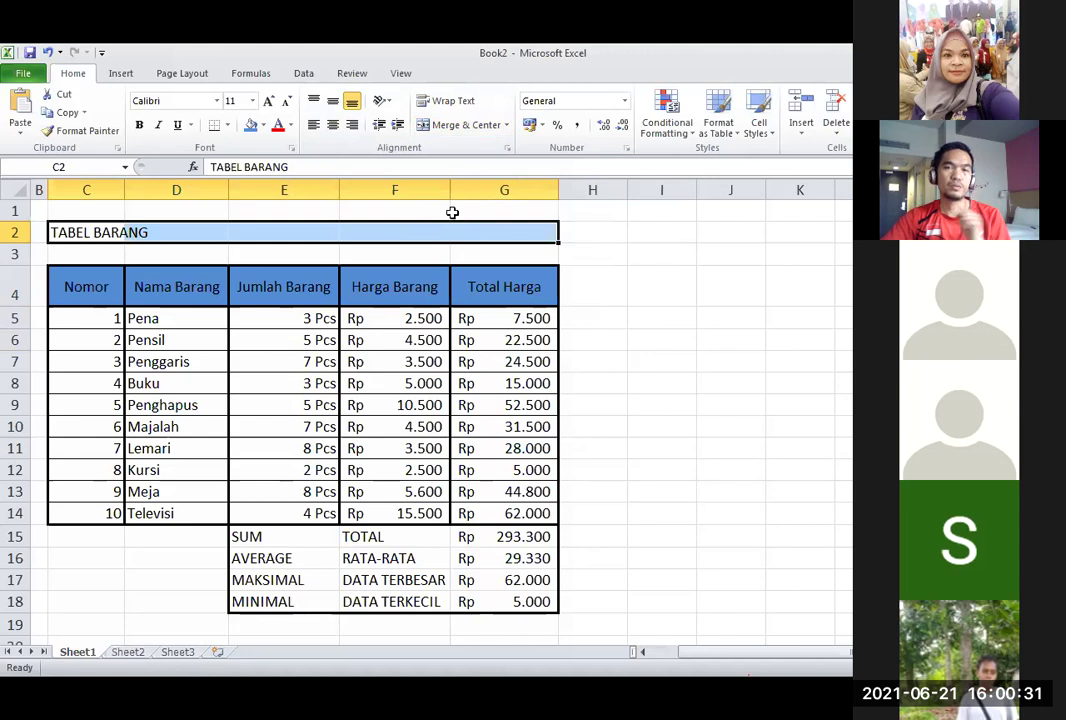
{"action": "left_click", "coordinate": [464, 127]}
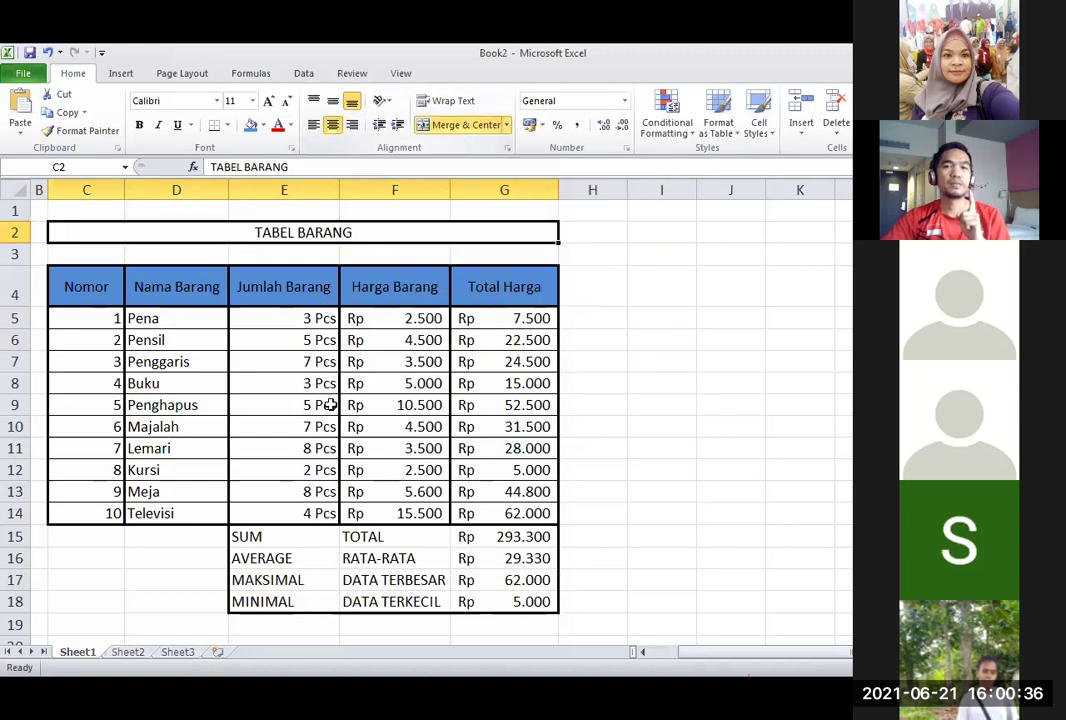
{"action": "left_click", "coordinate": [324, 405]}
{"action": "left_click", "coordinate": [340, 231]}
{"action": "left_click", "coordinate": [384, 341]}
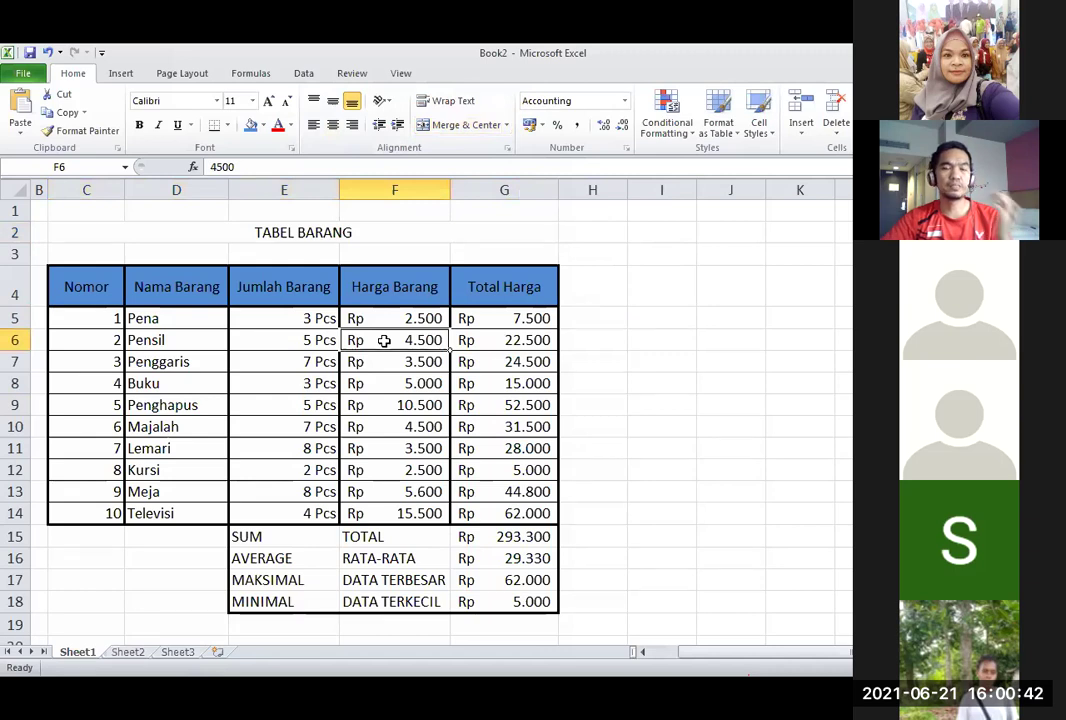
Undo the merge and centring of the title row.
{"action": "key", "text": "ctrl+z"}
{"action": "key", "text": "ctrl+z"}
{"action": "left_click", "coordinate": [169, 231]}
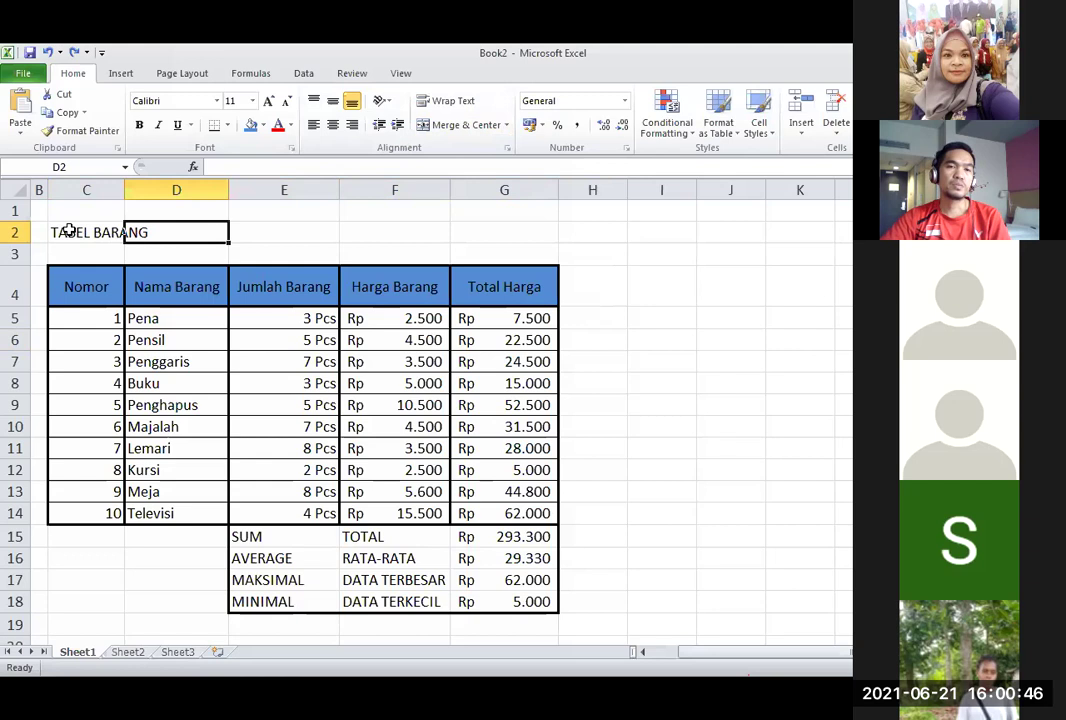
{"action": "left_click_drag", "start_coordinate": [69, 231], "coordinate": [169, 233]}
{"action": "left_click", "coordinate": [143, 280]}
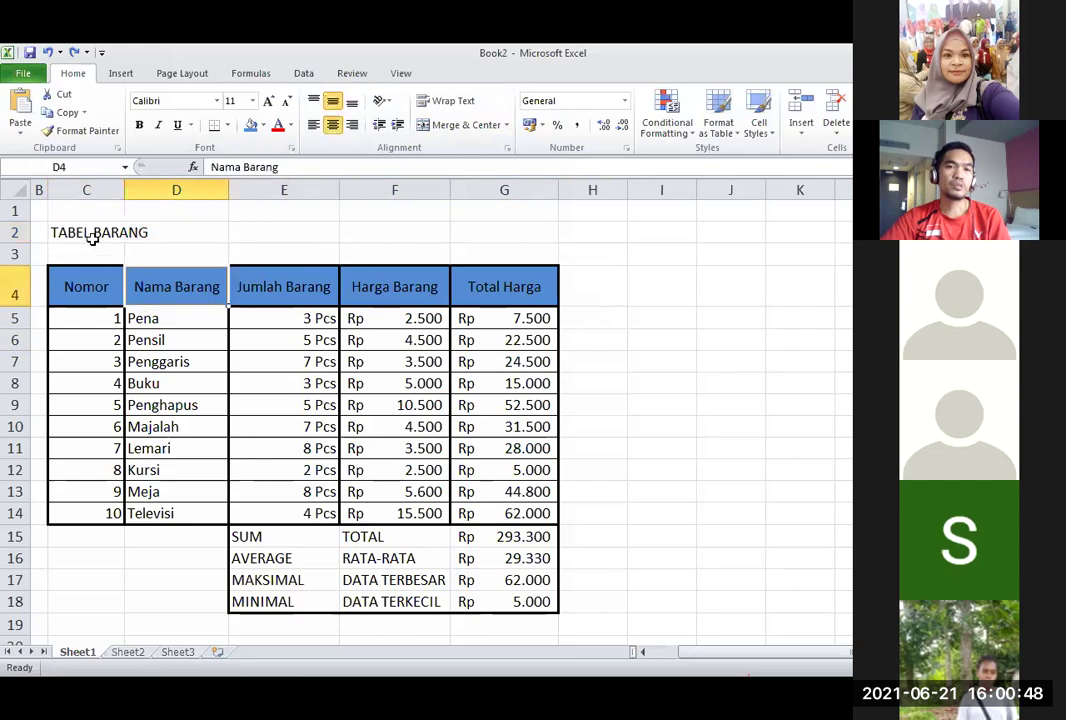
Set the horizontal text alignment of C2:G2 to Center Across Selection.
{"action": "left_click_drag", "start_coordinate": [83, 233], "coordinate": [495, 233]}
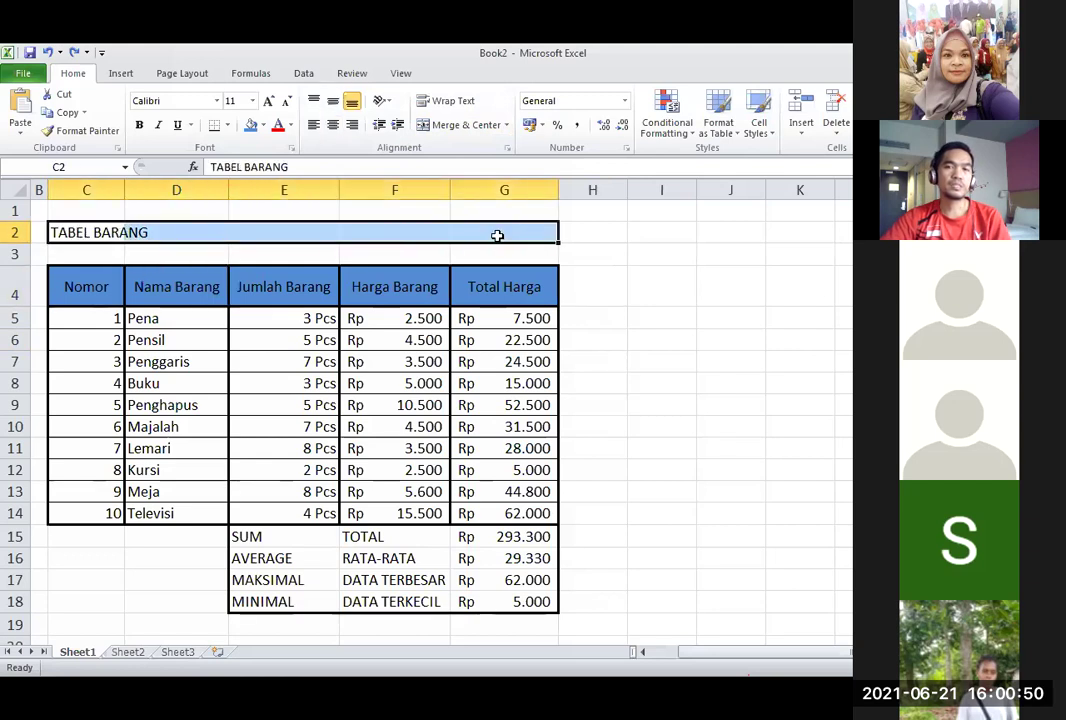
{"action": "right_click", "coordinate": [352, 237]}
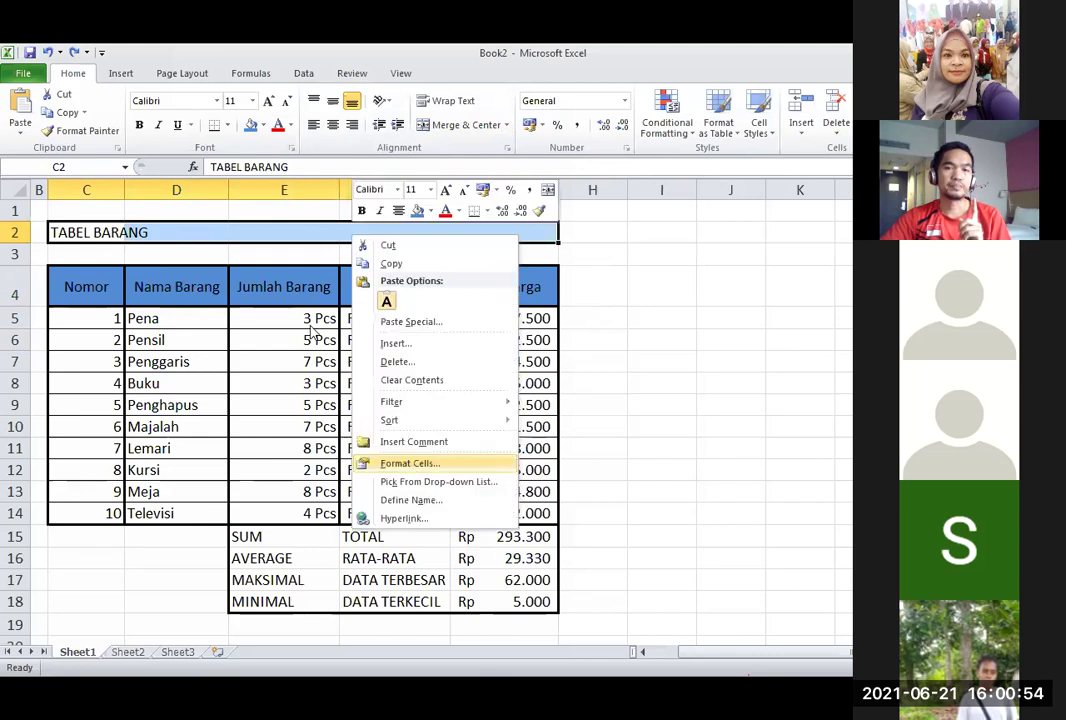
{"action": "left_click", "coordinate": [408, 465]}
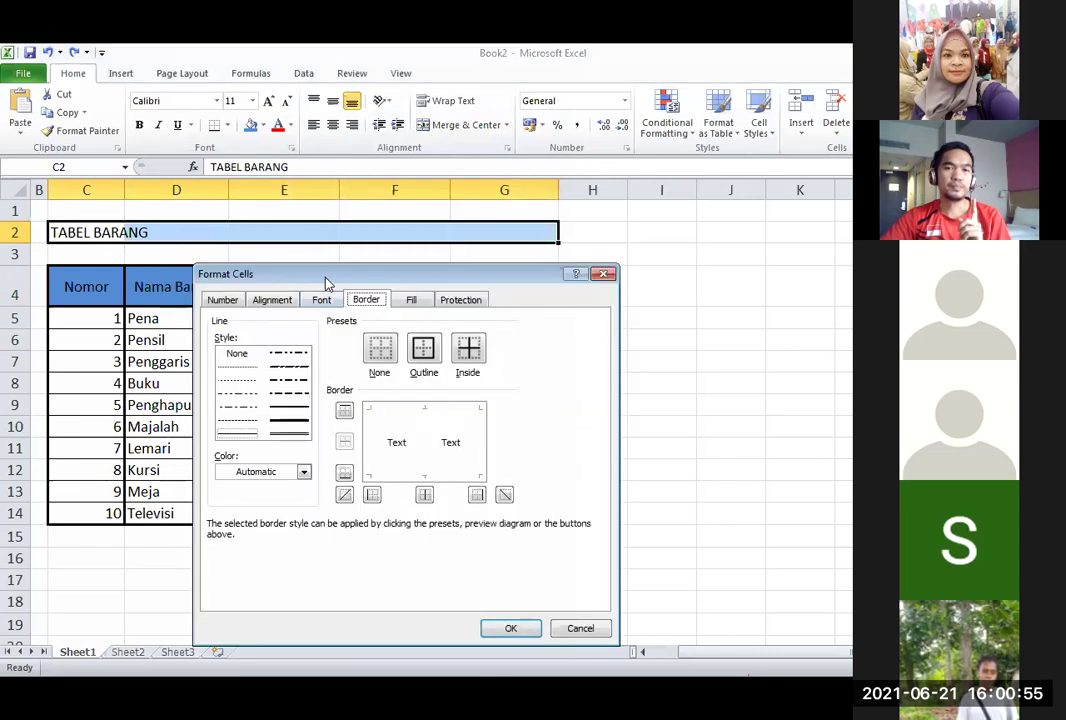
{"action": "left_click", "coordinate": [219, 227]}
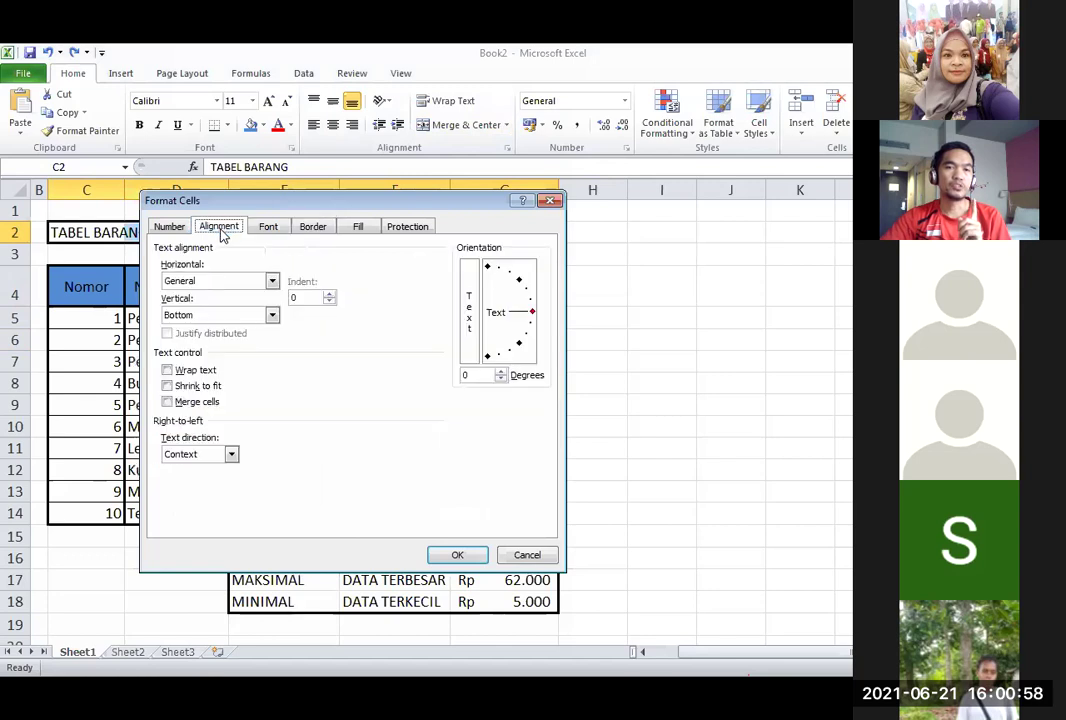
{"action": "left_click", "coordinate": [272, 283]}
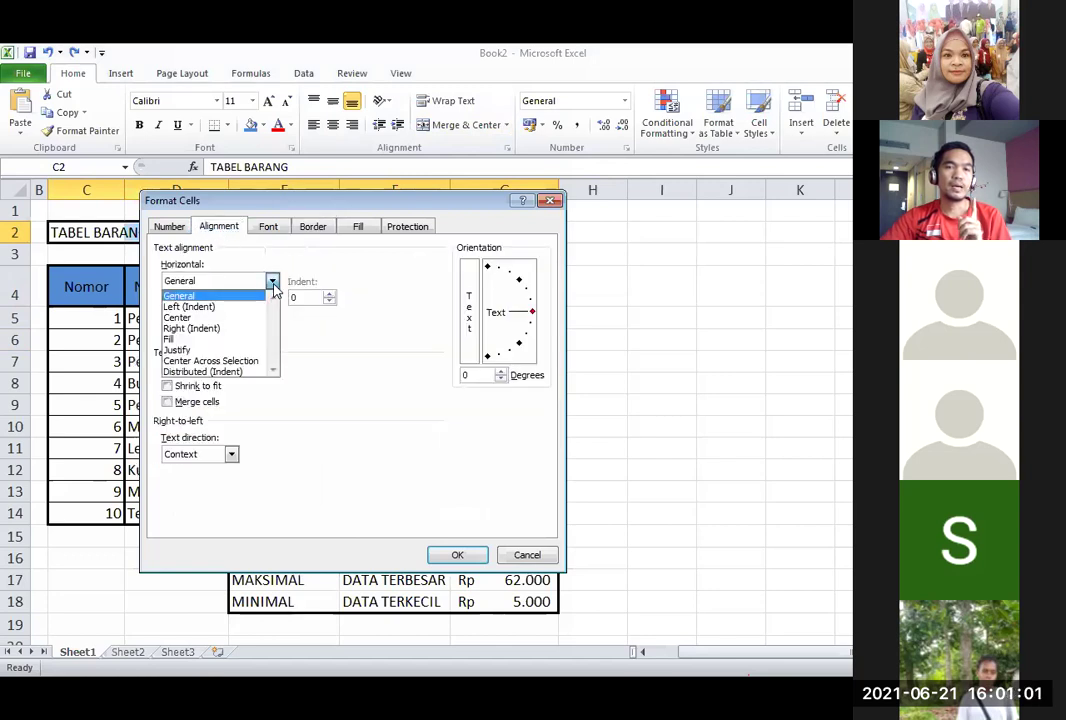
{"action": "left_click", "coordinate": [256, 362]}
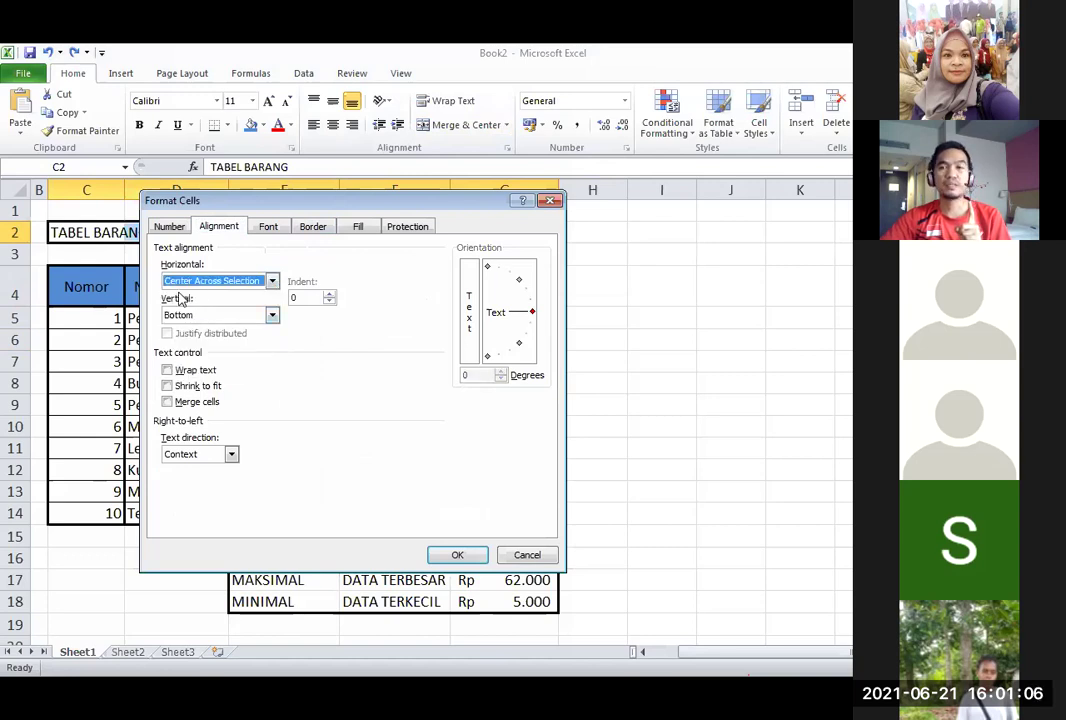
{"action": "left_click", "coordinate": [455, 556]}
{"action": "left_click", "coordinate": [297, 362]}
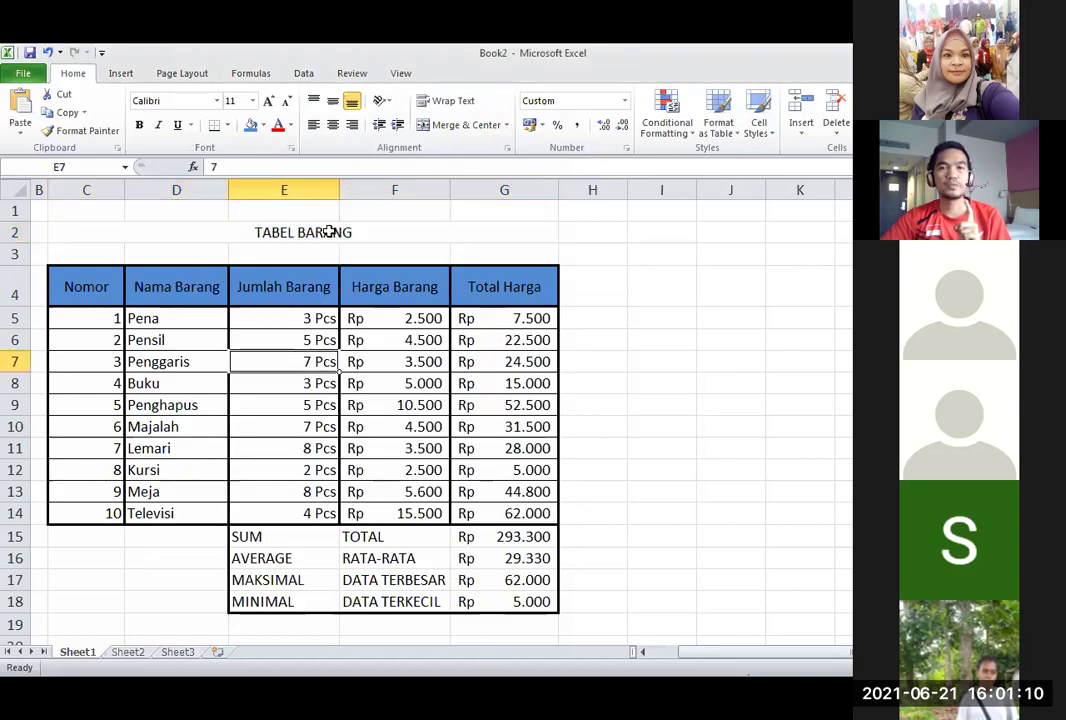
Examine the individual cells C2 to G2 of the title row to see whether they are still separate.
{"action": "left_click", "coordinate": [312, 234]}
{"action": "left_click", "coordinate": [293, 252]}
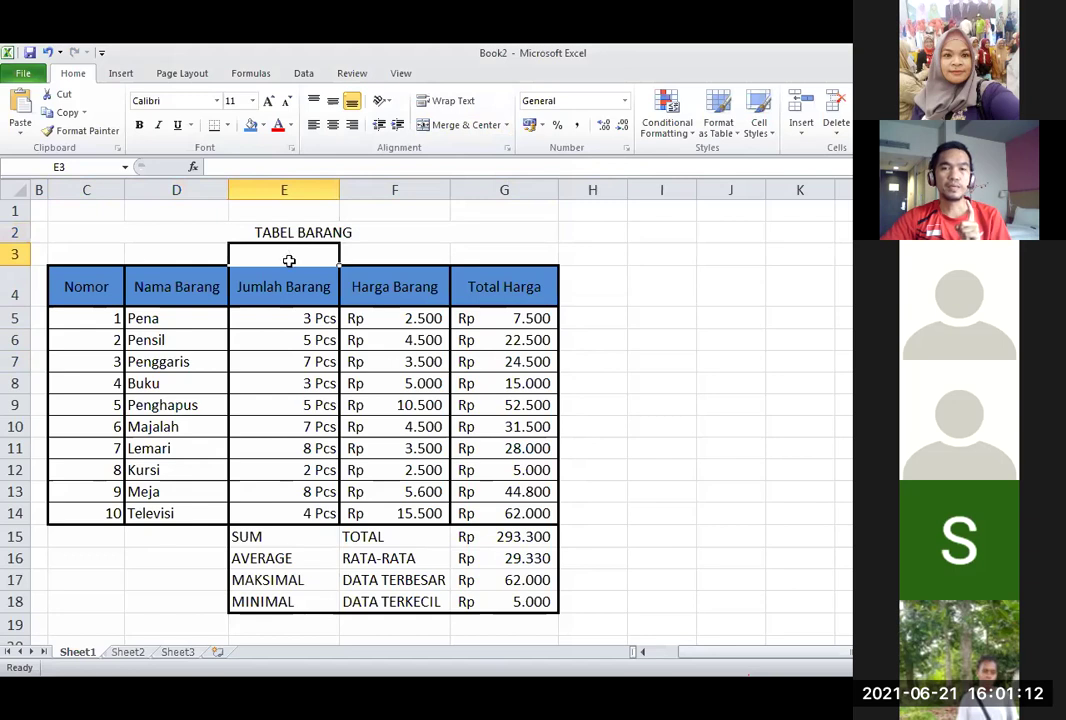
{"action": "left_click", "coordinate": [209, 252]}
{"action": "left_click", "coordinate": [192, 232]}
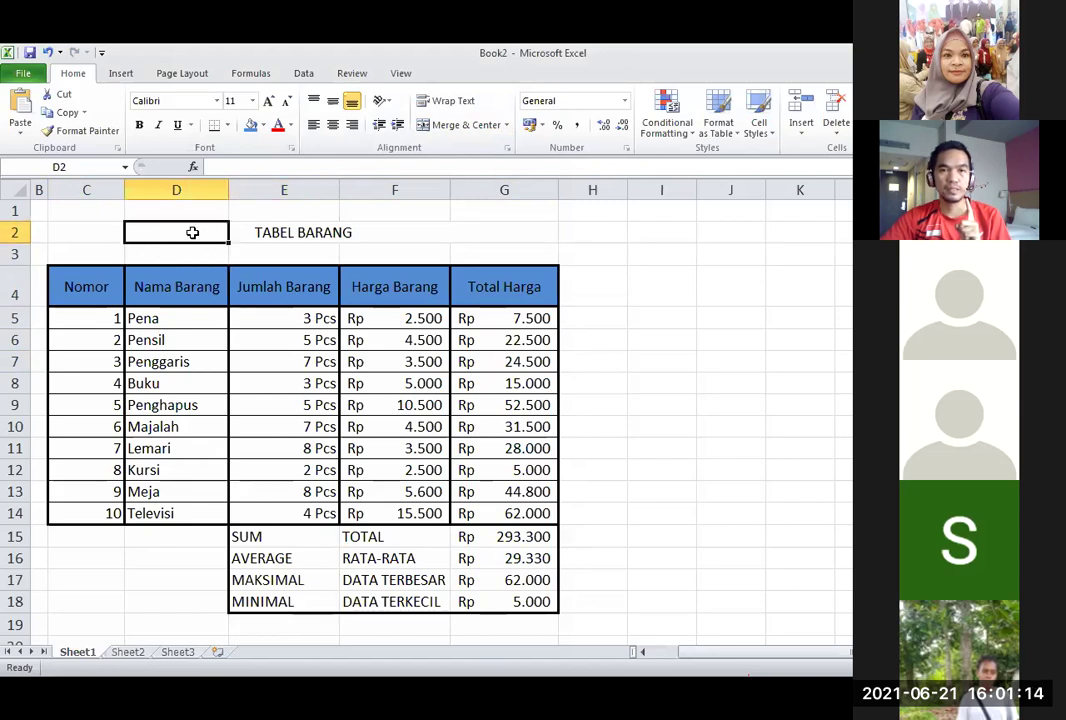
{"action": "left_click", "coordinate": [302, 232]}
{"action": "left_click", "coordinate": [420, 232]}
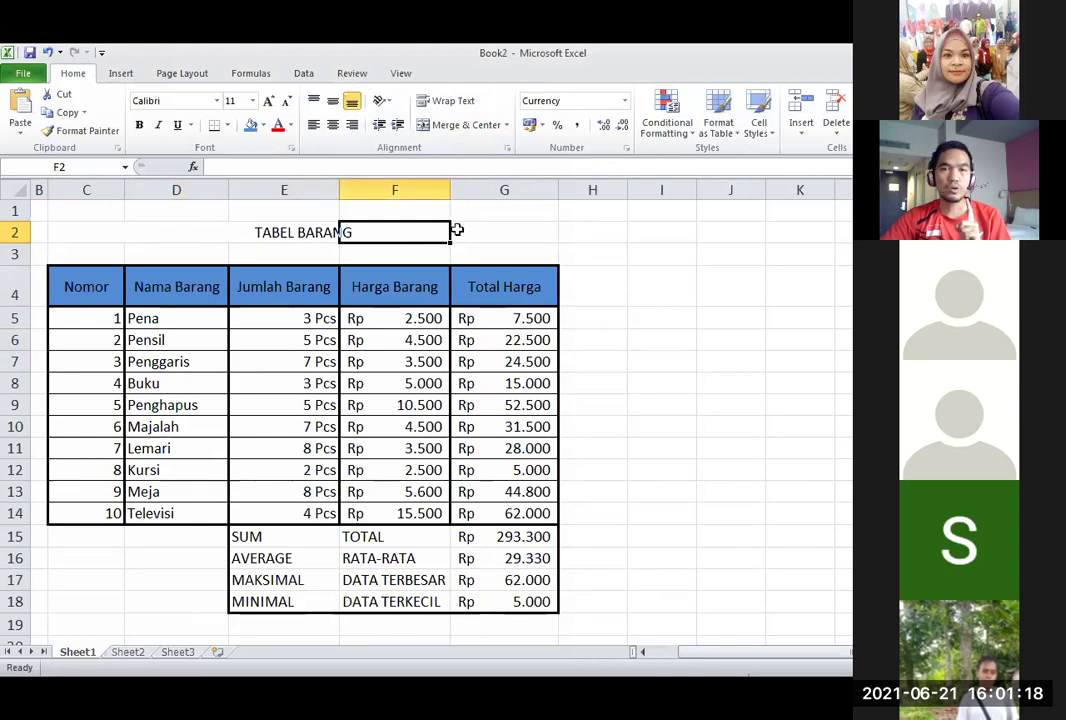
{"action": "left_click", "coordinate": [463, 230]}
{"action": "left_click", "coordinate": [336, 231]}
{"action": "left_click", "coordinate": [180, 237]}
{"action": "key", "text": "Left"}
{"action": "left_click", "coordinate": [200, 236]}
{"action": "left_click", "coordinate": [305, 232]}
{"action": "left_click", "coordinate": [405, 228]}
{"action": "left_click", "coordinate": [472, 225]}
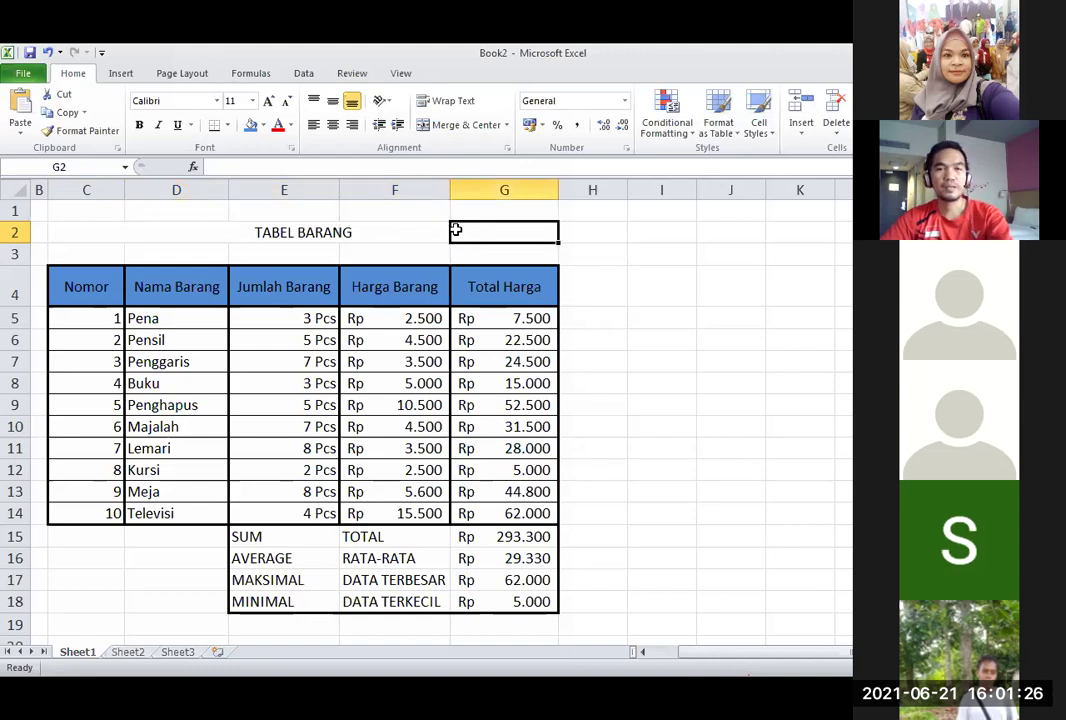
Undo the Center Across Selection alignment, and merge and center the title across C2:G2 instead.
{"action": "key", "text": "ctrl+z"}
{"action": "left_click", "coordinate": [238, 297]}
{"action": "left_click_drag", "start_coordinate": [95, 231], "coordinate": [481, 230]}
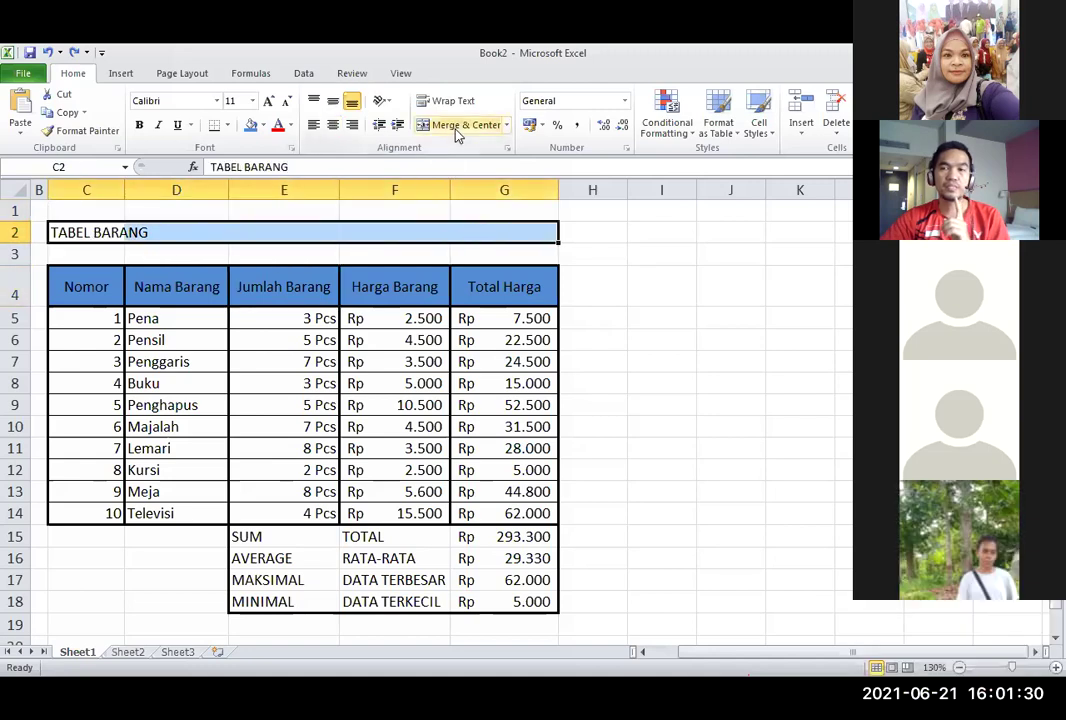
{"action": "left_click", "coordinate": [458, 133]}
{"action": "left_click", "coordinate": [360, 288]}
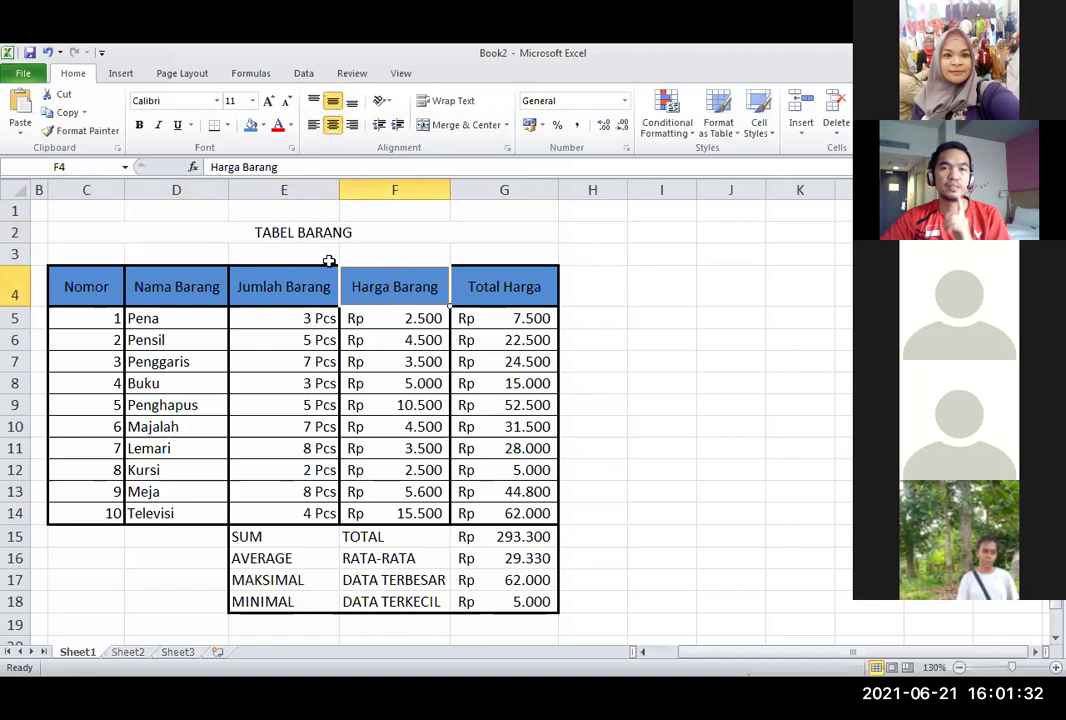
{"action": "left_click", "coordinate": [430, 233]}
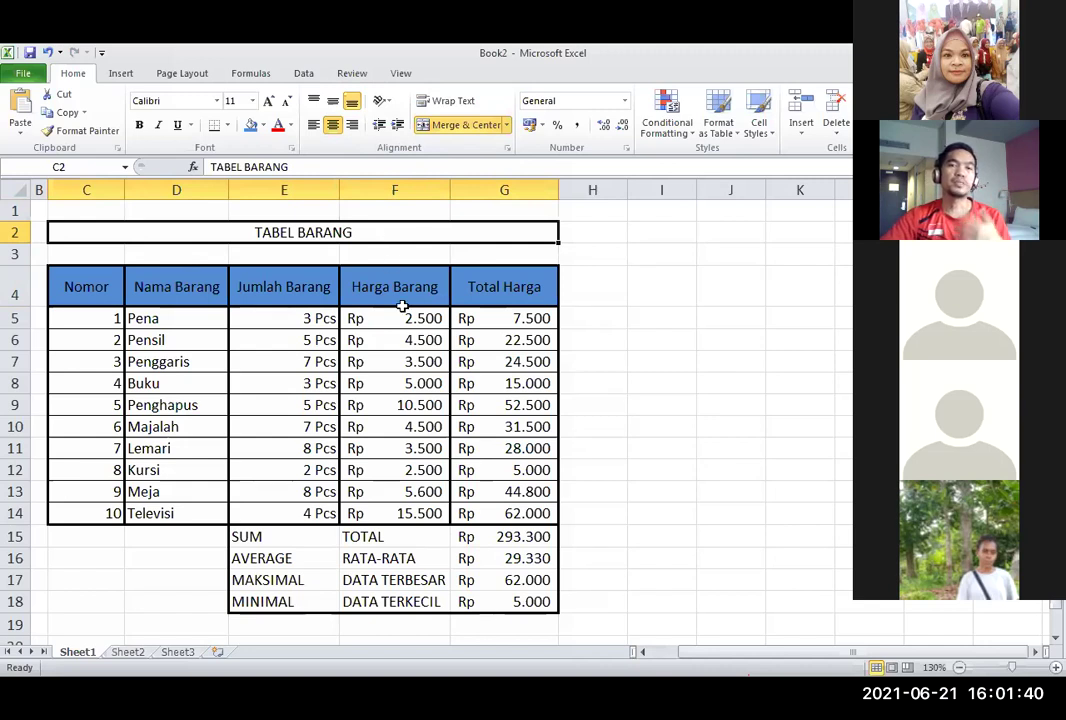
{"action": "left_click", "coordinate": [416, 343]}
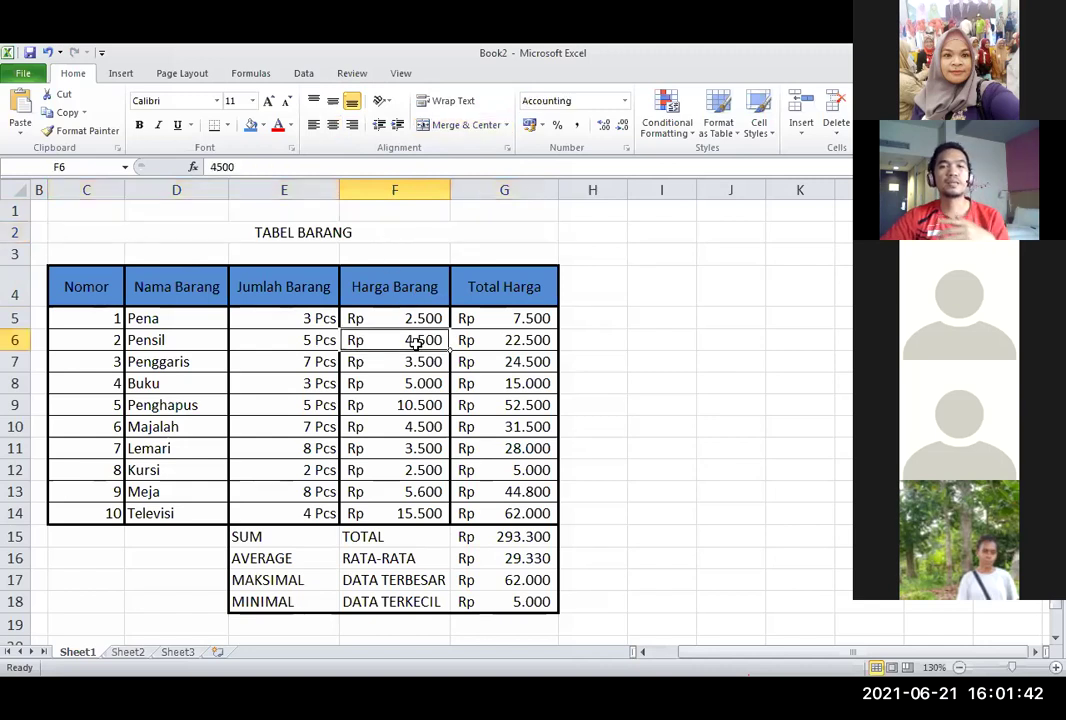
{"action": "left_click", "coordinate": [464, 296]}
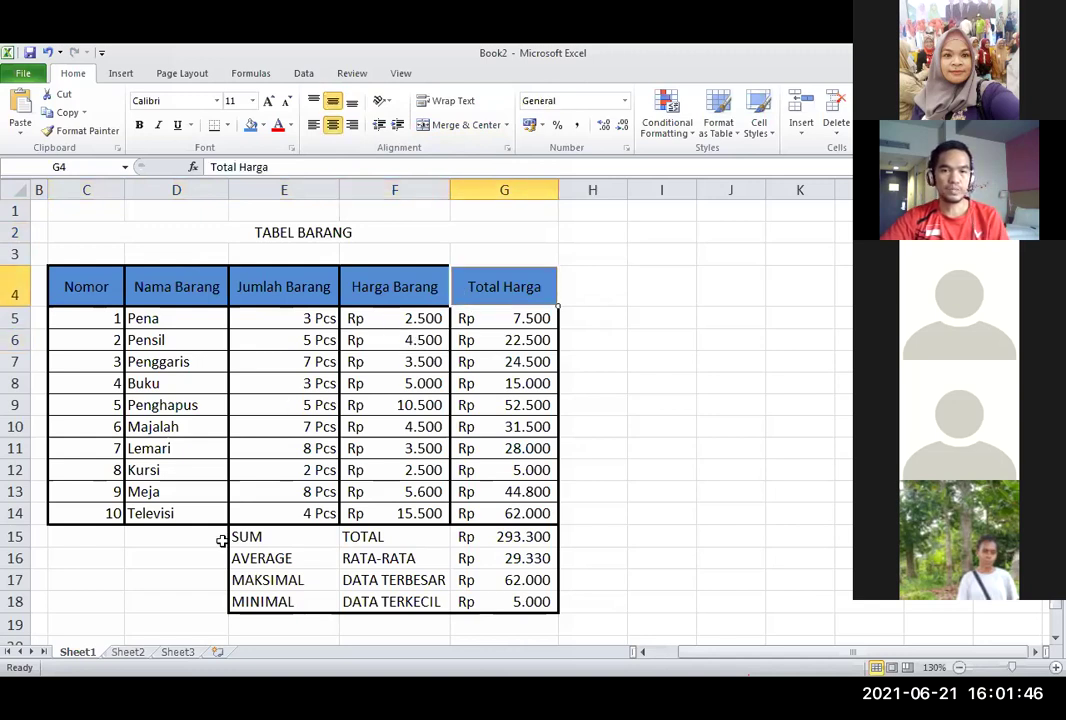
{"action": "left_click", "coordinate": [160, 578]}
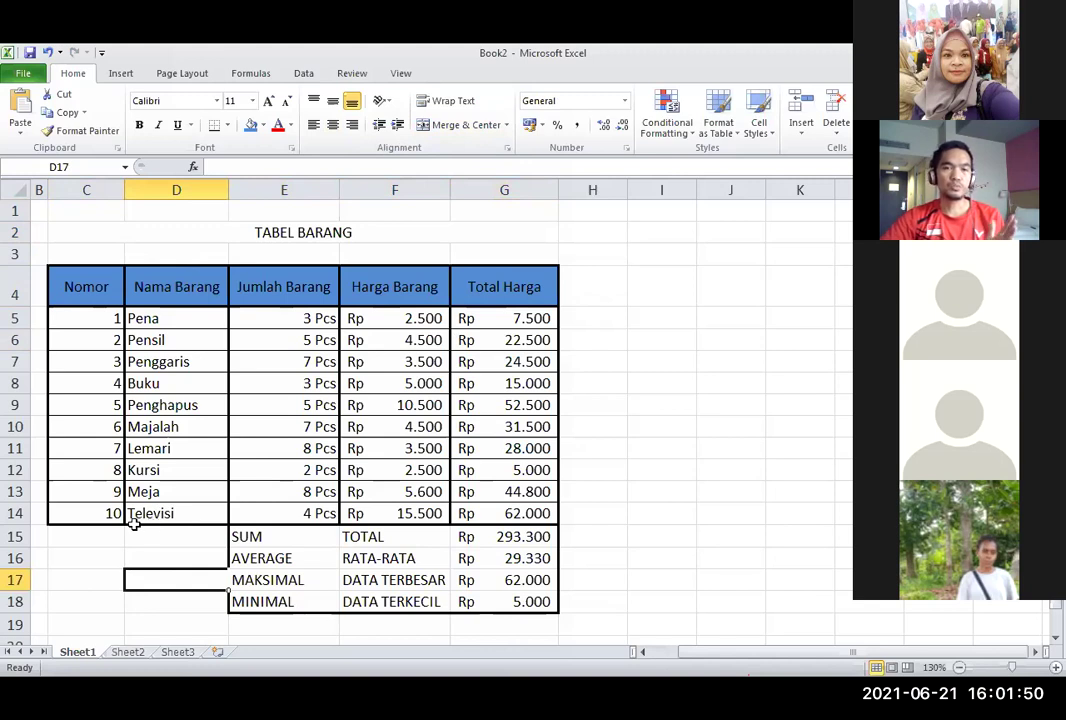
{"action": "left_click", "coordinate": [93, 571]}
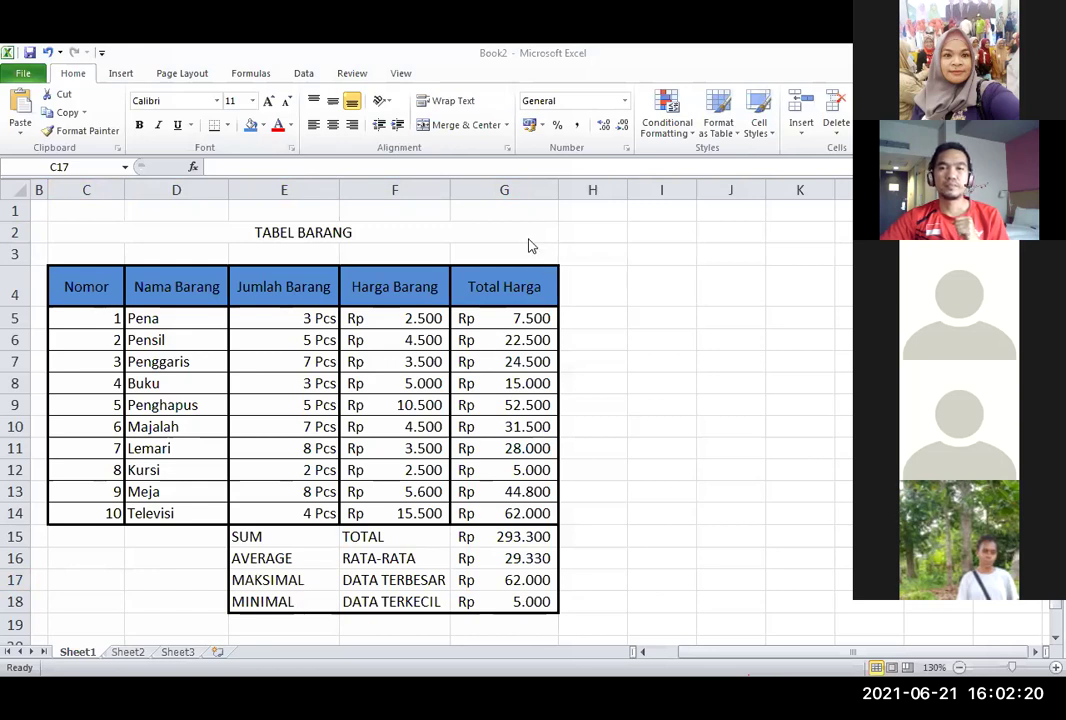
{"action": "key", "text": "alt+Tab"}
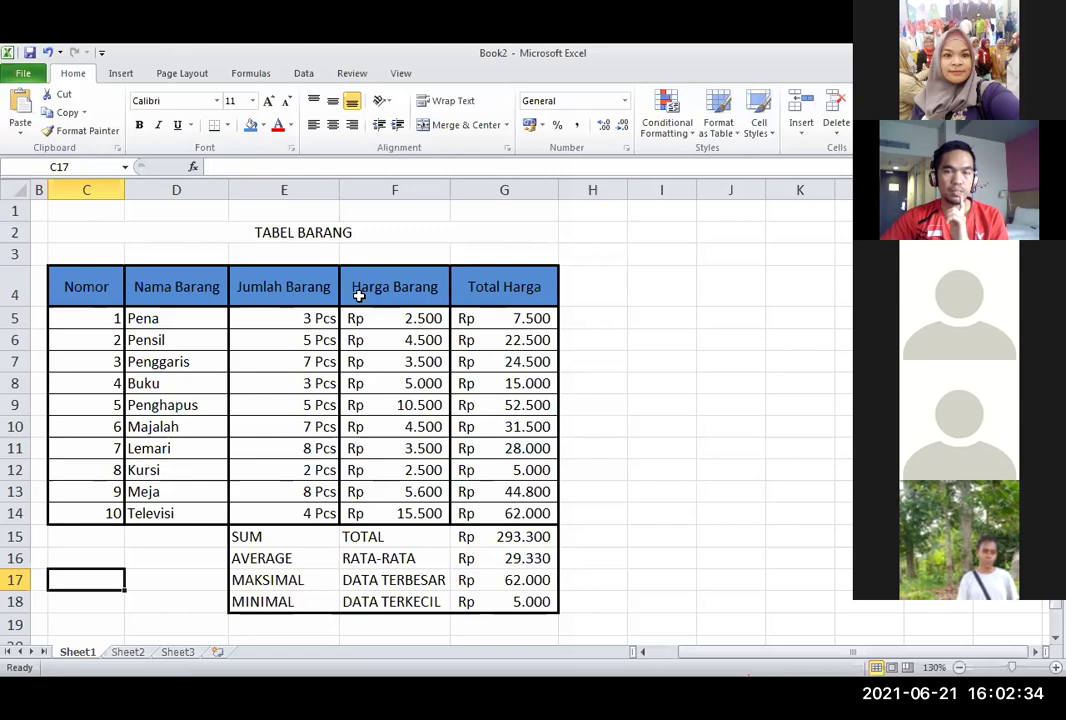
Remove all borders from the Harga Barang and Total Harga columns, F4:G14.
{"action": "left_click_drag", "start_coordinate": [369, 287], "coordinate": [509, 503]}
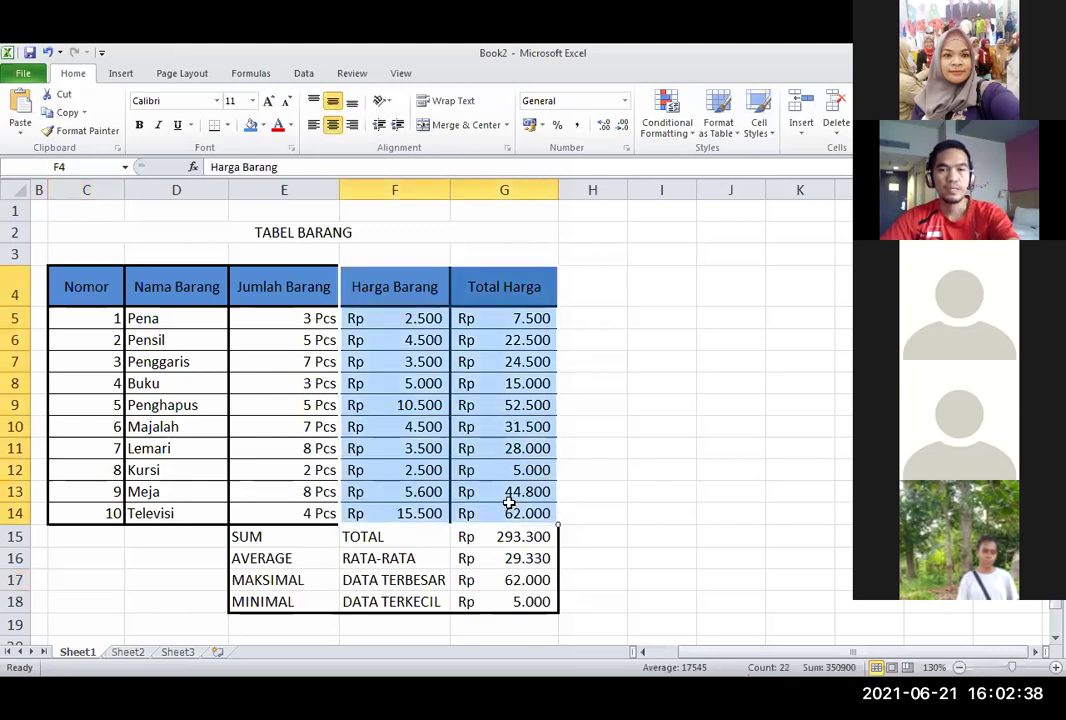
{"action": "key", "text": "ctrl+1"}
{"action": "left_click", "coordinate": [311, 216]}
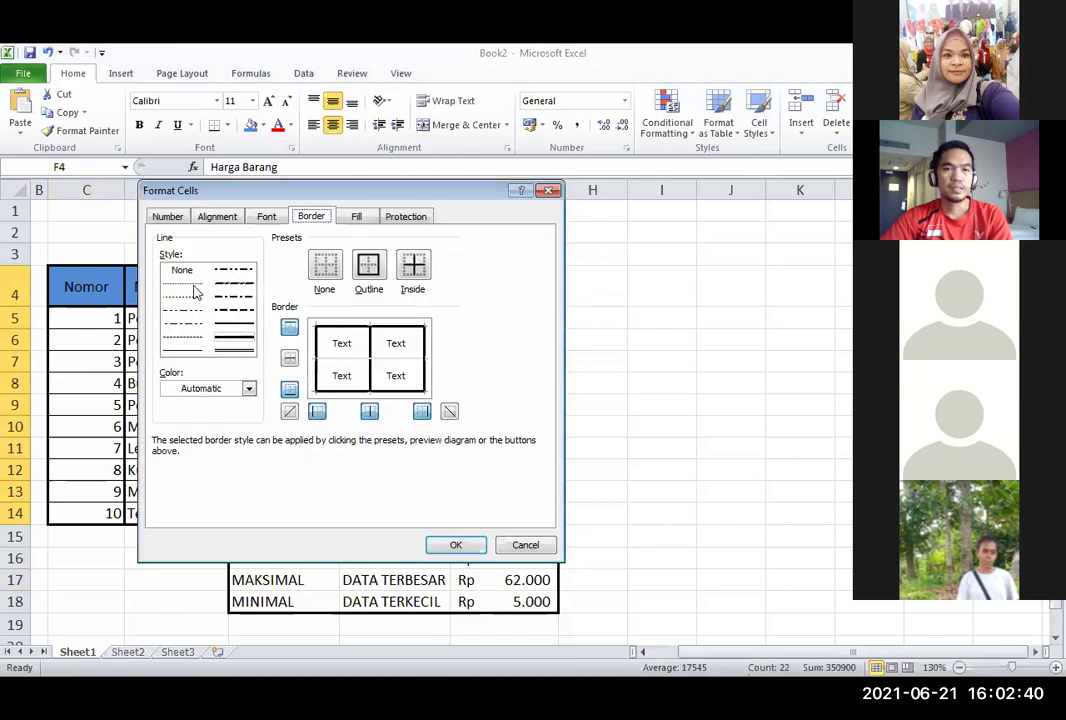
{"action": "left_click", "coordinate": [324, 265]}
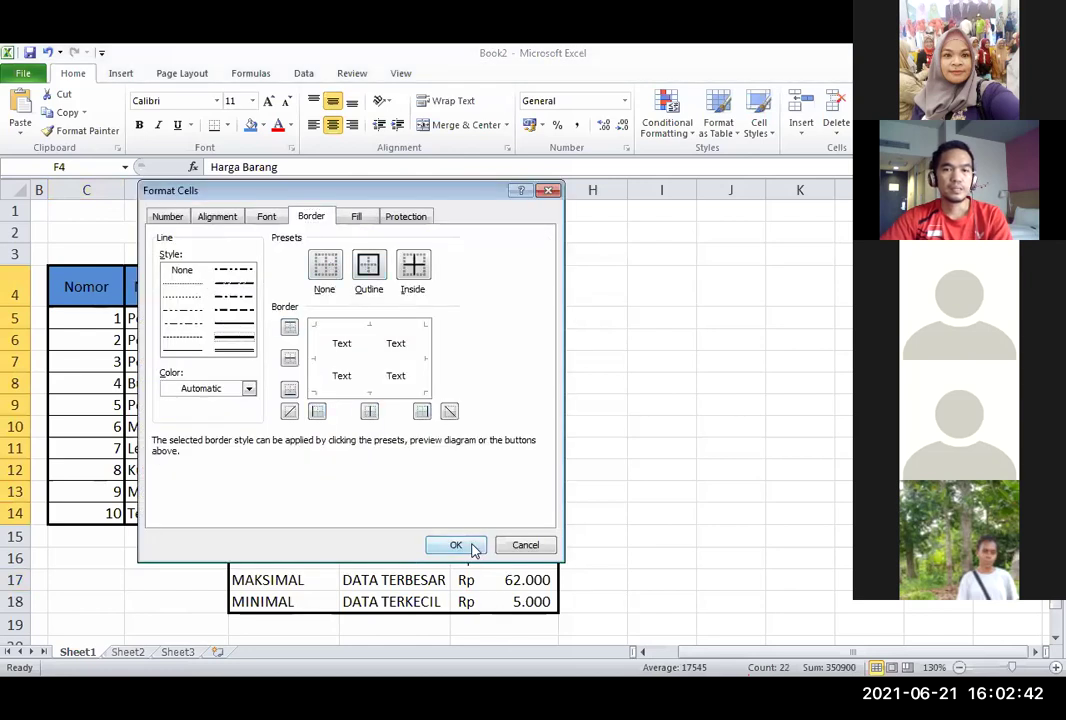
{"action": "left_click", "coordinate": [456, 546]}
{"action": "left_click", "coordinate": [240, 560]}
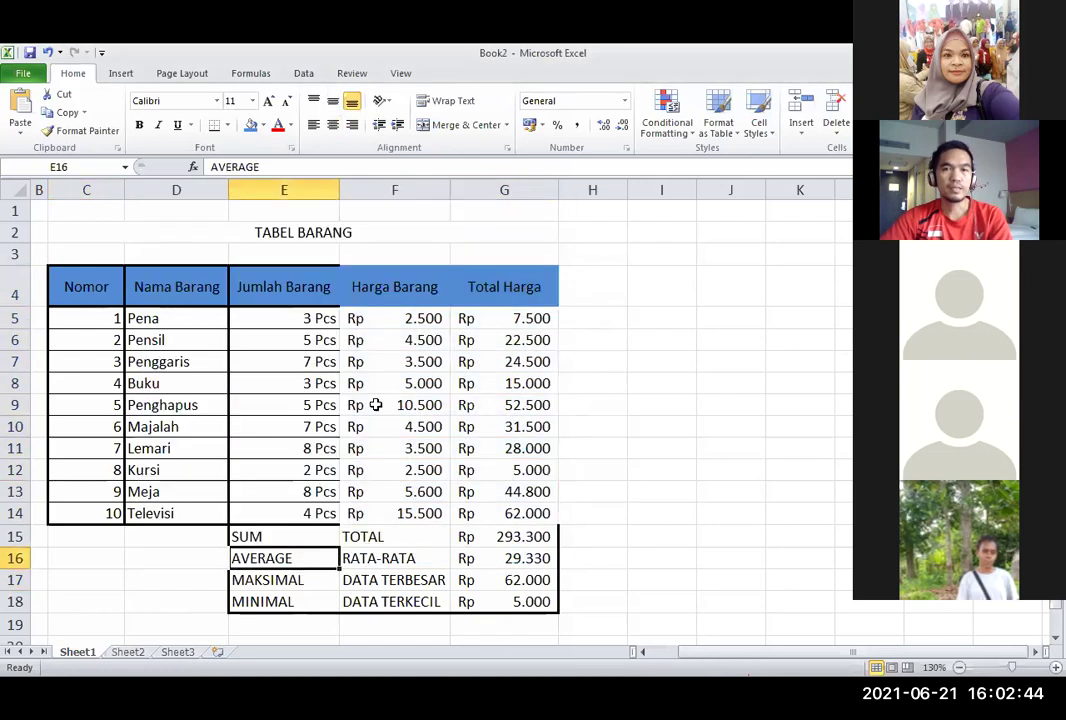
{"action": "left_click", "coordinate": [402, 287]}
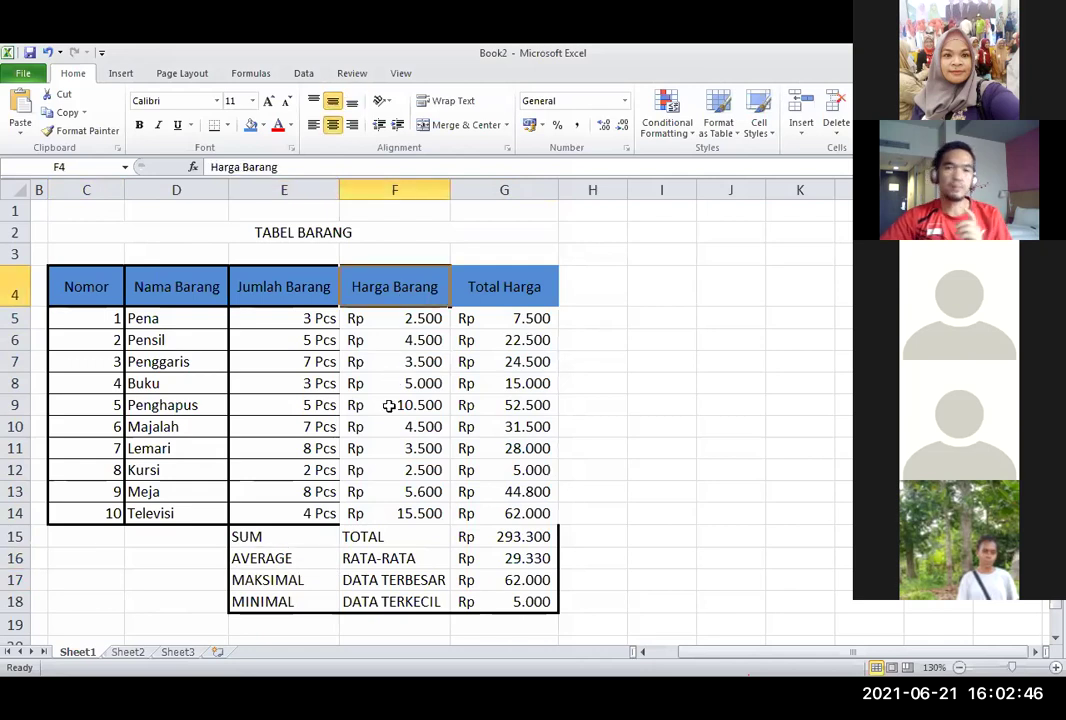
{"action": "left_click", "coordinate": [389, 405]}
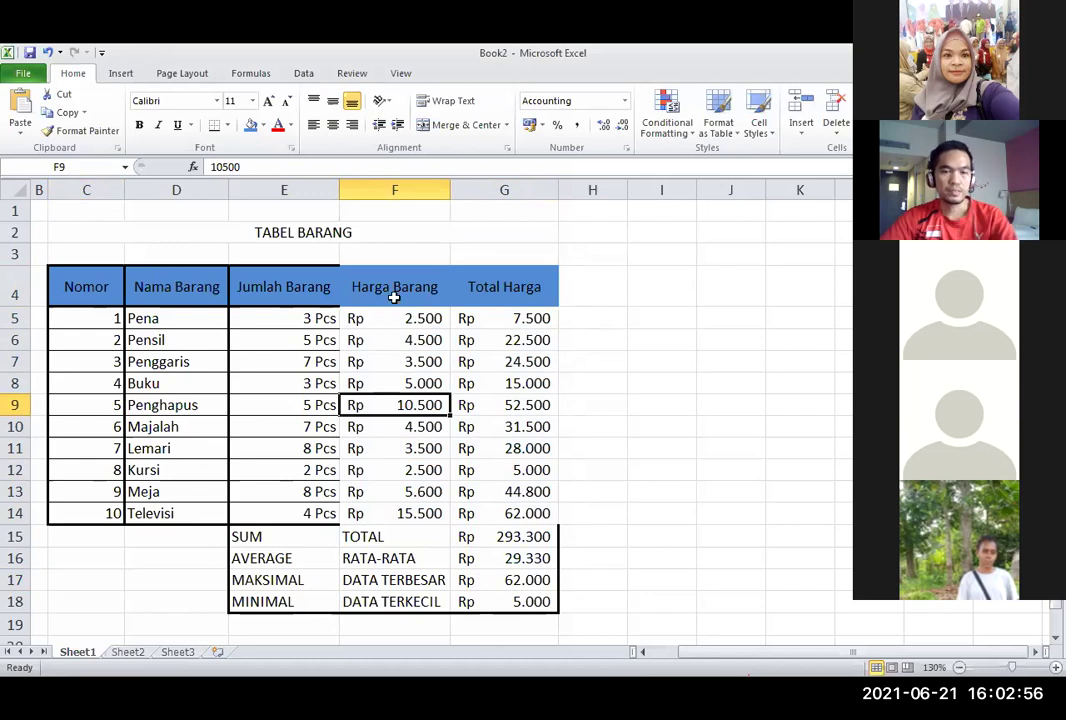
Undo the border removal on F4:G14.
{"action": "left_click", "coordinate": [47, 52]}
{"action": "left_click", "coordinate": [470, 430]}
{"action": "left_click", "coordinate": [378, 383]}
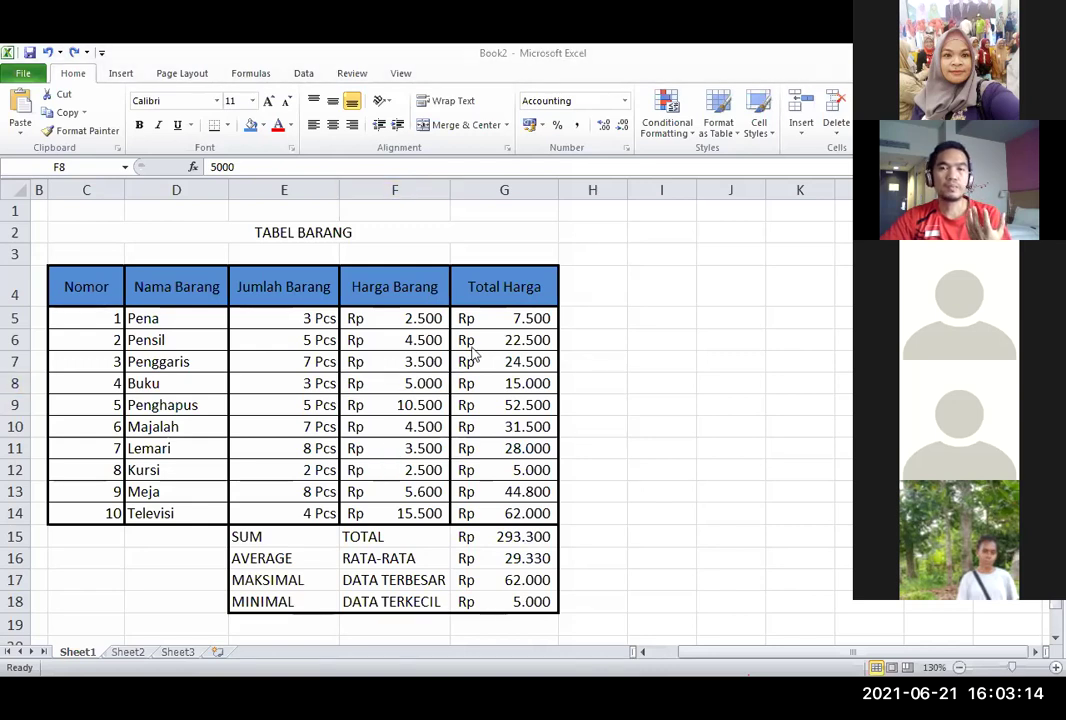
{"action": "left_click_drag", "start_coordinate": [473, 233], "coordinate": [86, 232]}
{"action": "left_click", "coordinate": [466, 124]}
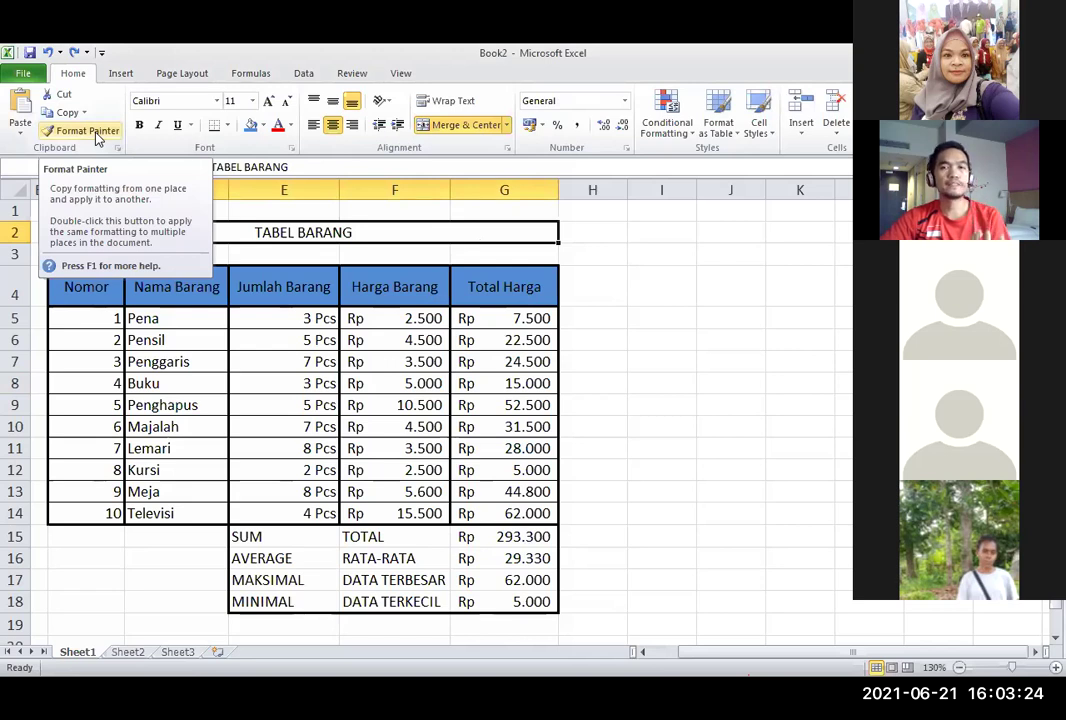
{"action": "left_click", "coordinate": [210, 430]}
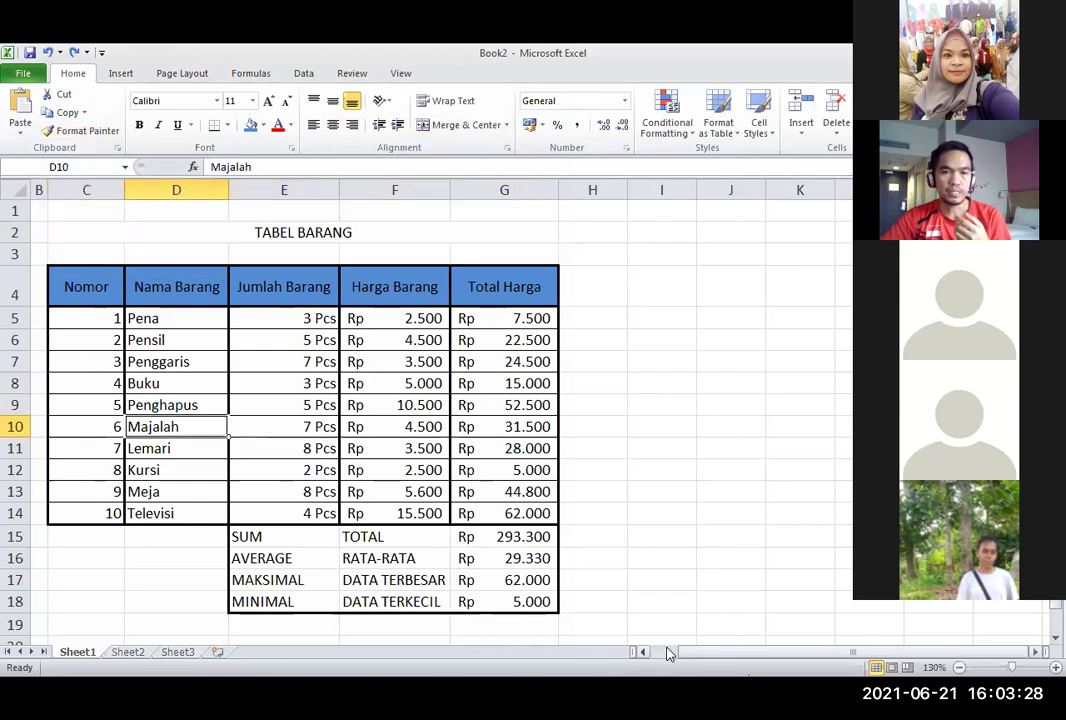
Enter the number 3 in the empty cell C17 outside the table.
{"action": "left_click", "coordinate": [109, 582]}
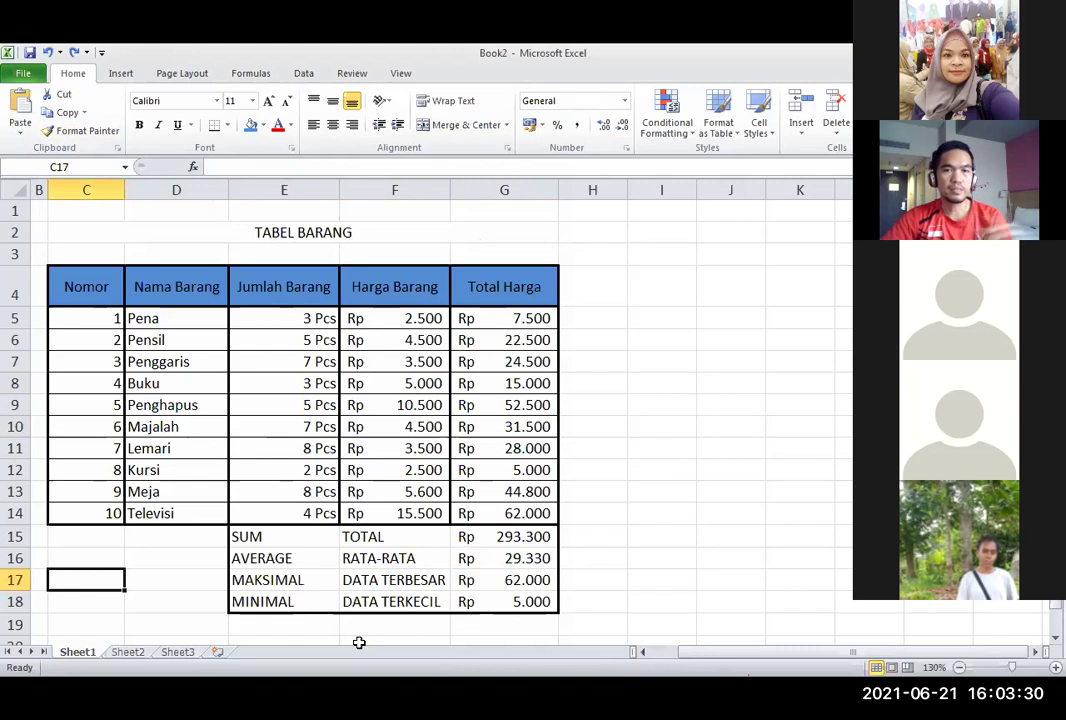
{"action": "type", "text": "3"}
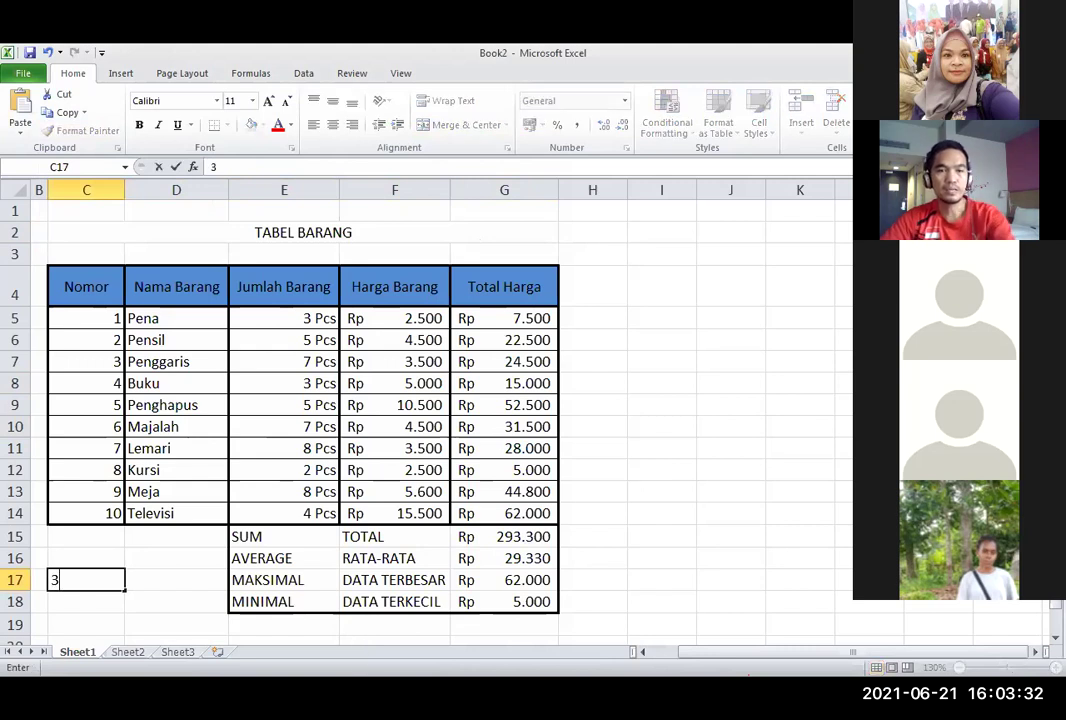
{"action": "left_click", "coordinate": [378, 578]}
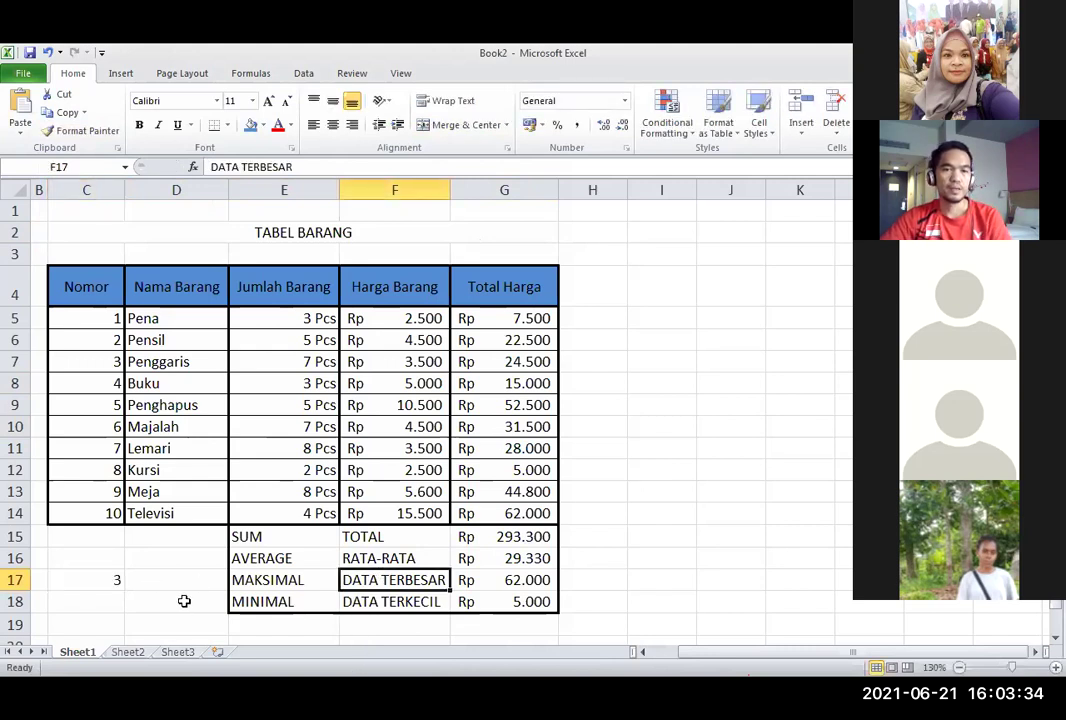
{"action": "left_click", "coordinate": [83, 582]}
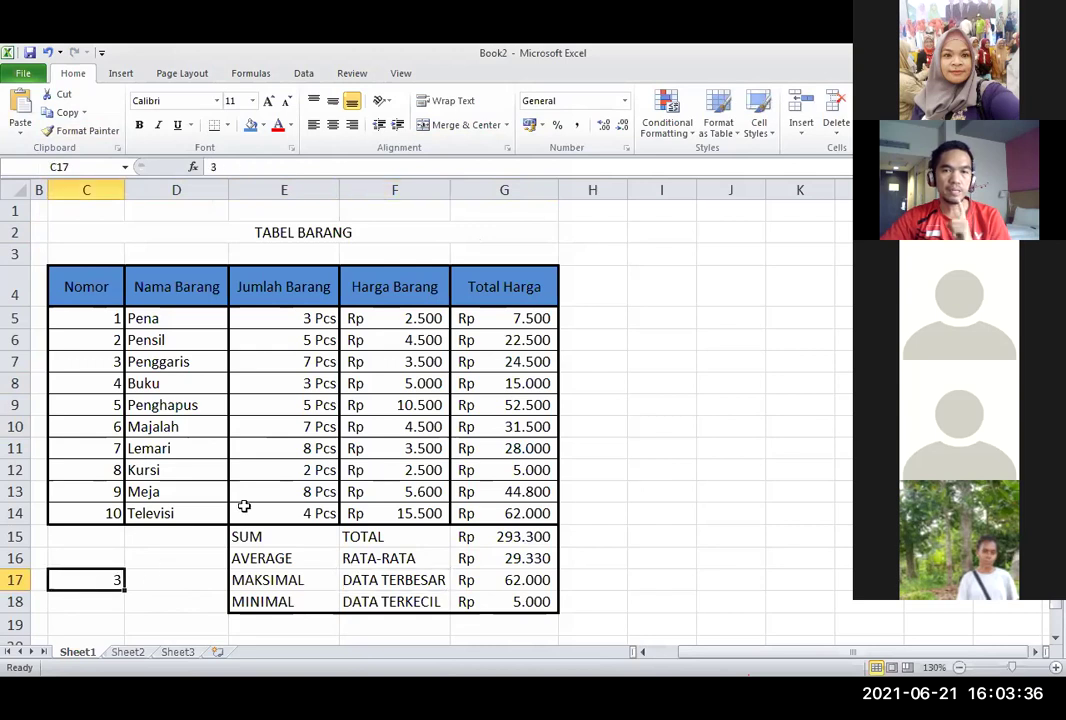
Copy the Pcs number formatting from Jumlah Barang cell E6 onto C17 with Format Painter.
{"action": "left_click", "coordinate": [282, 382]}
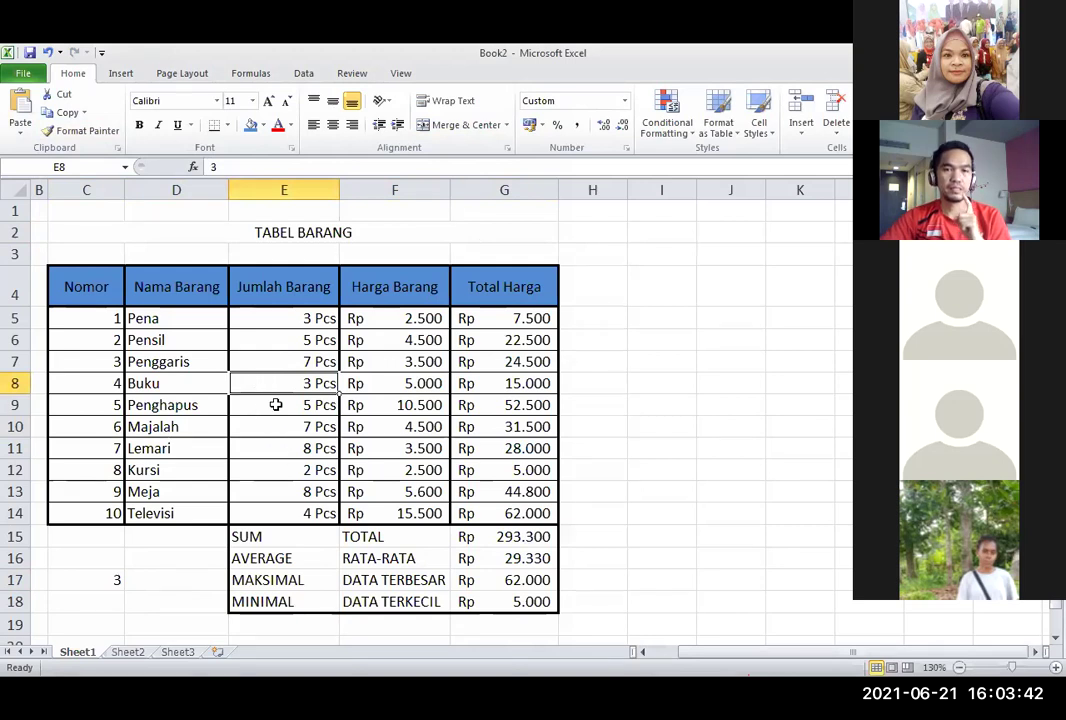
{"action": "left_click", "coordinate": [85, 131]}
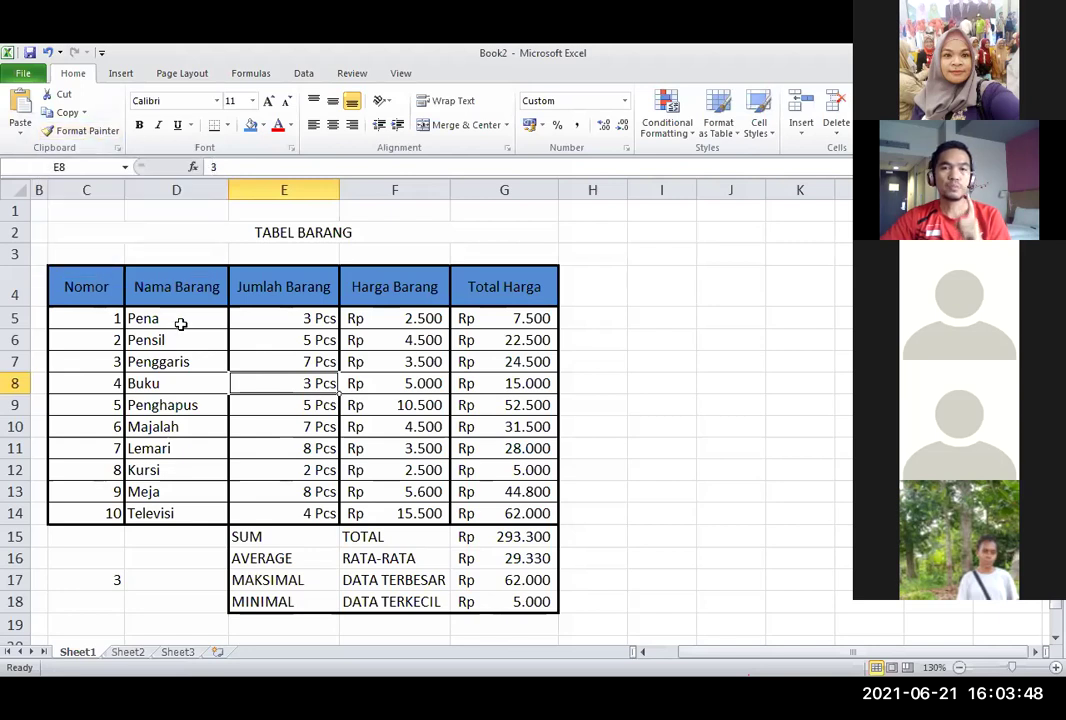
{"action": "left_click", "coordinate": [316, 340]}
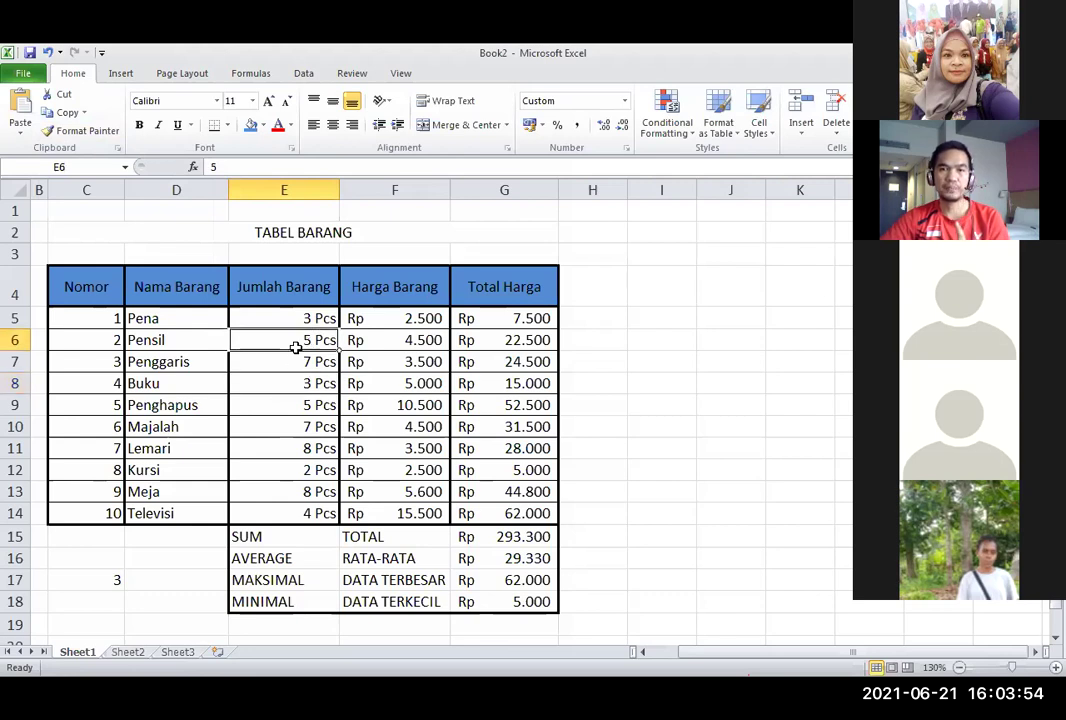
{"action": "left_click", "coordinate": [95, 137]}
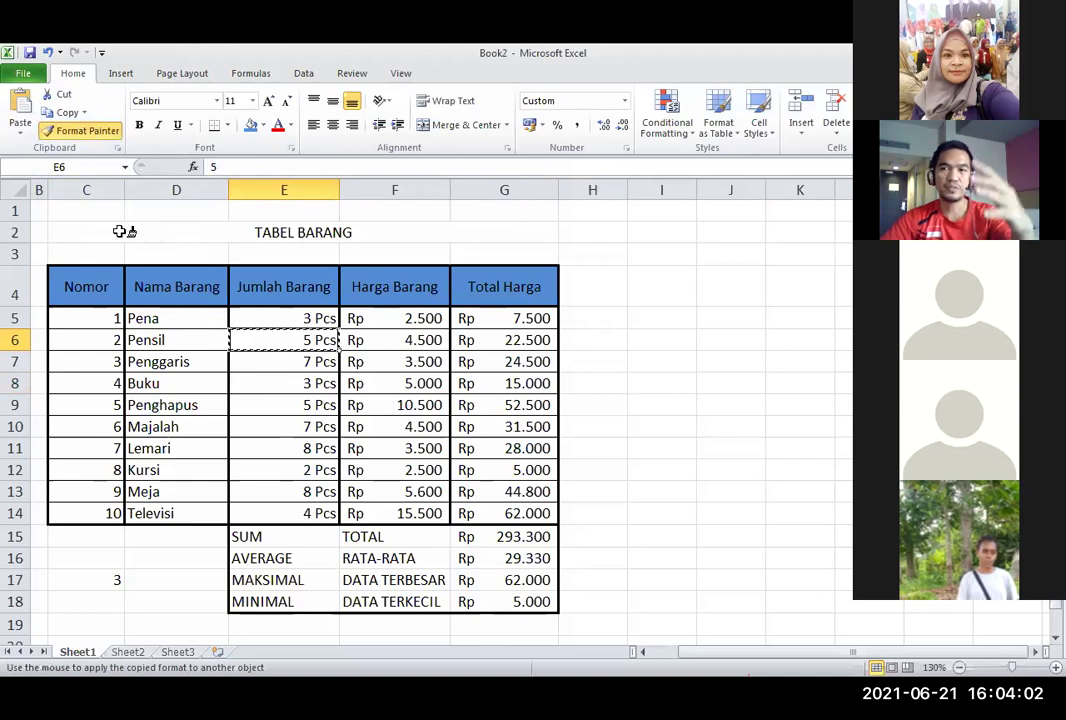
{"action": "left_click", "coordinate": [93, 580]}
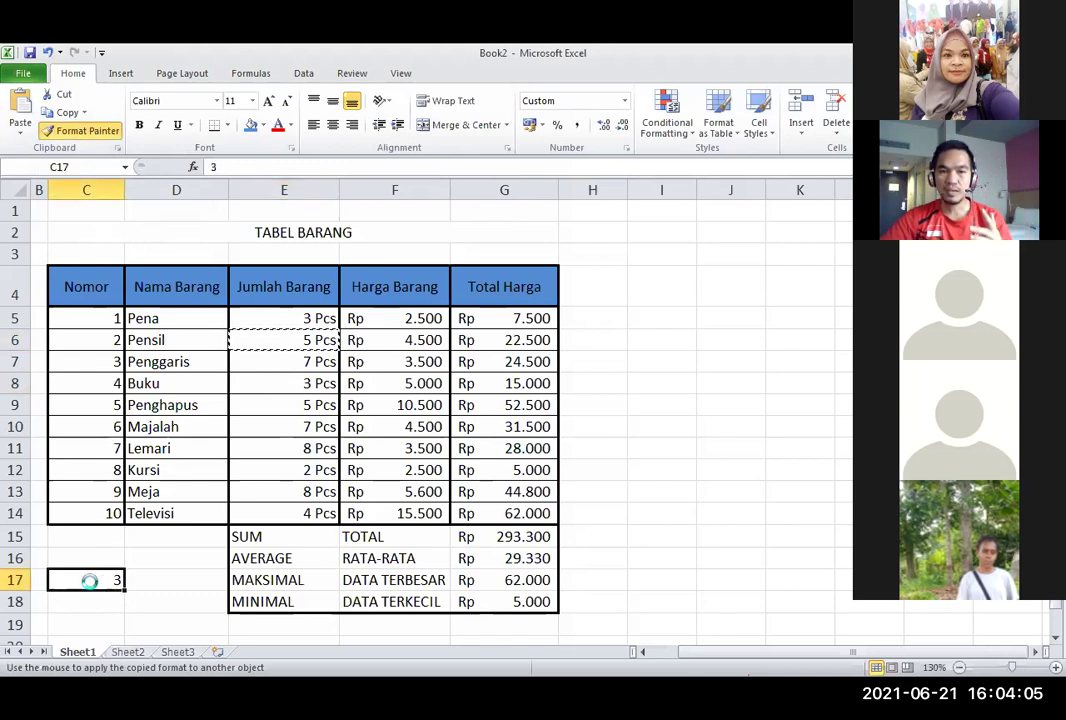
{"action": "left_click", "coordinate": [166, 607]}
{"action": "left_click", "coordinate": [291, 626]}
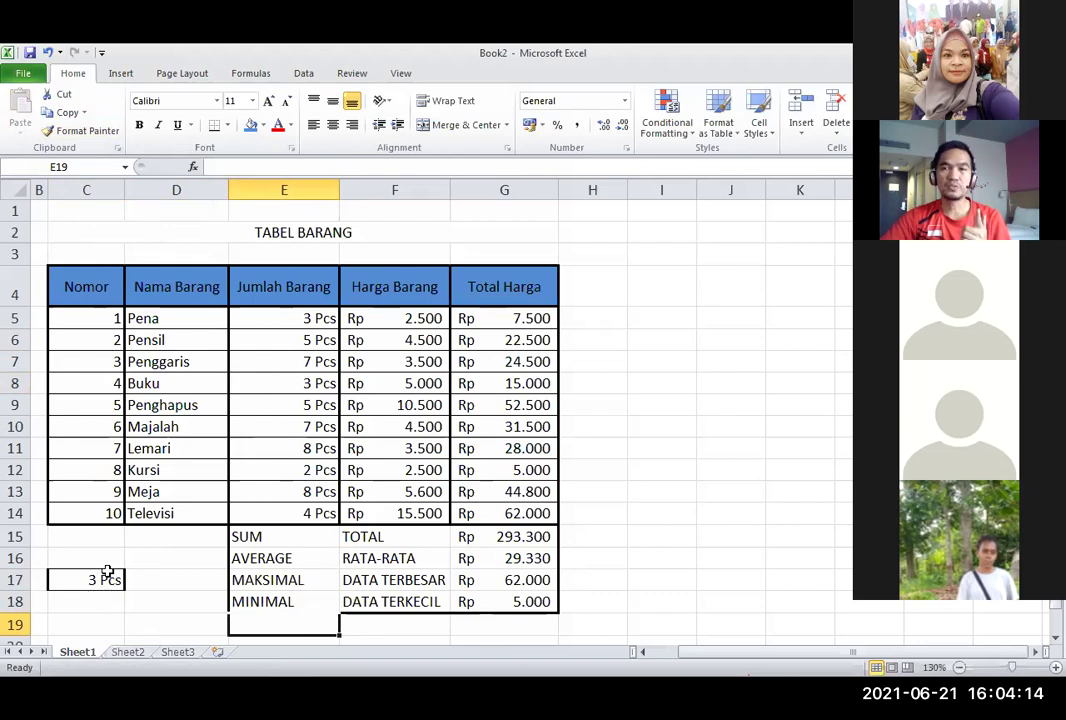
{"action": "left_click", "coordinate": [86, 138]}
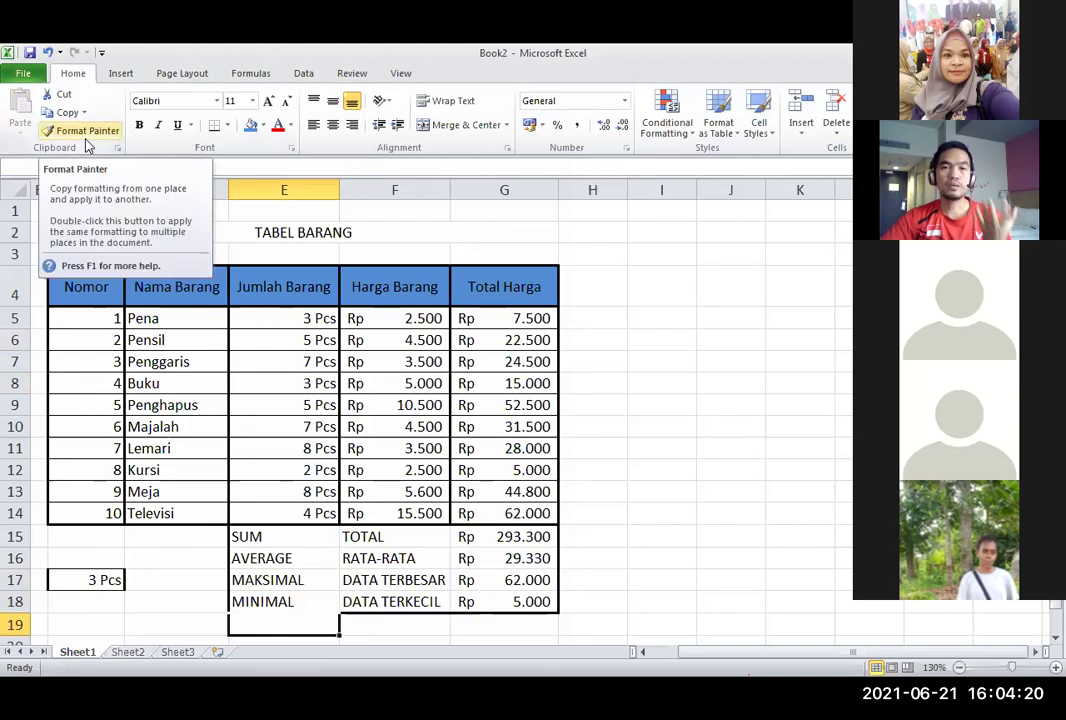
{"action": "left_click", "coordinate": [305, 409]}
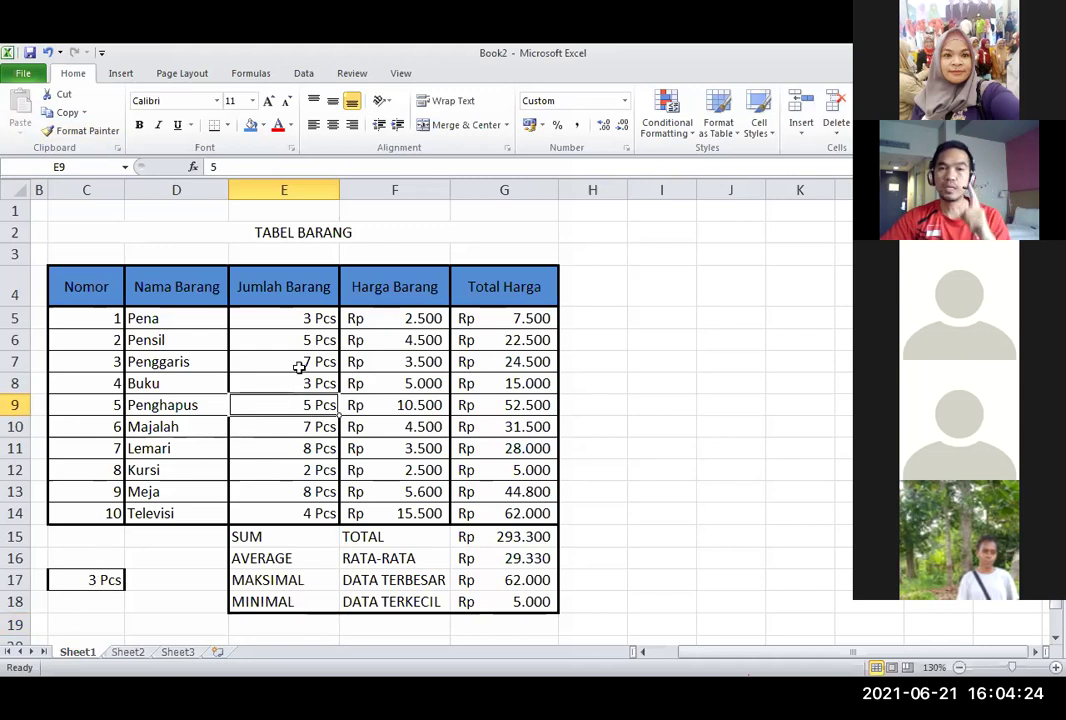
{"action": "left_click", "coordinate": [299, 364]}
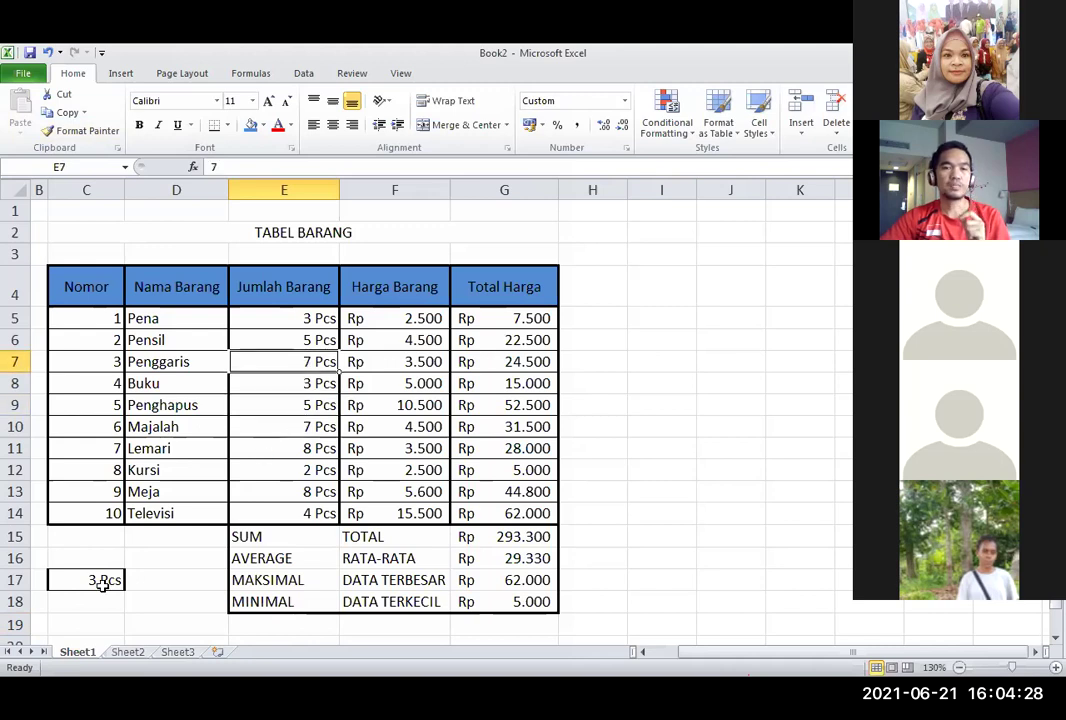
Copy the Harga Barang column F4:F14 and paste it with its formatting starting at I4.
{"action": "left_click", "coordinate": [1039, 651]}
{"action": "left_click", "coordinate": [1039, 651]}
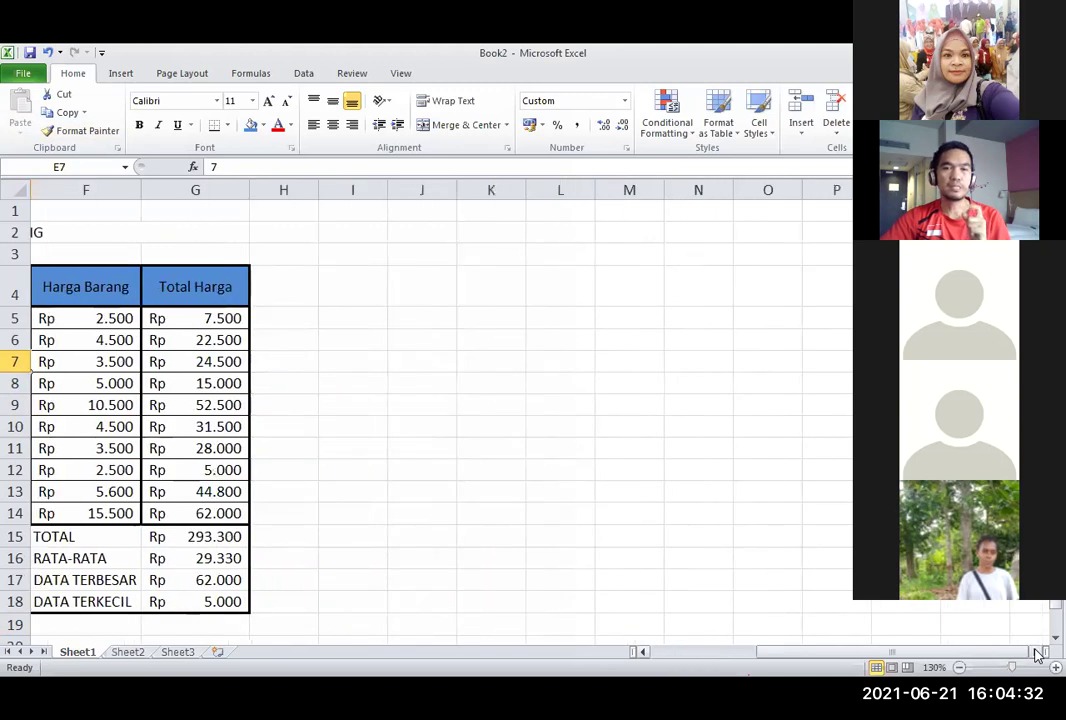
{"action": "left_click", "coordinate": [645, 652]}
{"action": "left_click", "coordinate": [645, 652]}
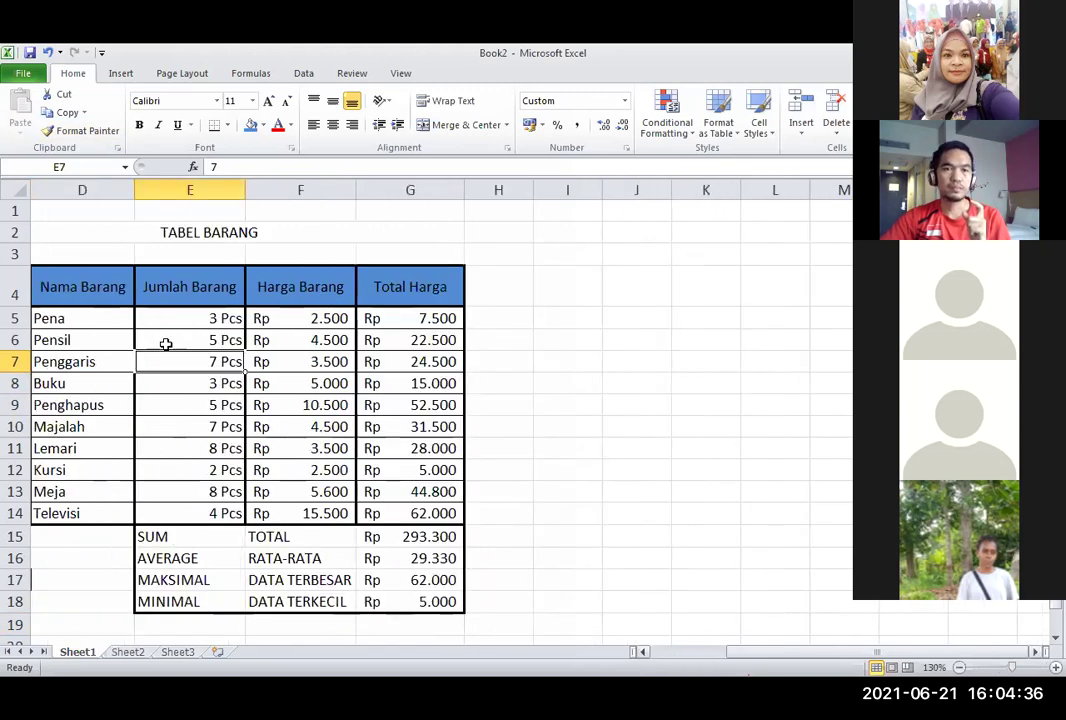
{"action": "scroll", "coordinate": [211, 286], "scroll_direction": "right", "scroll_amount": 1}
{"action": "left_click_drag", "start_coordinate": [211, 286], "coordinate": [222, 510]}
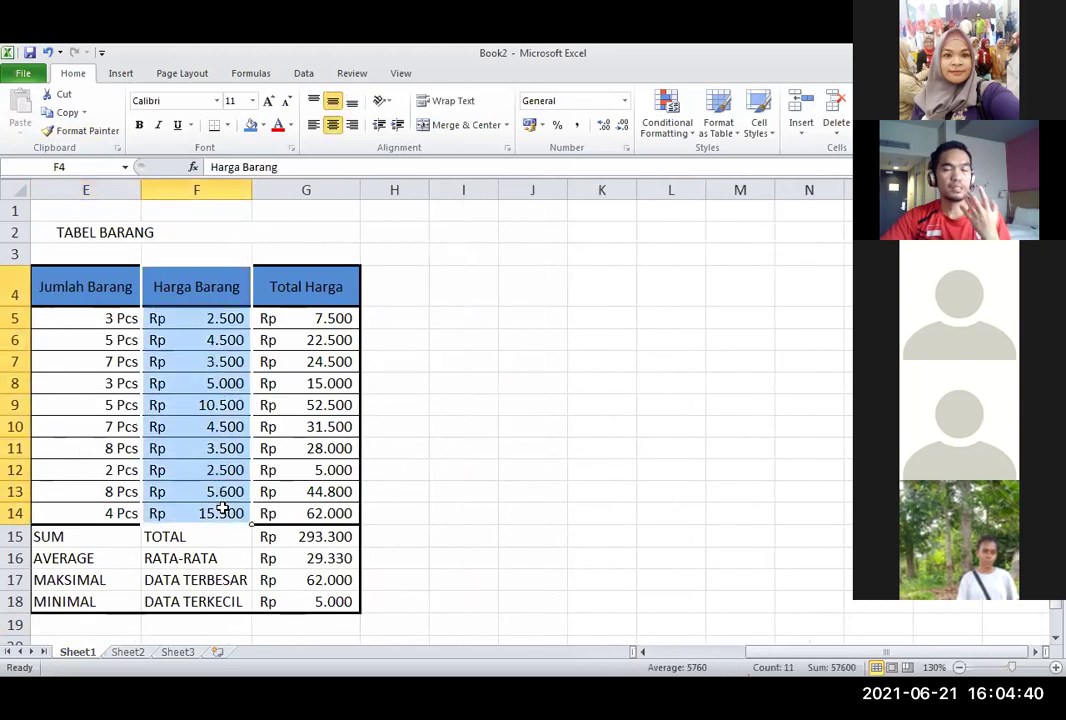
{"action": "left_click", "coordinate": [369, 404]}
{"action": "left_click_drag", "start_coordinate": [209, 290], "coordinate": [222, 513]}
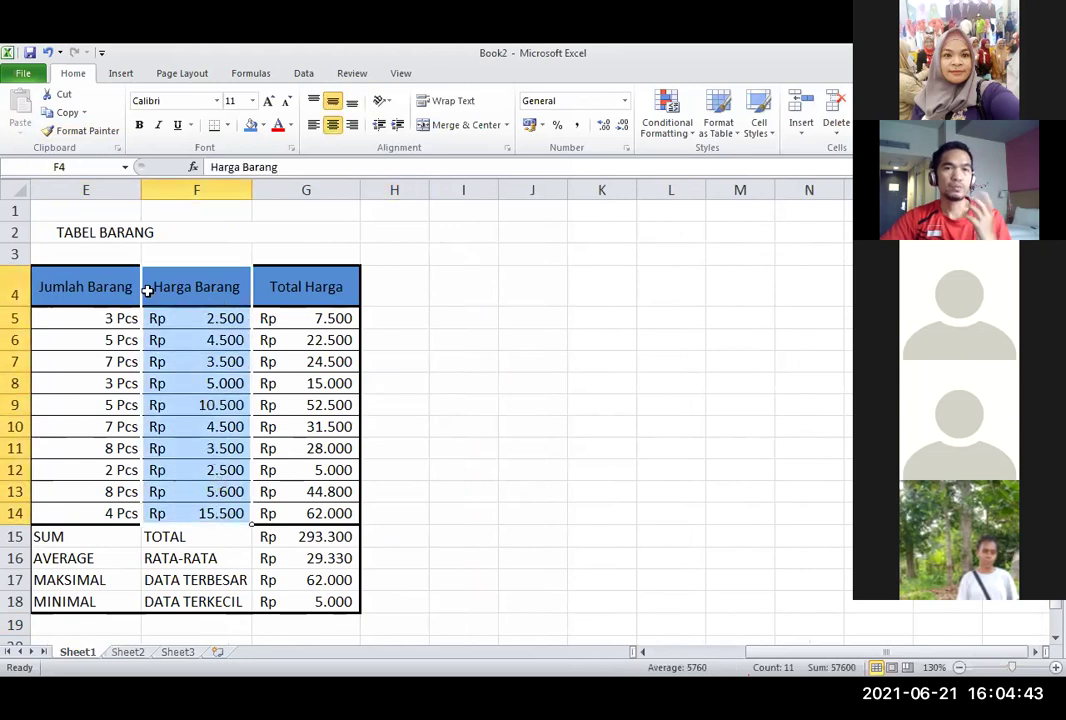
{"action": "left_click", "coordinate": [67, 115]}
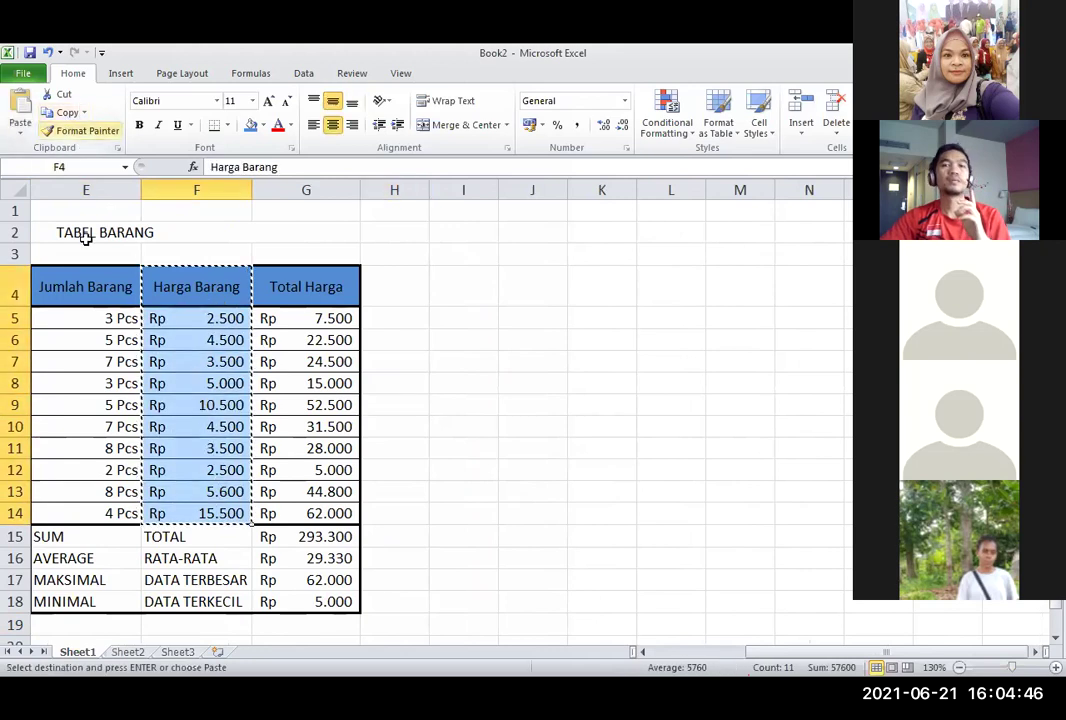
{"action": "left_click", "coordinate": [477, 286]}
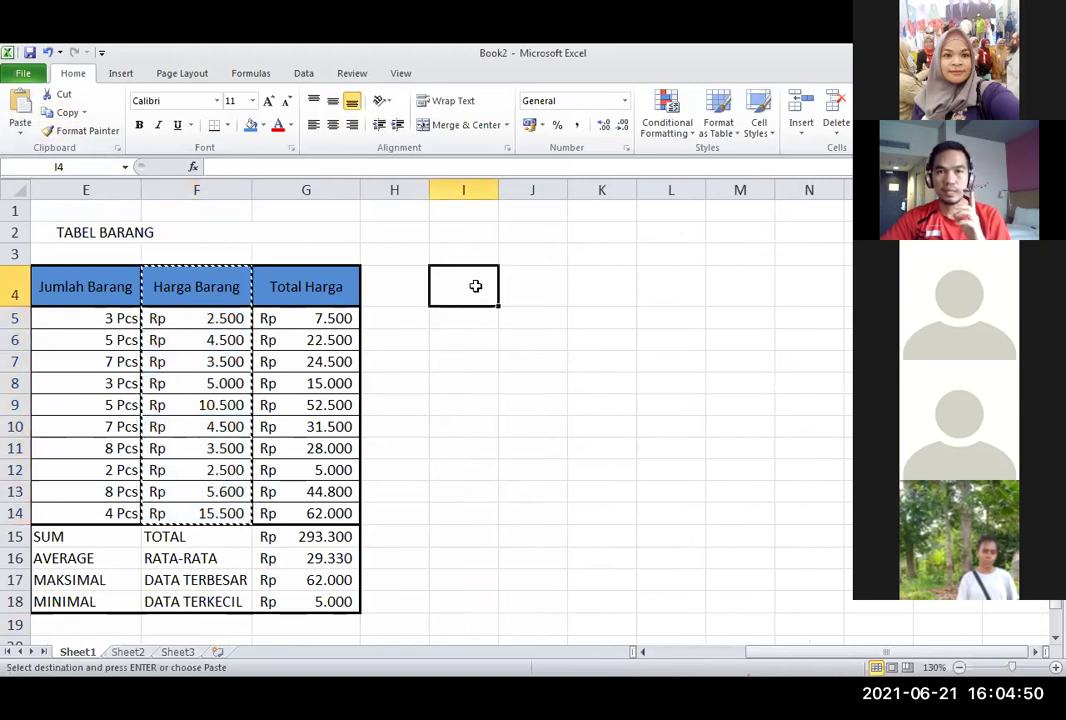
{"action": "right_click", "coordinate": [478, 285]}
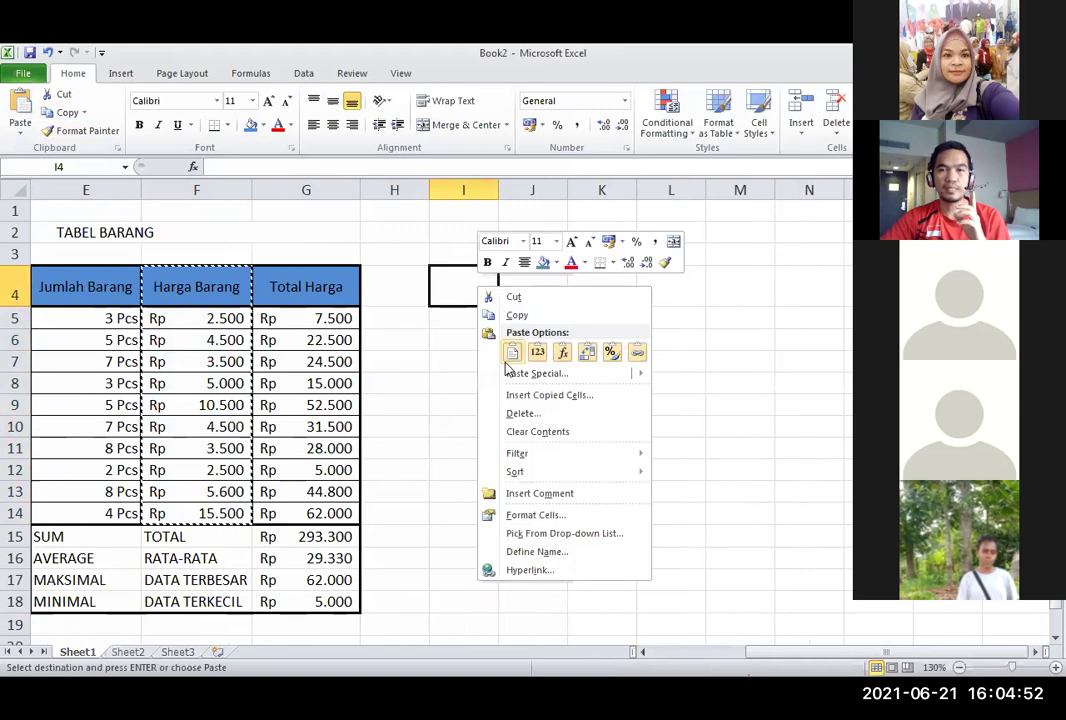
{"action": "left_click", "coordinate": [512, 352]}
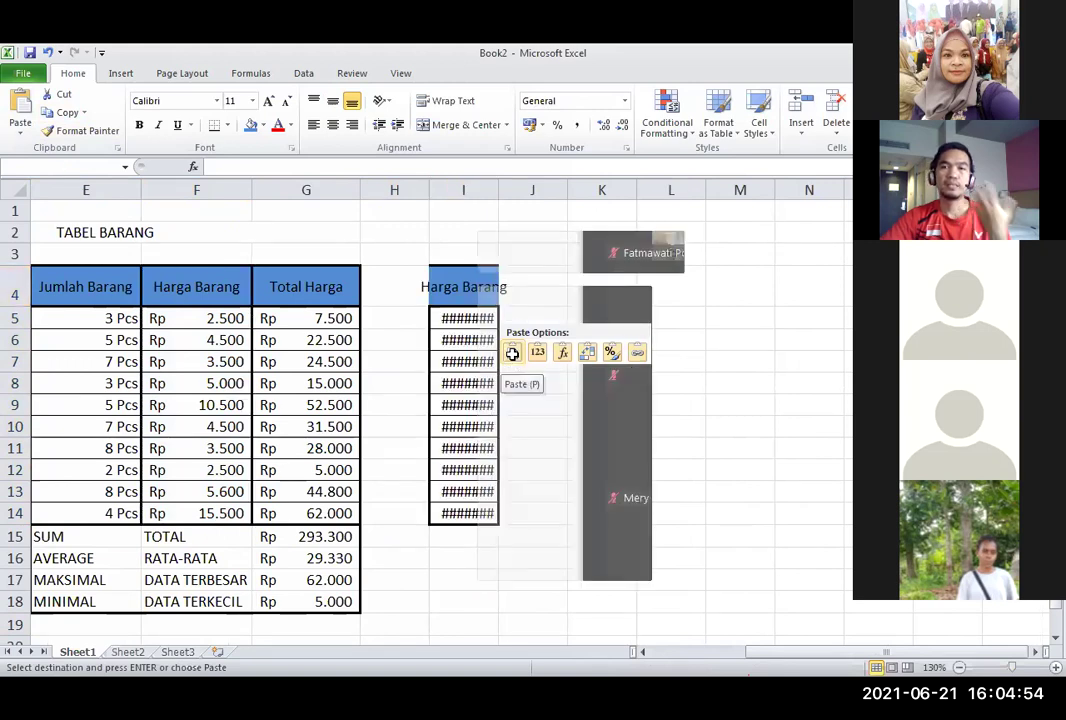
Widen column I to fit the pasted Harga Barang header and prices, and clear the copy selection.
{"action": "left_click", "coordinate": [506, 296]}
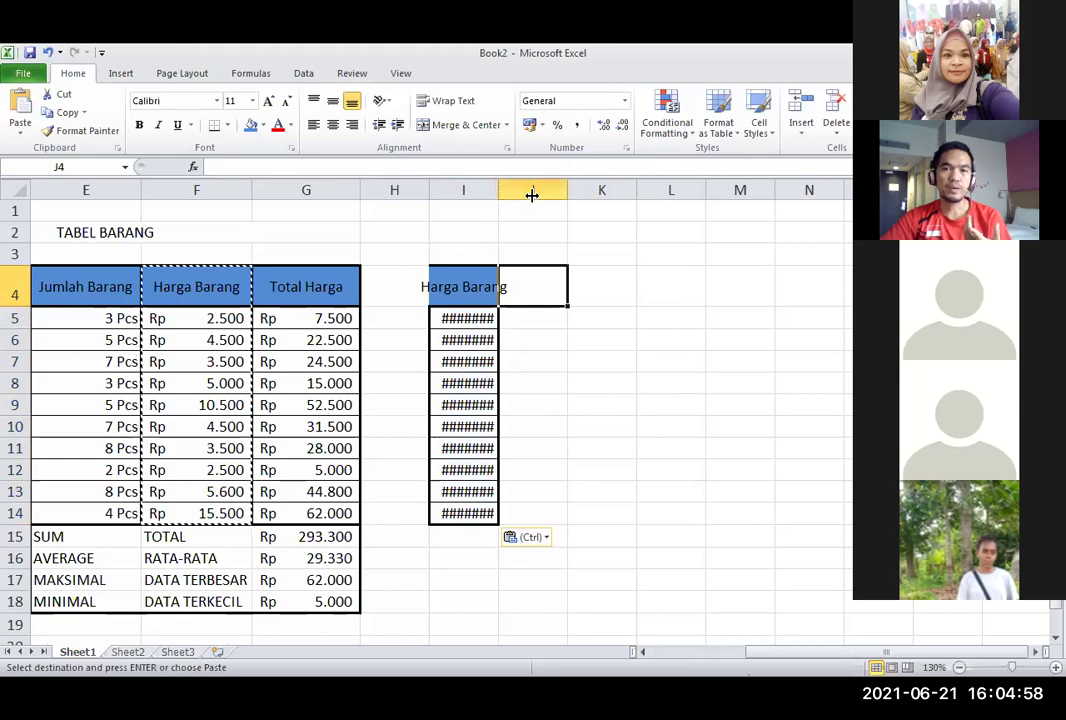
{"action": "left_click_drag", "start_coordinate": [532, 195], "coordinate": [531, 195]}
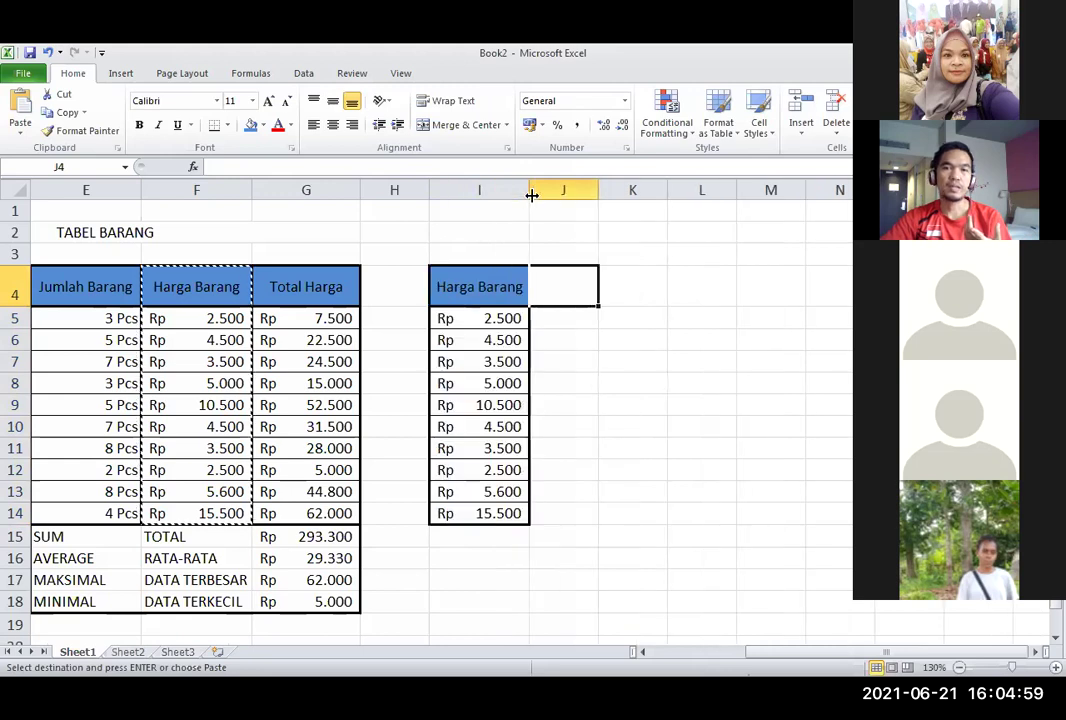
{"action": "key", "text": "Escape"}
{"action": "left_click", "coordinate": [484, 229]}
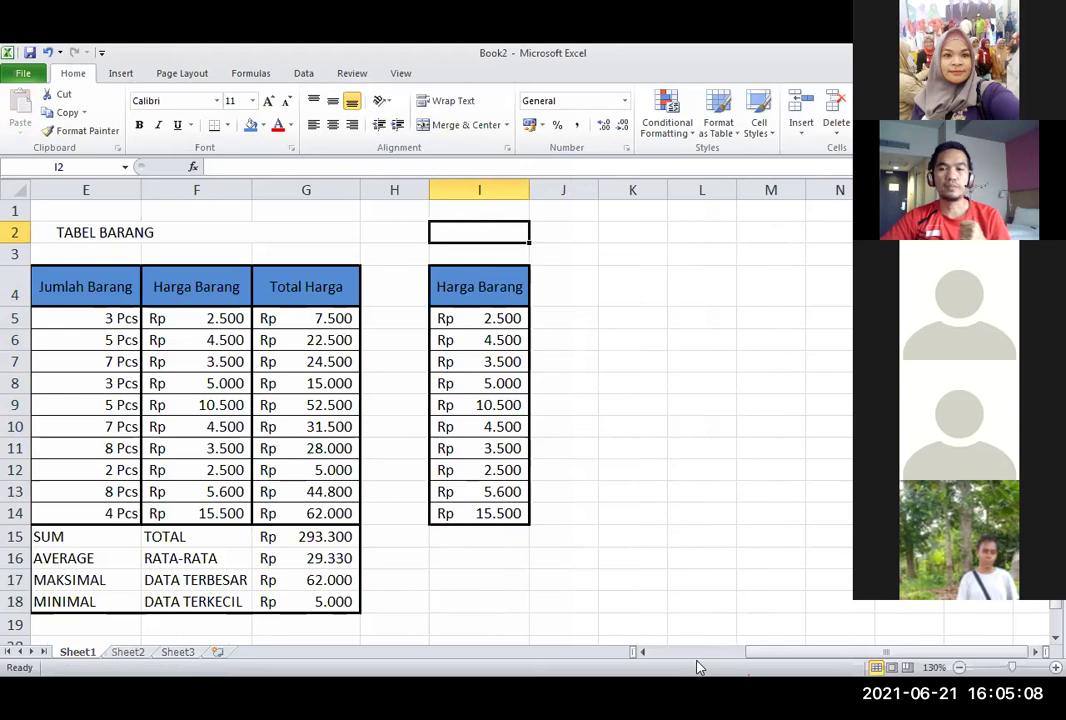
{"action": "left_click_drag", "start_coordinate": [752, 654], "coordinate": [628, 647]}
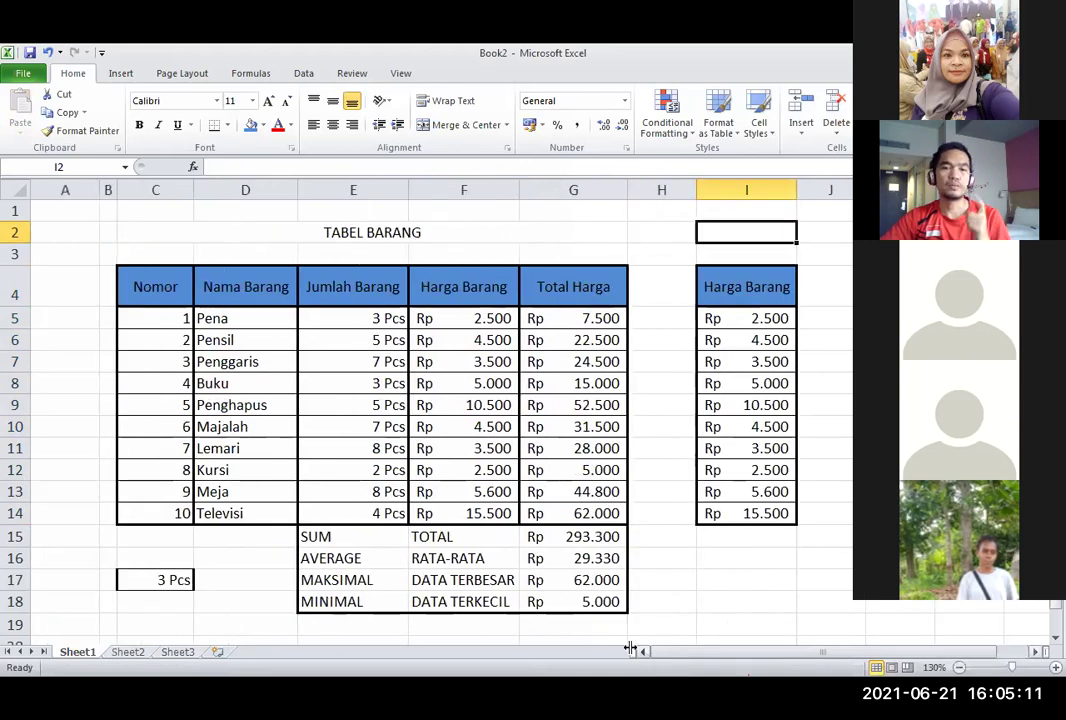
{"action": "left_click", "coordinate": [178, 578]}
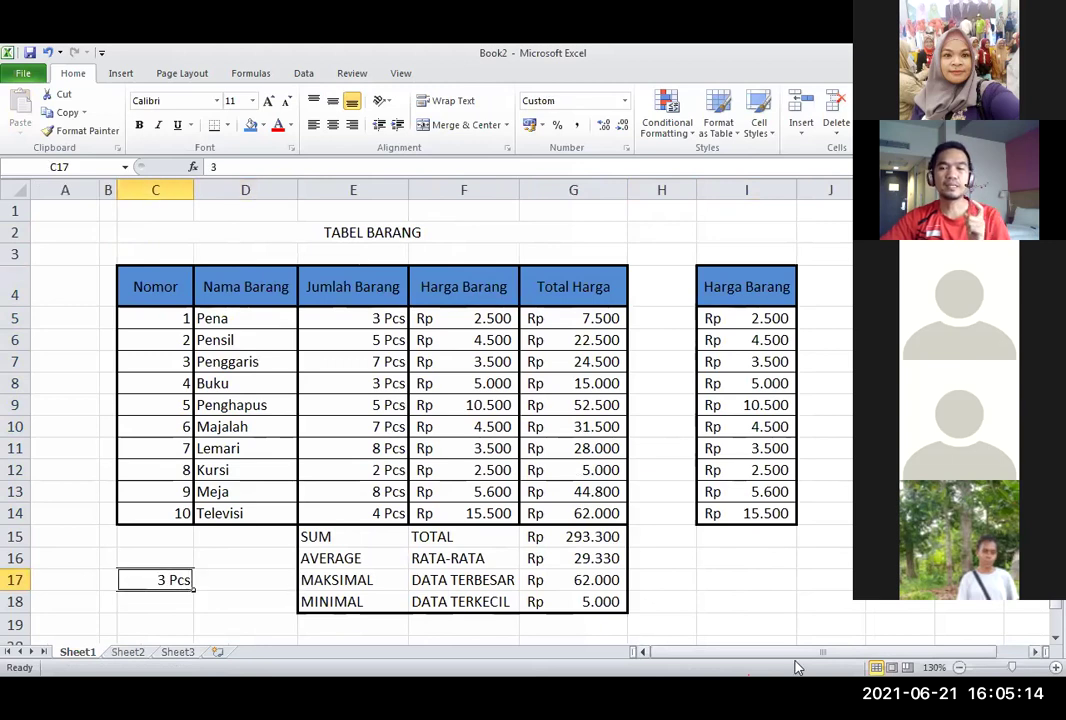
Copy the Jumlah Barang quantities E5:E14, examine the Paste Special options for cell D21, and cancel without pasting.
{"action": "scroll", "coordinate": [840, 650], "scroll_direction": "right", "scroll_amount": 1}
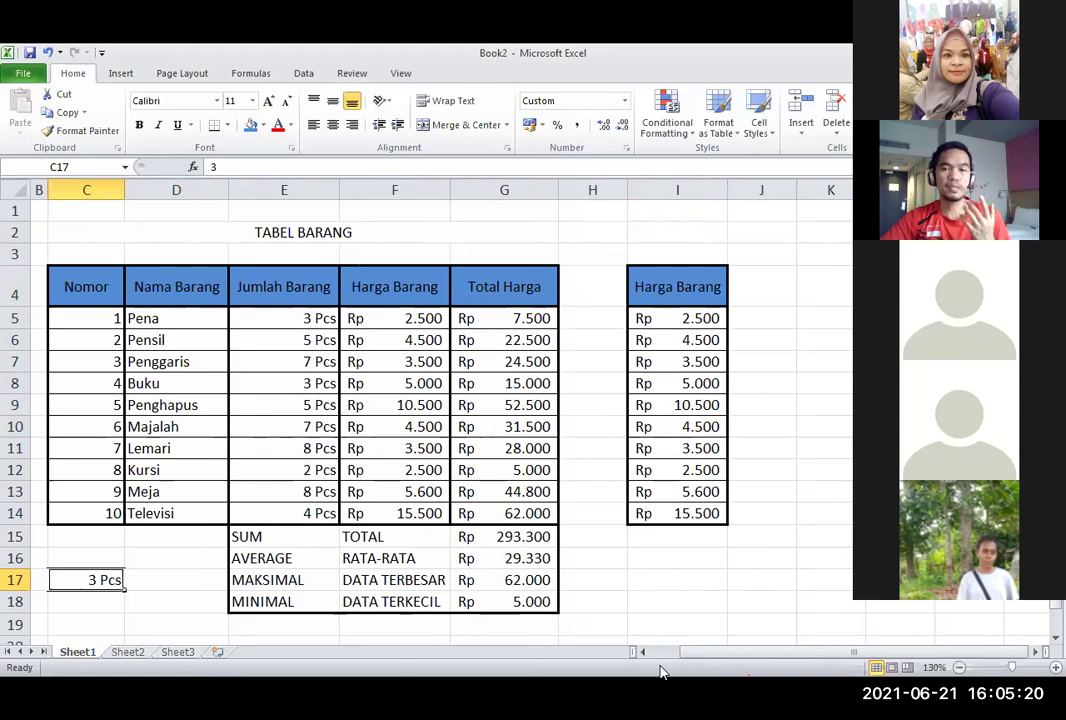
{"action": "left_click_drag", "start_coordinate": [312, 320], "coordinate": [307, 512]}
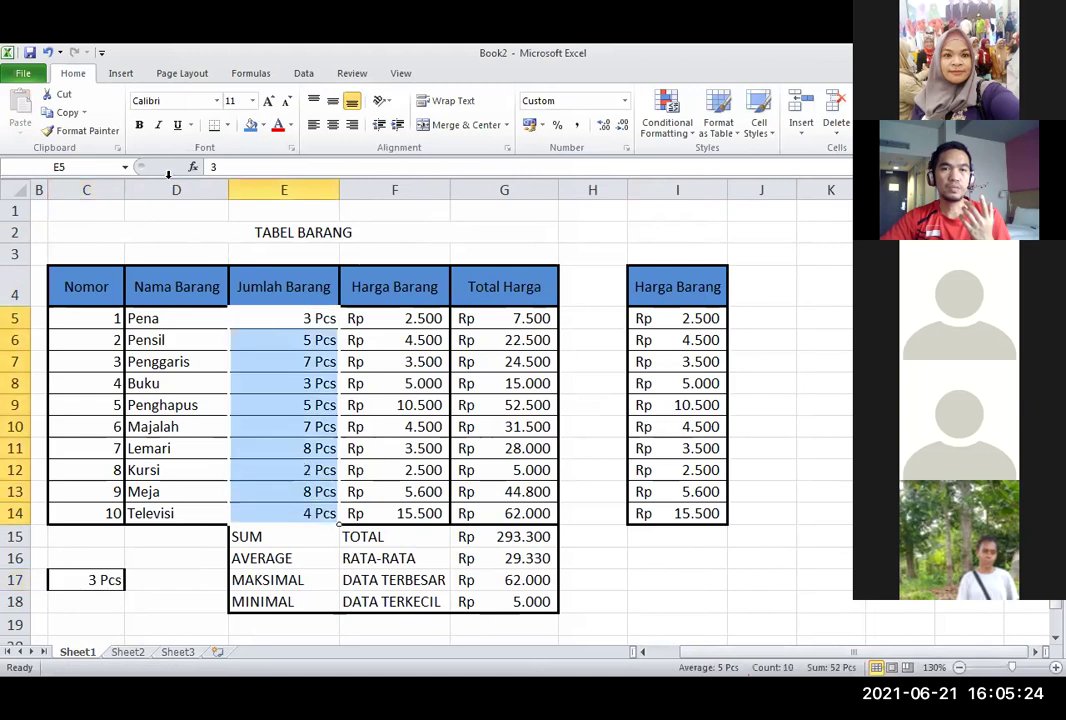
{"action": "left_click", "coordinate": [67, 112]}
{"action": "scroll", "coordinate": [256, 563], "scroll_direction": "down", "scroll_amount": 1}
{"action": "scroll", "coordinate": [256, 563], "scroll_direction": "down", "scroll_amount": 4}
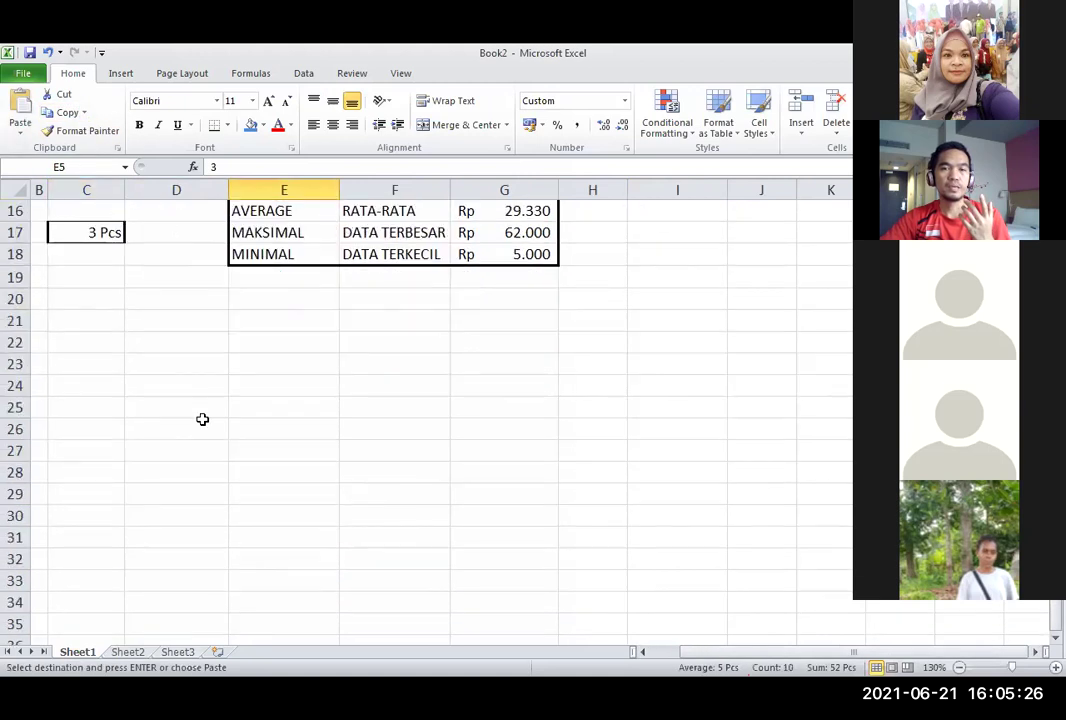
{"action": "left_click", "coordinate": [187, 319]}
{"action": "right_click", "coordinate": [187, 319]}
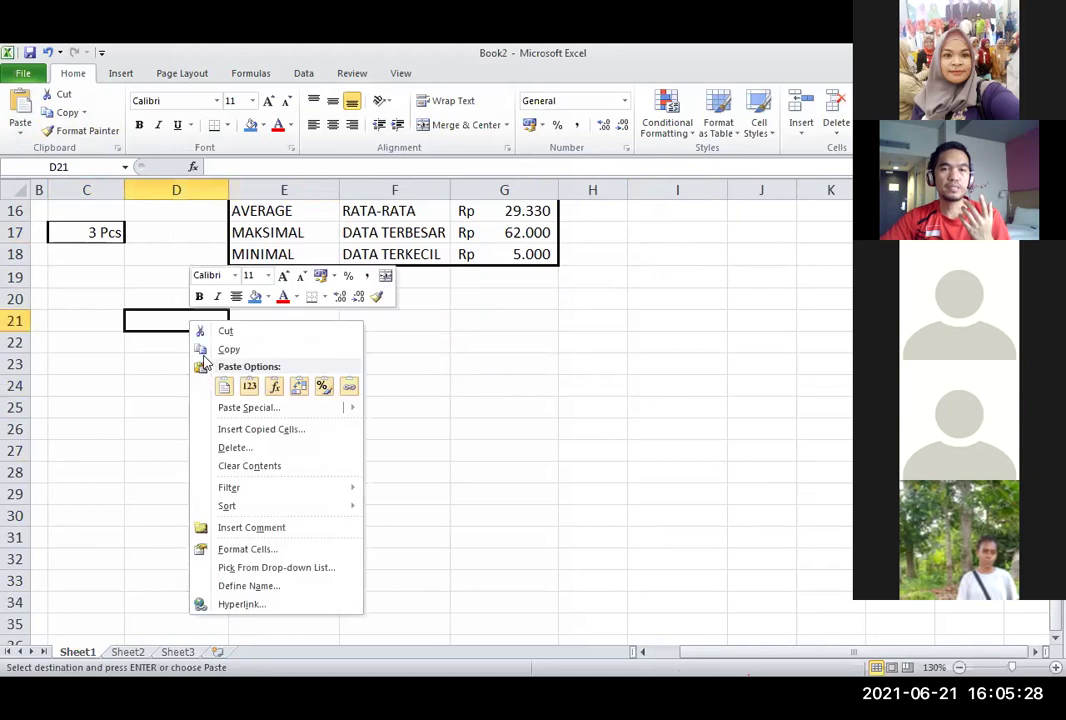
{"action": "left_click", "coordinate": [248, 408]}
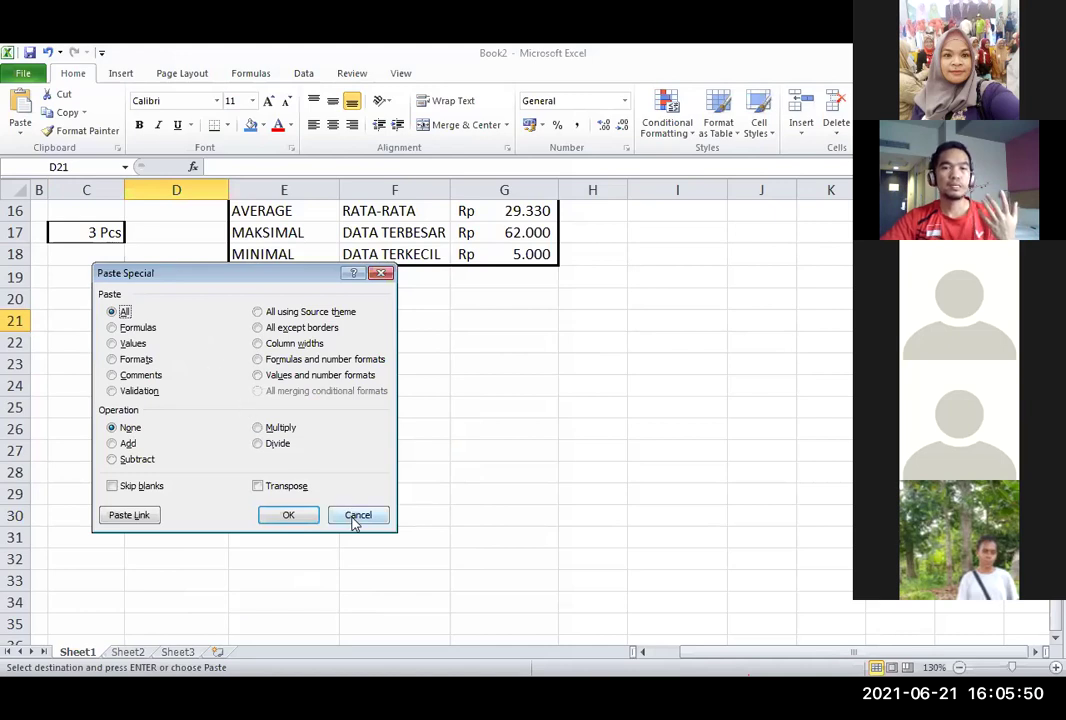
{"action": "key", "text": "Escape"}
{"action": "left_click", "coordinate": [376, 390]}
{"action": "scroll", "coordinate": [385, 431], "scroll_direction": "up", "scroll_amount": 5}
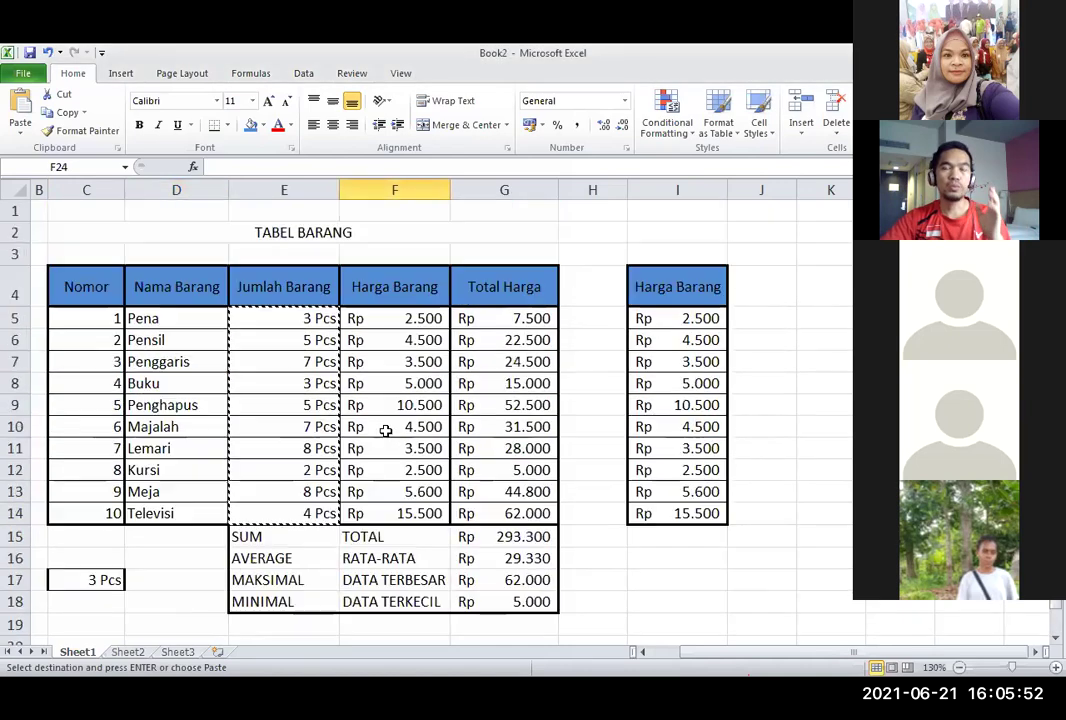
{"action": "key", "text": "Escape"}
{"action": "scroll", "coordinate": [383, 425], "scroll_direction": "down", "scroll_amount": 4}
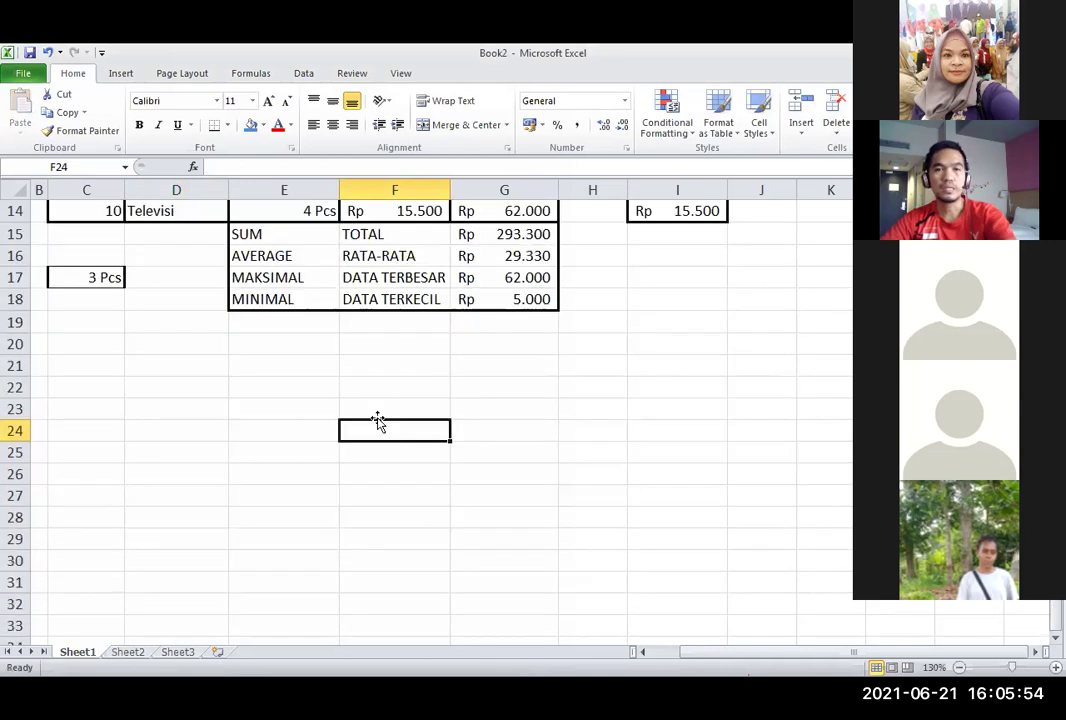
{"action": "scroll", "coordinate": [380, 421], "scroll_direction": "up", "scroll_amount": 2}
{"action": "scroll", "coordinate": [378, 421], "scroll_direction": "up", "scroll_amount": 2}
{"action": "left_click", "coordinate": [390, 360]}
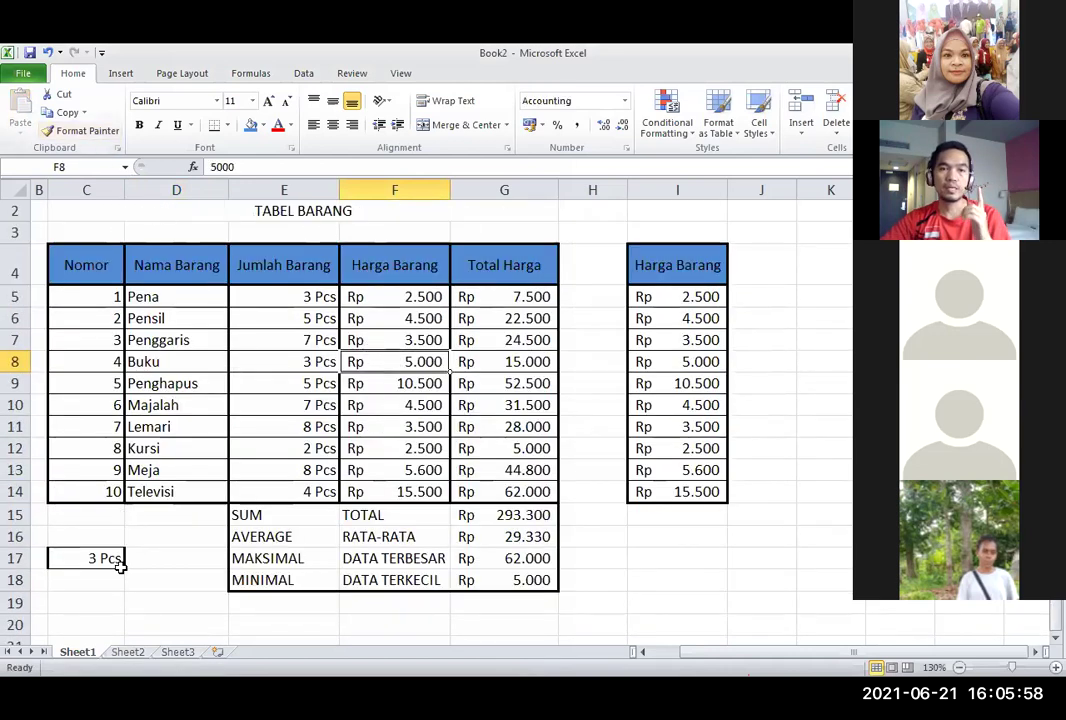
{"action": "left_click", "coordinate": [60, 560]}
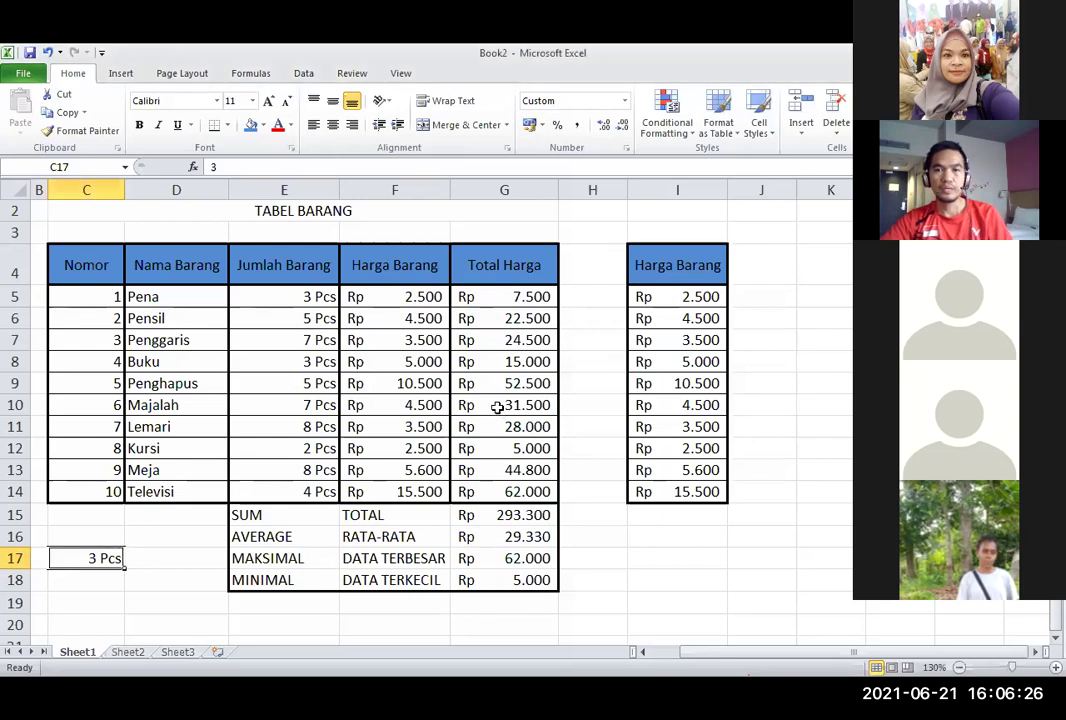
{"action": "left_click", "coordinate": [465, 232]}
{"action": "left_click", "coordinate": [369, 334]}
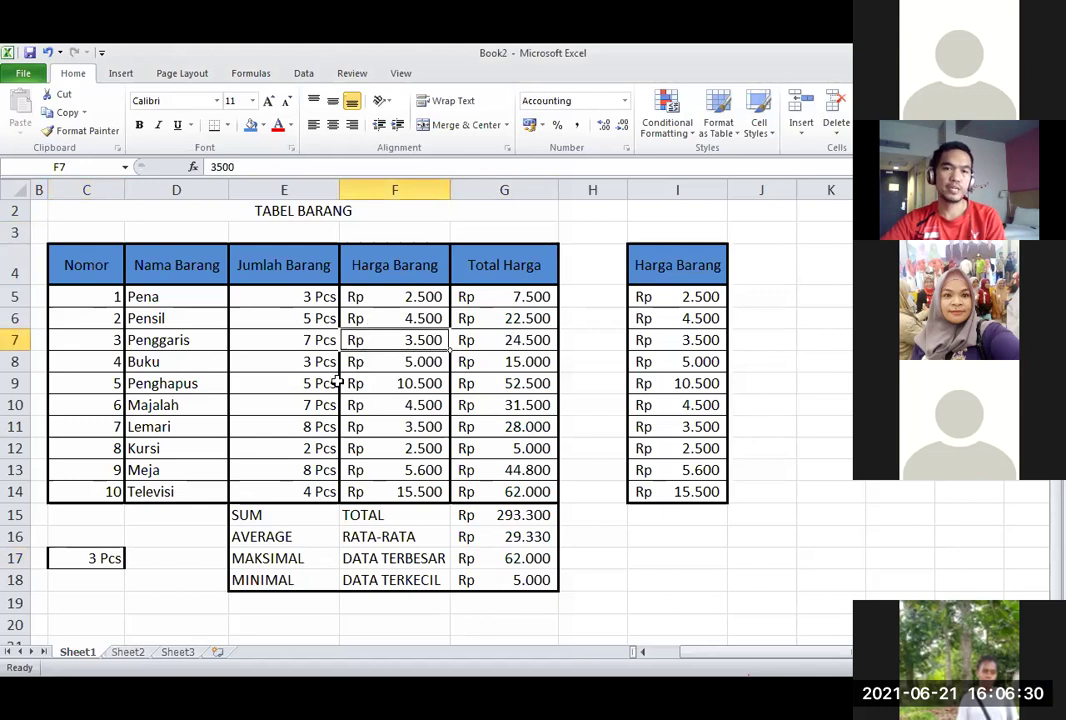
{"action": "left_click", "coordinate": [260, 428]}
{"action": "left_click", "coordinate": [399, 420]}
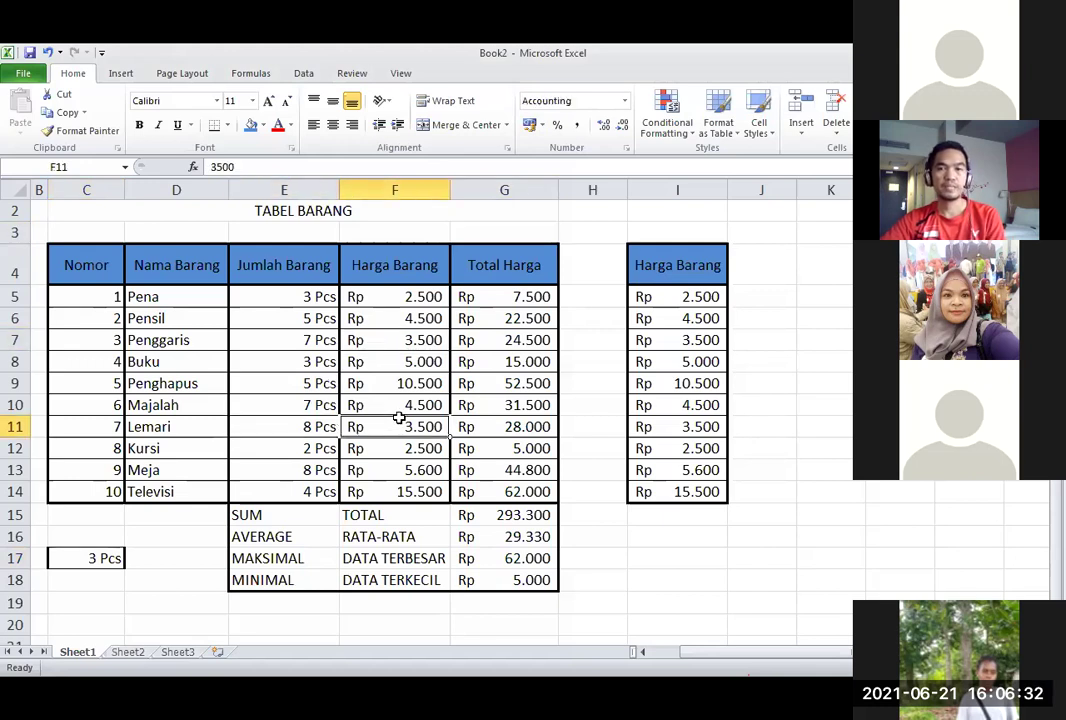